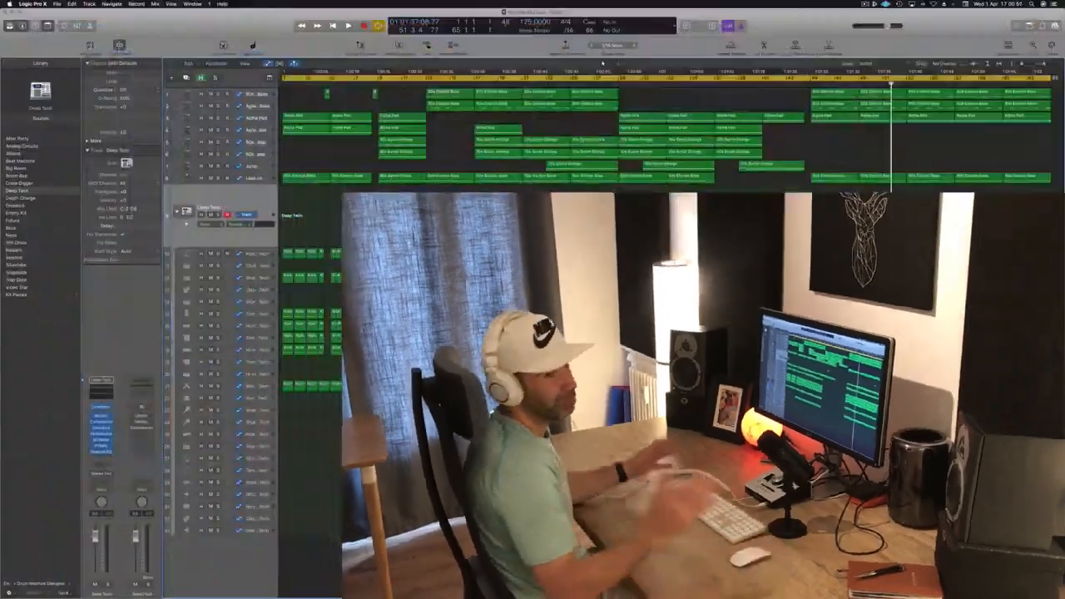
# - Play the arrangement from the start, soloing the Alpha Pad and neighbouring synth tracks in turn to audition them
pyautogui.press('Return')
pyautogui.press('space')
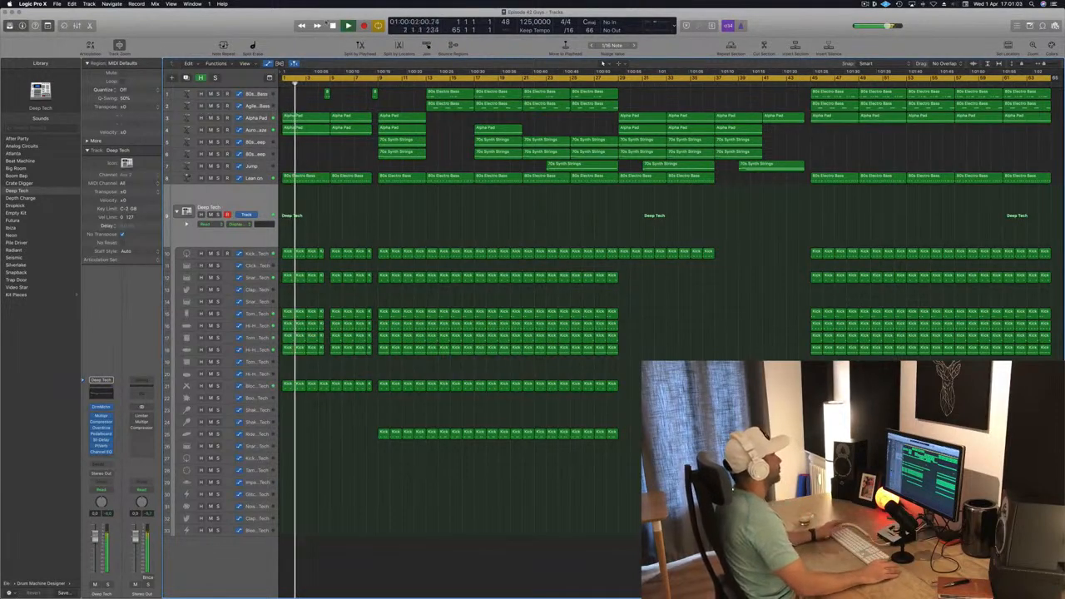
pyautogui.click(212, 123)
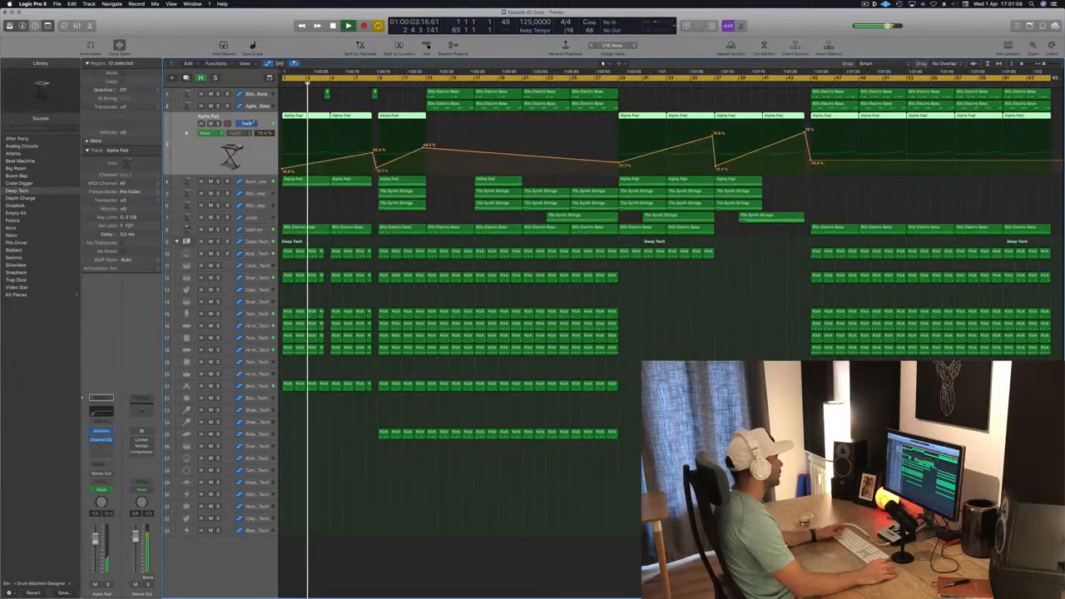
pyautogui.click(217, 123)
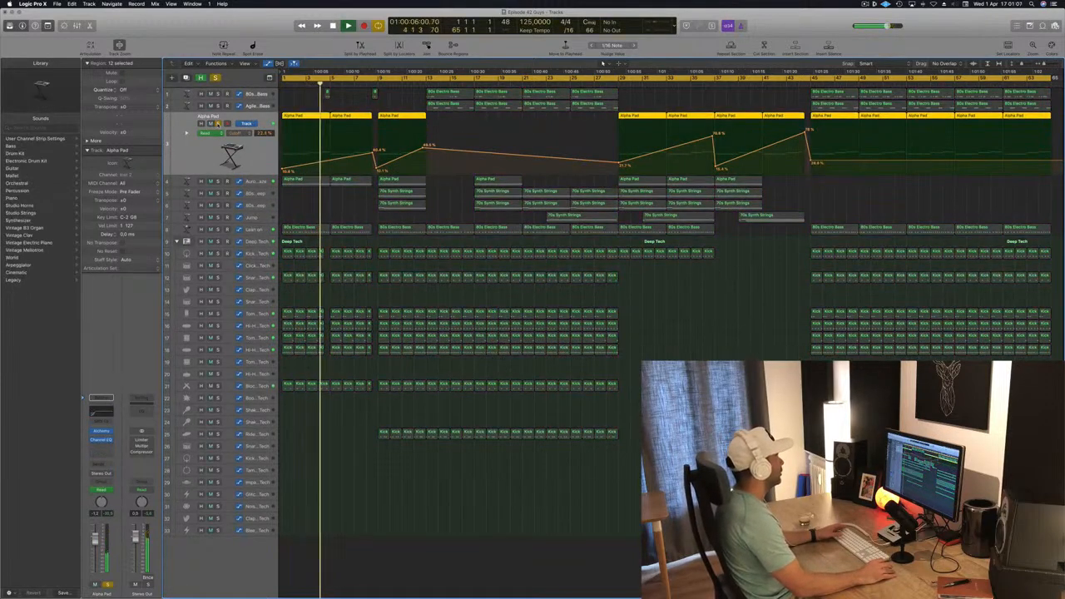
pyautogui.click(217, 123)
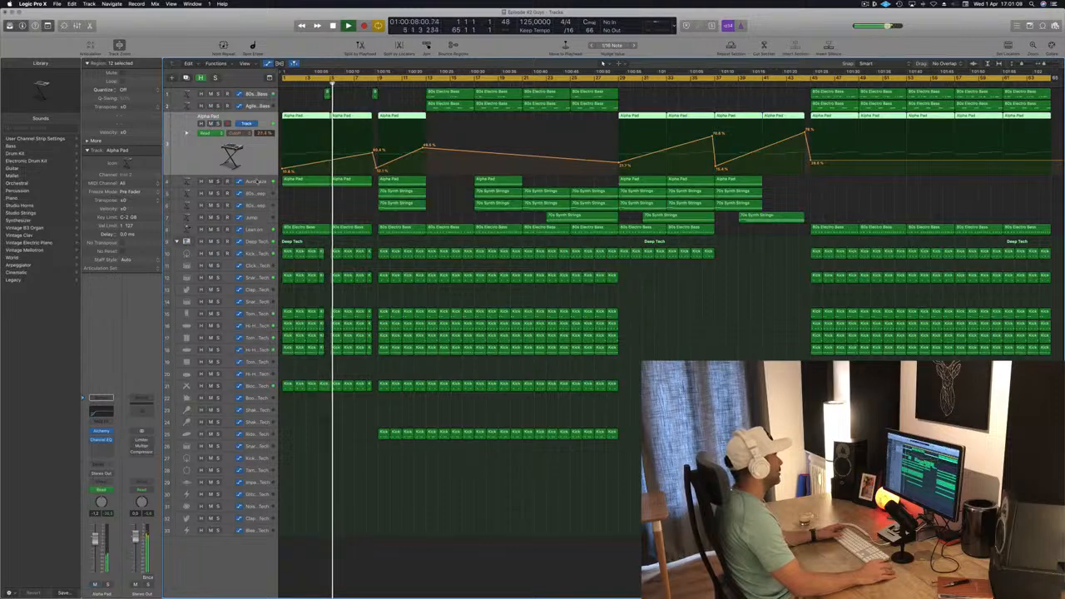
pyautogui.click(217, 182)
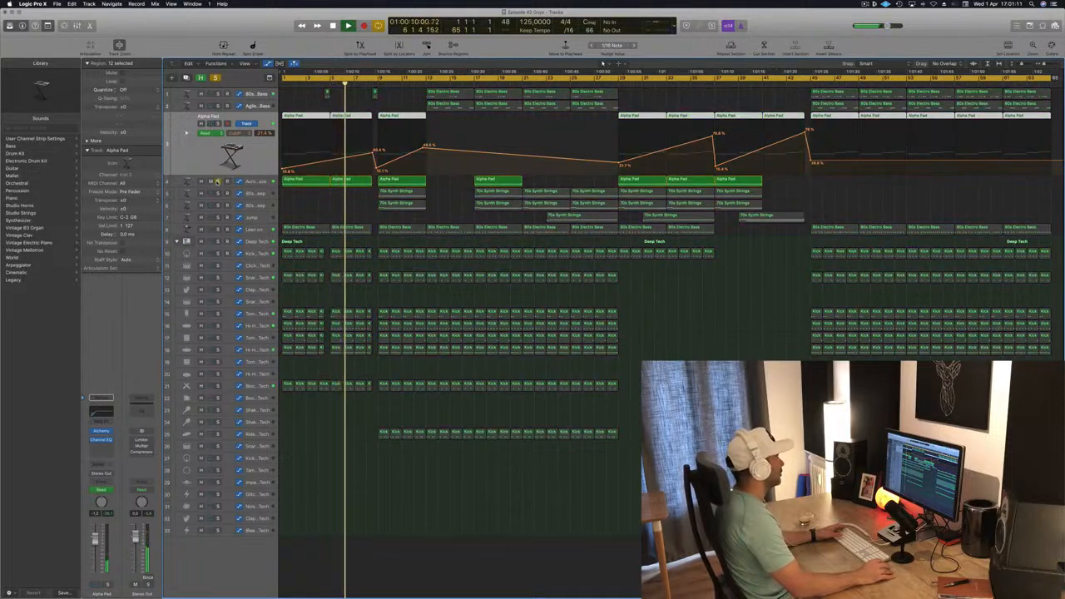
pyautogui.click(217, 181)
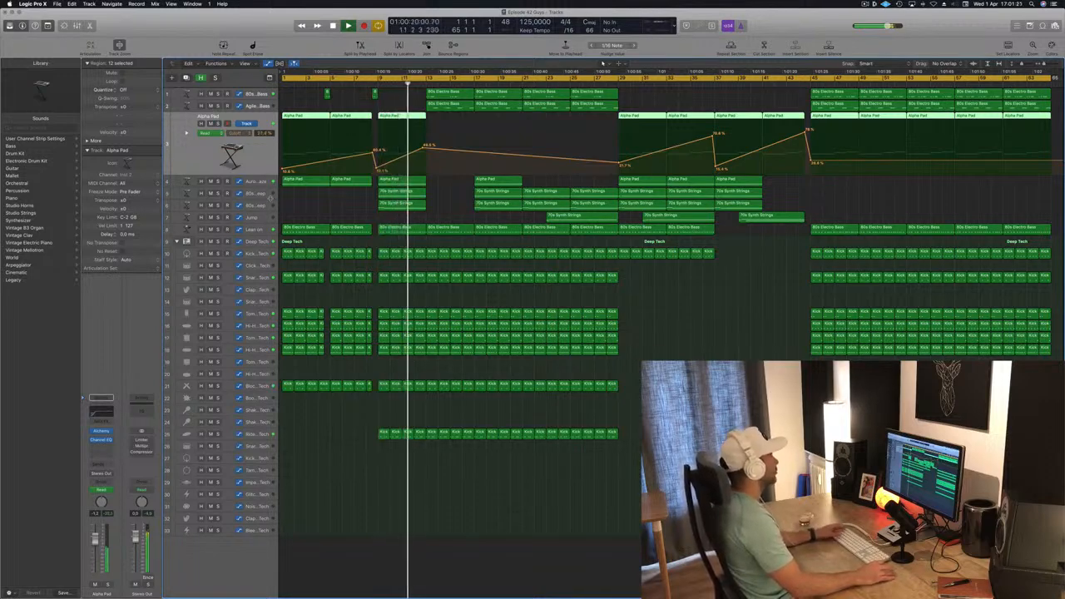
pyautogui.click(217, 193)
pyautogui.press('Down')
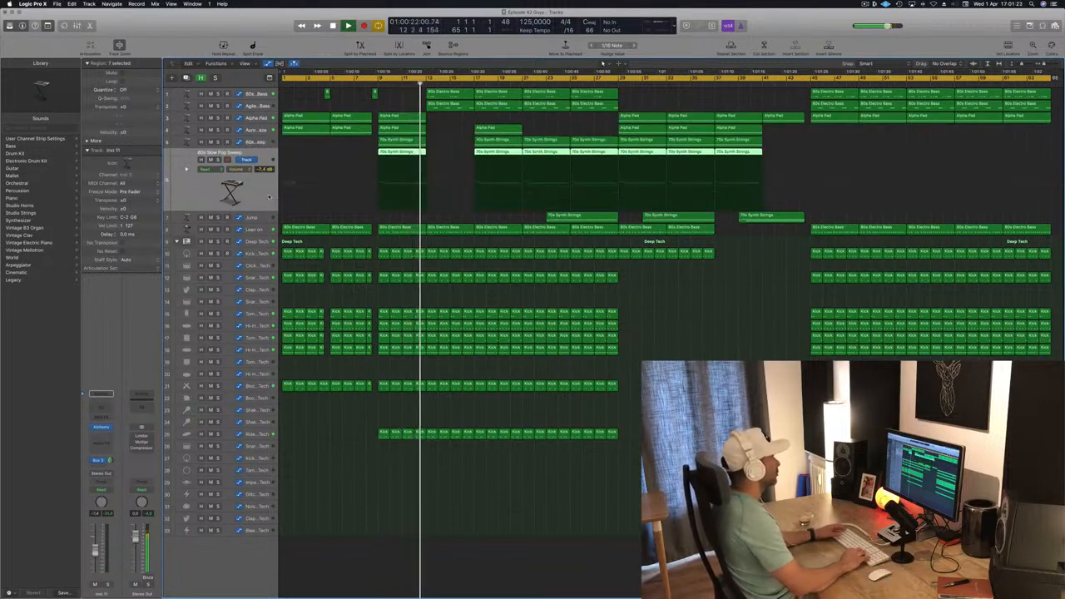
pyautogui.press('Up')
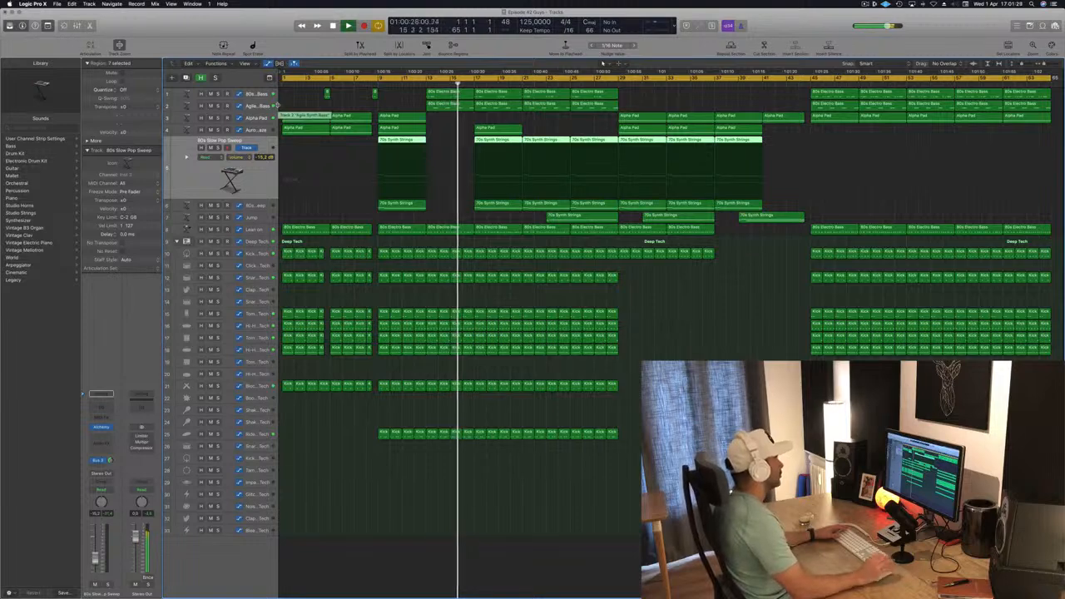
# - Keep auditioning by soloing the Lean on and Jump tracks during playback, then stop and return to the start
pyautogui.click(408, 98)
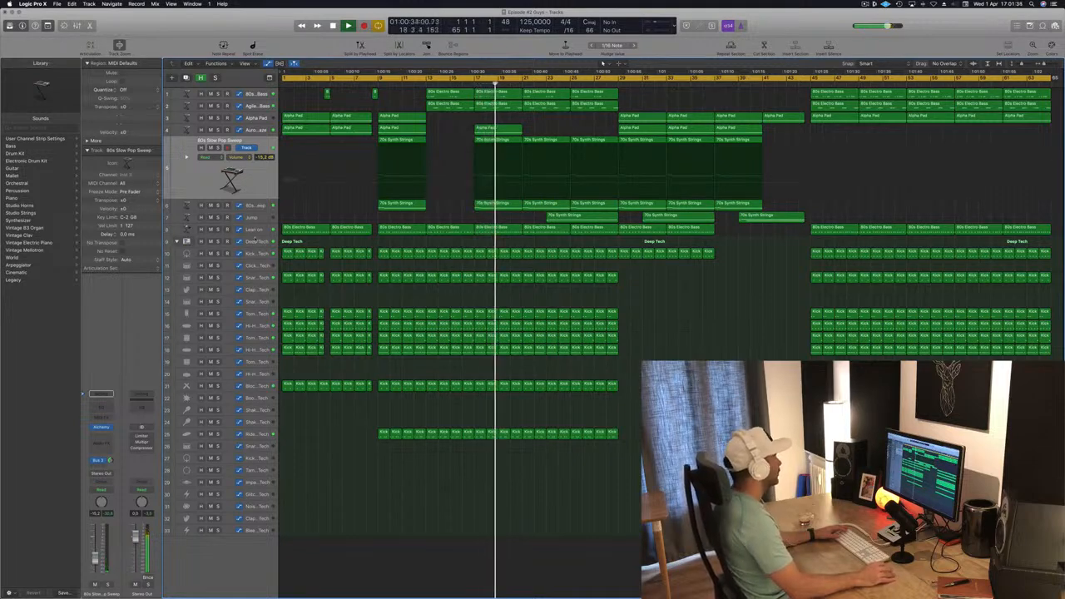
pyautogui.click(250, 229)
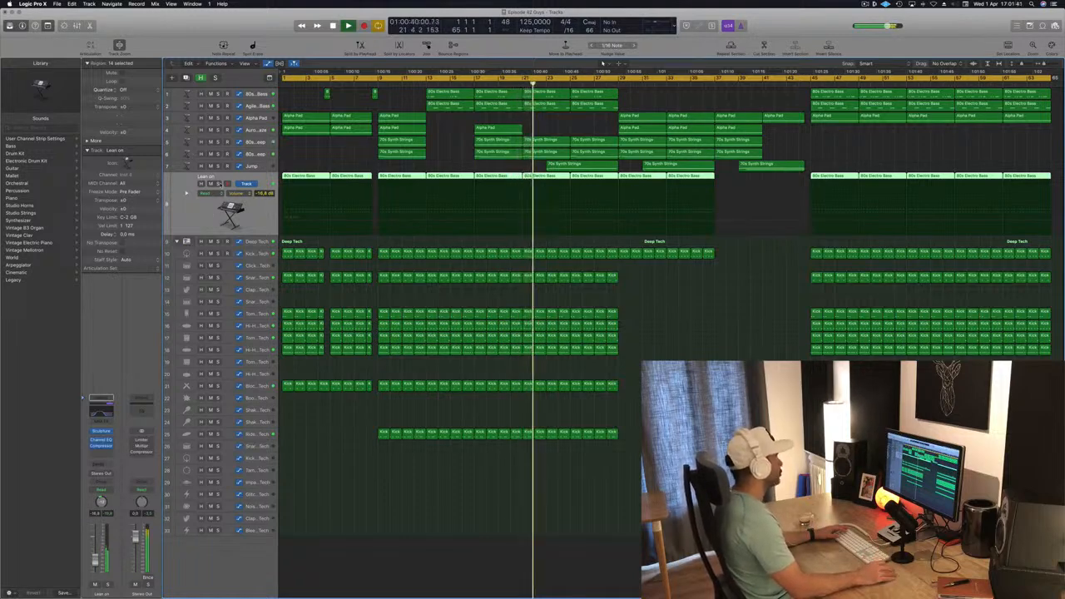
pyautogui.click(218, 183)
pyautogui.click(218, 184)
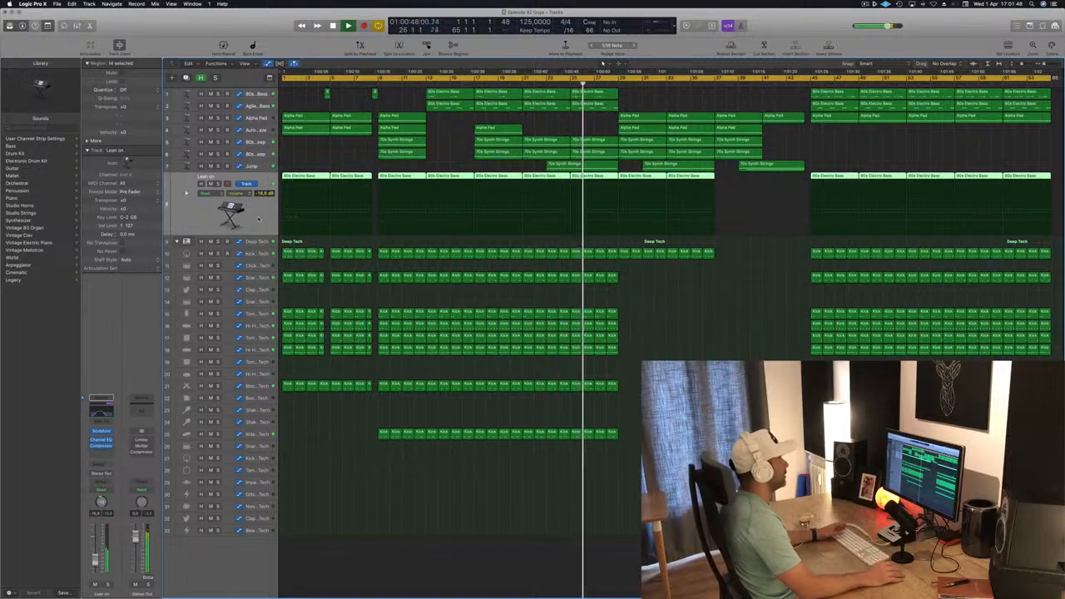
pyautogui.click(727, 352)
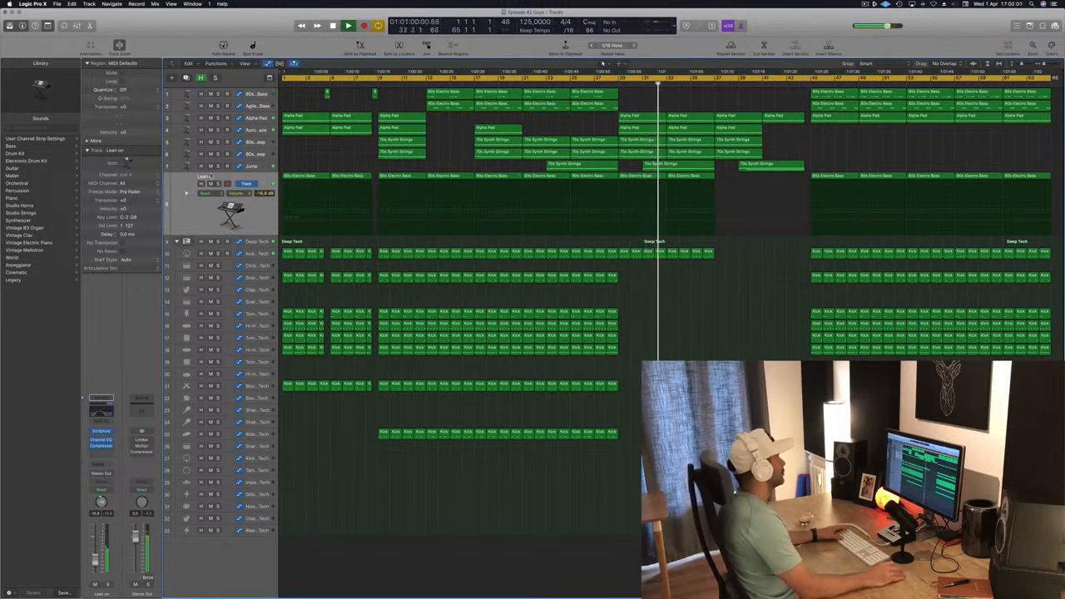
pyautogui.click(218, 166)
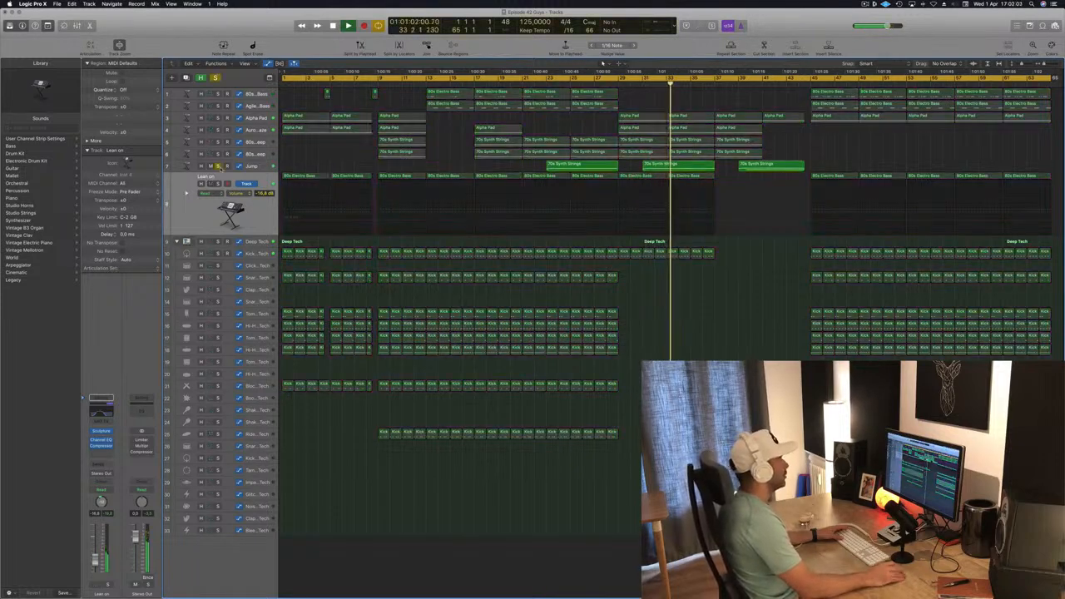
pyautogui.click(218, 166)
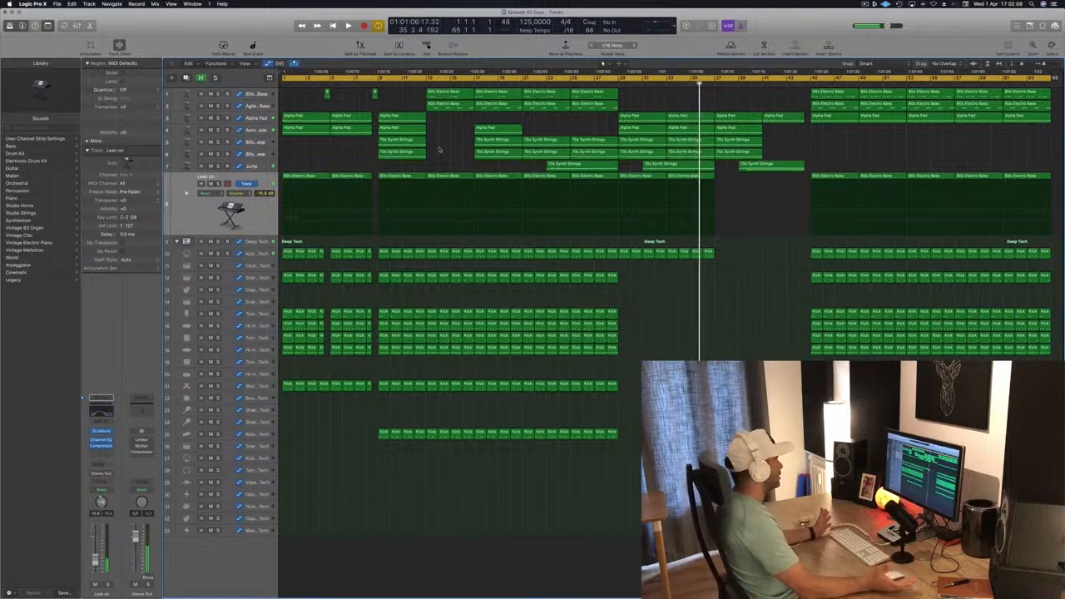
pyautogui.press('Return')
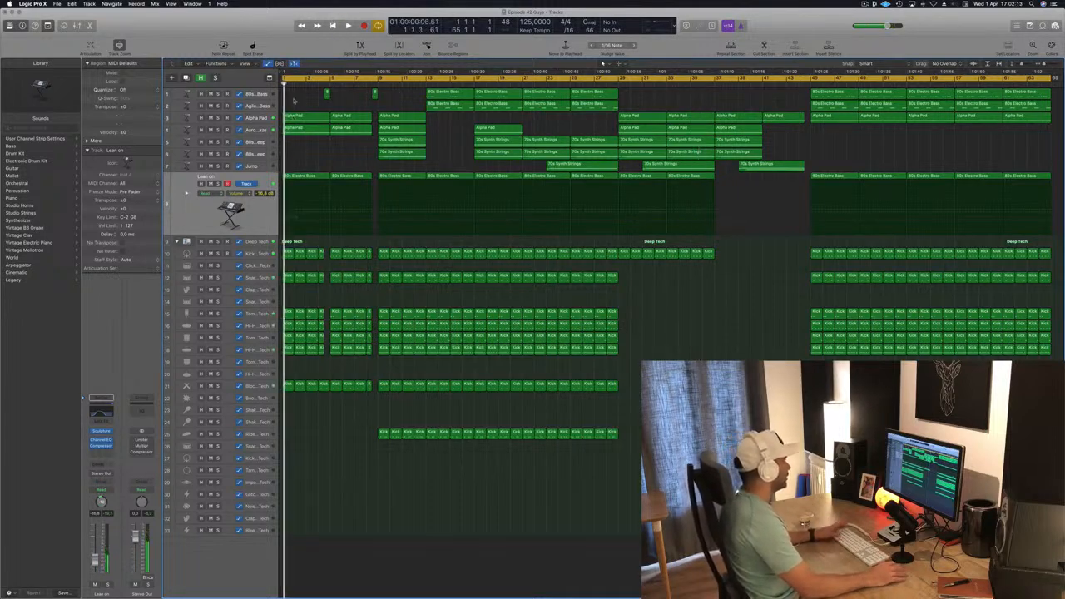
# - Delete all regions in the first eight bars and move the opening 80s Electric Bass regions to bar 9
pyautogui.moveTo(288, 190); pyautogui.dragTo(373, 409)
pyautogui.press('Delete')
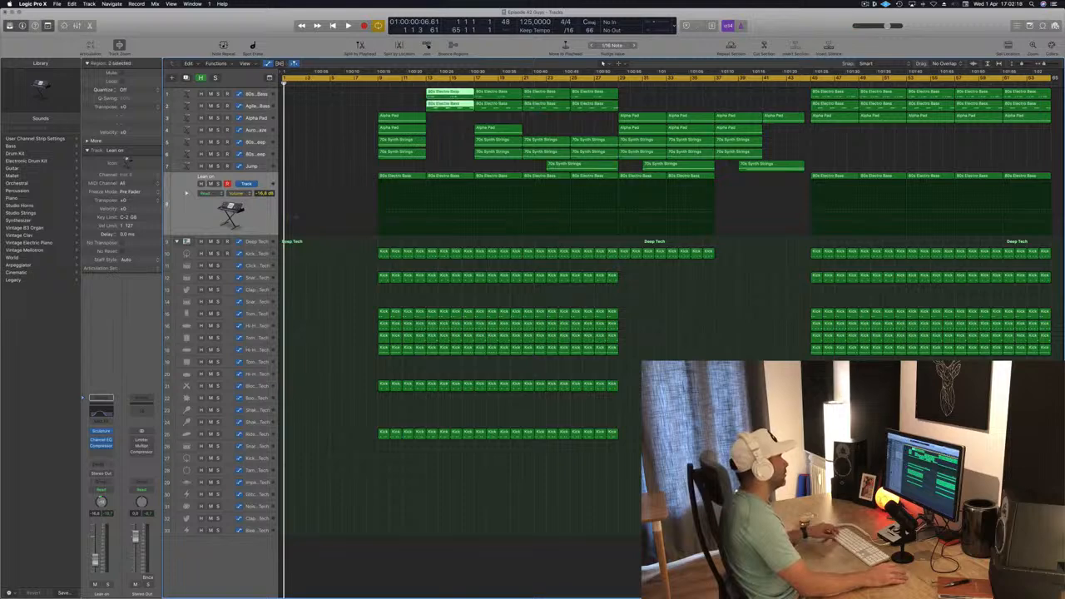
pyautogui.moveTo(456, 97); pyautogui.dragTo(406, 97)
pyautogui.press('space')
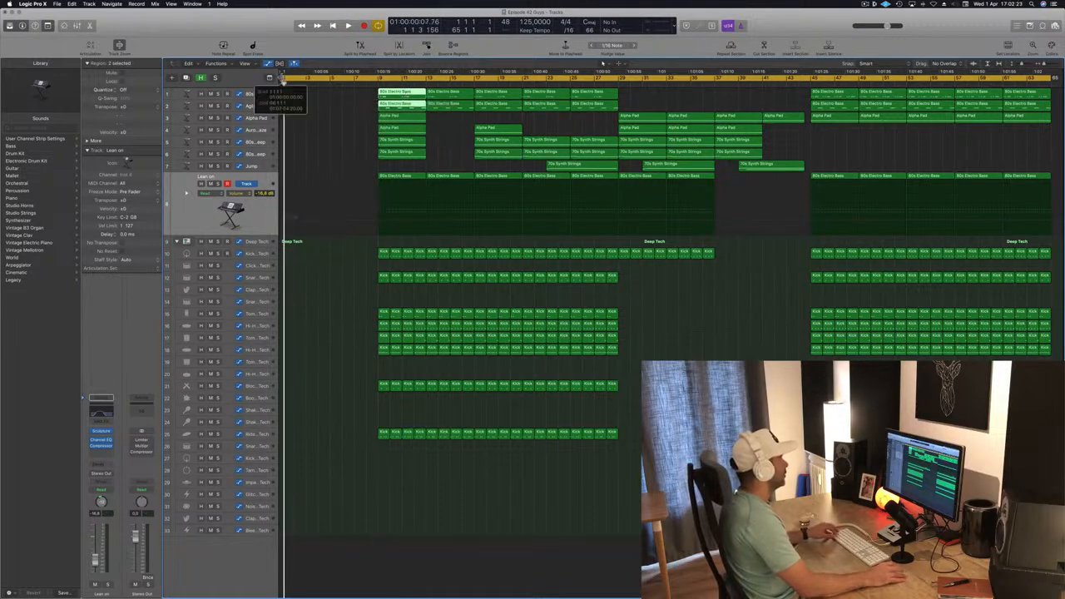
# - Select every region between bars 9 and 29 and move them back to the start of the song
pyautogui.moveTo(283, 81)
pyautogui.mouseDown()
pyautogui.moveTo(373, 81)
pyautogui.moveTo(296, 80)
pyautogui.moveTo(298, 92)
pyautogui.mouseUp()
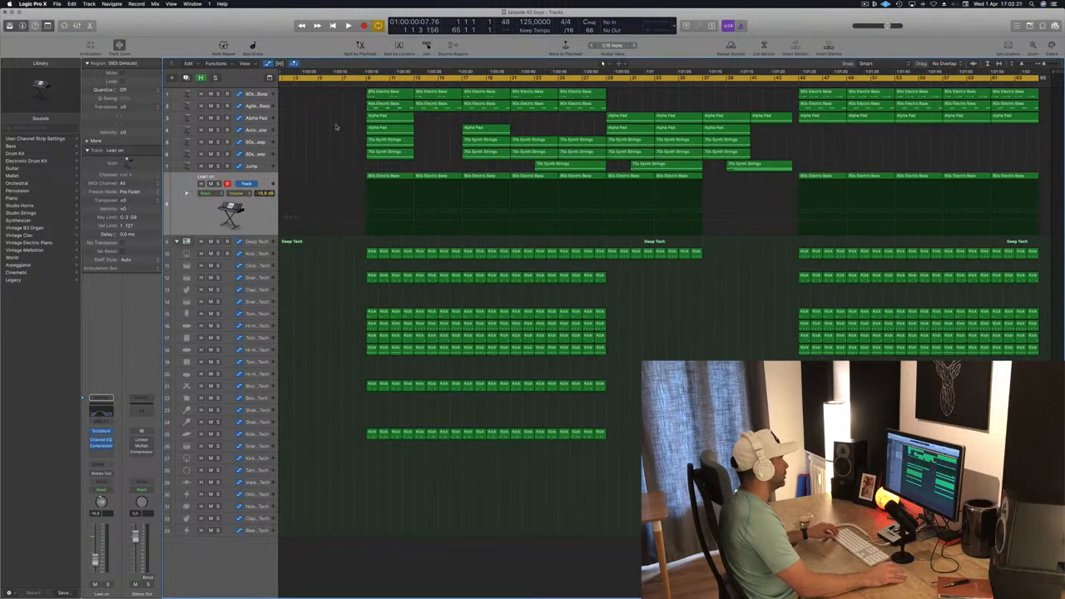
pyautogui.press('super+z')
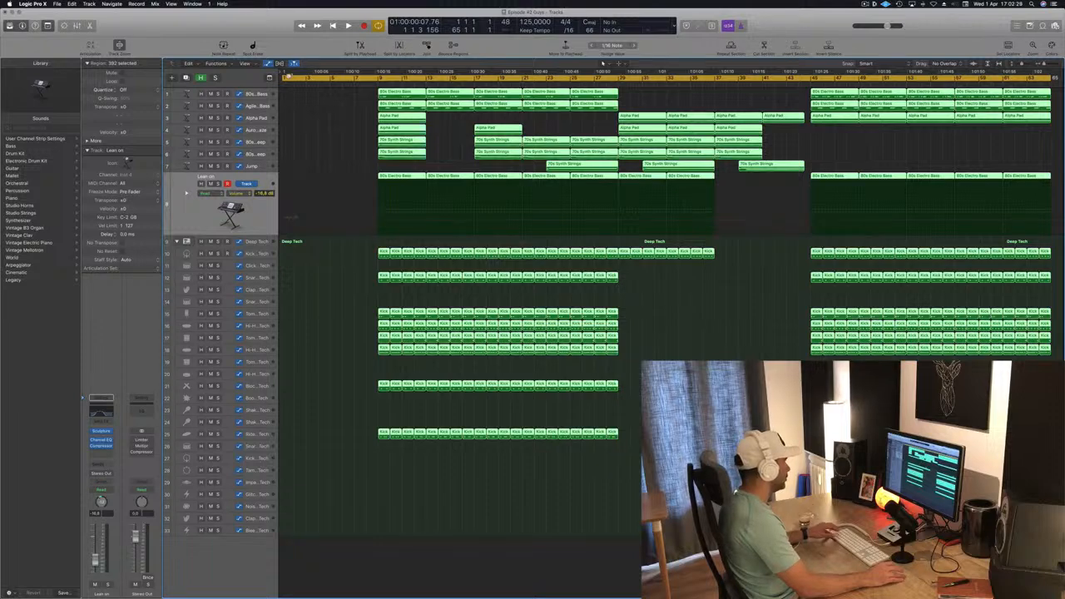
pyautogui.moveTo(283, 76); pyautogui.dragTo(619, 83)
pyautogui.click(623, 80)
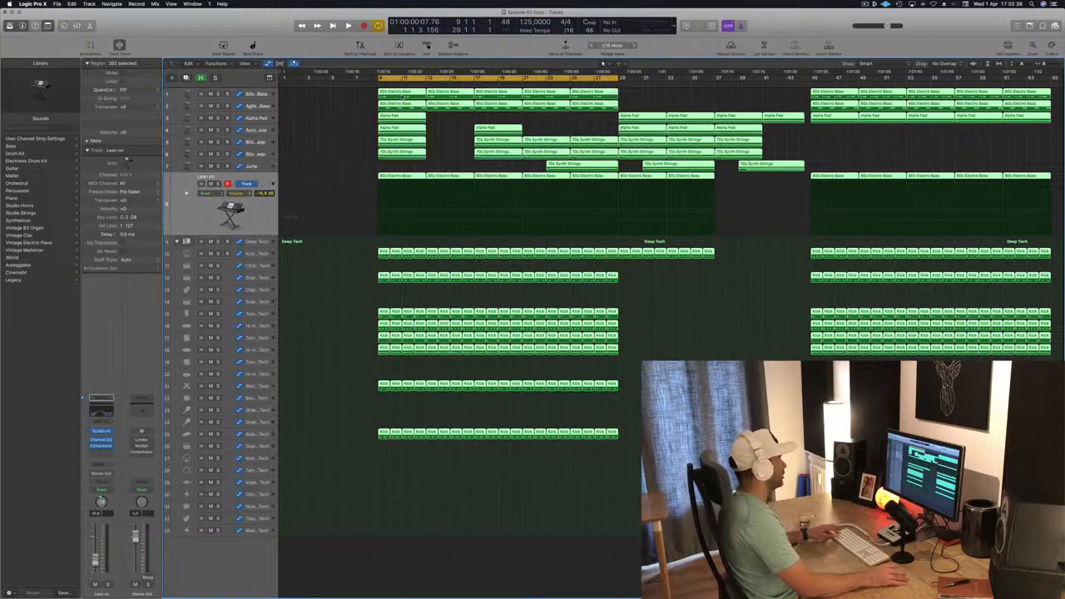
pyautogui.moveTo(400, 96); pyautogui.dragTo(304, 100)
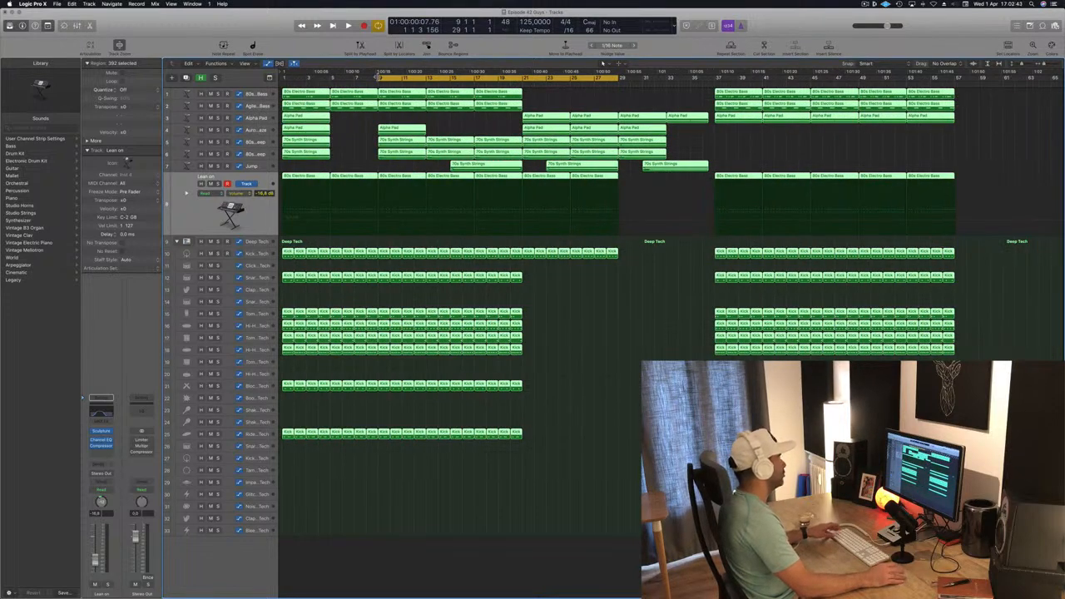
# - Set the locators to bars 1–21 and repeat the section between the locators three times
pyautogui.moveTo(378, 77); pyautogui.dragTo(282, 78)
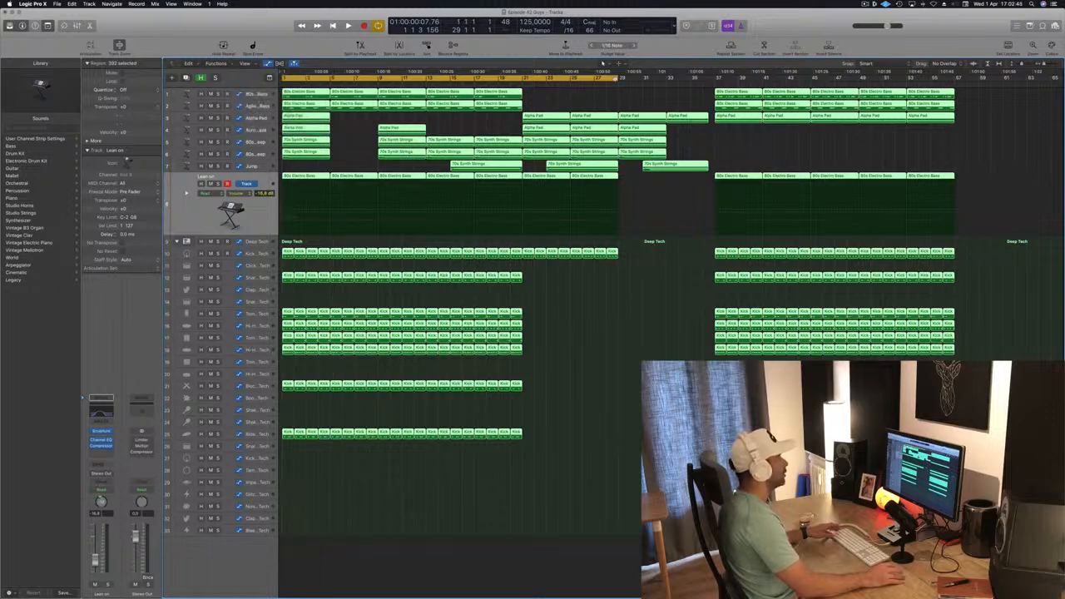
pyautogui.moveTo(620, 77); pyautogui.dragTo(524, 78)
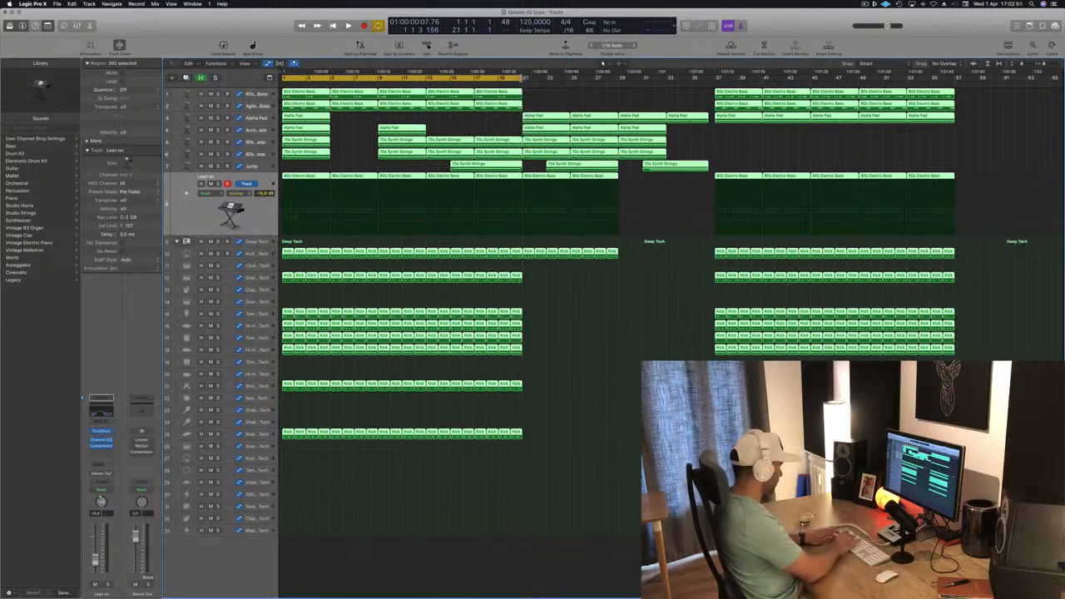
pyautogui.press('ctrl+super+r')
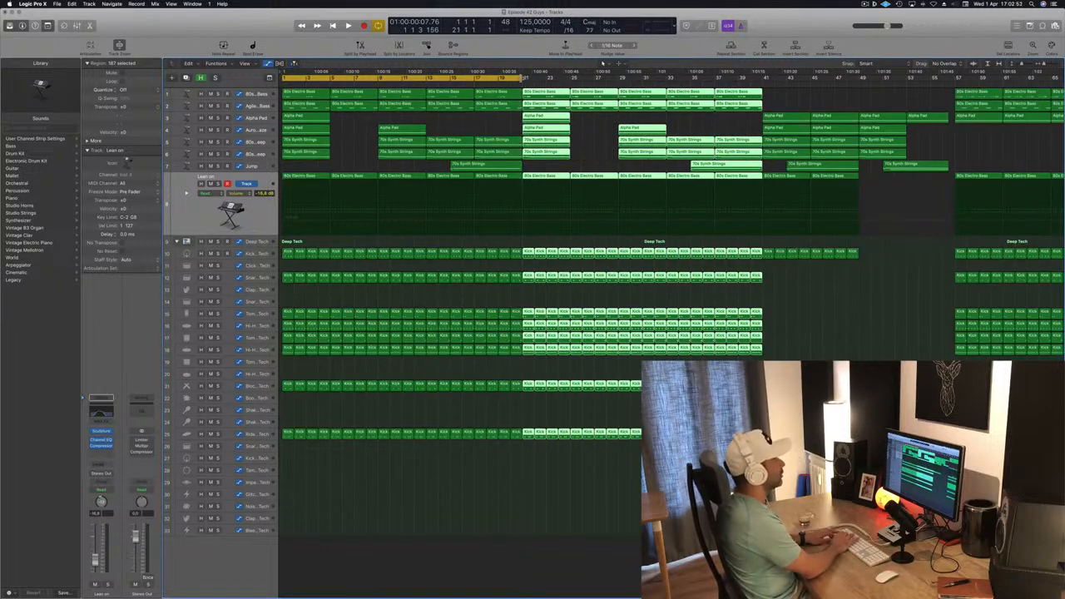
pyautogui.press('ctrl+super+r')
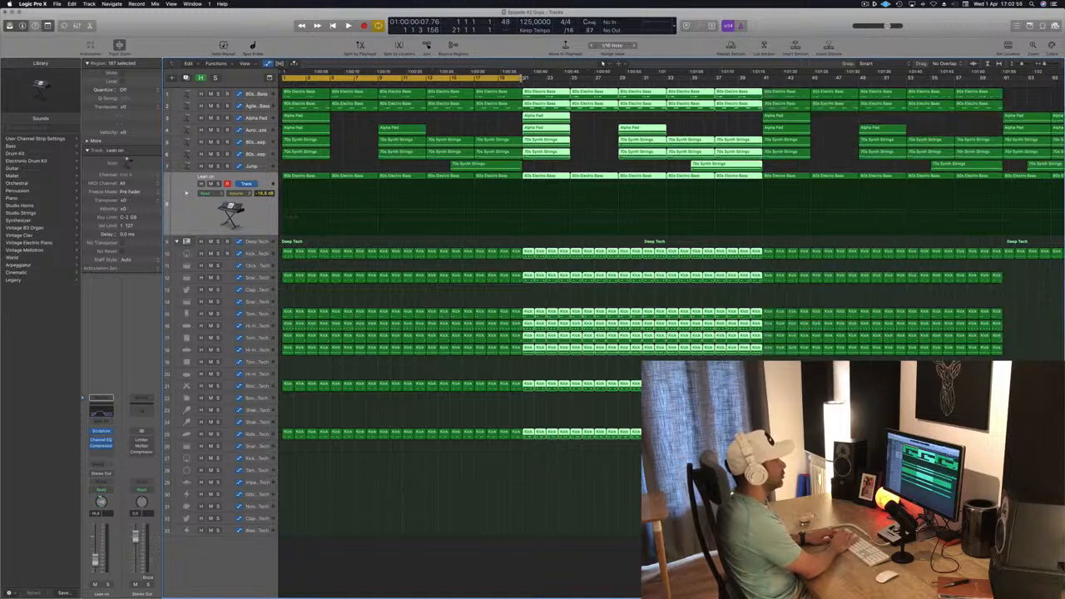
pyautogui.press('ctrl+super+r')
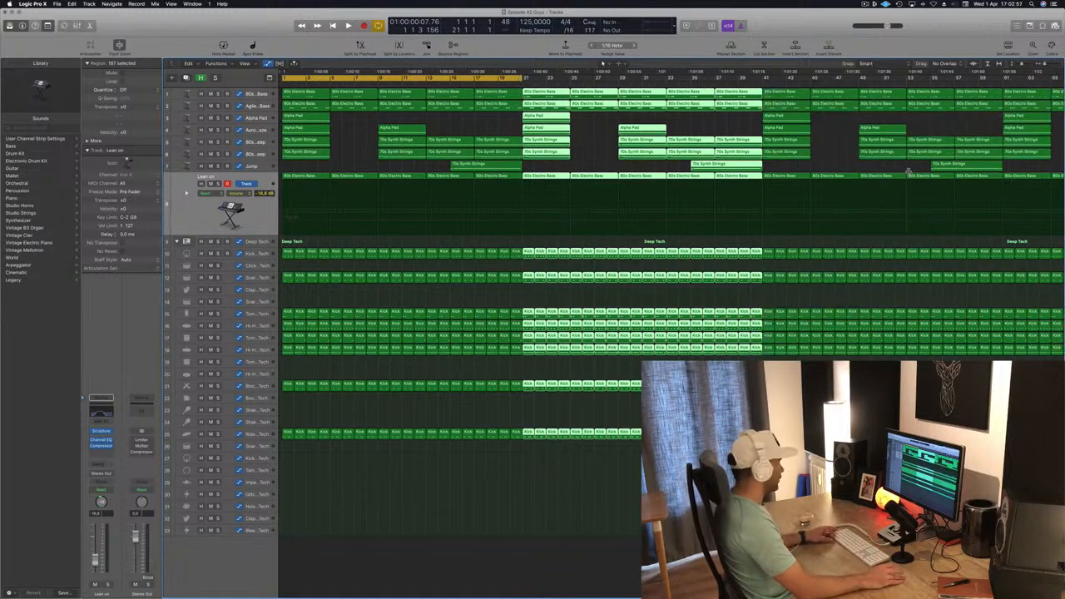
# - Delete the Alpha Pad and 70s Synth Strings regions at the very beginning of the song
pyautogui.hscroll(-5, 909, 171)
pyautogui.hscroll(-1, 956, 174)
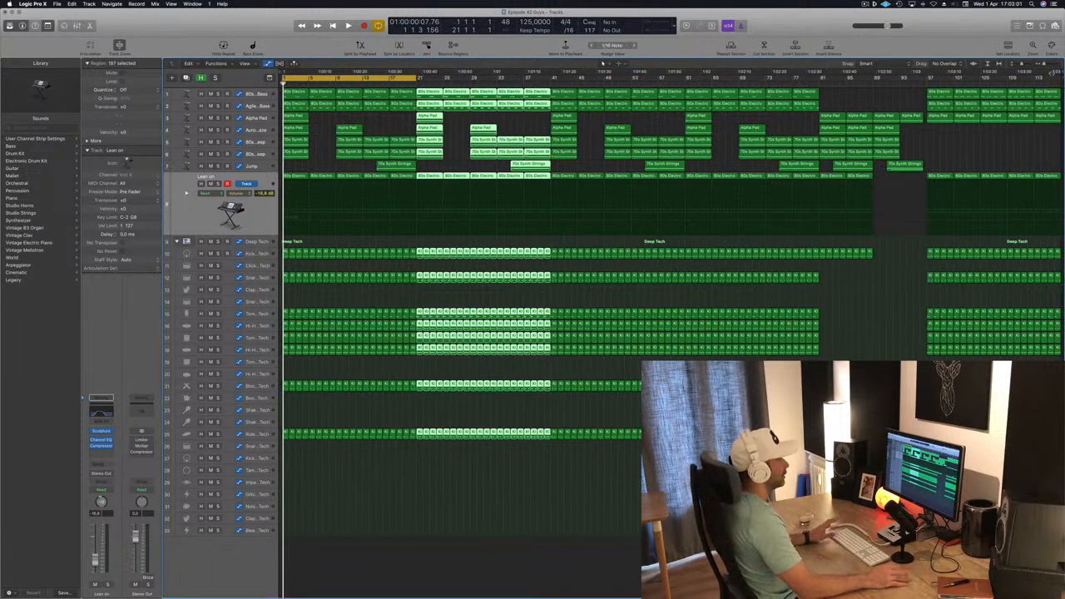
pyautogui.click(323, 148)
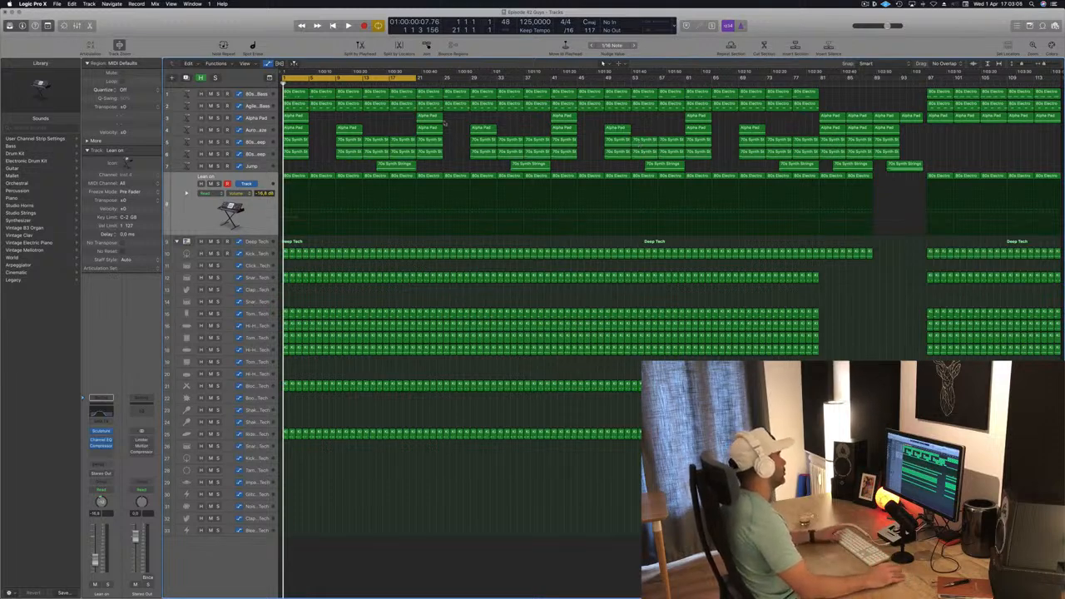
pyautogui.press('space')
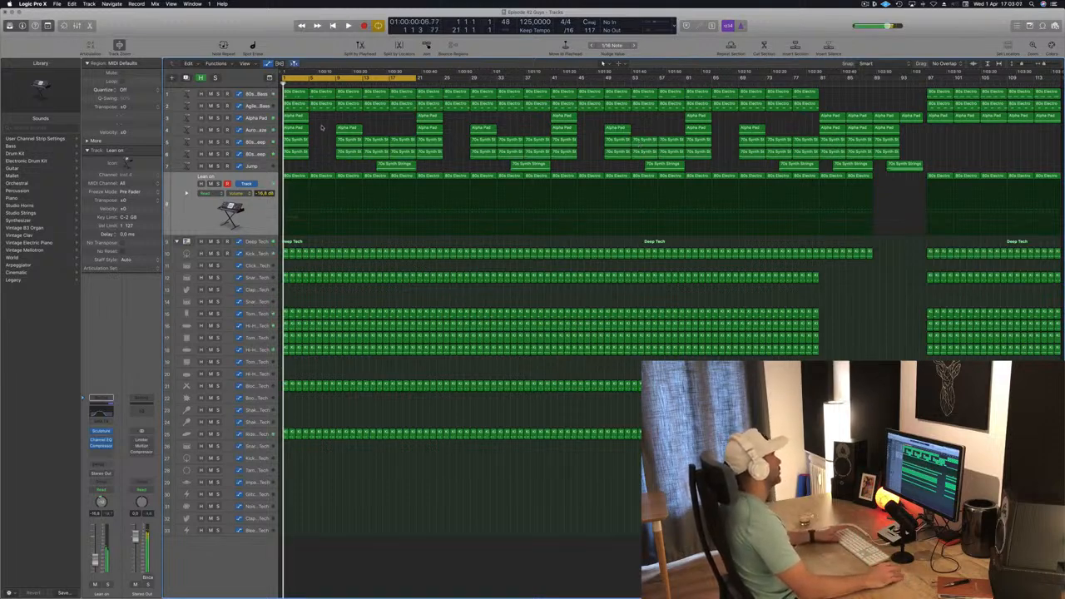
pyautogui.moveTo(321, 120); pyautogui.dragTo(292, 159)
pyautogui.press('Delete')
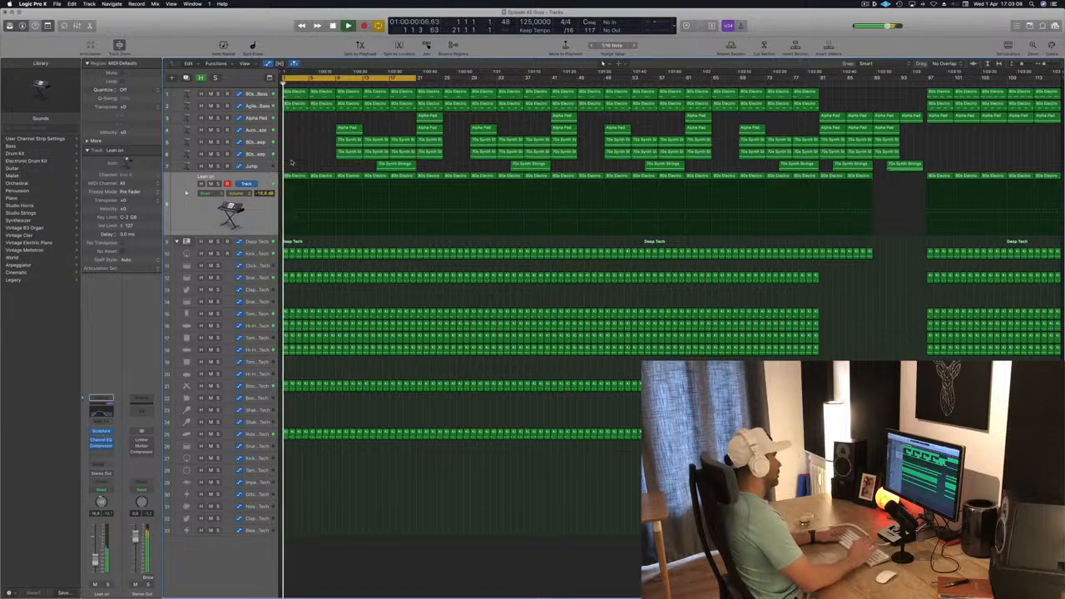
# - Delete the 80s Electric Bass regions in the first bars of the song
pyautogui.press('super+Right')
pyautogui.press('super+Right')
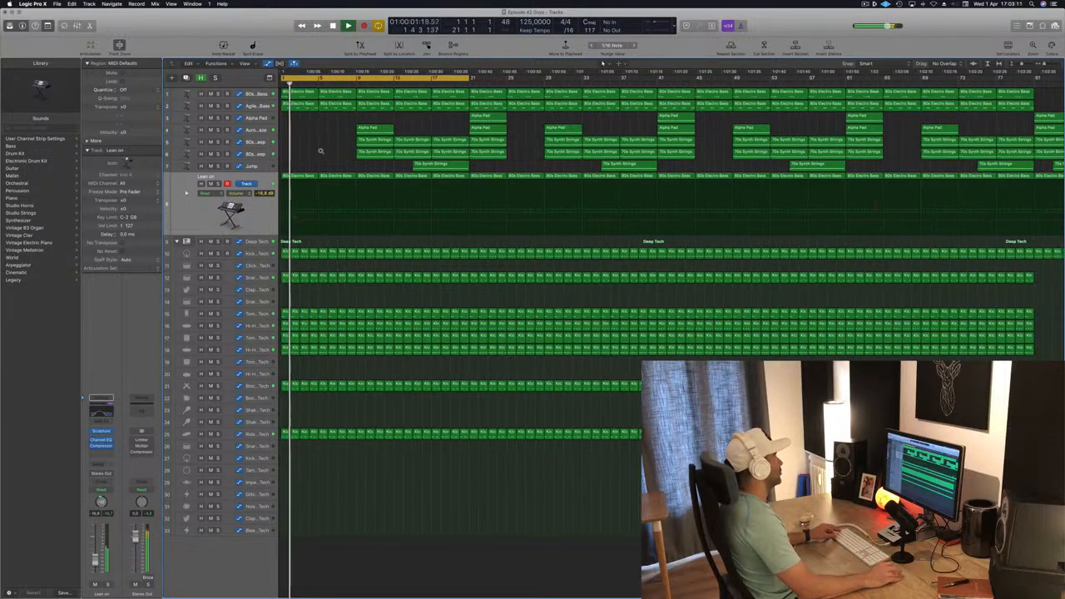
pyautogui.press('Return')
pyautogui.moveTo(318, 117); pyautogui.dragTo(343, 93)
pyautogui.press('Delete')
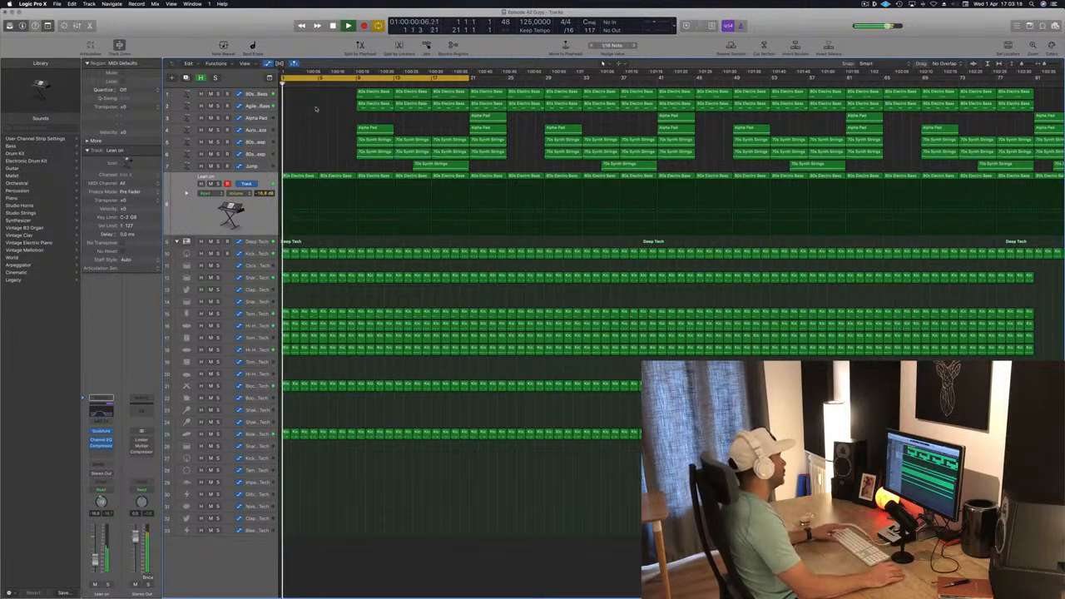
# - Delete the bass, pad and string regions on the upper tracks up to bar 21 to leave only drums in the intro
pyautogui.moveTo(324, 98); pyautogui.dragTo(456, 164)
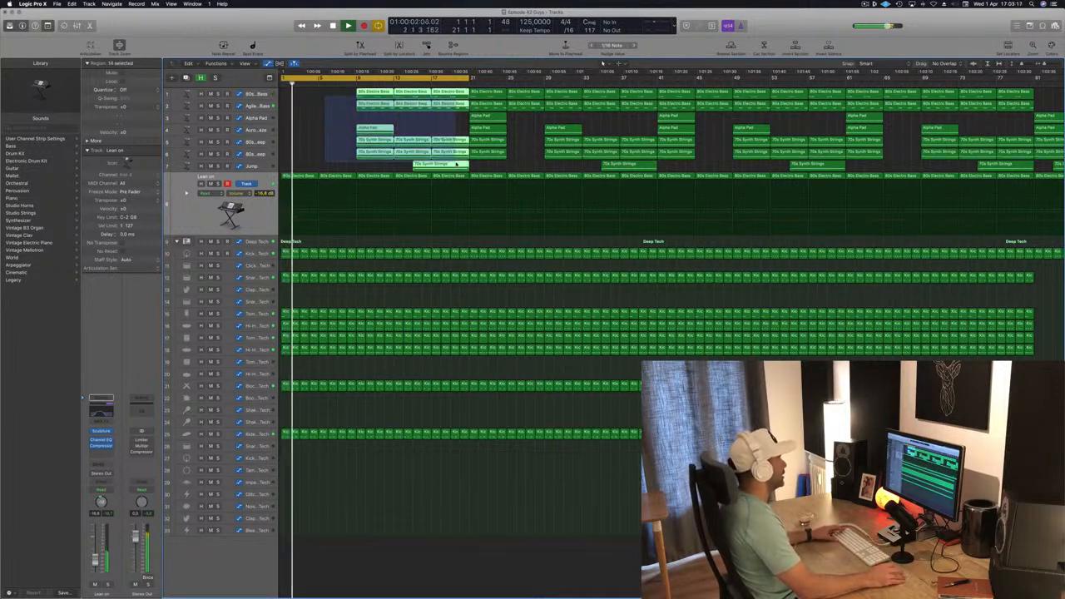
pyautogui.press('Delete')
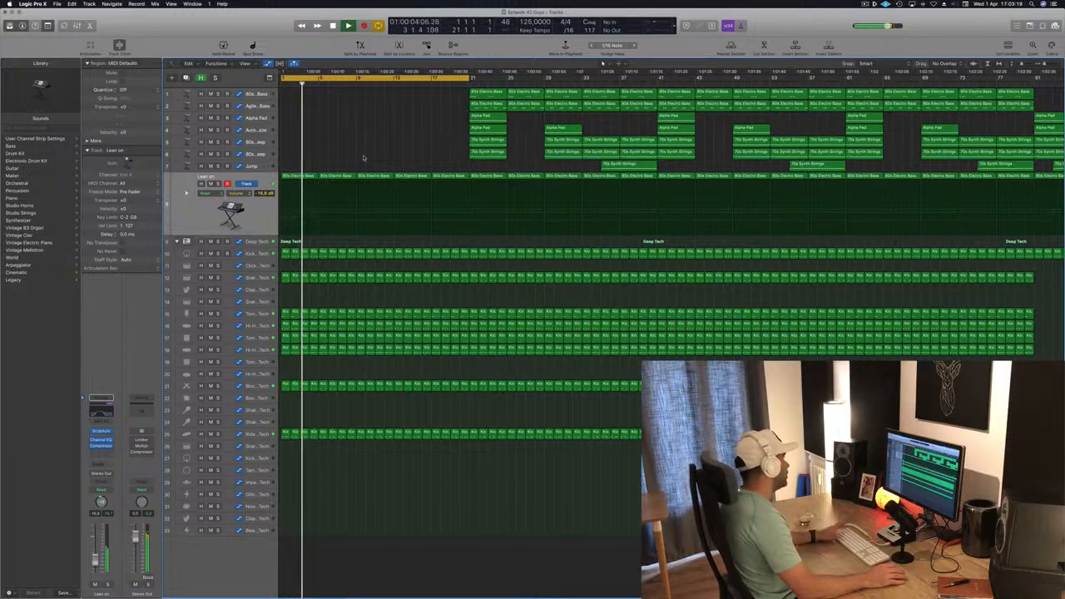
pyautogui.scroll(2, 353, 208)
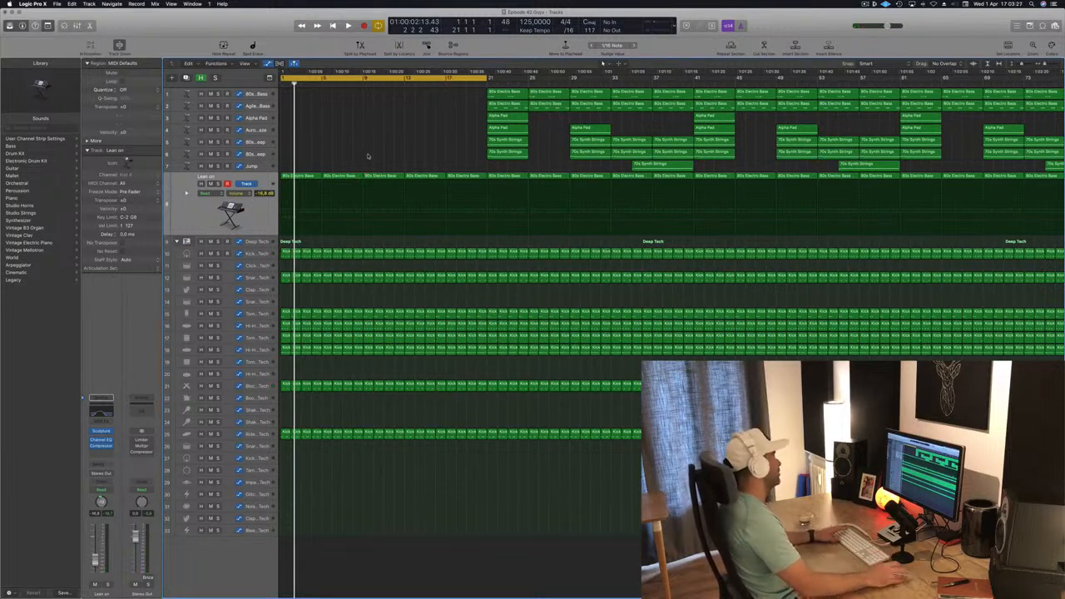
# - Adjust a Channel EQ band on the Lean on track while the song plays
pyautogui.click(218, 217)
pyautogui.press('space')
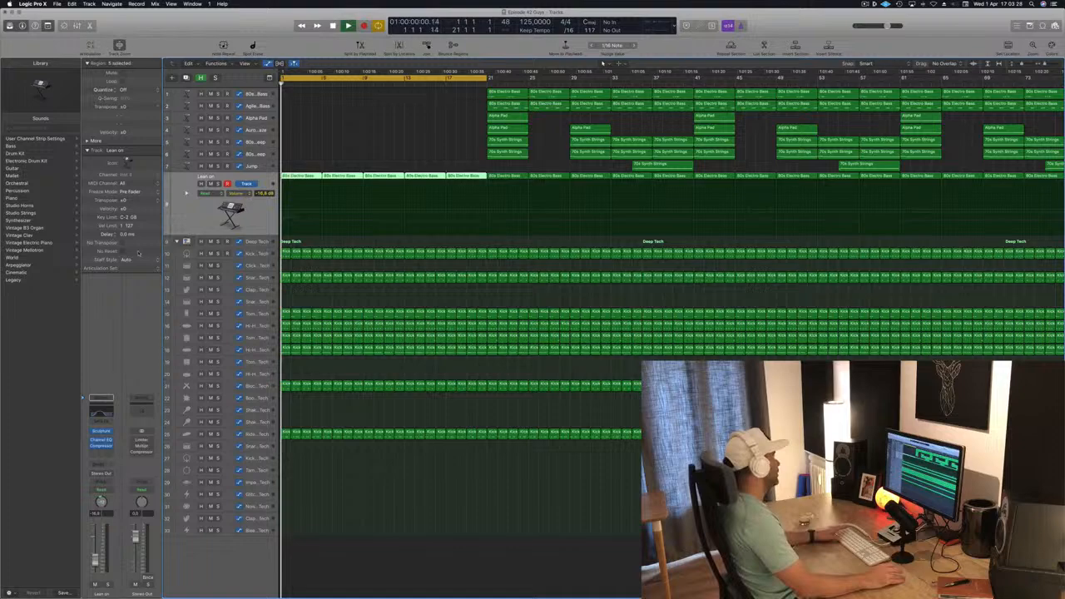
pyautogui.click(95, 413)
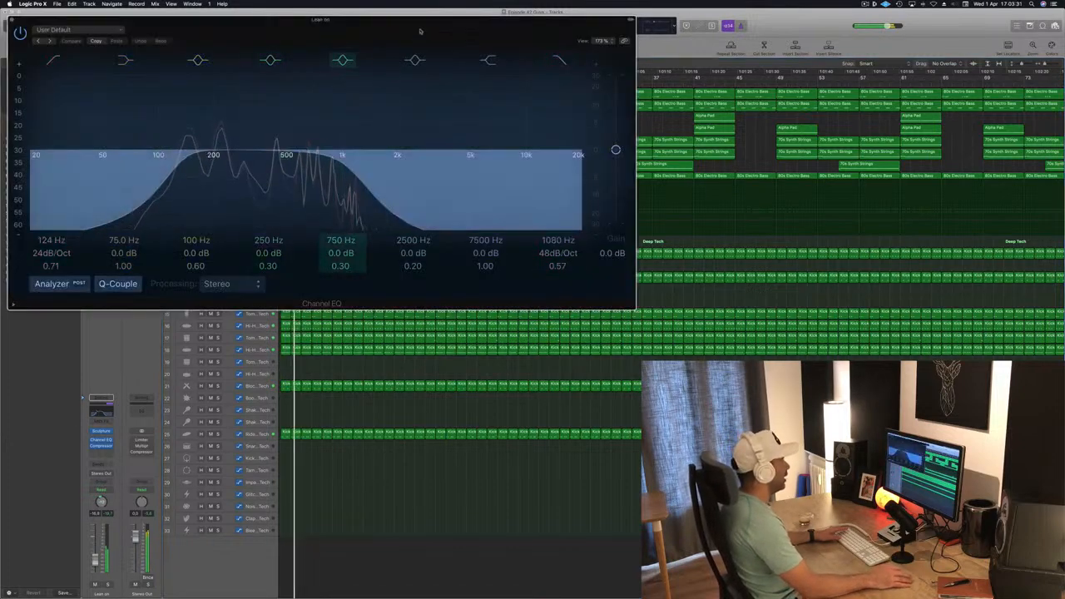
pyautogui.moveTo(420, 30); pyautogui.dragTo(761, 233)
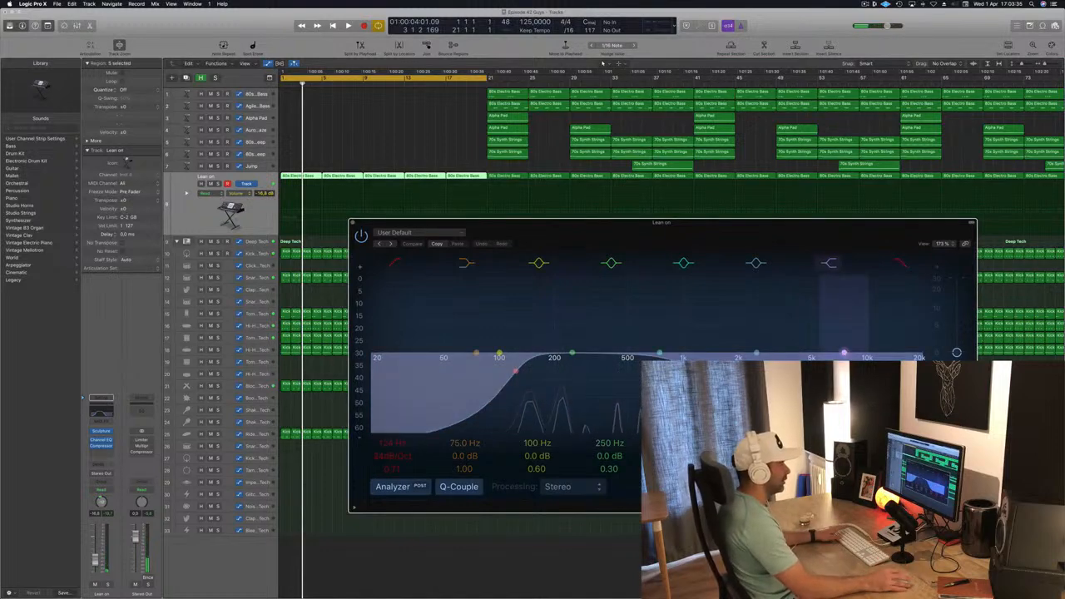
pyautogui.moveTo(682, 358); pyautogui.dragTo(688, 346)
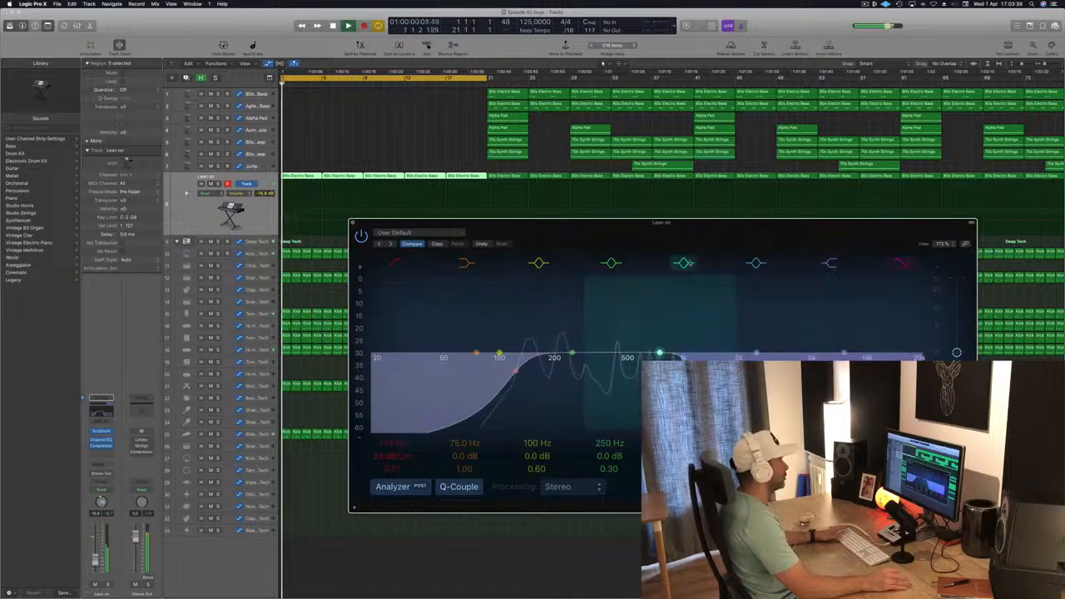
pyautogui.moveTo(631, 223); pyautogui.dragTo(665, 208)
pyautogui.click(184, 217)
pyautogui.press('space')
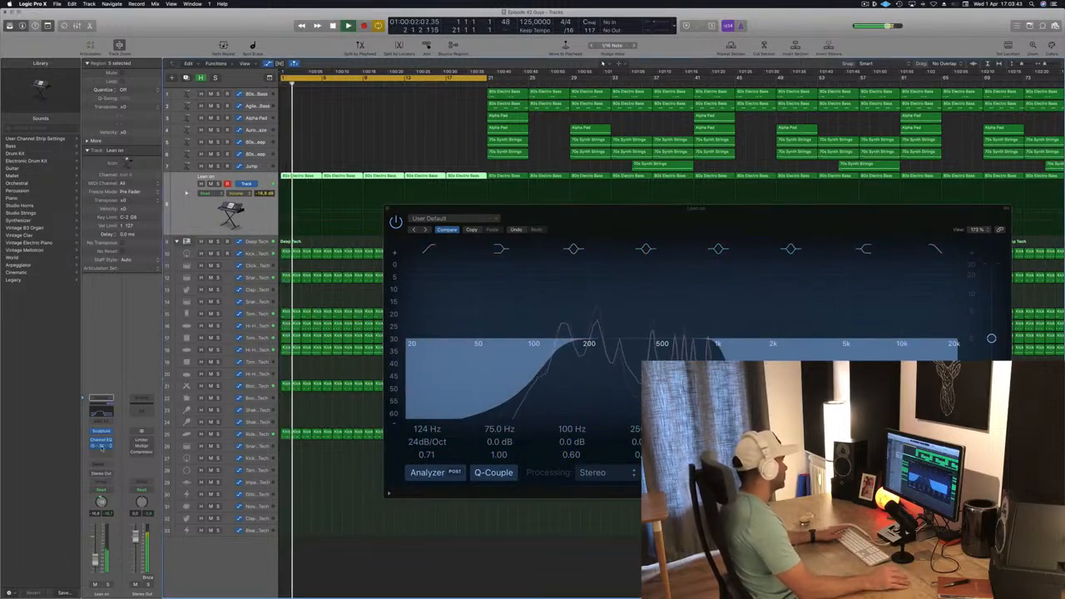
# - Insert a stereo Compressor on the Lean on channel
pyautogui.click(104, 453)
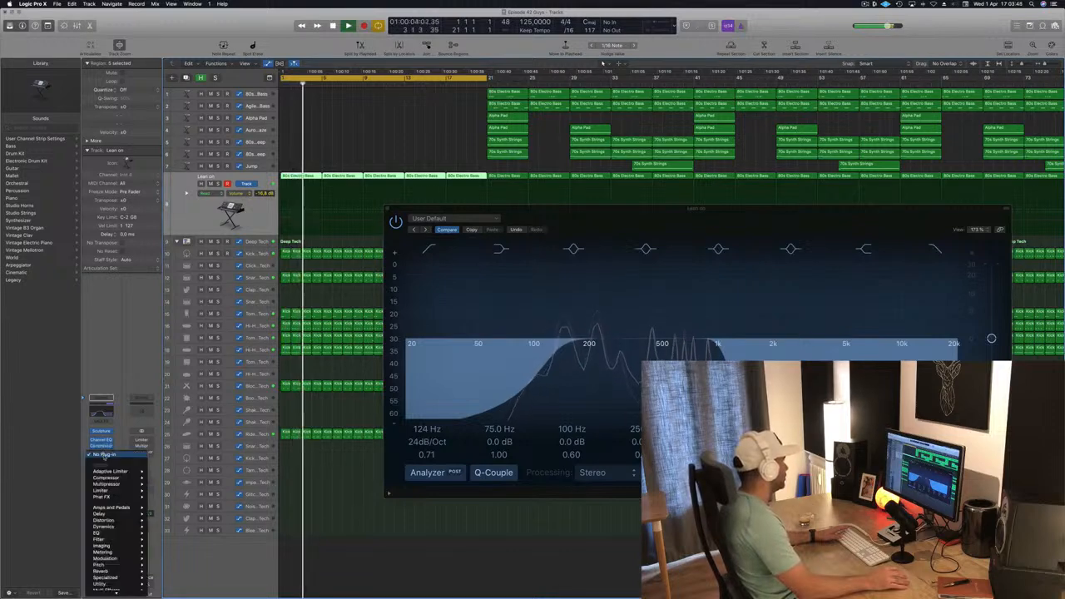
pyautogui.moveTo(119, 484)
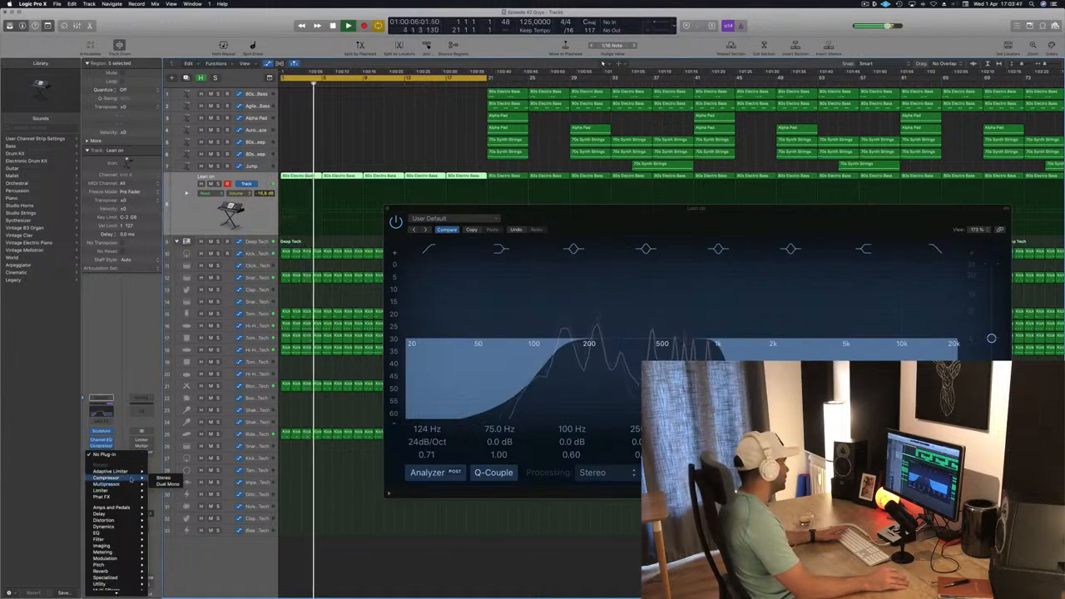
pyautogui.click(336, 210)
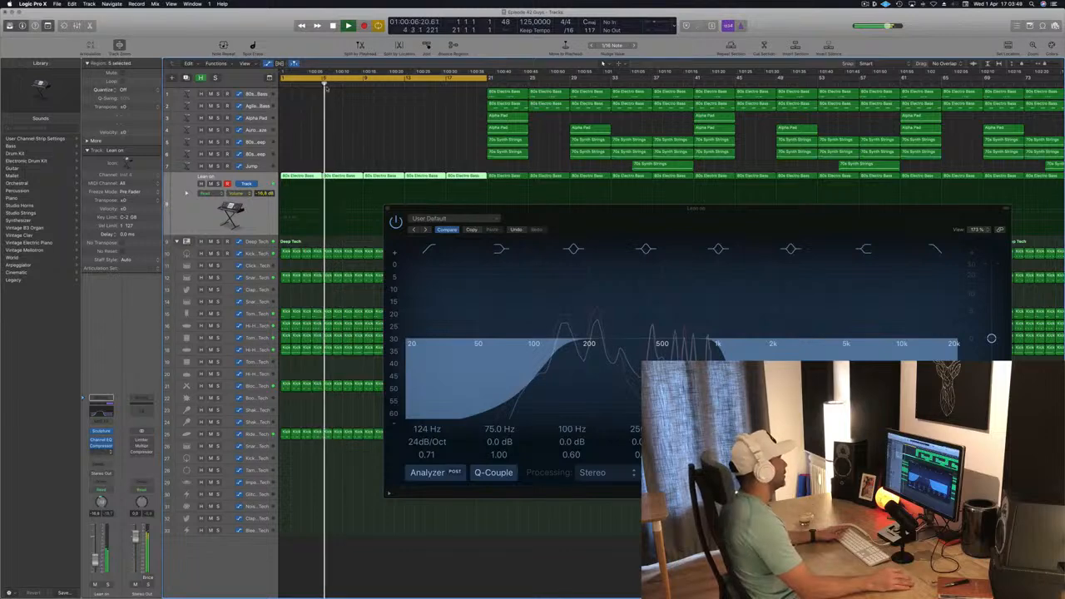
pyautogui.moveTo(245, 37); pyautogui.dragTo(506, 106)
# - Set the compressor's side chain input to Bus 8 and close the compressor window
pyautogui.click(599, 98)
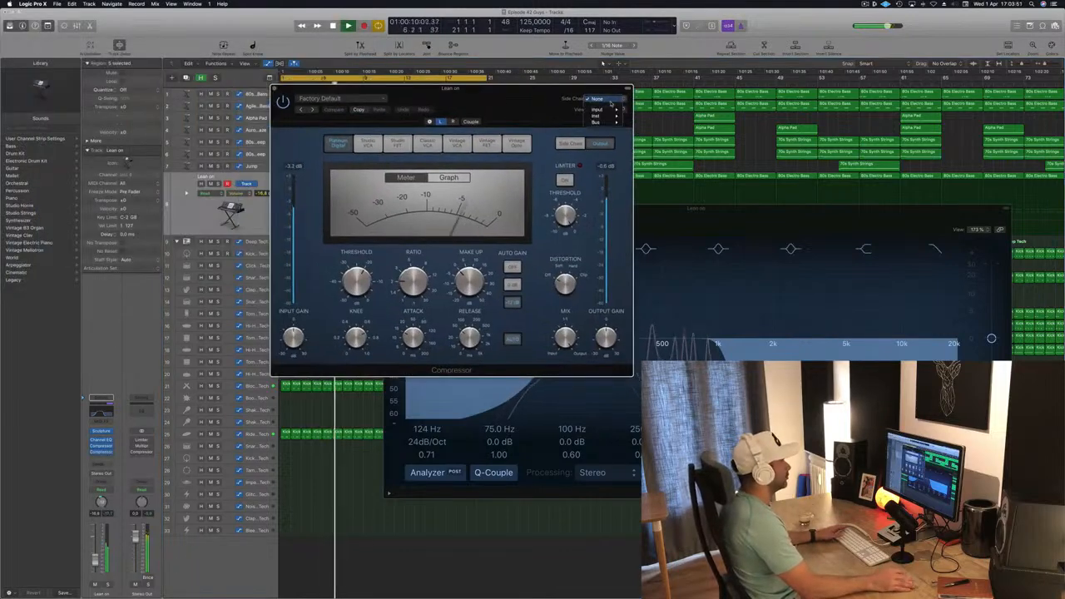
pyautogui.moveTo(614, 123)
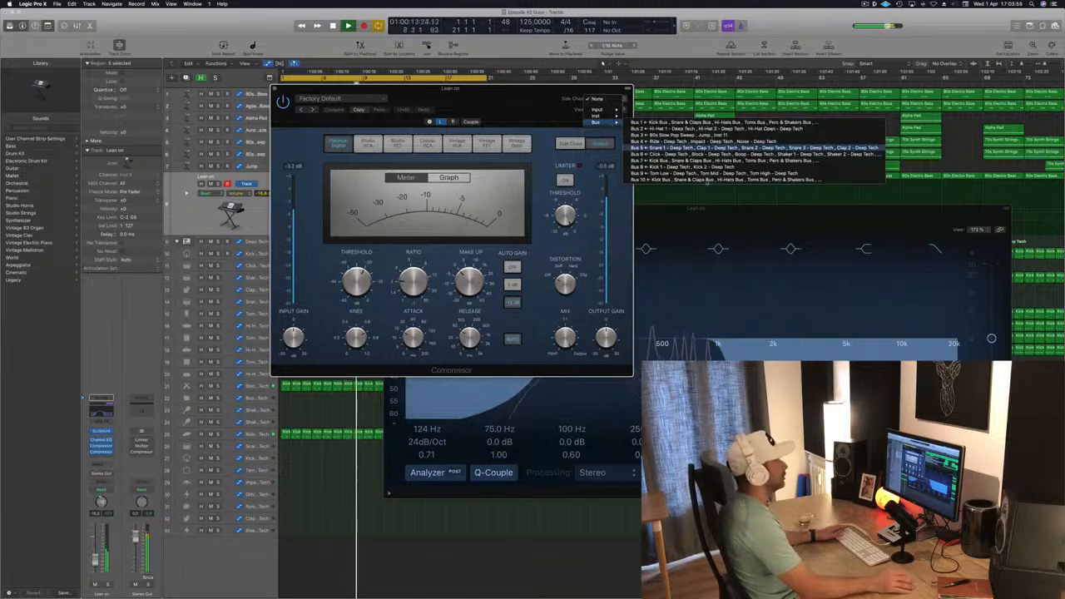
pyautogui.click(666, 167)
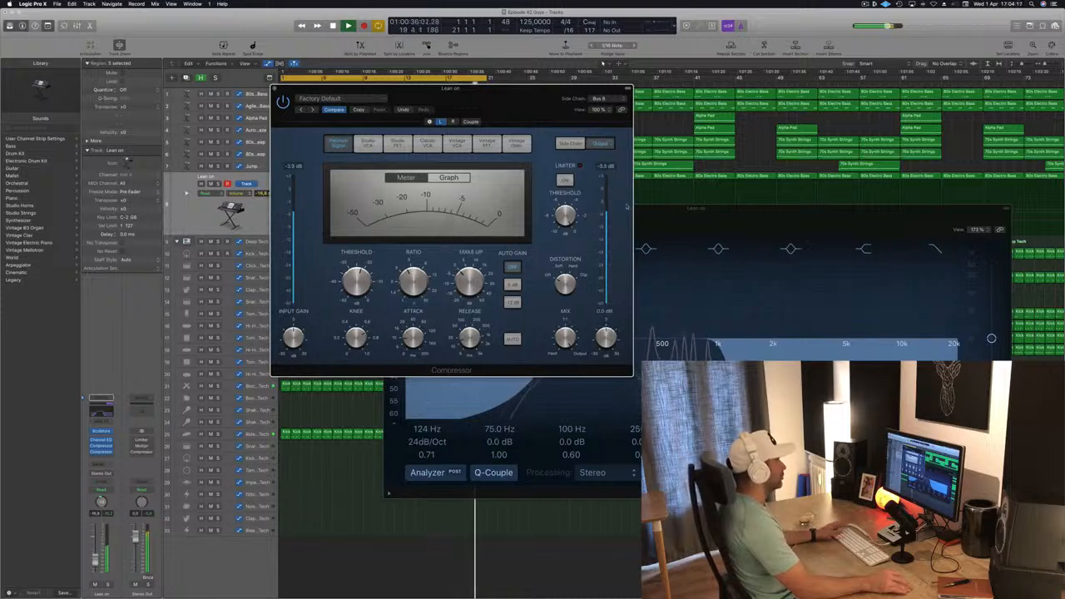
pyautogui.moveTo(515, 103); pyautogui.dragTo(678, 152)
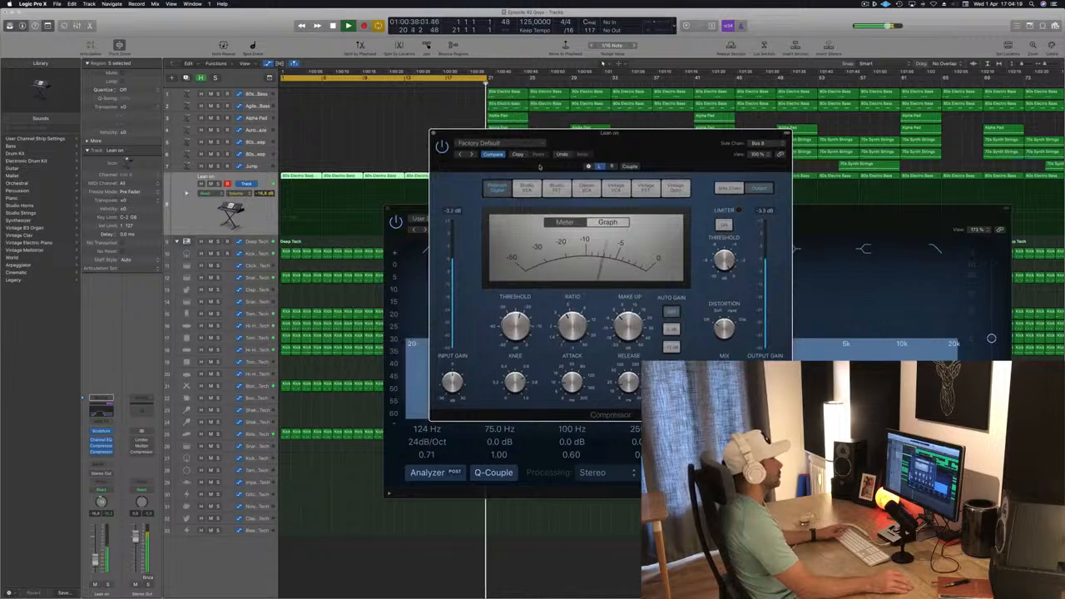
pyautogui.moveTo(540, 168); pyautogui.dragTo(574, 168)
pyautogui.click(468, 134)
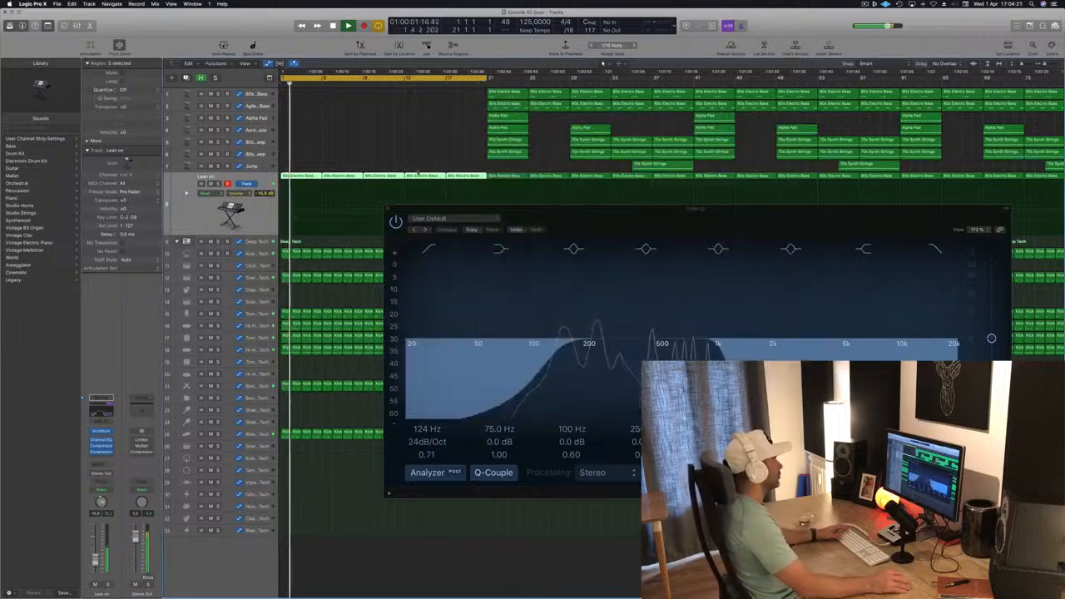
# - Add a send from the Lean on channel to Bus 11 and adjust its send level during playback
pyautogui.moveTo(571, 207); pyautogui.dragTo(644, 121)
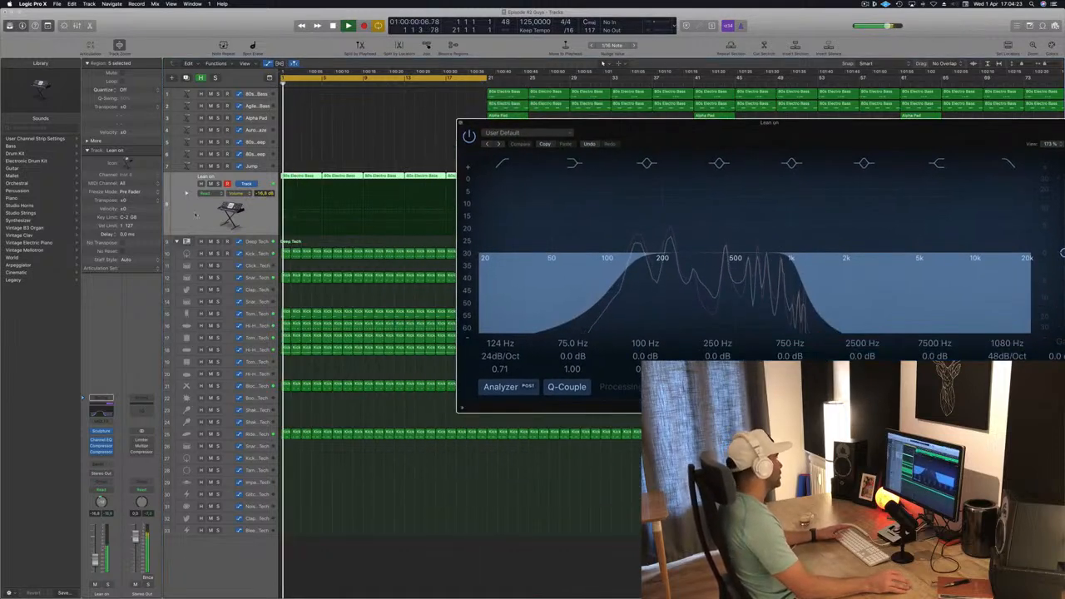
pyautogui.click(195, 214)
pyautogui.click(100, 465)
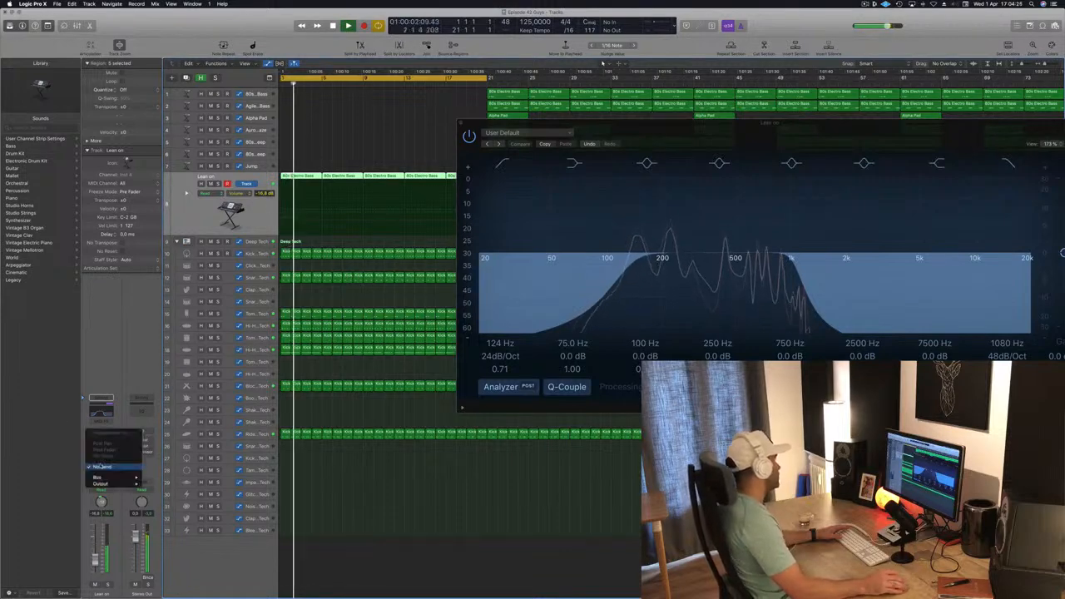
pyautogui.click(104, 442)
pyautogui.click(101, 465)
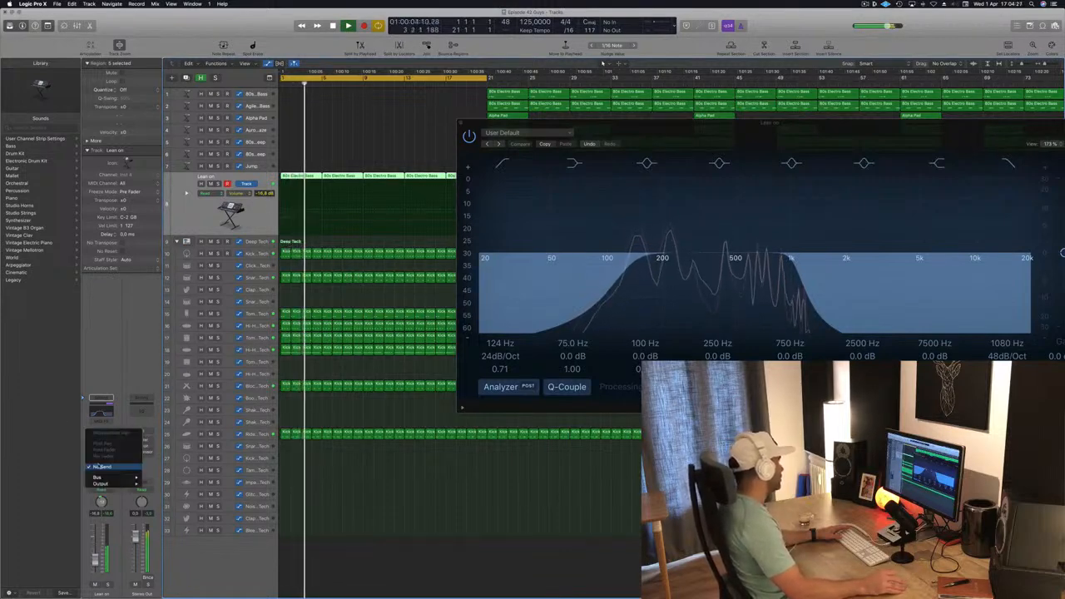
pyautogui.moveTo(109, 480)
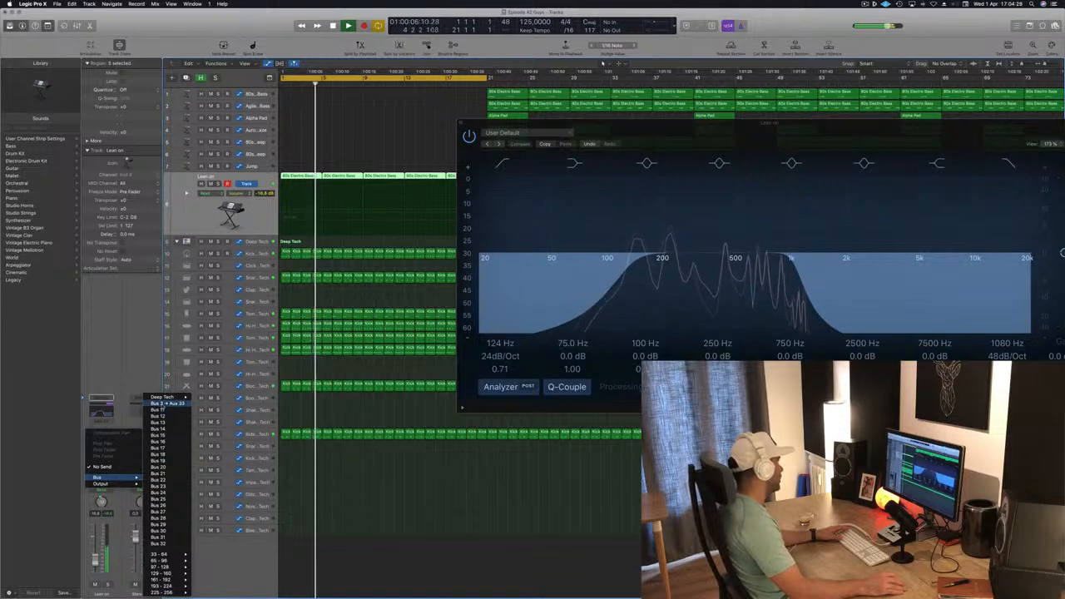
pyautogui.click(157, 409)
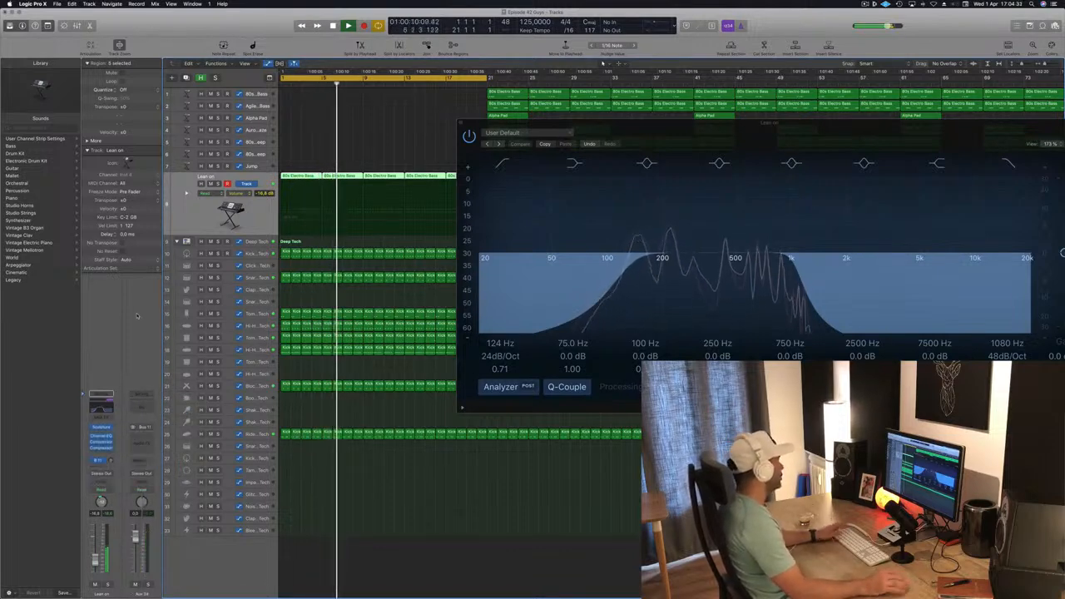
pyautogui.click(101, 460)
pyautogui.click(123, 360)
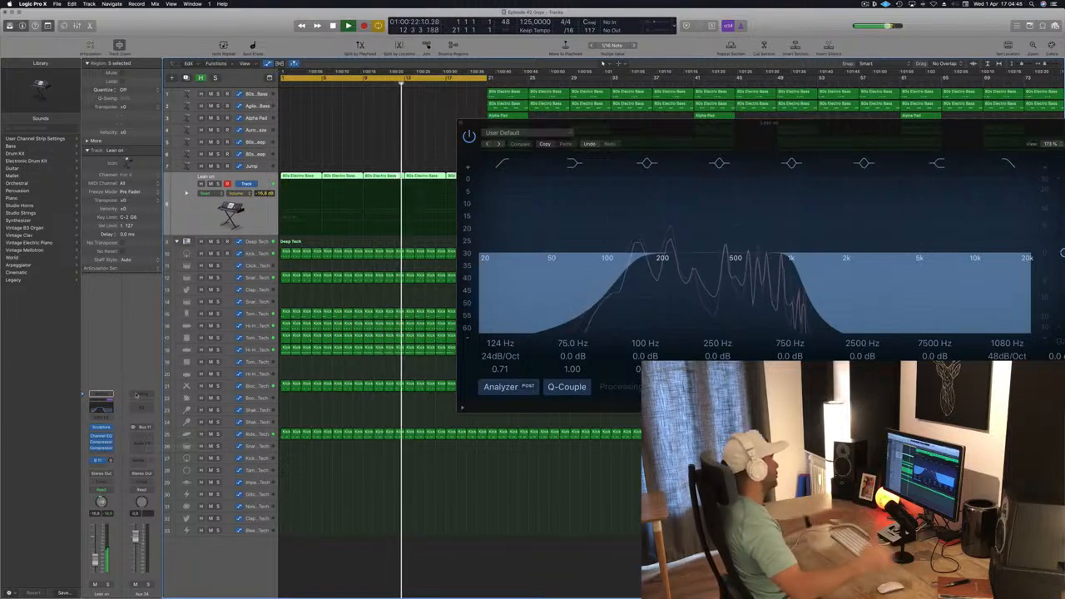
pyautogui.moveTo(702, 136); pyautogui.dragTo(722, 117)
pyautogui.press('space')
pyautogui.press('Return')
pyautogui.press('space')
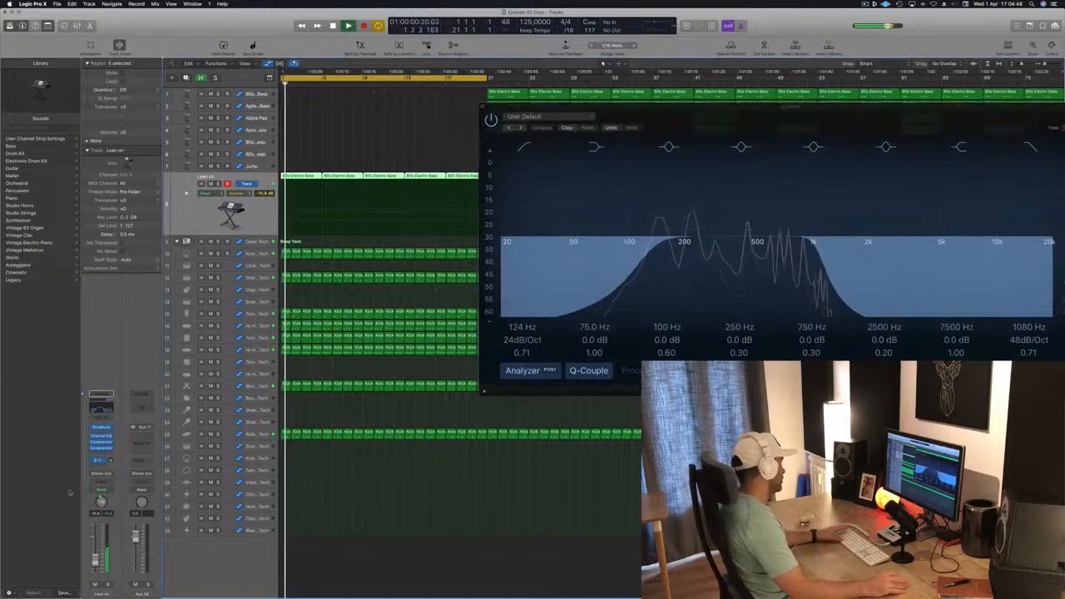
# - Insert a stereo Delay Designer on the Bus 11 aux channel
pyautogui.click(141, 439)
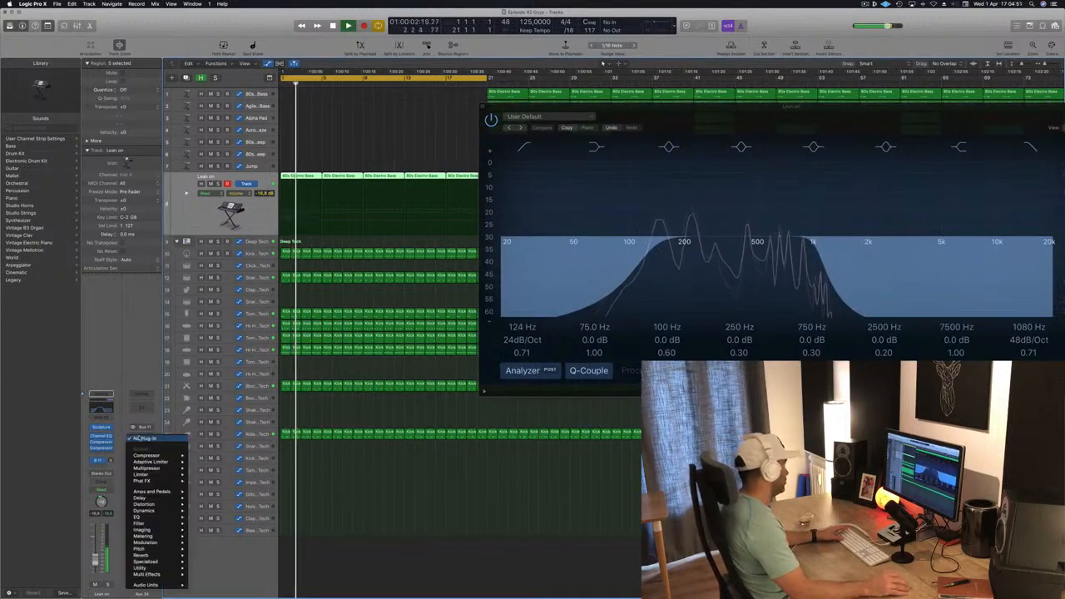
pyautogui.moveTo(168, 508)
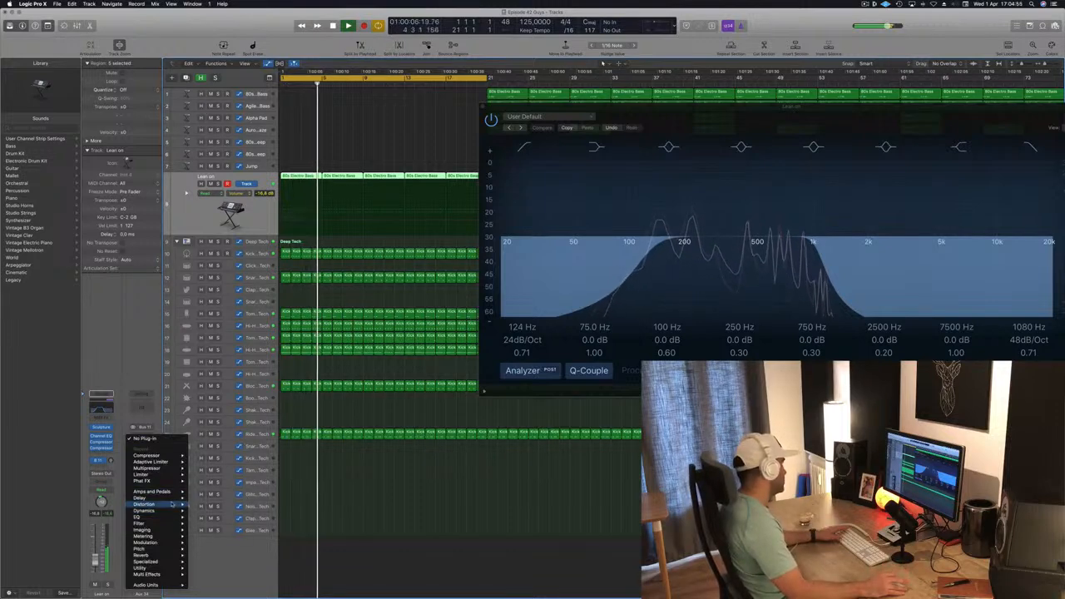
pyautogui.moveTo(200, 499)
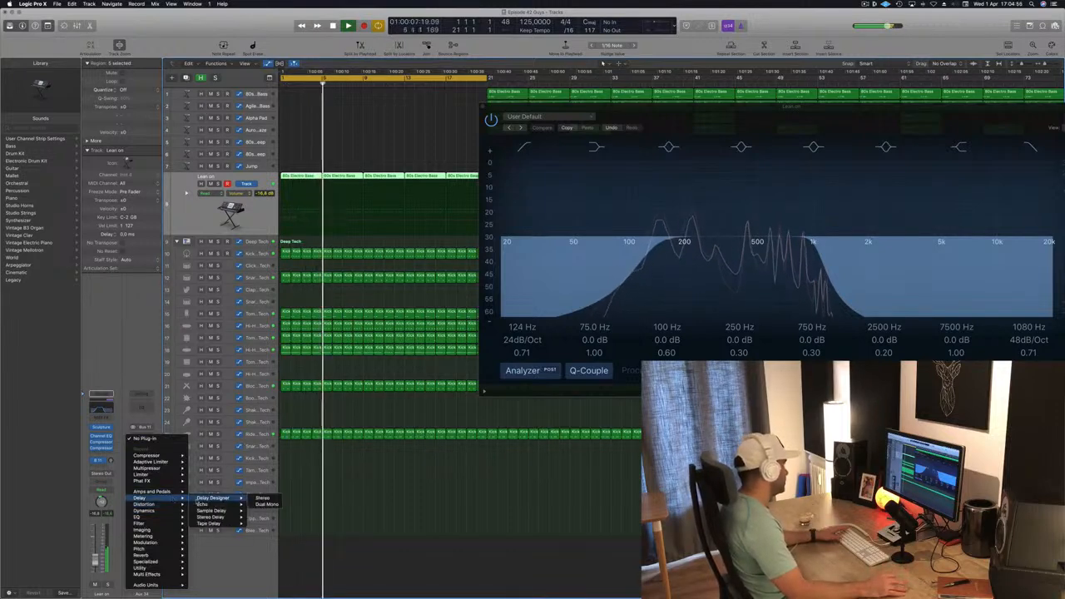
pyautogui.click(260, 498)
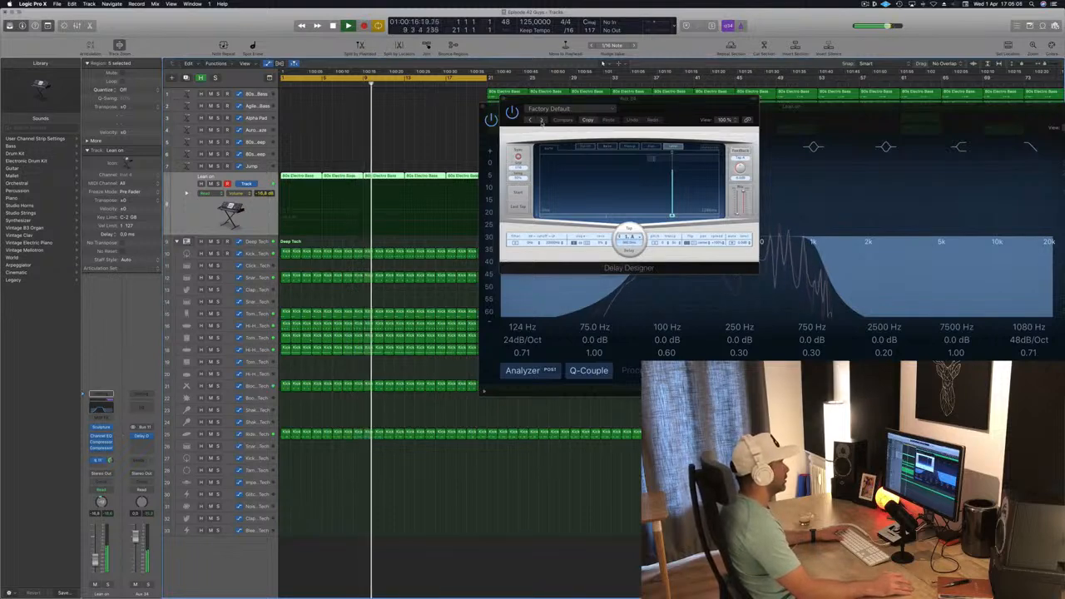
# - Step through Delay Designer presets to audition them
pyautogui.click(541, 119)
pyautogui.moveTo(681, 106); pyautogui.dragTo(552, 172)
pyautogui.click(395, 177)
pyautogui.click(398, 176)
pyautogui.click(417, 175)
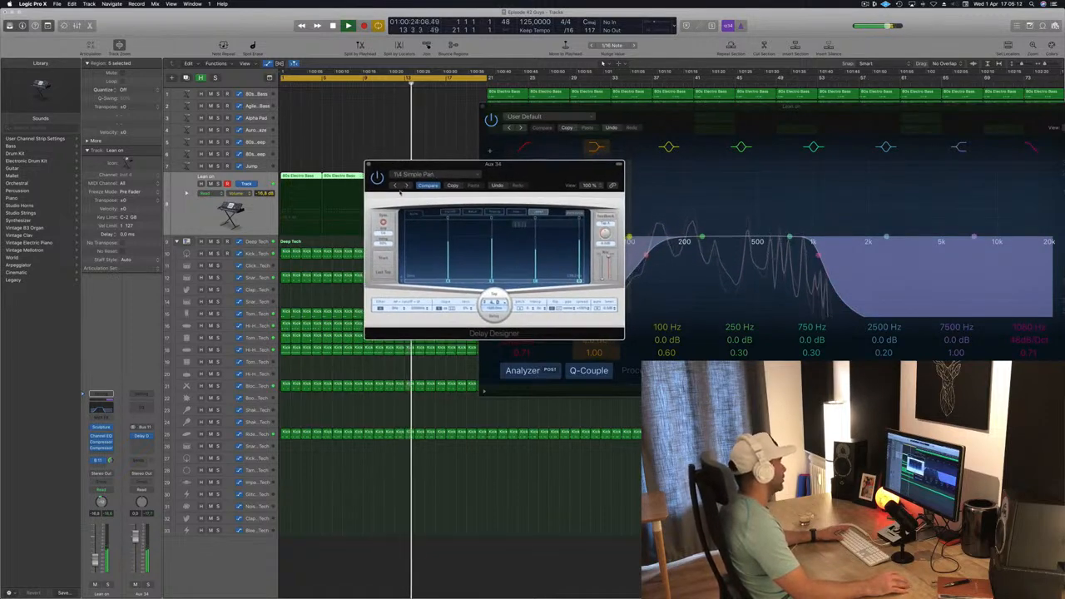
pyautogui.click(407, 186)
pyautogui.click(407, 186)
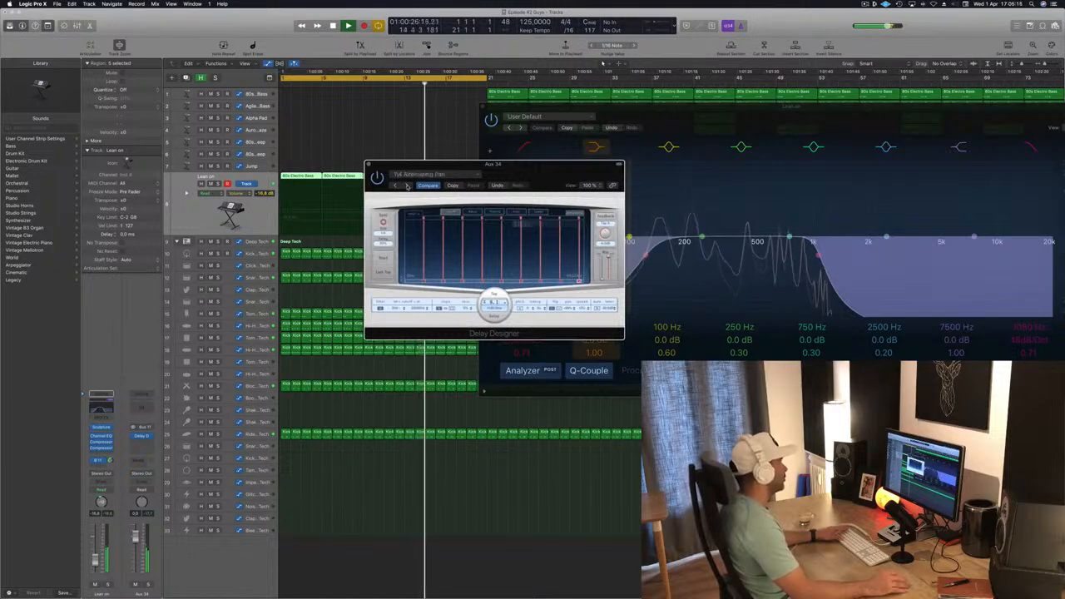
pyautogui.click(406, 185)
# - Load the Ease Out preset from the Complex delay presets and try the next preset
pyautogui.click(424, 174)
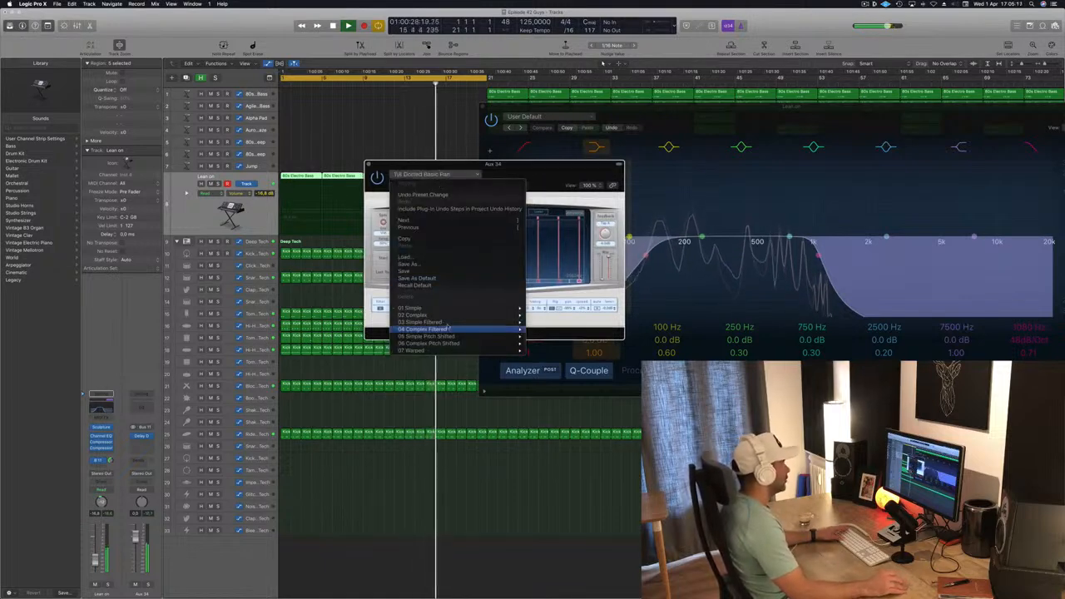
pyautogui.moveTo(453, 318)
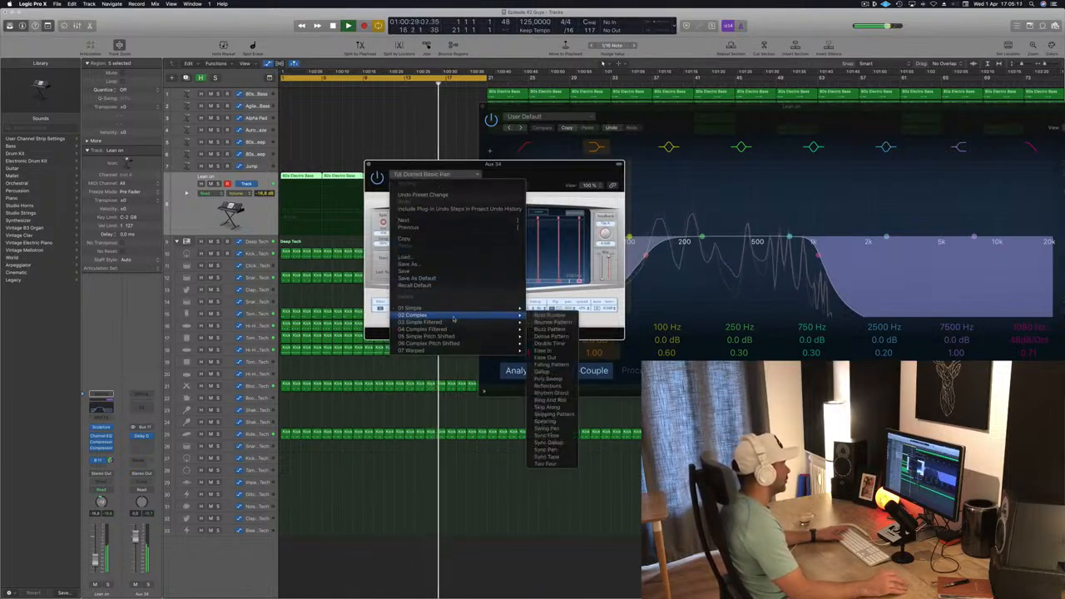
pyautogui.click(545, 357)
pyautogui.moveTo(533, 170); pyautogui.dragTo(510, 160)
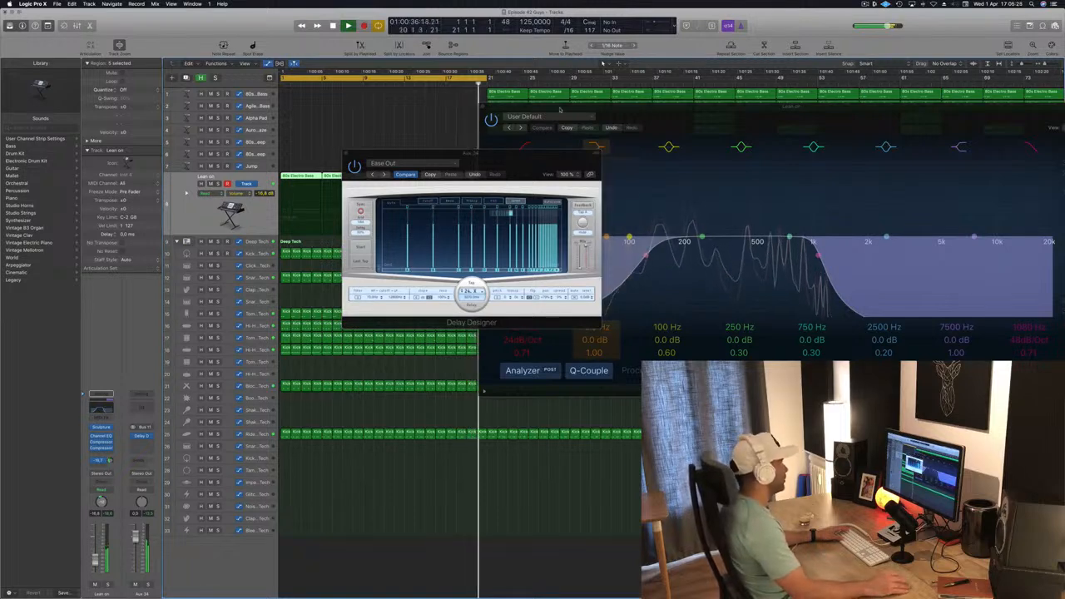
pyautogui.click(384, 175)
pyautogui.moveTo(497, 163); pyautogui.dragTo(544, 169)
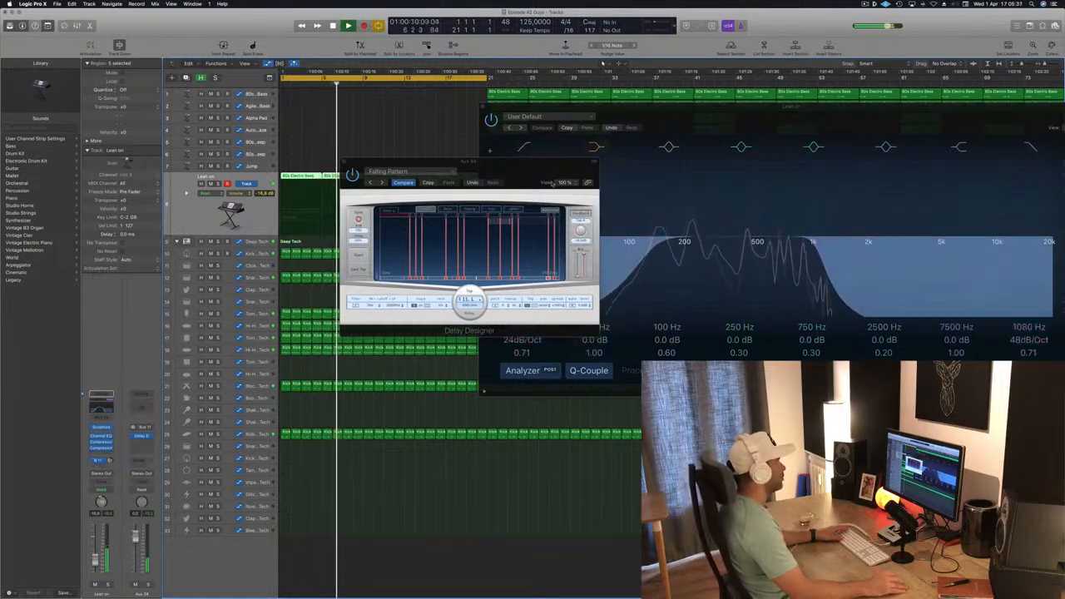
# - Load the 1/16 Slow Pan preset from the Simple delay presets and adjust the send level
pyautogui.click(513, 172)
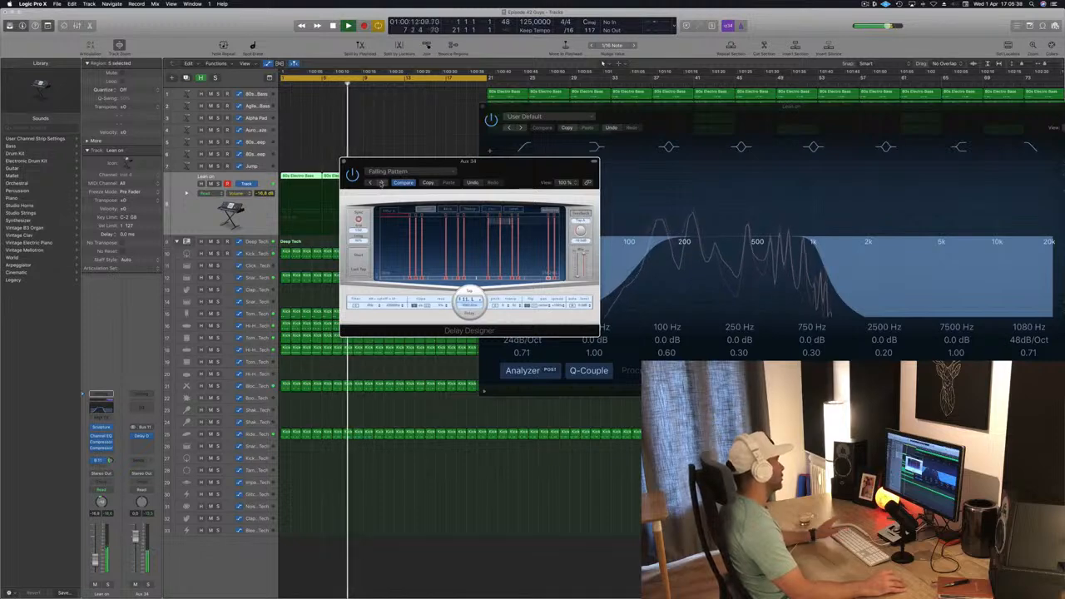
pyautogui.click(381, 183)
pyautogui.click(383, 172)
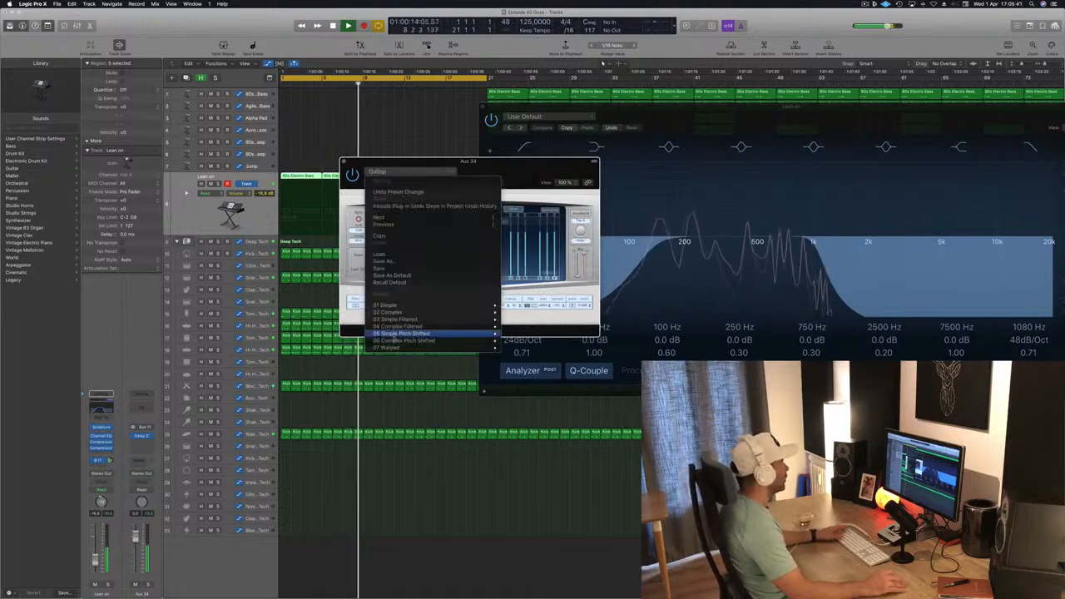
pyautogui.moveTo(436, 307)
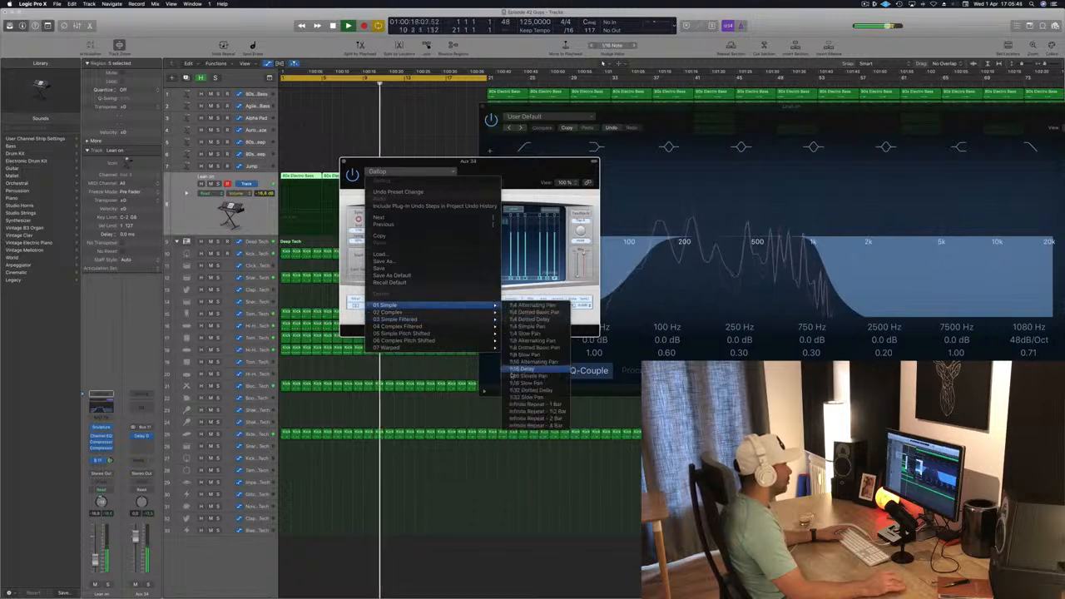
pyautogui.click(526, 383)
pyautogui.moveTo(500, 167); pyautogui.dragTo(567, 174)
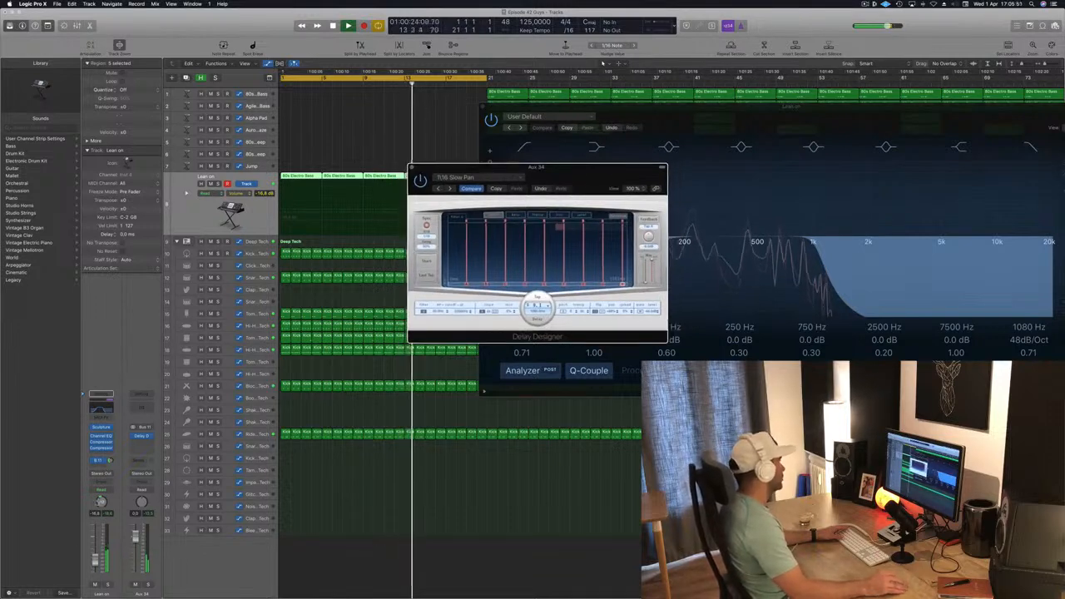
pyautogui.click(110, 461)
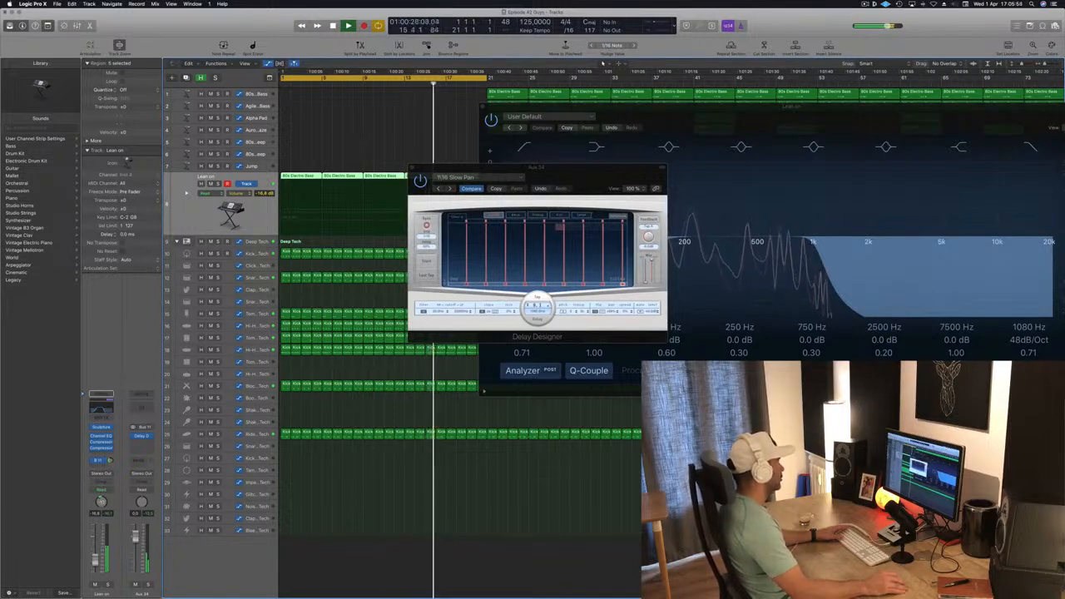
# - Audition more Delay Designer presets and return to the 1/16 Delay preset
pyautogui.click(441, 189)
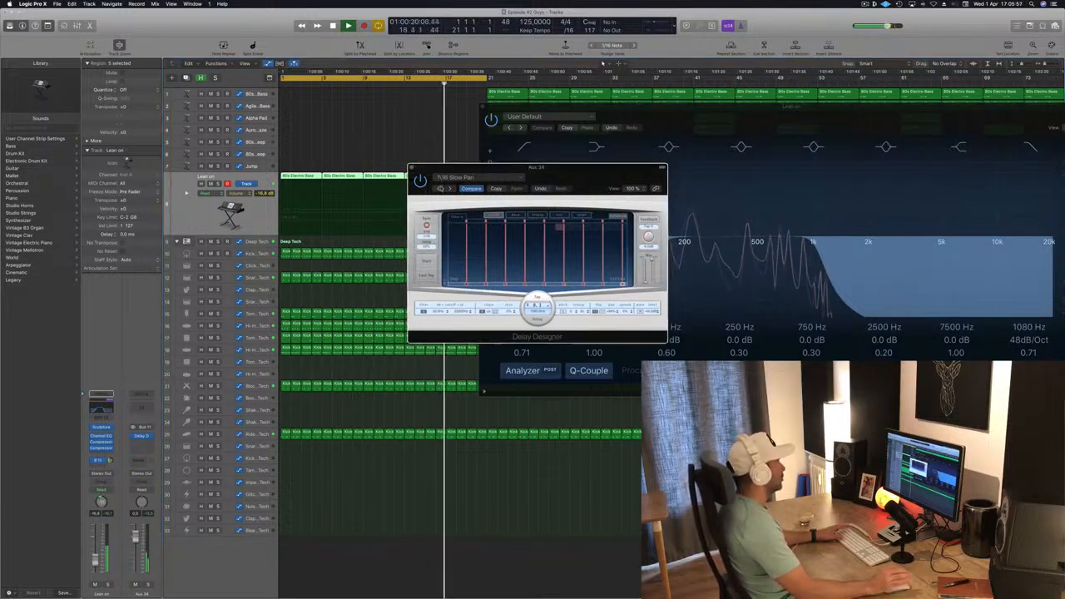
pyautogui.click(441, 189)
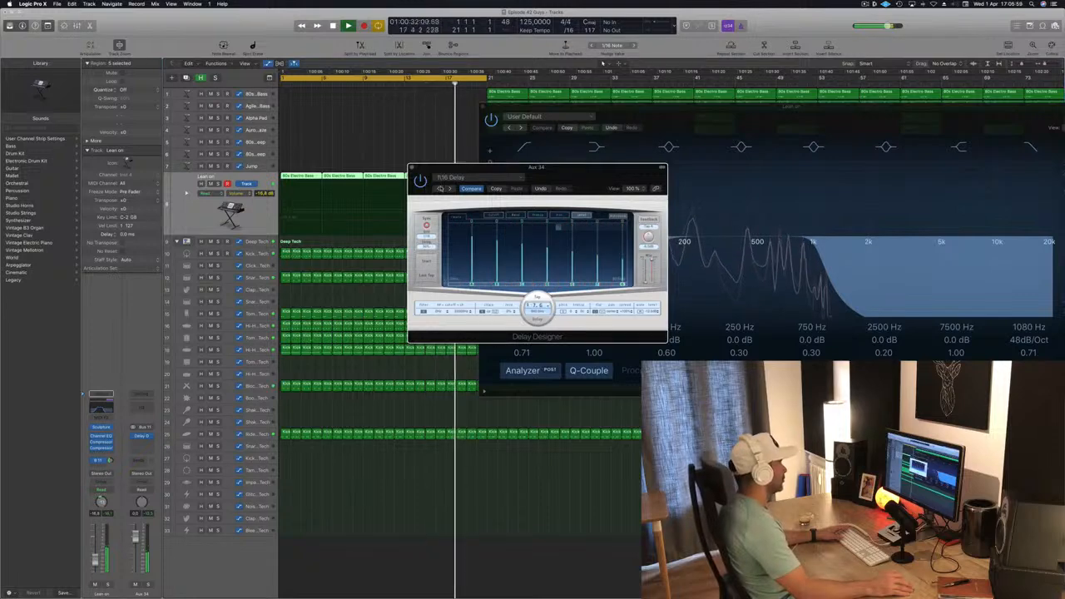
pyautogui.moveTo(547, 176); pyautogui.dragTo(490, 185)
pyautogui.click(381, 196)
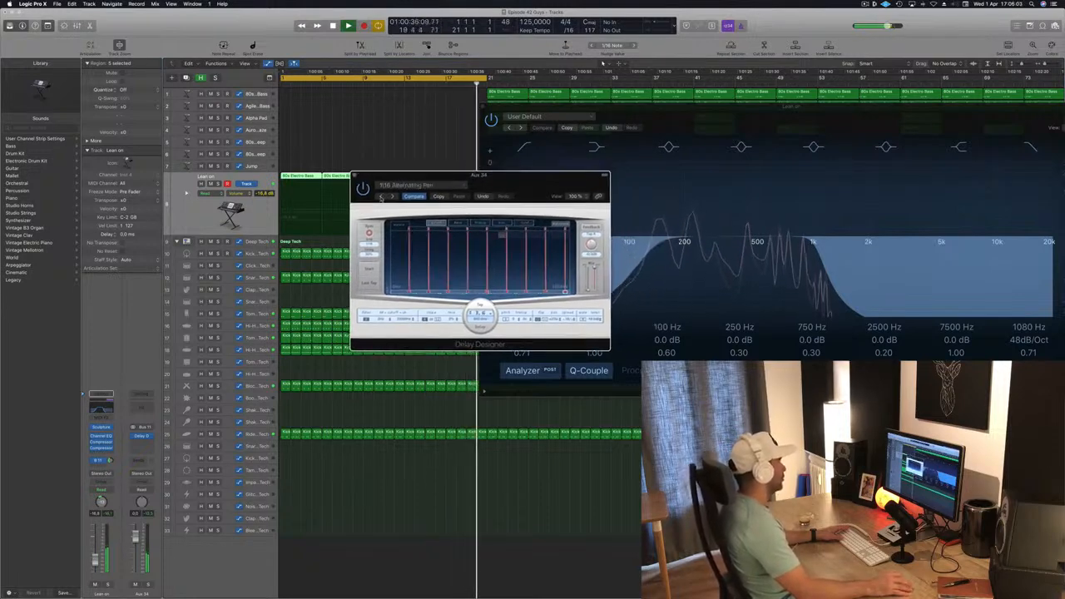
pyautogui.press('super+z')
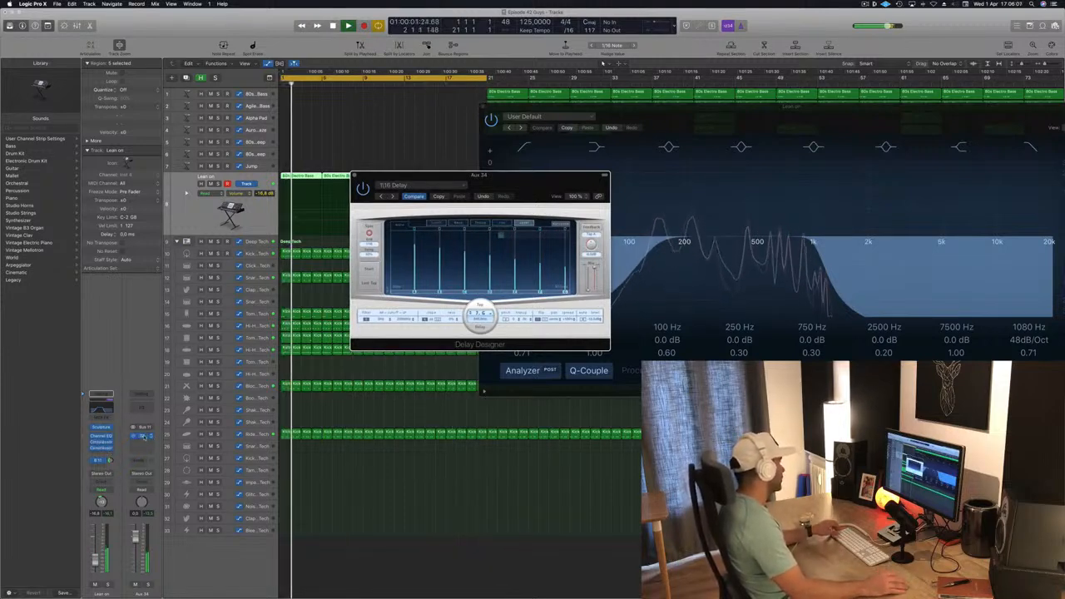
# - Move the Delay Designer from the aux onto the Lean on channel's inserts, open it and audition it in playback
pyautogui.moveTo(141, 436); pyautogui.dragTo(101, 455)
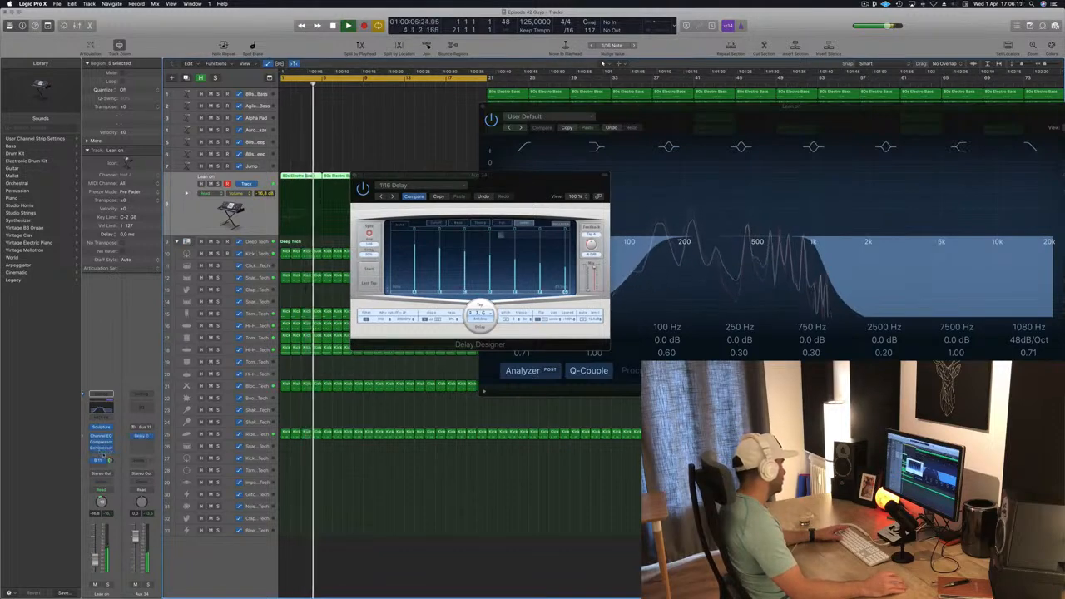
pyautogui.click(101, 448)
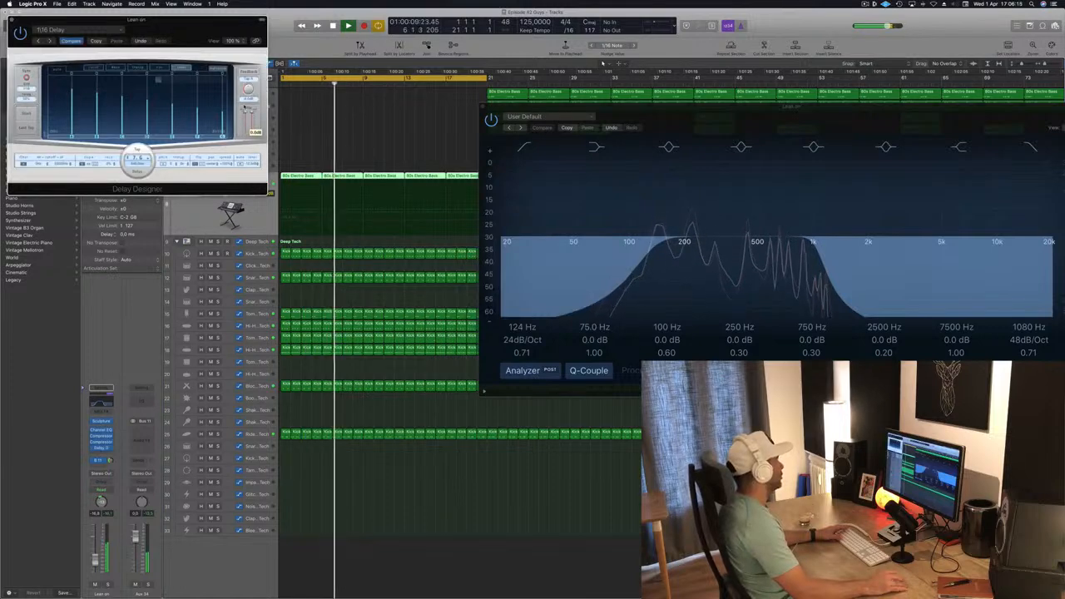
pyautogui.moveTo(197, 32); pyautogui.dragTo(687, 192)
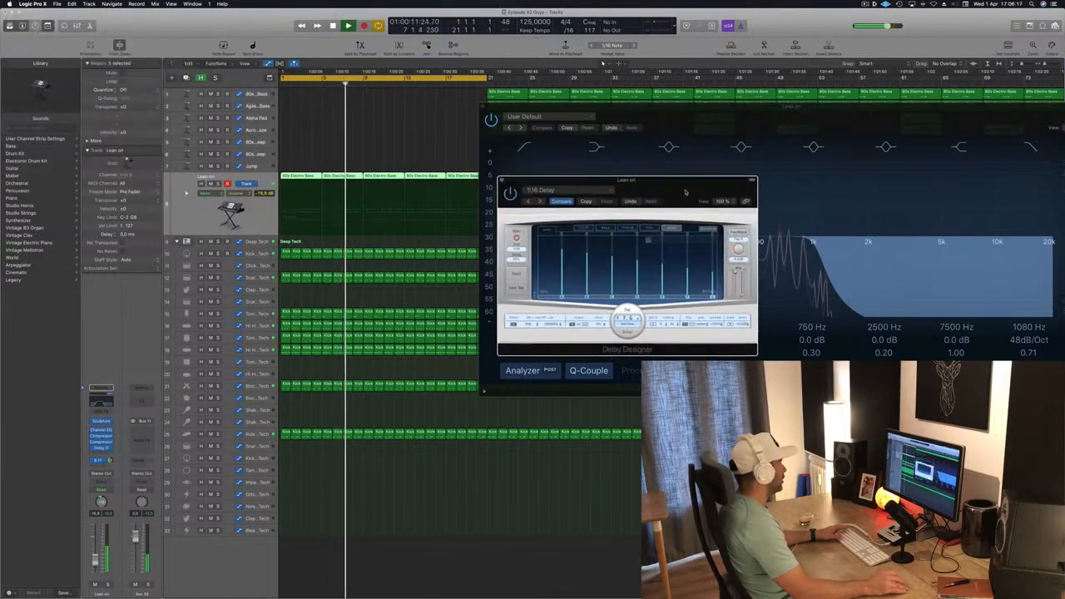
pyautogui.press('space')
pyautogui.press('space')
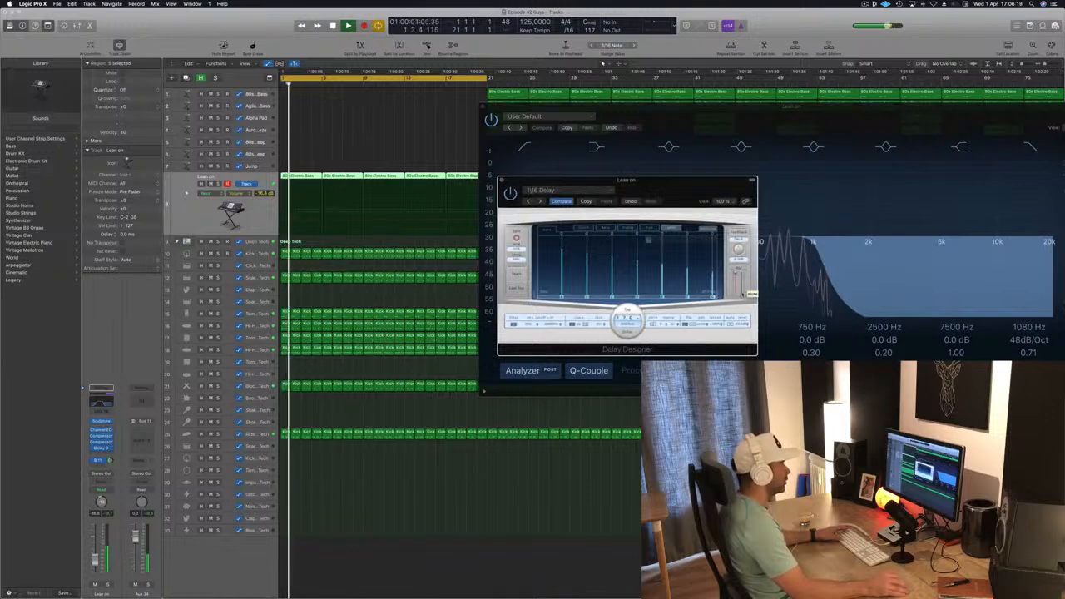
pyautogui.moveTo(658, 191); pyautogui.dragTo(695, 184)
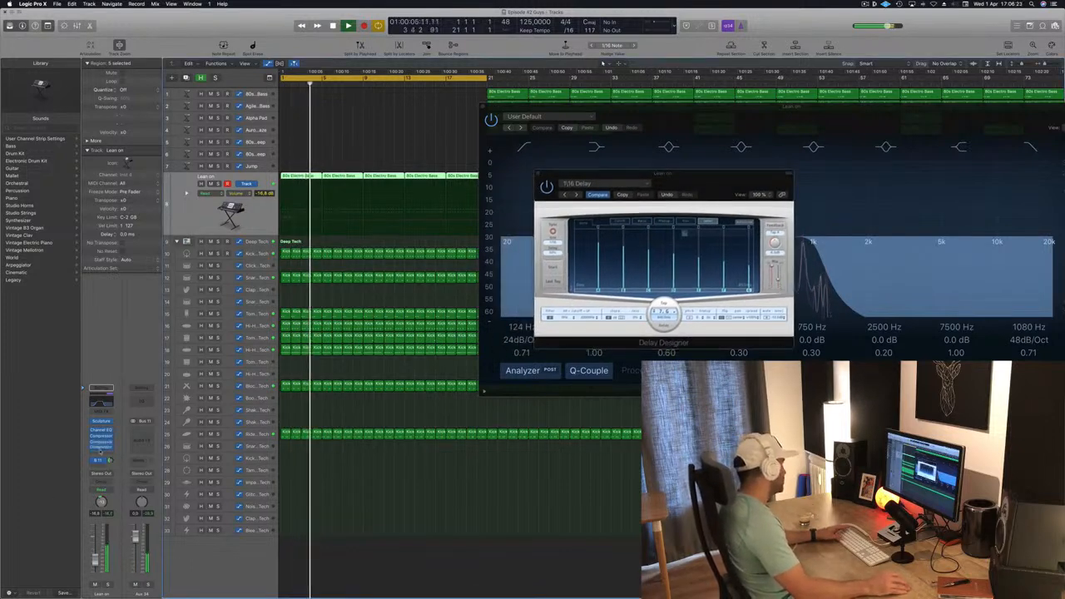
# - Place the Delay Designer above the Compressor in the Lean on insert chain and check the compressor window
pyautogui.moveTo(101, 456); pyautogui.dragTo(101, 454)
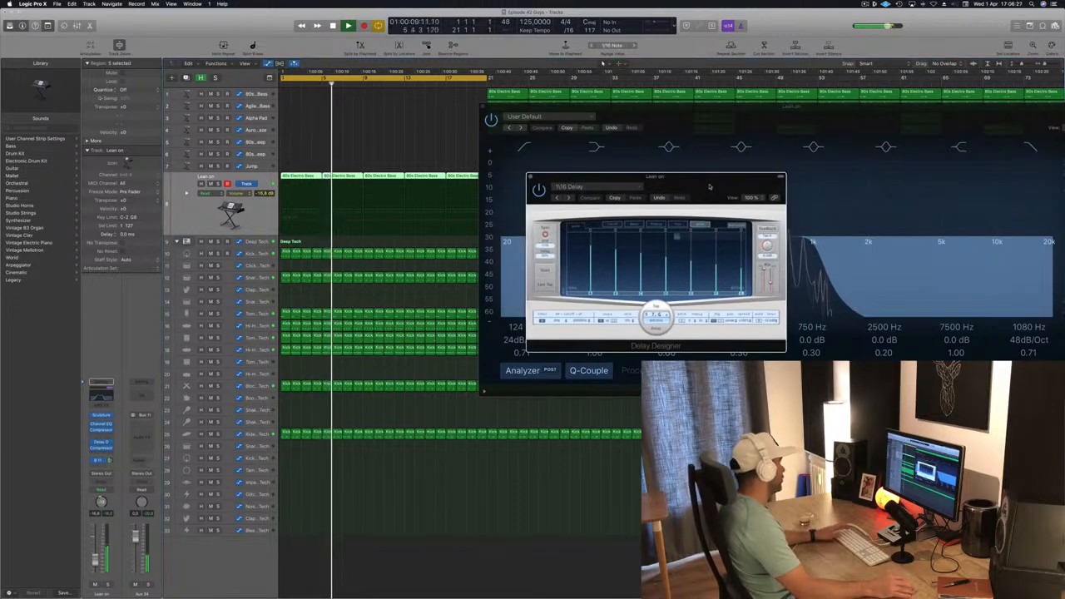
pyautogui.click(101, 447)
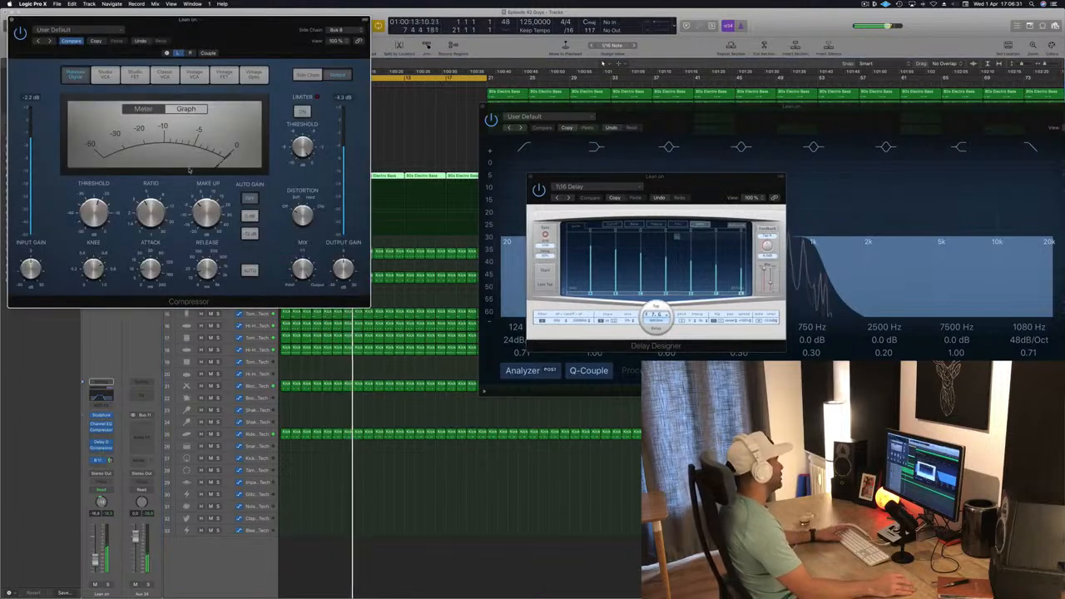
pyautogui.moveTo(246, 44); pyautogui.dragTo(598, 261)
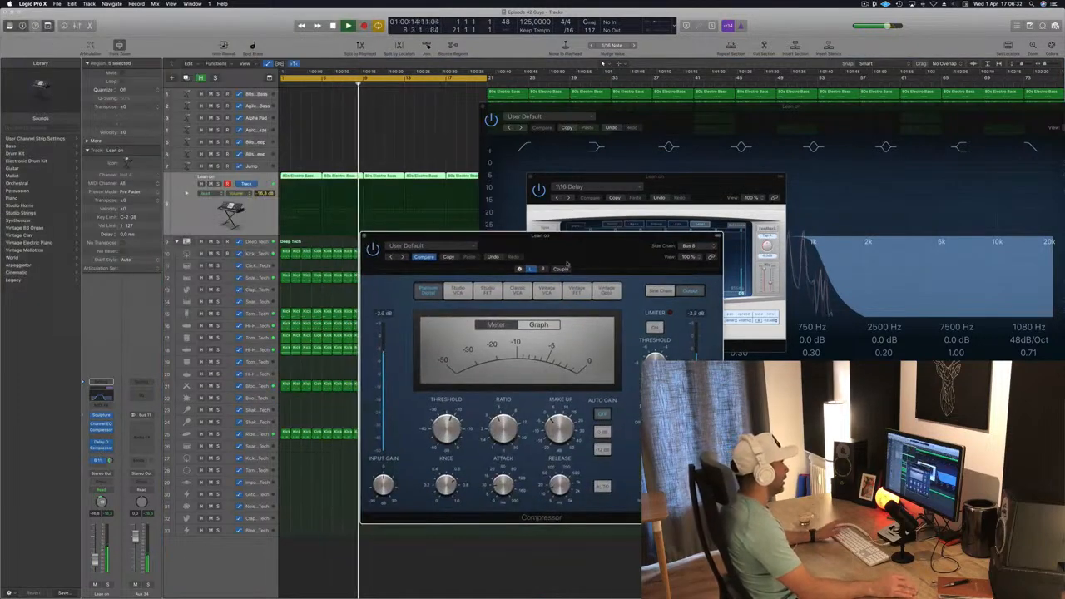
pyautogui.click(364, 237)
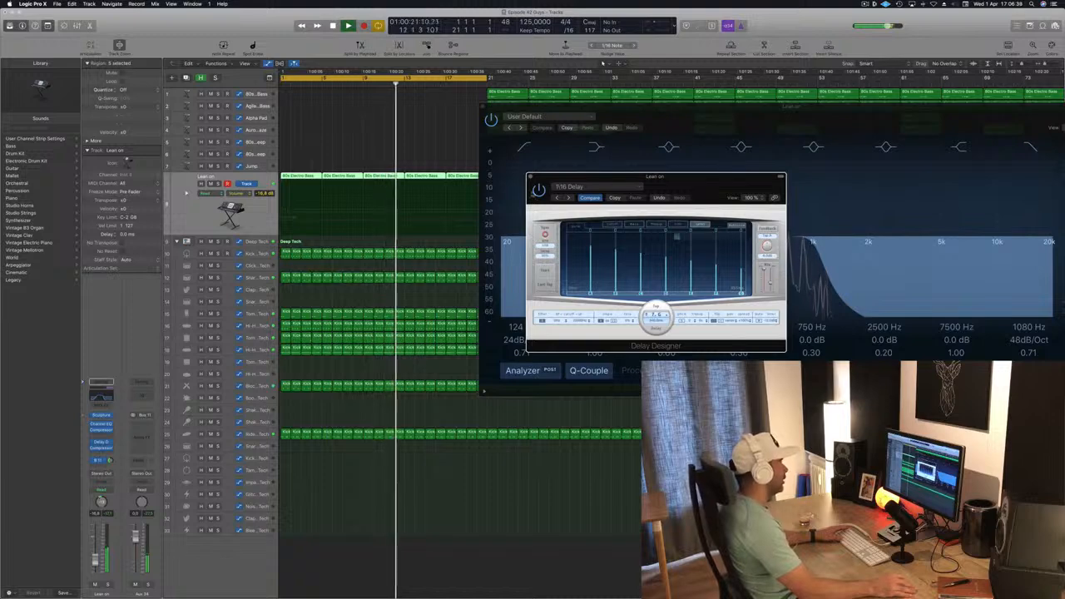
# - Toggle the Delay Designer on and off to compare, nudge its output level, and close the plugin windows
pyautogui.click(539, 191)
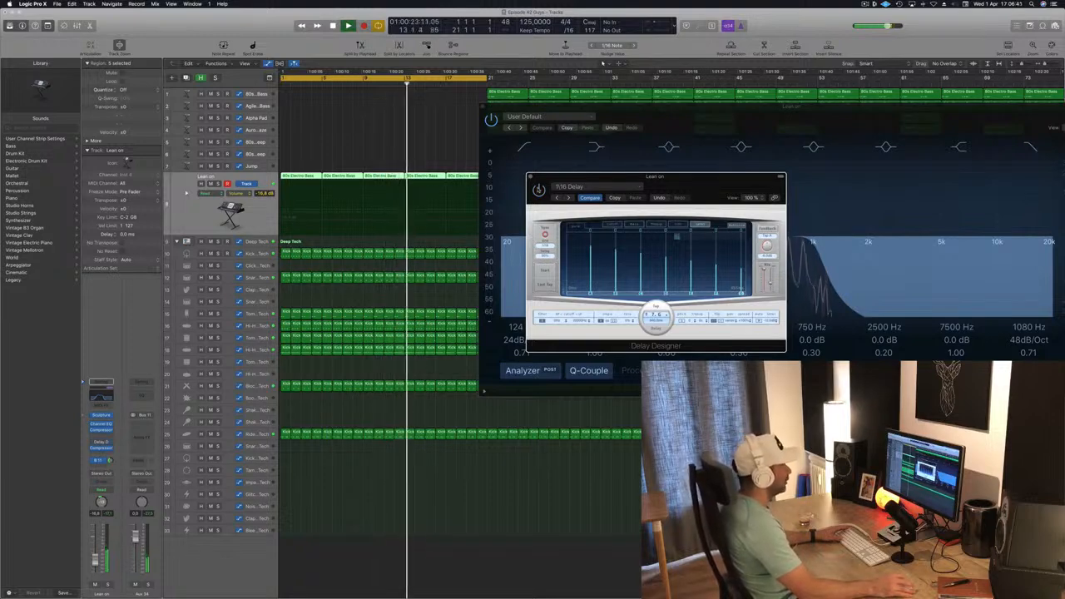
pyautogui.click(540, 190)
pyautogui.moveTo(767, 286); pyautogui.dragTo(767, 283)
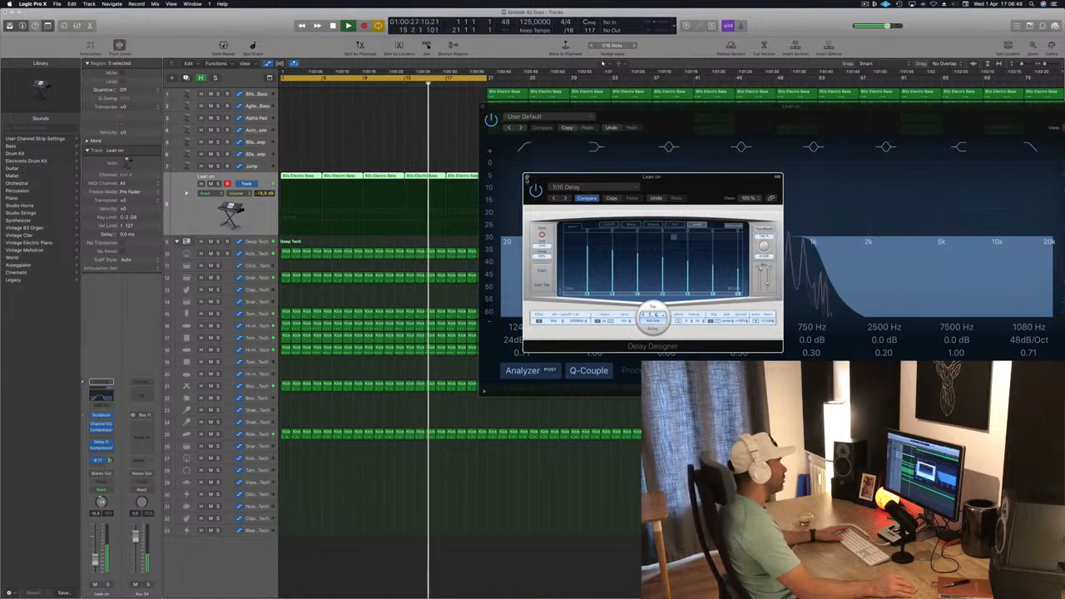
pyautogui.click(526, 178)
pyautogui.click(482, 106)
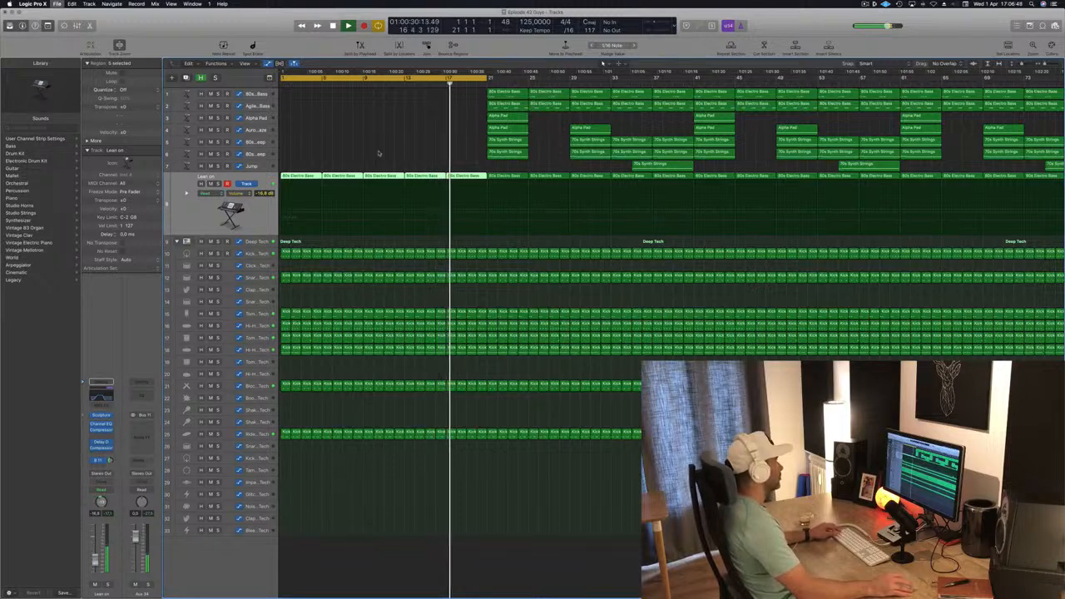
# - Return to the song start and delete one drum track's regions from the first 20 bars
pyautogui.hscroll(-1, 356, 152)
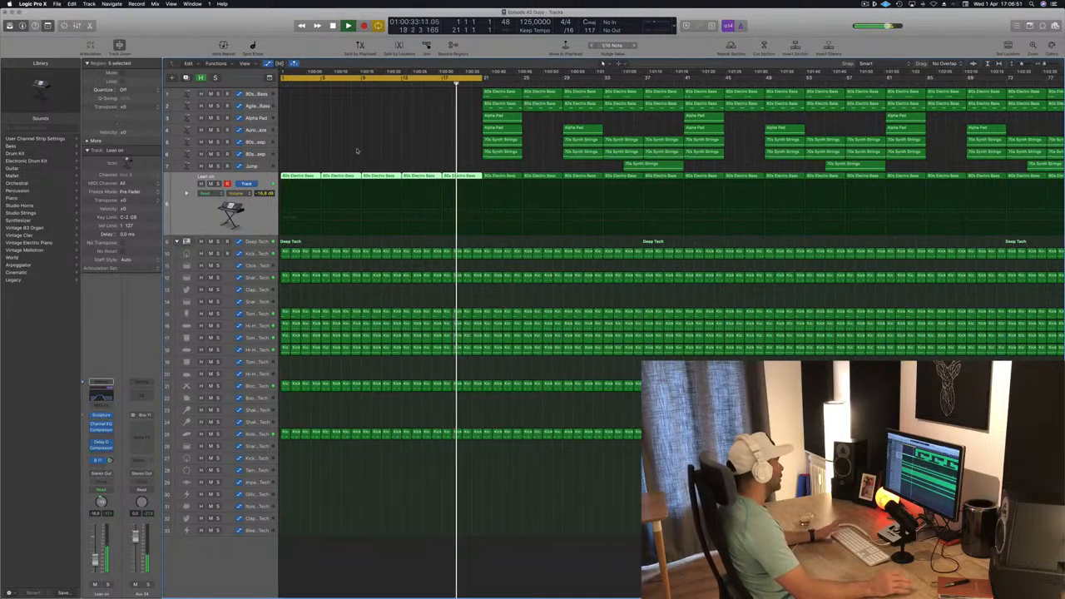
pyautogui.press('Return')
pyautogui.hscroll(-3, 357, 149)
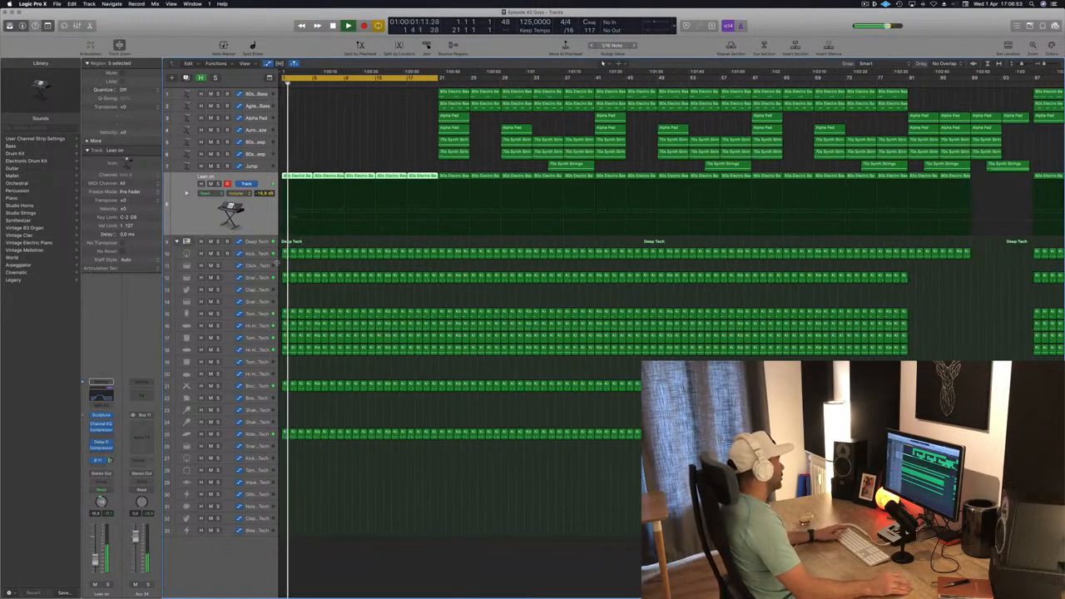
pyautogui.press('Return')
pyautogui.press('Return')
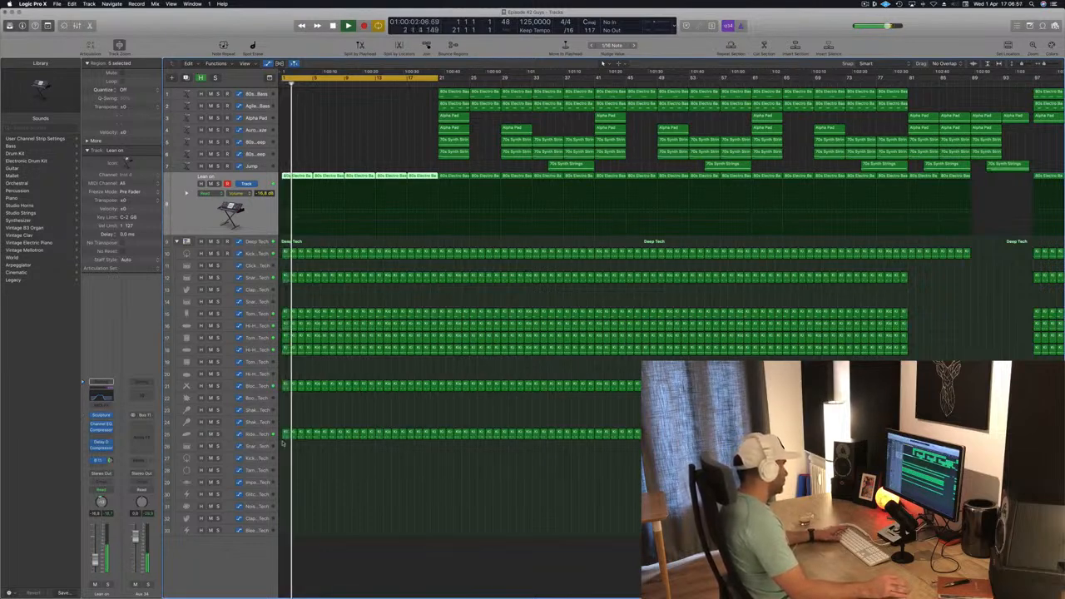
pyautogui.moveTo(282, 444); pyautogui.dragTo(423, 422)
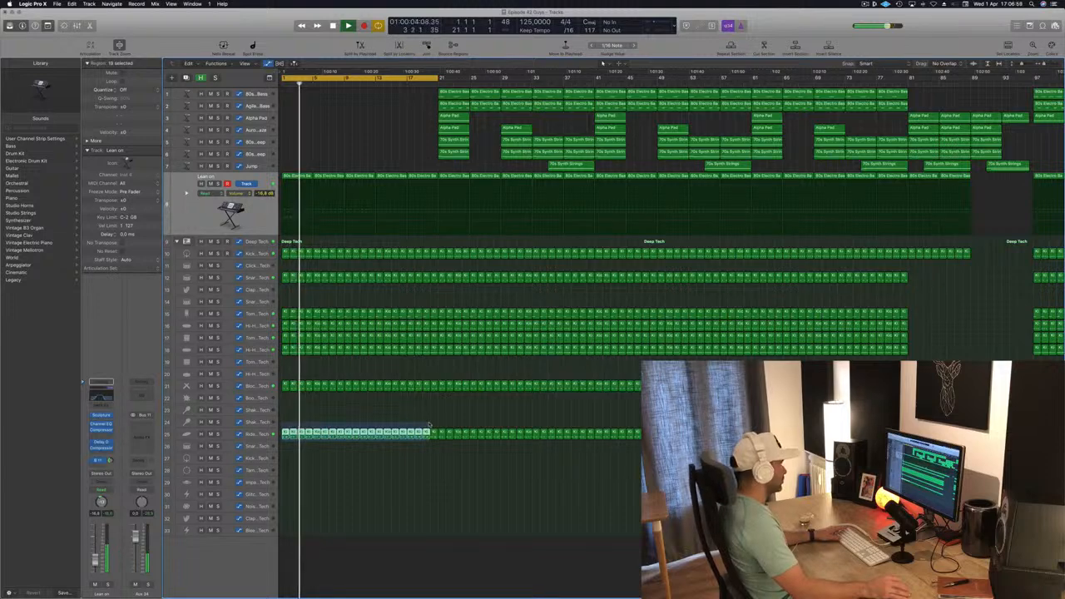
pyautogui.press('Delete')
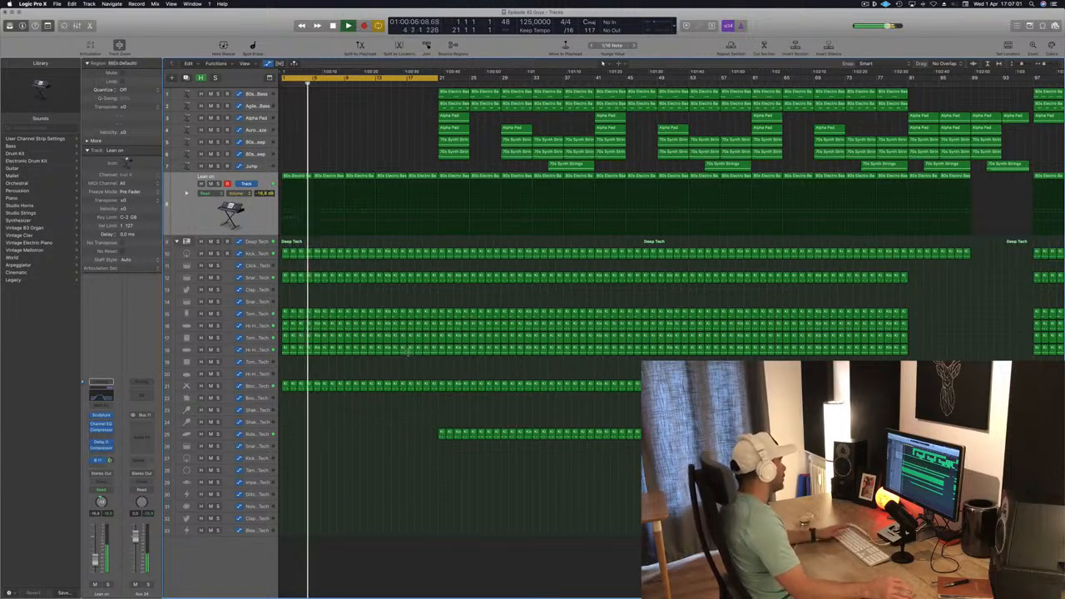
# - Delete the Block – Deep Tech track's regions from the intro
pyautogui.click(247, 386)
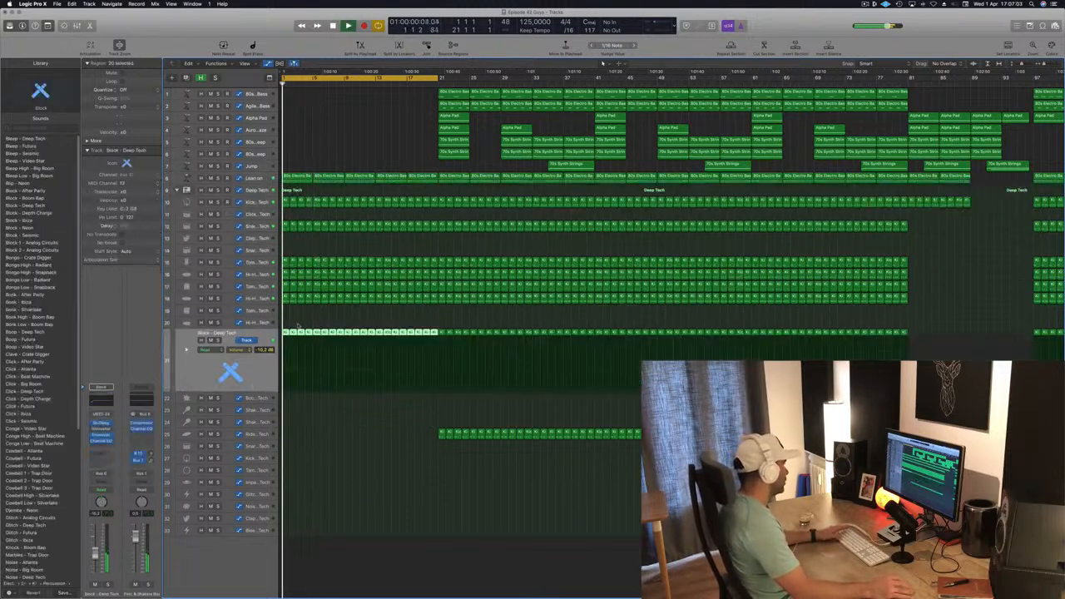
pyautogui.press('Delete')
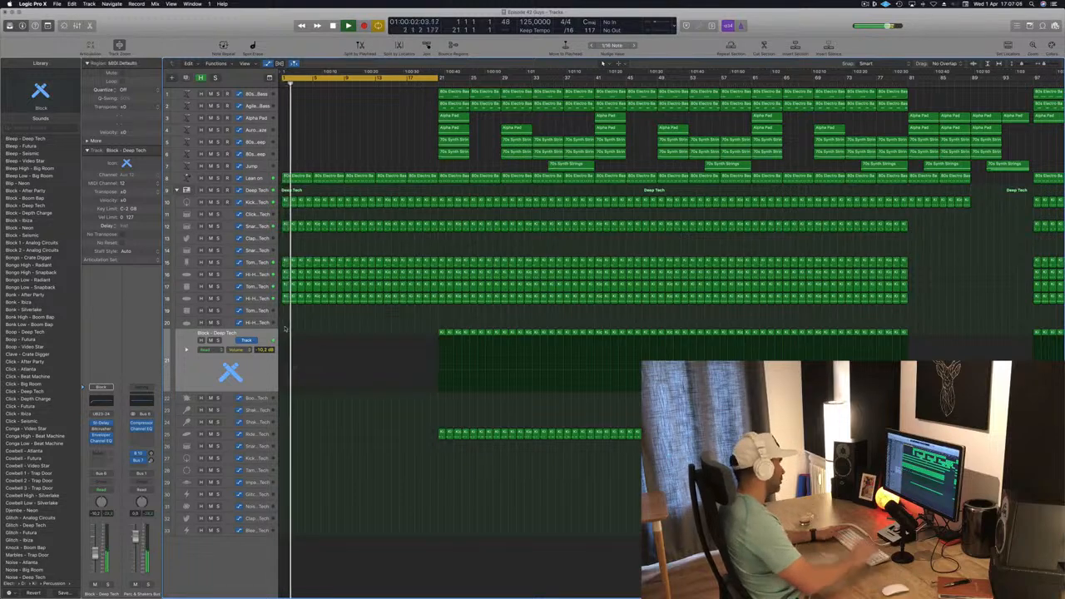
# - Solo and unsolo the tom tracks to audition them
pyautogui.click(217, 297)
pyautogui.click(218, 298)
pyautogui.click(217, 285)
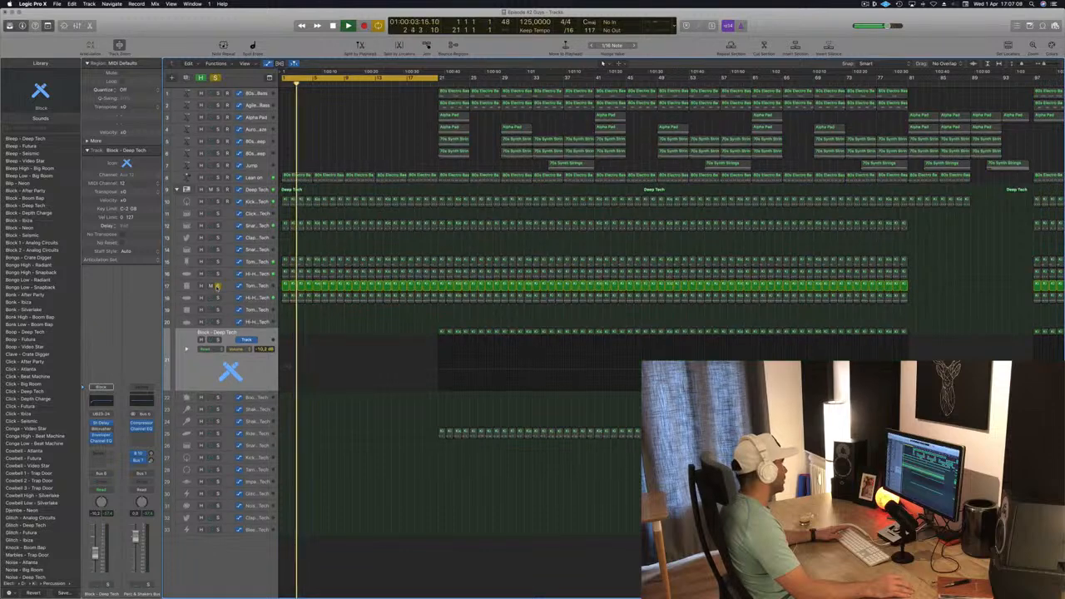
pyautogui.click(217, 285)
# - Clear the intro regions from the Tom Mid and Tom Low tracks
pyautogui.click(263, 287)
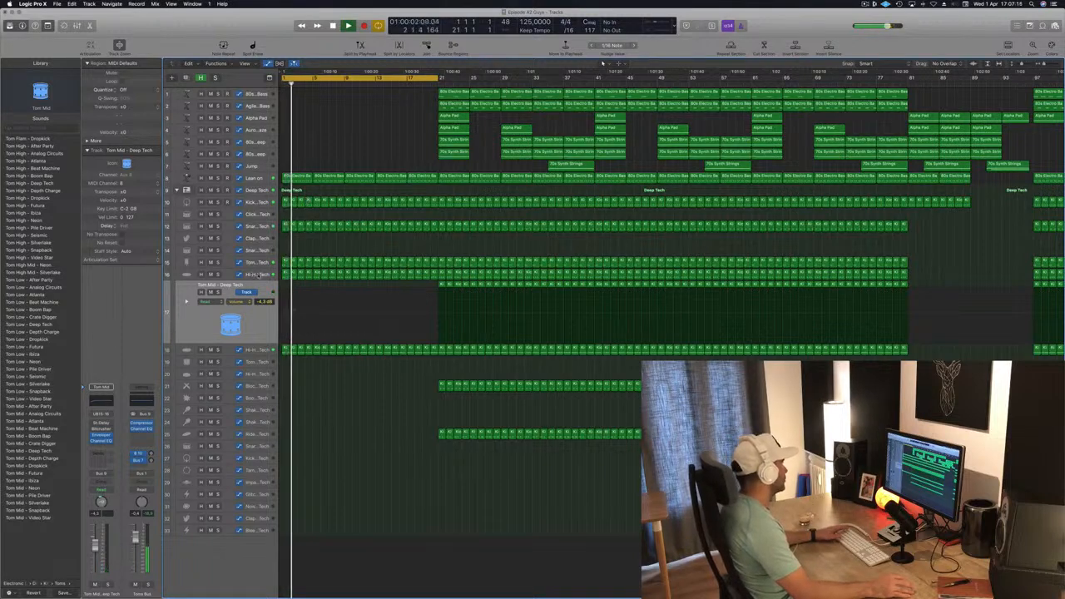
pyautogui.click(262, 262)
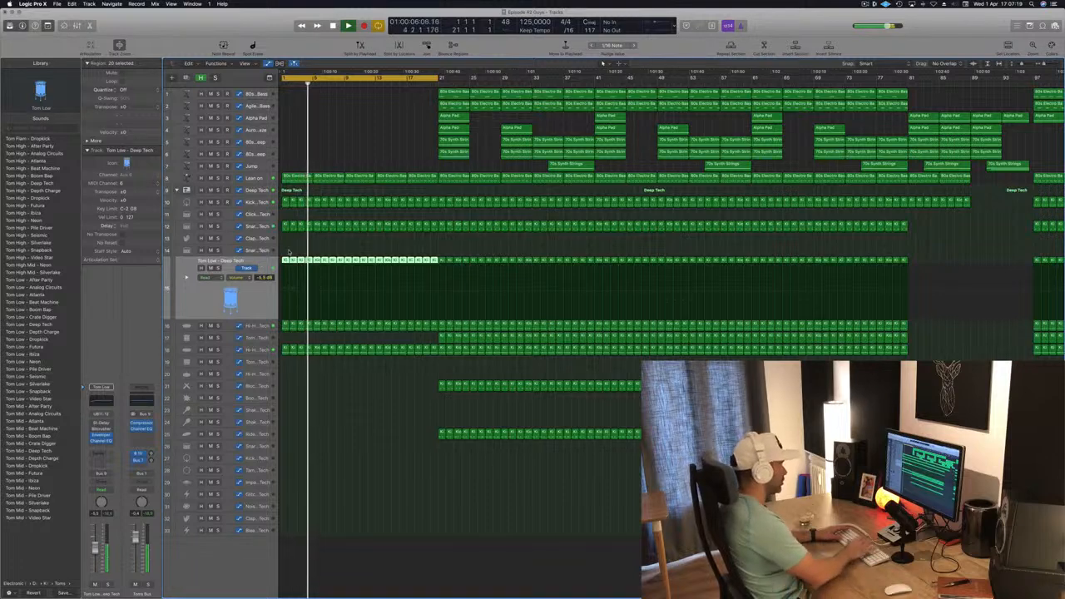
pyautogui.press('Delete')
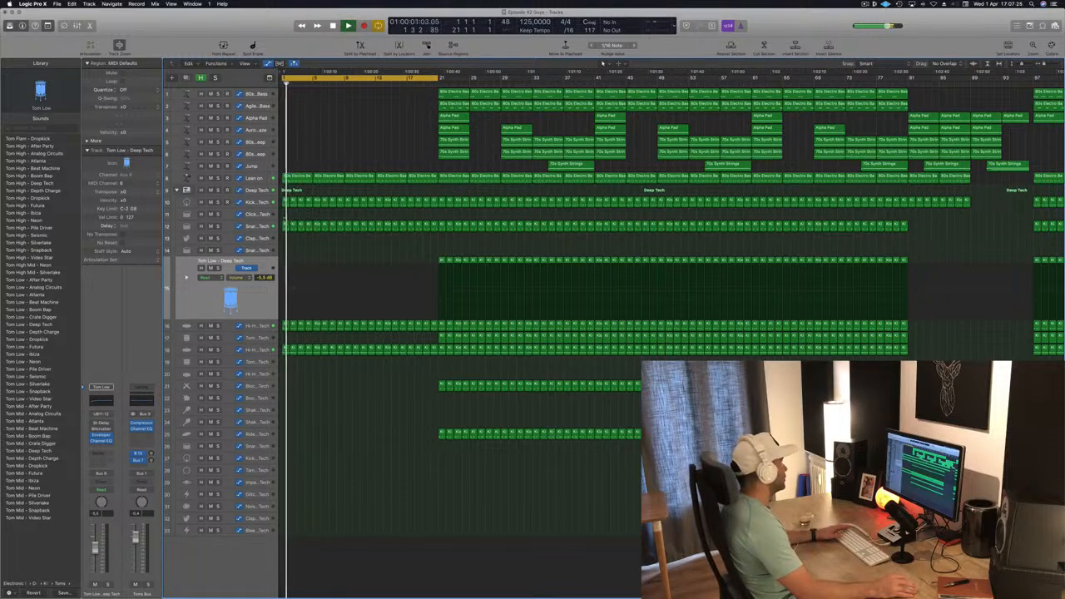
# - Trim the snare track's intro regions to start later and shorten the cycle area to end at bar 17
pyautogui.moveTo(283, 235); pyautogui.dragTo(321, 240)
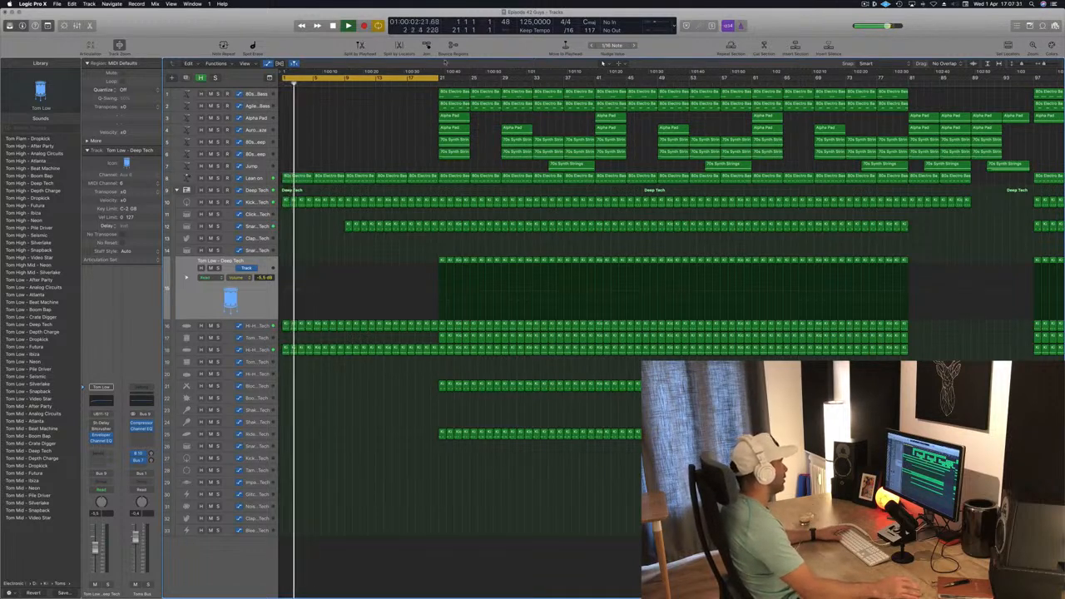
pyautogui.moveTo(438, 80); pyautogui.dragTo(406, 80)
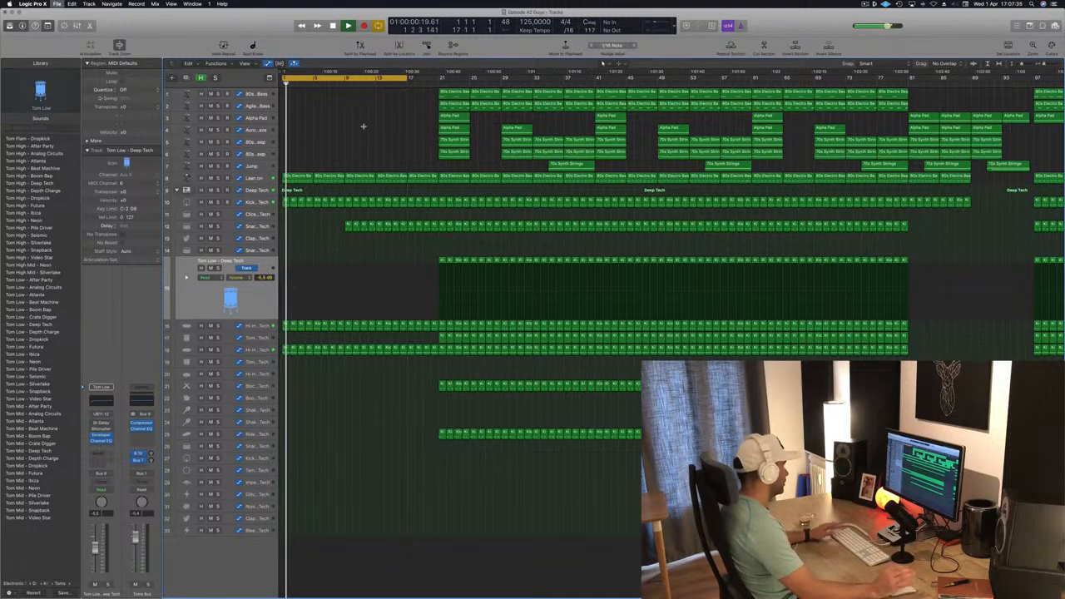
pyautogui.click(351, 119)
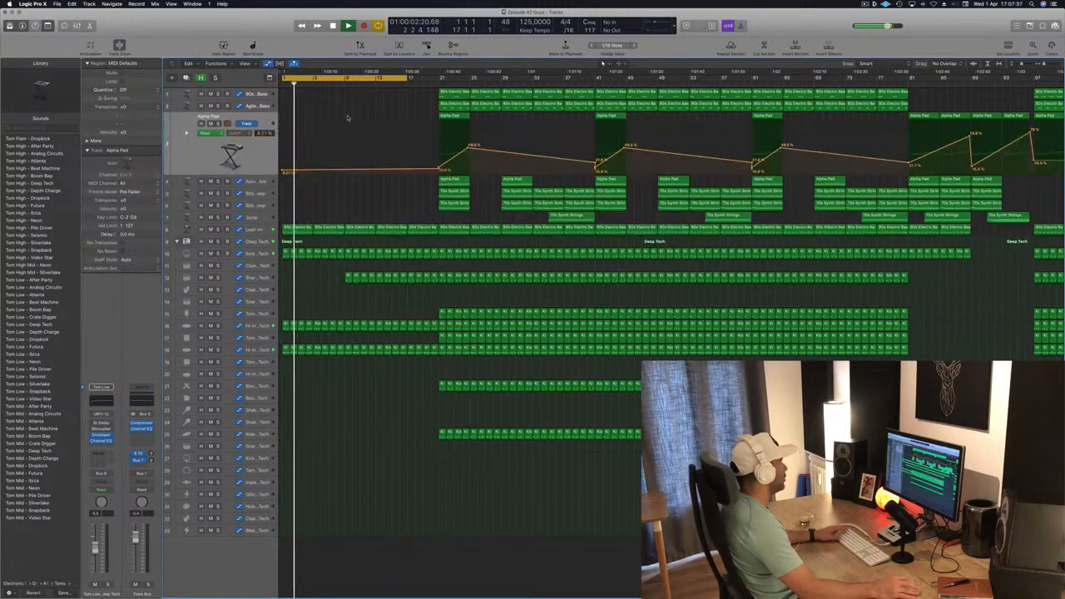
pyautogui.press('space')
# - Copy Alpha Pad regions into the intro so they play in the bars leading up to bar 17
pyautogui.moveTo(455, 116); pyautogui.dragTo(302, 123)
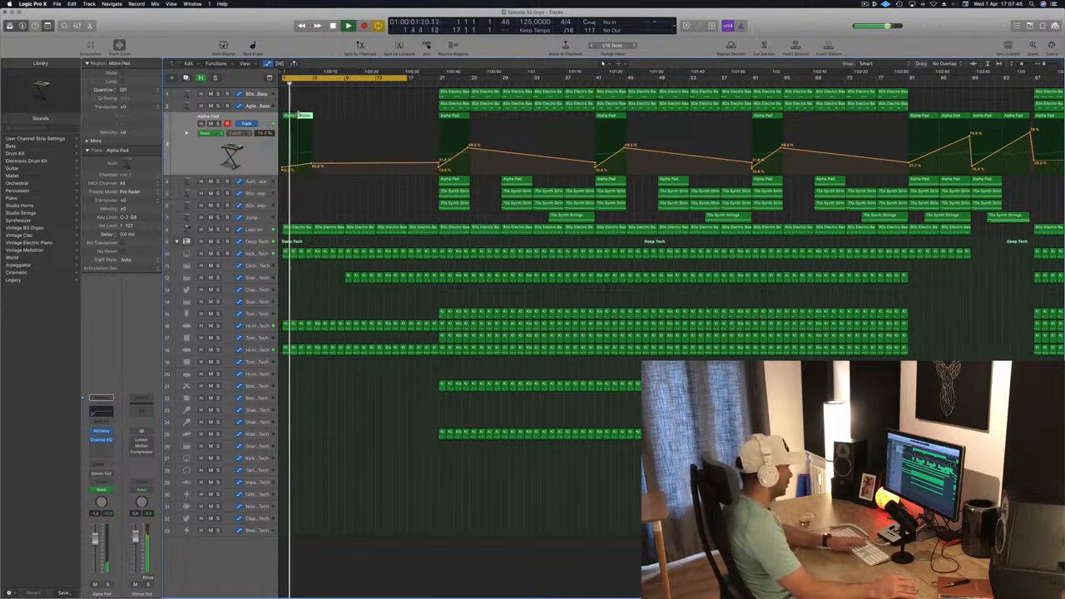
pyautogui.press('Delete')
pyautogui.press('space')
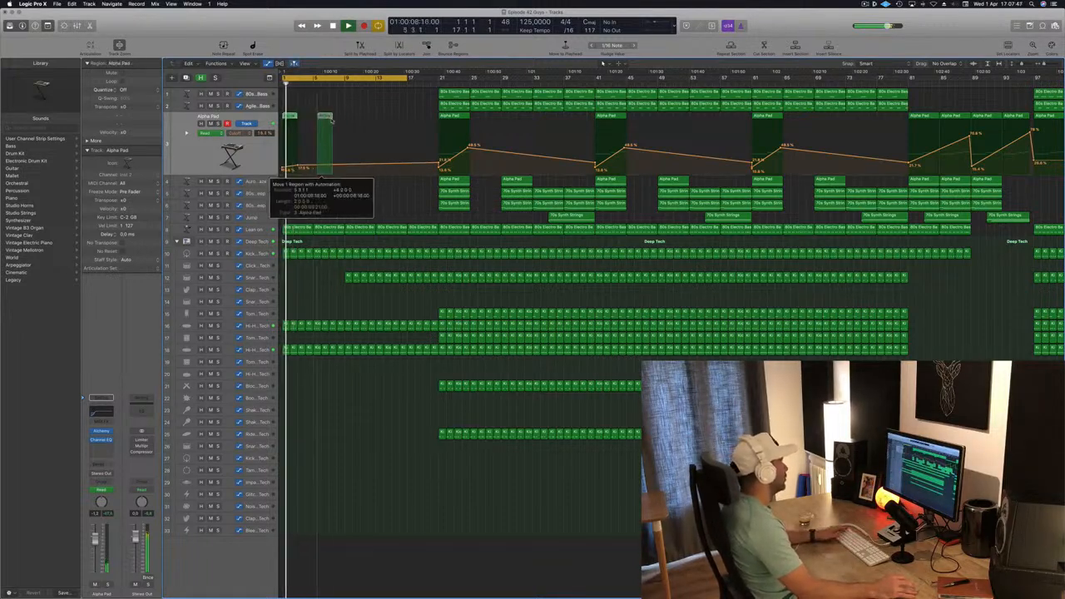
pyautogui.moveTo(331, 121); pyautogui.dragTo(341, 169)
pyautogui.press('space')
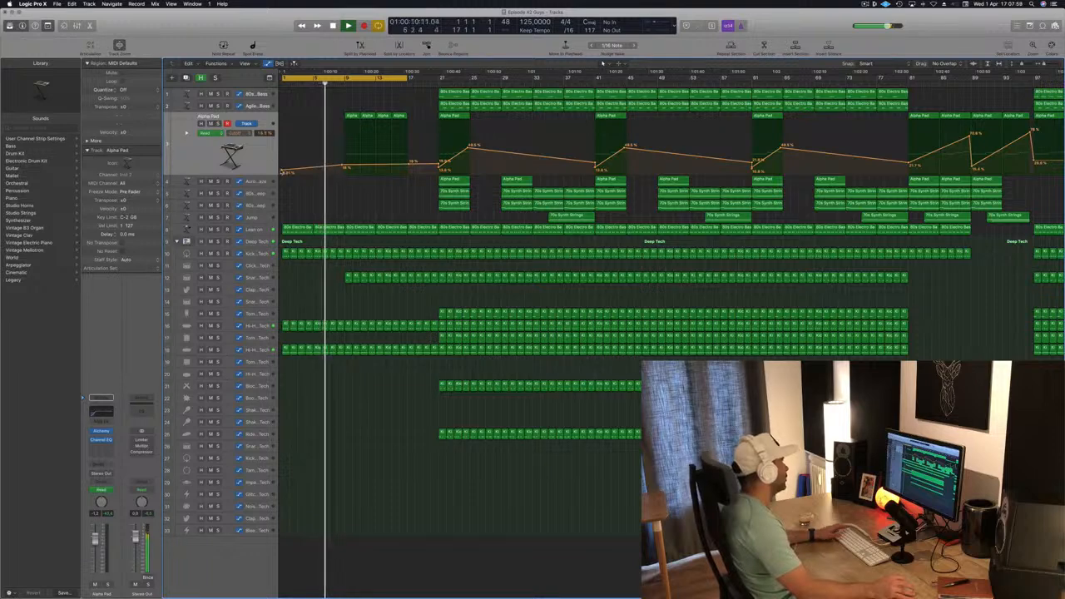
# - Draw an Alpha Pad automation ramp rising through the intro toward bar 17
pyautogui.doubleClick(283, 172)
pyautogui.moveTo(345, 165); pyautogui.dragTo(408, 150)
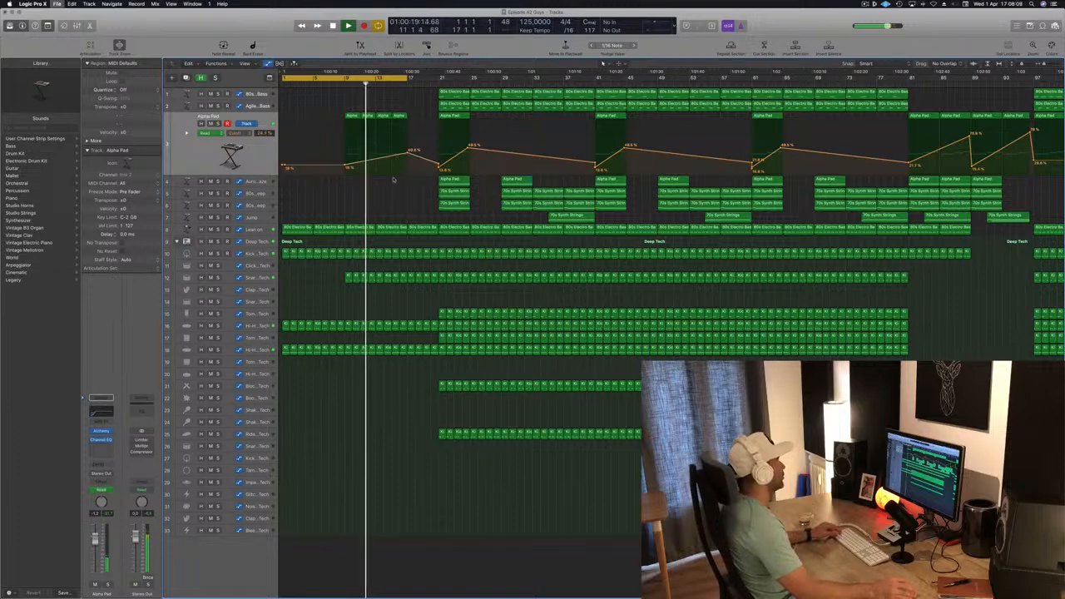
pyautogui.press('super+Left')
pyautogui.moveTo(390, 153); pyautogui.dragTo(390, 155)
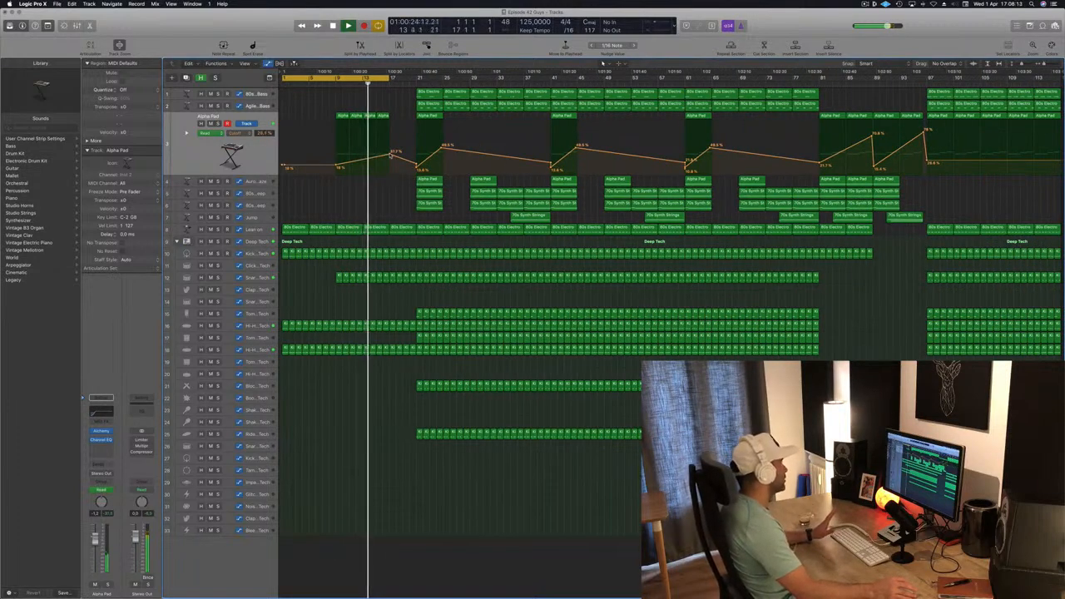
# - Delete the synth, pad and bass regions from bar 17 to about bar 29 on the upper tracks
pyautogui.click(390, 156)
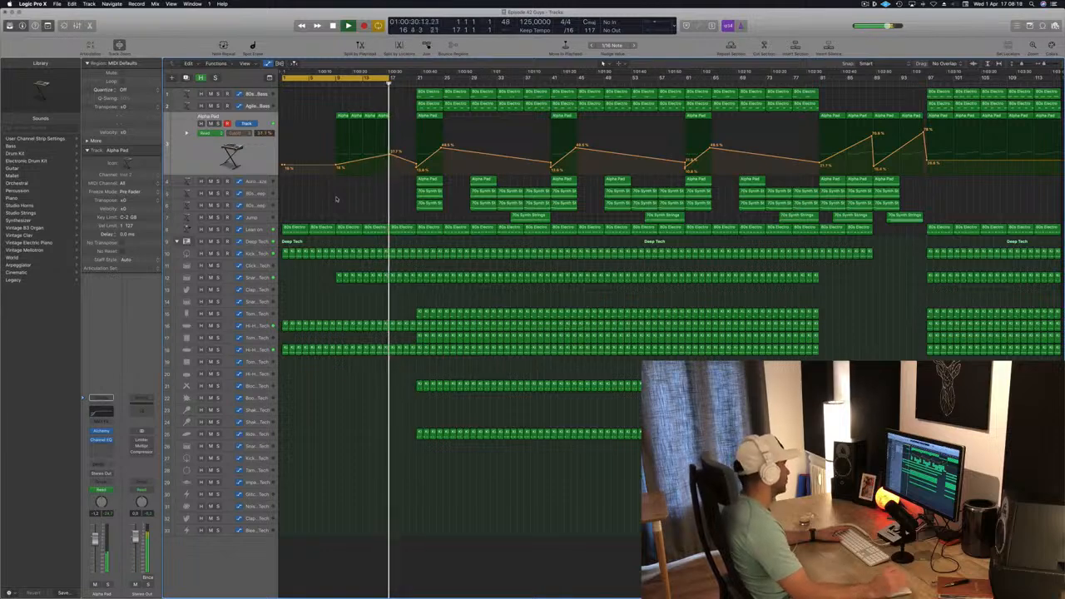
pyautogui.press('Return')
pyautogui.press('space')
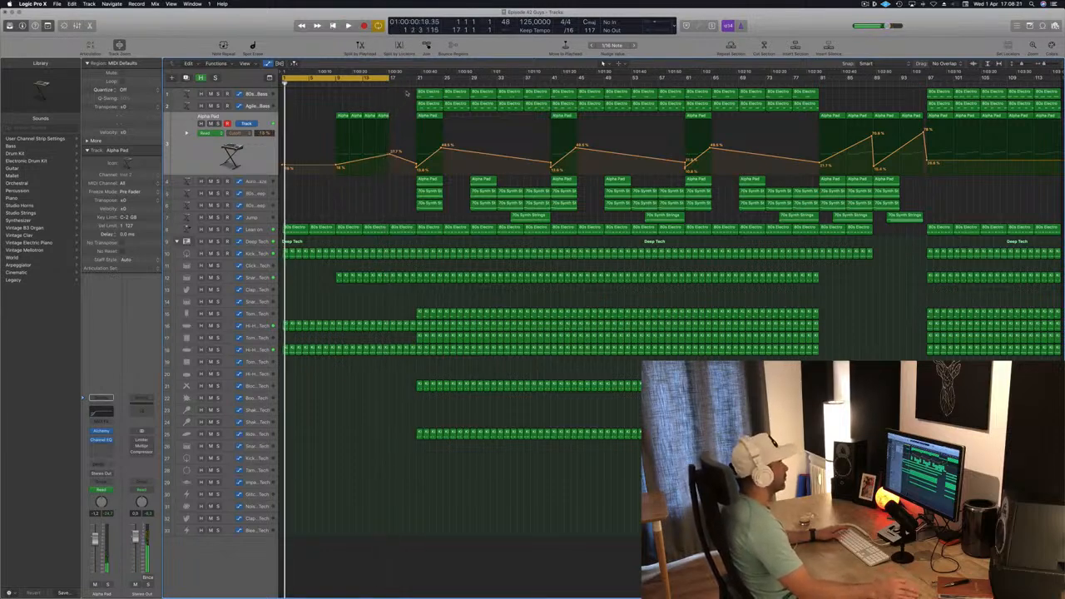
pyautogui.moveTo(407, 94); pyautogui.dragTo(479, 206)
pyautogui.press('Delete')
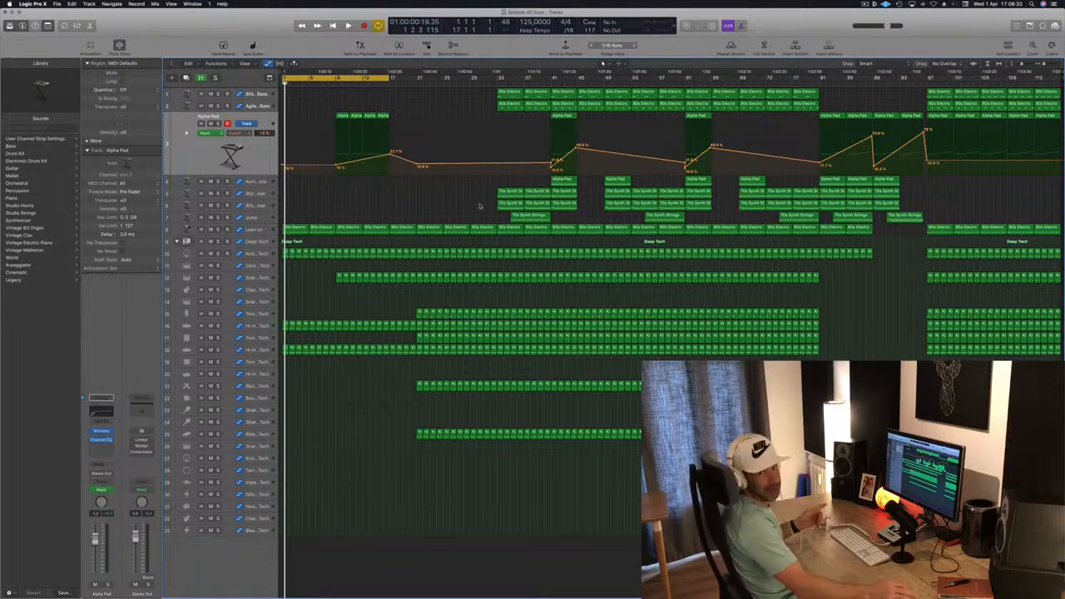
# - Set the cycle area to bars 17–33 and delete the tom and Block percussion regions inside it
pyautogui.press('space')
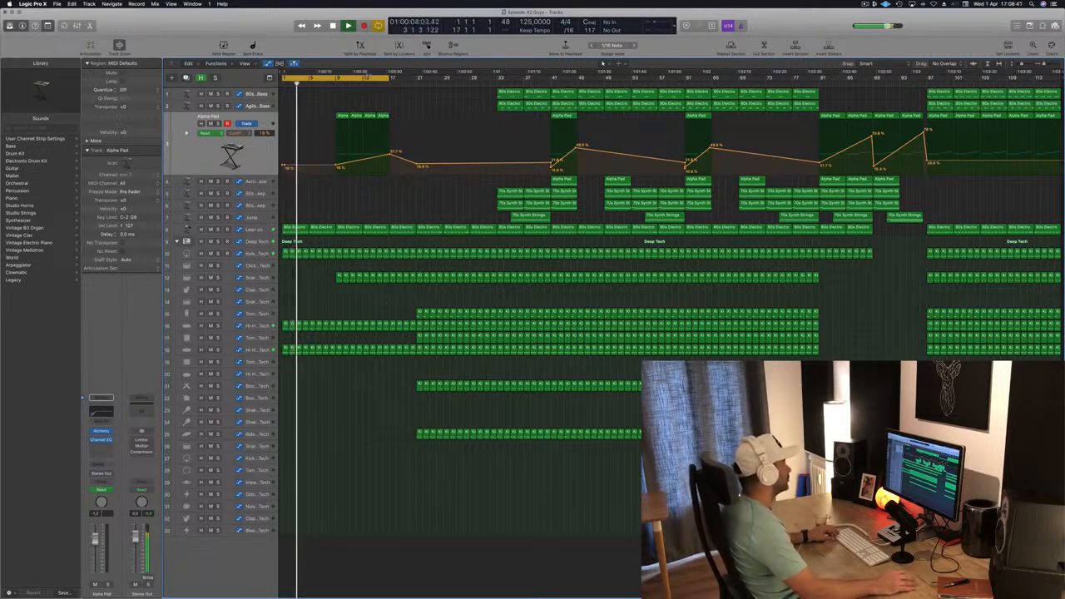
pyautogui.moveTo(361, 78); pyautogui.dragTo(468, 84)
pyautogui.click(260, 313)
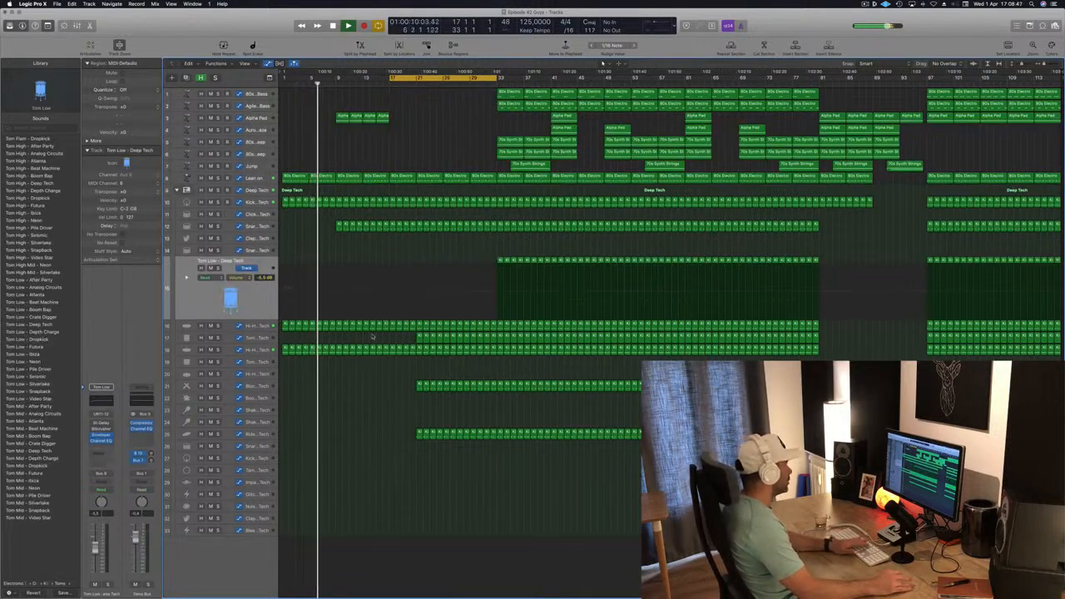
pyautogui.click(262, 338)
pyautogui.press('Delete')
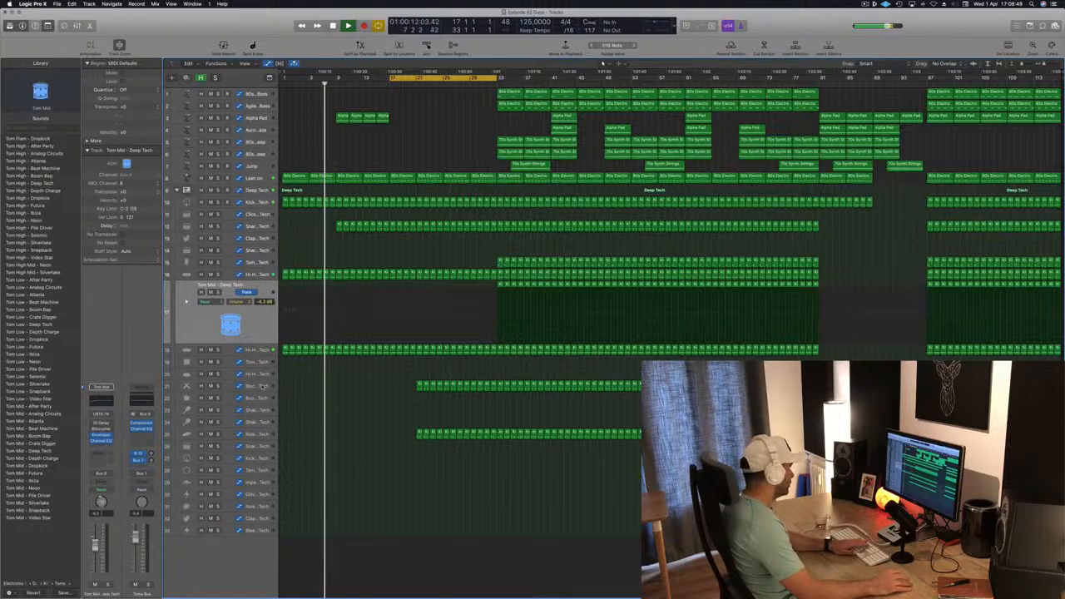
pyautogui.click(261, 386)
pyautogui.press('Delete')
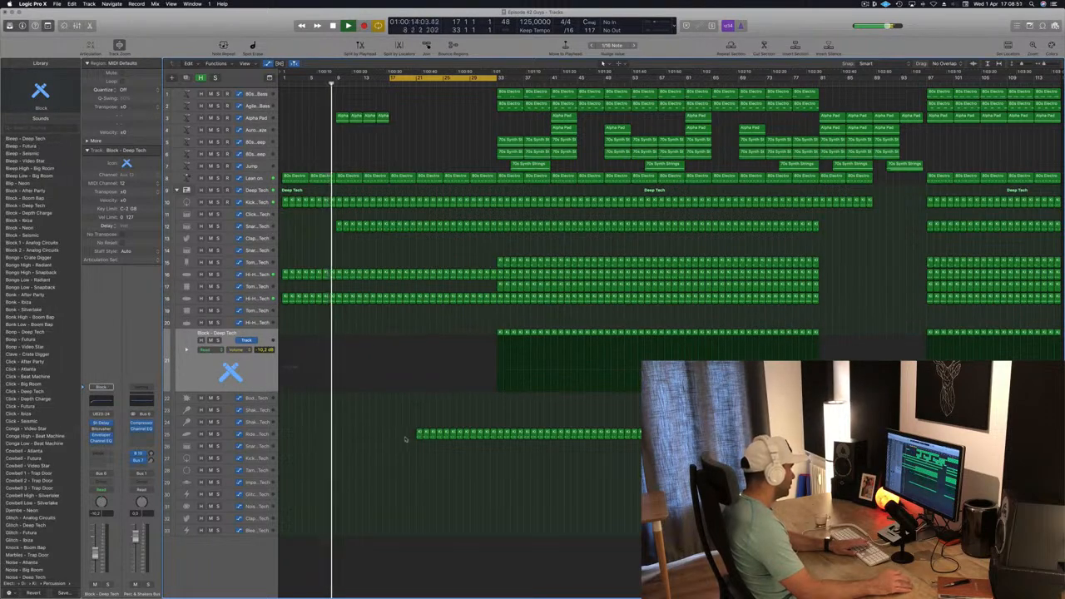
# - Copy the four intro Alpha Pad regions so the copies follow them from bar 17 to bar 25
pyautogui.moveTo(330, 121); pyautogui.dragTo(416, 119)
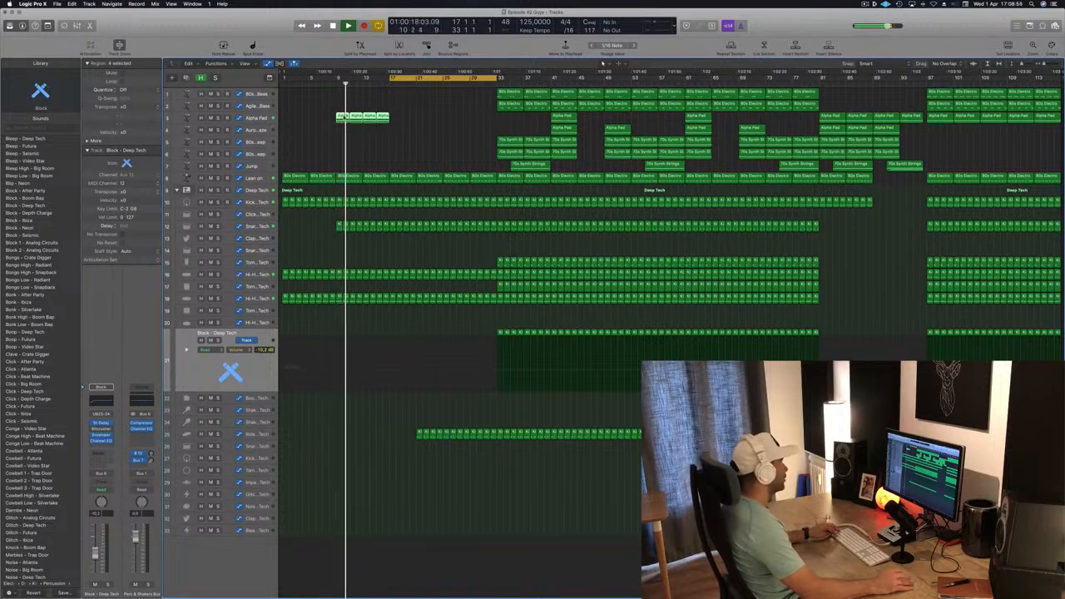
pyautogui.moveTo(345, 116); pyautogui.dragTo(399, 119)
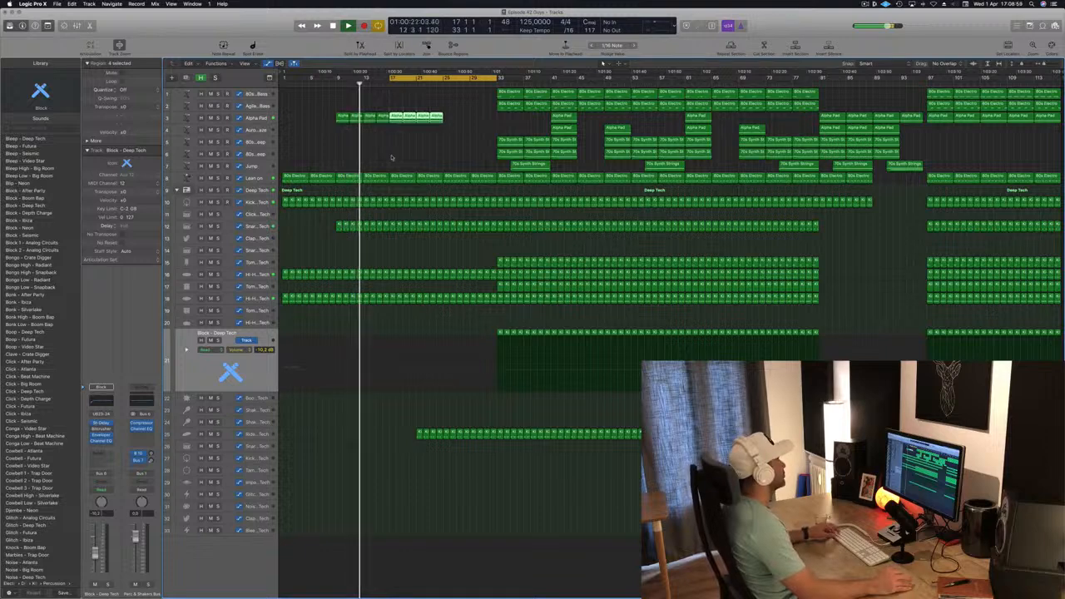
pyautogui.scroll(4, 396, 154)
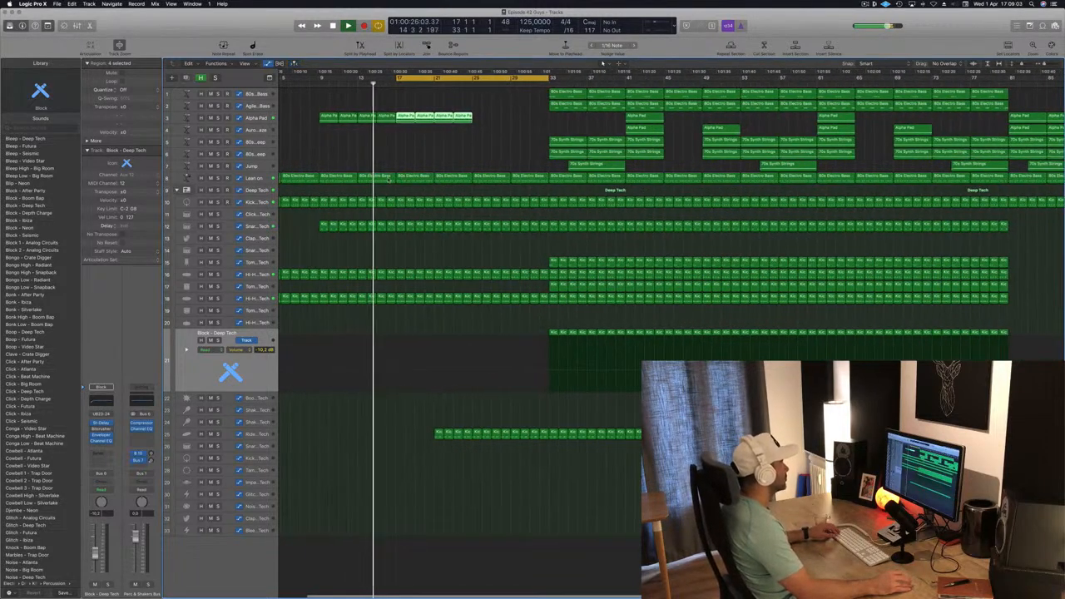
pyautogui.click(384, 177)
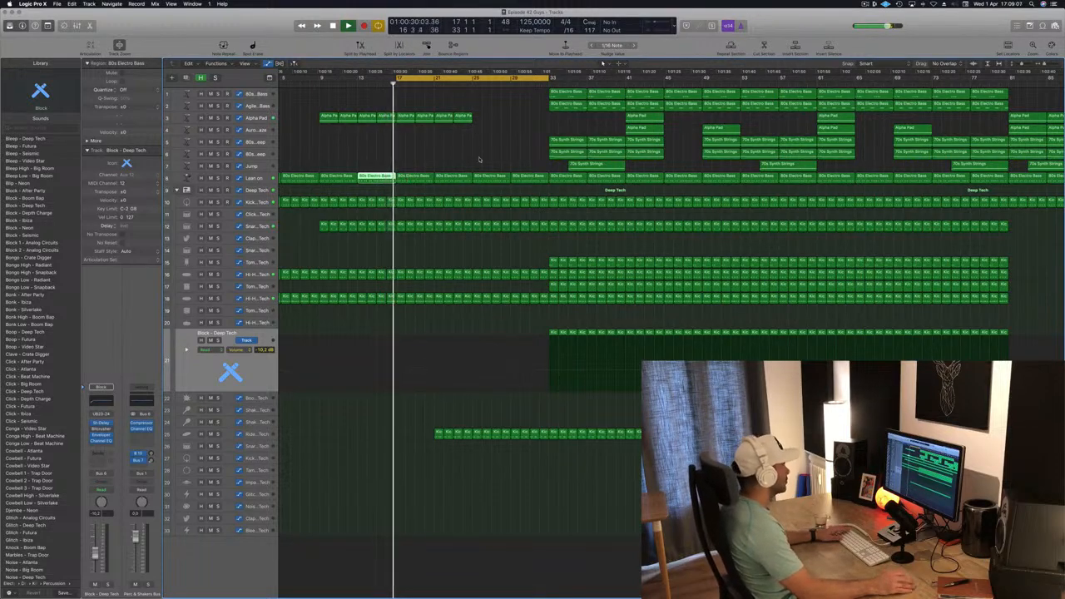
pyautogui.click(249, 121)
pyautogui.press(',')
pyautogui.press(',')
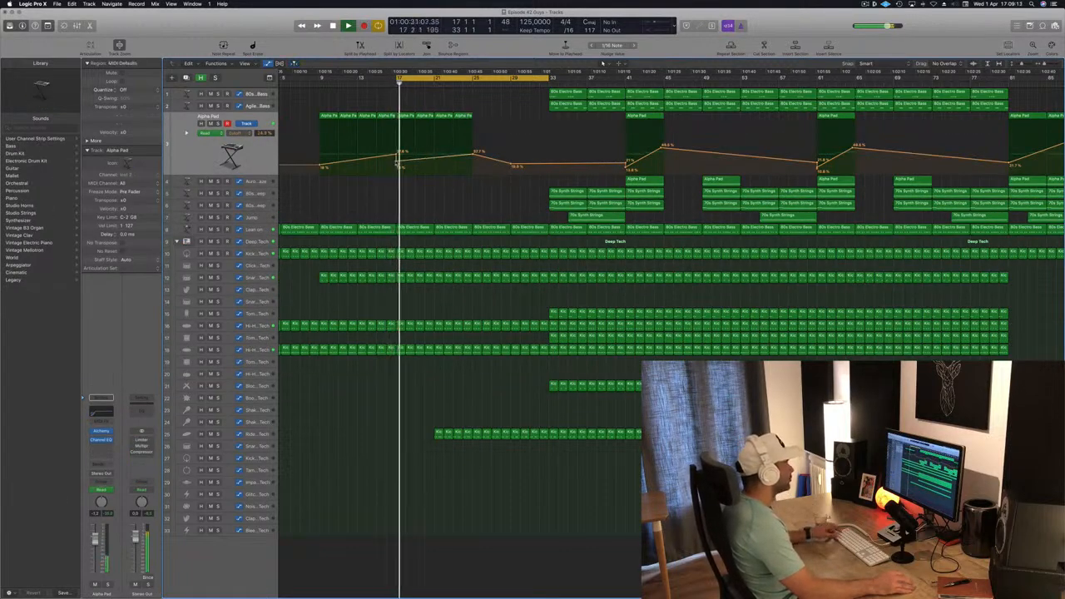
pyautogui.press('super+Left')
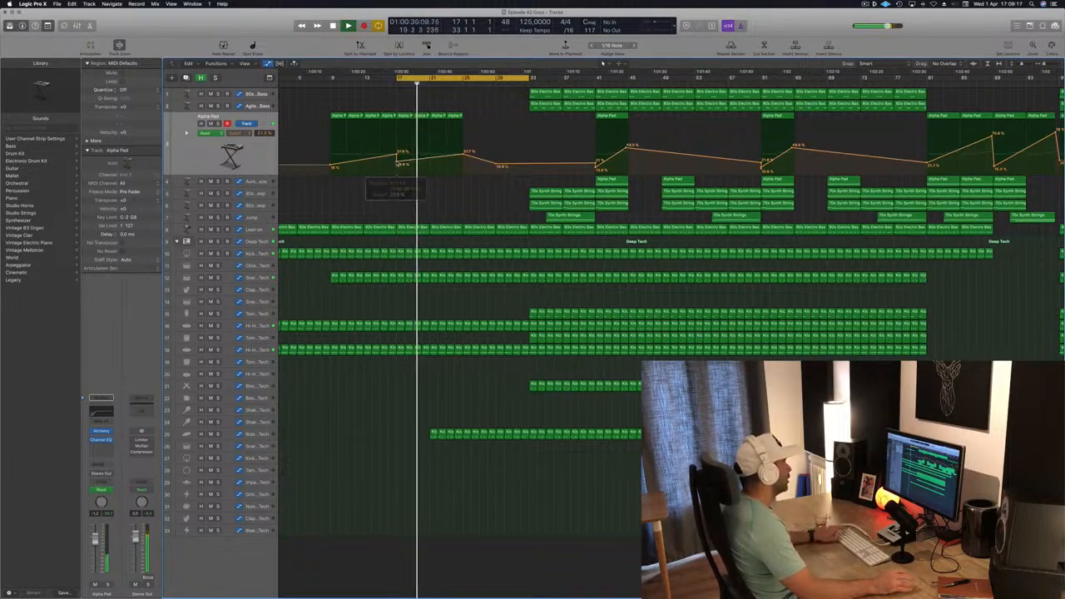
pyautogui.press('super+Left')
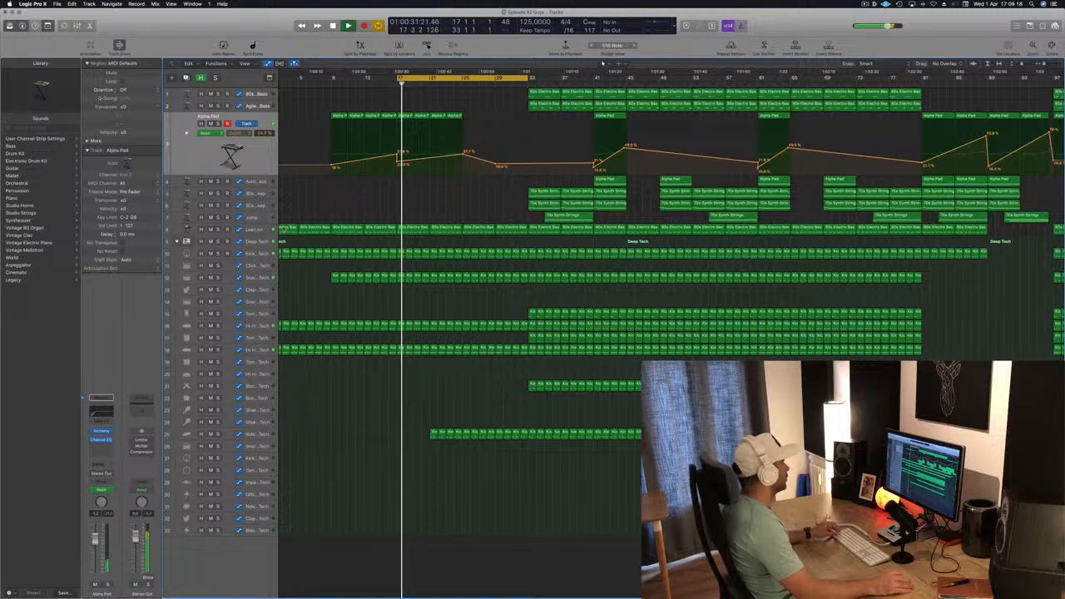
# - Open the Lean on track's plugin windows to inspect its Channel EQ filter settings
pyautogui.click(259, 229)
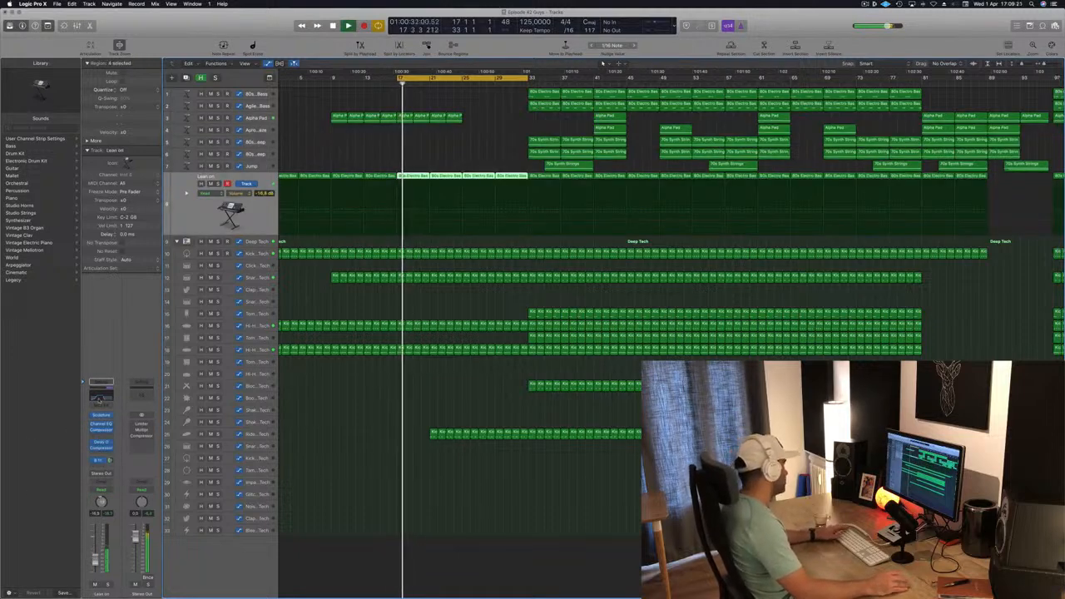
pyautogui.press('v')
pyautogui.moveTo(96, 560); pyautogui.dragTo(96, 563)
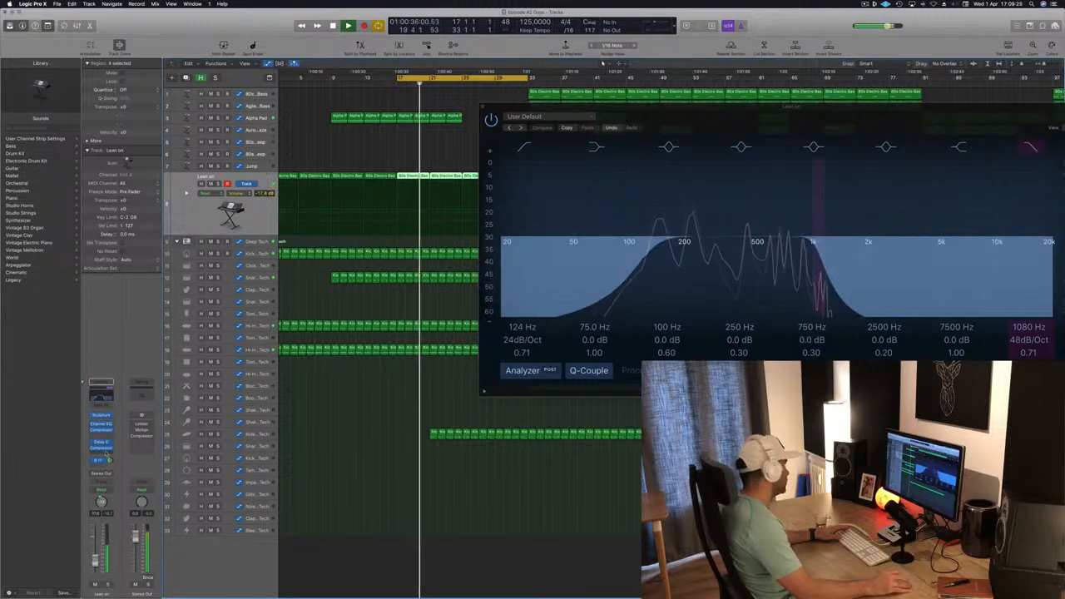
pyautogui.press('space')
pyautogui.click(485, 109)
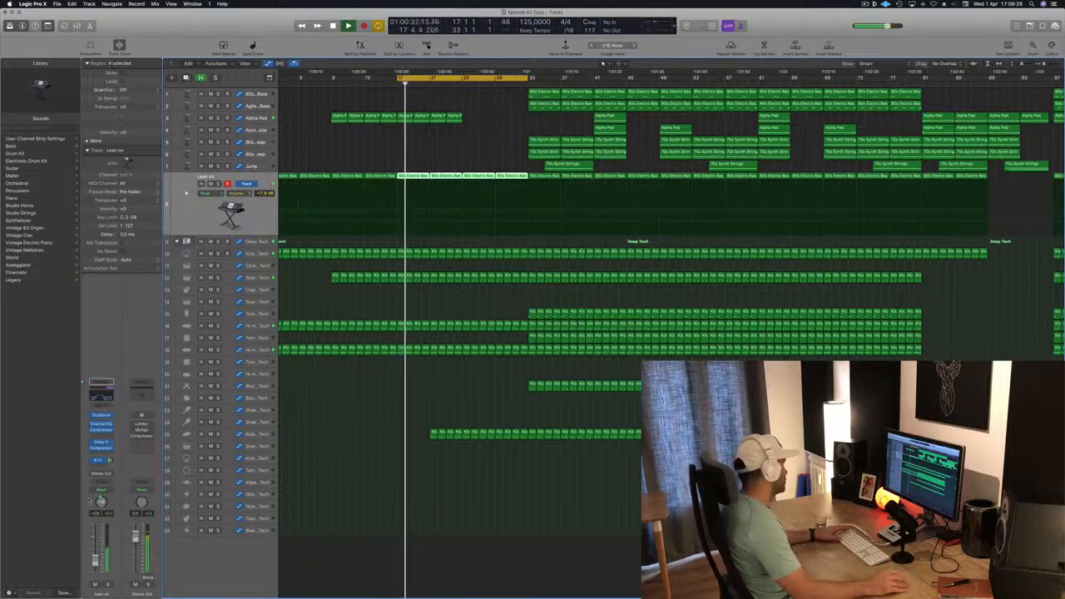
# - Set the Lean on track to Touch automation and record a move of its Channel EQ high-cut frequency
pyautogui.click(102, 492)
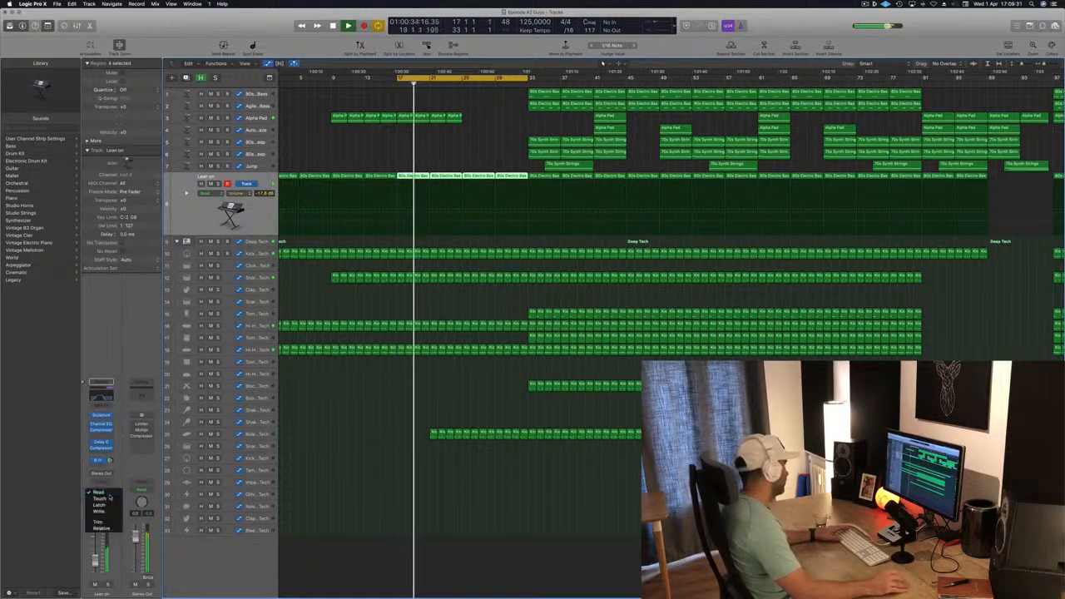
pyautogui.click(98, 498)
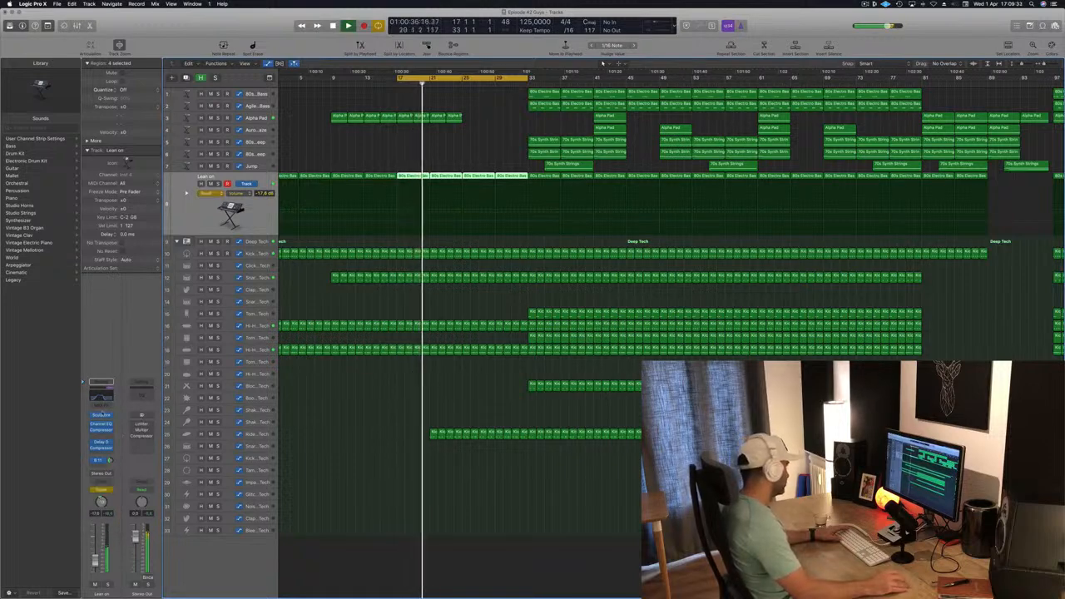
pyautogui.click(100, 397)
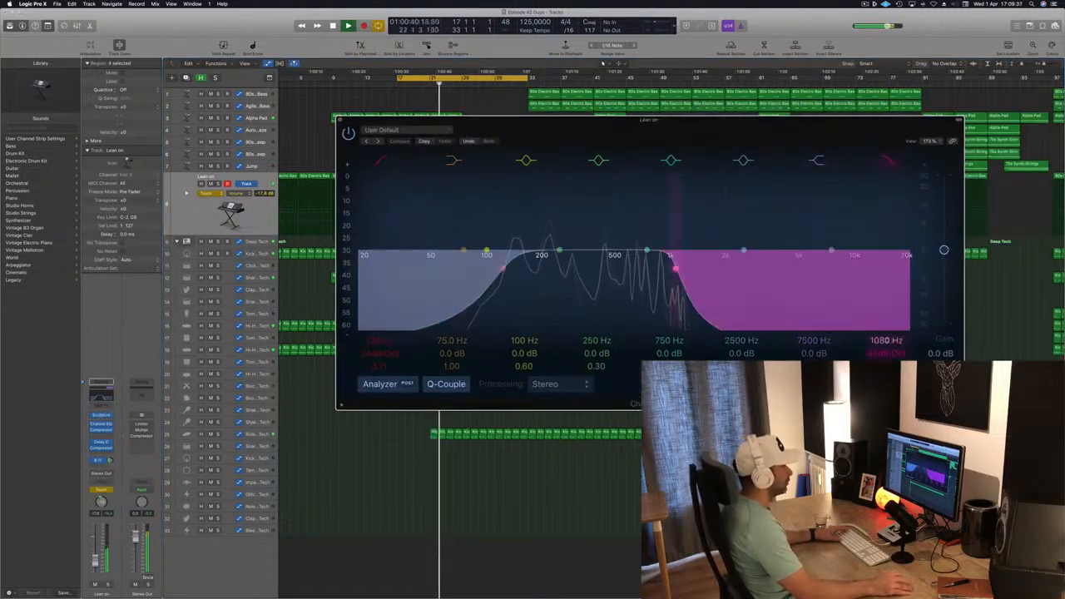
pyautogui.moveTo(886, 340); pyautogui.dragTo(886, 342)
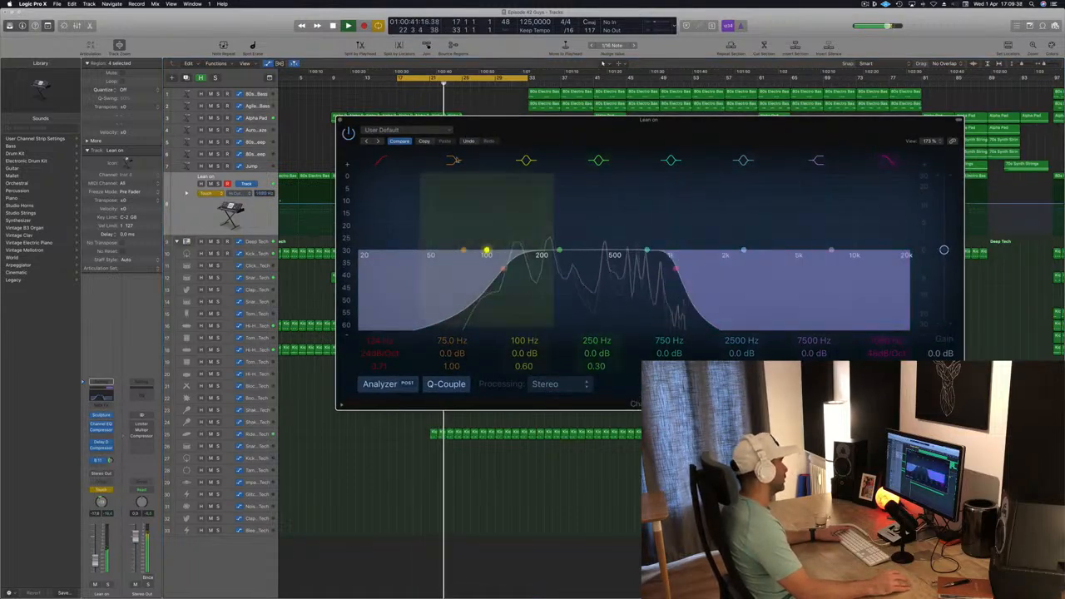
pyautogui.click(340, 119)
# - Extend the cycle area to start at bar 1 and play back the Lean on automation
pyautogui.hscroll(-2, 402, 152)
pyautogui.press('space')
pyautogui.press('space')
pyautogui.moveTo(471, 205); pyautogui.dragTo(283, 194)
pyautogui.press('space')
pyautogui.press('space')
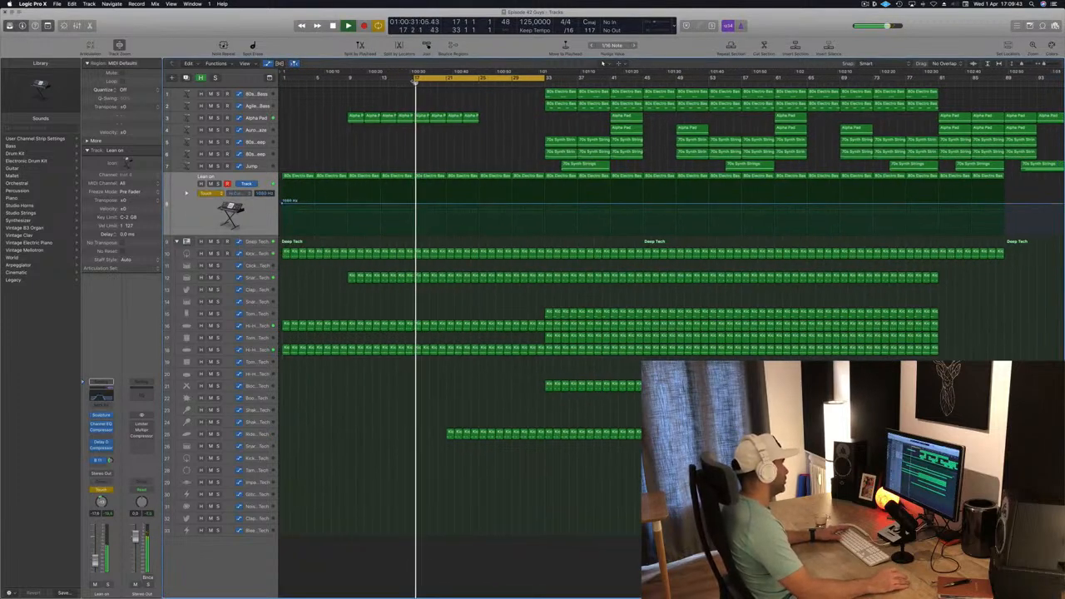
pyautogui.moveTo(416, 78); pyautogui.dragTo(282, 78)
pyautogui.press('space')
pyautogui.press('space')
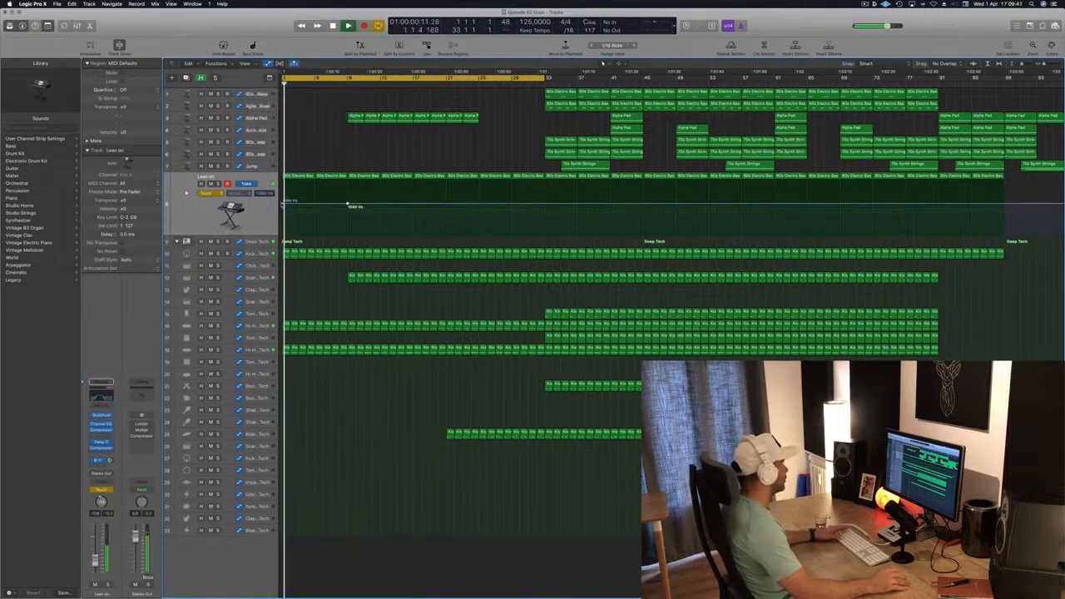
# - Reshape the Lean on EQ frequency automation into a rising ramp through the intro and switch it back to Read
pyautogui.moveTo(284, 200); pyautogui.dragTo(285, 212)
pyautogui.click(206, 193)
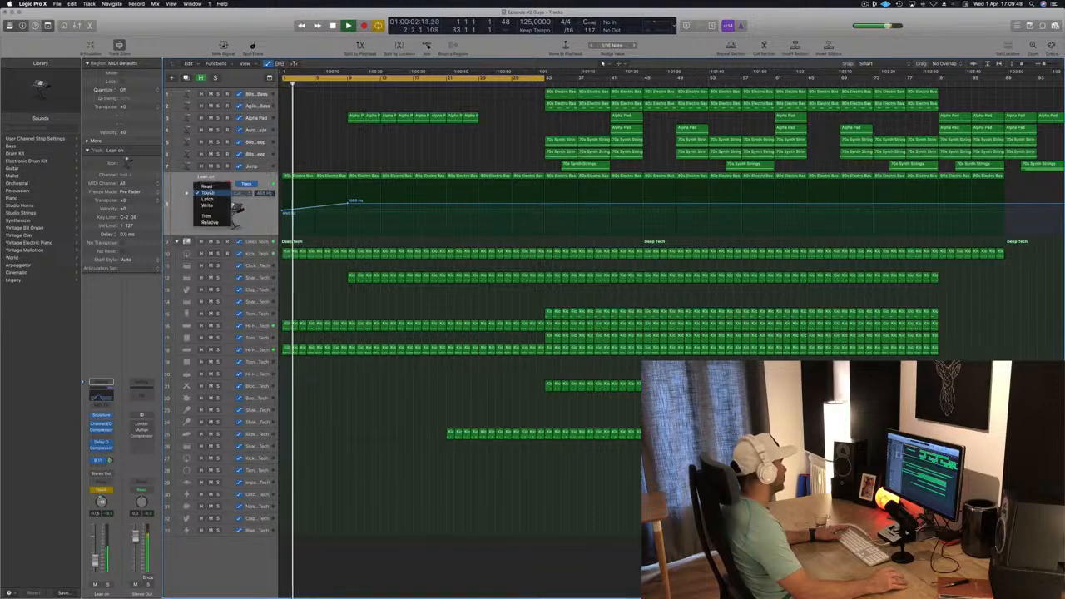
pyautogui.click(210, 185)
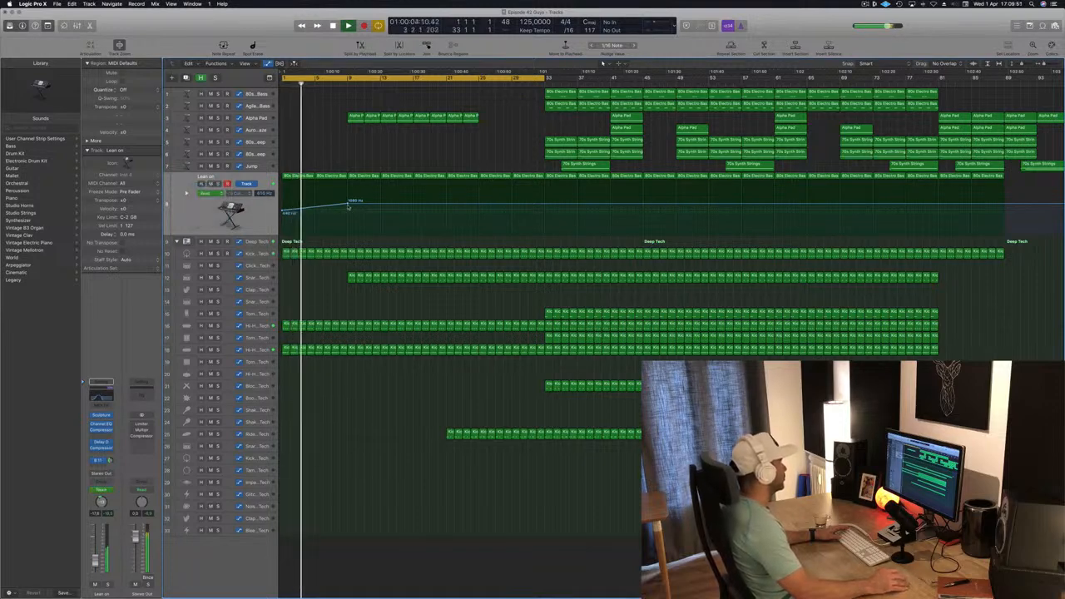
pyautogui.moveTo(348, 202); pyautogui.dragTo(348, 208)
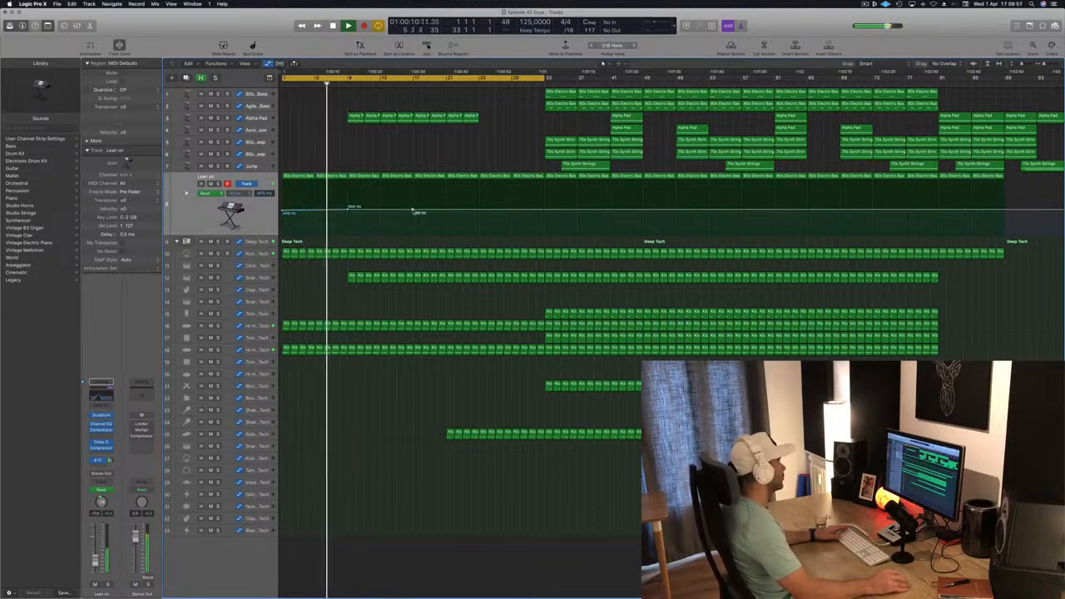
pyautogui.moveTo(416, 211); pyautogui.dragTo(414, 204)
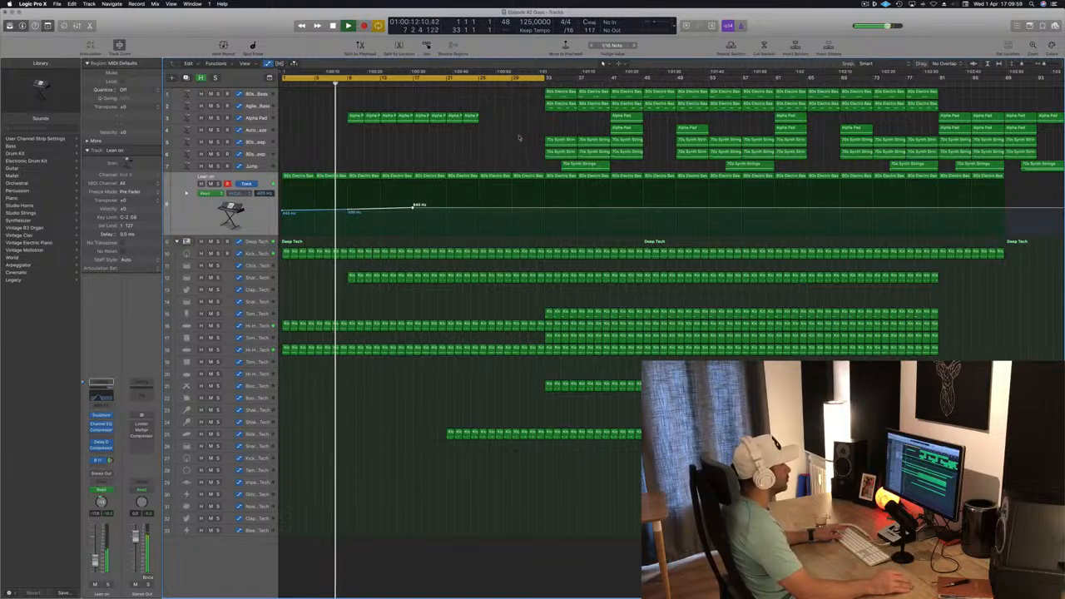
# - Move the first 70s Synth Strings region to the song start and delete it
pyautogui.click(560, 140)
pyautogui.moveTo(566, 141); pyautogui.dragTo(309, 141)
pyautogui.press('Return')
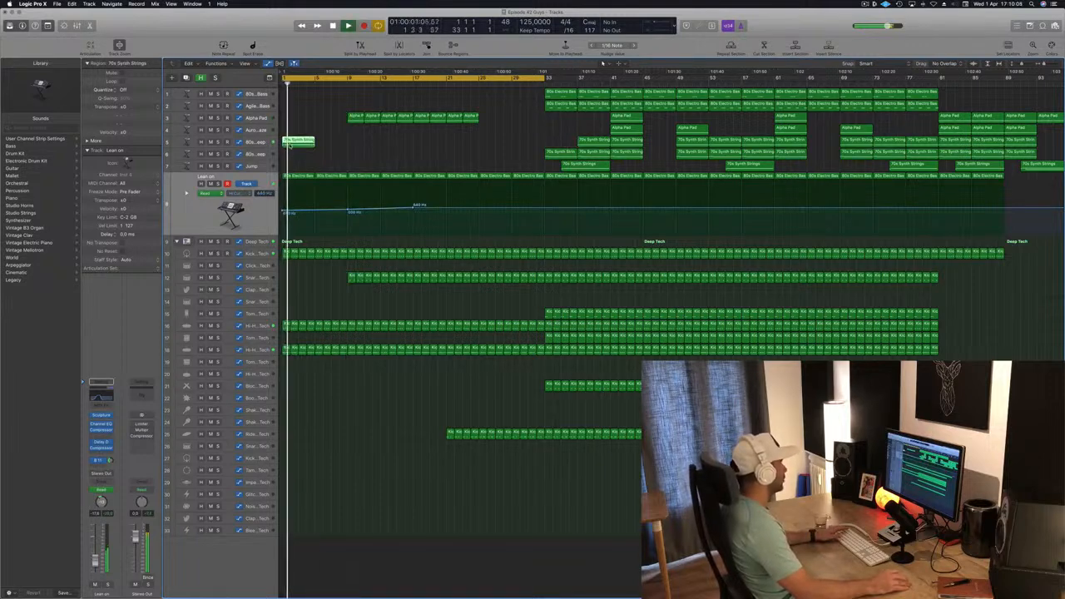
pyautogui.press('Delete')
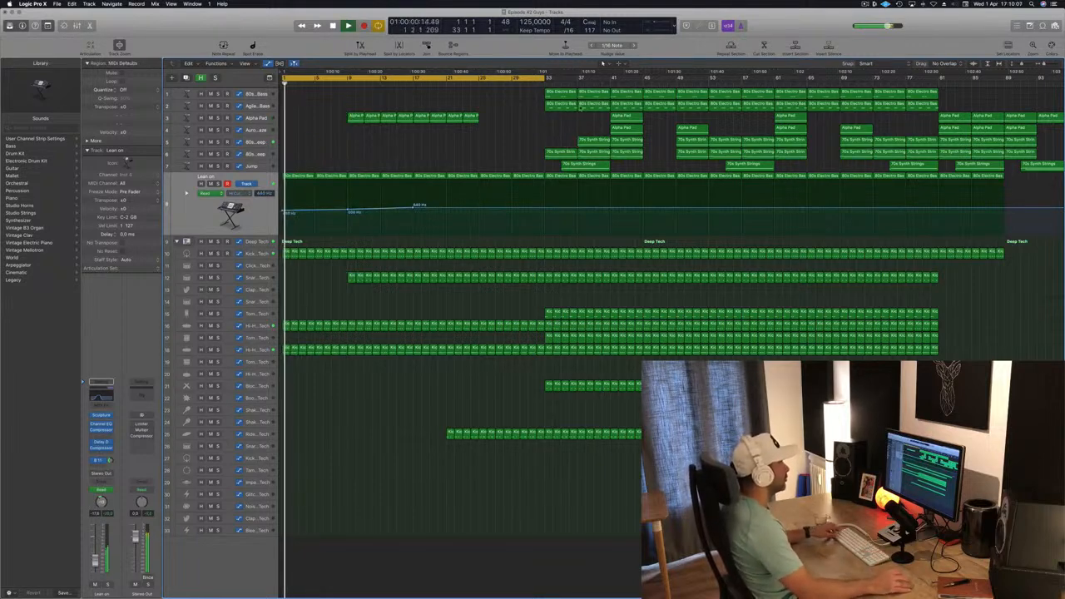
# - Move an Alpha Pad region to bar 1 on the Aurora Haze track and open it in the Piano Roll
pyautogui.moveTo(626, 129); pyautogui.dragTo(300, 131)
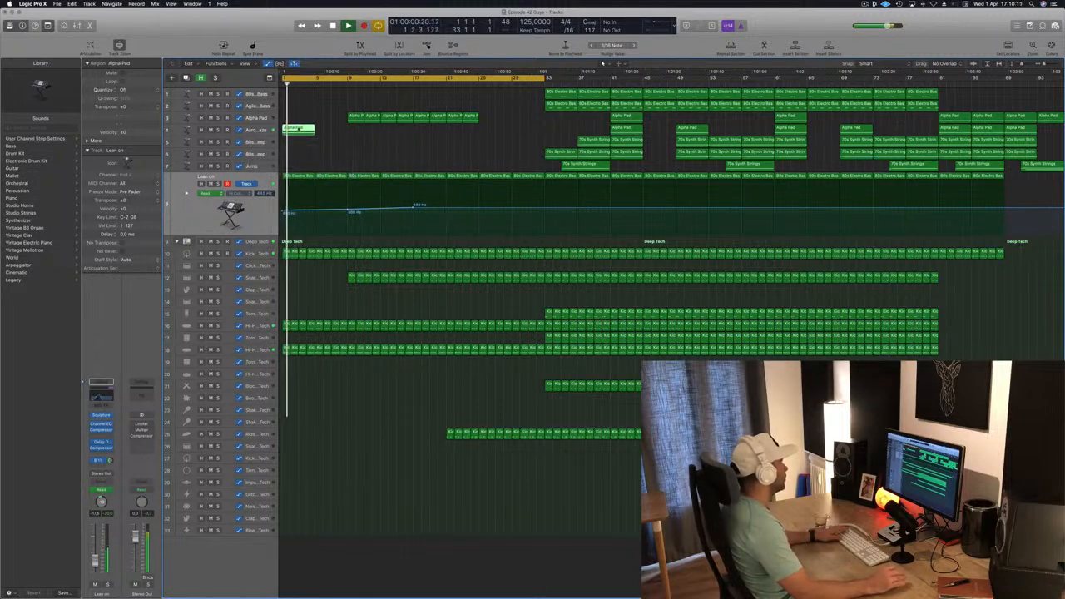
pyautogui.doubleClick(298, 129)
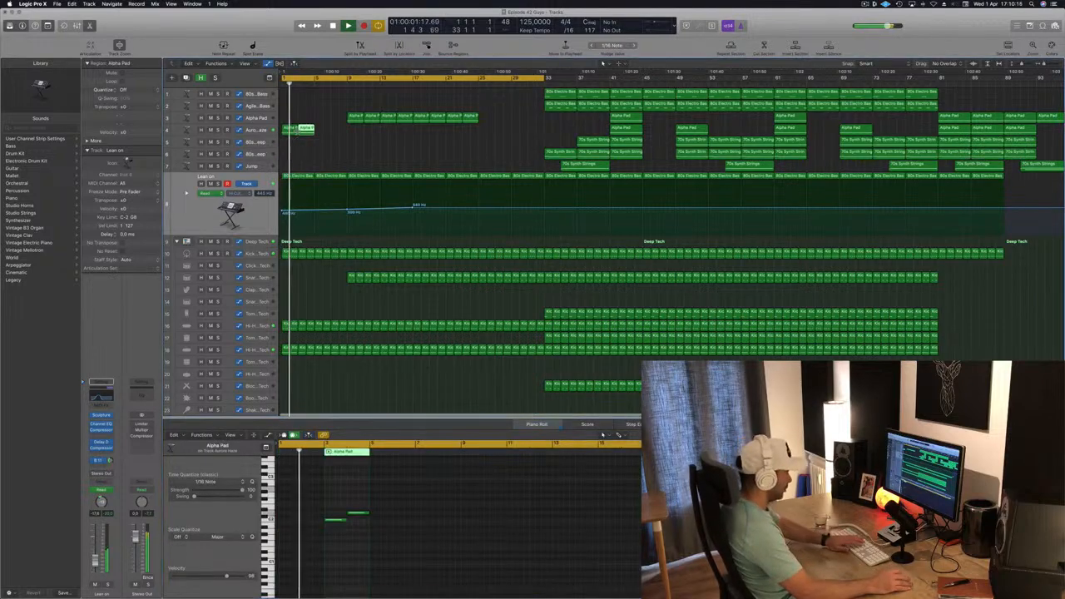
pyautogui.click(330, 131)
pyautogui.click(263, 130)
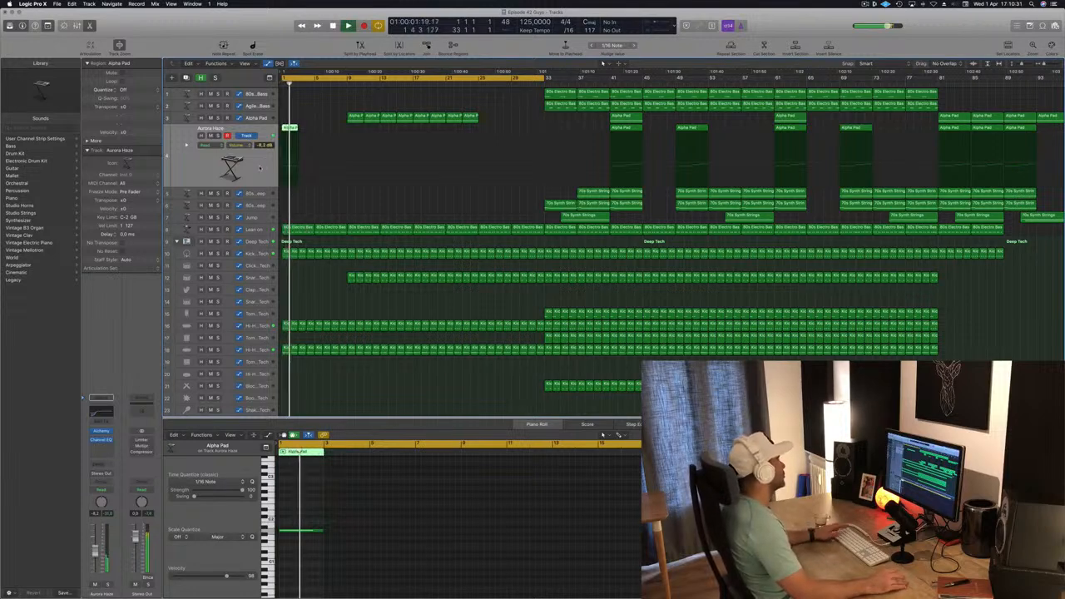
# - Put the region on a new instrument track, open its Alchemy Aurora Haze pad and choose a performance variation
pyautogui.press('alt+super+s')
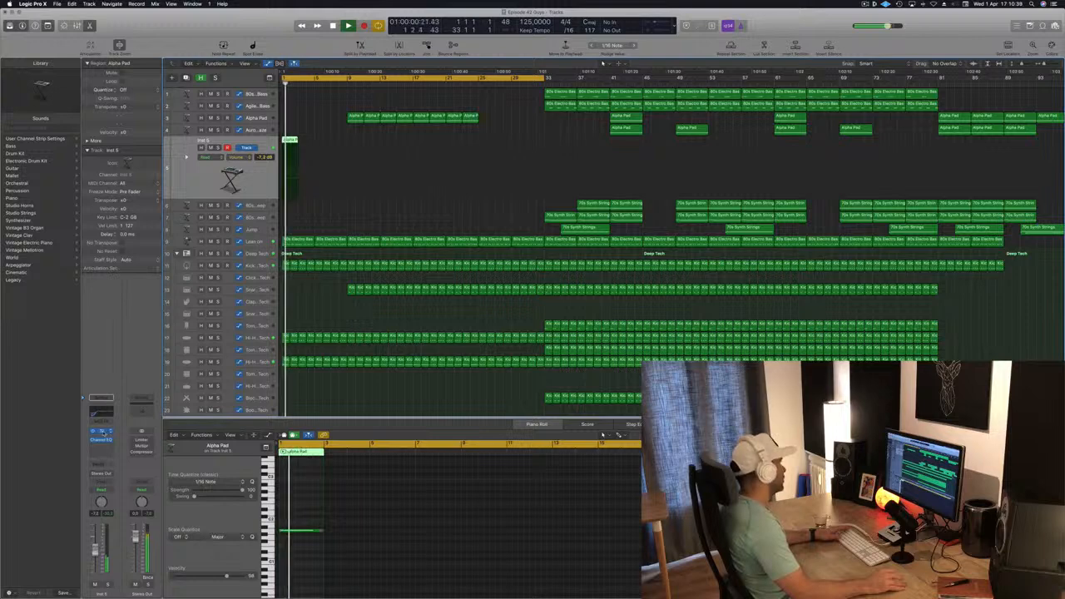
pyautogui.press('v')
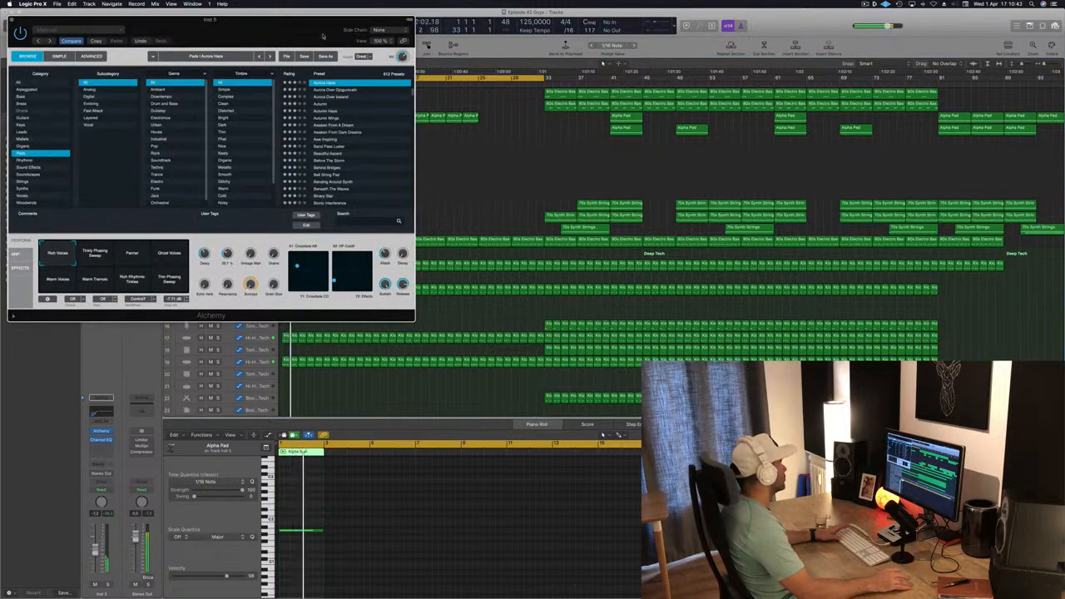
pyautogui.moveTo(308, 29); pyautogui.dragTo(709, 110)
pyautogui.click(534, 337)
pyautogui.press('space')
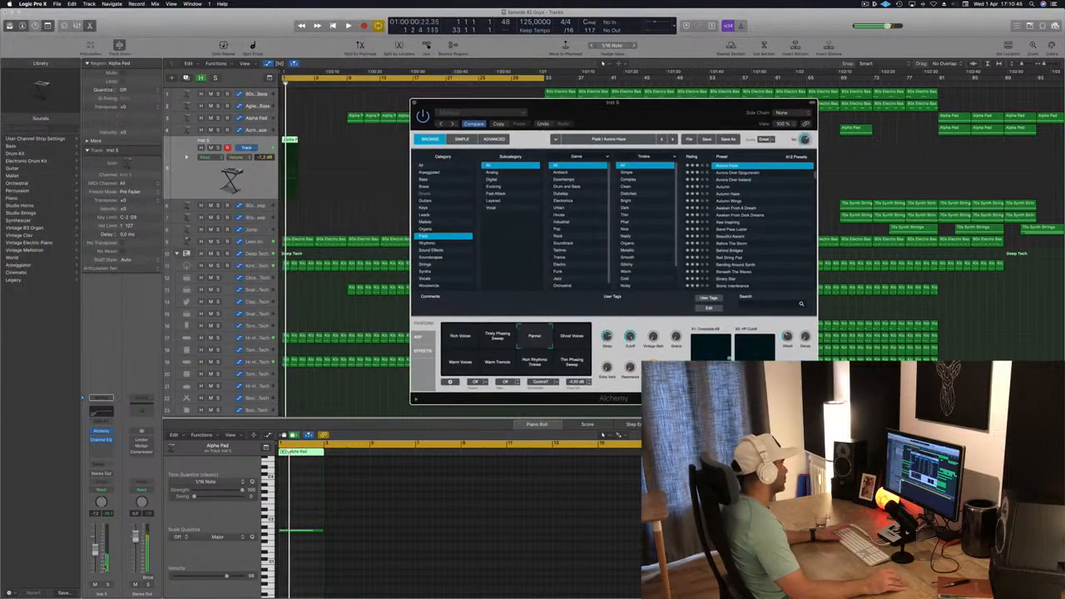
# - Lower the Aurora Haze track's volume slightly and shorten the pad note in the Piano Roll
pyautogui.moveTo(95, 553); pyautogui.dragTo(95, 554)
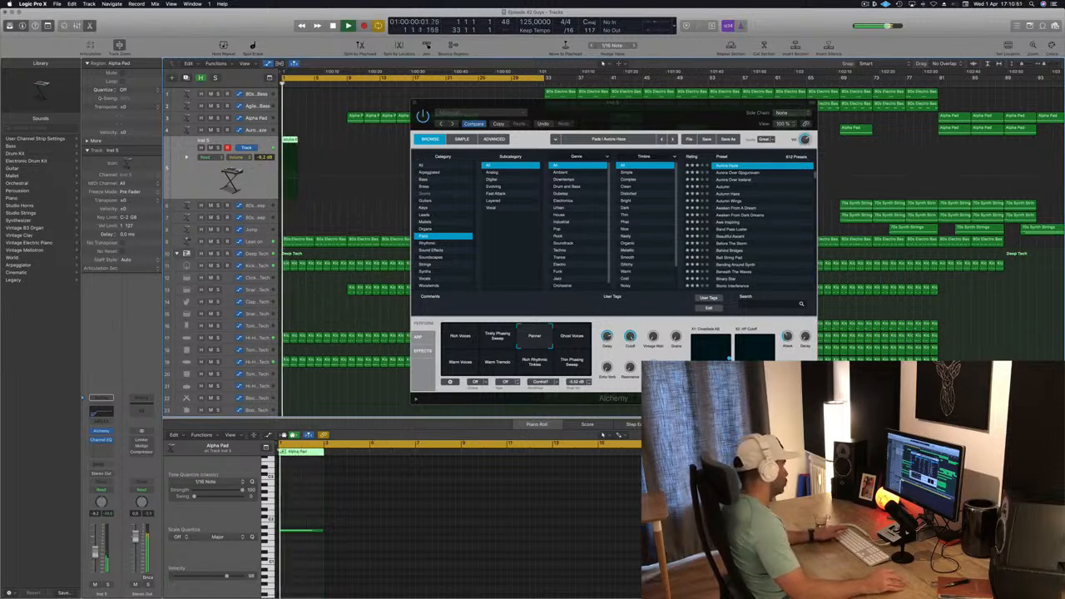
pyautogui.click(311, 531)
pyautogui.moveTo(322, 531); pyautogui.dragTo(301, 532)
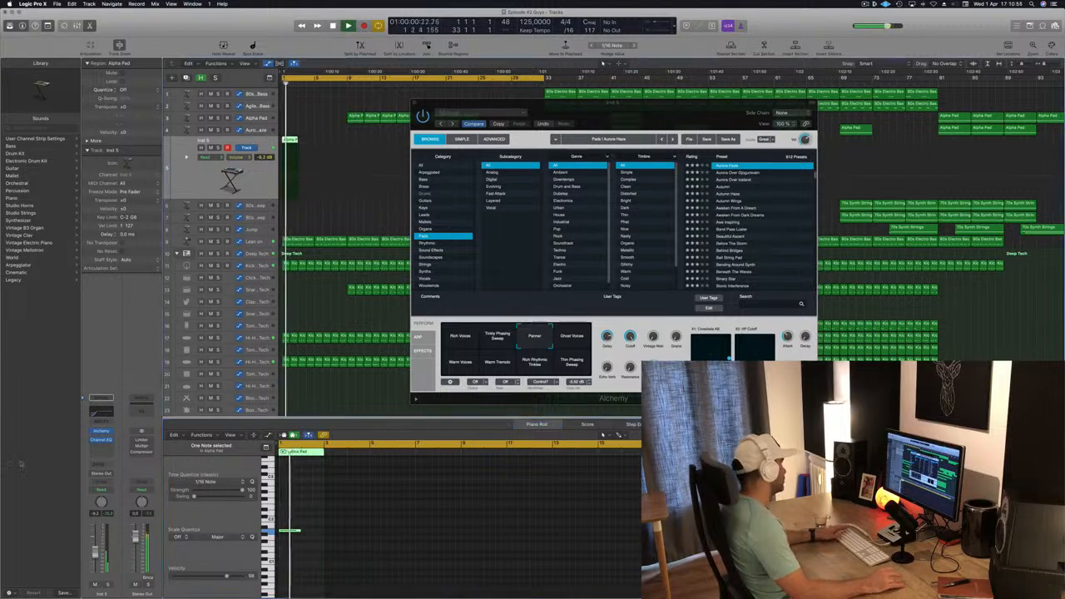
# - Add a send from the Aurora Haze track to Bus 3
pyautogui.click(98, 466)
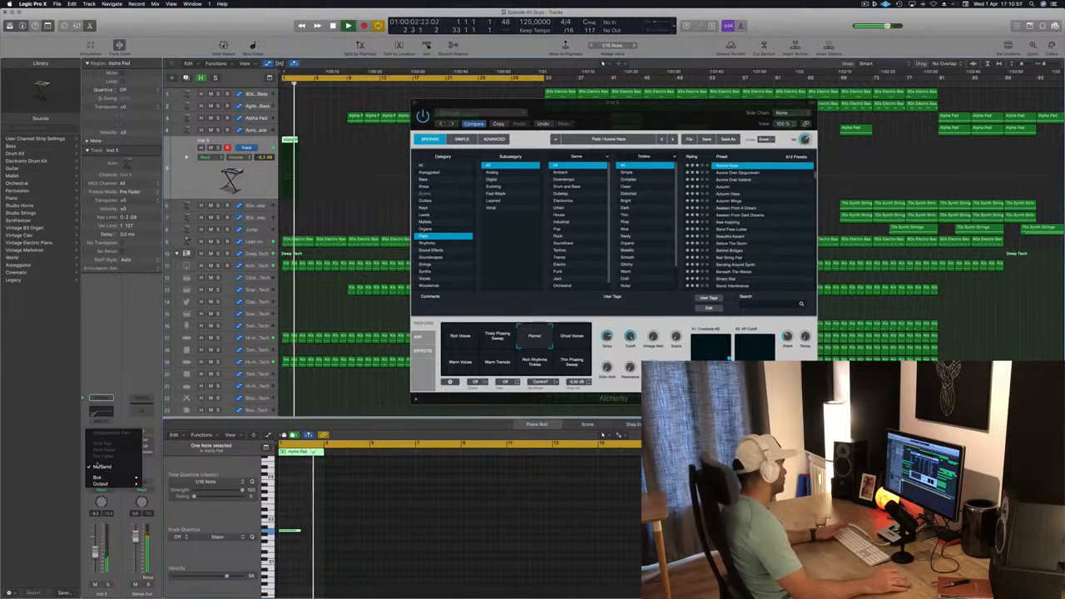
pyautogui.moveTo(99, 477)
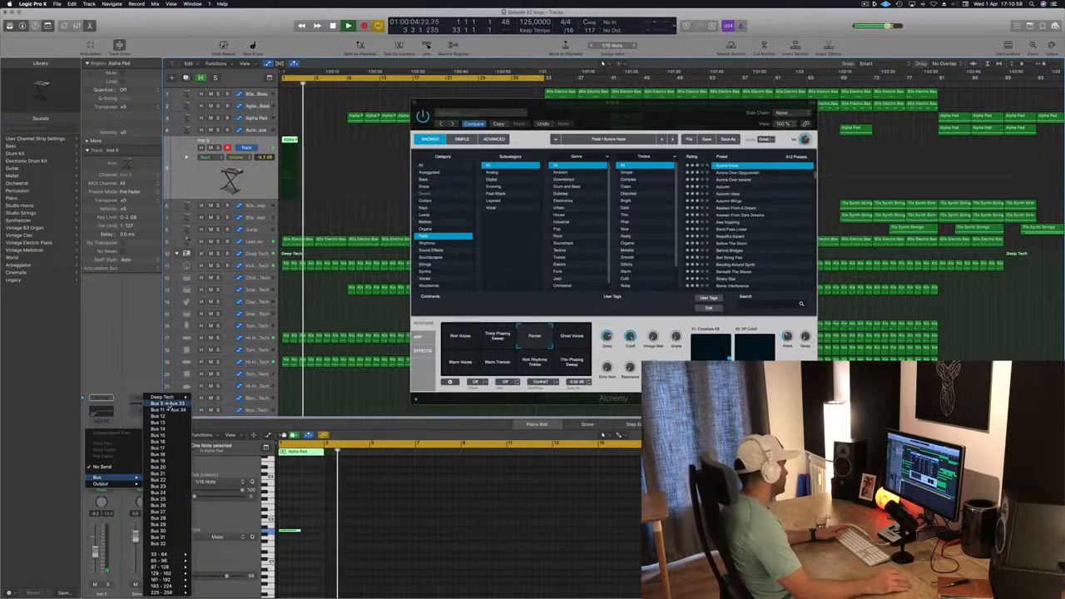
pyautogui.click(166, 403)
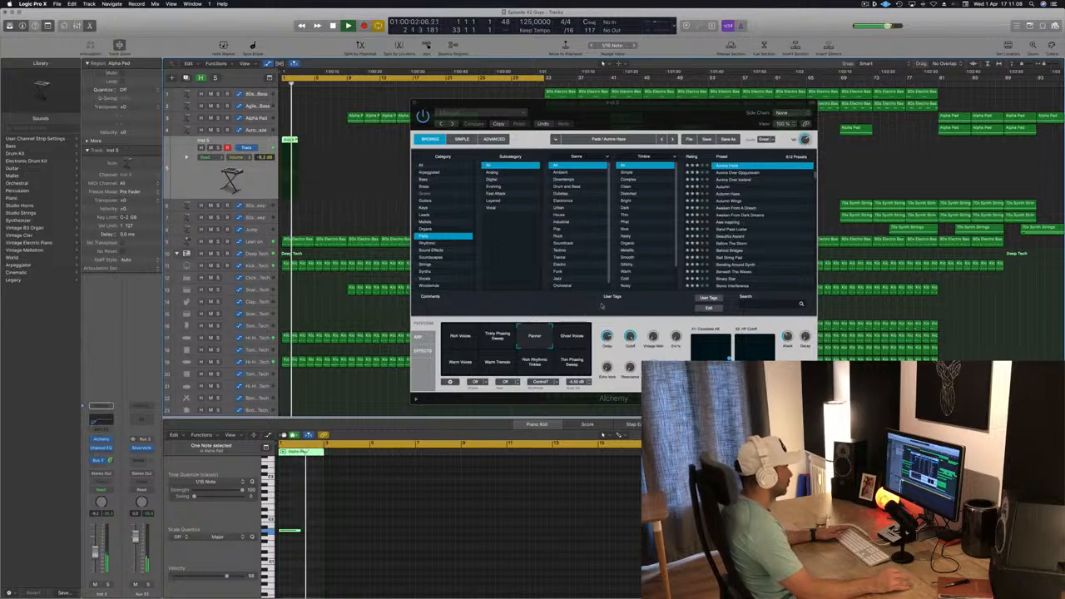
# - Audition several Alchemy performance variations and settle on Panner
pyautogui.click(577, 339)
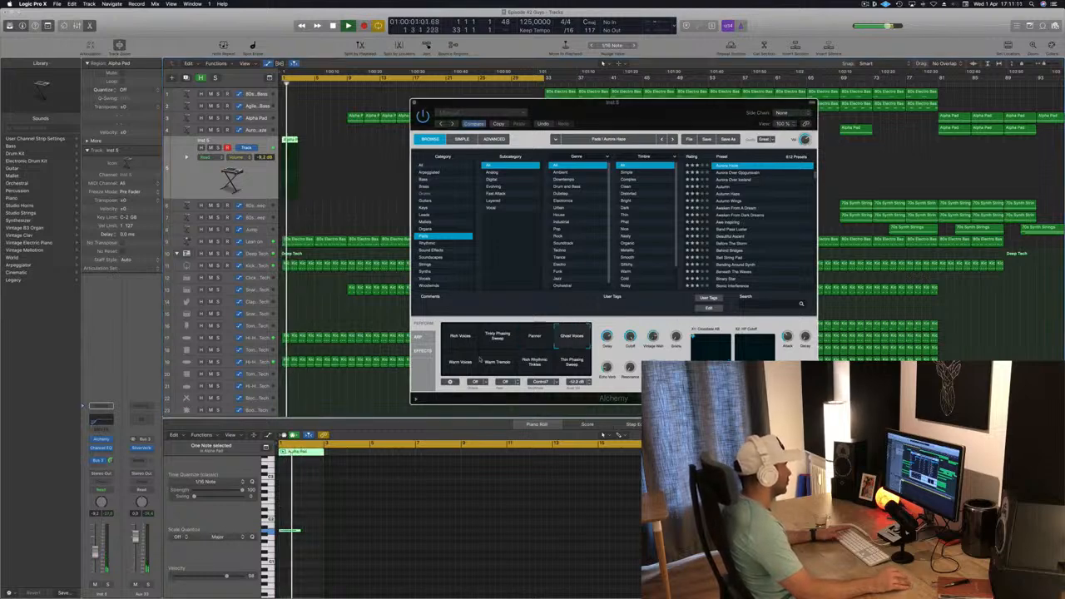
pyautogui.click(454, 363)
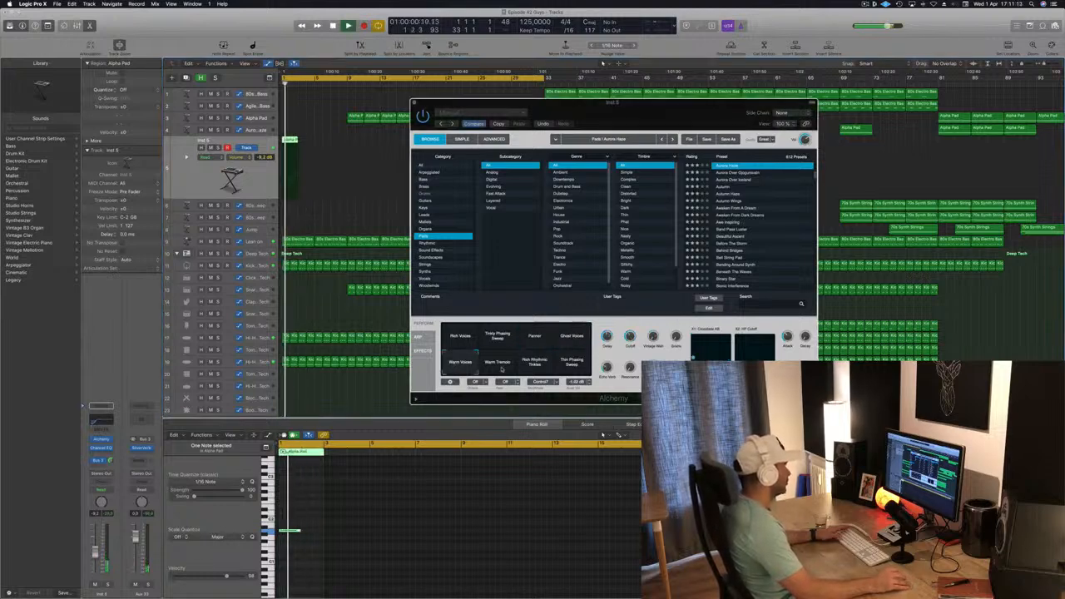
pyautogui.click(499, 363)
pyautogui.click(543, 366)
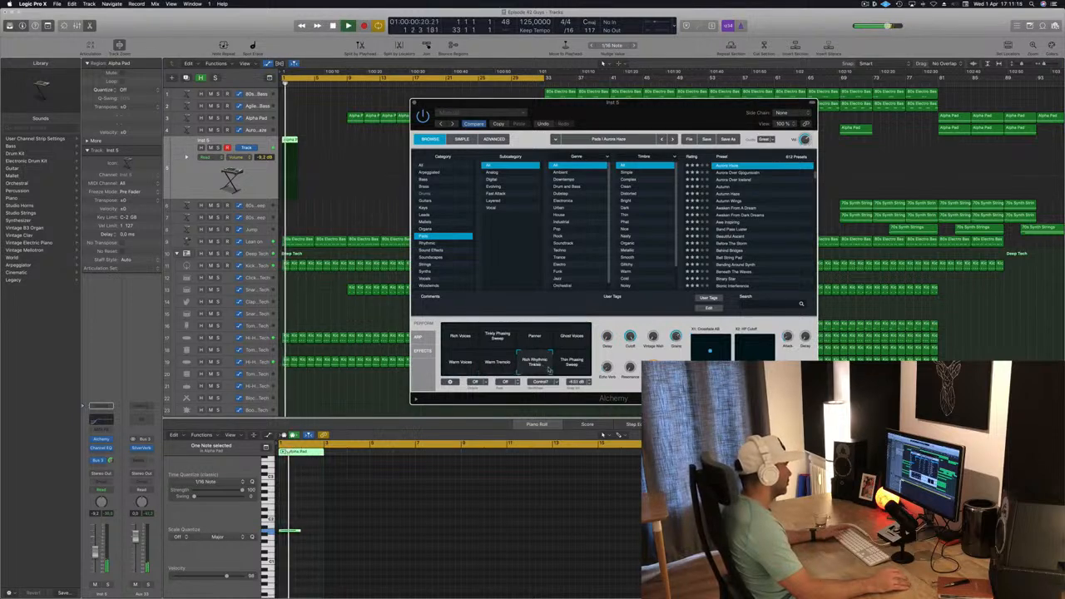
pyautogui.click(572, 367)
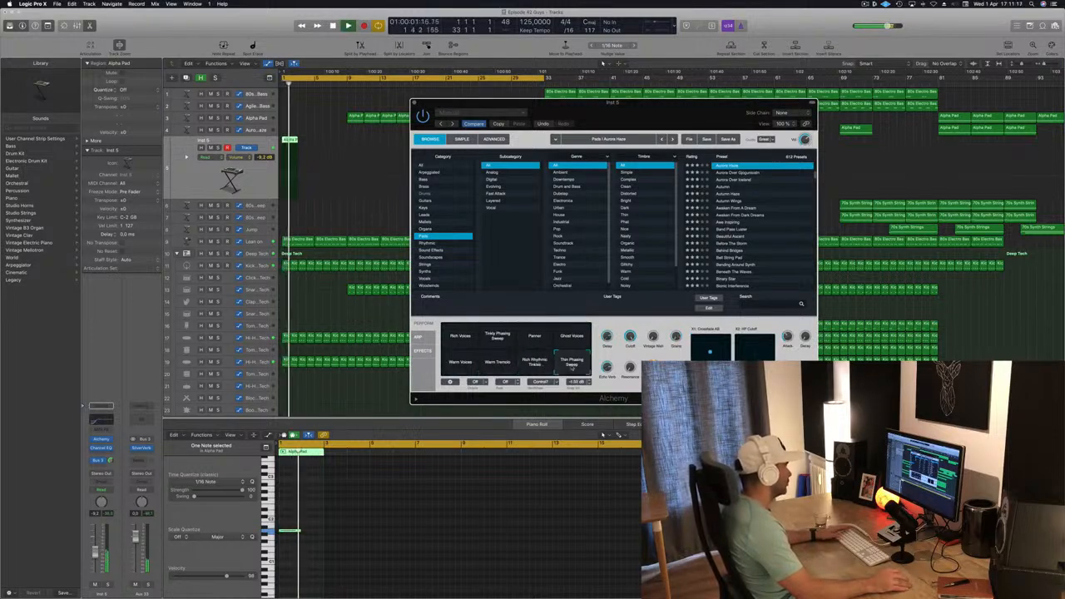
pyautogui.click(497, 337)
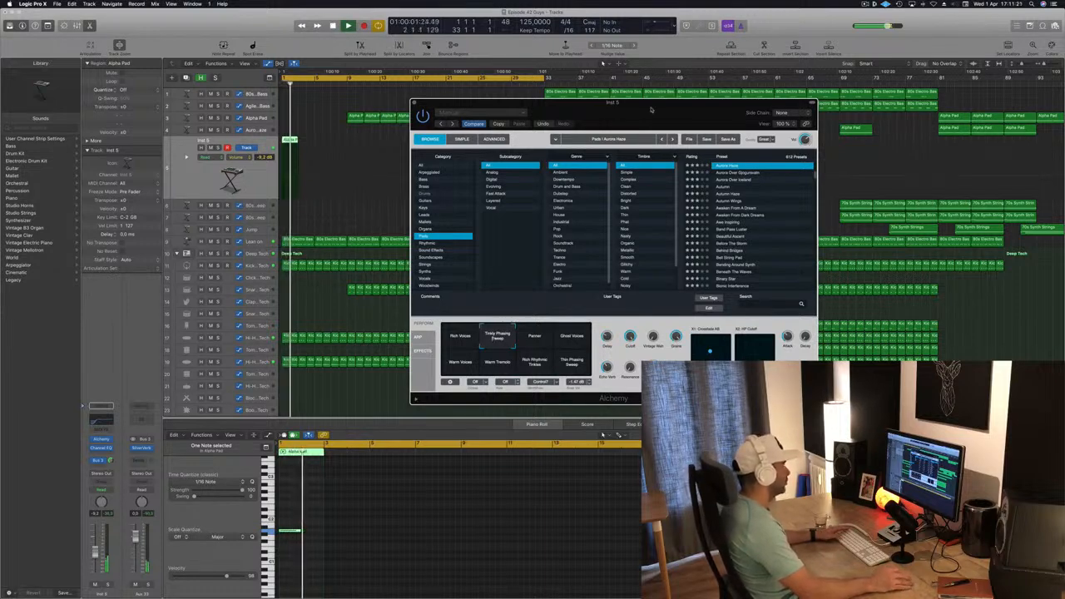
pyautogui.click(534, 337)
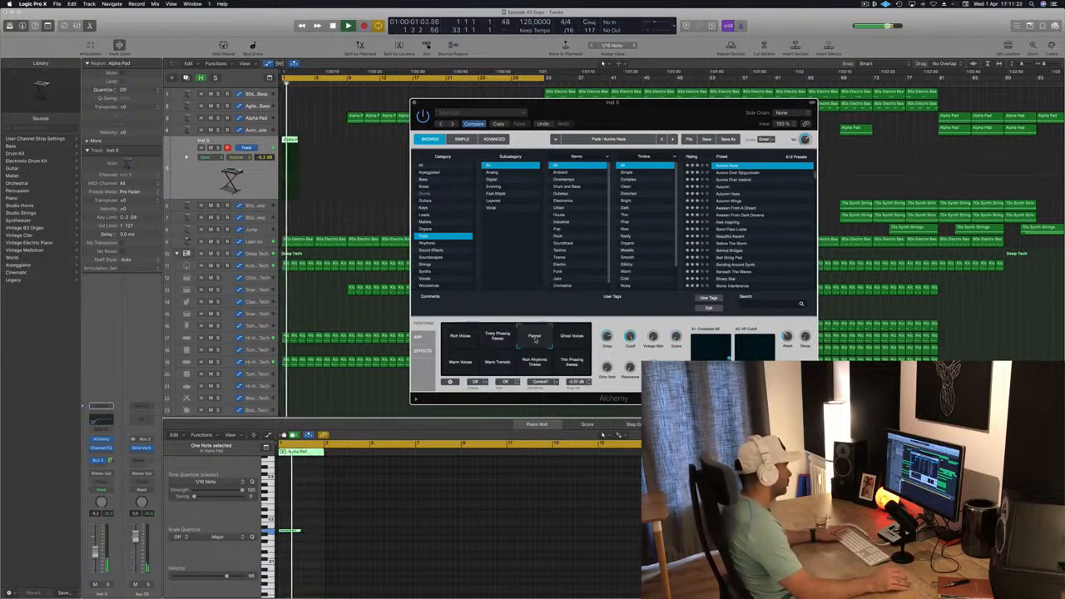
# - Close the Alchemy window, play the intro from the start and lower the pad track's volume slightly
pyautogui.moveTo(613, 107); pyautogui.dragTo(514, 157)
pyautogui.click(315, 153)
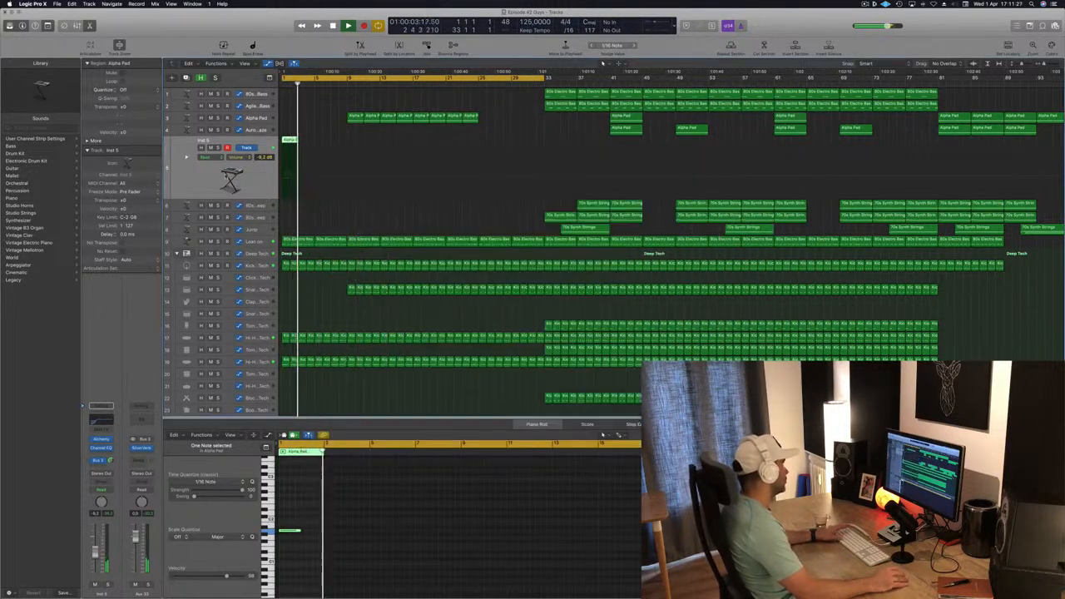
pyautogui.press('Return')
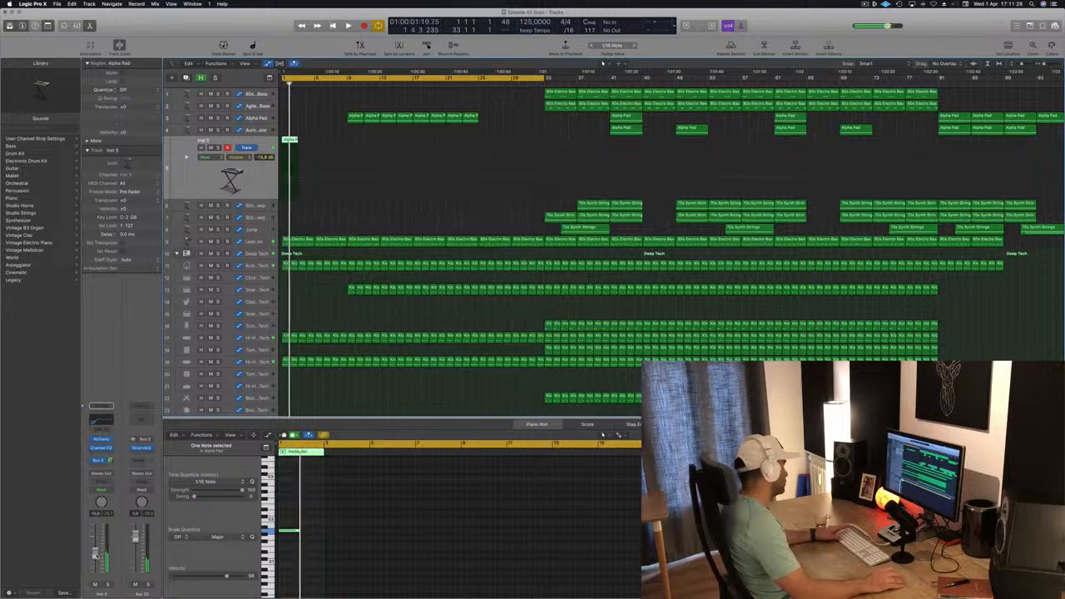
pyautogui.press('space')
pyautogui.moveTo(96, 556); pyautogui.dragTo(96, 559)
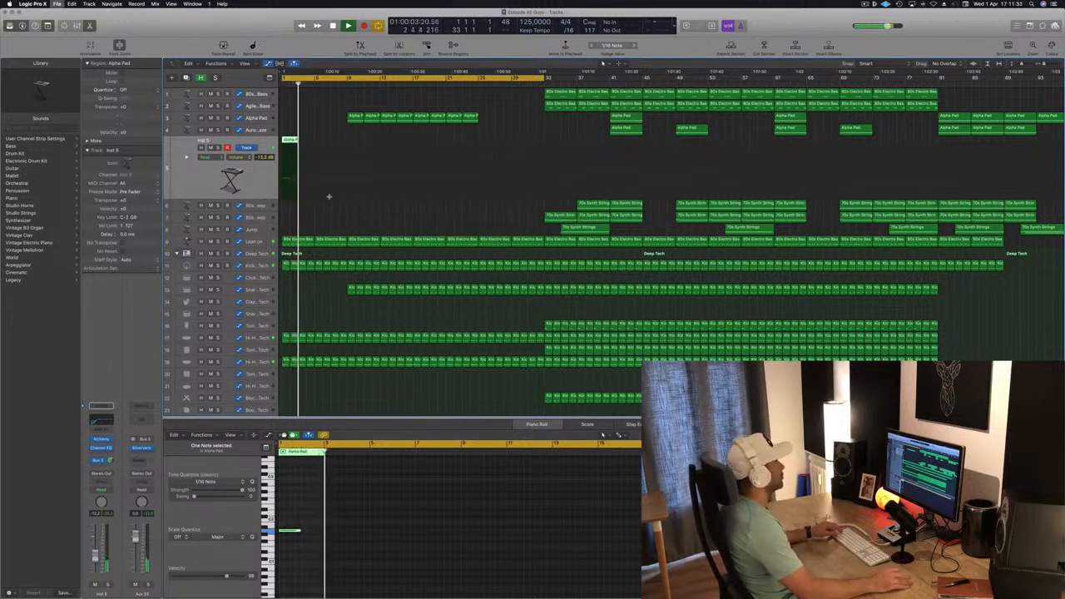
pyautogui.scroll(2, 355, 206)
pyautogui.scroll(-4, 356, 212)
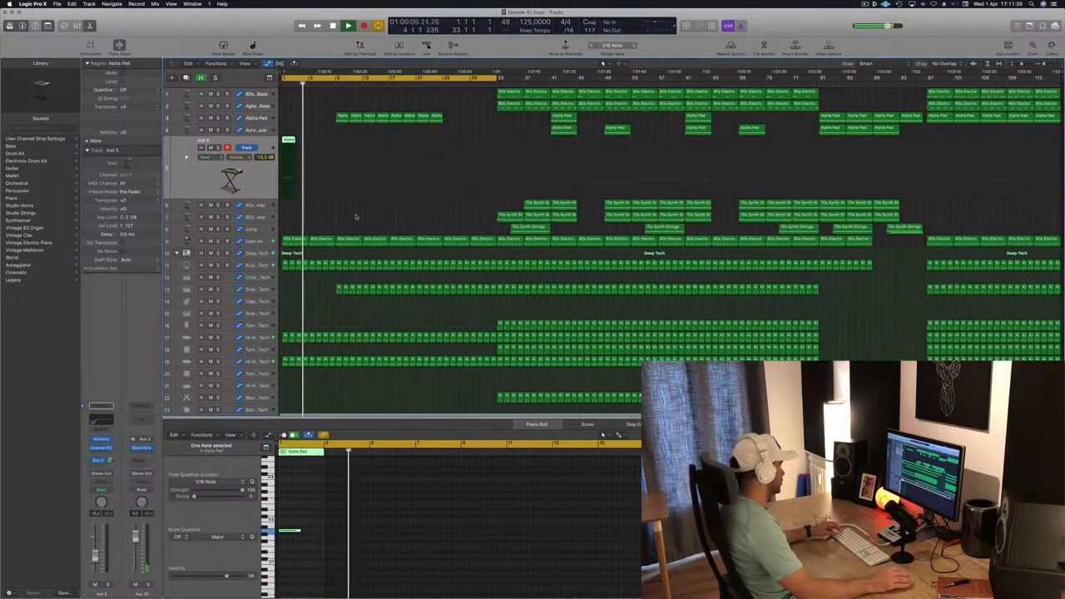
pyautogui.press('Return')
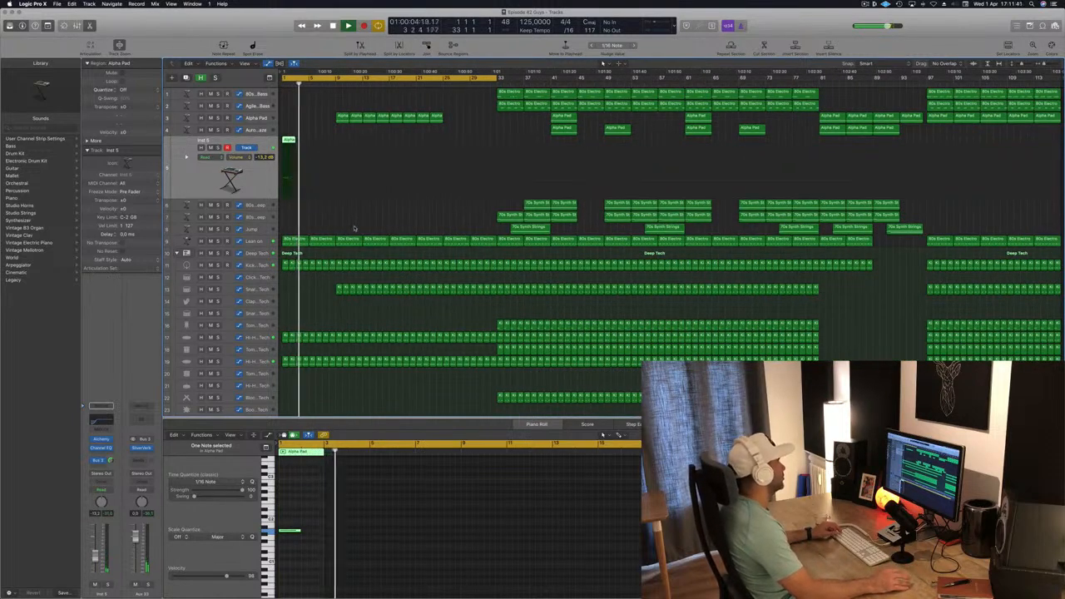
# - Adjust the Lean on EQ frequency automation points near the start of the intro
pyautogui.click(263, 242)
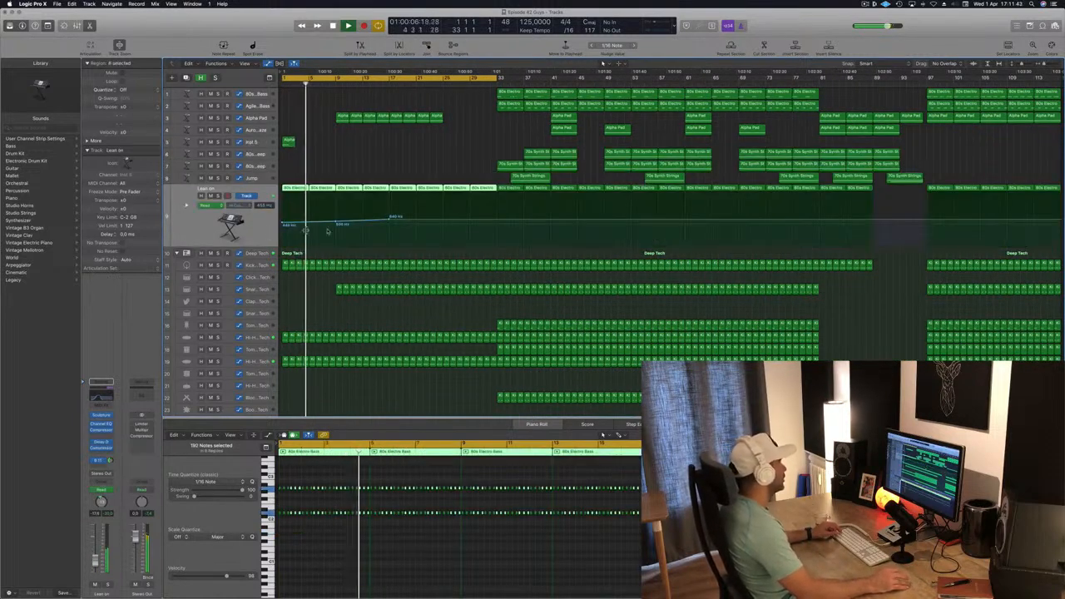
pyautogui.moveTo(335, 224); pyautogui.dragTo(337, 223)
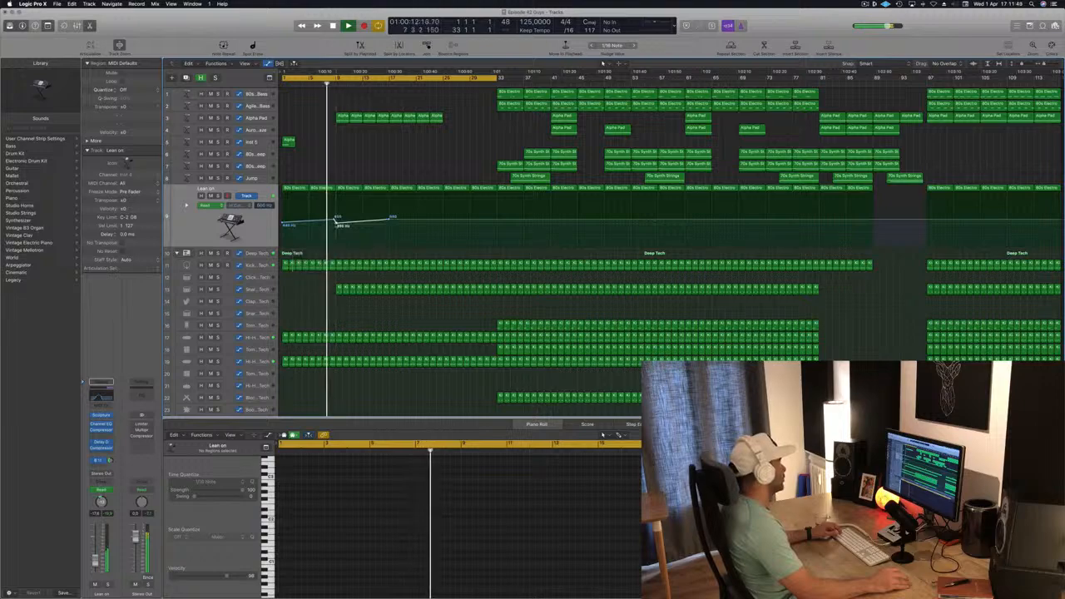
pyautogui.scroll(8, 349, 265)
pyautogui.scroll(-2, 349, 266)
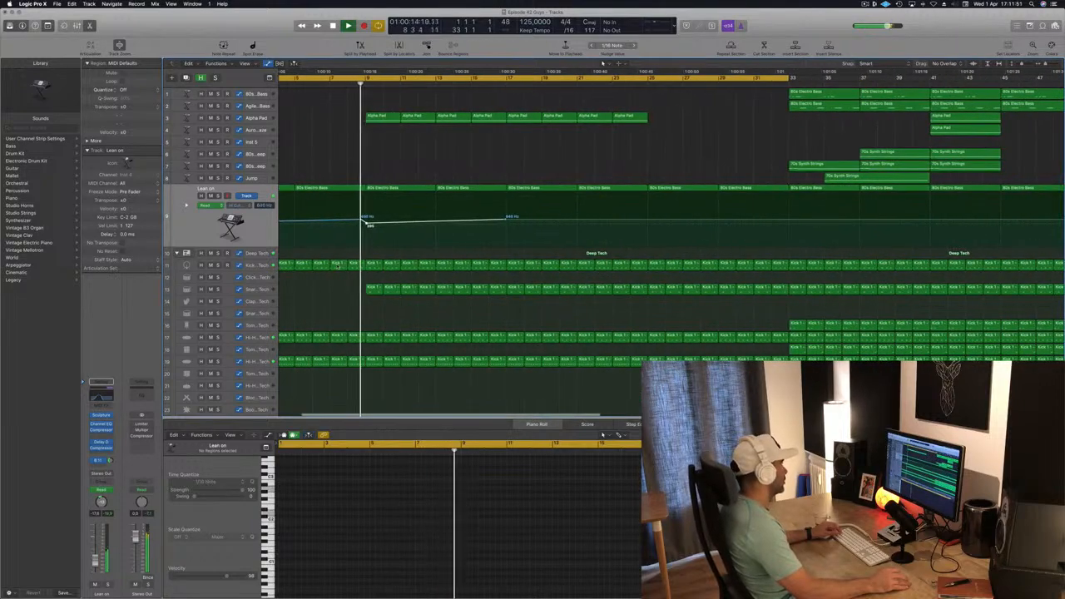
pyautogui.scroll(-5, 349, 266)
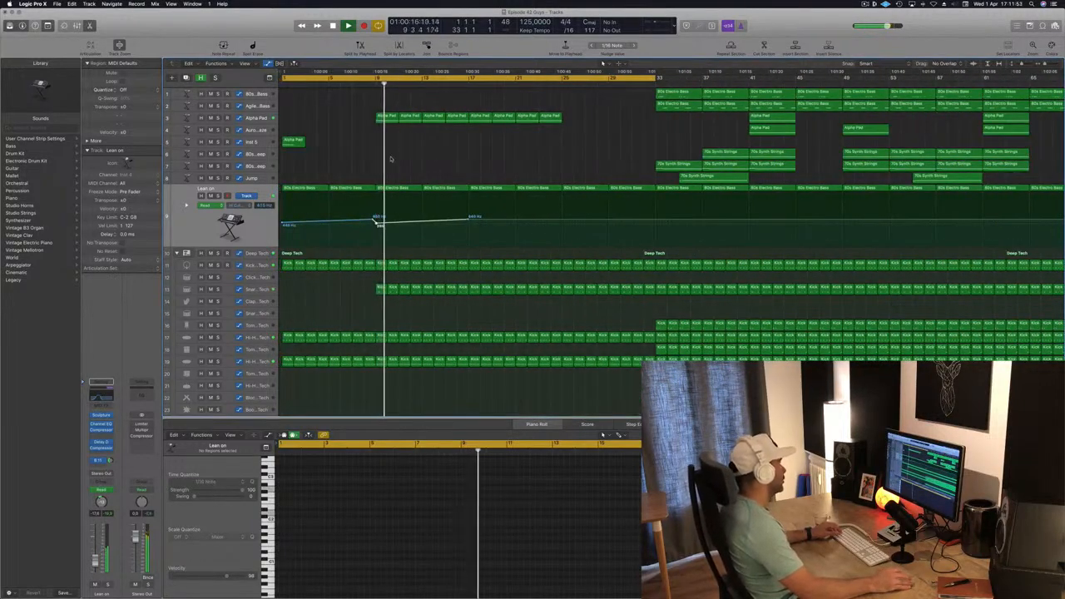
pyautogui.press('Return')
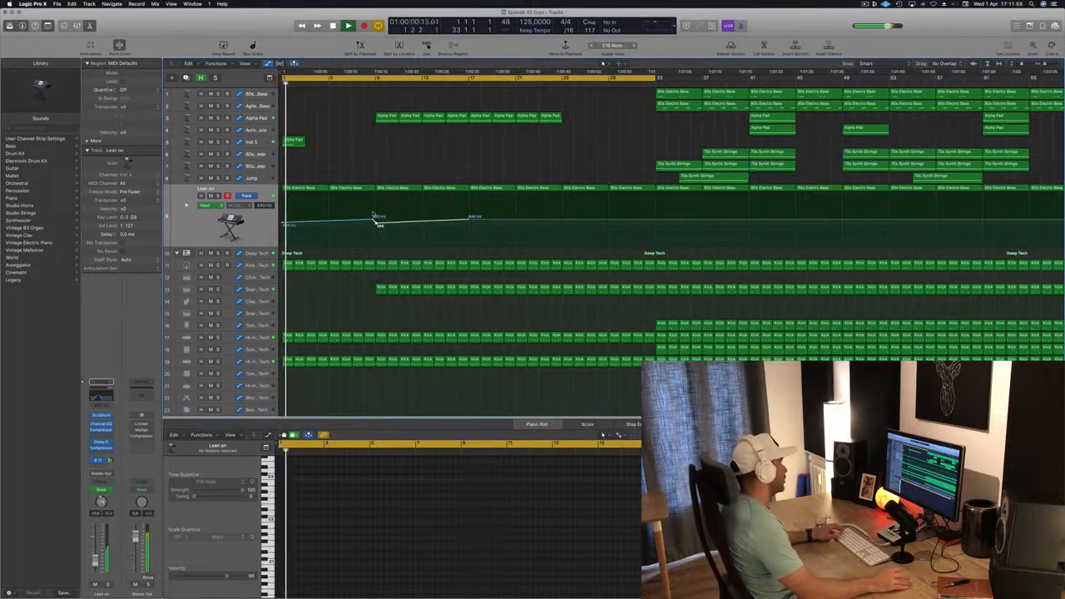
pyautogui.moveTo(375, 219); pyautogui.dragTo(374, 223)
# - Duplicate the Aurora Haze track and copy its Alpha Pad region onto the new track at bar 9
pyautogui.click(252, 142)
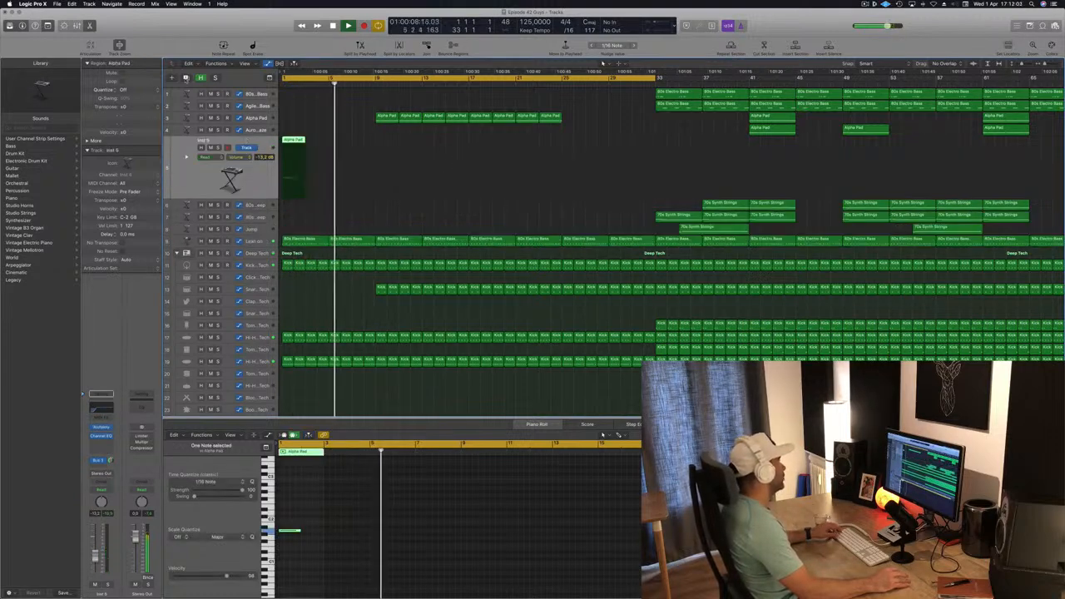
pyautogui.press('super+d')
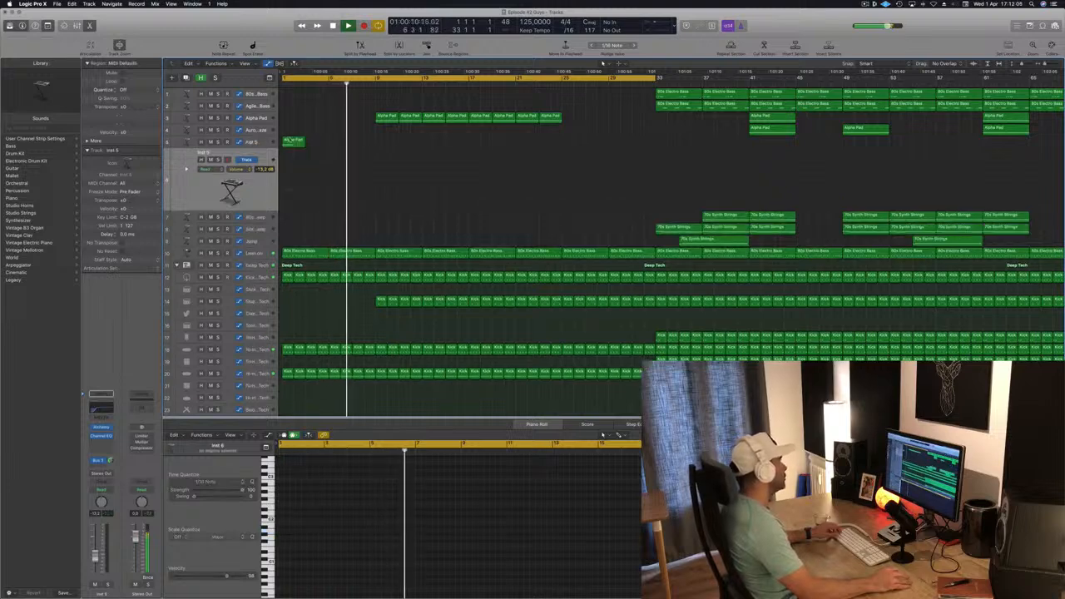
pyautogui.moveTo(290, 142); pyautogui.dragTo(387, 164)
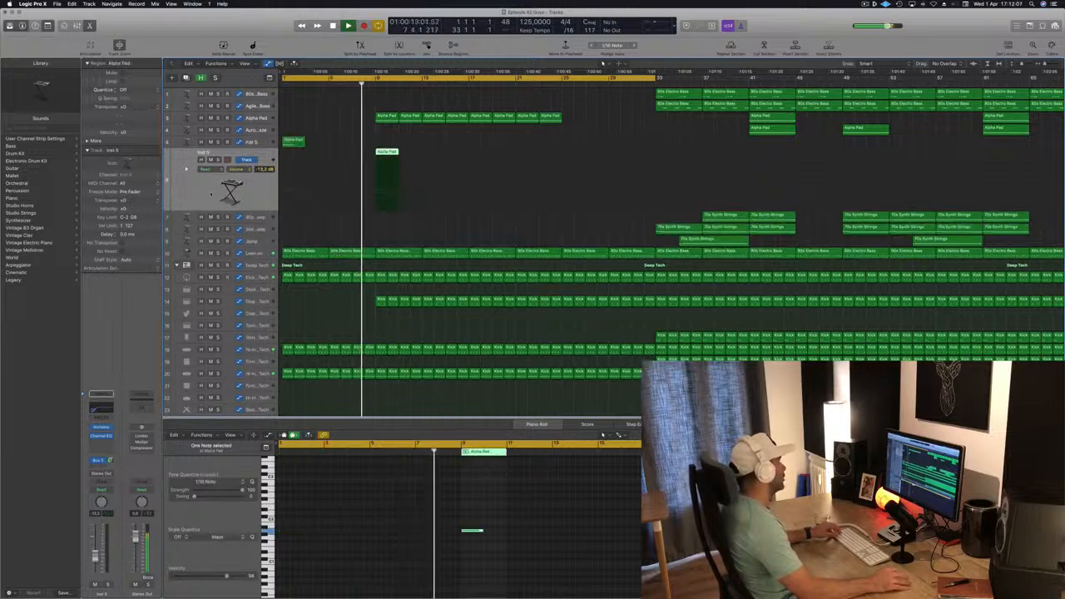
# - Open the new track's Alchemy pad, audition performance variations while playing, and settle on Thin Phasing Sweep
pyautogui.click(102, 426)
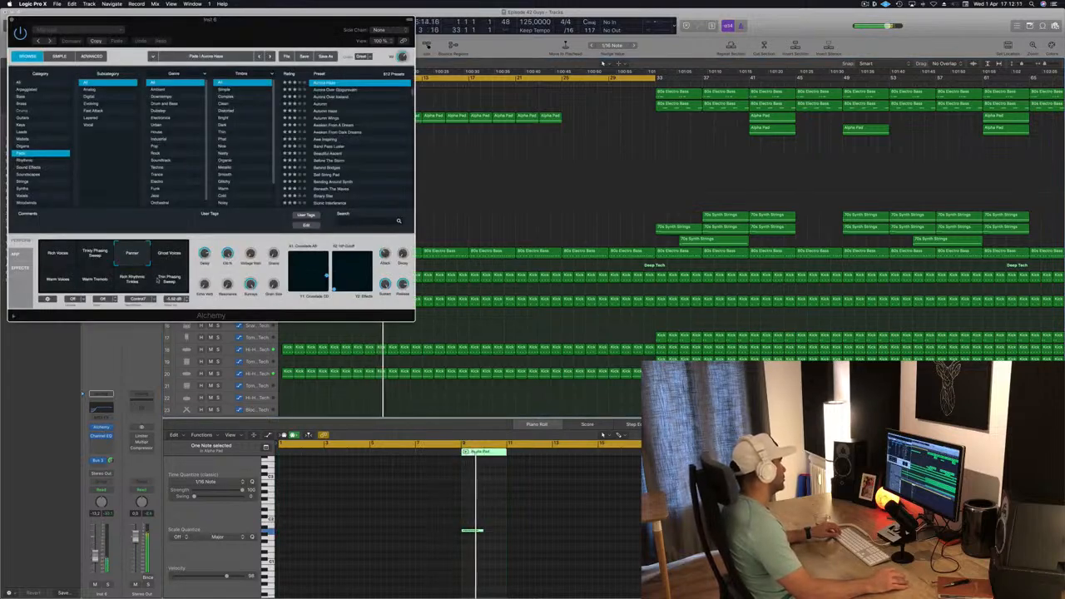
pyautogui.click(169, 279)
pyautogui.moveTo(394, 49); pyautogui.dragTo(672, 91)
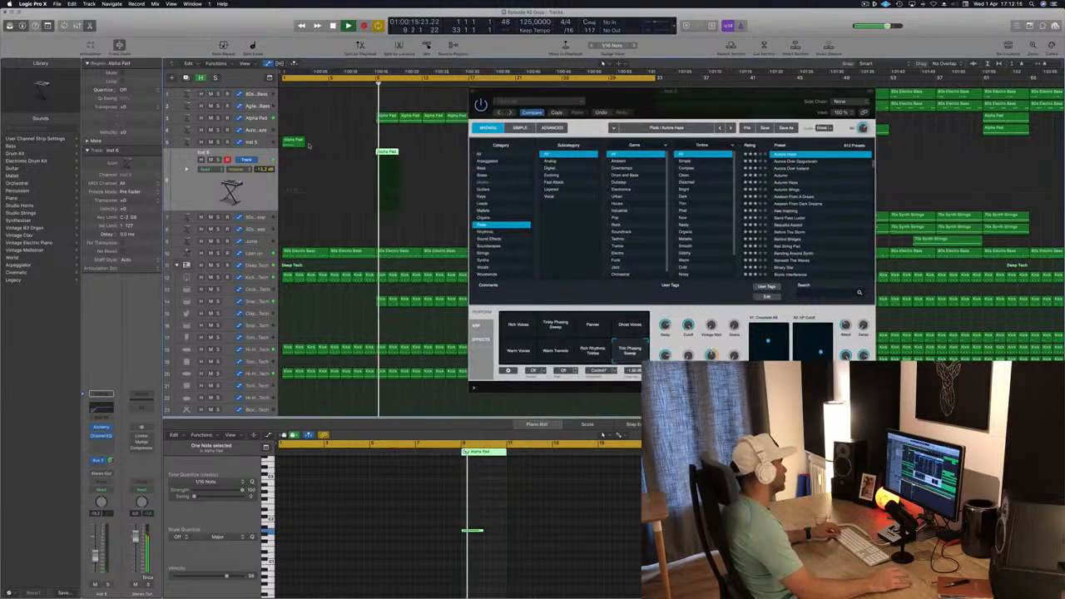
pyautogui.moveTo(495, 100); pyautogui.dragTo(342, 220)
pyautogui.click(447, 471)
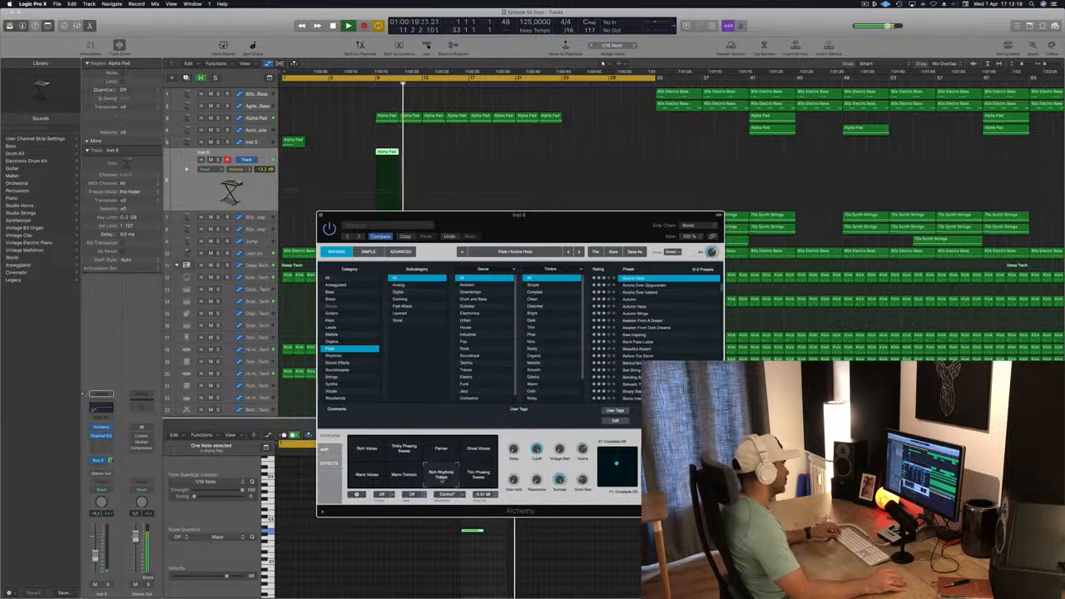
pyautogui.click(375, 84)
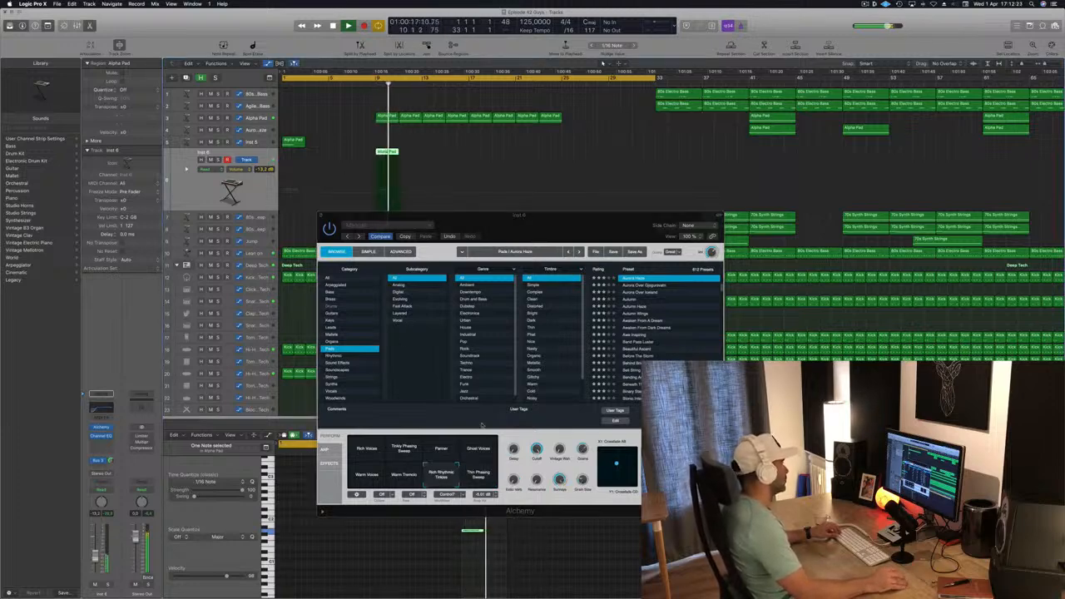
pyautogui.click(400, 475)
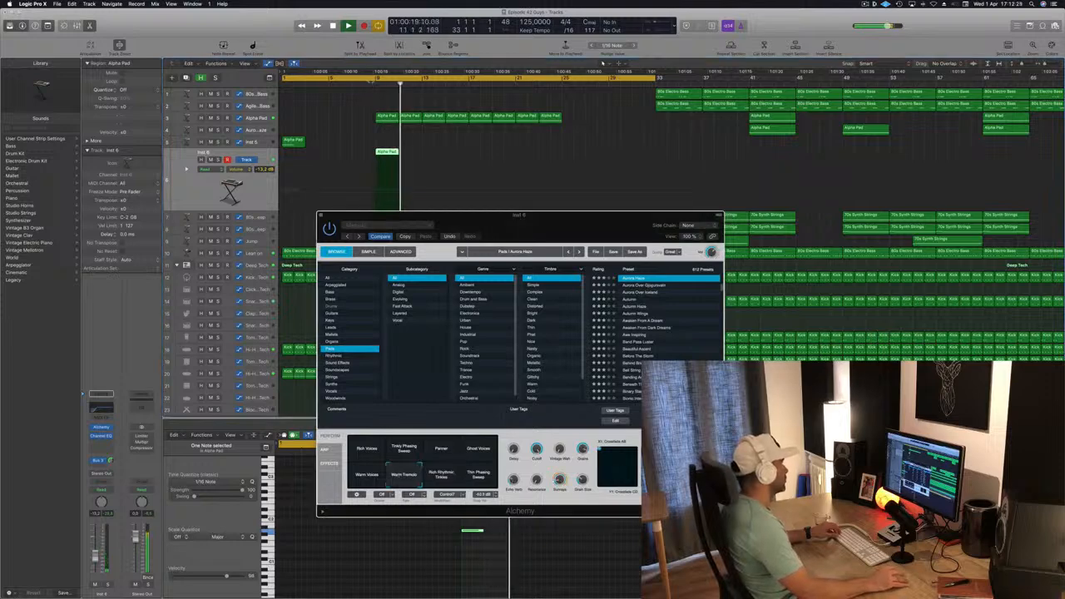
pyautogui.click(376, 76)
pyautogui.click(487, 484)
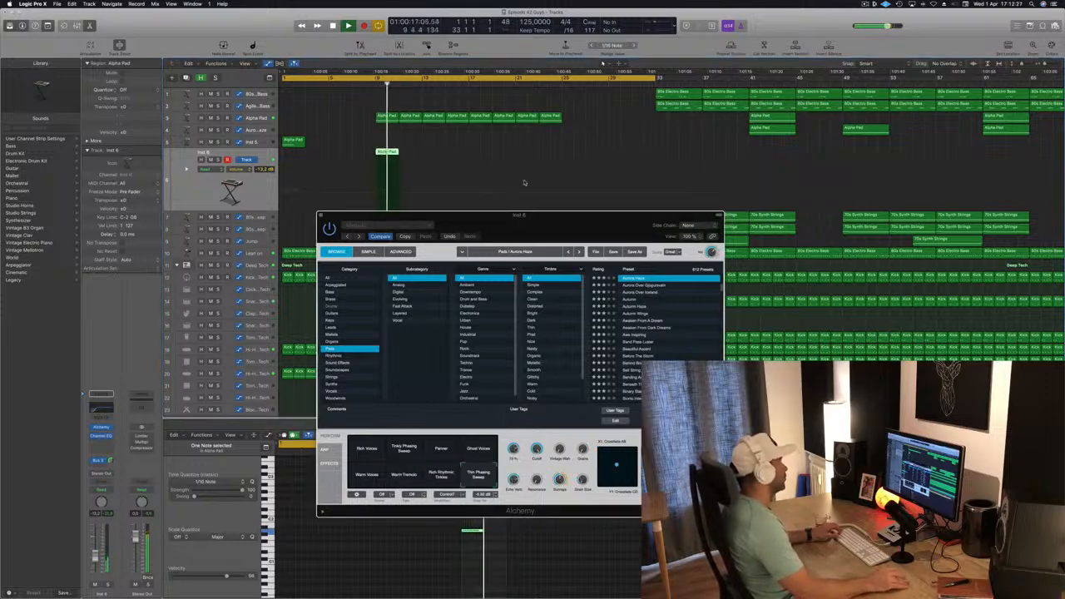
pyautogui.click(374, 83)
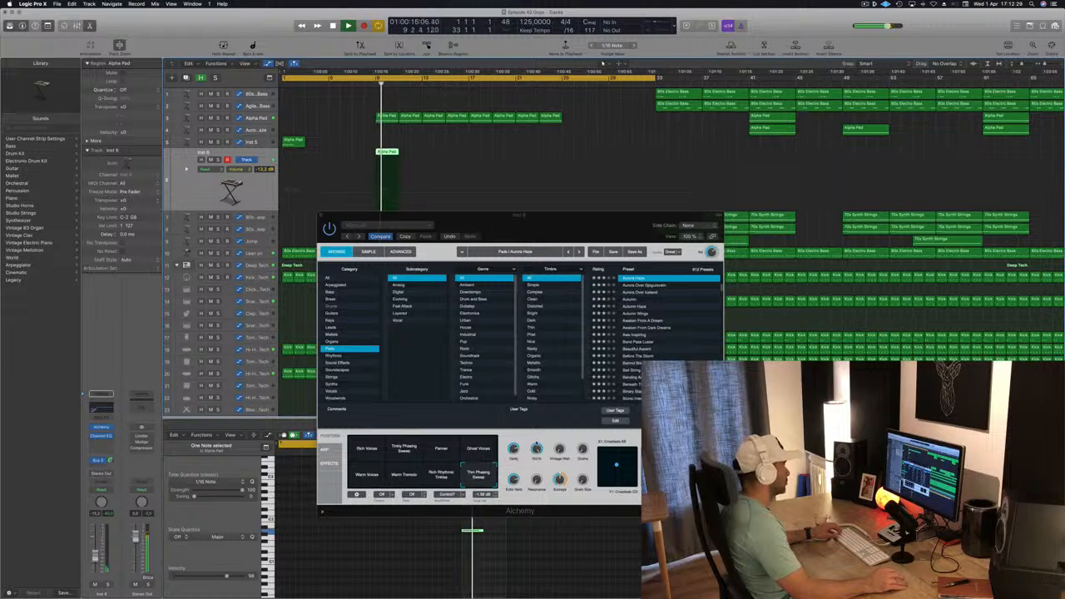
pyautogui.click(320, 217)
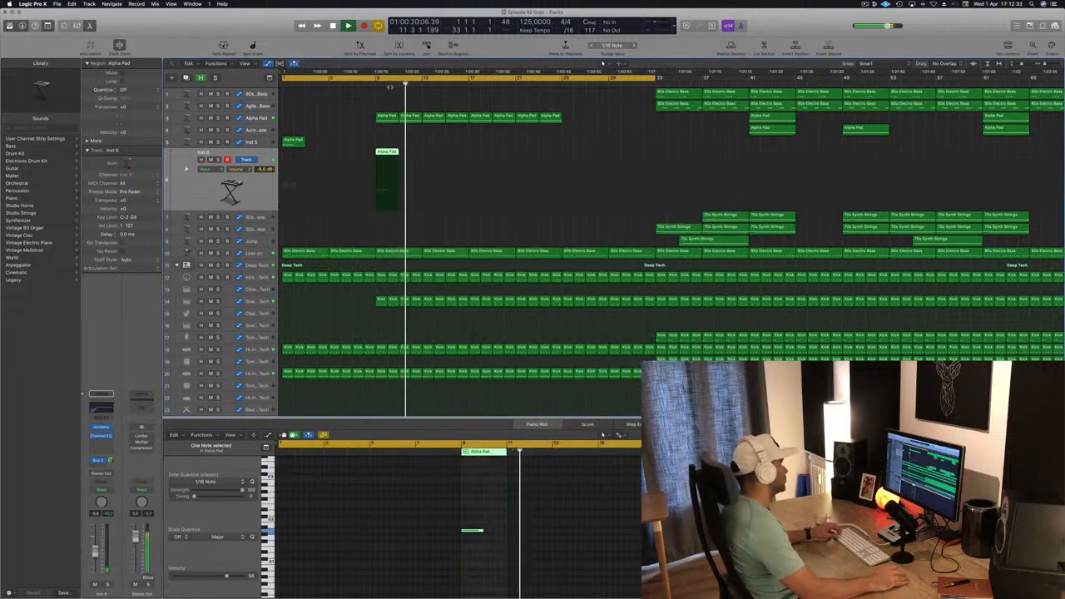
# - Play back the intro, zooming in and out on the Lean on and kick regions to listen closely
pyautogui.click(376, 84)
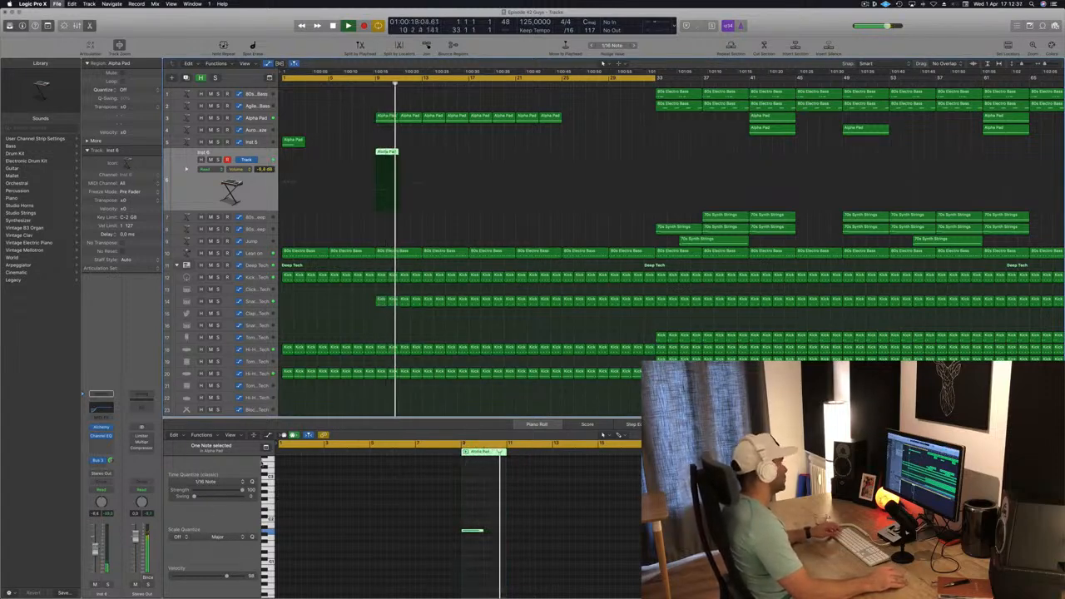
pyautogui.scroll(-3, 316, 236)
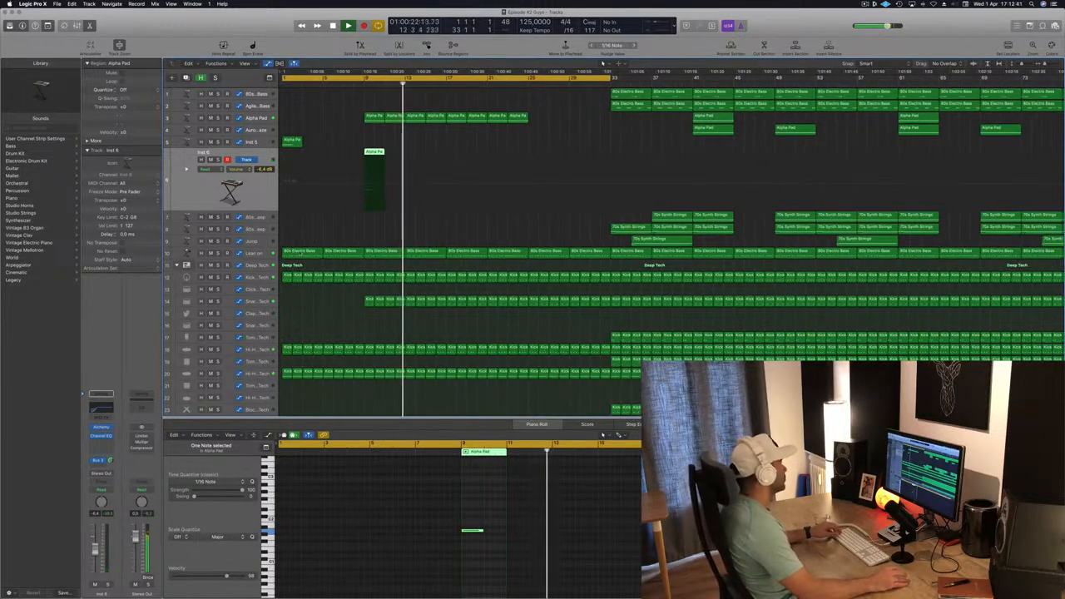
pyautogui.click(255, 253)
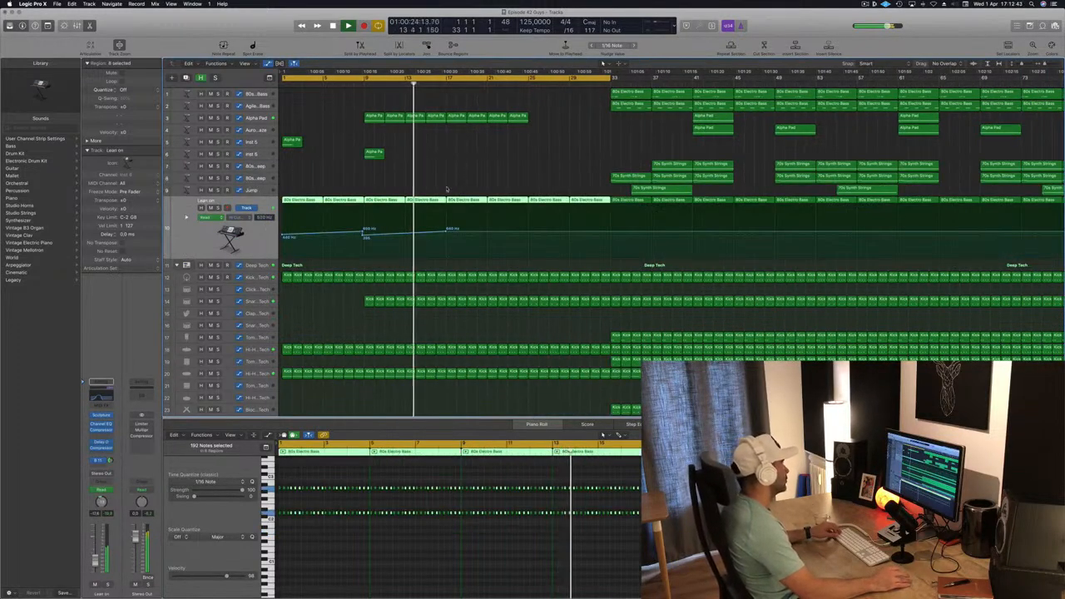
pyautogui.click(442, 281)
pyautogui.press('super+Right')
pyautogui.press('super+Right')
pyautogui.press('super+Right')
pyautogui.press('super+Right')
pyautogui.press('super+Right')
pyautogui.press('super+Right')
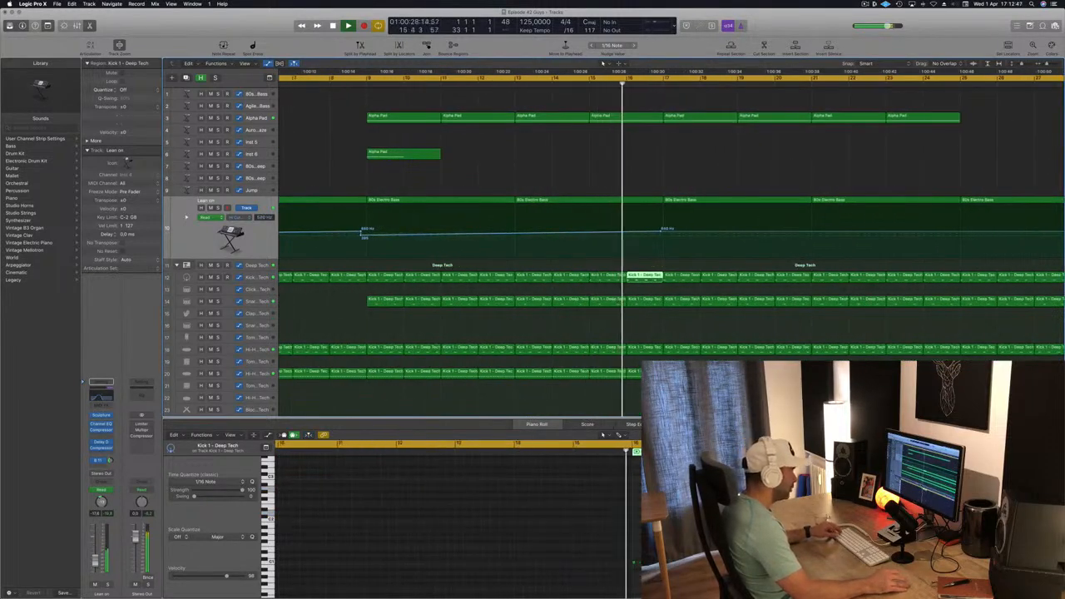
pyautogui.press('space')
pyautogui.click(667, 562)
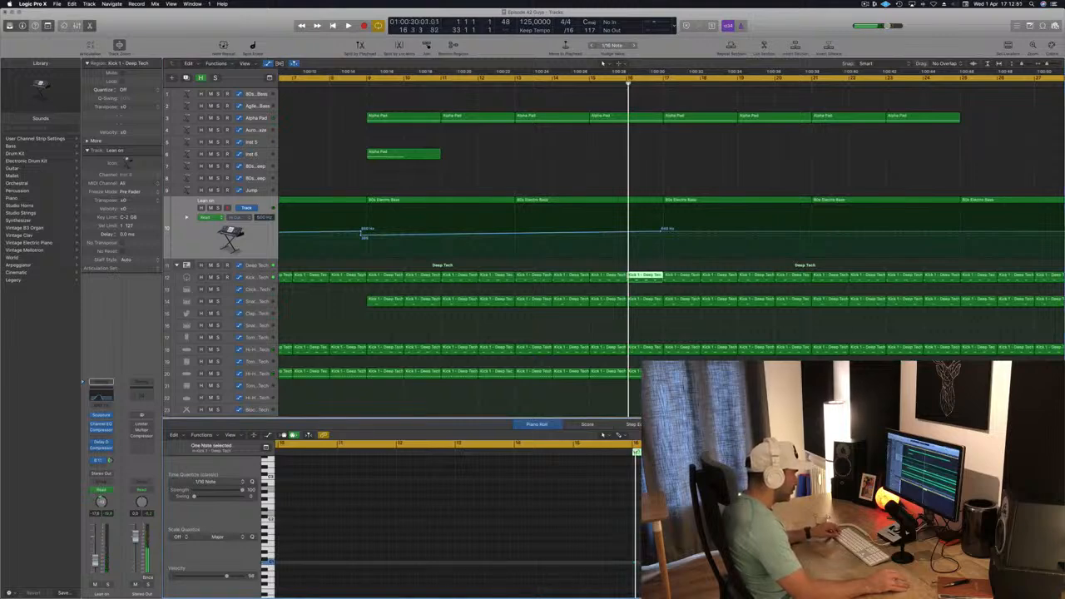
pyautogui.press('super+Right')
pyautogui.press('super+Right')
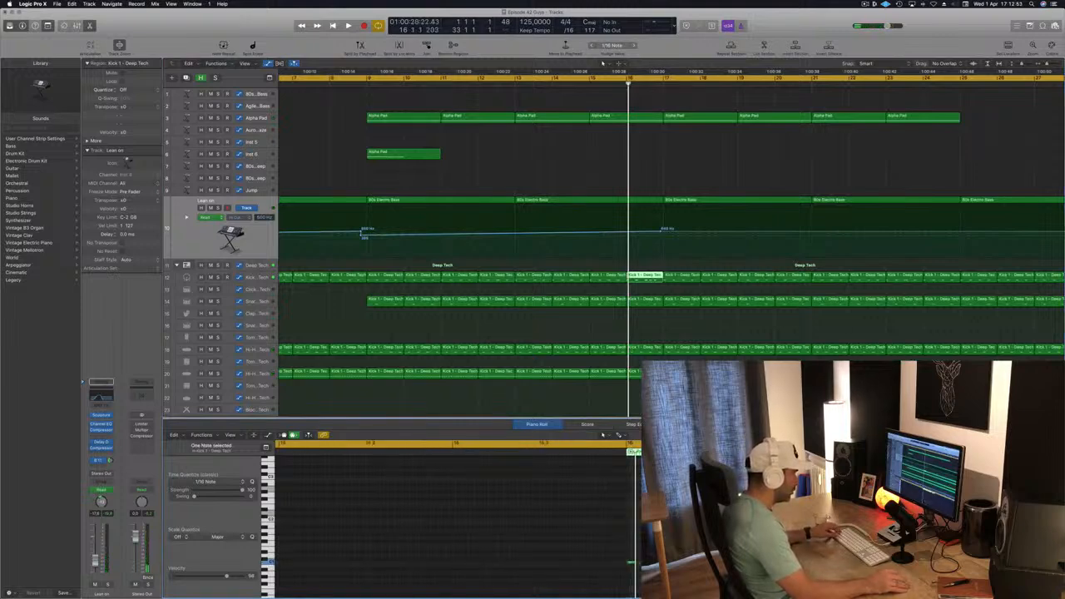
pyautogui.click(771, 562)
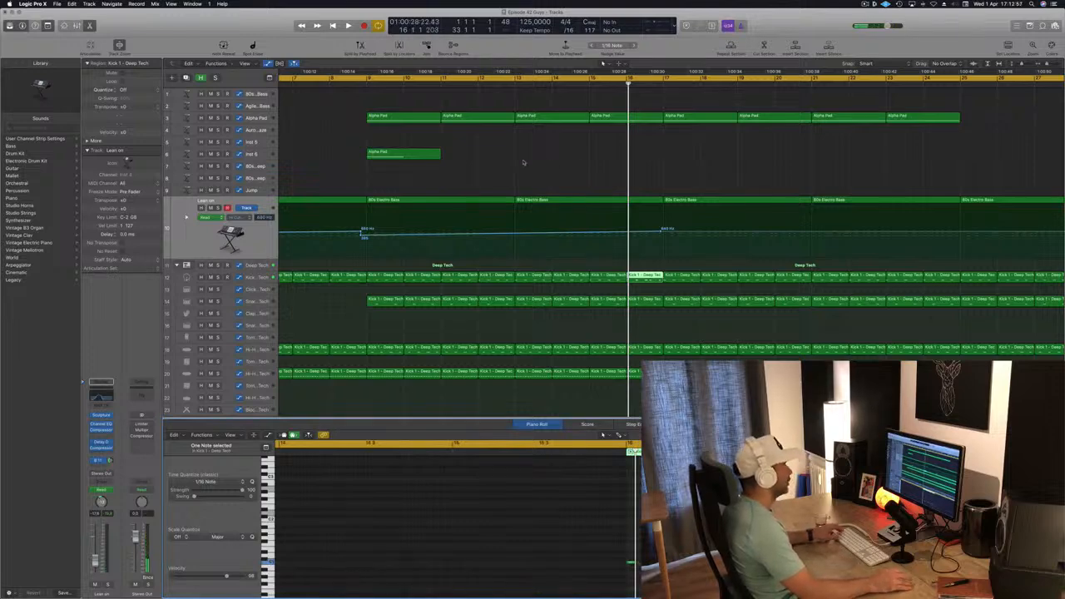
pyautogui.press('space')
pyautogui.click(815, 79)
pyautogui.press('super+Left')
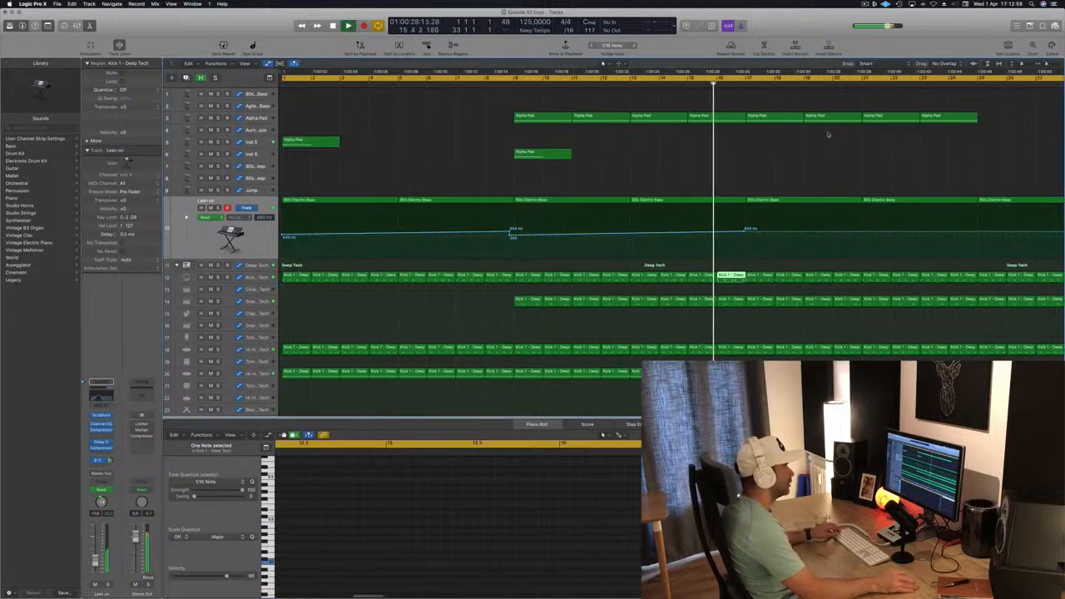
pyautogui.press('super+Left')
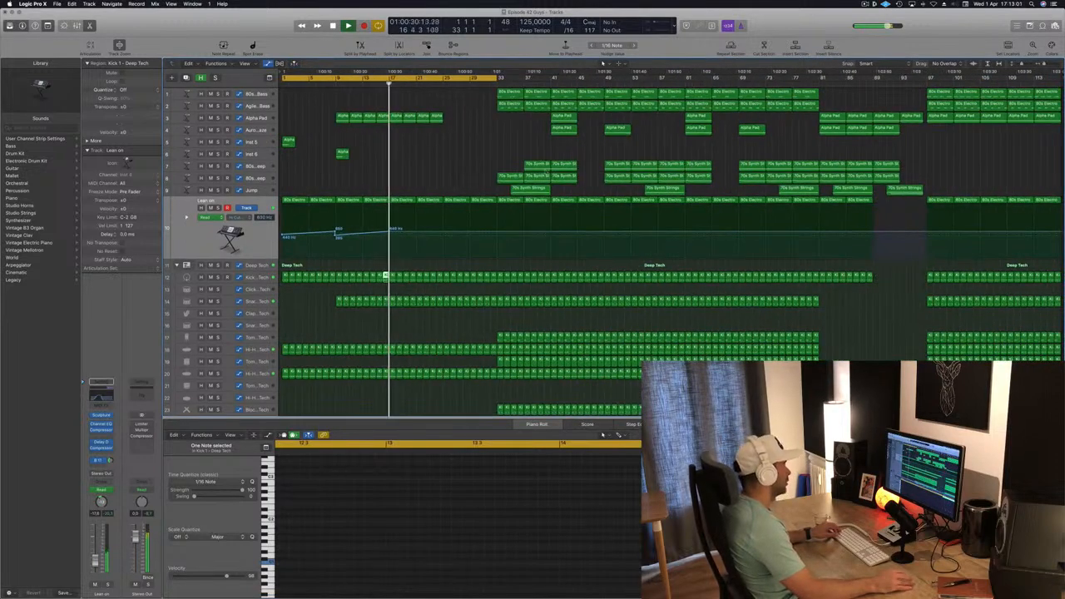
pyautogui.hscroll(1, 409, 169)
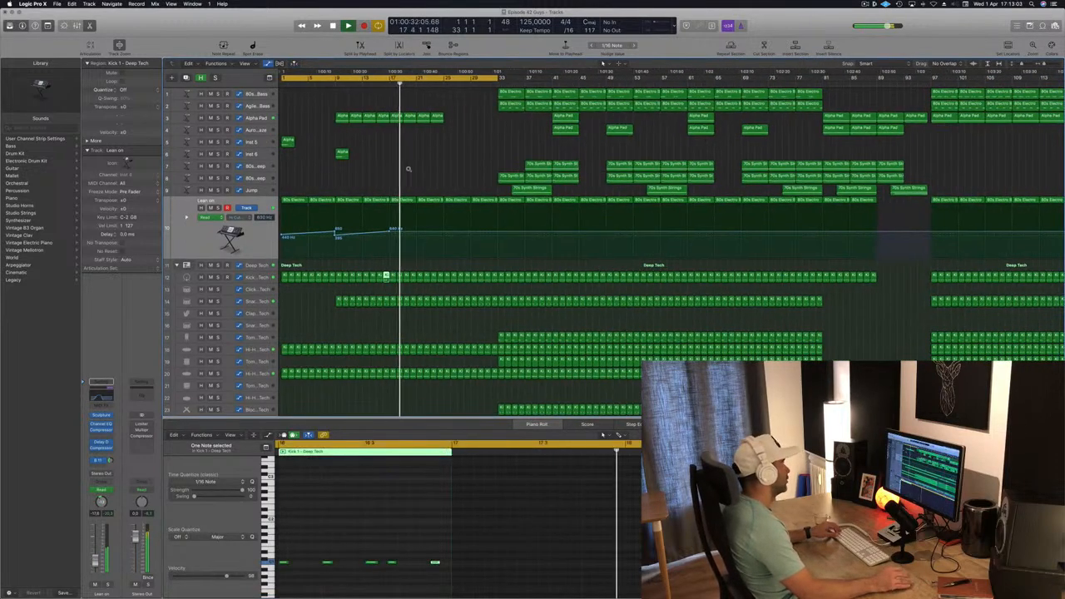
pyautogui.hscroll(5, 407, 166)
pyautogui.hscroll(-4, 392, 164)
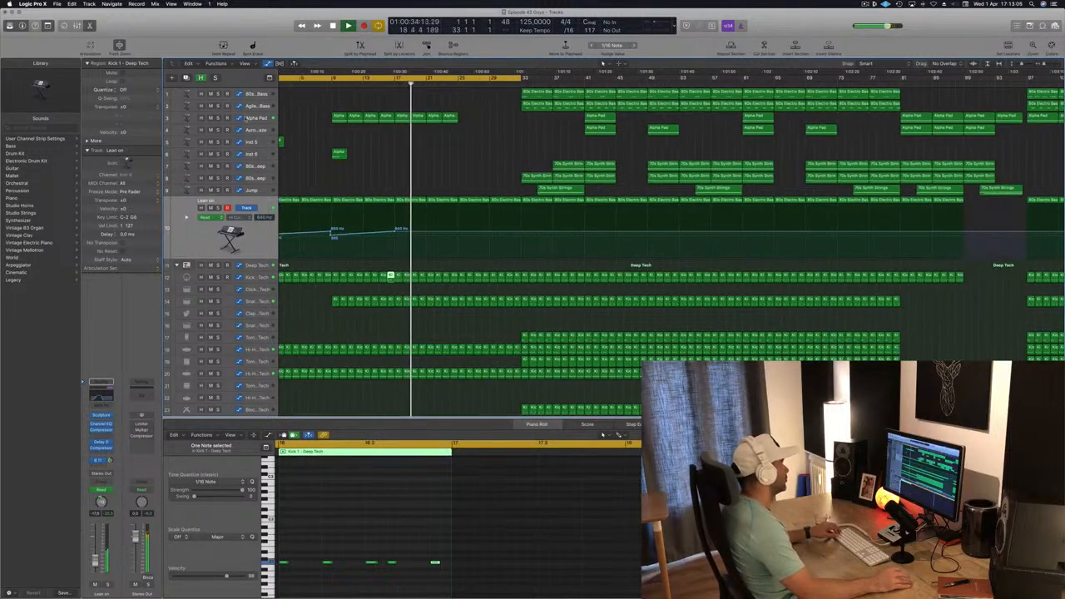
# - Copy the Alpha Pad region on the Inst 5 track from the start to bar 17
pyautogui.click(247, 118)
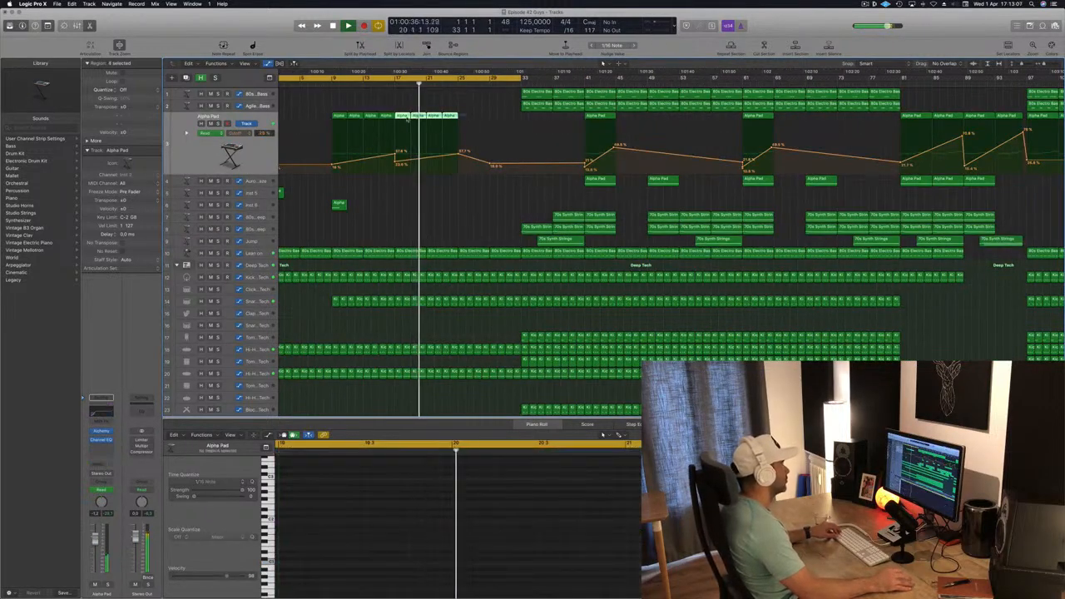
pyautogui.moveTo(407, 120); pyautogui.dragTo(467, 124)
pyautogui.hscroll(-2, 414, 167)
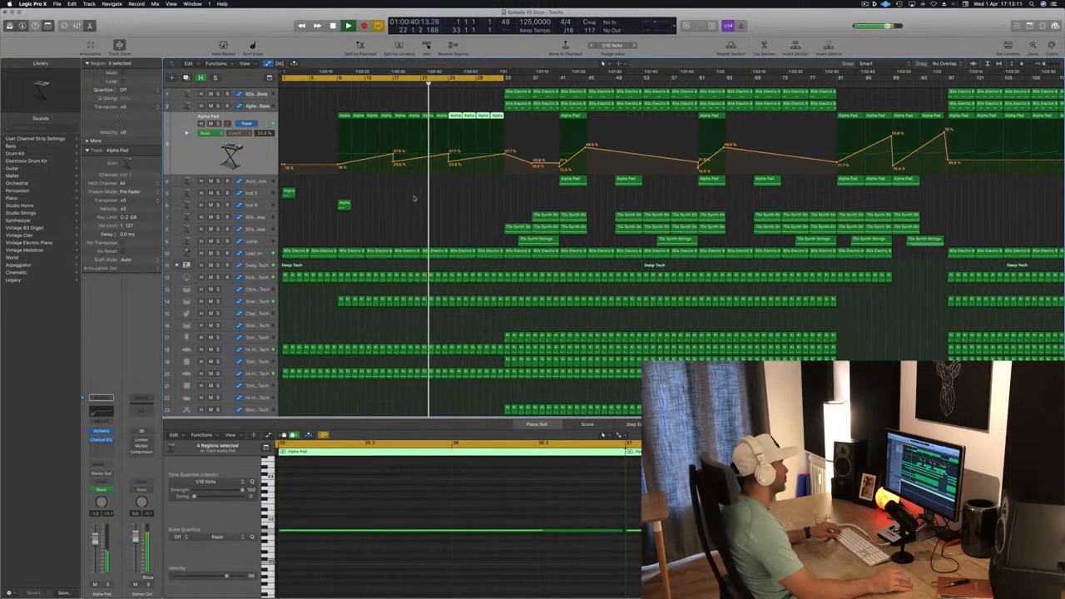
pyautogui.hscroll(-1, 413, 196)
pyautogui.click(289, 192)
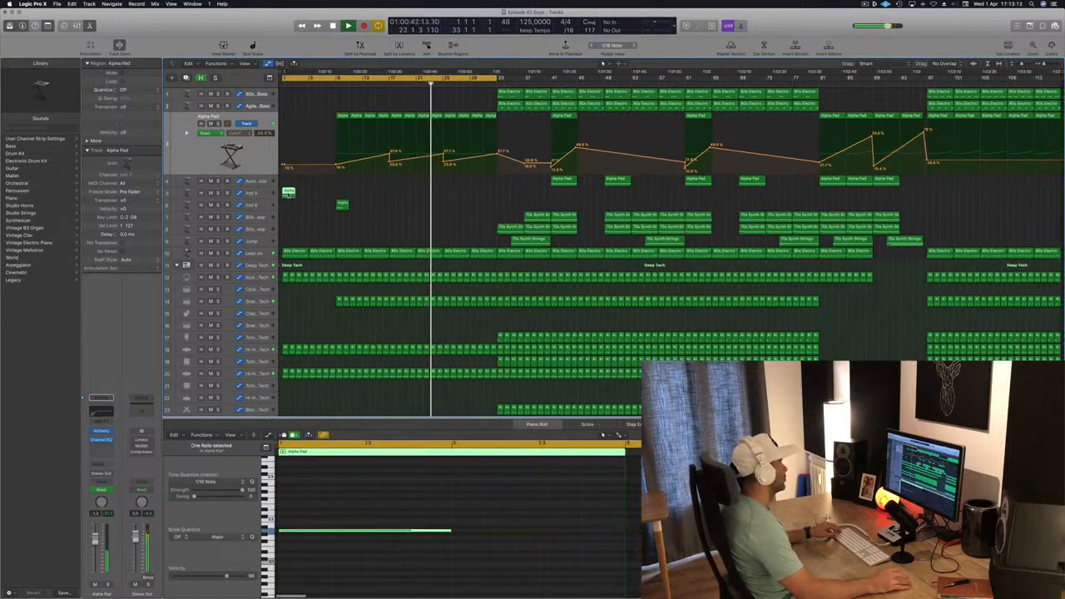
pyautogui.moveTo(291, 197); pyautogui.dragTo(427, 204)
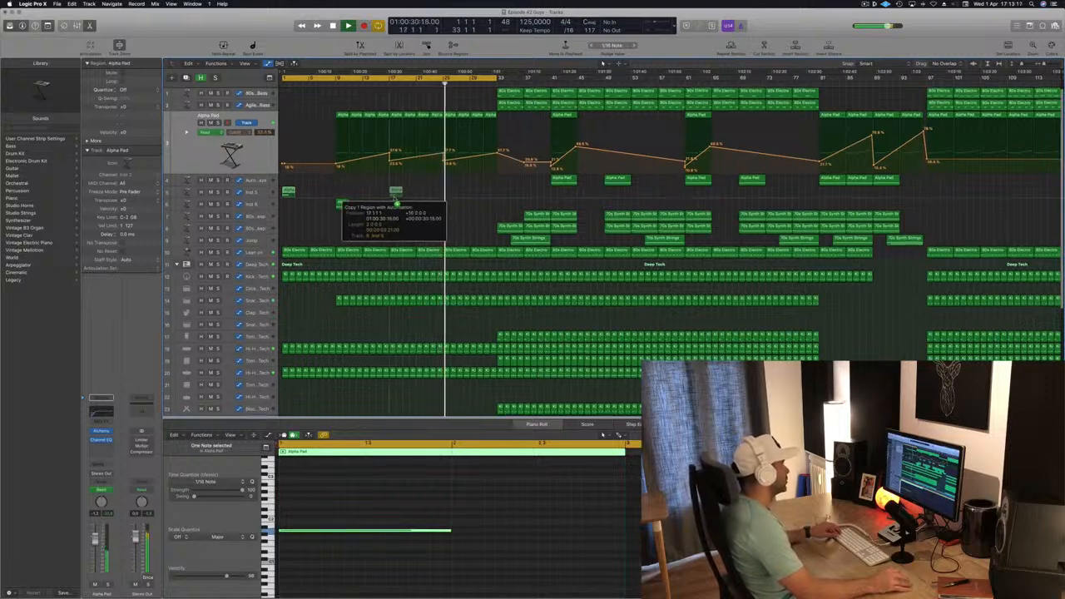
# - Copy the Inst 6 pad region from bar 9 to bar 25 and play it back
pyautogui.click(368, 85)
pyautogui.hscroll(5, 419, 205)
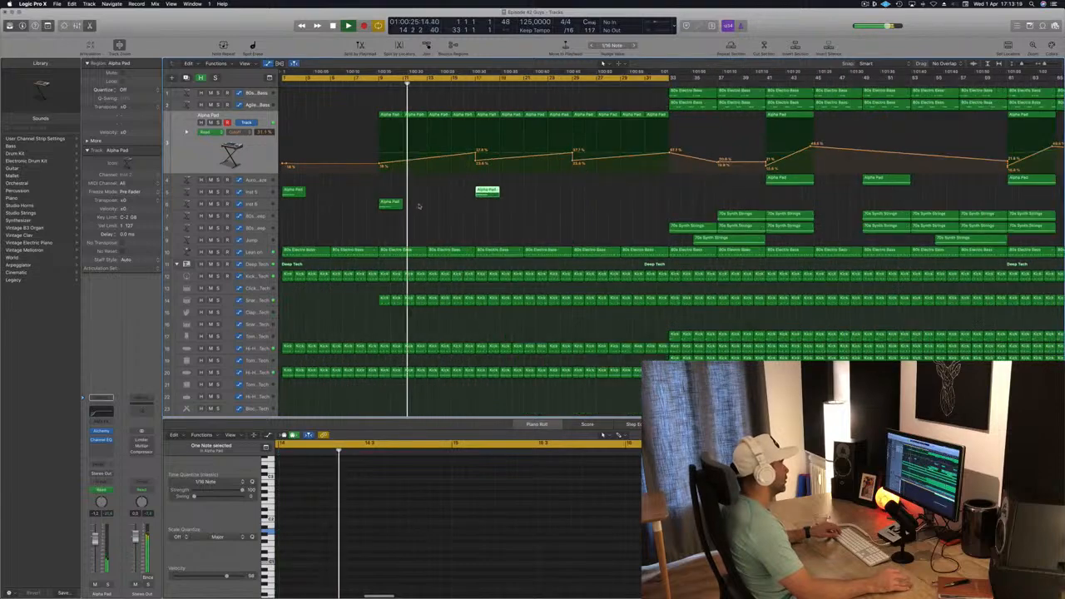
pyautogui.hscroll(-5, 418, 206)
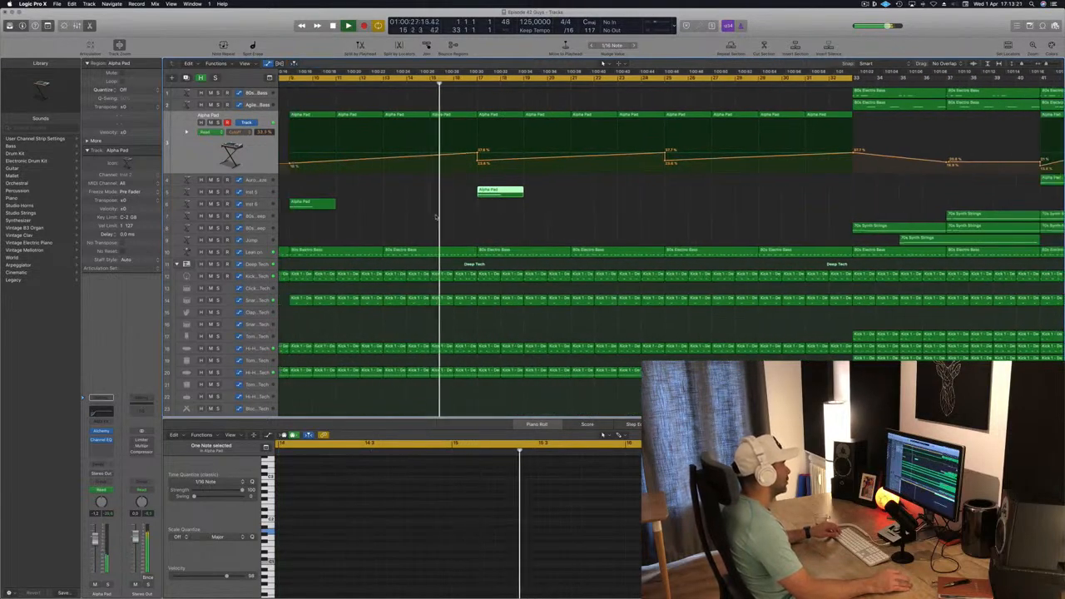
pyautogui.hscroll(-5, 435, 216)
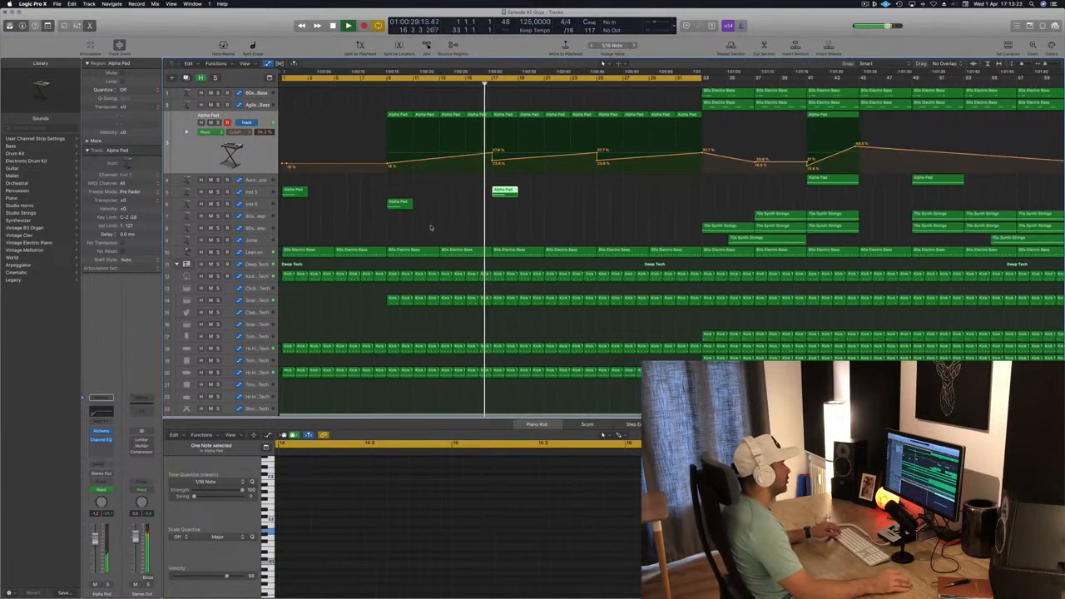
pyautogui.hscroll(-5, 430, 227)
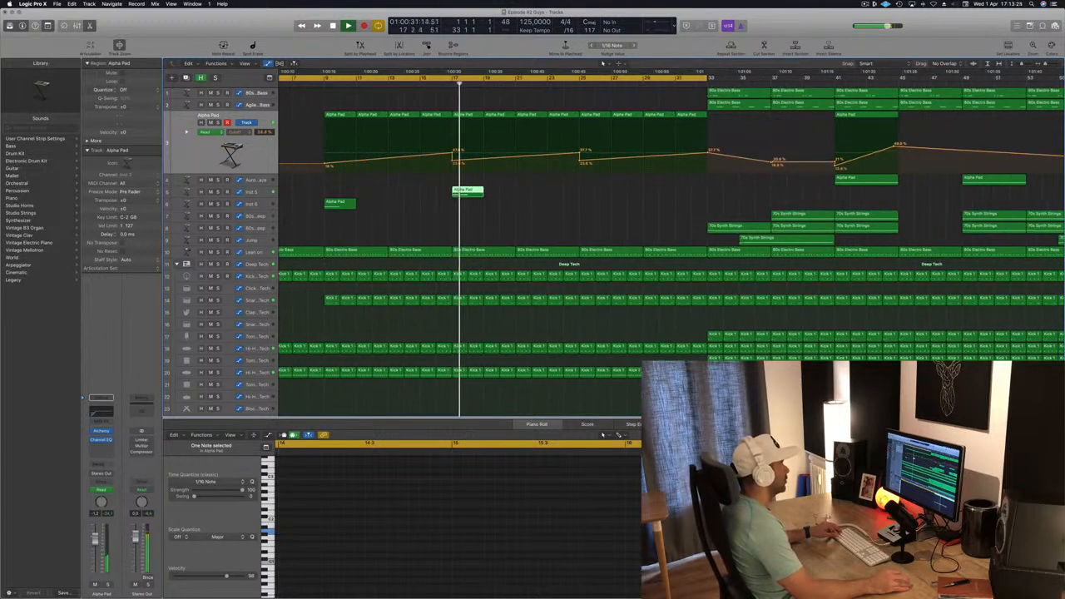
pyautogui.click(437, 213)
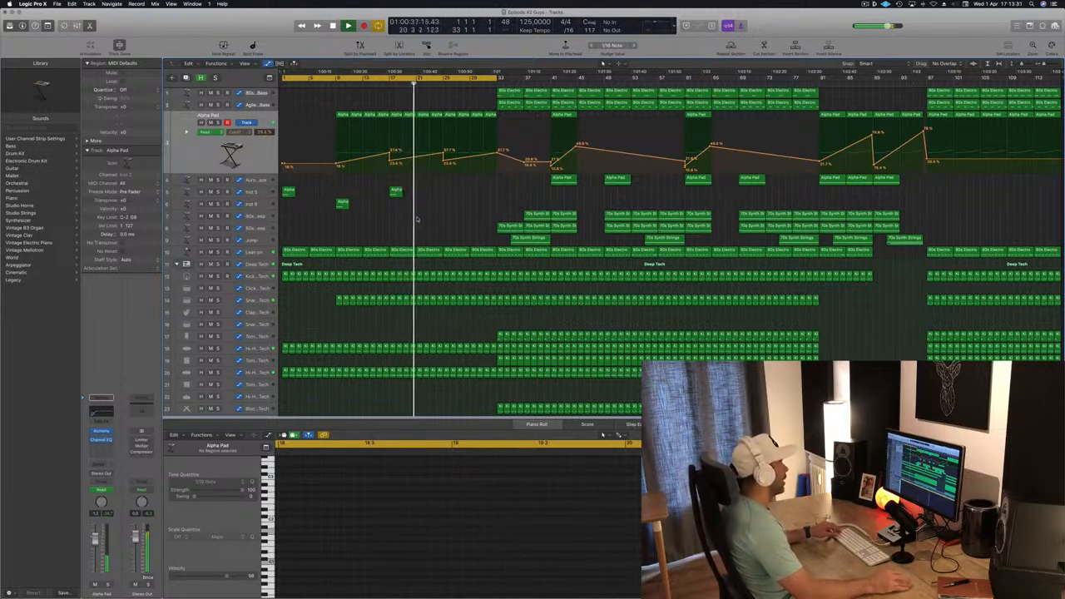
pyautogui.moveTo(344, 204); pyautogui.dragTo(449, 214)
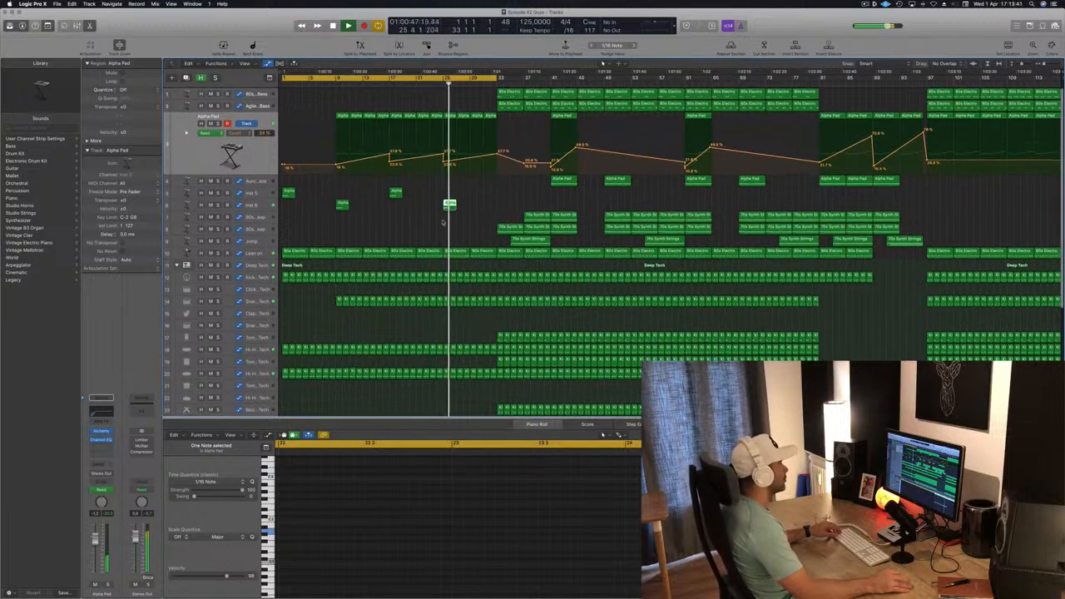
pyautogui.click(480, 213)
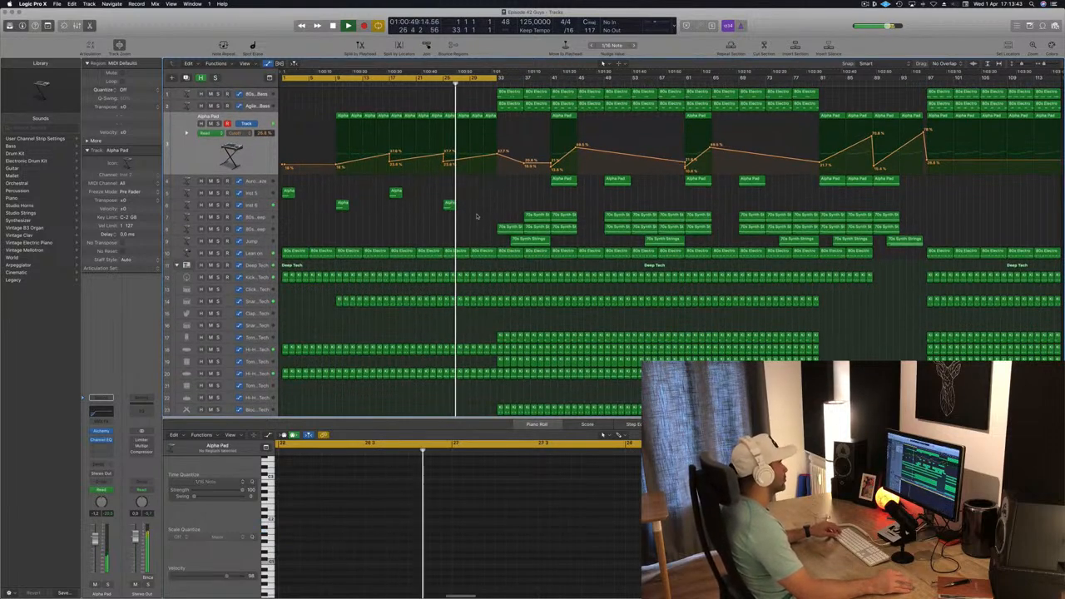
pyautogui.press('space')
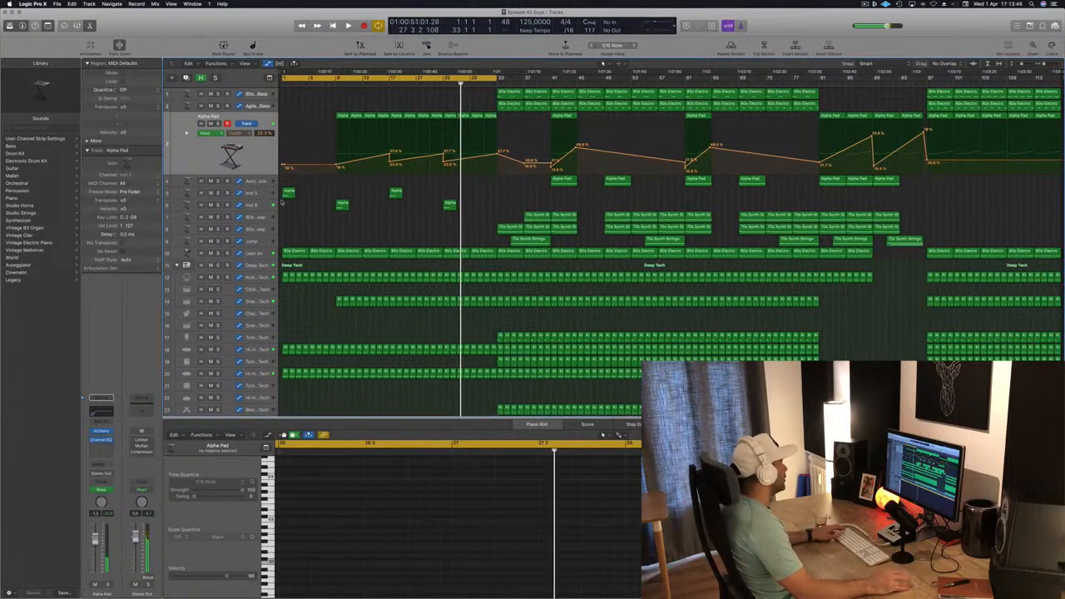
# - Select the Inst 6 track and switch through the side panels to open the Loop Browser
pyautogui.click(255, 205)
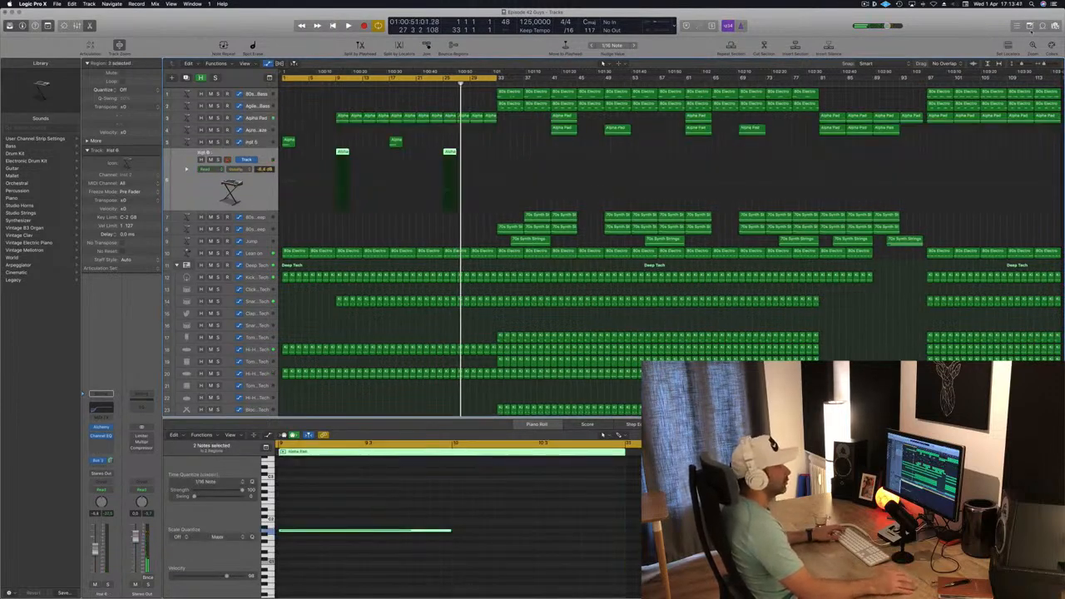
pyautogui.click(1030, 26)
pyautogui.click(1043, 26)
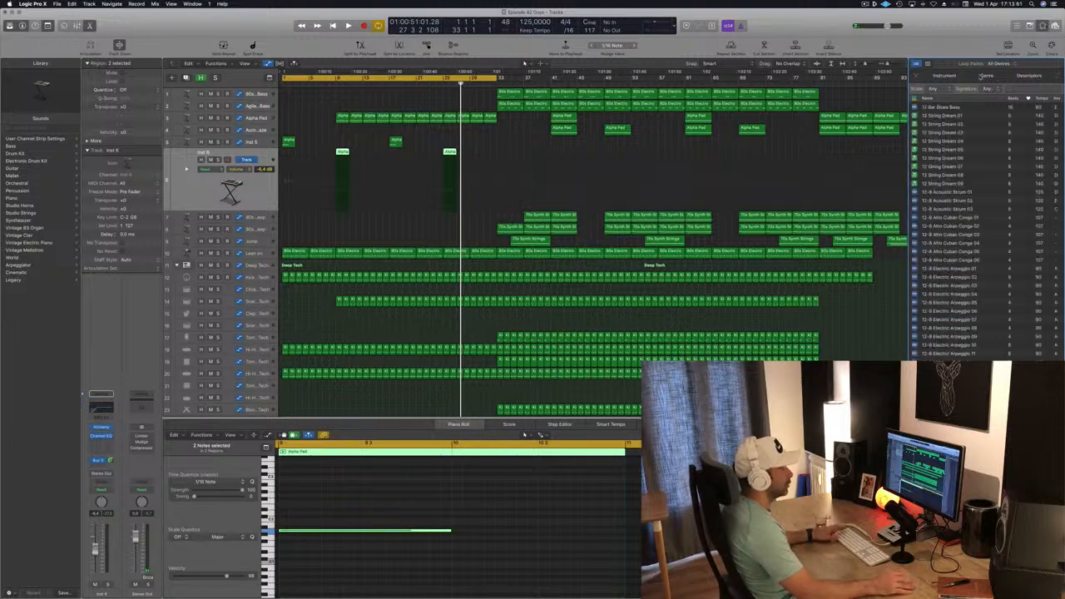
pyautogui.click(927, 66)
pyautogui.click(1030, 26)
pyautogui.click(1041, 26)
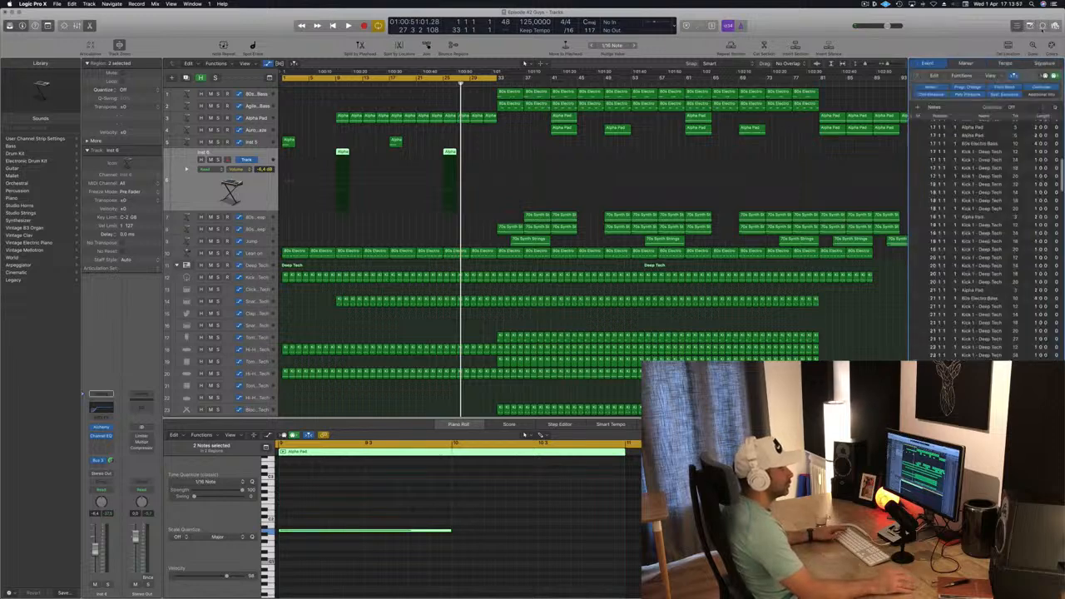
pyautogui.click(1016, 26)
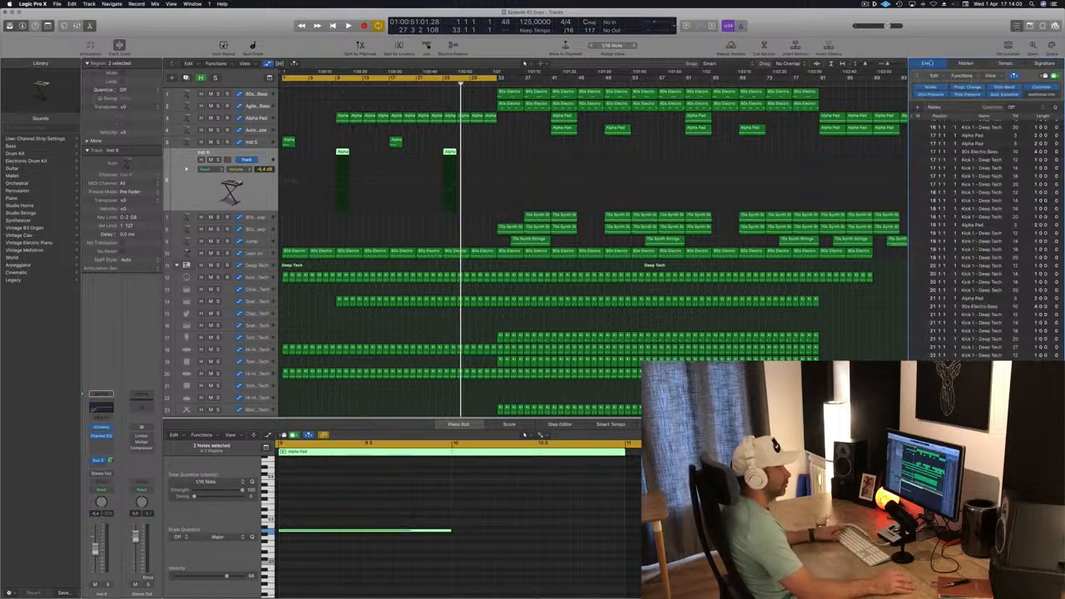
pyautogui.click(1042, 66)
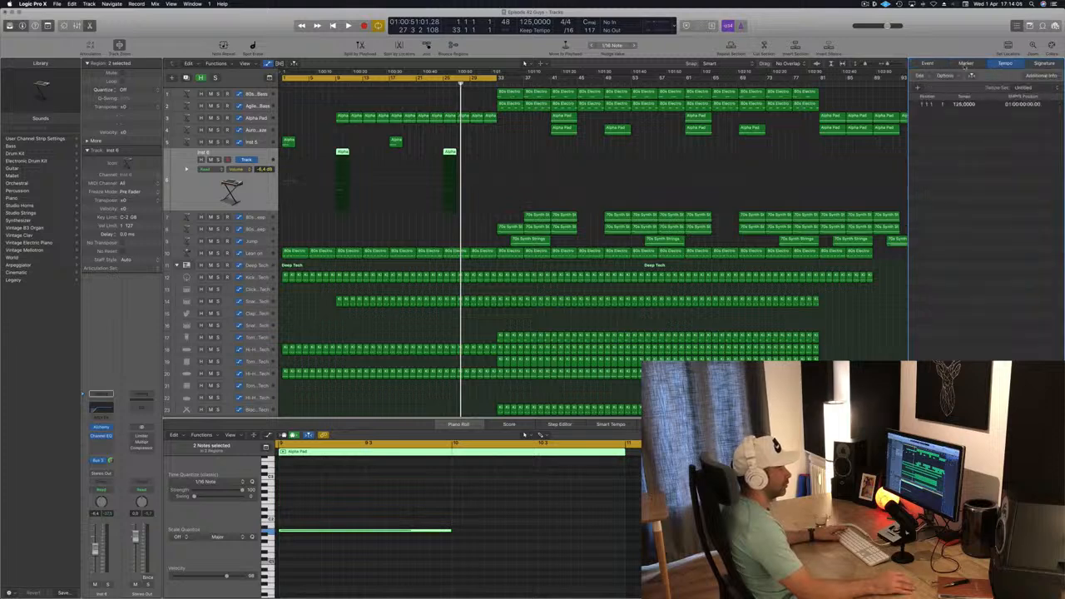
pyautogui.click(929, 64)
pyautogui.click(1055, 25)
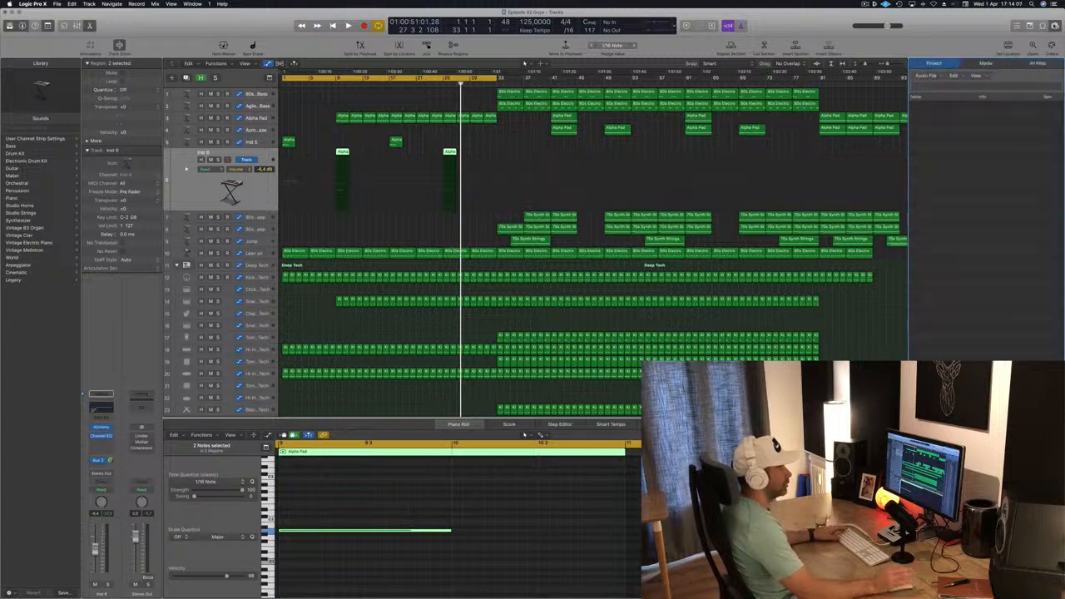
pyautogui.click(1042, 26)
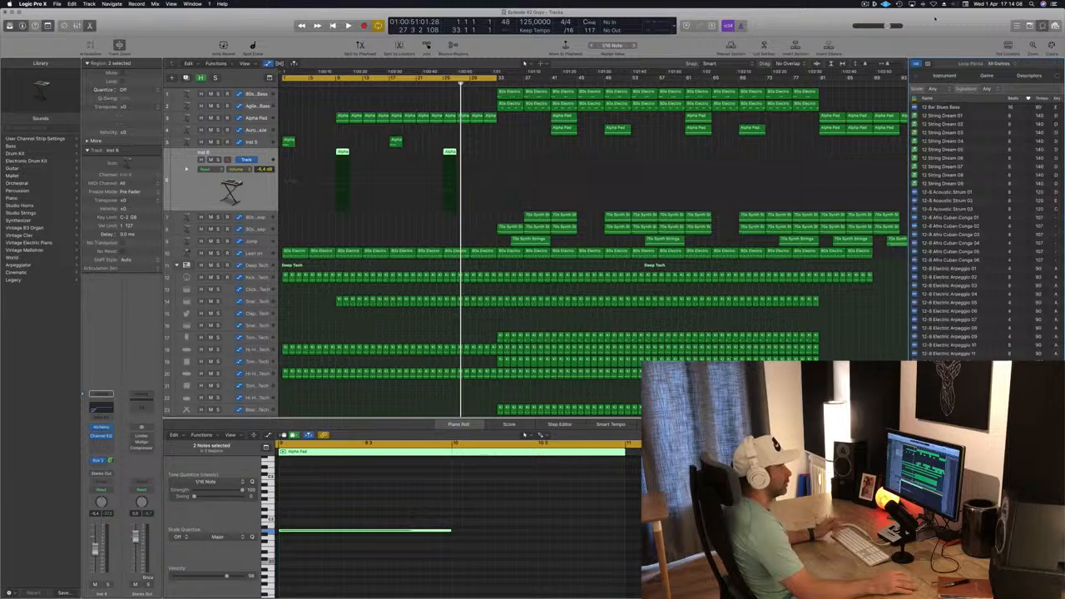
# - Switch the Loop Browser to instrument buttons and filter the loops by Vocals and Sound Effects
pyautogui.click(940, 75)
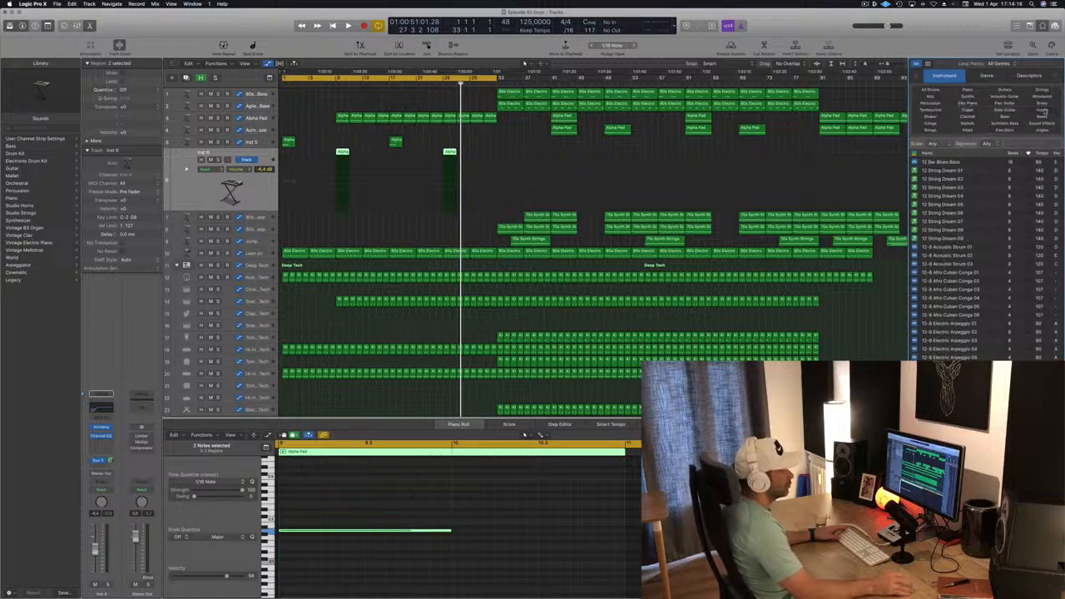
pyautogui.click(1042, 110)
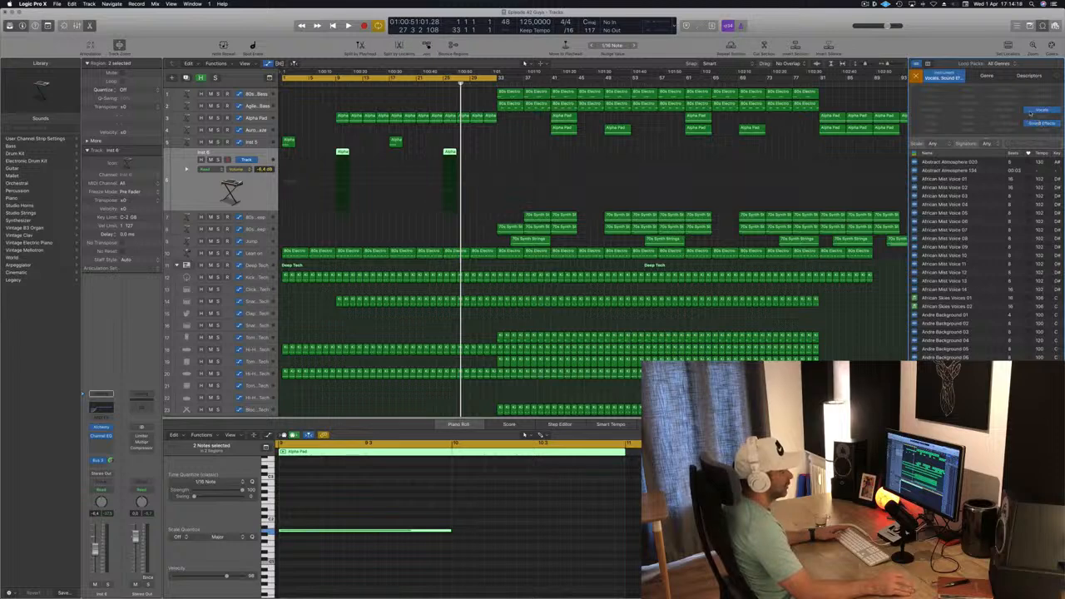
pyautogui.click(1042, 109)
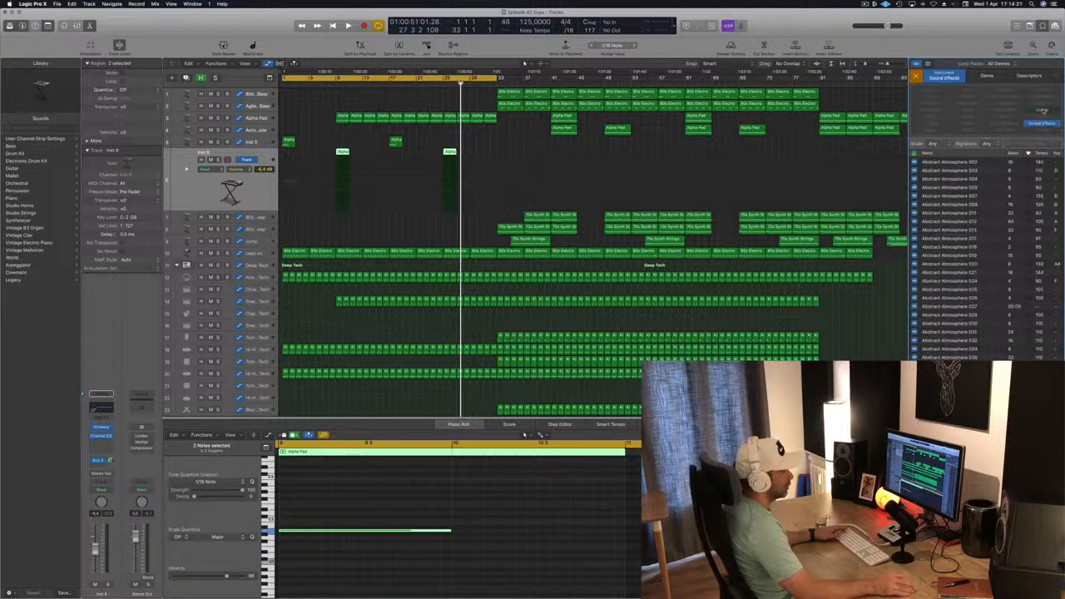
pyautogui.click(1042, 109)
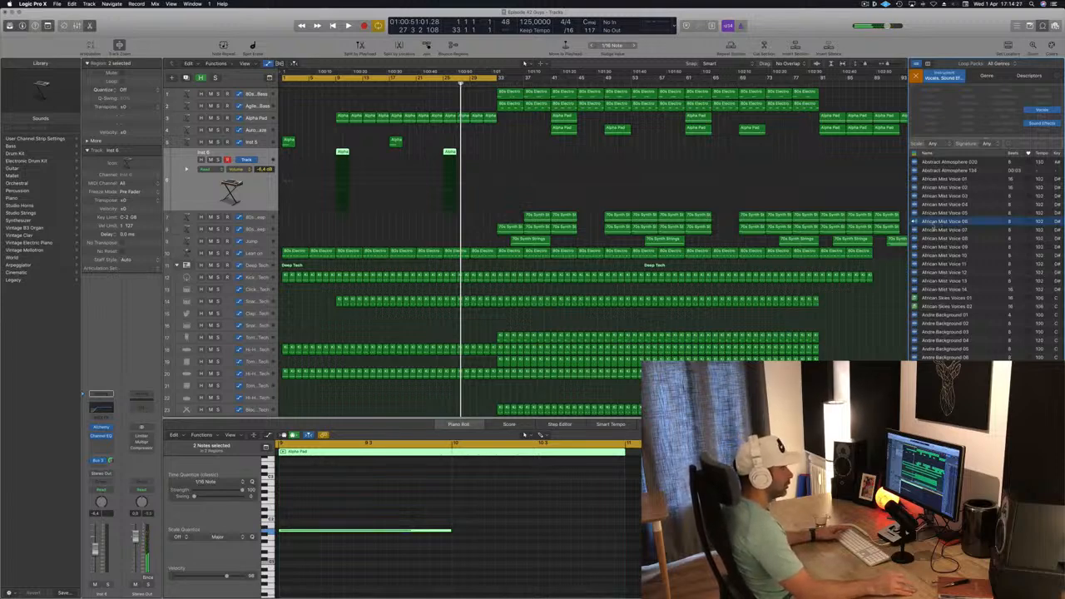
# - Preview atmosphere loops and add Abstract Atmosphere 134 on a new track at bar 9, converting the file's sample rate
pyautogui.click(937, 230)
pyautogui.click(938, 171)
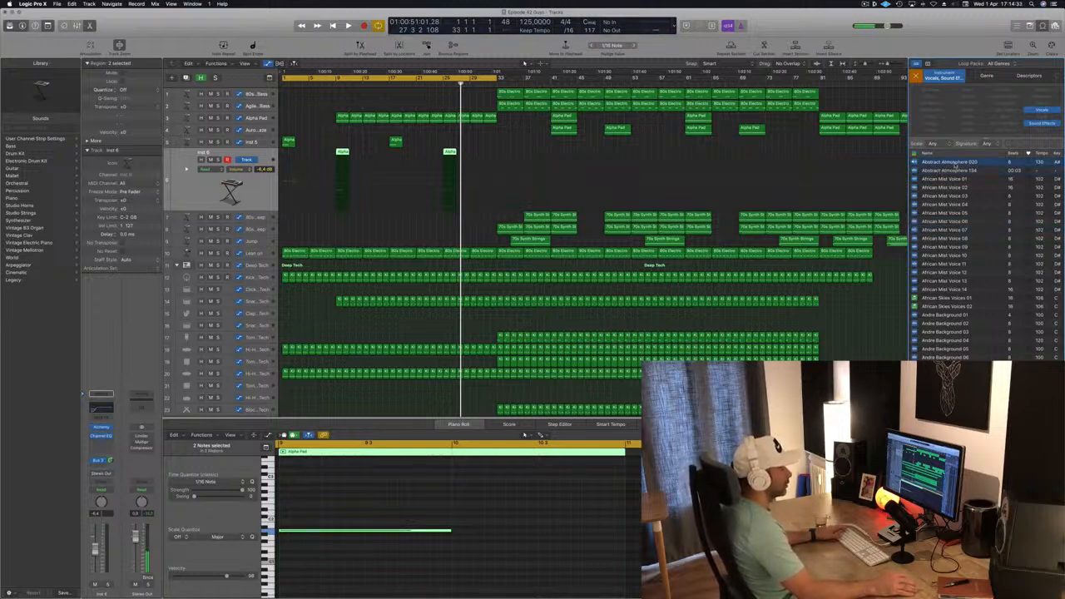
pyautogui.click(957, 171)
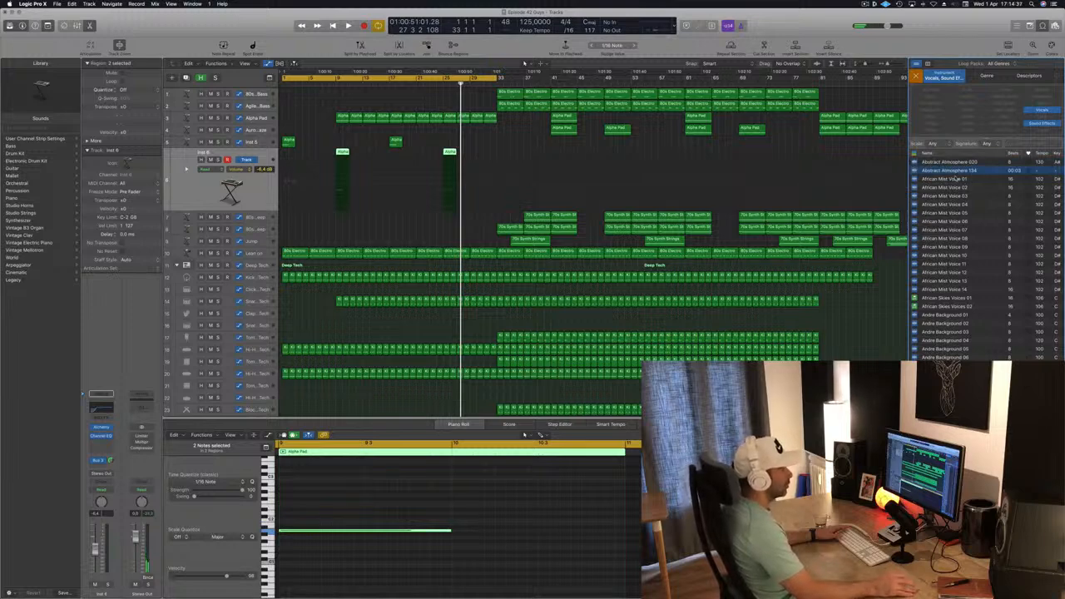
pyautogui.click(956, 178)
pyautogui.click(956, 172)
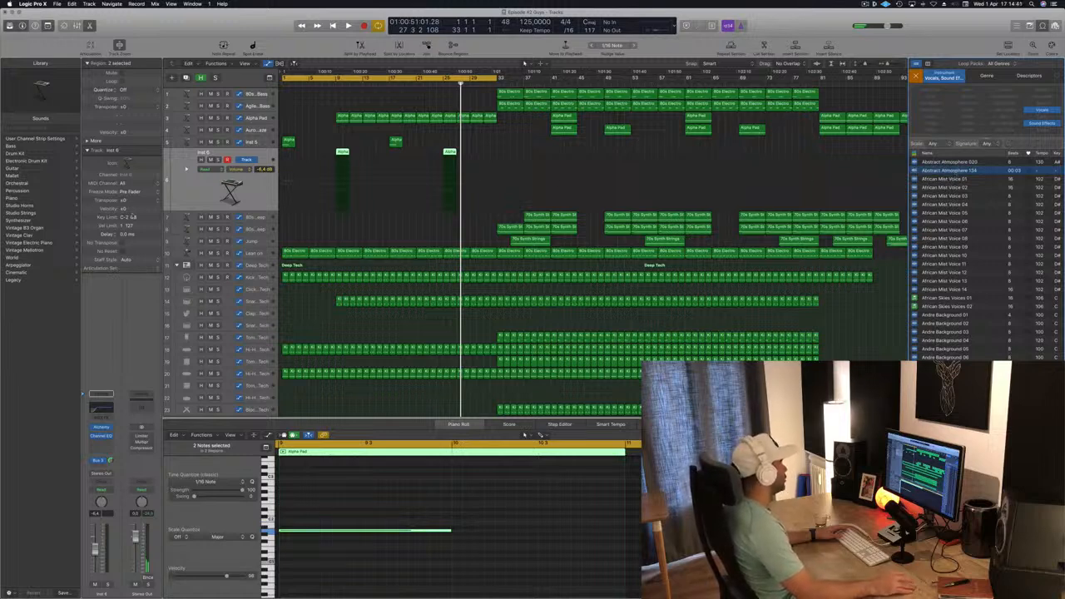
pyautogui.scroll(-10, 712, 225)
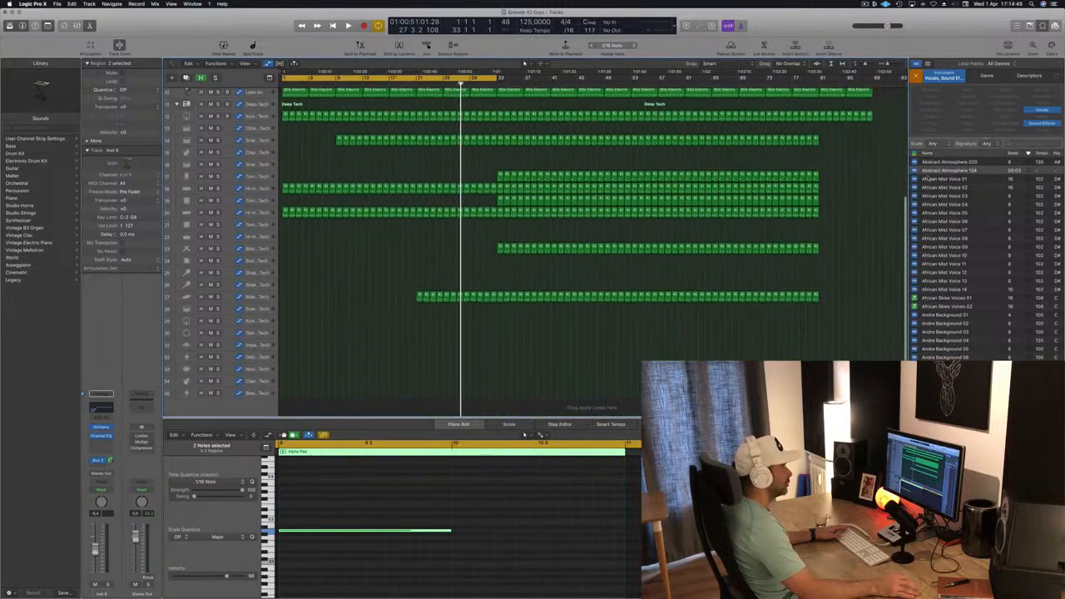
pyautogui.moveTo(943, 170); pyautogui.dragTo(333, 410)
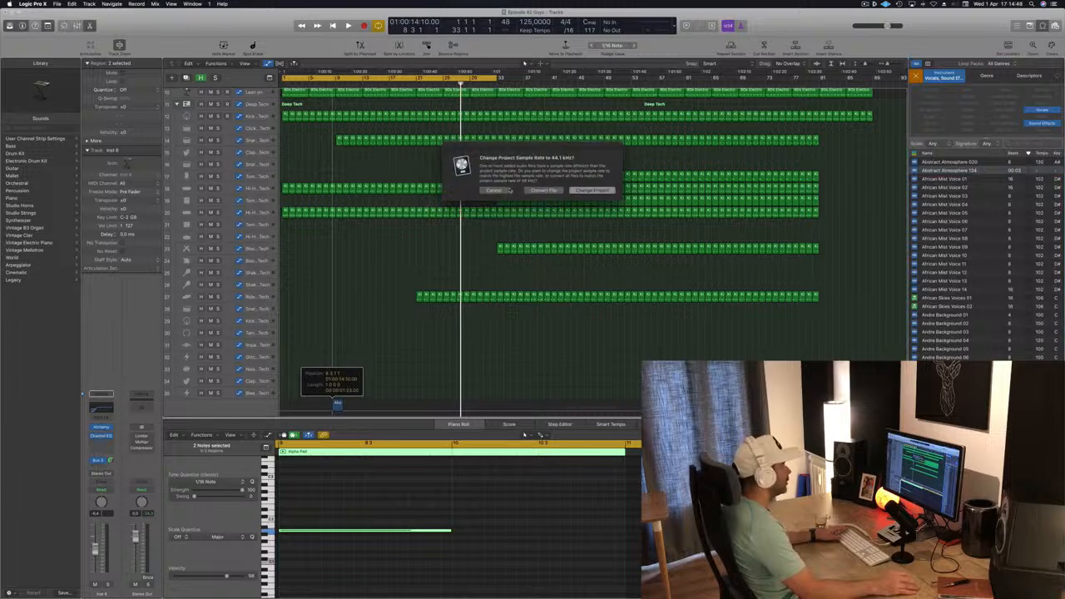
pyautogui.click(553, 192)
# - Browse and preview further vocal and sound-effect loops in the list, then clear the loop filters
pyautogui.scroll(-8, 999, 281)
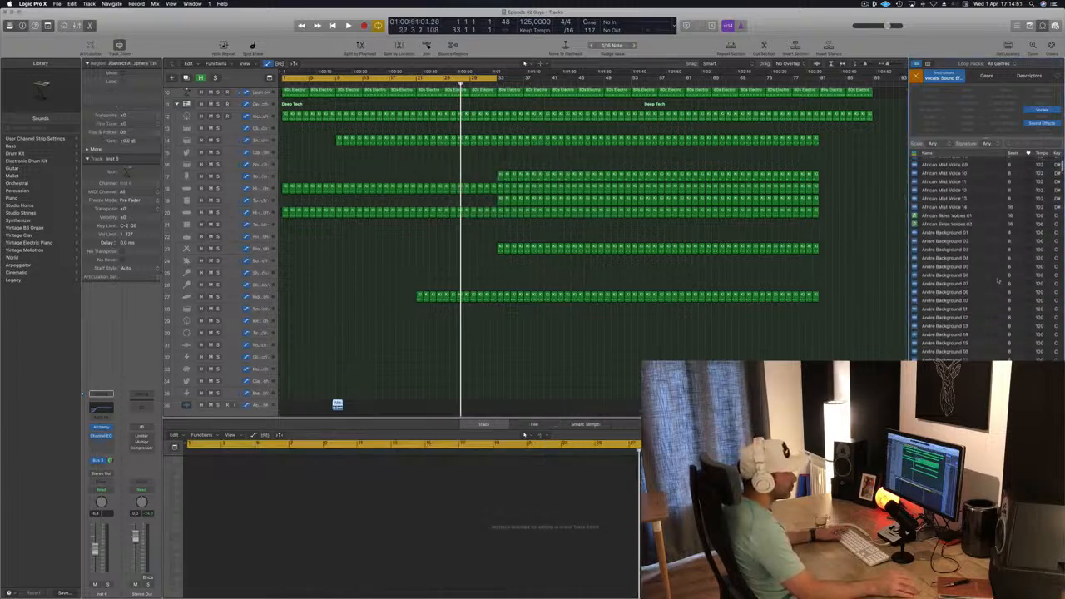
pyautogui.scroll(-6, 997, 281)
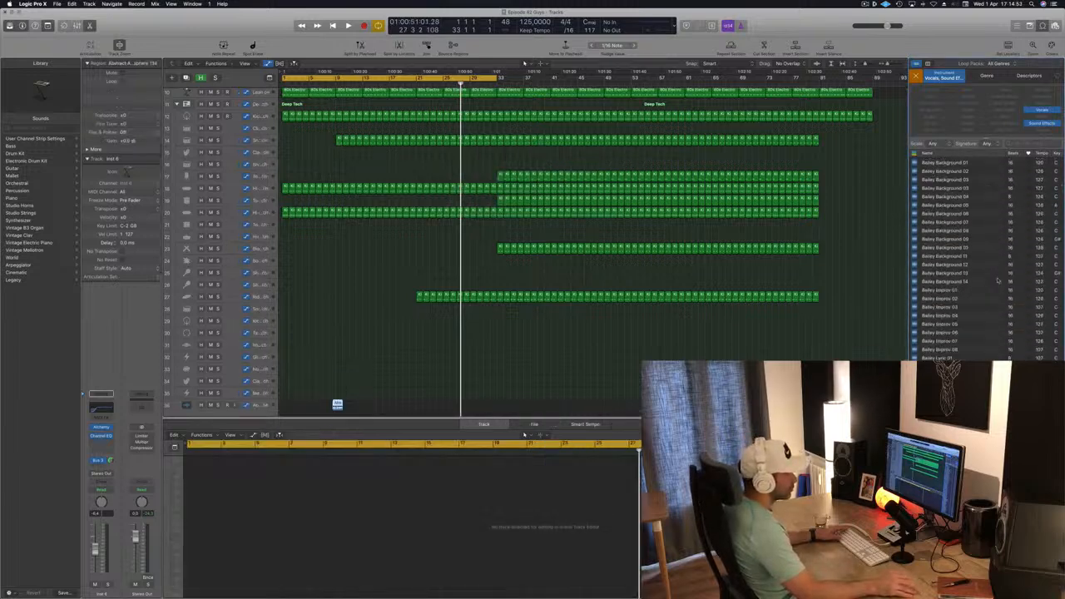
pyautogui.scroll(-5, 997, 281)
pyautogui.scroll(-10, 998, 281)
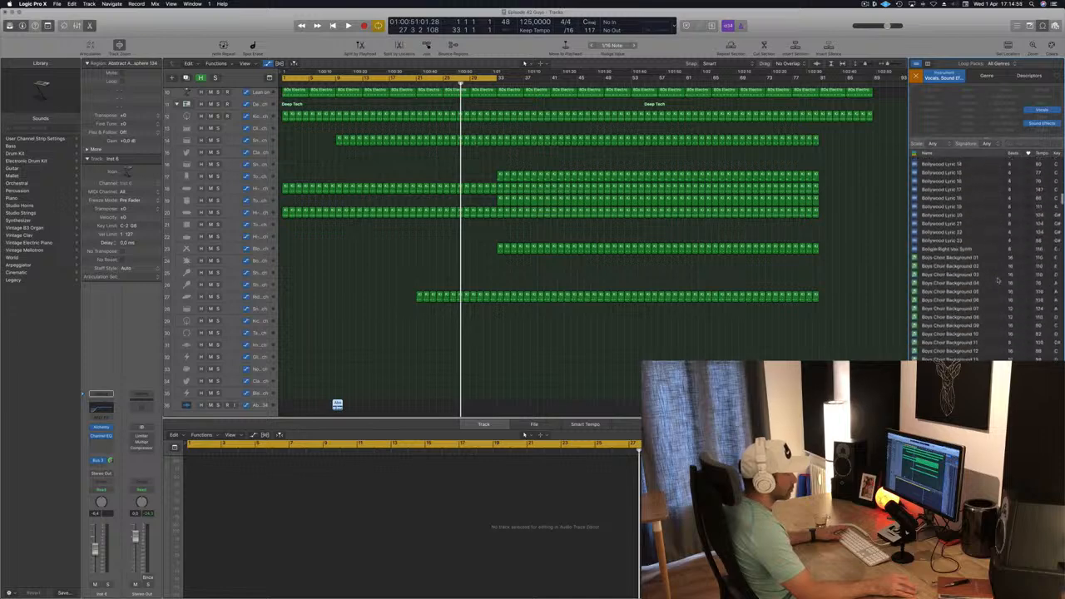
pyautogui.scroll(-3, 997, 280)
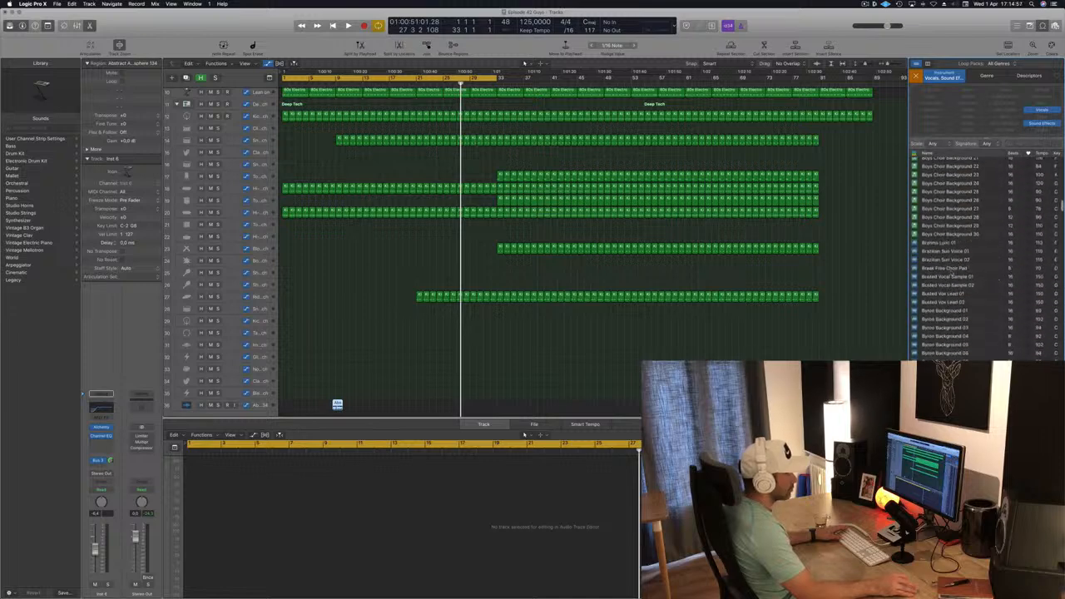
pyautogui.scroll(-2, 973, 266)
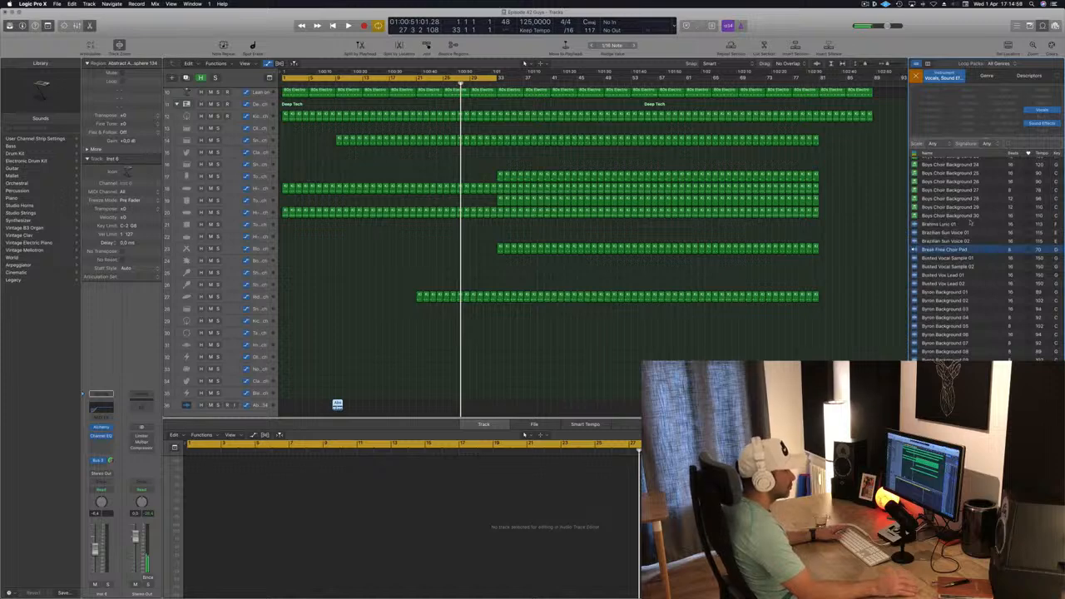
pyautogui.scroll(-1, 938, 227)
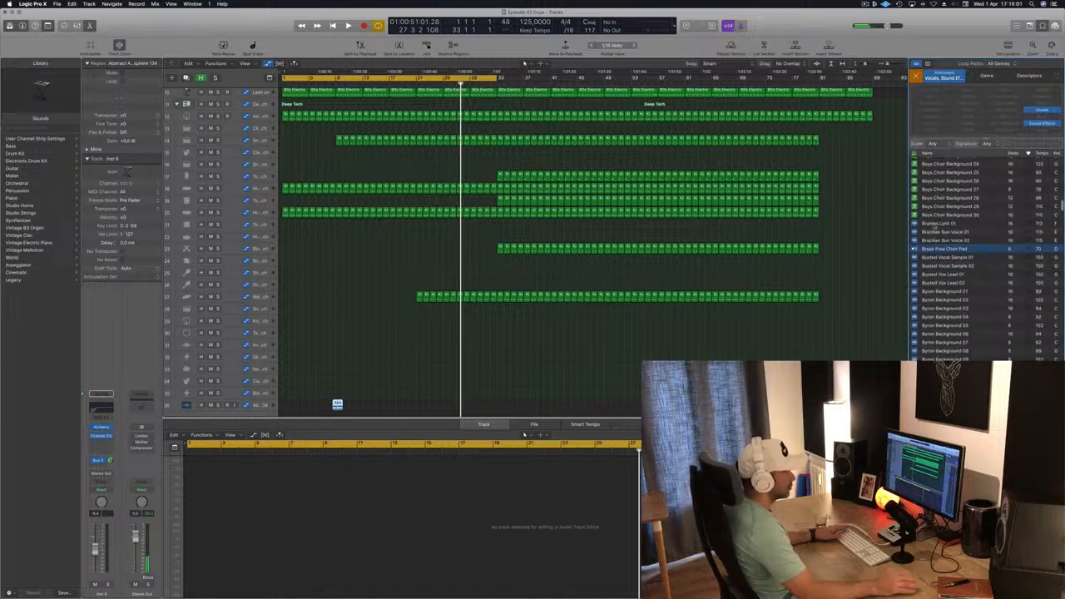
pyautogui.click(995, 222)
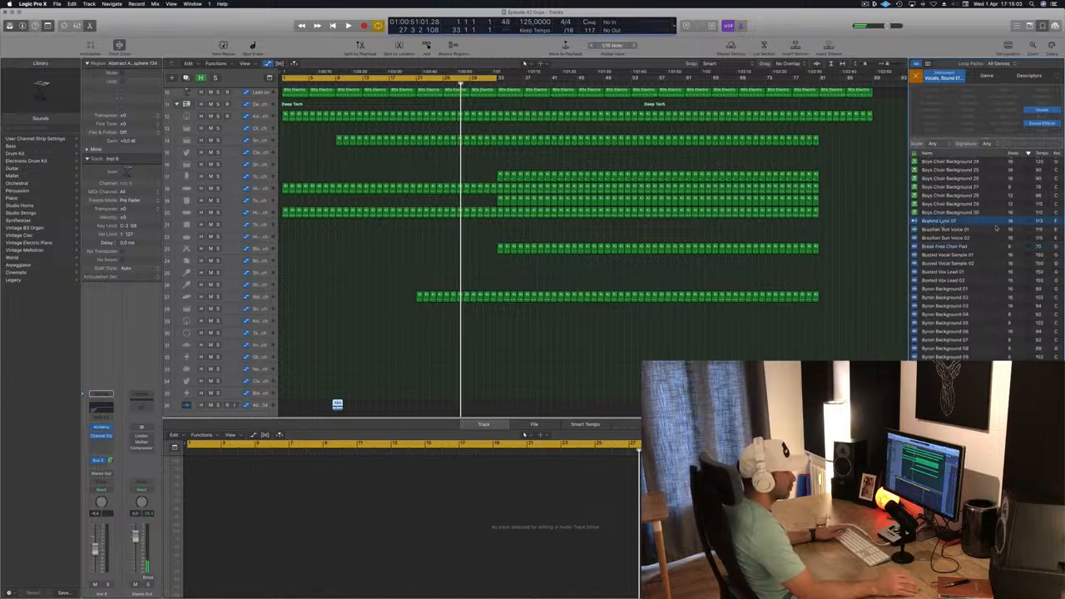
pyautogui.scroll(-5, 976, 270)
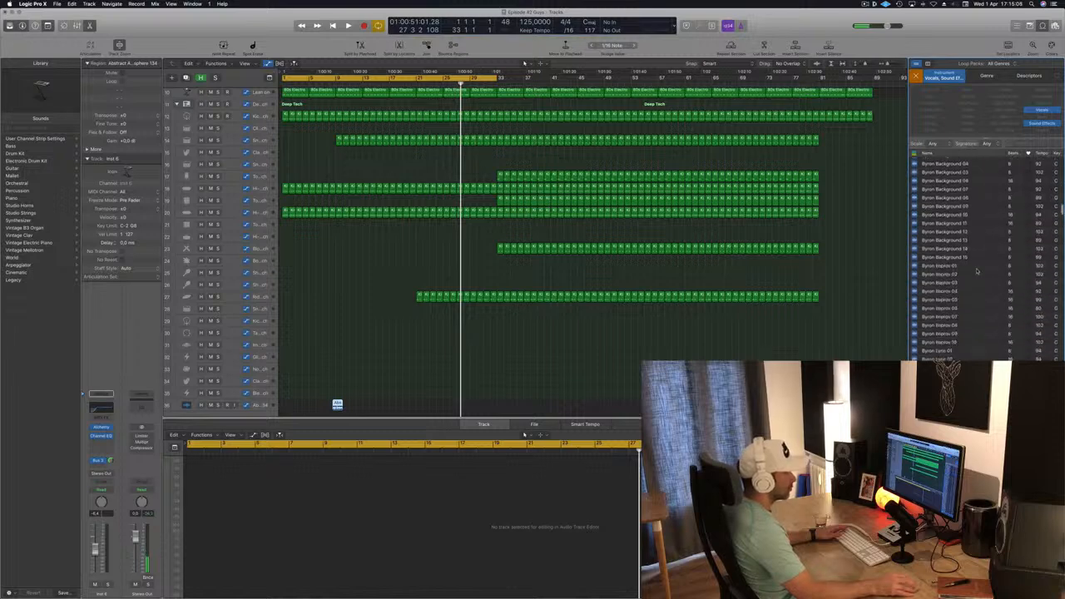
pyautogui.scroll(-10, 977, 271)
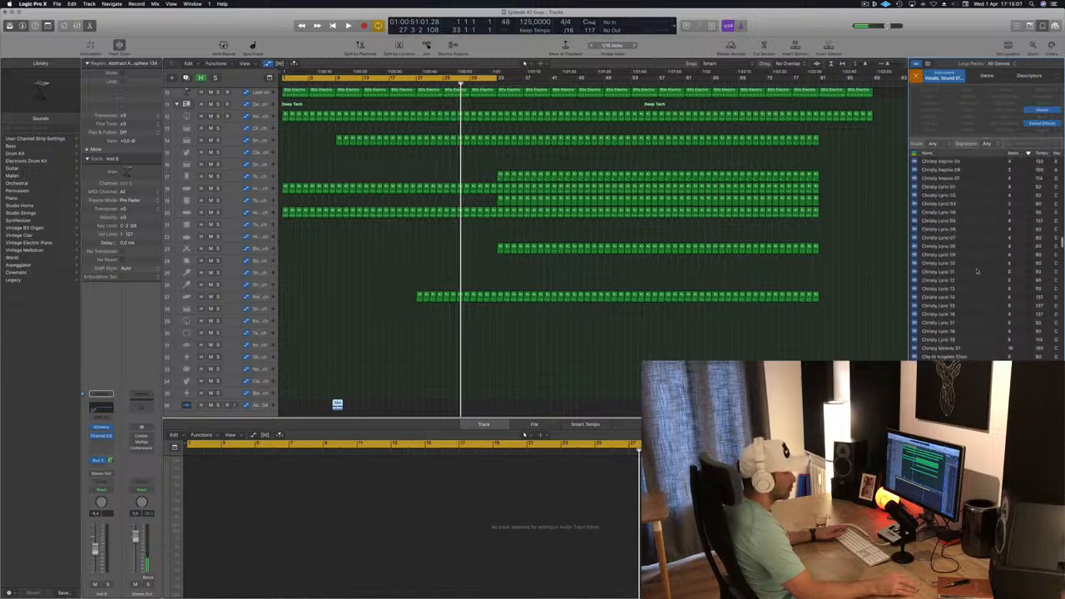
pyautogui.scroll(-4, 977, 271)
pyautogui.scroll(-12, 977, 271)
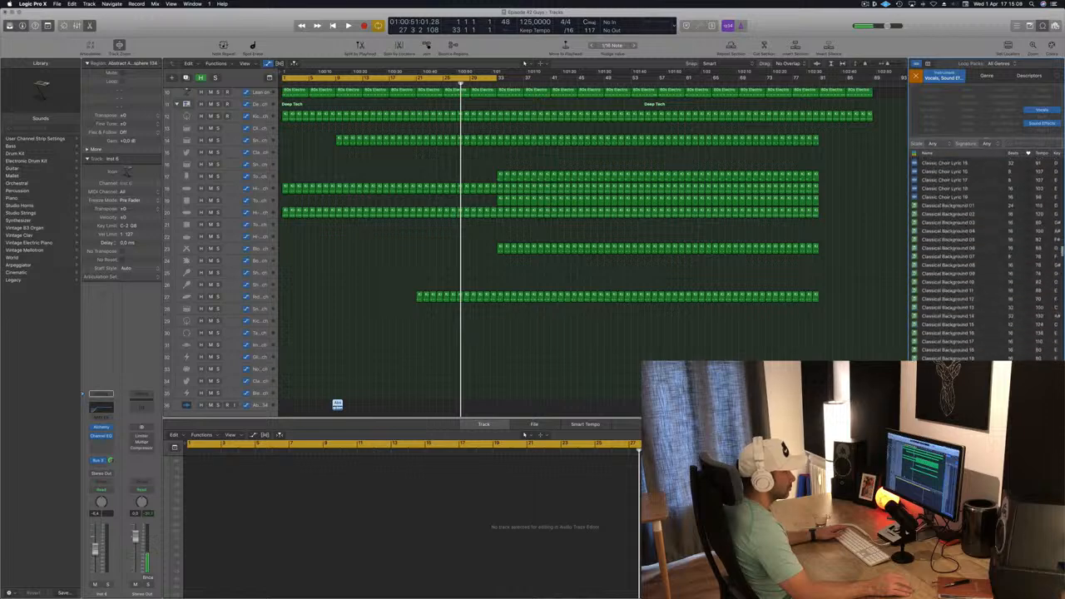
pyautogui.scroll(-8, 977, 257)
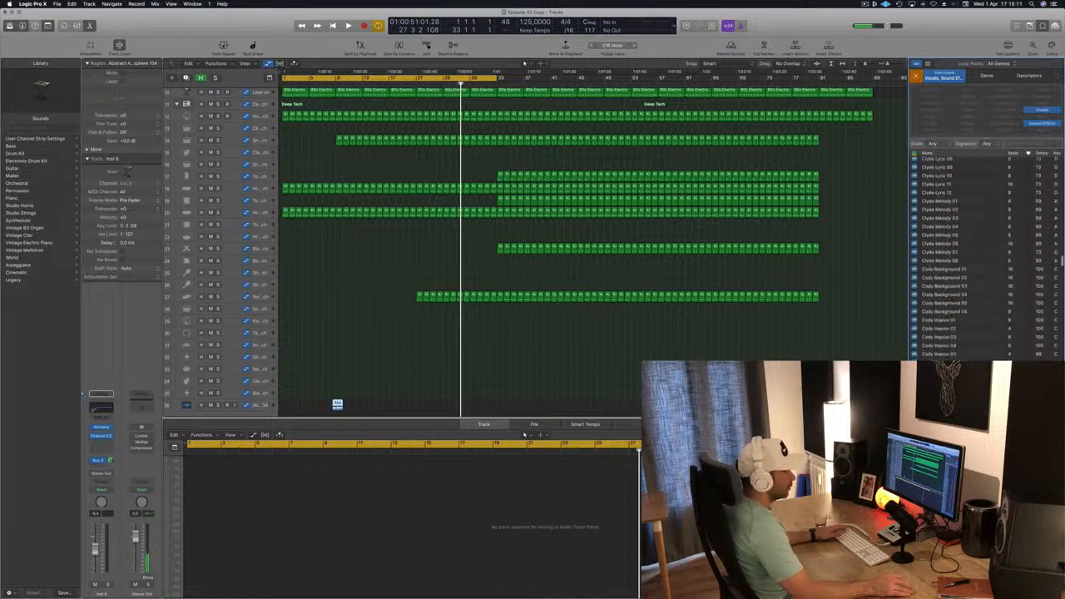
pyautogui.scroll(-20, 977, 258)
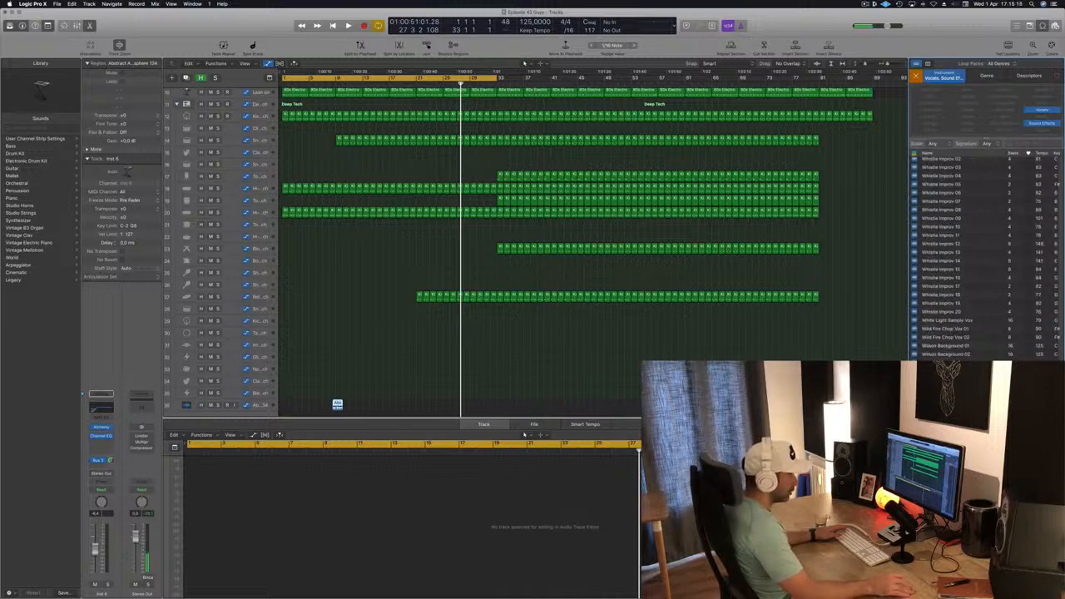
pyautogui.scroll(3, 976, 258)
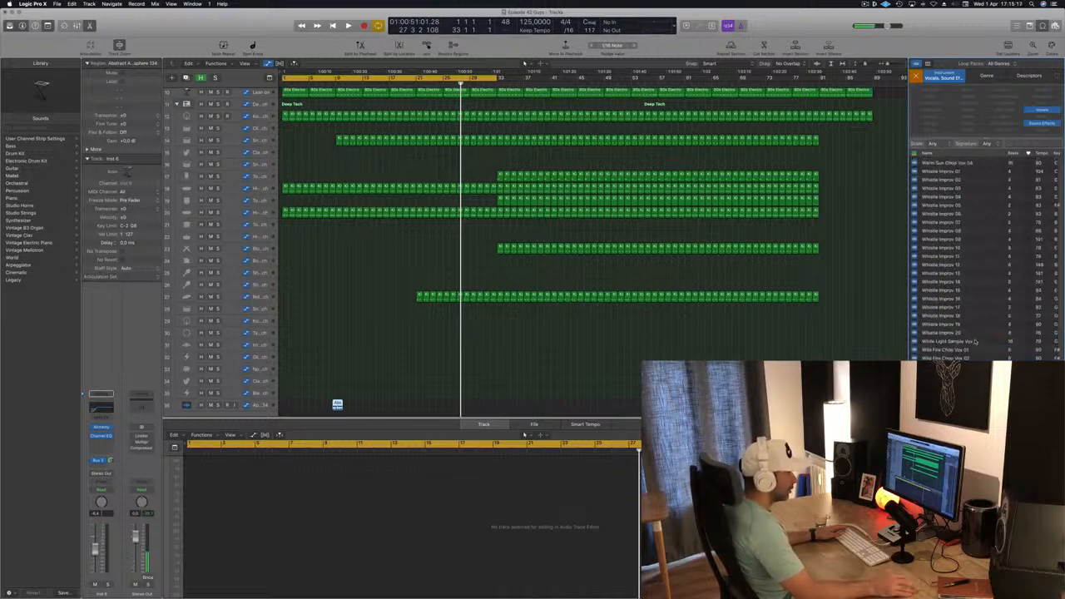
pyautogui.scroll(10, 980, 343)
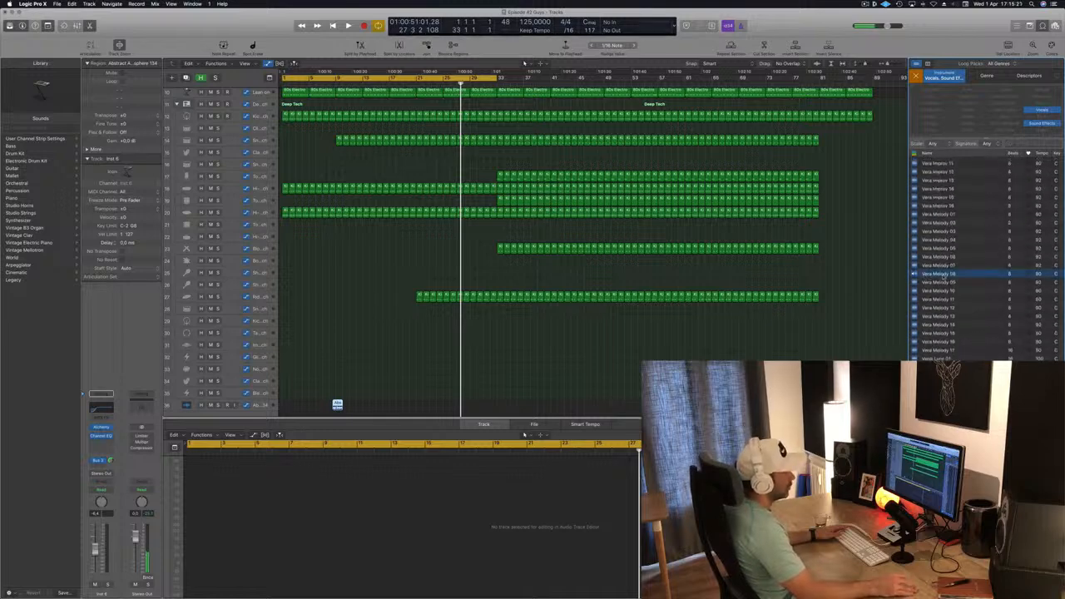
pyautogui.scroll(10, 944, 275)
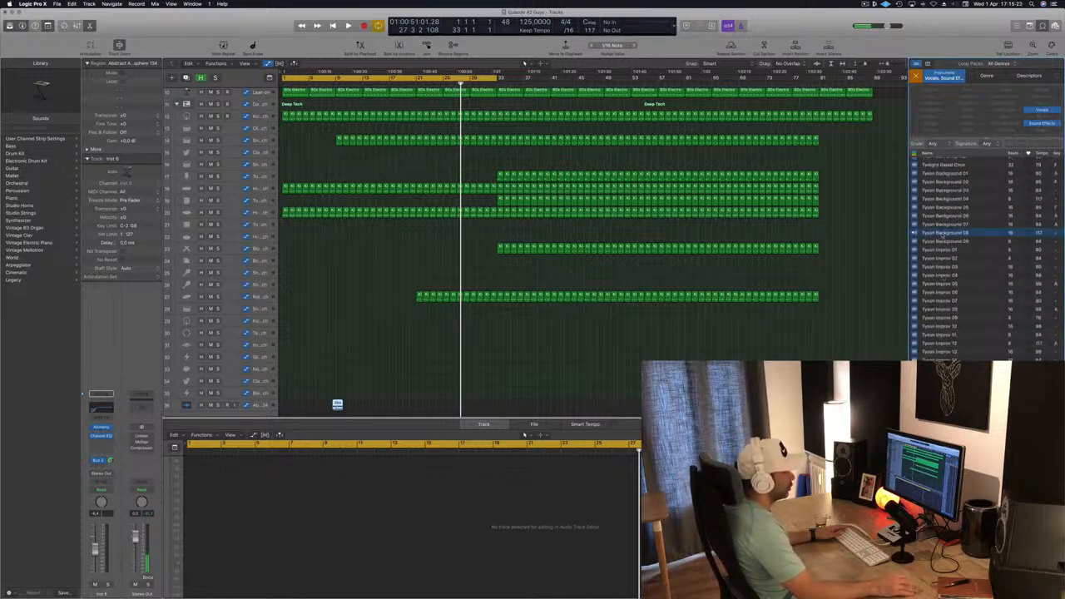
pyautogui.scroll(10, 942, 233)
pyautogui.scroll(10, 961, 246)
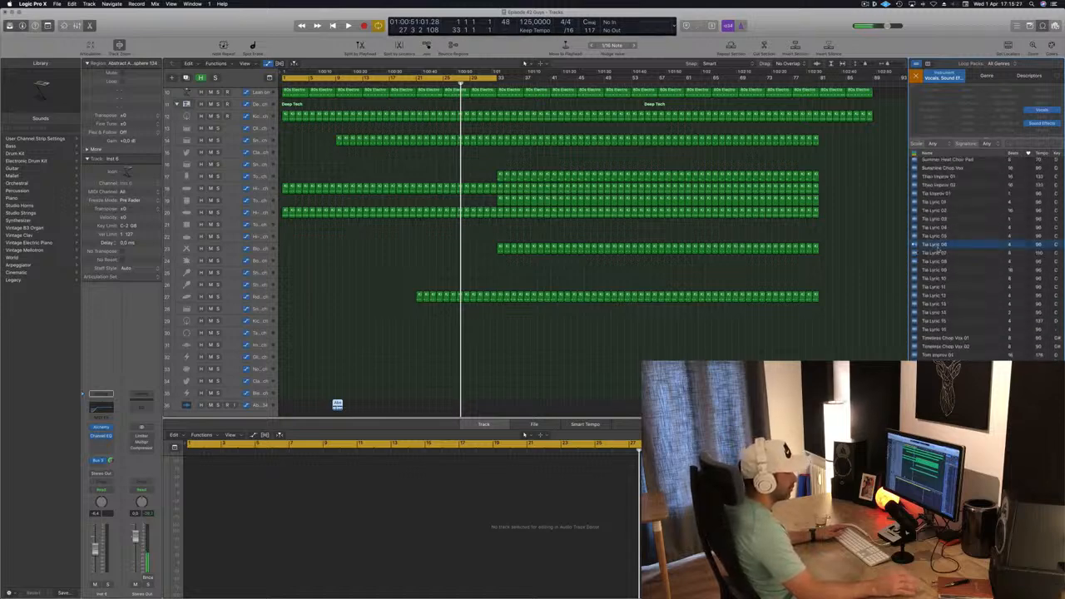
pyautogui.click(948, 338)
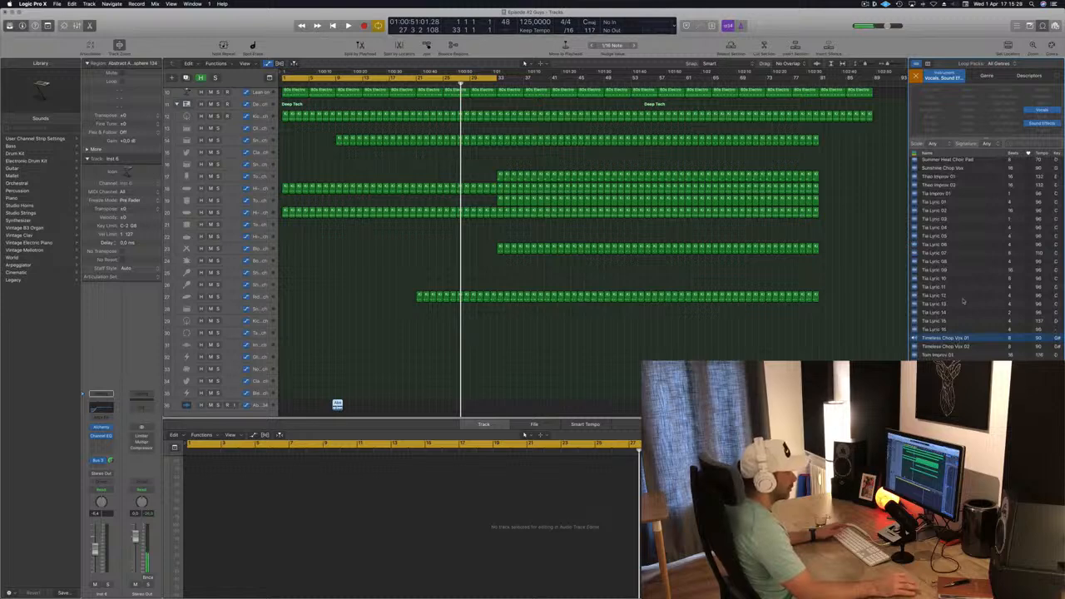
pyautogui.click(945, 347)
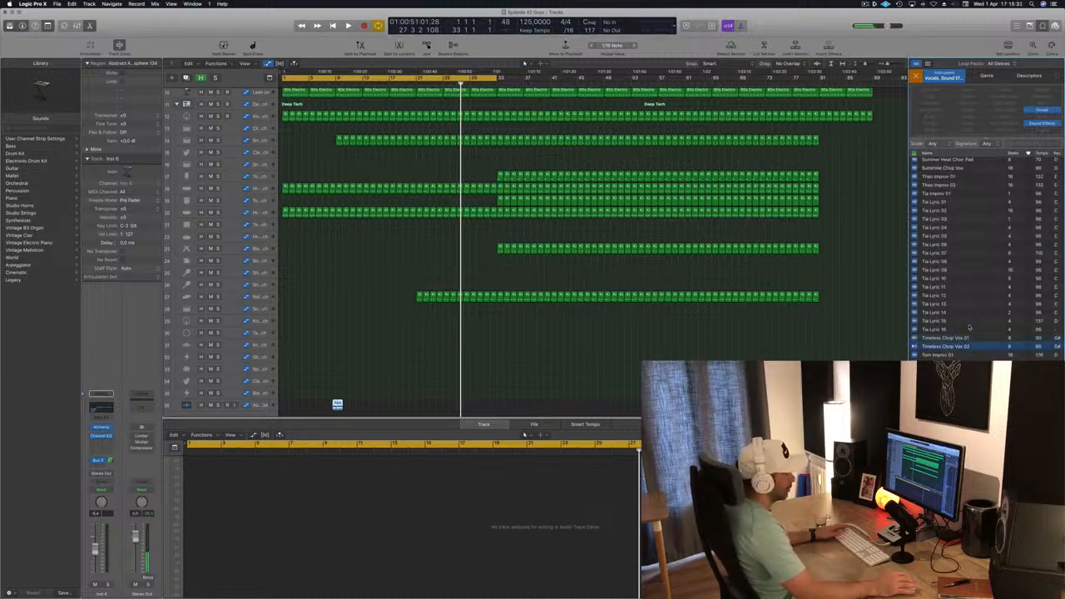
pyautogui.scroll(8, 972, 326)
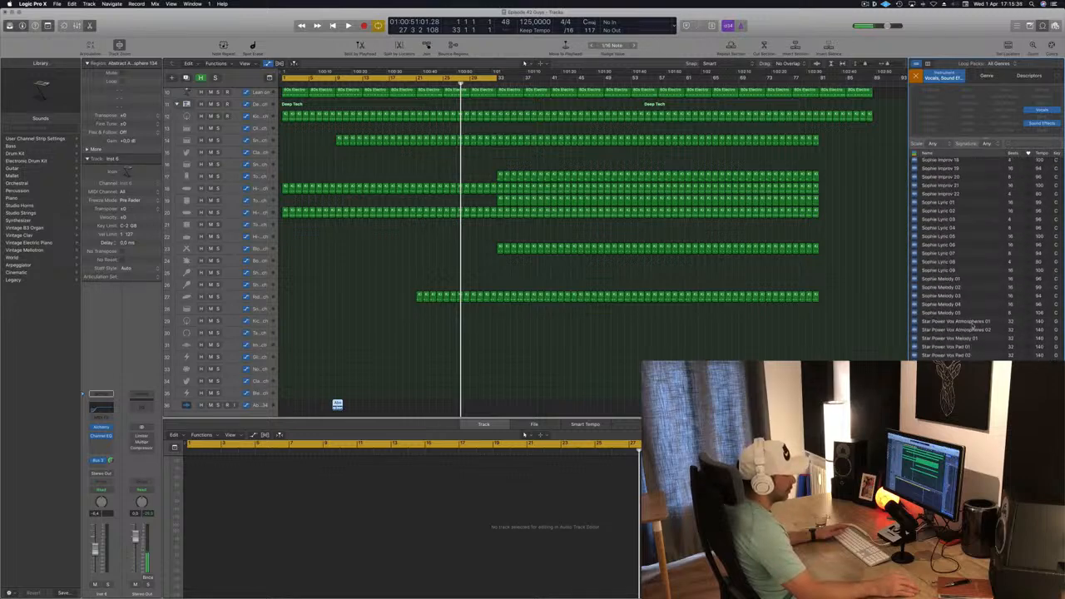
pyautogui.scroll(10, 915, 287)
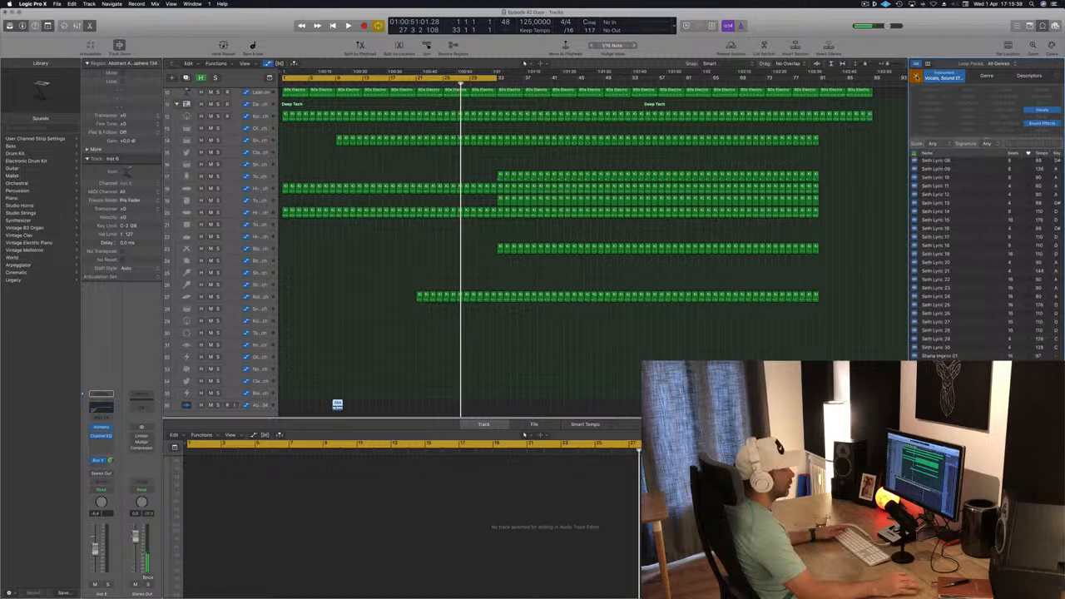
pyautogui.click(916, 76)
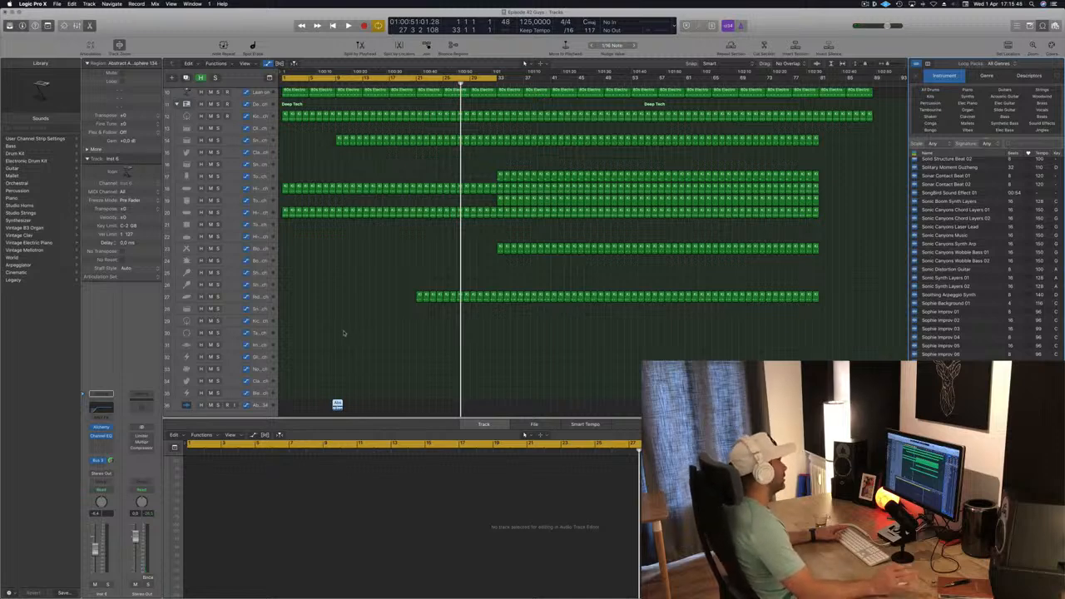
# - Move the Abstract Atmosphere 134 track to the top of the track list and shift its region to bar 21
pyautogui.click(255, 406)
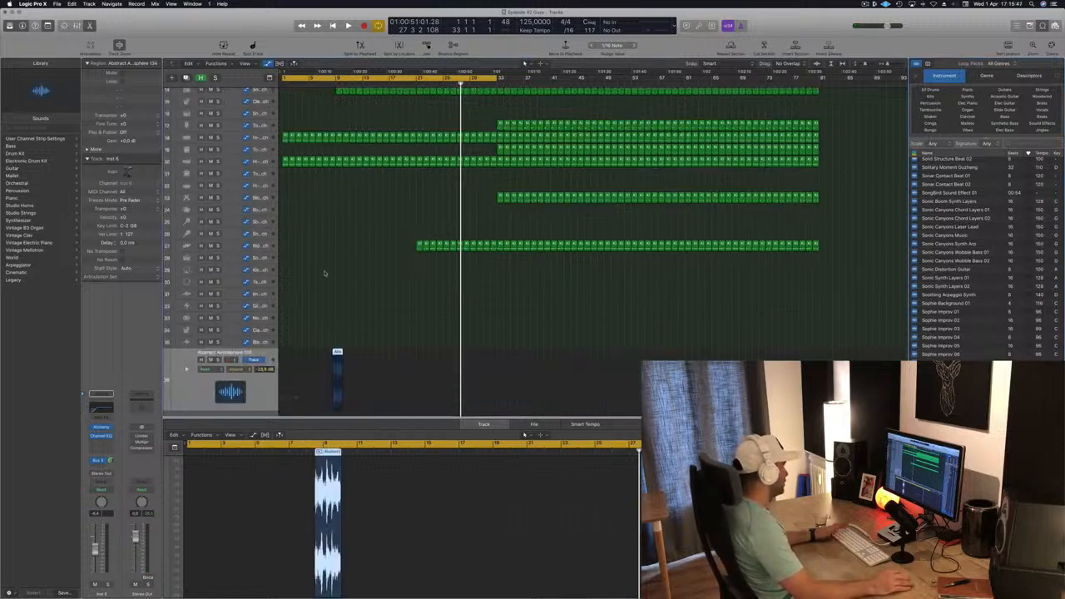
pyautogui.press('space')
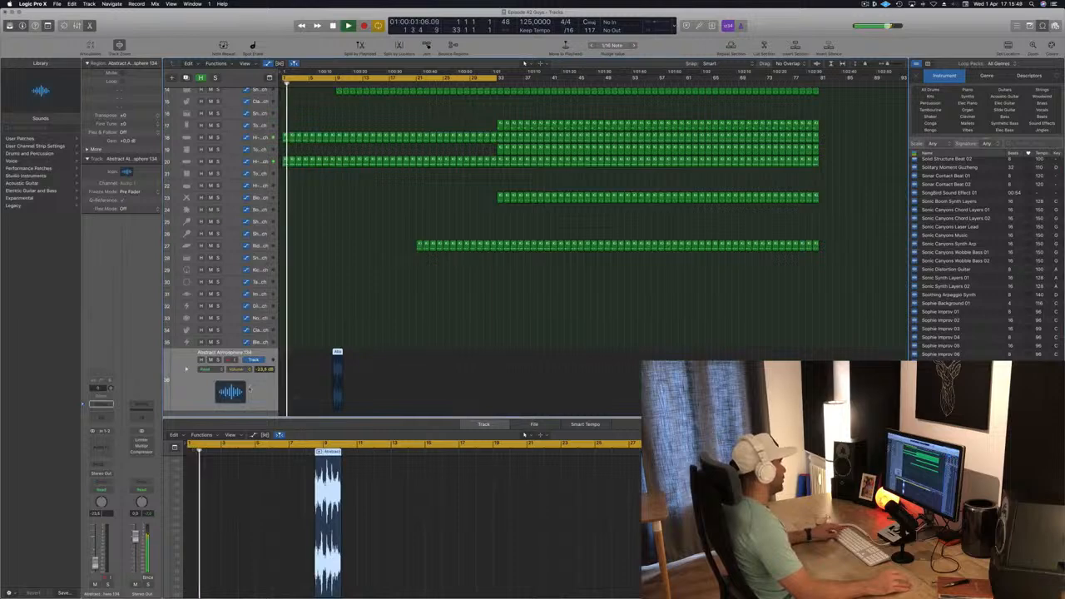
pyautogui.moveTo(254, 386); pyautogui.dragTo(332, 92)
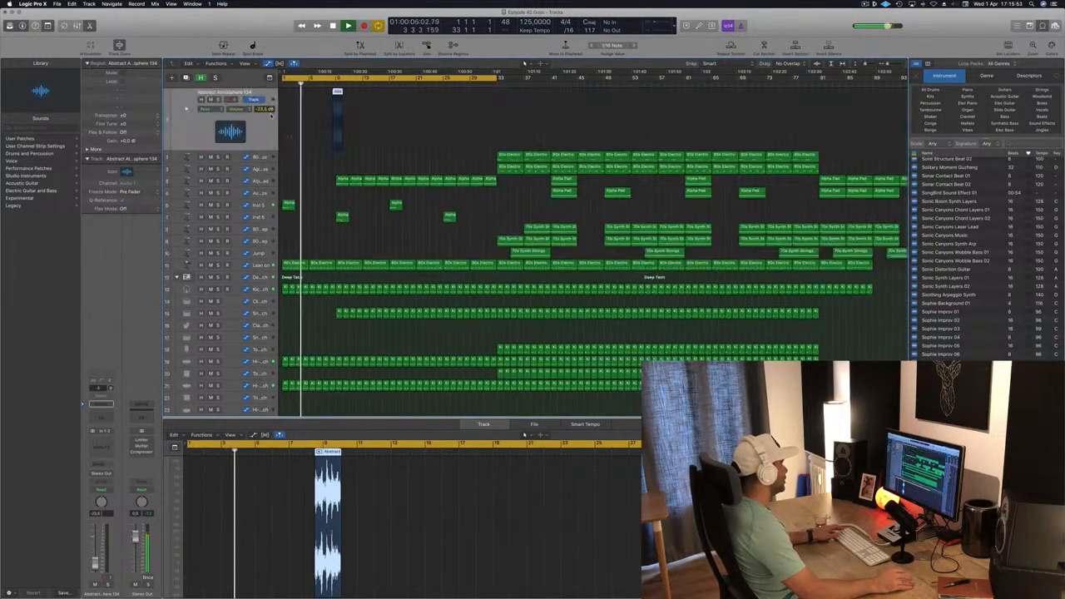
pyautogui.press('space')
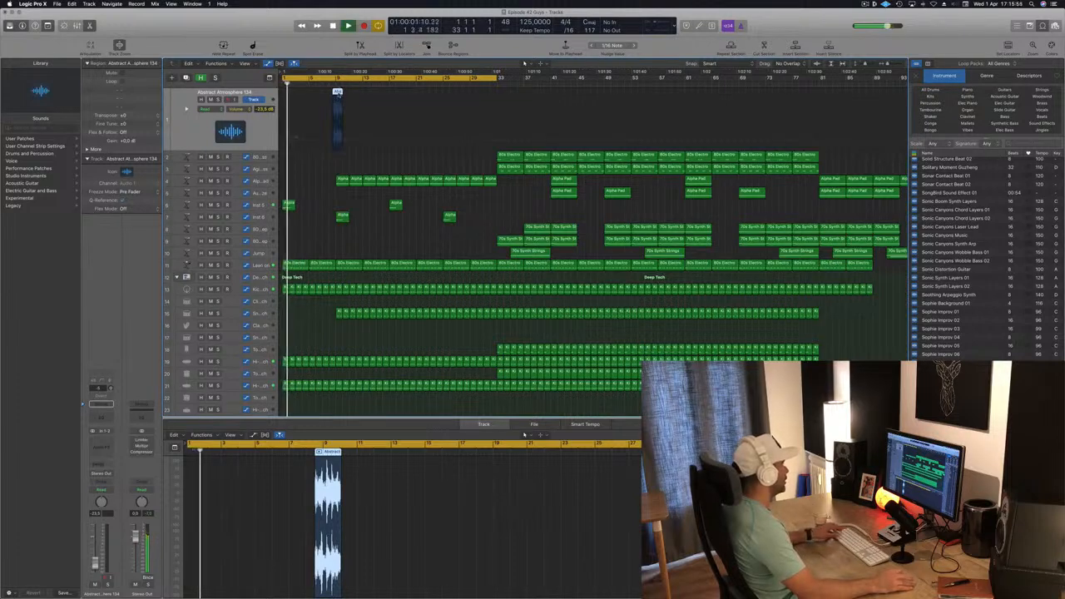
pyautogui.moveTo(337, 92); pyautogui.dragTo(419, 93)
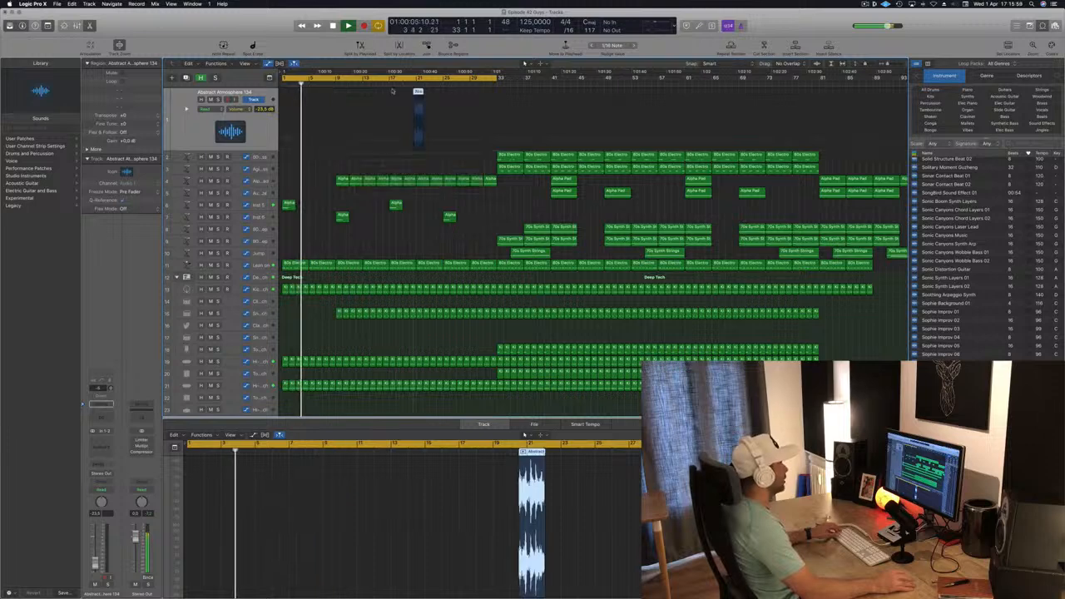
# - Add a send from the Abstract Atmosphere 134 track to Bus 3
pyautogui.click(388, 85)
pyautogui.press('super+Left')
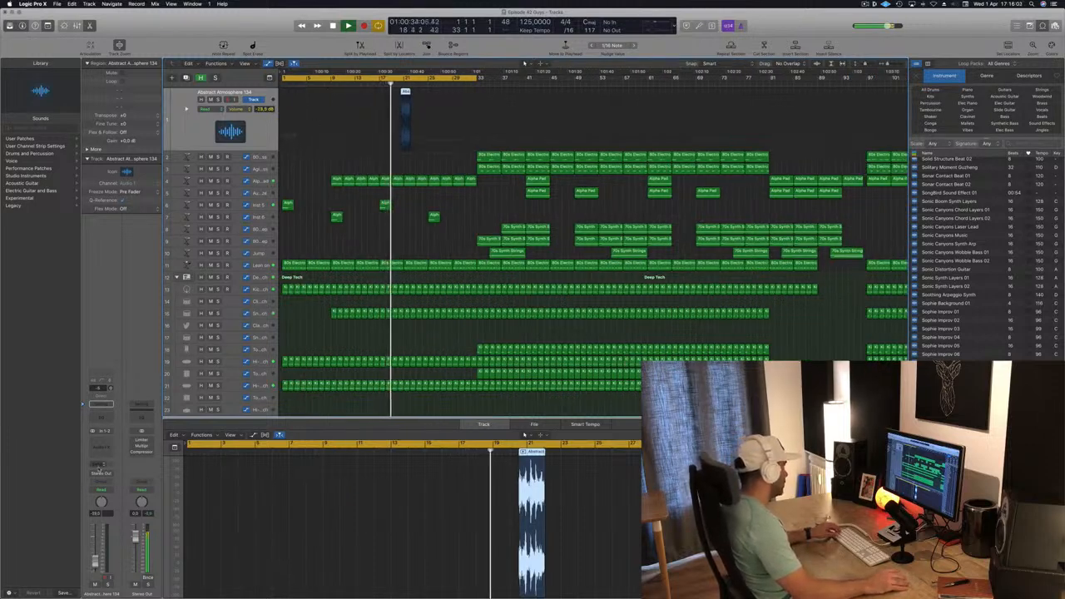
pyautogui.click(99, 465)
pyautogui.moveTo(117, 477)
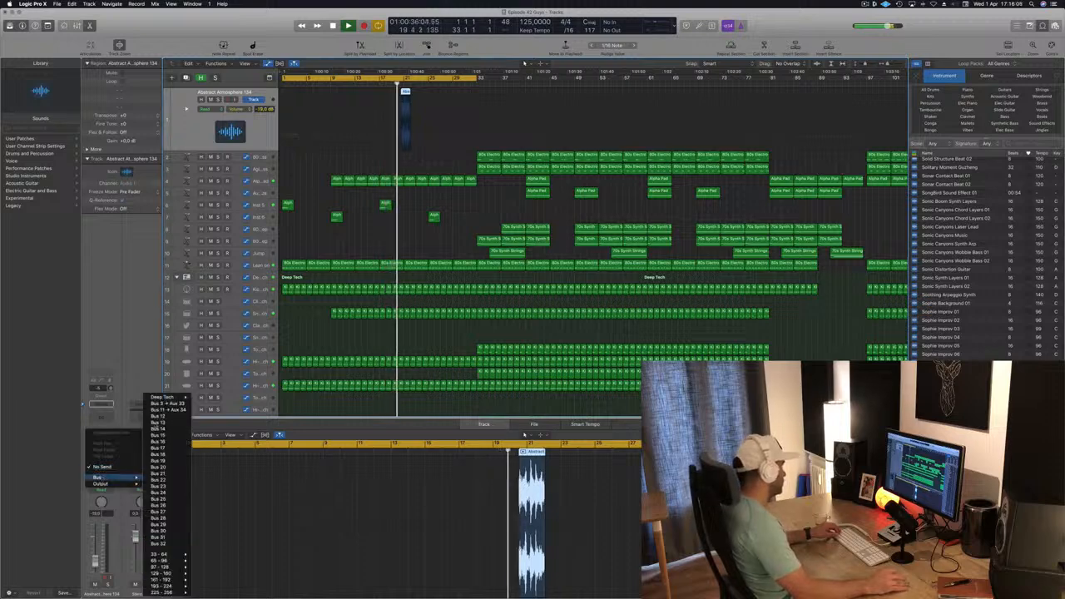
pyautogui.click(167, 405)
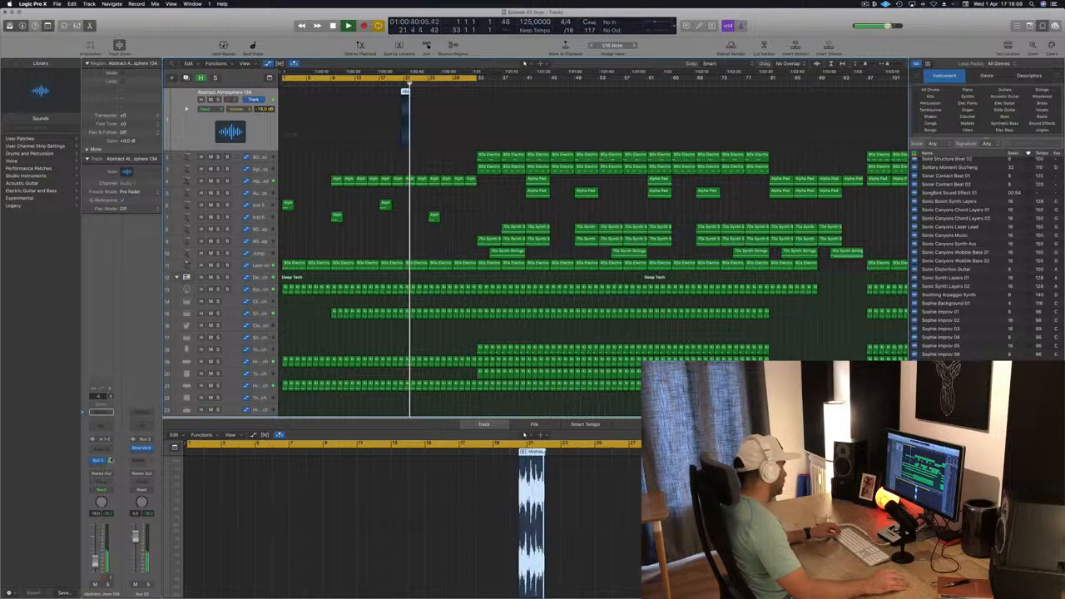
# - Nudge the Abstract Atmosphere region slightly earlier on its track
pyautogui.press('super+Right')
pyautogui.press('super+Right')
pyautogui.press('super+Right')
pyautogui.press('super+Right')
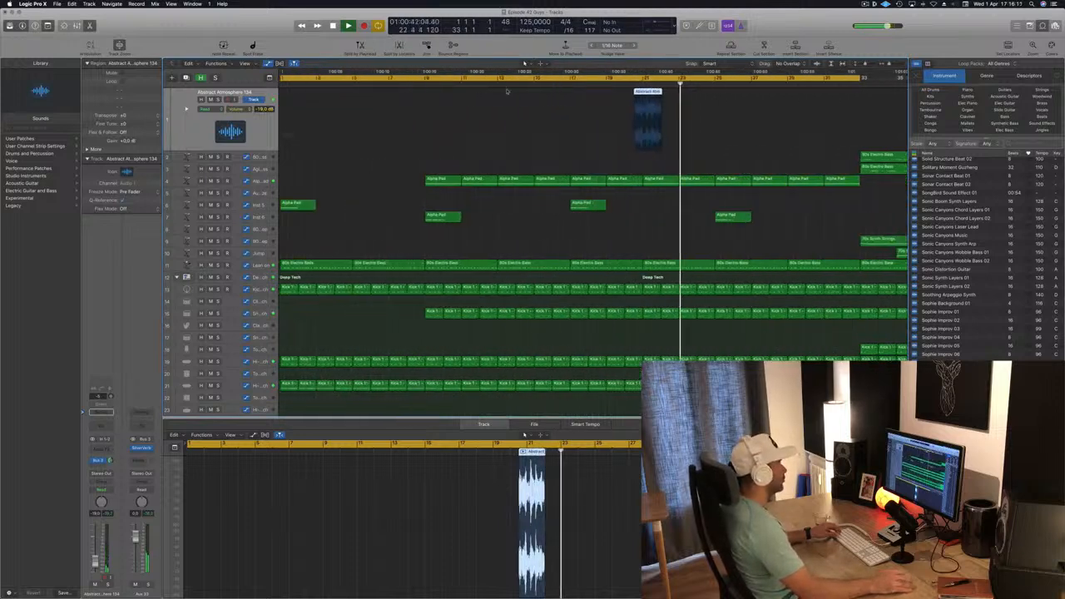
pyautogui.press('super+Right')
pyautogui.press('super+Right')
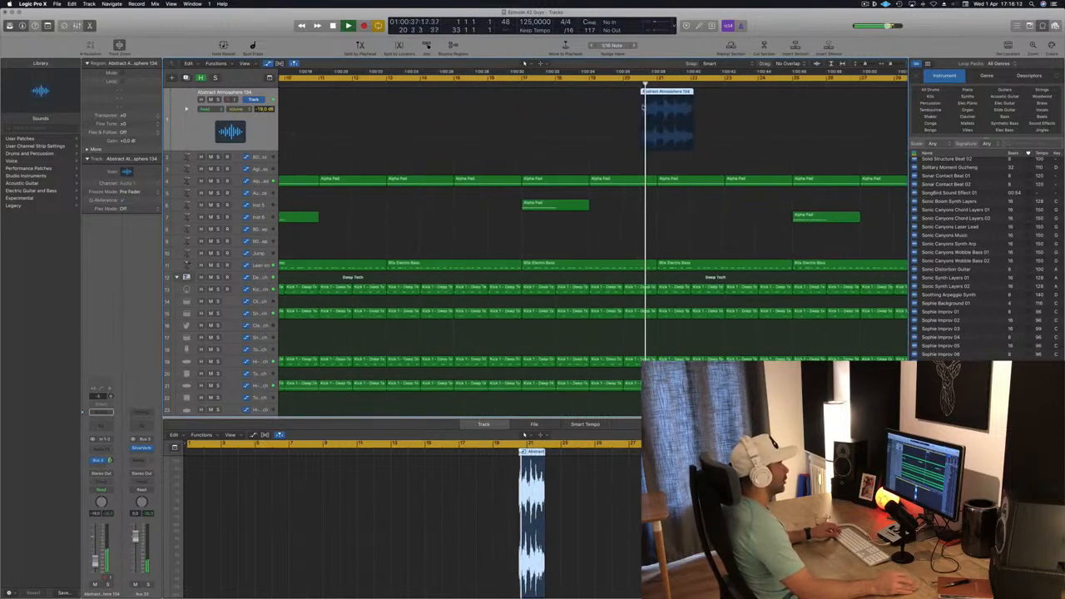
pyautogui.press('super+Left')
pyautogui.press('super+Left')
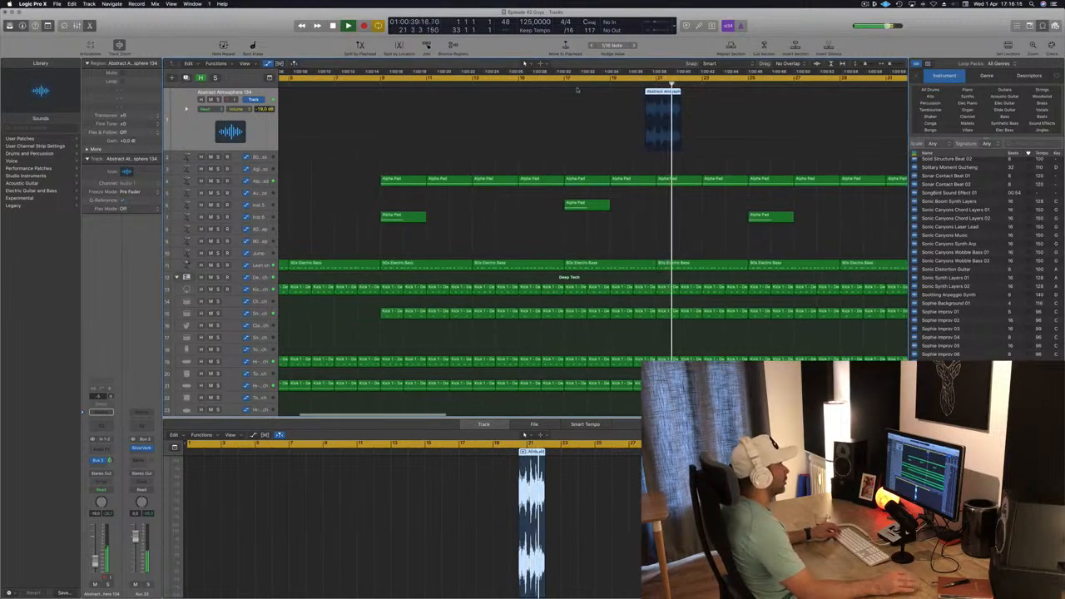
pyautogui.press('super+Left')
pyautogui.press('super+Left')
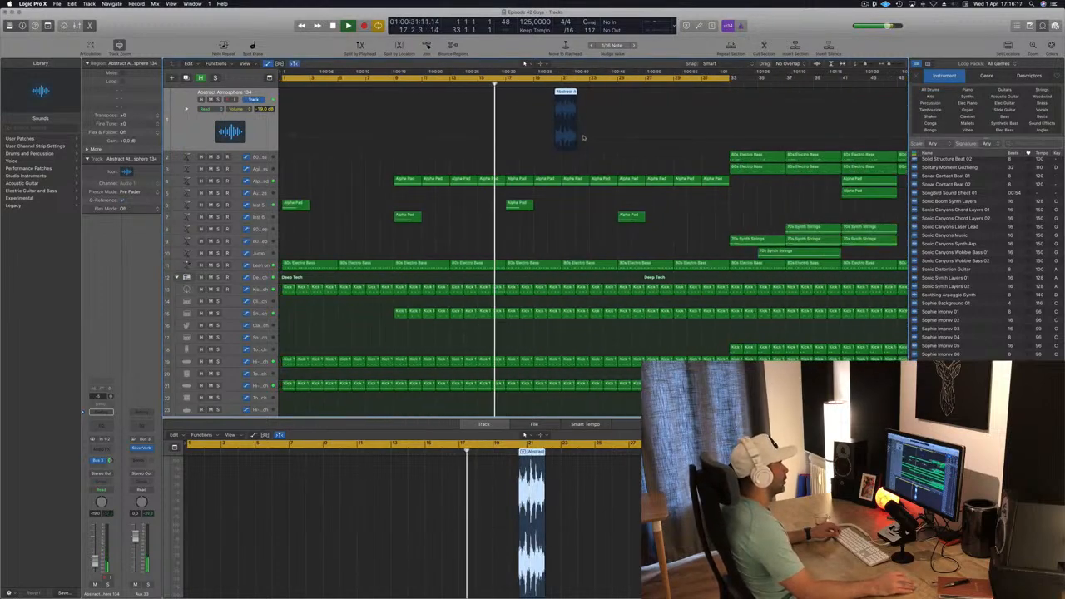
pyautogui.scroll(-2, 549, 139)
pyautogui.scroll(2, 514, 140)
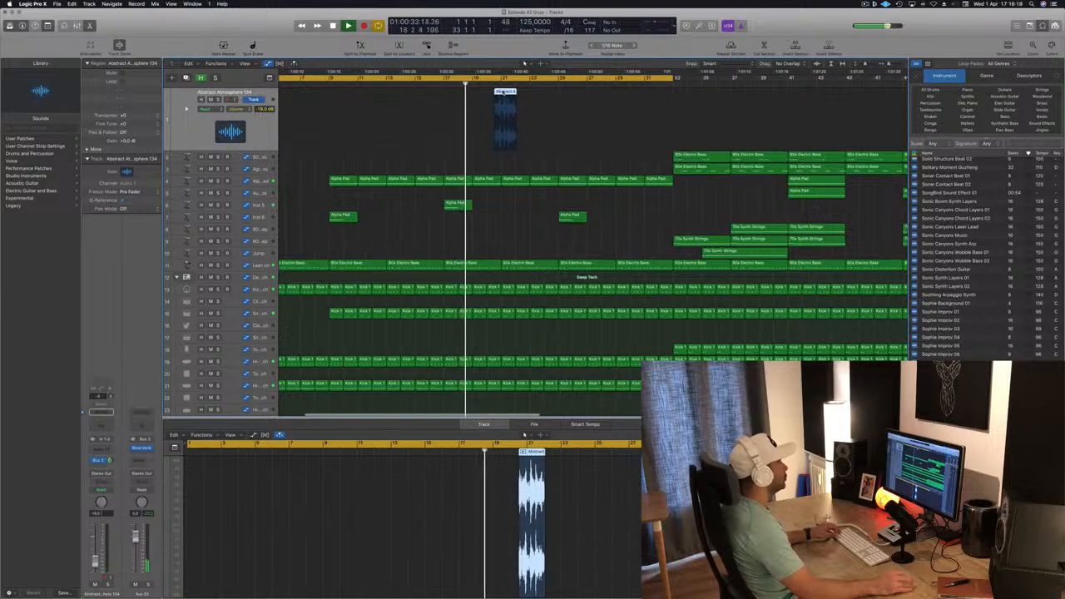
pyautogui.moveTo(503, 93); pyautogui.dragTo(496, 93)
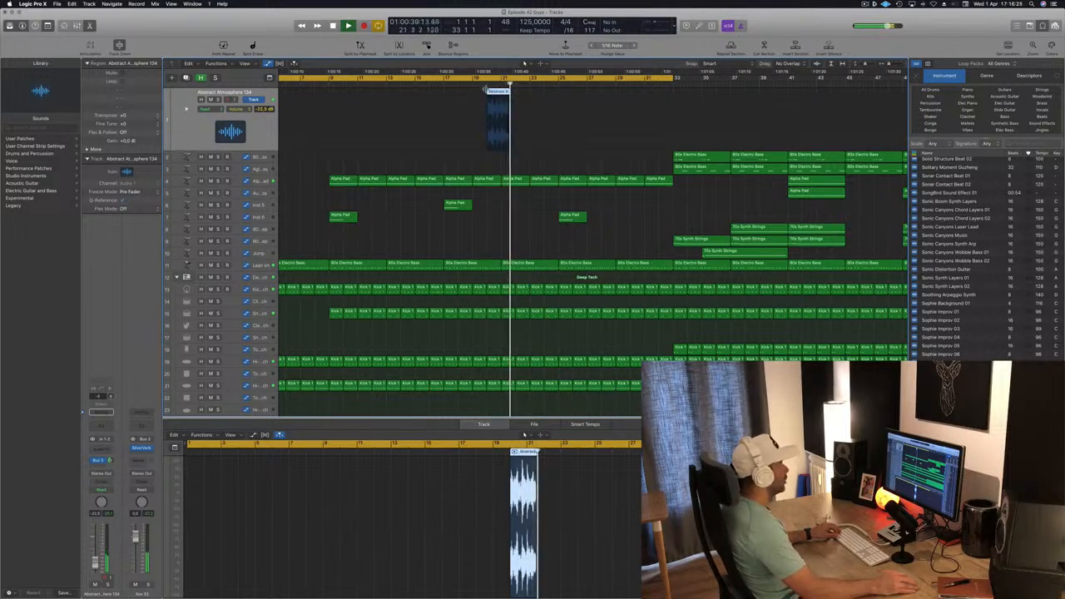
# - Duplicate the atmosphere region a few bars later on the same track
pyautogui.click(475, 84)
pyautogui.scroll(3, 475, 84)
pyautogui.press('super+Right')
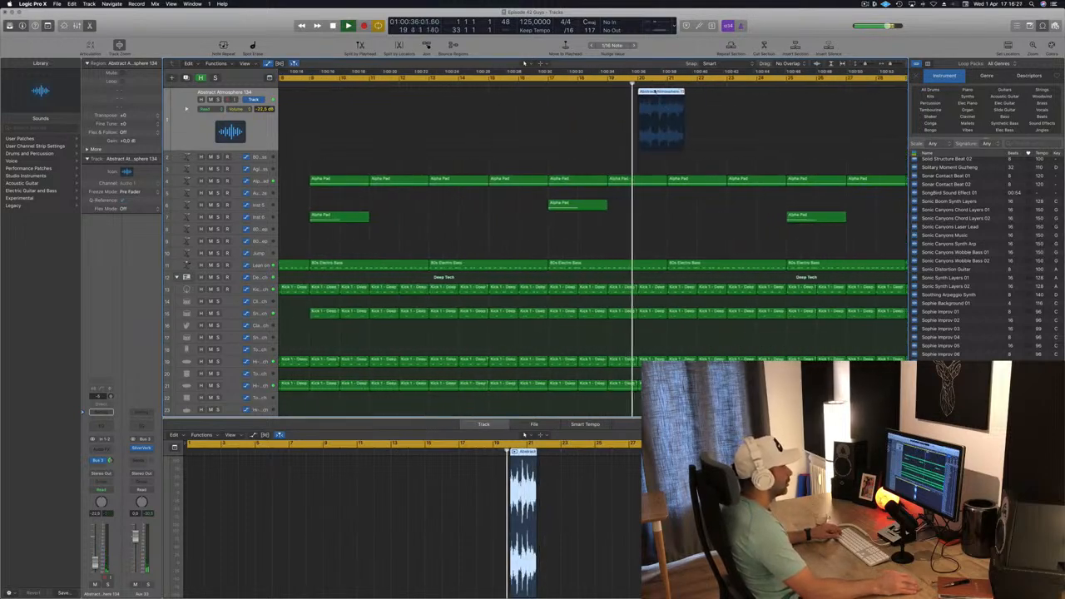
pyautogui.moveTo(656, 91); pyautogui.dragTo(714, 88)
pyautogui.click(638, 84)
pyautogui.press('super+Right')
pyautogui.press('super+Right')
pyautogui.press('super+Right')
pyautogui.press('super+Right')
pyautogui.press('super+Right')
pyautogui.press('super+Right')
pyautogui.press('super+Right')
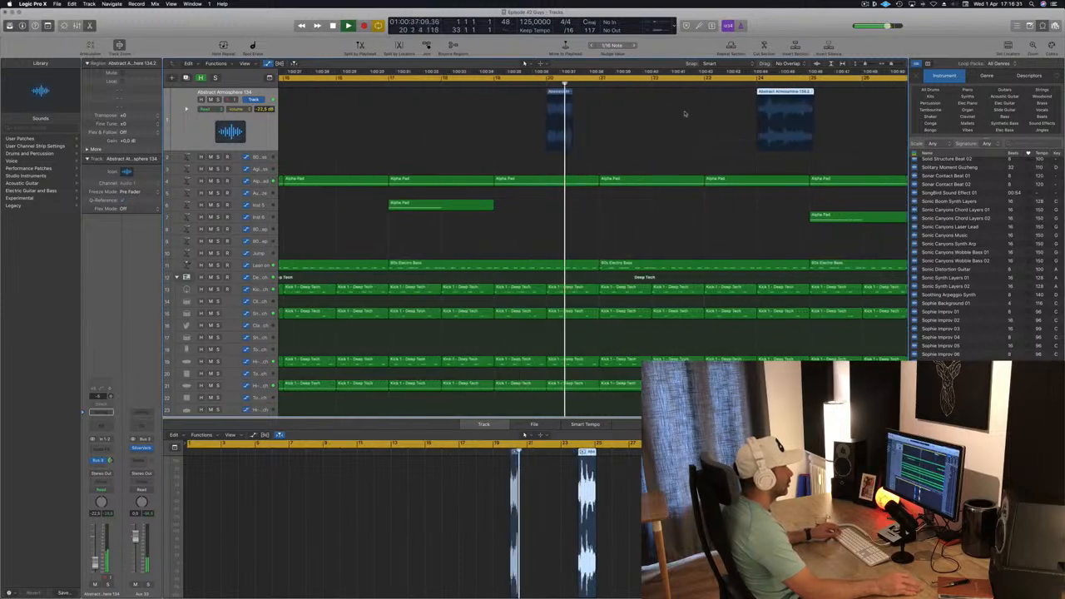
# - Trim the end of the first atmosphere region slightly shorter
pyautogui.press('super+Left')
pyautogui.press('super+Left')
pyautogui.click(551, 84)
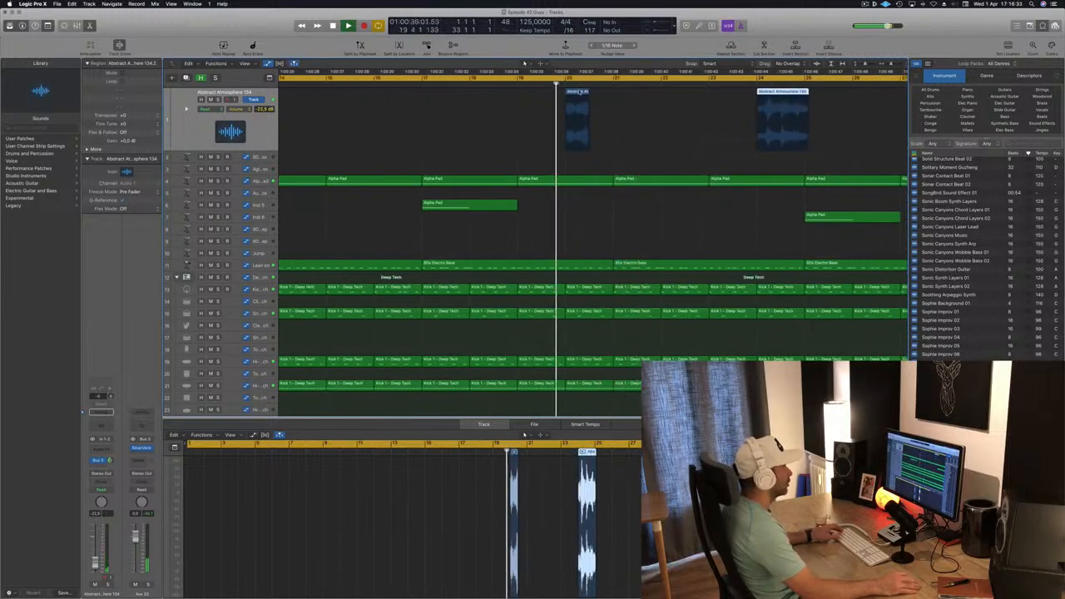
pyautogui.moveTo(588, 94); pyautogui.dragTo(582, 94)
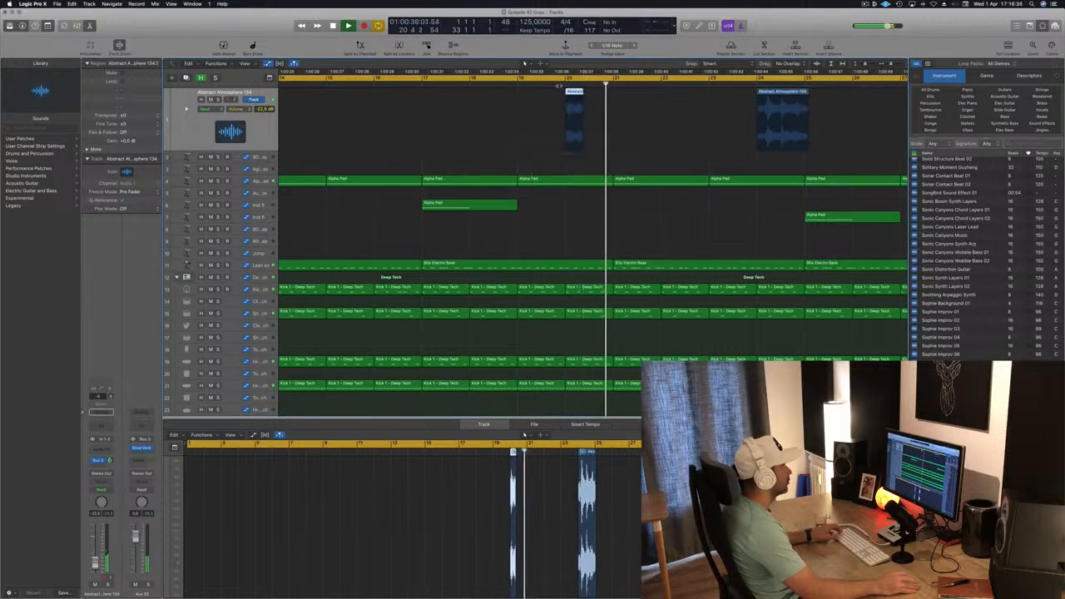
# - Move the copied atmosphere region earlier so it sits closer after the first one
pyautogui.click(556, 84)
pyautogui.press('super+Left')
pyautogui.press('super+Left')
pyautogui.press('super+Left')
pyautogui.press('super+Left')
pyautogui.press('super+Left')
pyautogui.press('super+Left')
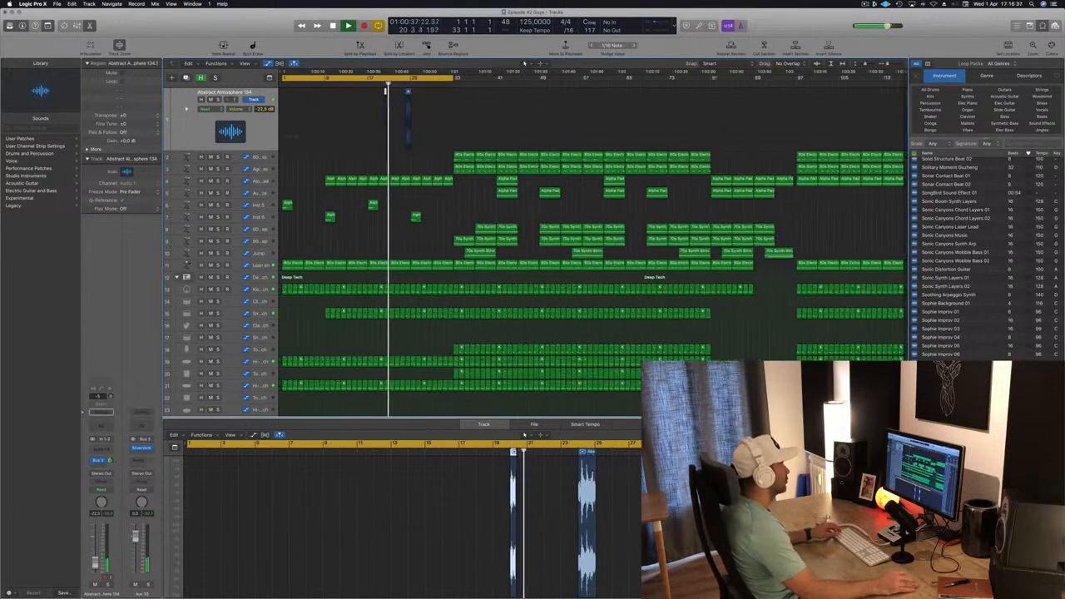
pyautogui.press('super+Right')
pyautogui.press('super+Right')
pyautogui.press('super+Right')
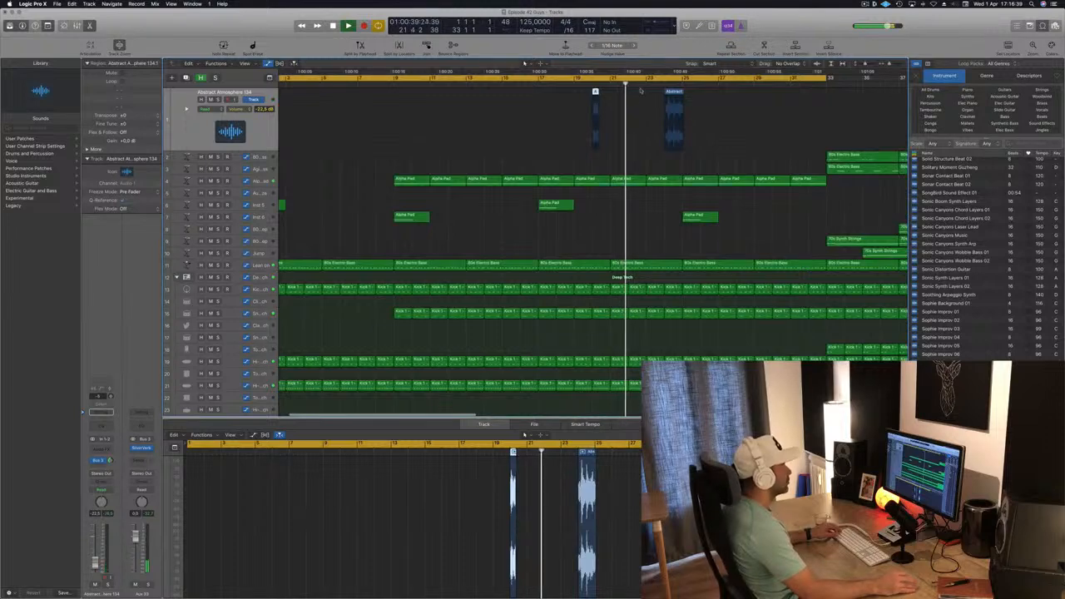
pyautogui.click(585, 86)
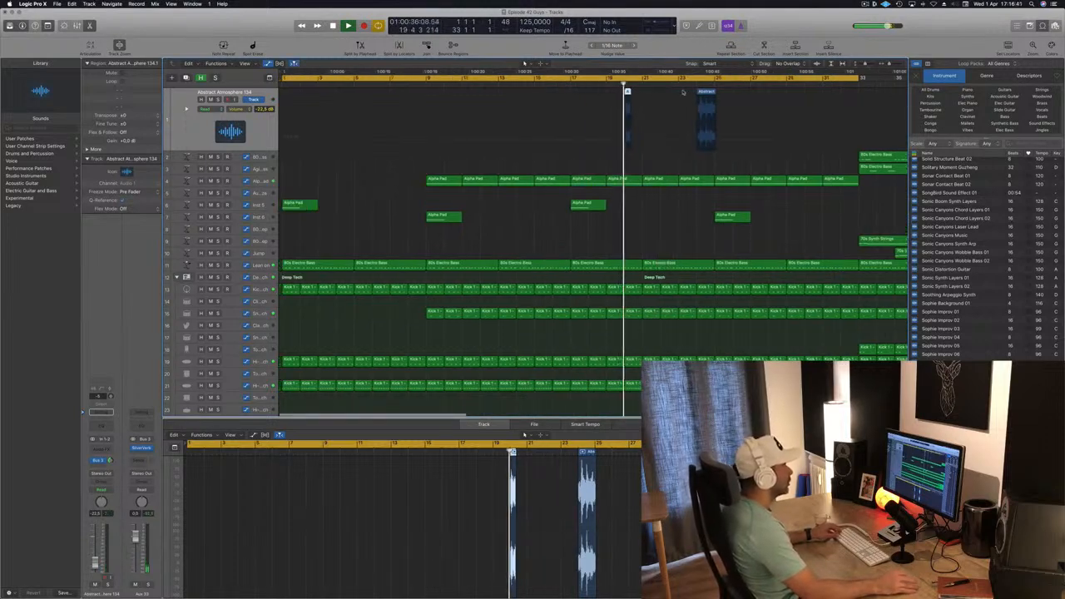
pyautogui.press('super+Right')
pyautogui.press('super+Right')
pyautogui.press('super+Right')
pyautogui.press('super+Right')
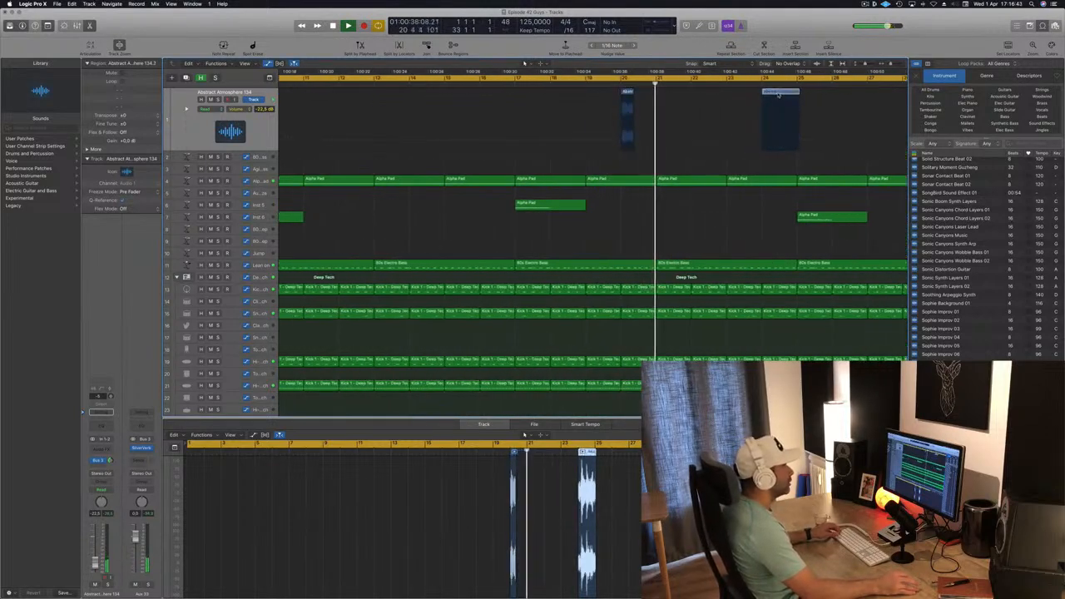
pyautogui.moveTo(783, 95); pyautogui.dragTo(703, 93)
# - Select both atmosphere regions and play the arrangement back from them
pyautogui.click(603, 85)
pyautogui.press('super+Left')
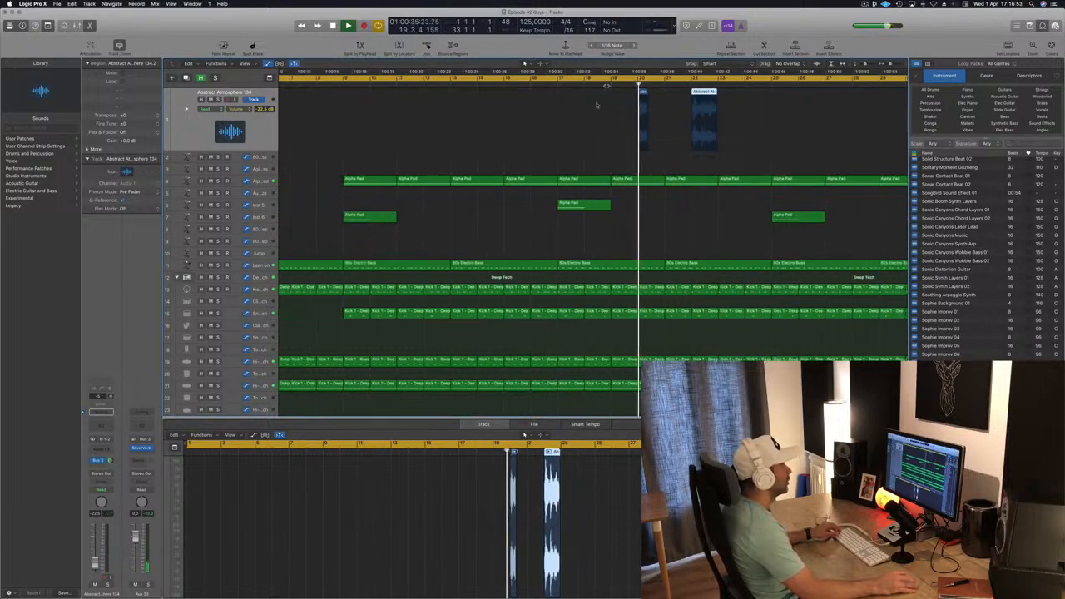
pyautogui.press('super+Left')
pyautogui.press('super+Left')
pyautogui.press('super+Left')
pyautogui.press('super+Left')
pyautogui.click(249, 127)
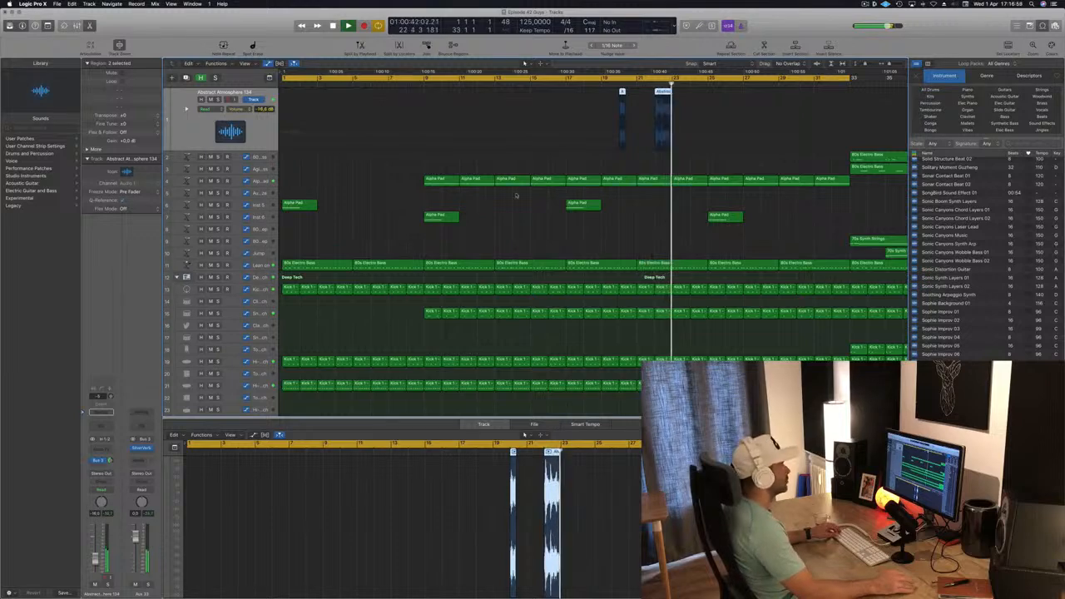
pyautogui.hotkey('shift', 'space')
# - Add a second send from the atmosphere track to Bus 11
pyautogui.press('super+Left')
pyautogui.press('super+Left')
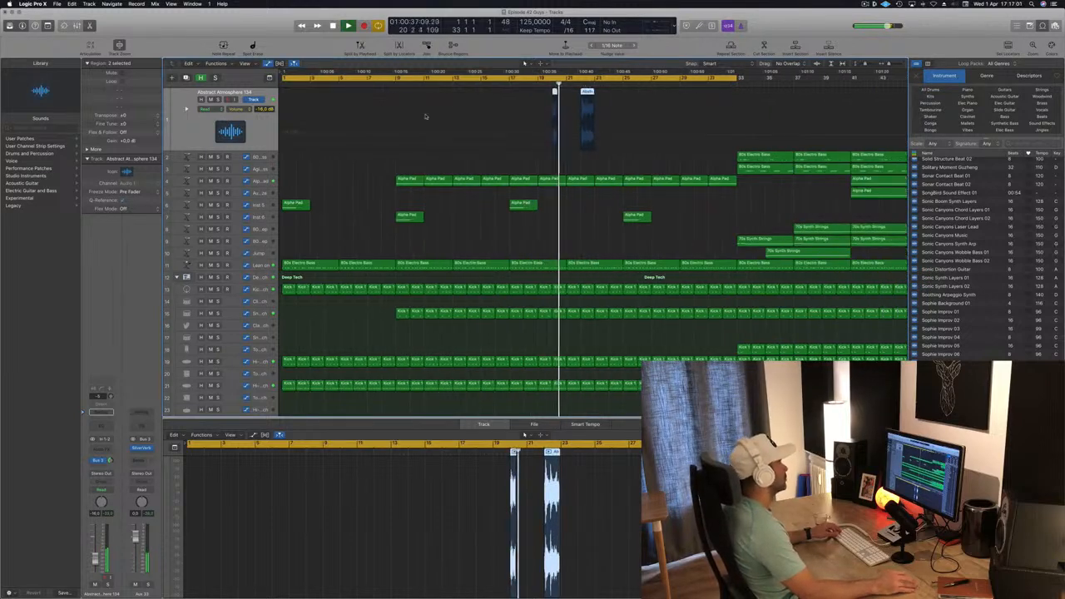
pyautogui.press('super+Left')
pyautogui.press('super+Left')
pyautogui.press('super+Left')
pyautogui.click(98, 467)
pyautogui.moveTo(100, 478)
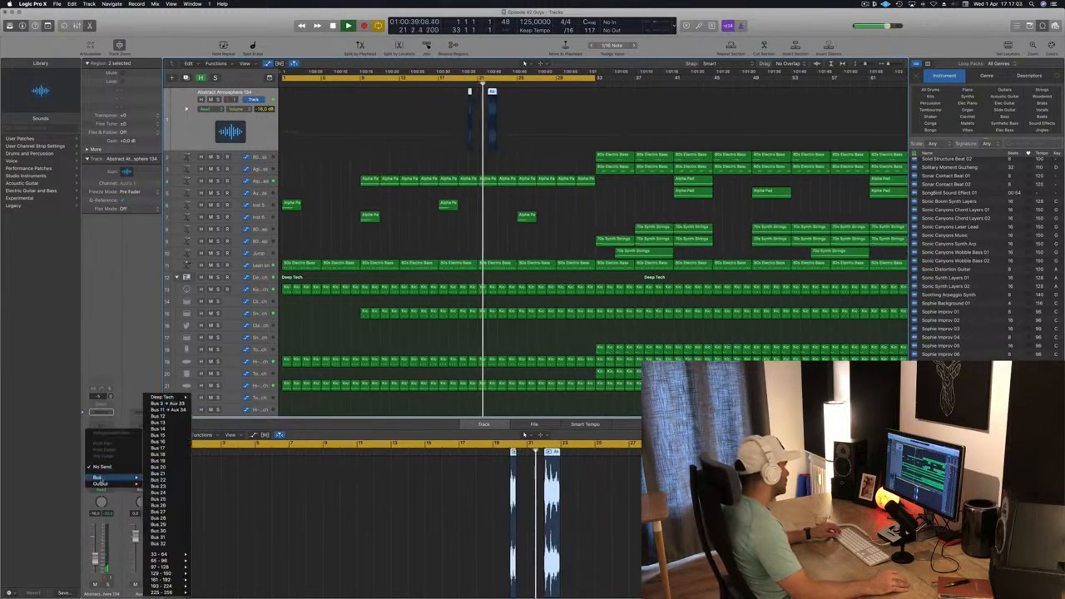
pyautogui.click(167, 410)
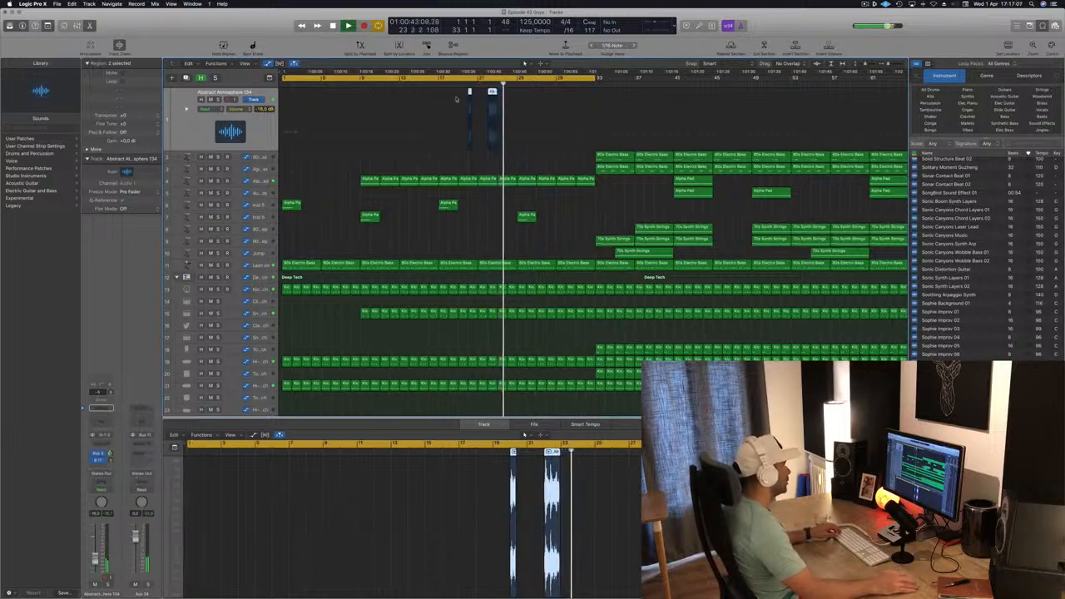
# - Select the Inst 6 and Alpha Pad tracks to inspect their regions and filter automation
pyautogui.press('super+Left')
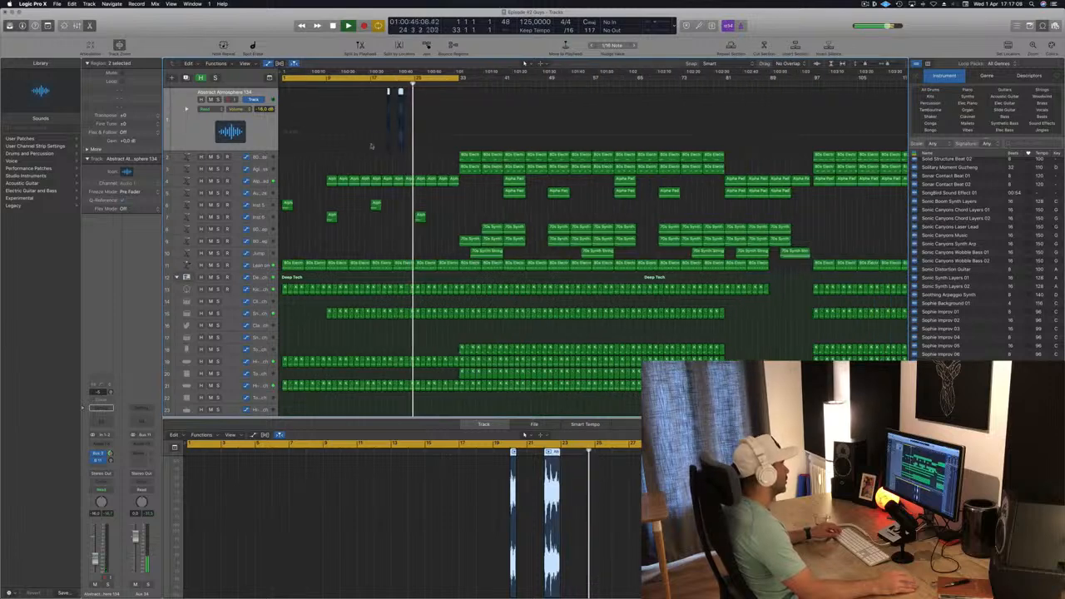
pyautogui.press('super+Right')
pyautogui.press('super+Left')
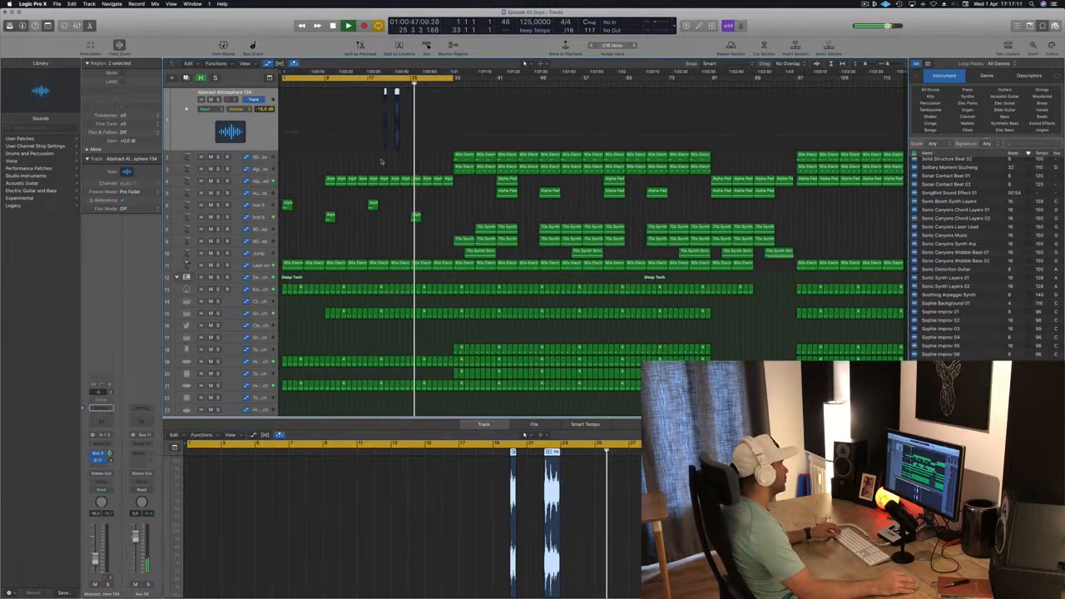
pyautogui.click(272, 218)
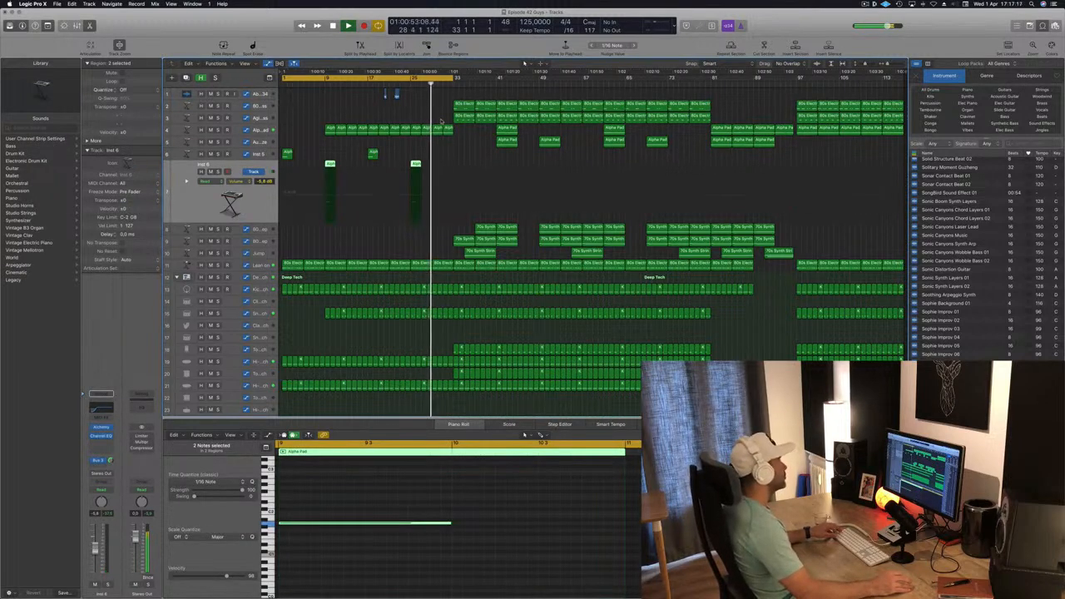
pyautogui.scroll(2, 441, 123)
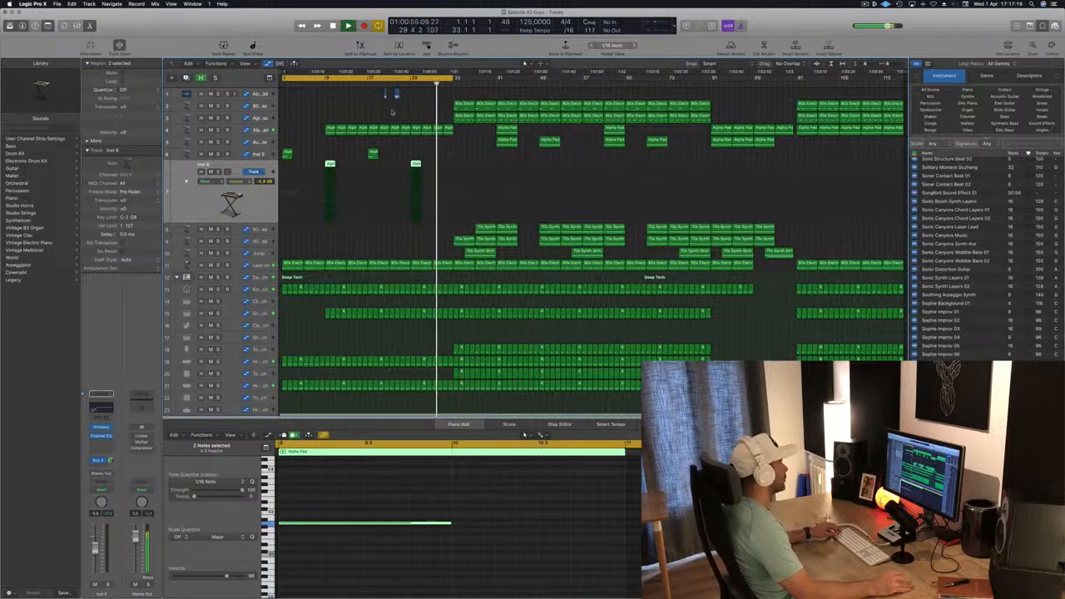
pyautogui.click(272, 131)
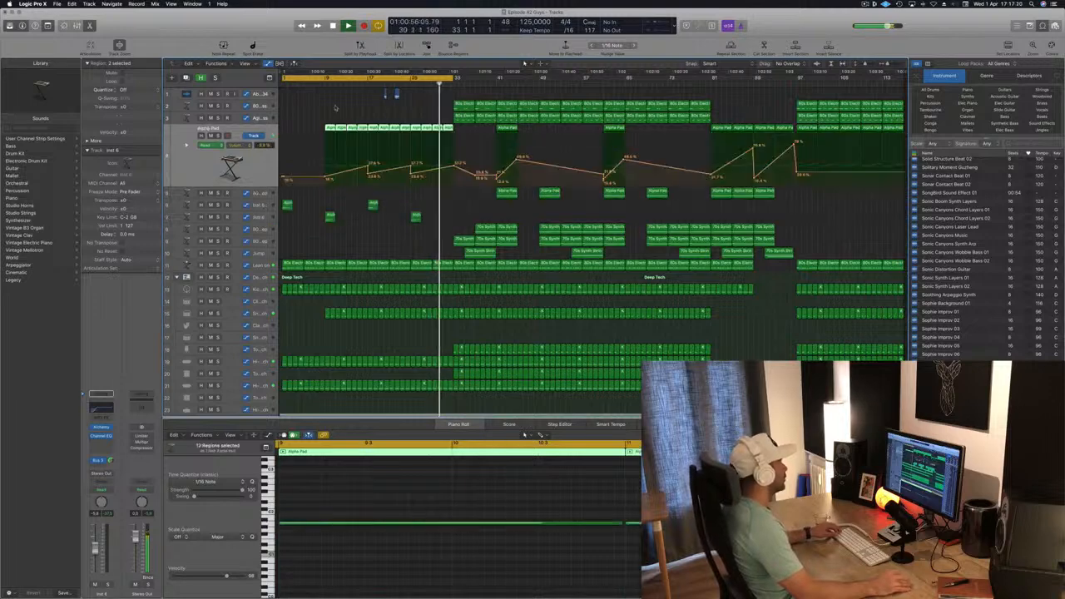
pyautogui.click(405, 83)
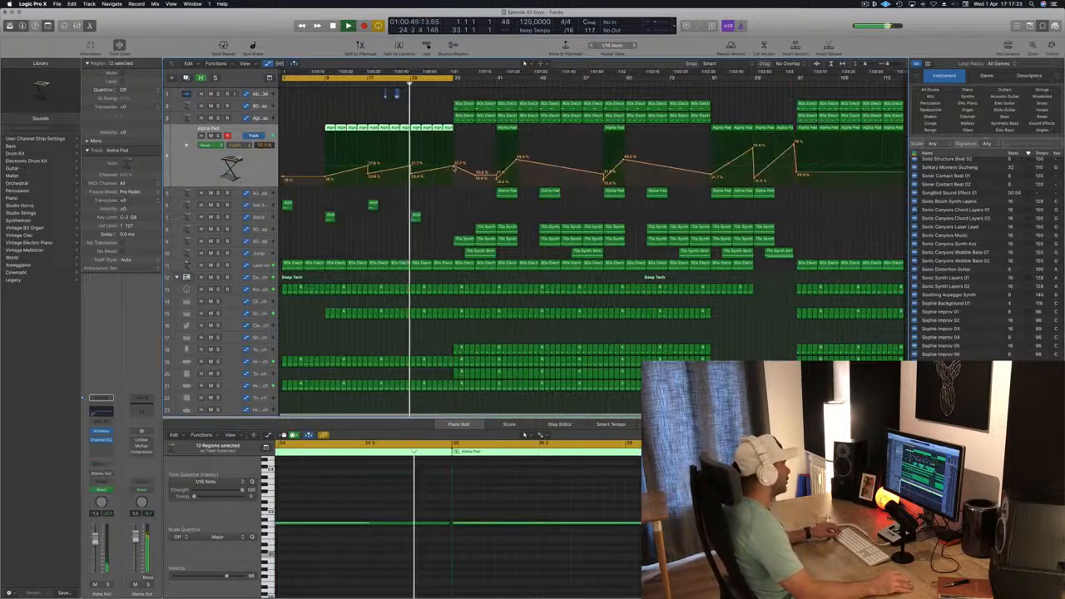
pyautogui.click(431, 218)
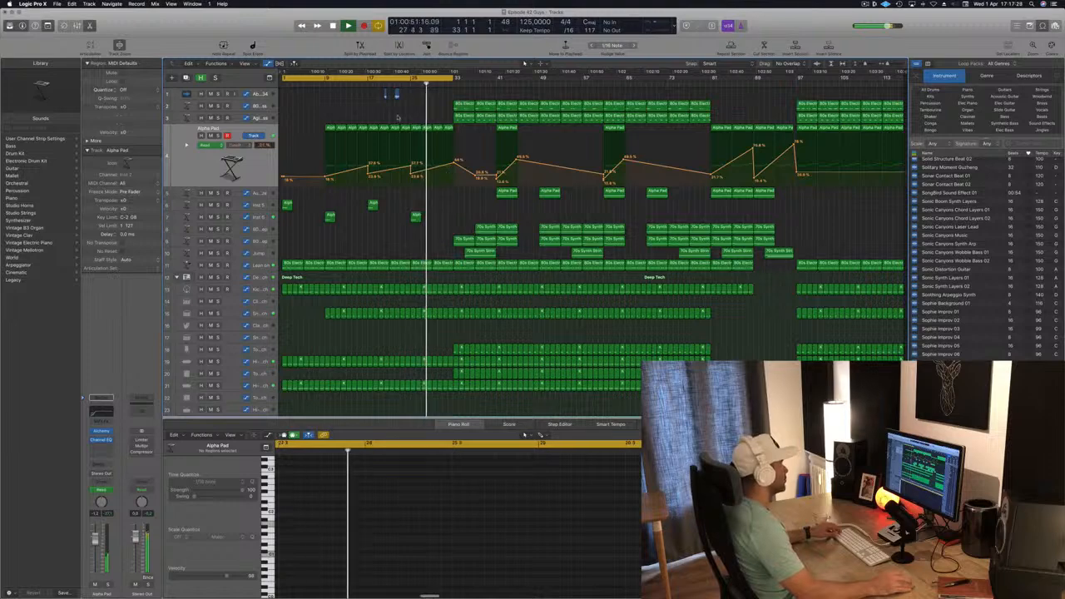
# - Copy both atmosphere regions about 8 bars later on the same track
pyautogui.scroll(6, 393, 100)
pyautogui.scroll(-1, 324, 99)
pyautogui.scroll(-1, 324, 98)
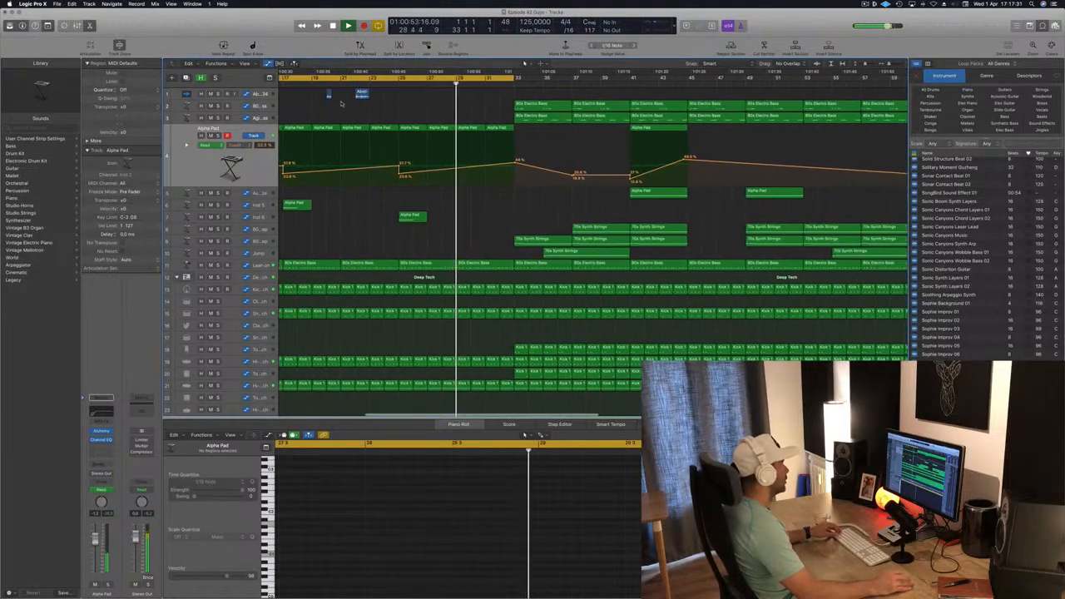
pyautogui.click(329, 93)
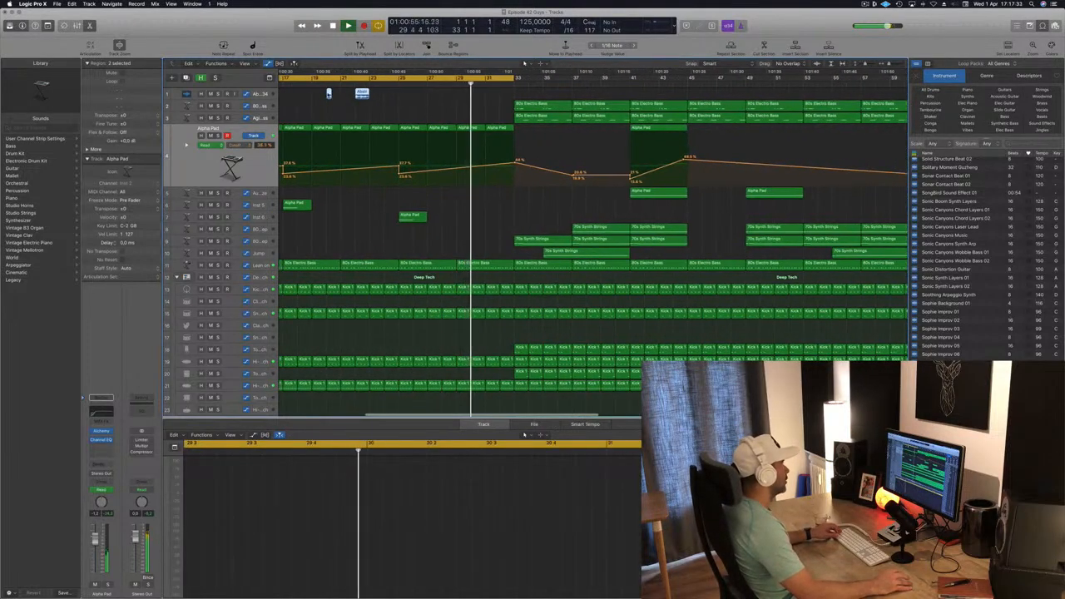
pyautogui.moveTo(329, 93); pyautogui.dragTo(446, 99)
# - Deselect the regions and close the Loop Browser to widen the tracks area
pyautogui.scroll(-2, 388, 89)
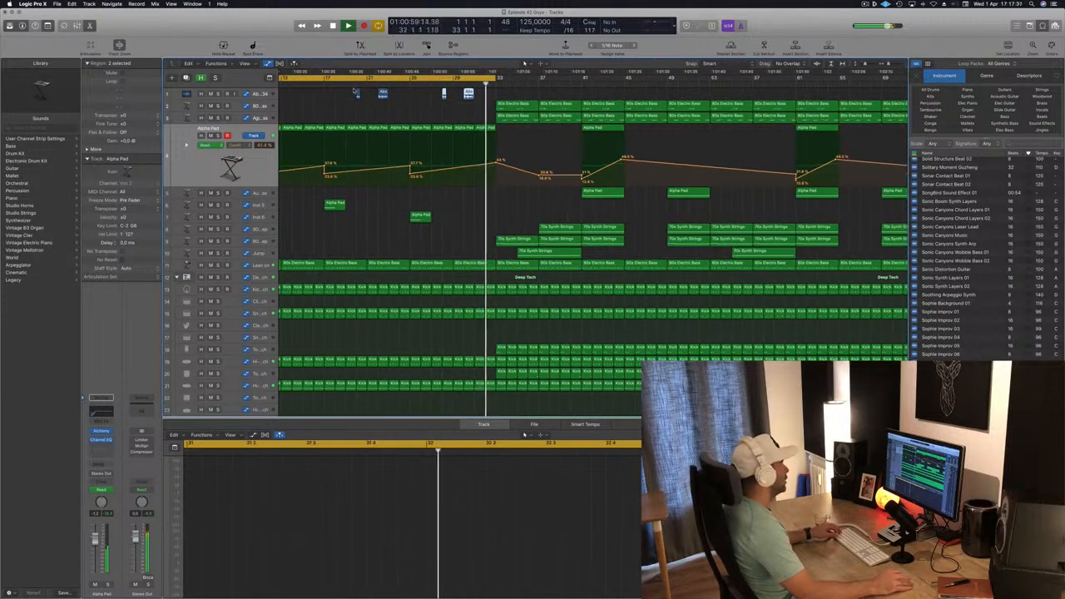
pyautogui.click(383, 107)
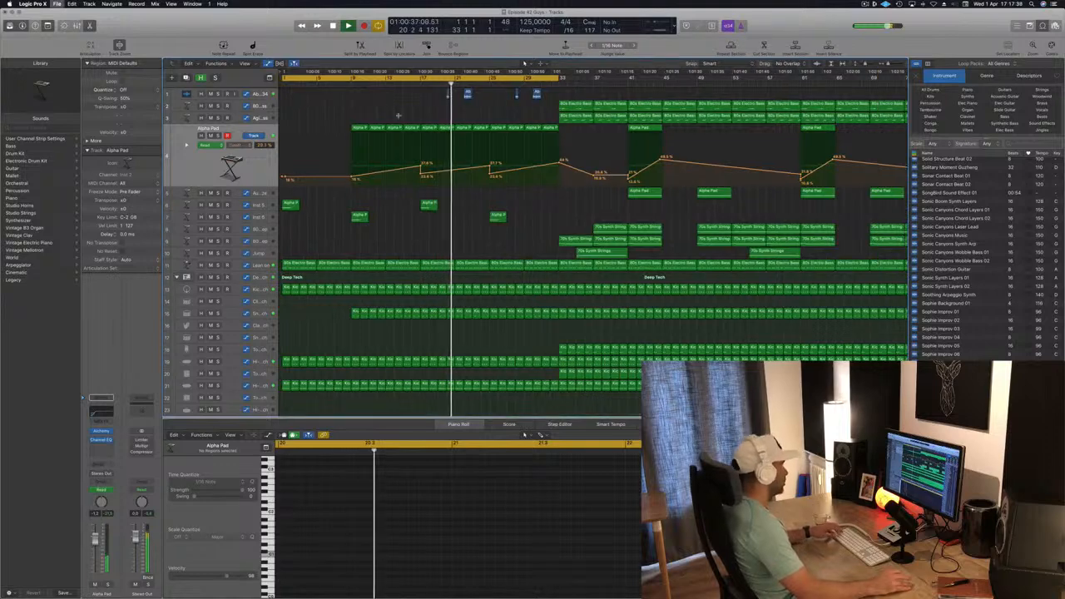
pyautogui.scroll(-3, 407, 124)
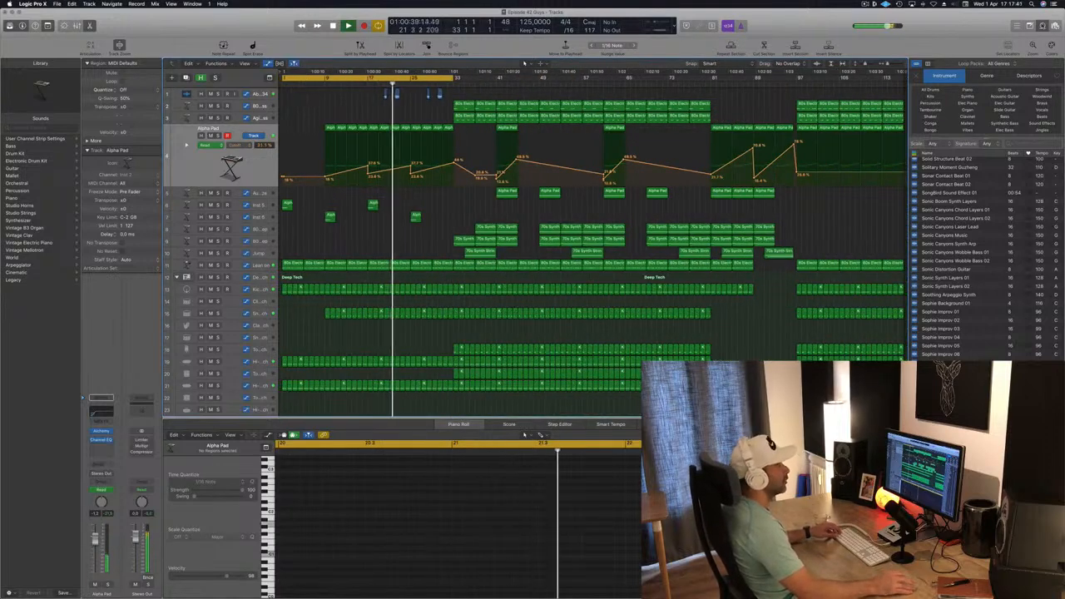
pyautogui.press('o')
pyautogui.scroll(2, 433, 114)
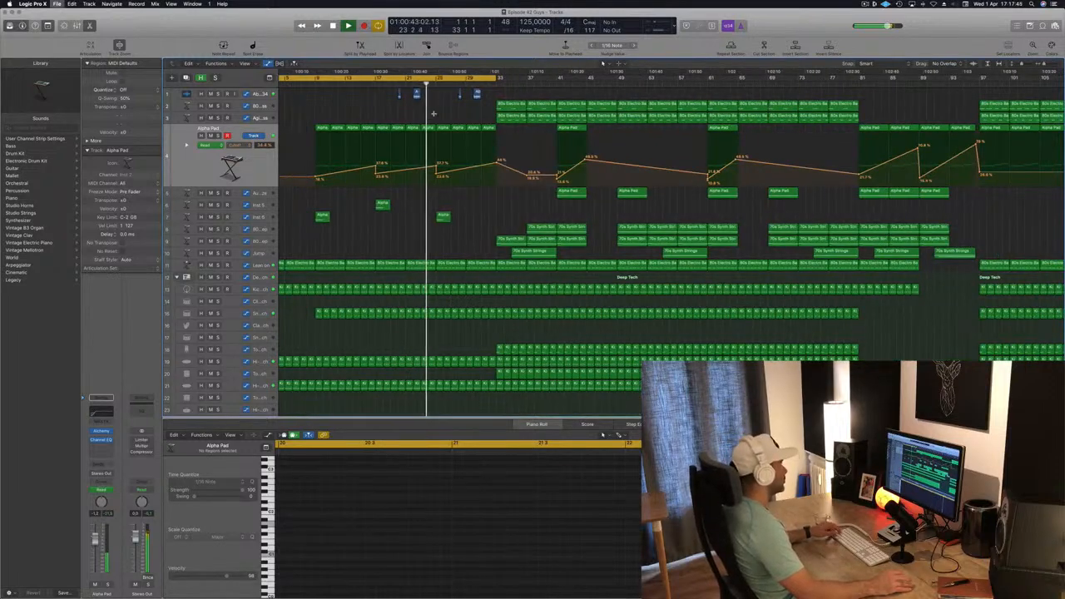
pyautogui.scroll(-1, 433, 113)
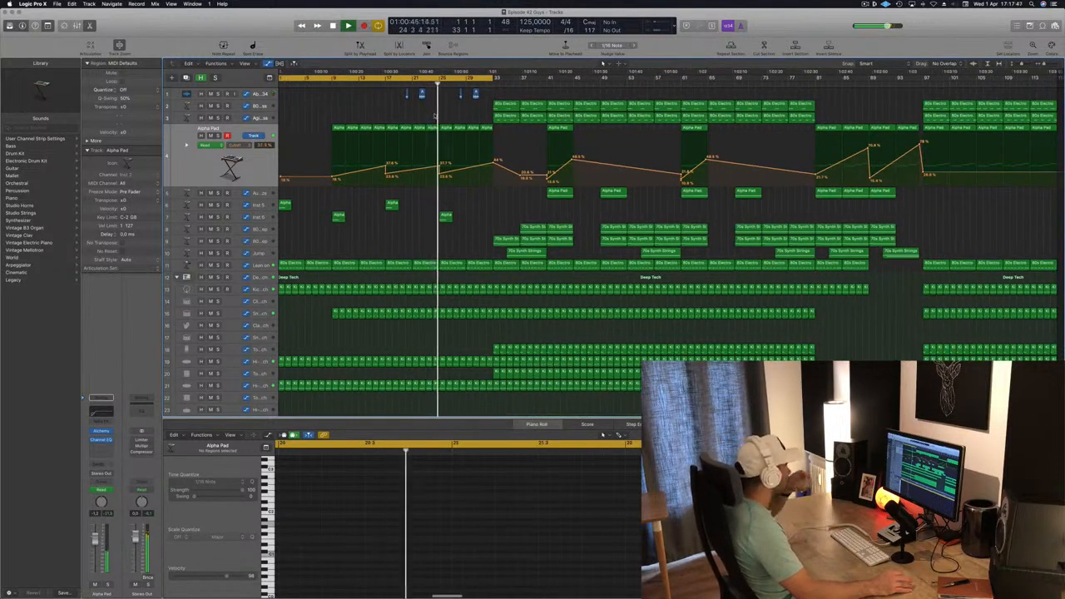
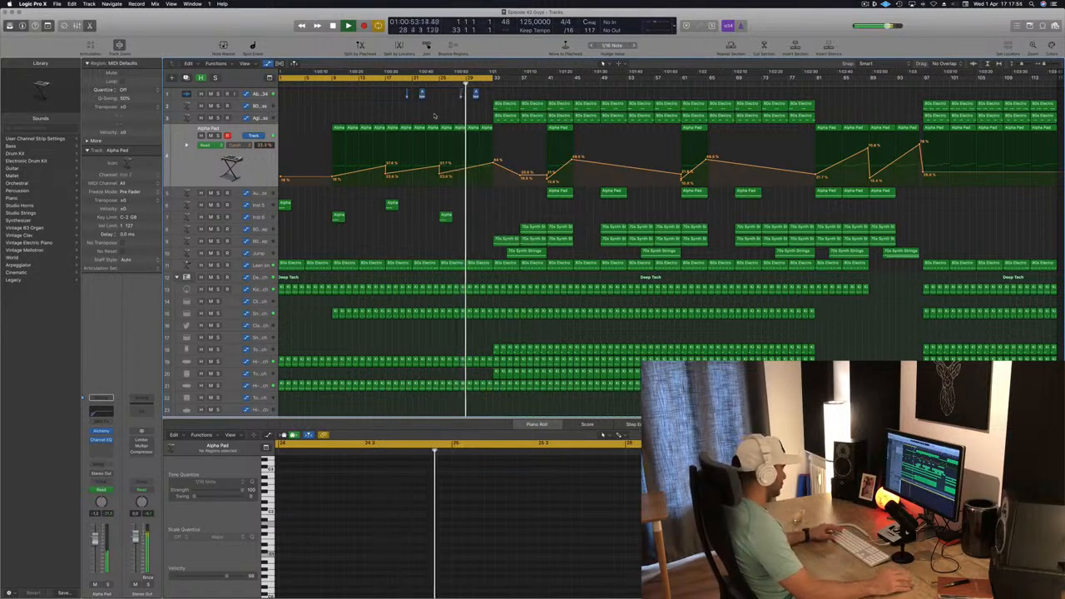
# - Delete the drum regions from bar 29 to bar 33 on two drum tracks to create a break before the drop
pyautogui.scroll(3, 450, 109)
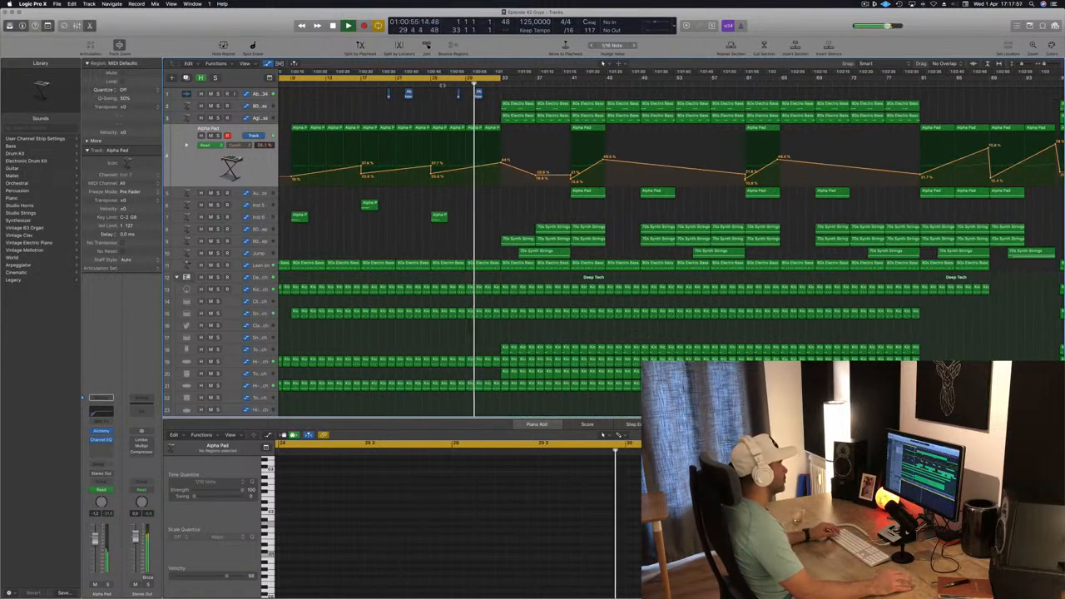
pyautogui.scroll(2, 550, 298)
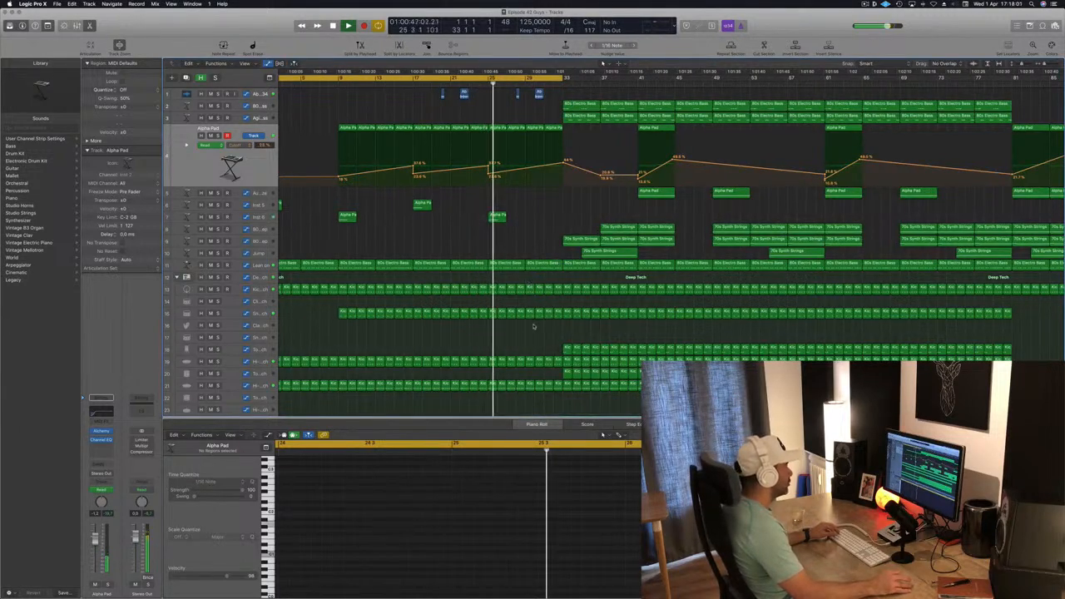
pyautogui.moveTo(533, 321); pyautogui.dragTo(555, 291)
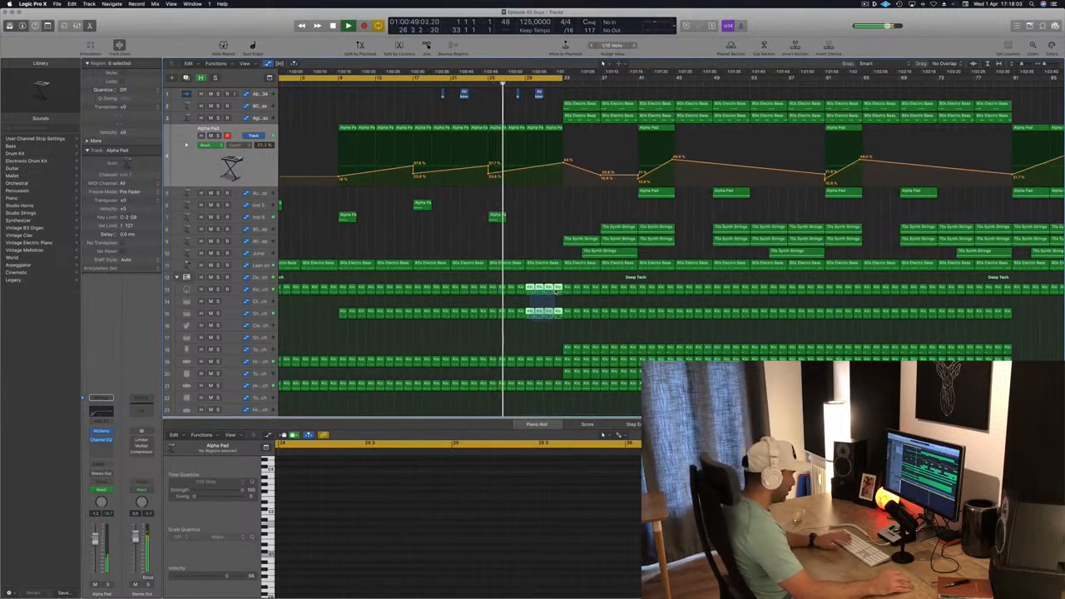
pyautogui.press('Delete')
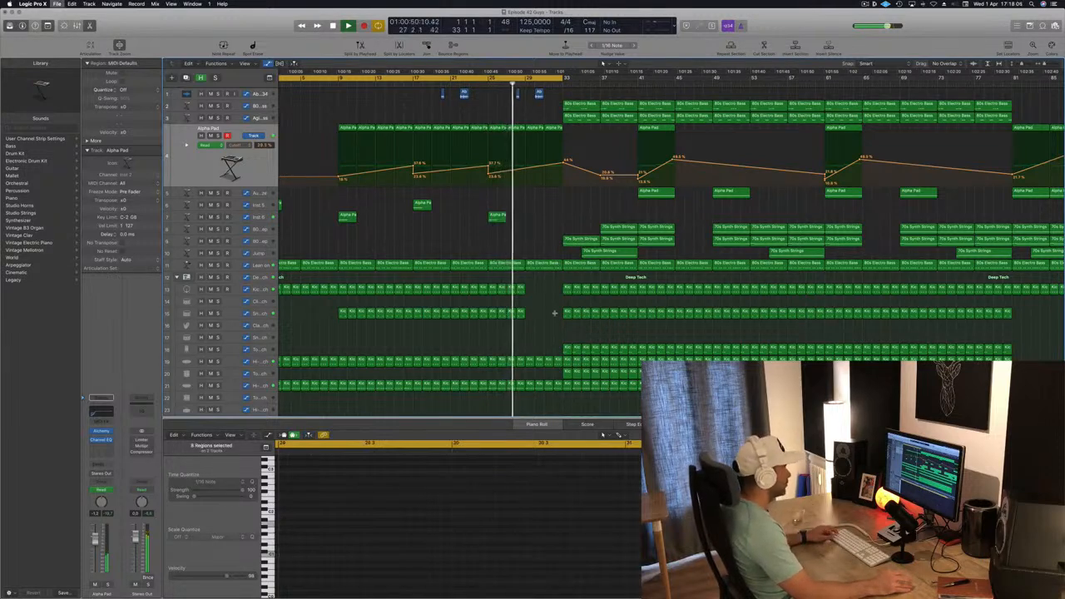
# - Add a filter automation point near bar 30 on the Alpha Pad track and raise the automation point at bar 33
pyautogui.scroll(4, 580, 193)
pyautogui.scroll(-1, 574, 183)
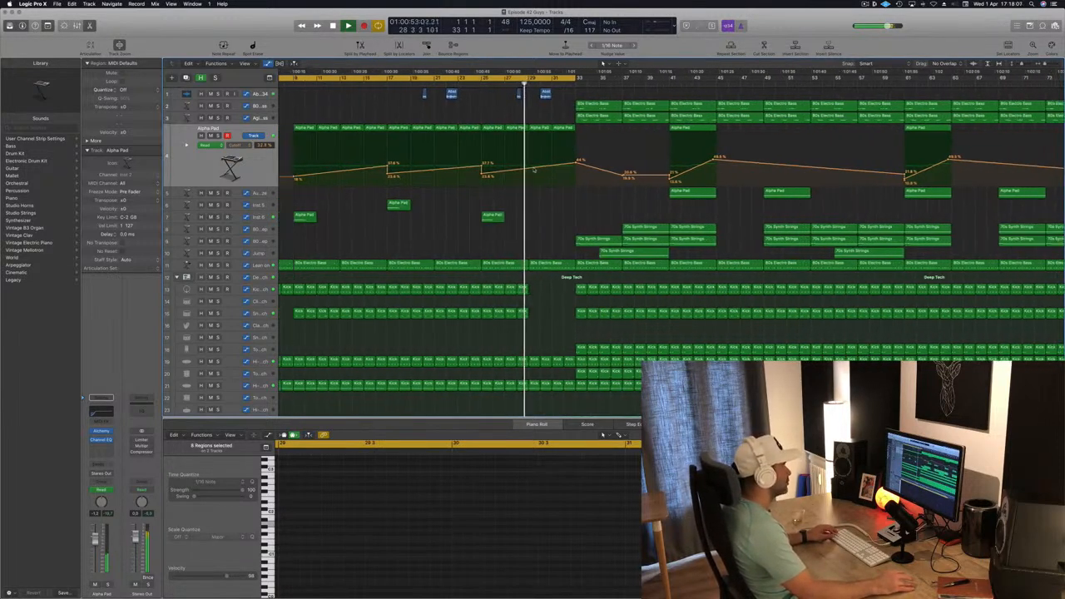
pyautogui.click(533, 168)
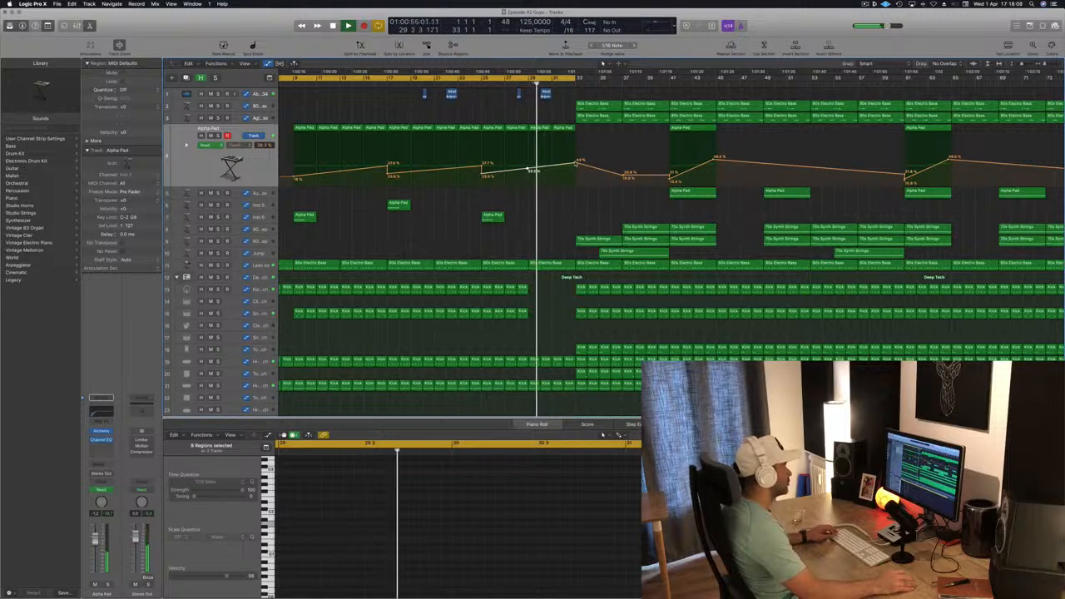
pyautogui.moveTo(575, 164); pyautogui.dragTo(576, 148)
# - Select the Lean on track, add an automation point near bar 30 and raise its filter automation into bar 33
pyautogui.scroll(-2, 580, 158)
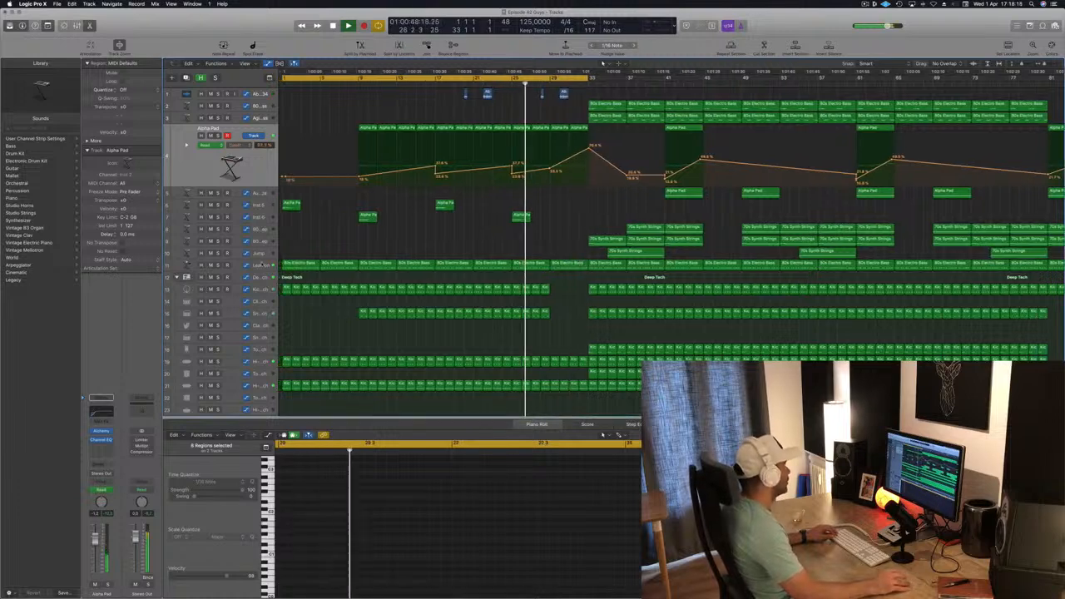
pyautogui.click(262, 264)
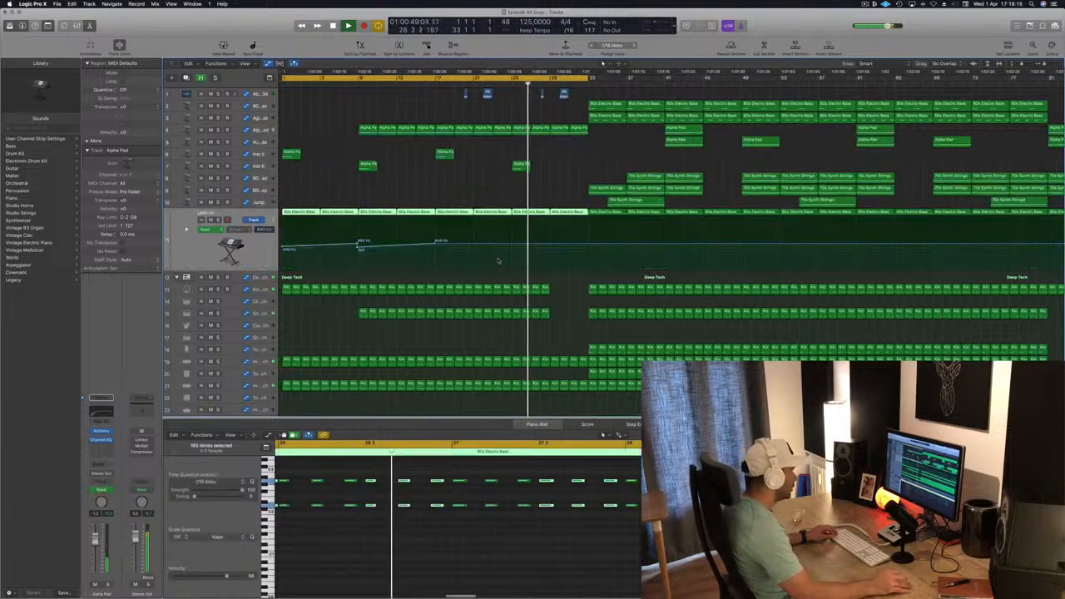
pyautogui.click(549, 245)
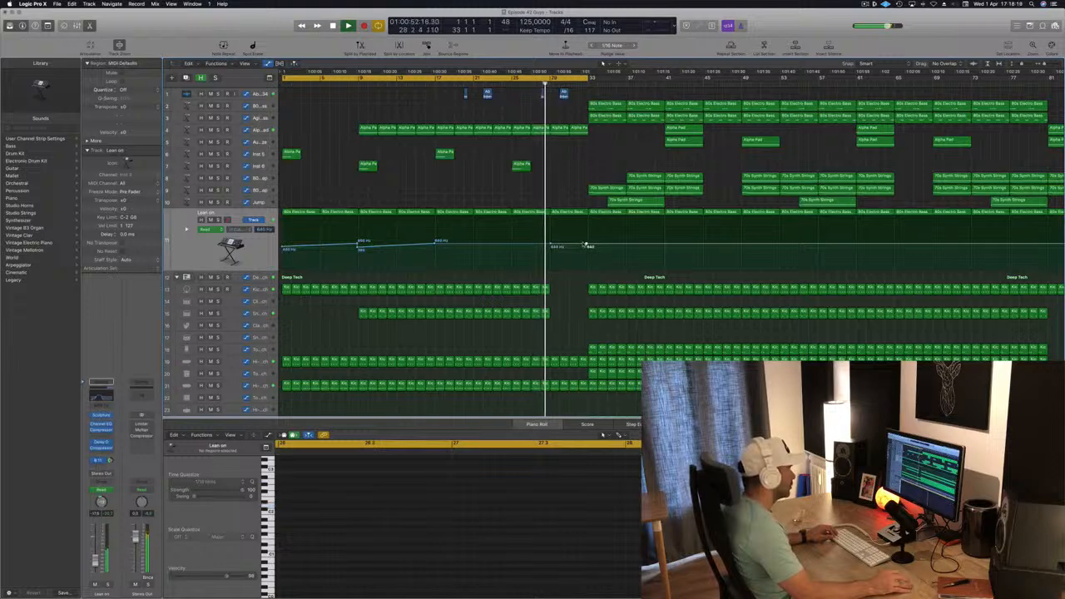
pyautogui.moveTo(587, 245)
pyautogui.mouseDown()
pyautogui.moveTo(588, 226)
pyautogui.moveTo(550, 243)
pyautogui.moveTo(587, 244)
pyautogui.mouseUp()
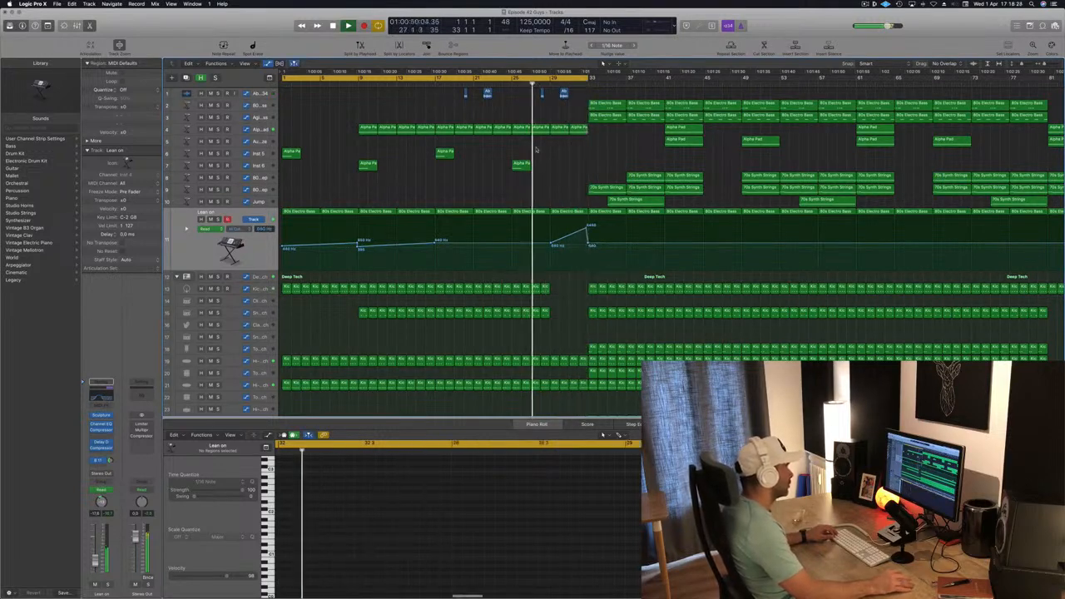
# - Delete the hi-hat and percussion regions from bar 29 to bar 33 on the lower drum tracks
pyautogui.scroll(-4, 553, 301)
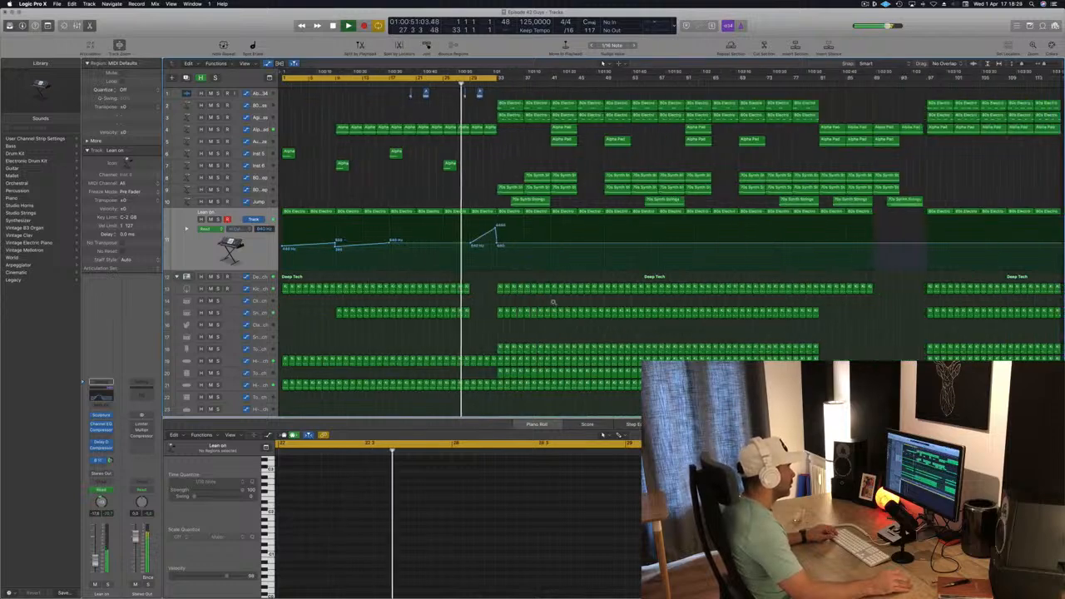
pyautogui.scroll(5, 553, 302)
pyautogui.moveTo(635, 288)
pyautogui.mouseDown()
pyautogui.moveTo(575, 291)
pyautogui.moveTo(628, 297)
pyautogui.mouseUp()
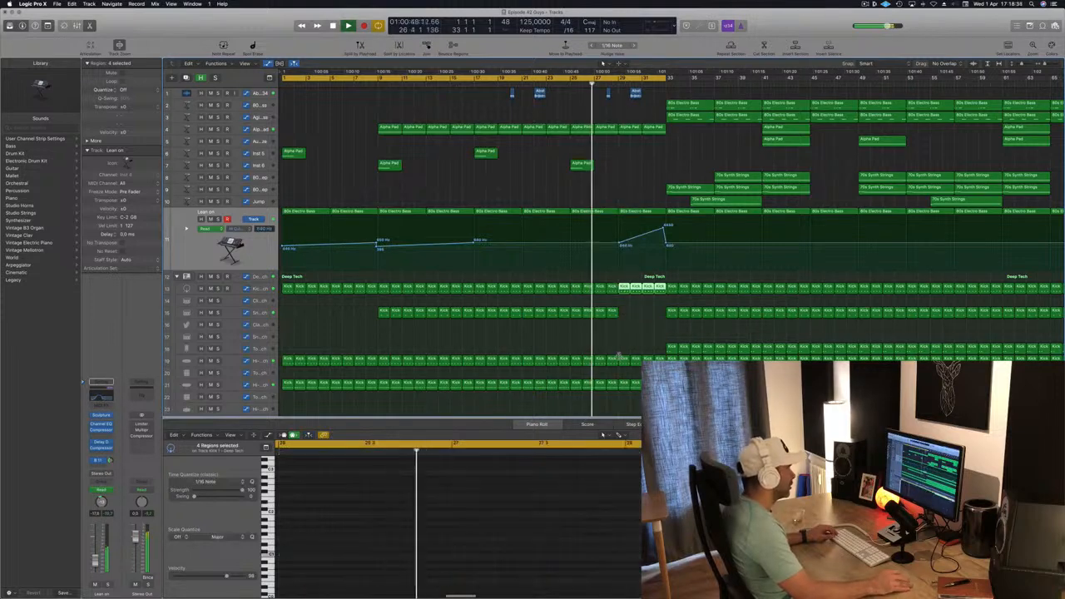
pyautogui.moveTo(618, 356); pyautogui.dragTo(660, 388)
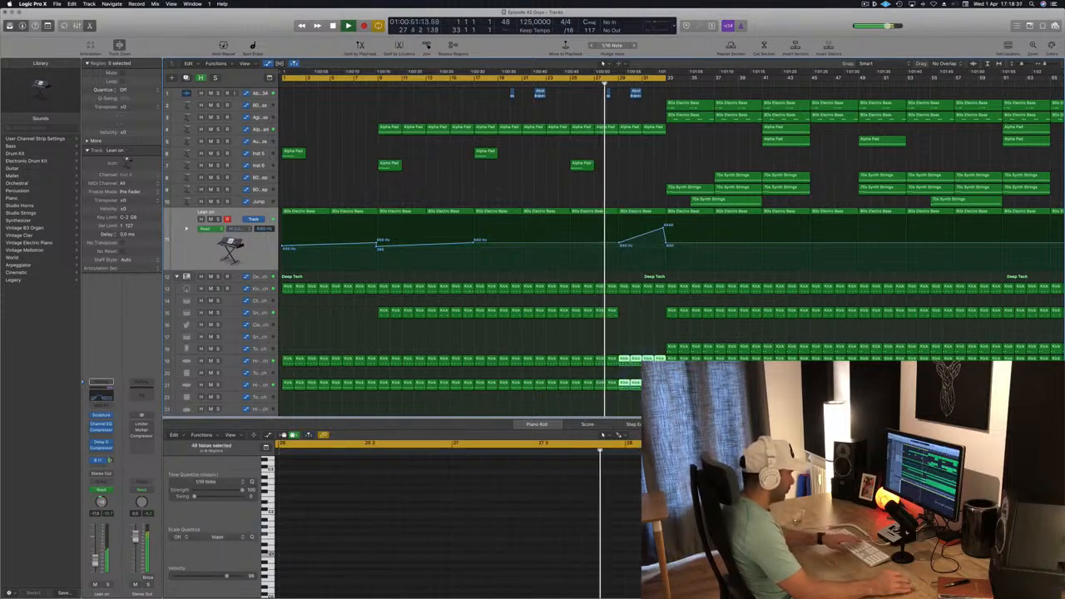
pyautogui.press('Delete')
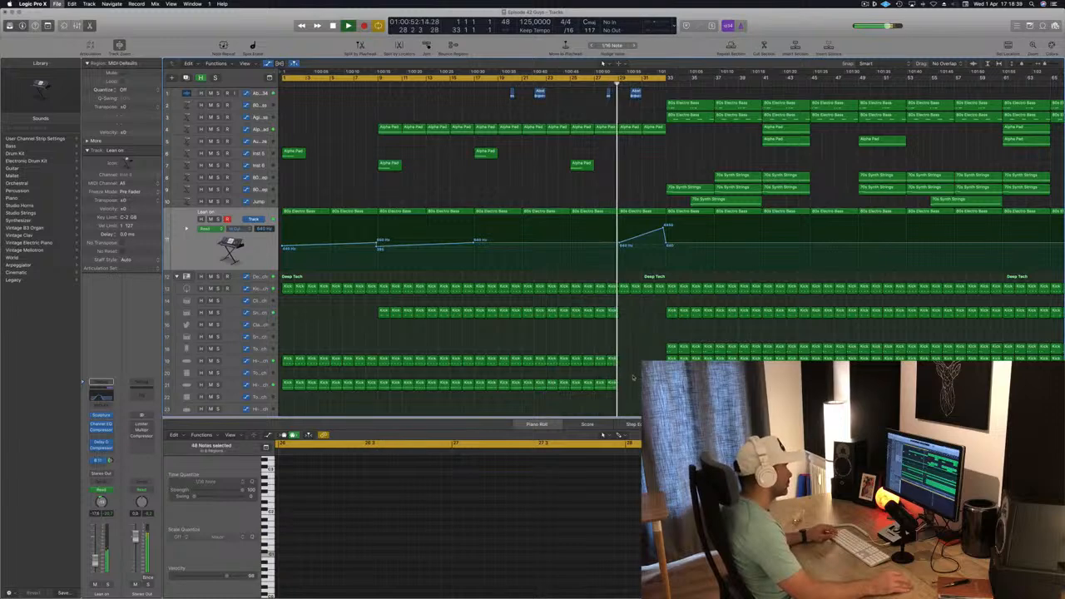
# - Play back the break from around bar 27 into bar 33 to audition the changes
pyautogui.press('super+Left')
pyautogui.scroll(-4, 527, 368)
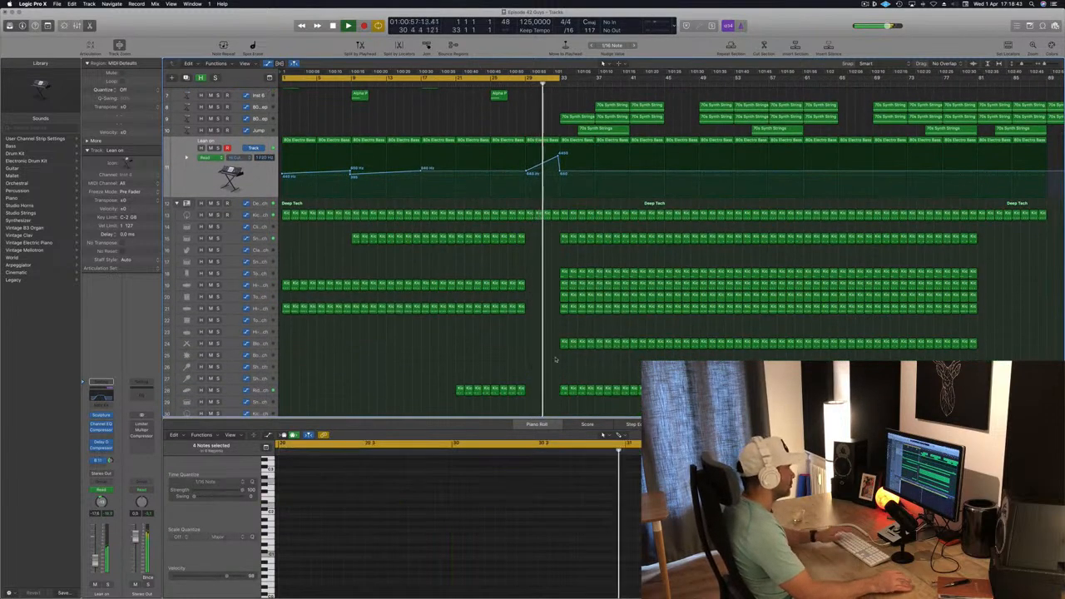
pyautogui.scroll(2, 527, 377)
pyautogui.scroll(3, 528, 249)
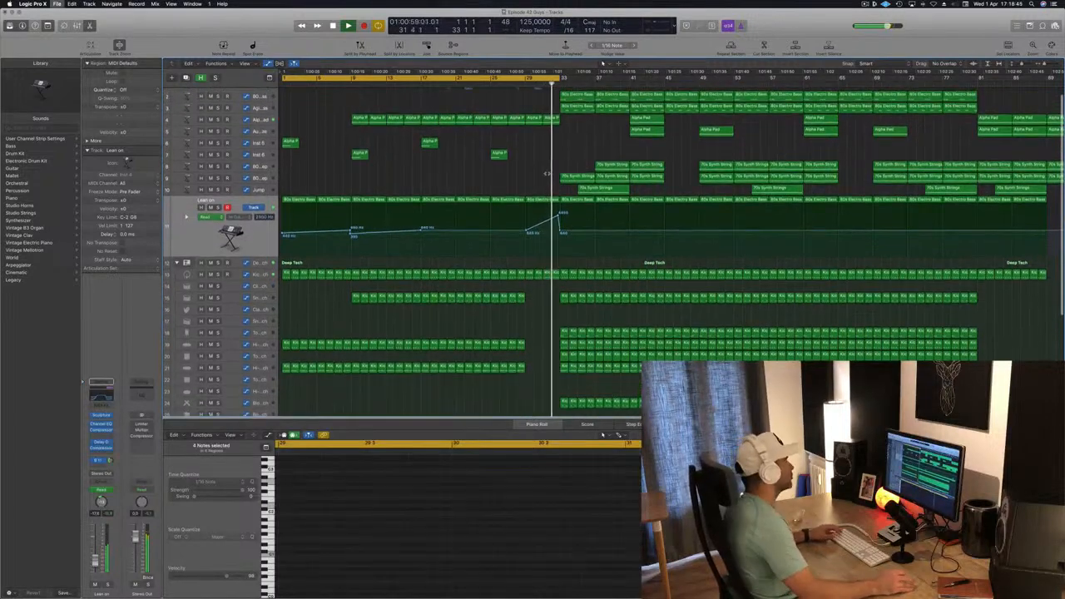
pyautogui.click(516, 83)
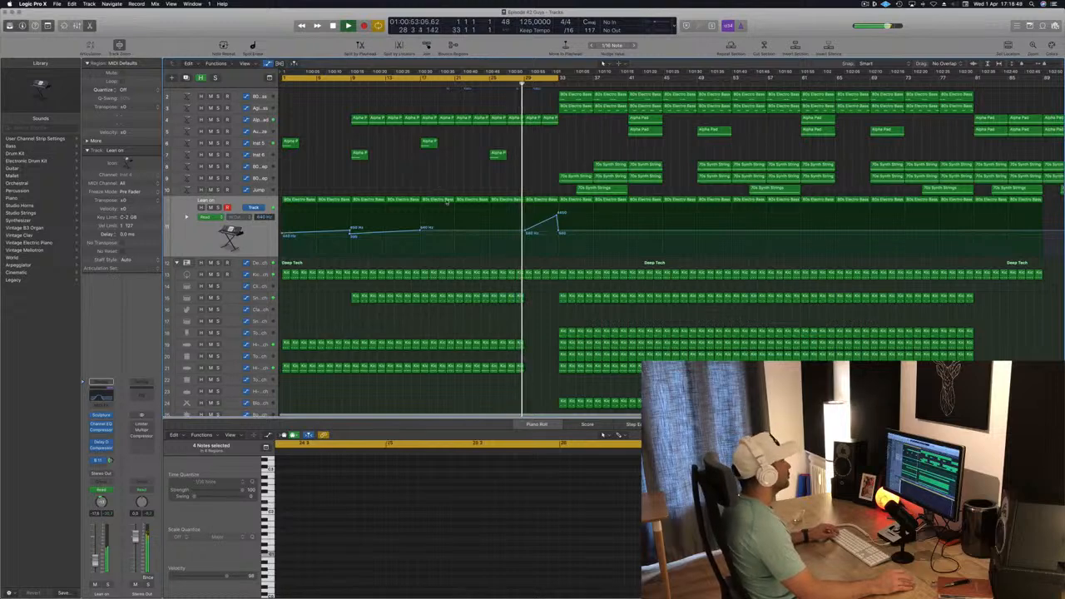
pyautogui.scroll(-3, 466, 176)
pyautogui.scroll(-1, 466, 177)
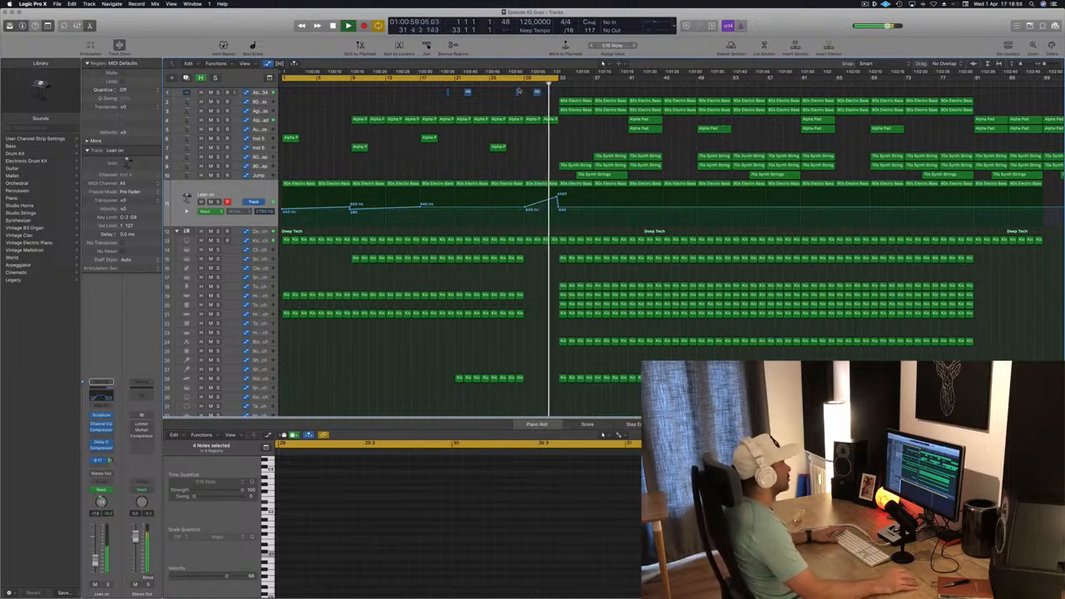
pyautogui.click(508, 84)
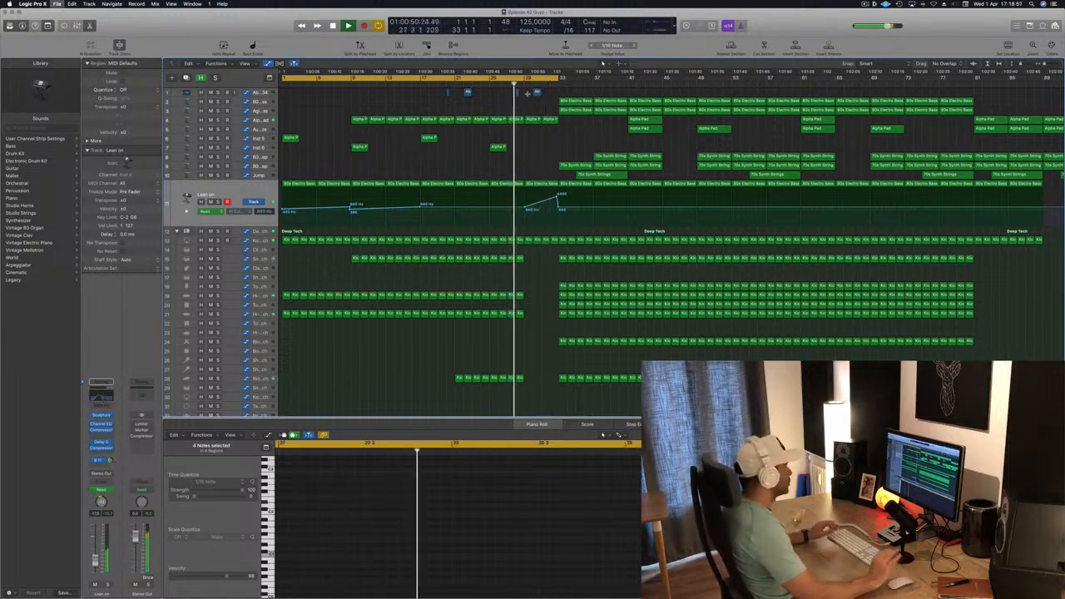
pyautogui.click(867, 5)
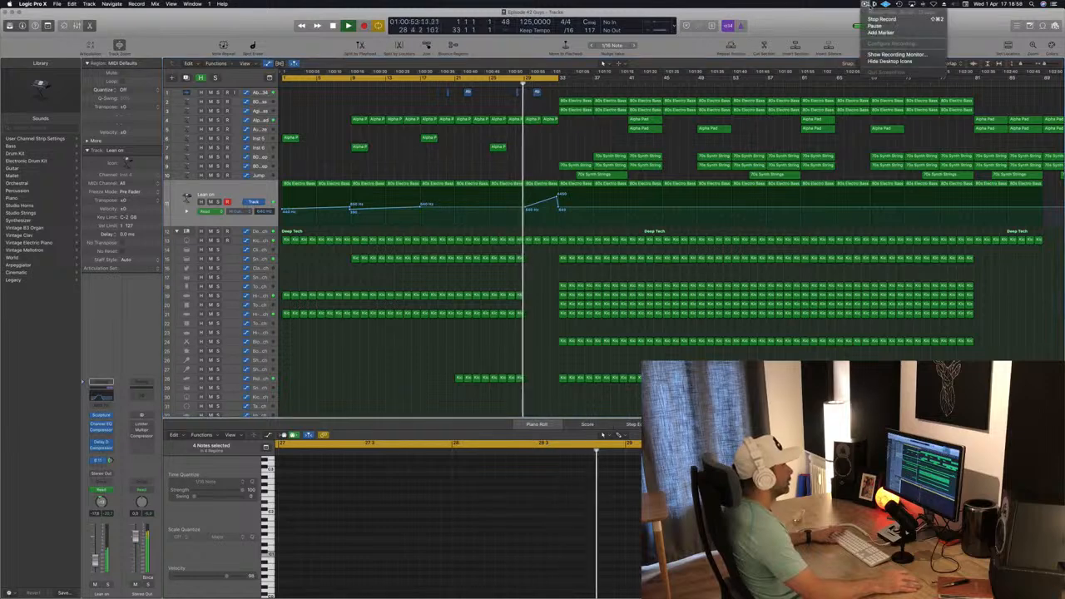
pyautogui.click(820, 32)
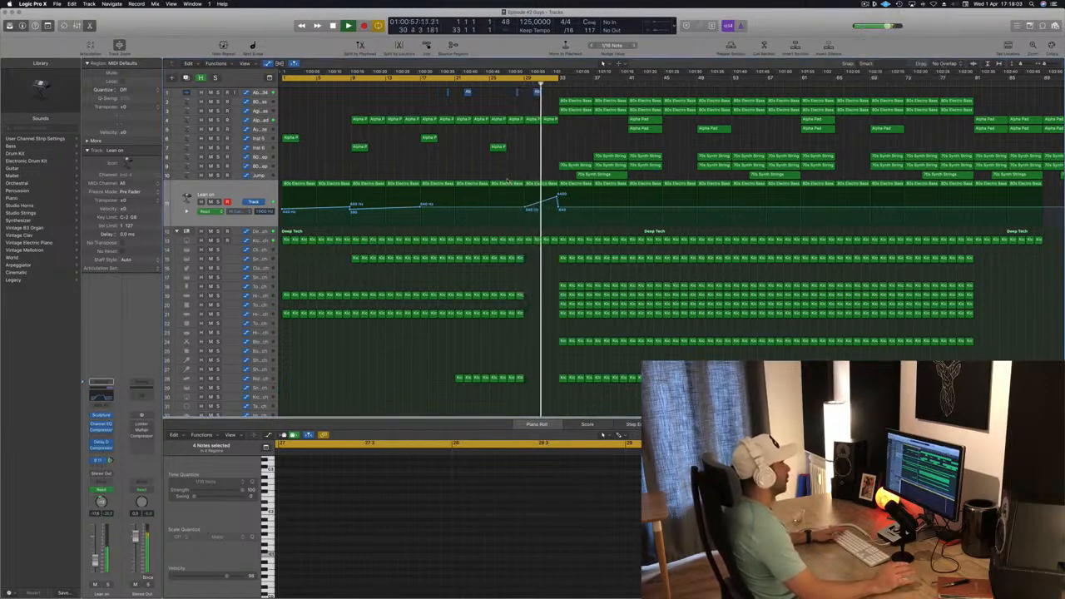
pyautogui.click(515, 87)
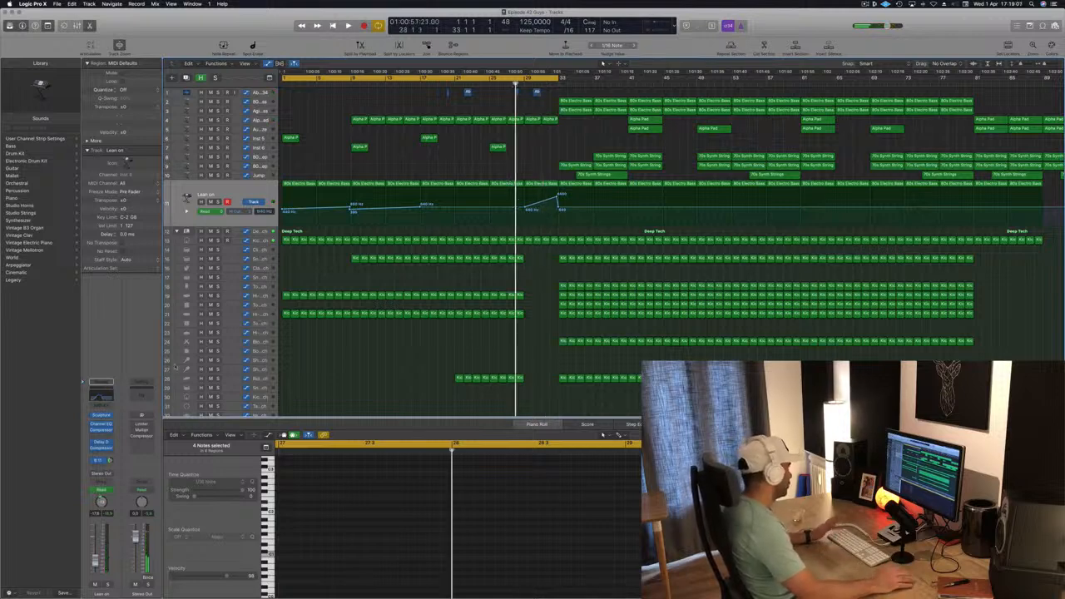
# - Insert a Channel EQ at the top of the Stereo Out insert chain and open it, closing the Limiter window
pyautogui.click(143, 398)
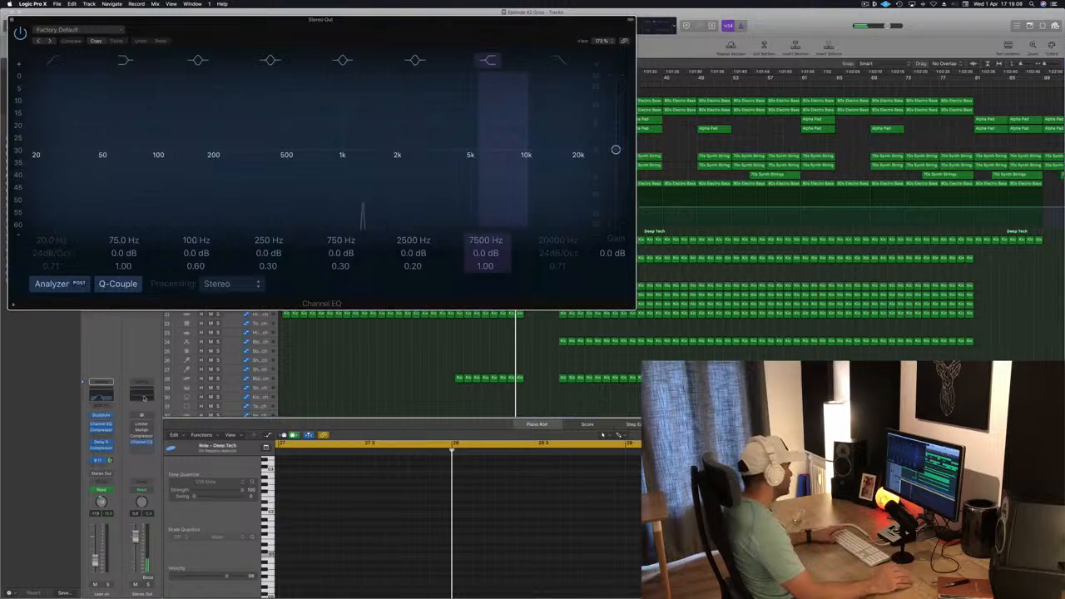
pyautogui.moveTo(143, 443); pyautogui.dragTo(144, 432)
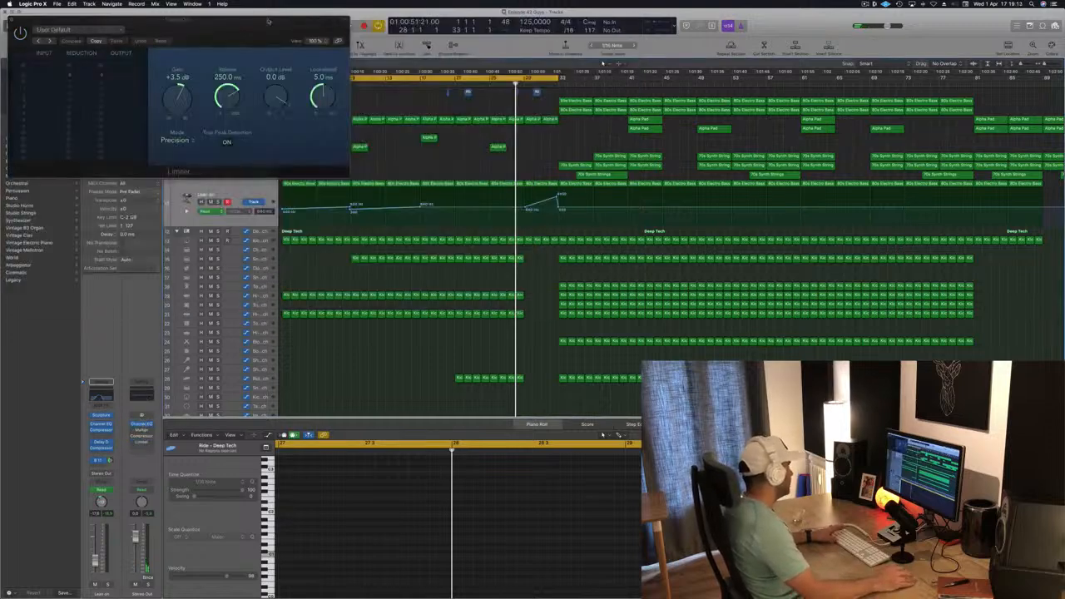
pyautogui.moveTo(267, 20); pyautogui.dragTo(632, 94)
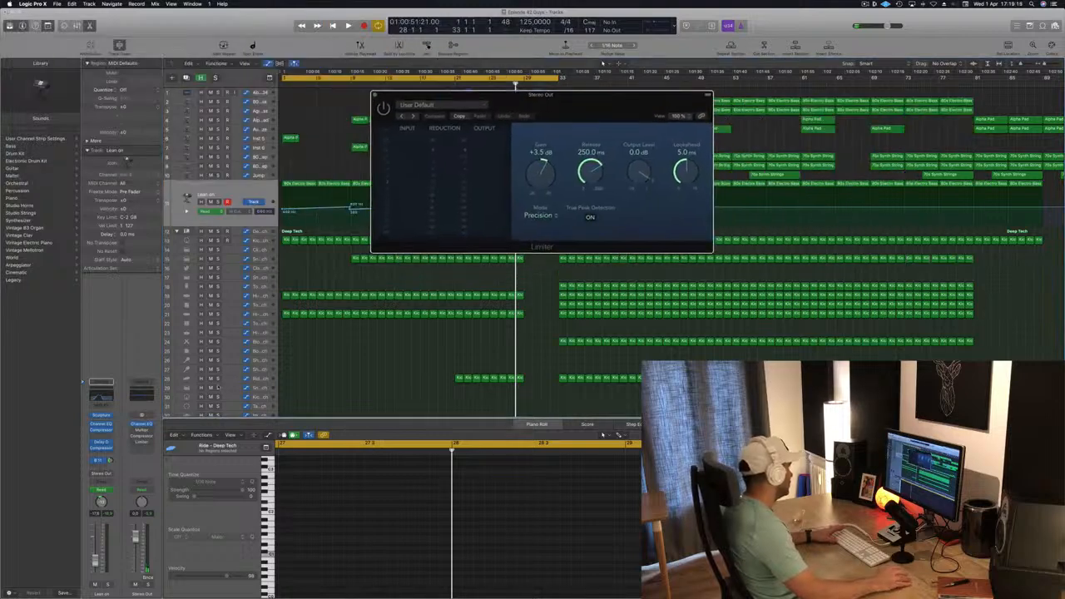
pyautogui.click(142, 424)
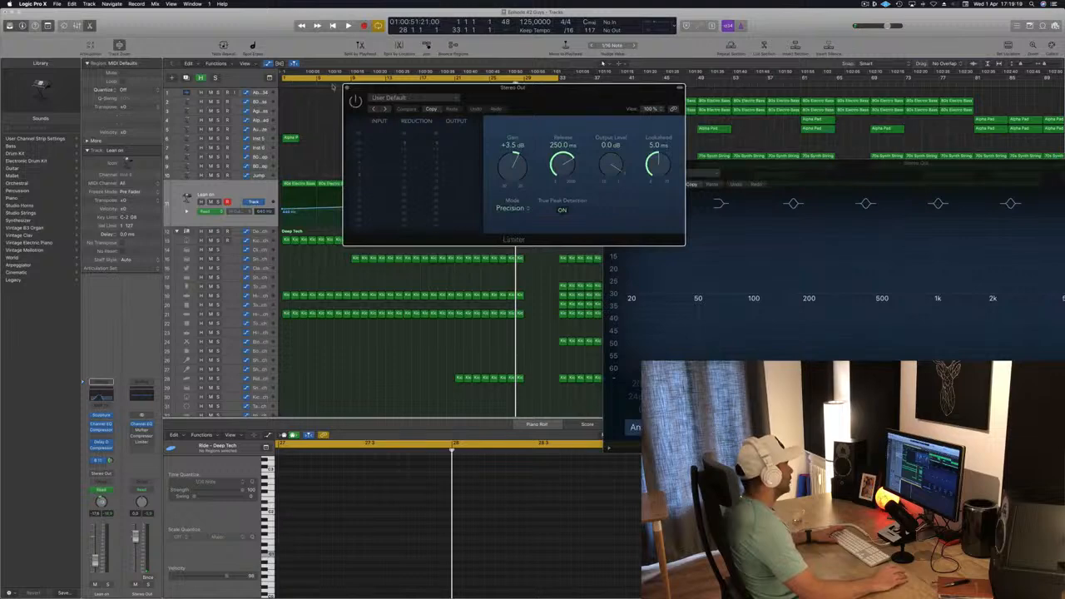
pyautogui.click(346, 88)
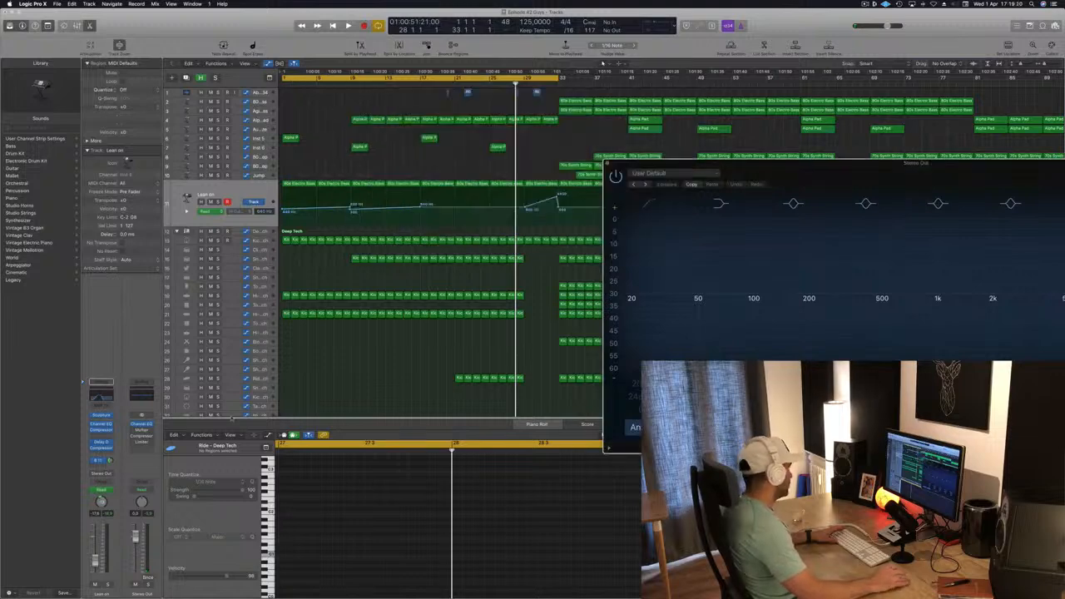
pyautogui.rightClick(151, 468)
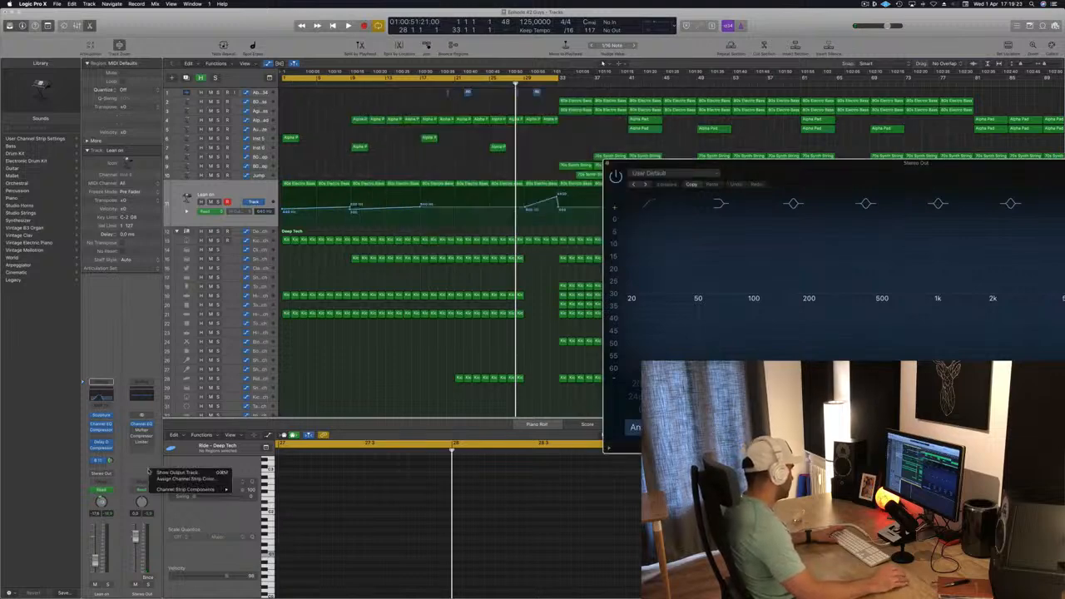
pyautogui.rightClick(146, 593)
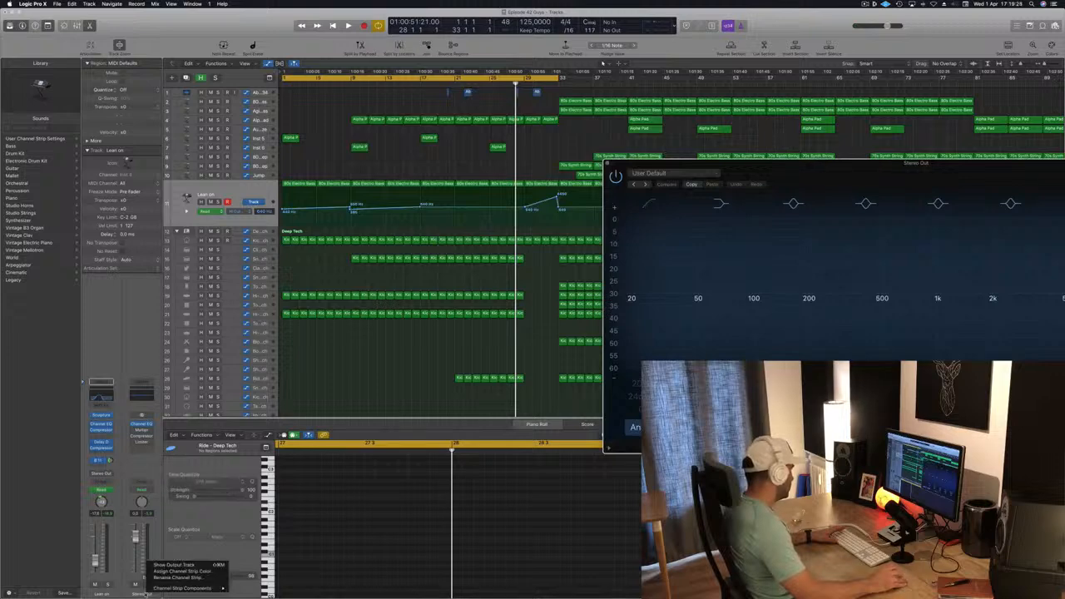
pyautogui.moveTo(163, 589)
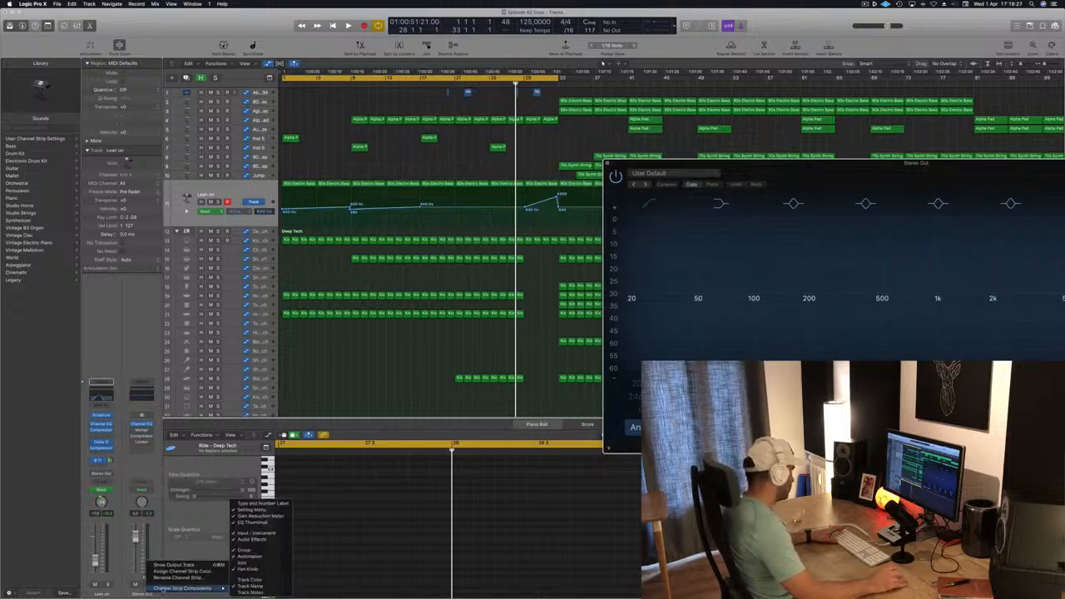
pyautogui.click(143, 297)
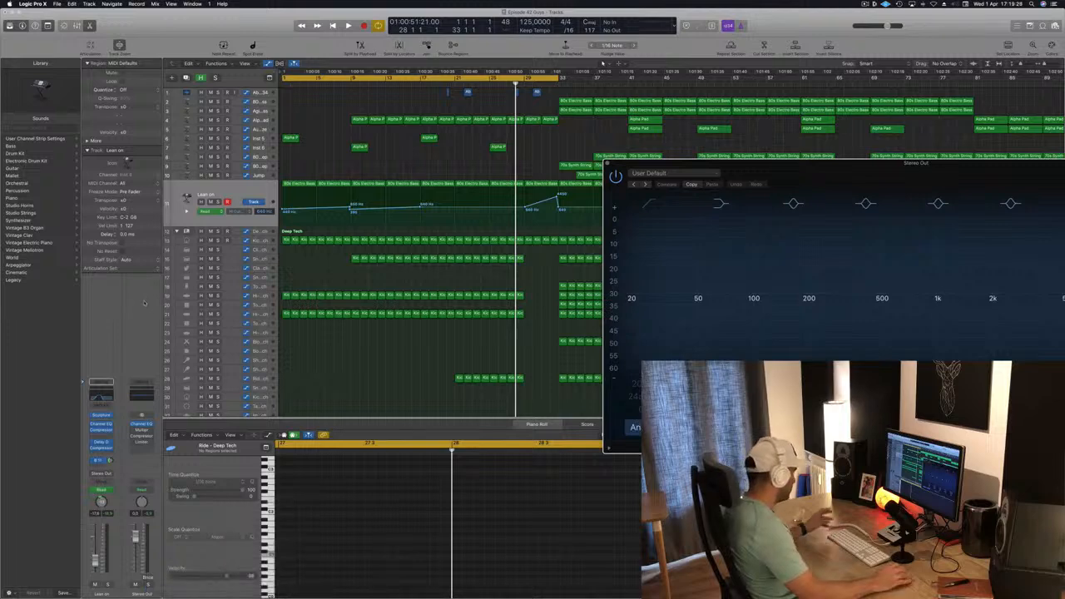
# - Open the Mixer and scroll through the channel strips alongside the Stereo Out Channel EQ window
pyautogui.press('x')
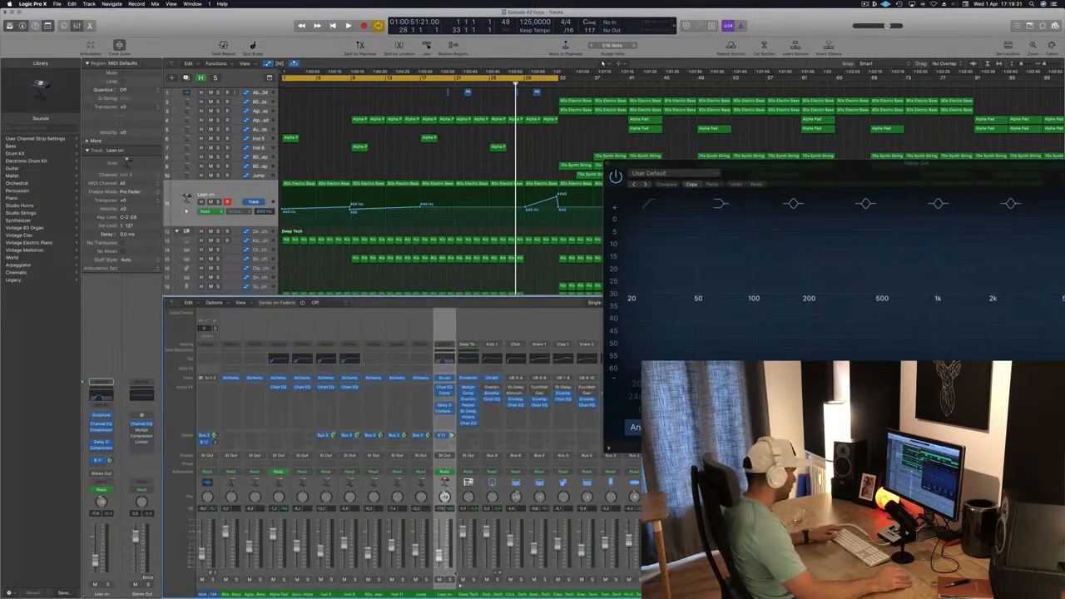
pyautogui.moveTo(844, 164); pyautogui.dragTo(283, 67)
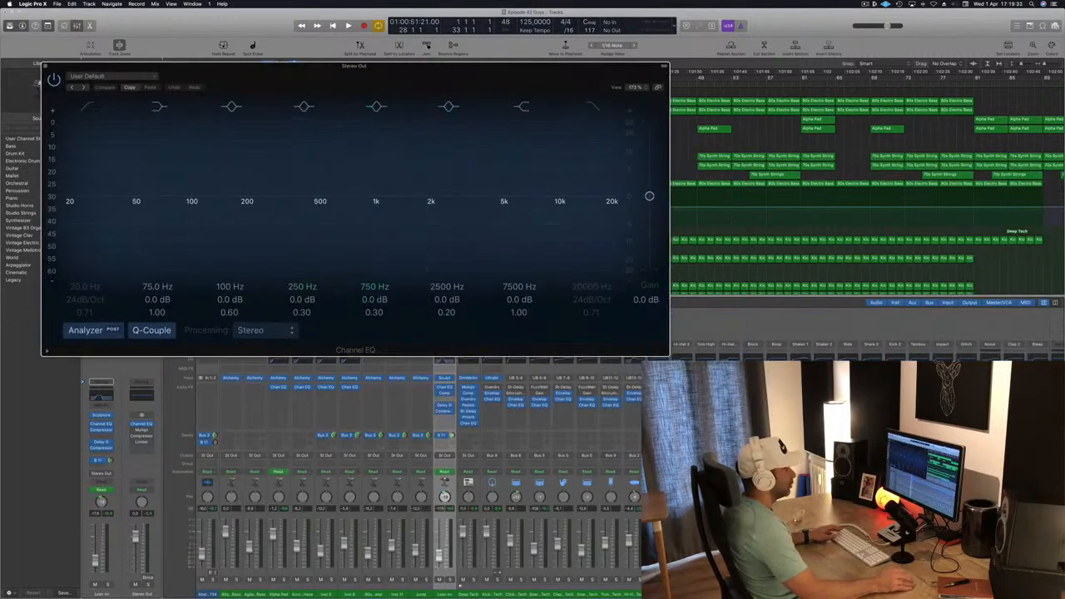
pyautogui.hscroll(1, 236, 572)
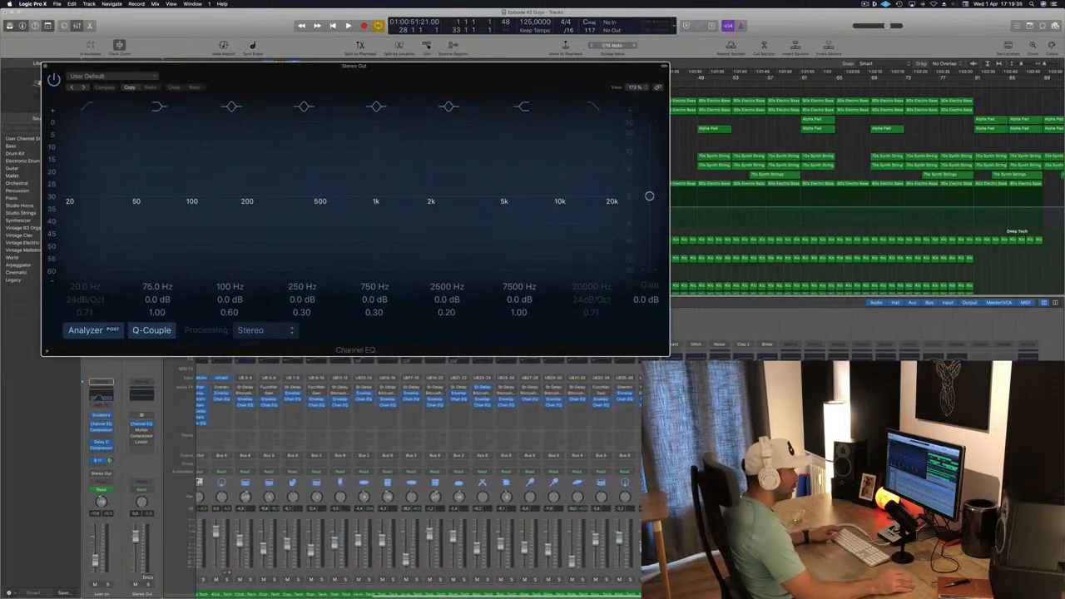
pyautogui.click(1029, 334)
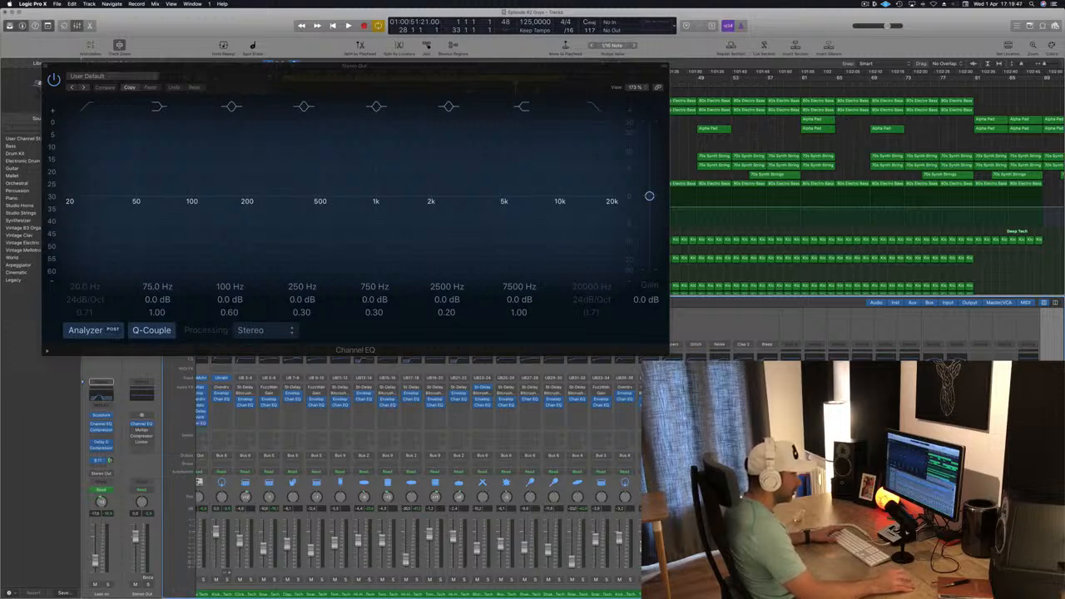
# - Enable the high cut band in the Stereo Out Channel EQ and set it to 16800 Hz at 48 dB/Oct
pyautogui.click(1028, 441)
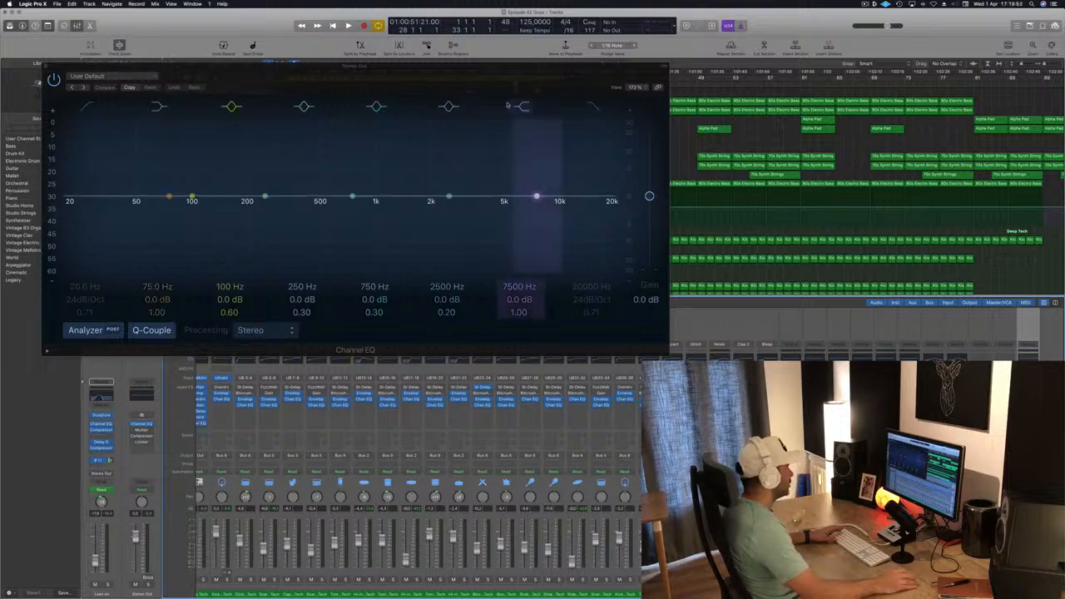
pyautogui.moveTo(505, 83); pyautogui.dragTo(709, 75)
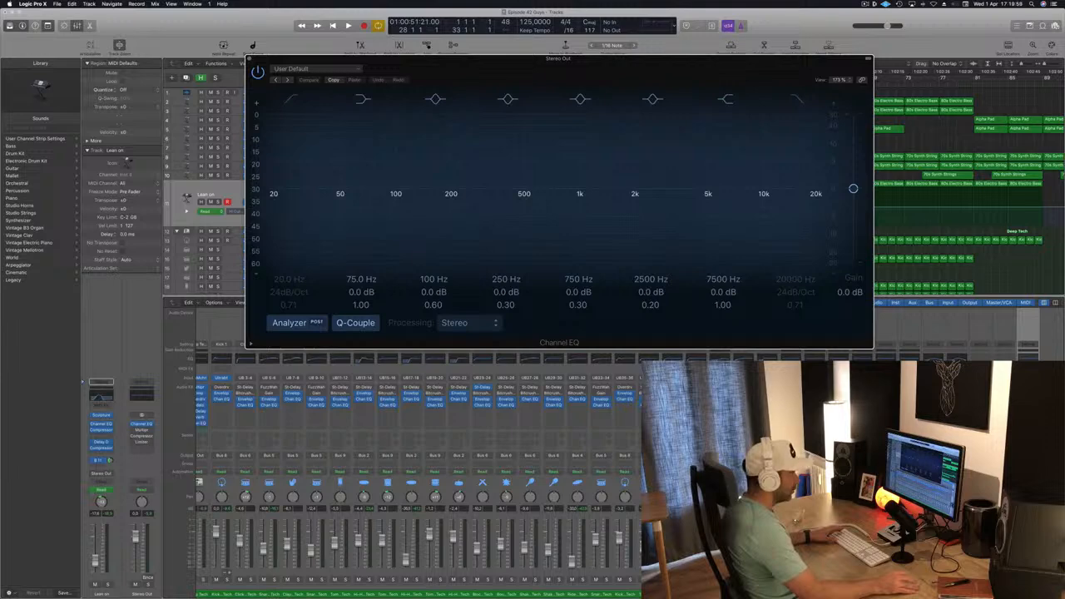
pyautogui.click(748, 466)
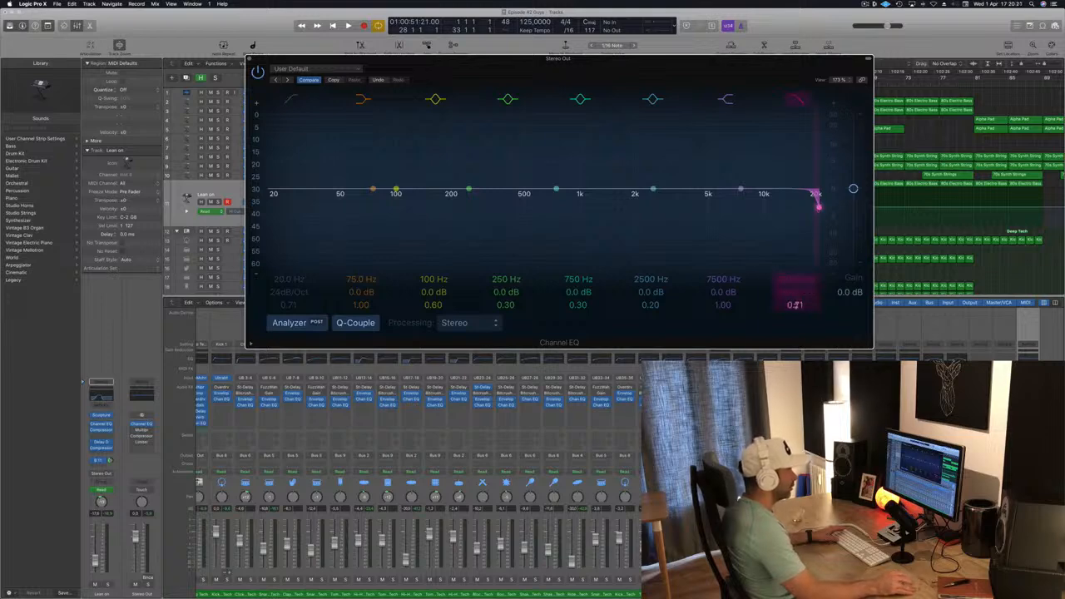
pyautogui.moveTo(795, 305)
pyautogui.mouseDown()
pyautogui.moveTo(795, 241)
pyautogui.moveTo(795, 298)
pyautogui.mouseUp()
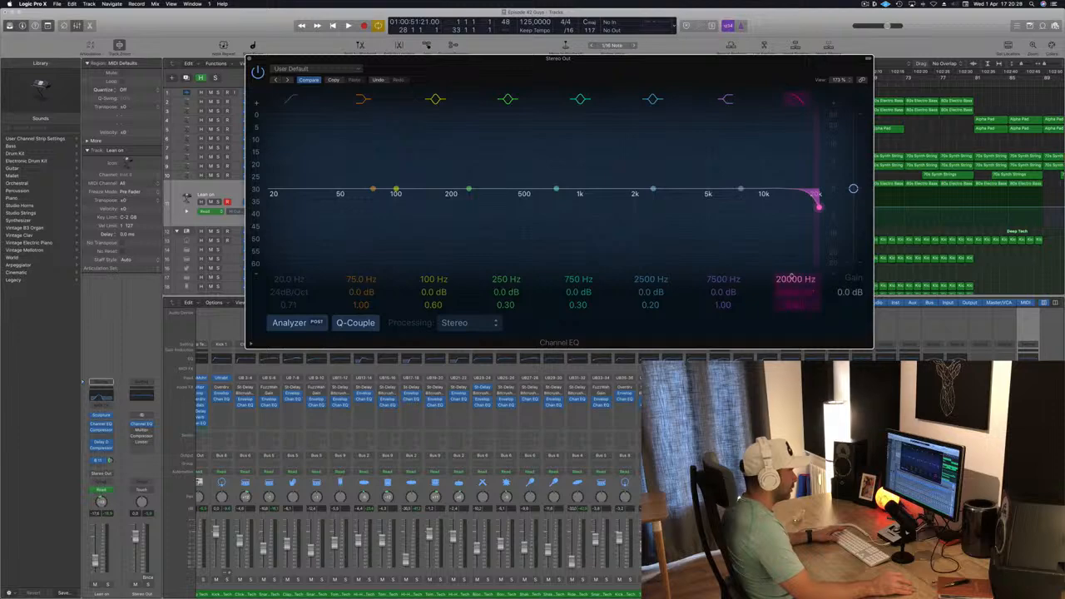
pyautogui.moveTo(792, 279)
pyautogui.mouseDown()
pyautogui.moveTo(792, 329)
pyautogui.moveTo(792, 287)
pyautogui.mouseUp()
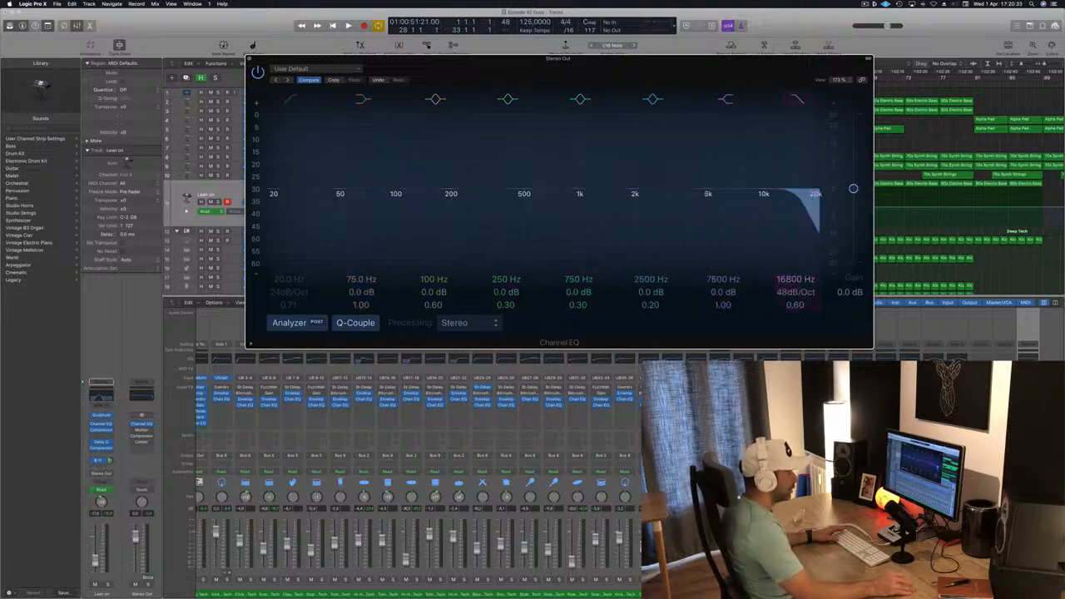
# - Switch the Stereo Out to Touch automation and record a high cut frequency sweep down and back up during playback, then close the EQ
pyautogui.click(142, 490)
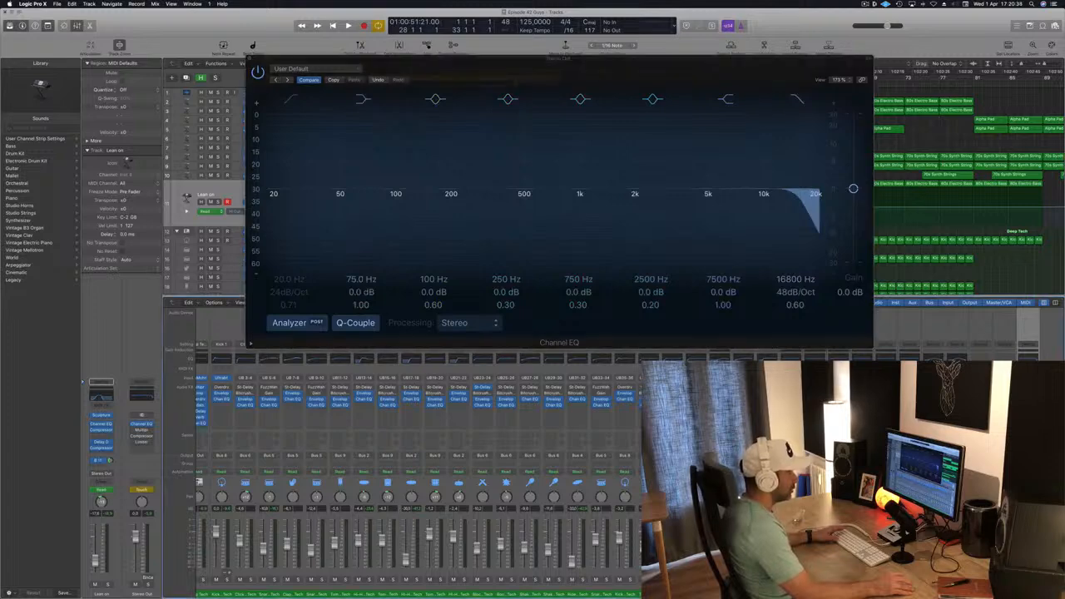
pyautogui.press('space')
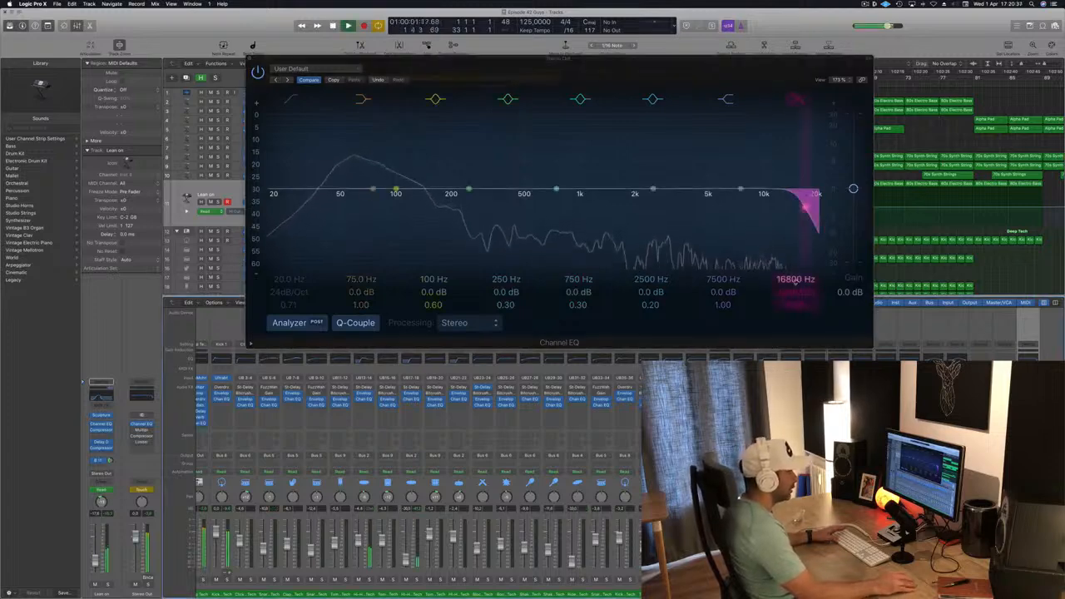
pyautogui.moveTo(805, 206); pyautogui.dragTo(622, 207)
pyautogui.moveTo(545, 206); pyautogui.dragTo(802, 200)
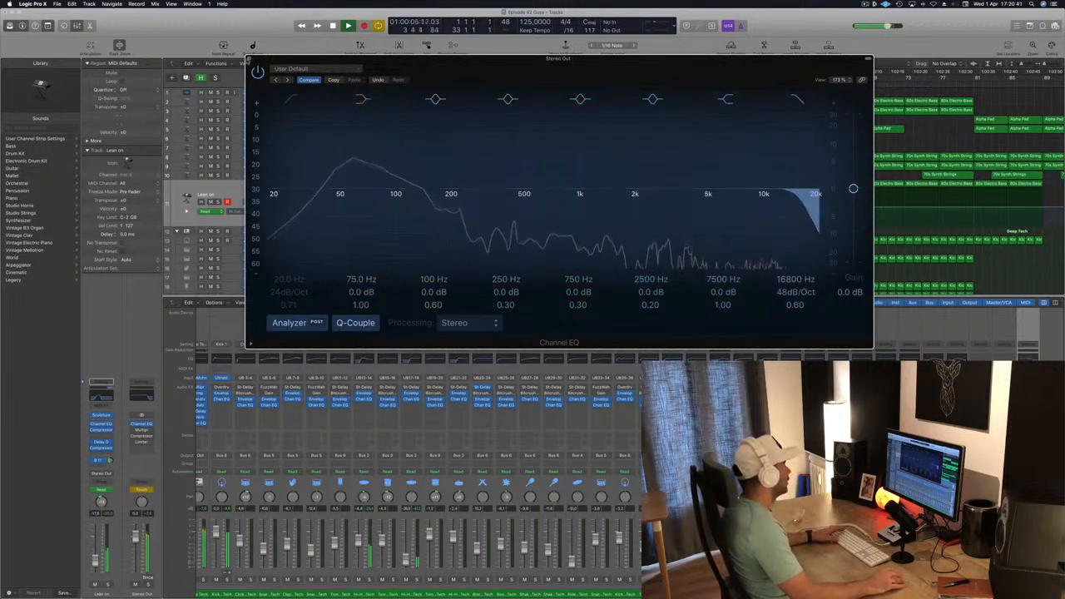
pyautogui.press('super+w')
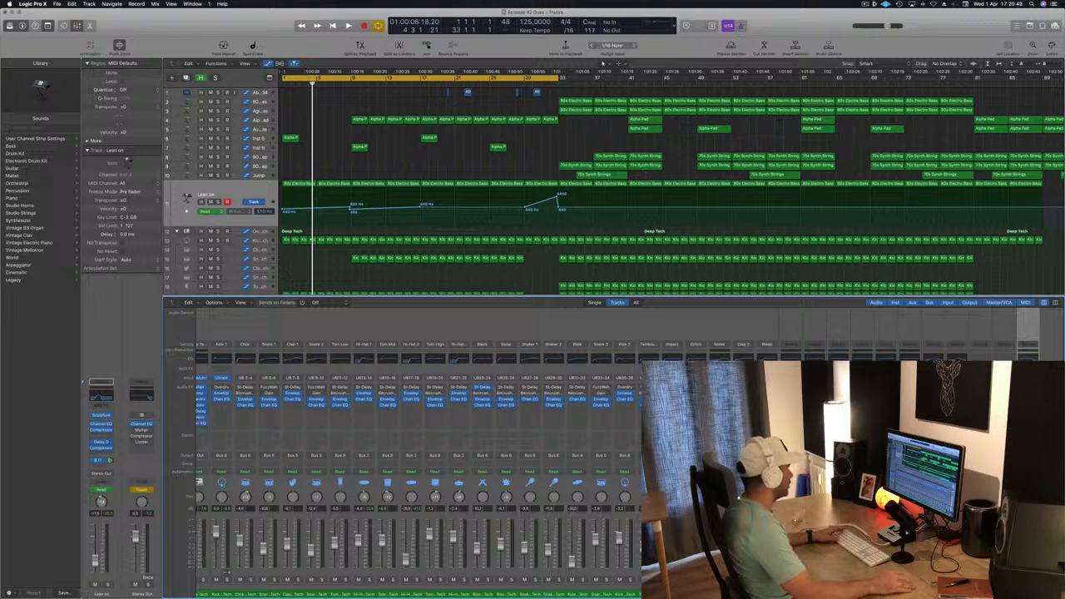
# - Bring the Stereo Out automation track into view and play the song from the start
pyautogui.scroll(-10, 302, 210)
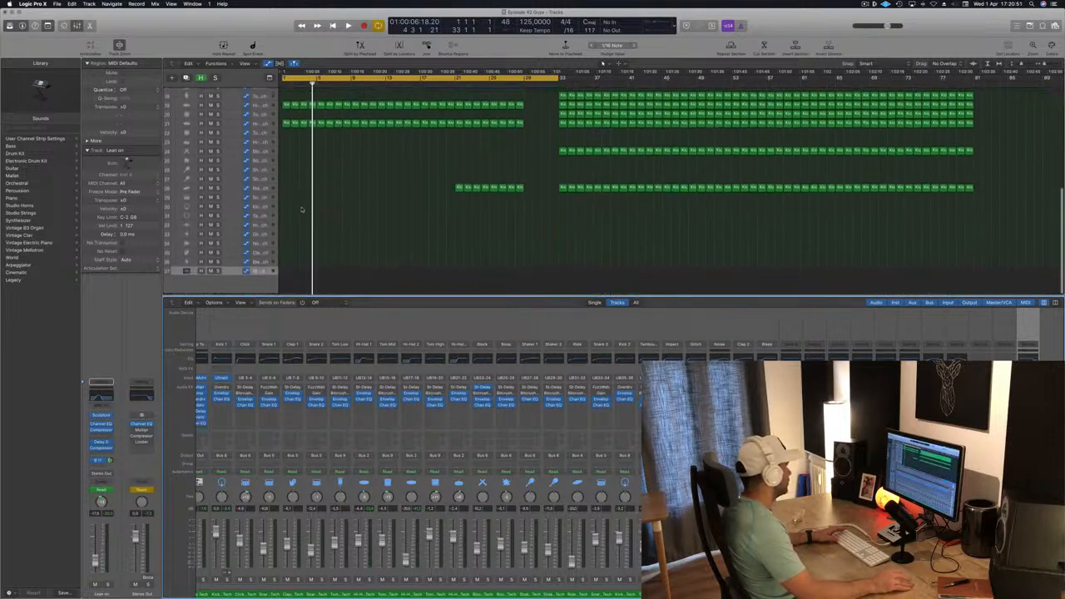
pyautogui.click(236, 270)
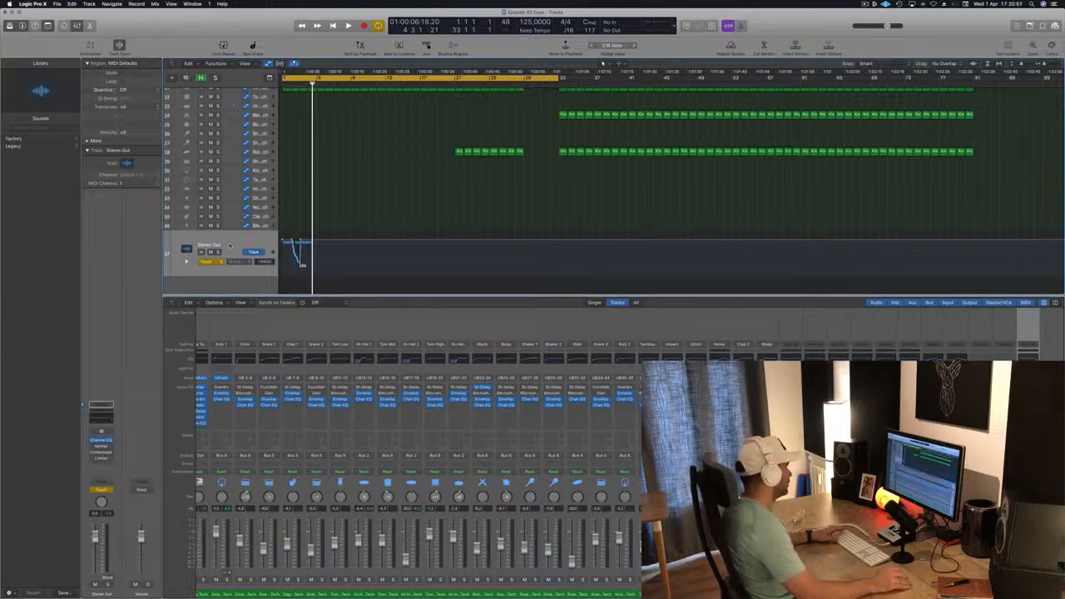
pyautogui.scroll(1, 234, 195)
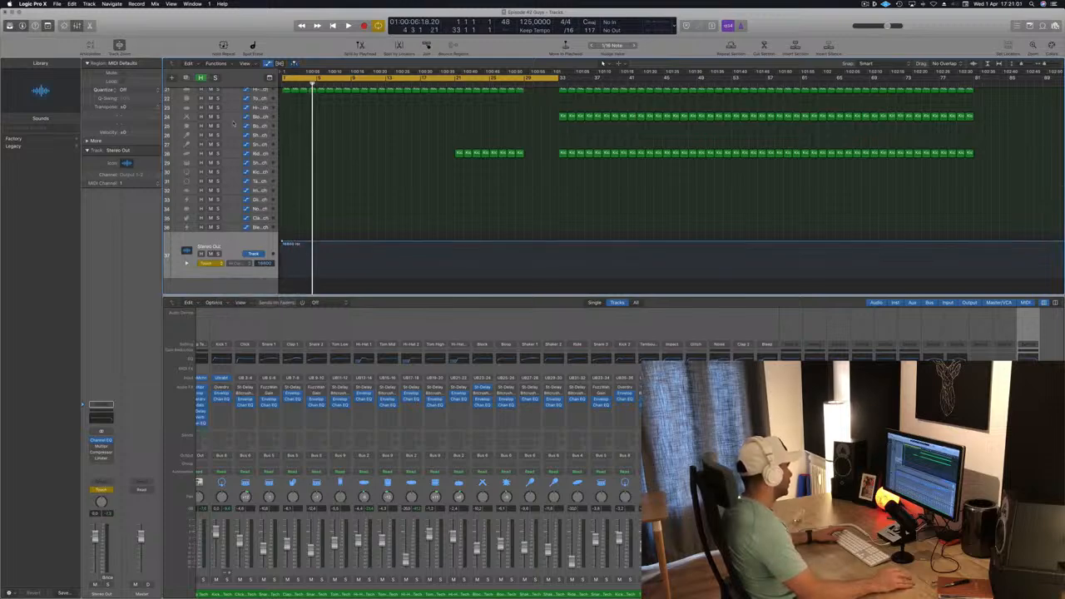
pyautogui.scroll(1, 306, 193)
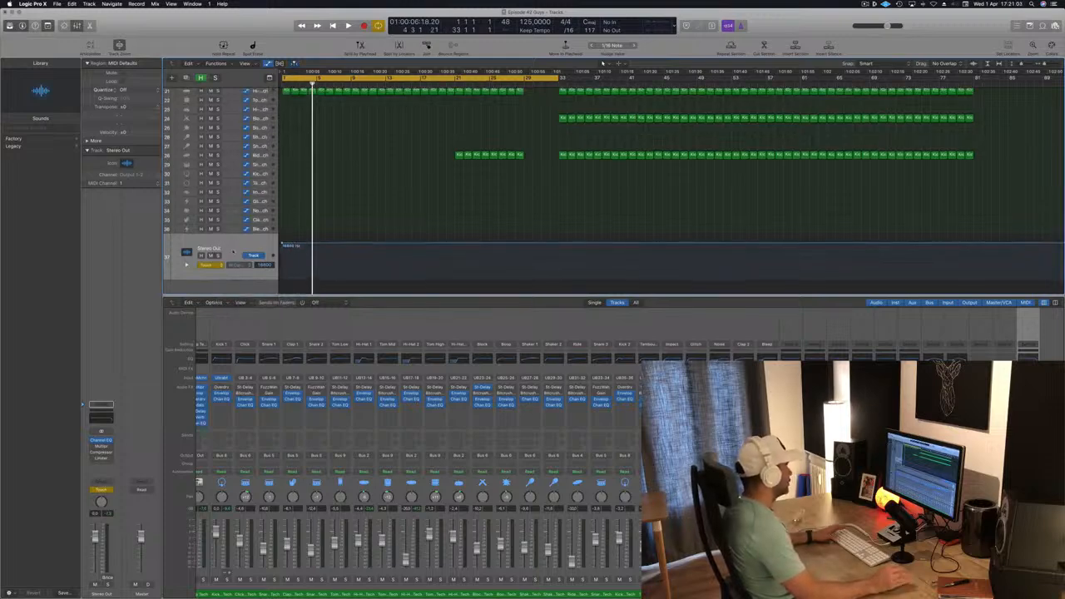
pyautogui.press('Return')
pyautogui.press('space')
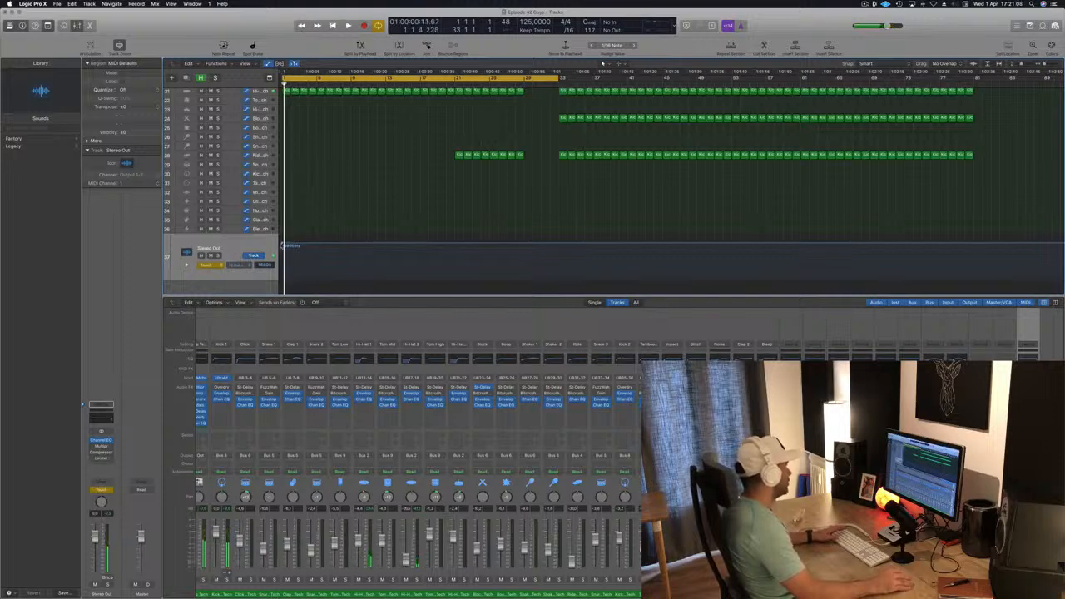
pyautogui.press('space')
pyautogui.press('space')
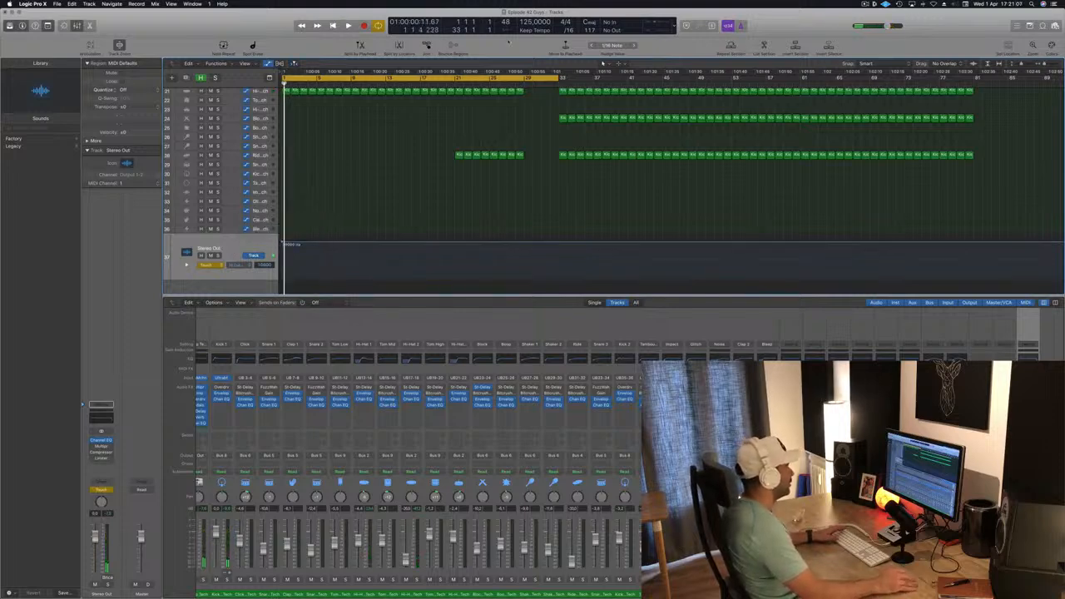
# - Move the cycle start to bar 25 and draw a high cut frequency dip in the Stereo Out automation before the drop
pyautogui.click(518, 82)
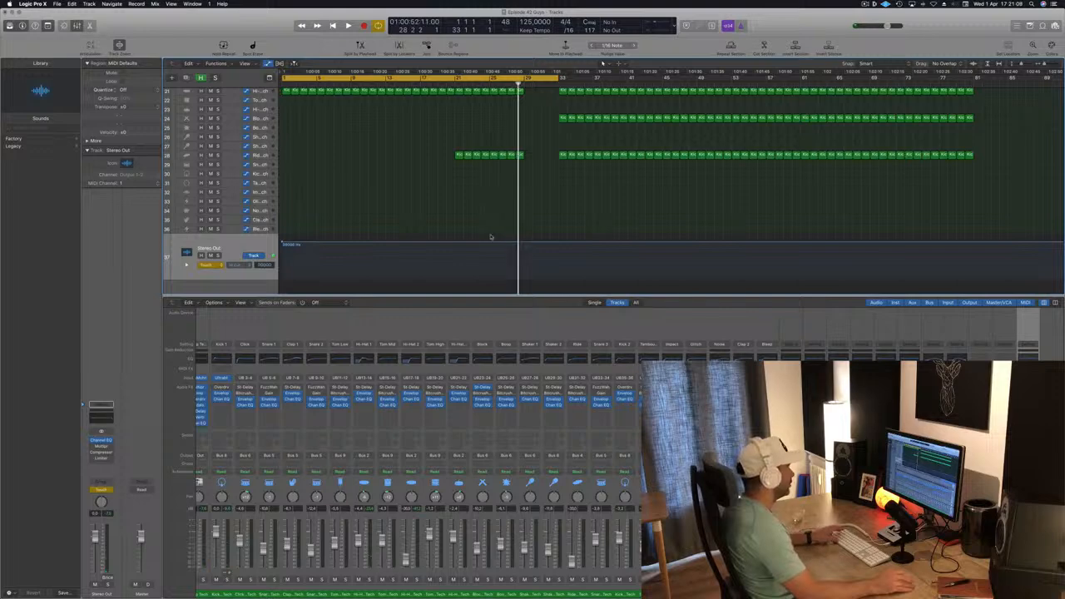
pyautogui.press('space')
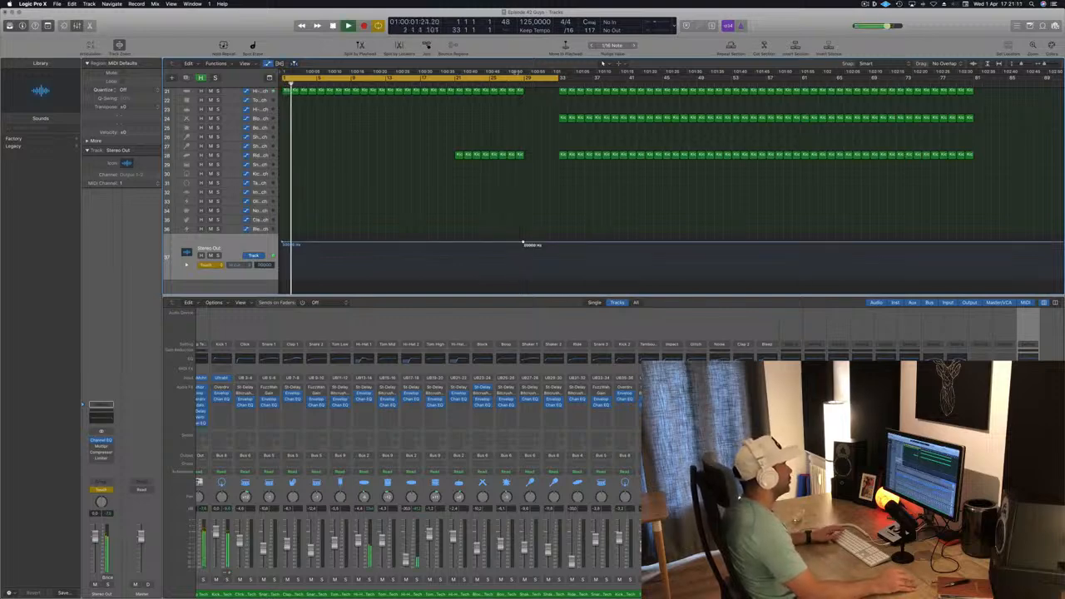
pyautogui.moveTo(494, 82); pyautogui.dragTo(562, 80)
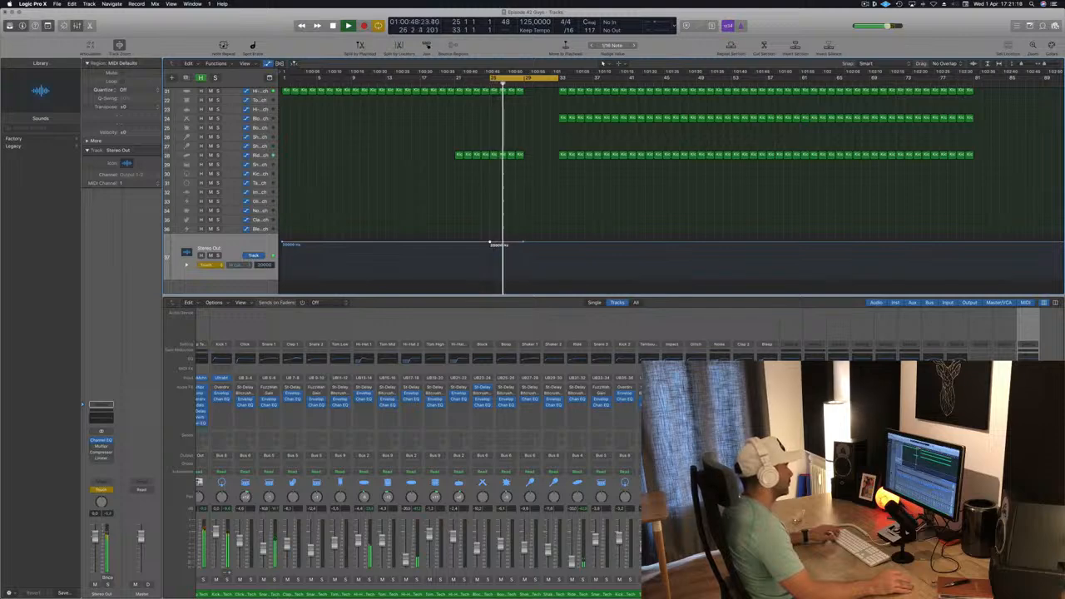
pyautogui.moveTo(524, 243); pyautogui.dragTo(541, 265)
pyautogui.click(559, 247)
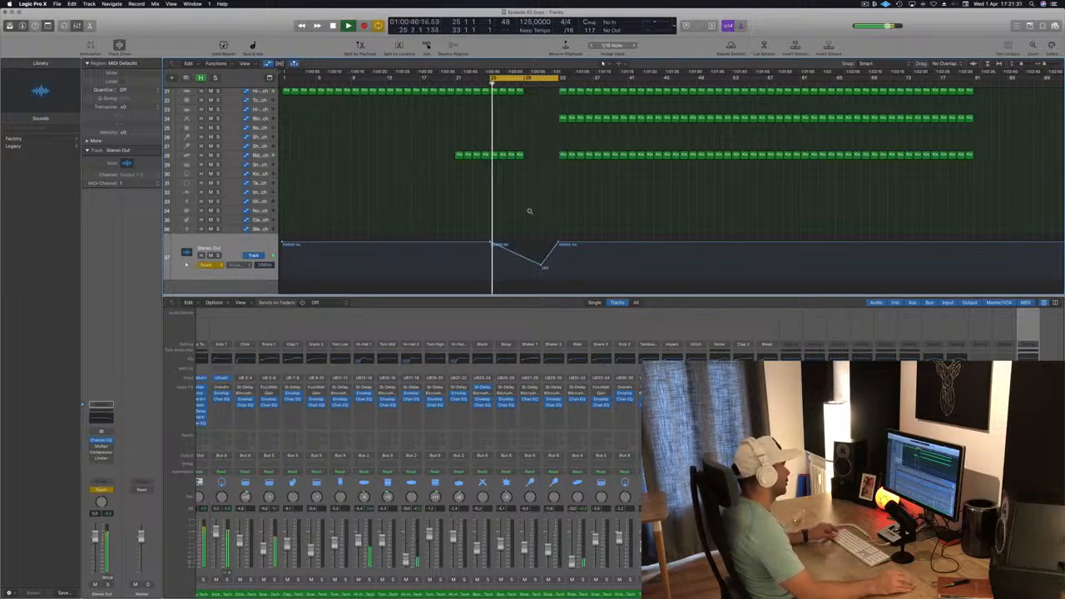
# - Set the Stereo Out automation mode to Read
pyautogui.press('super+Right')
pyautogui.press('super+Right')
pyautogui.press('super+Right')
pyautogui.press('super+Right')
pyautogui.press('super+Right')
pyautogui.click(205, 265)
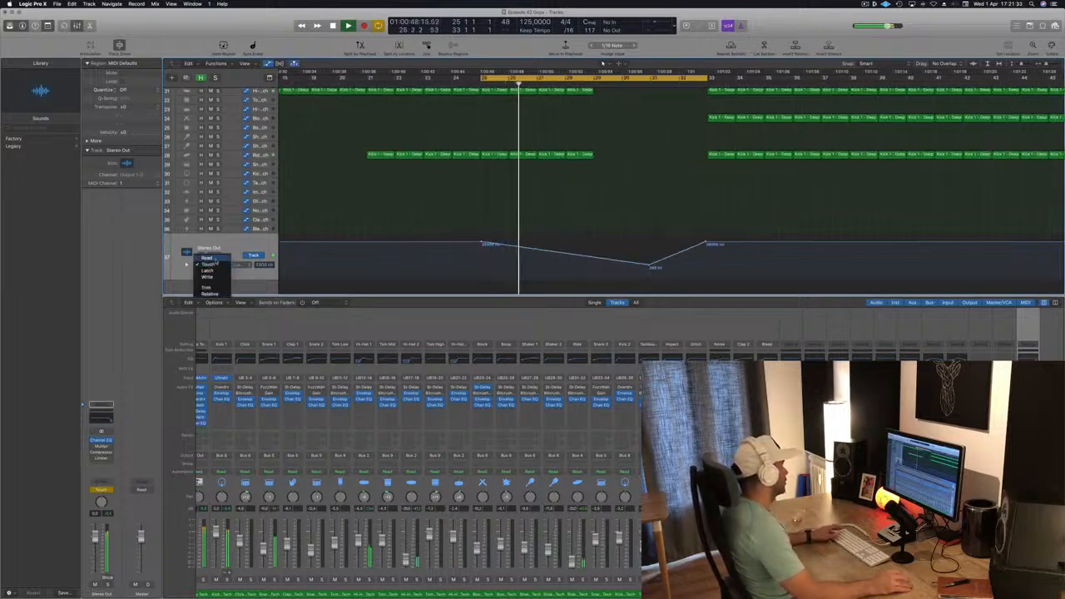
pyautogui.click(208, 256)
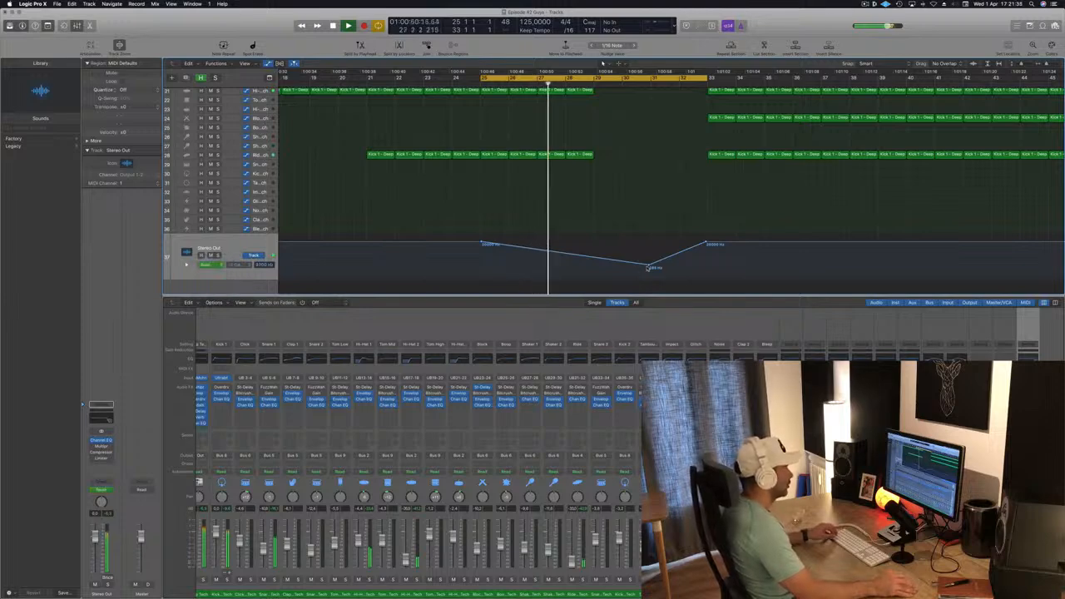
# - Fine-tune the start and lowest points of the high cut automation dip
pyautogui.moveTo(647, 267); pyautogui.dragTo(649, 268)
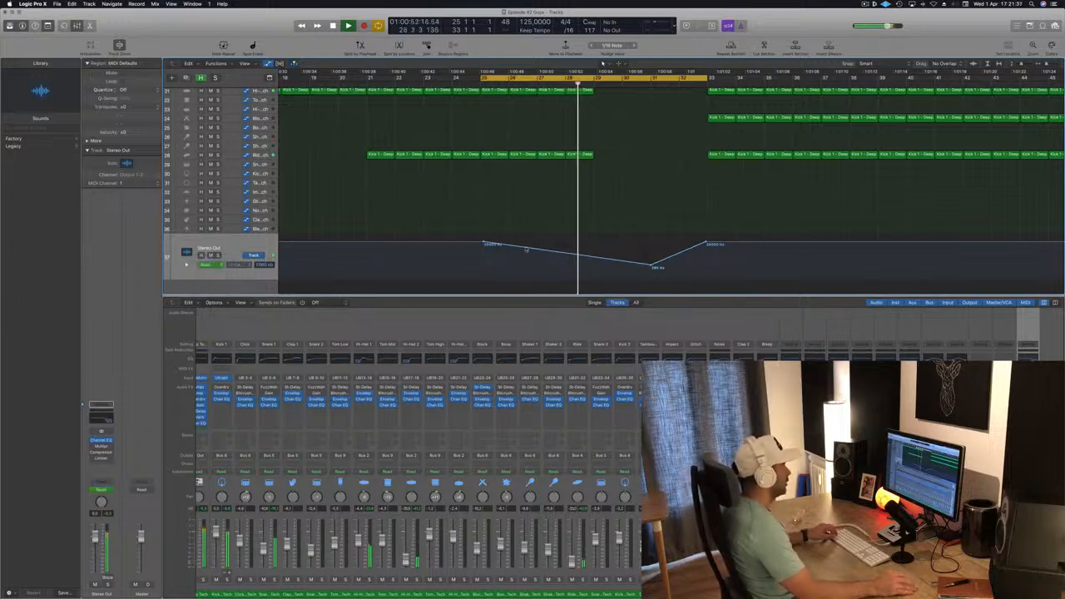
pyautogui.moveTo(483, 242); pyautogui.dragTo(481, 243)
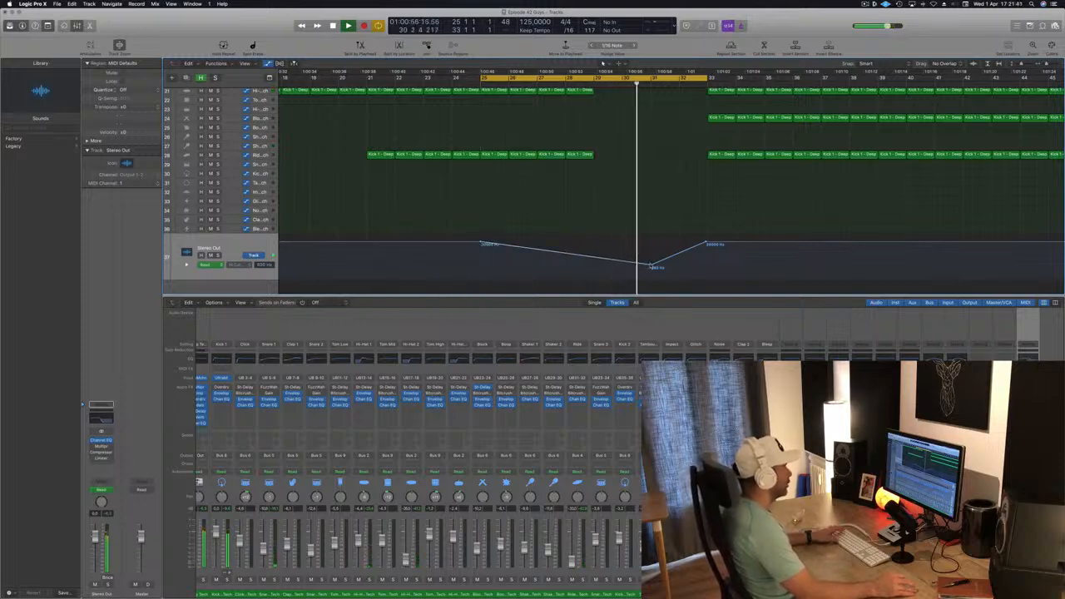
pyautogui.moveTo(649, 266); pyautogui.dragTo(652, 261)
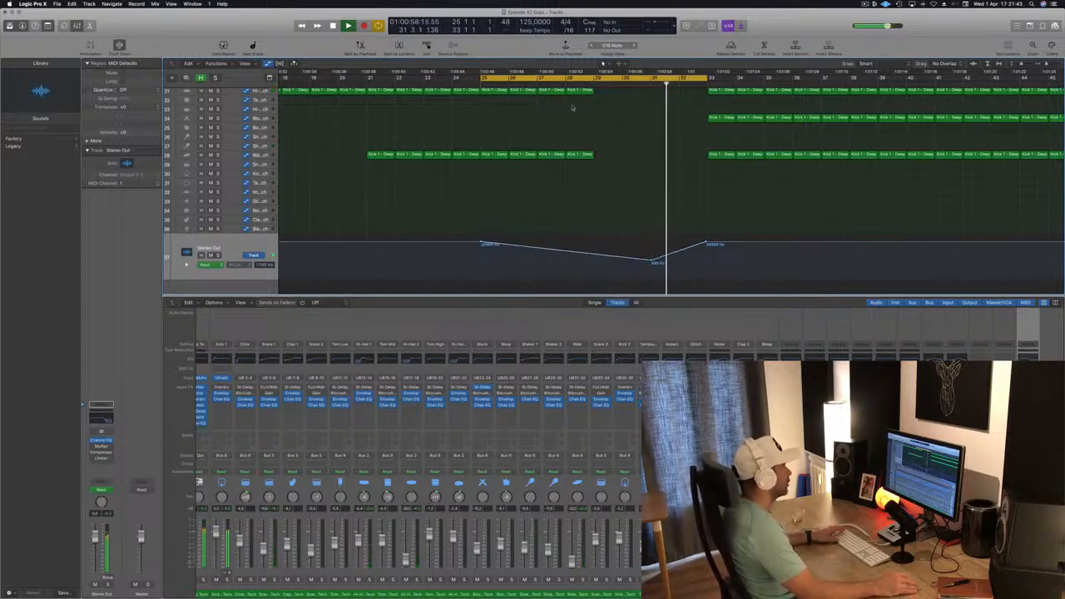
# - Add an extra high cut automation point around bar 30 within the dip while playing back the section
pyautogui.click(517, 82)
pyautogui.press('super+Left')
pyautogui.press('super+Left')
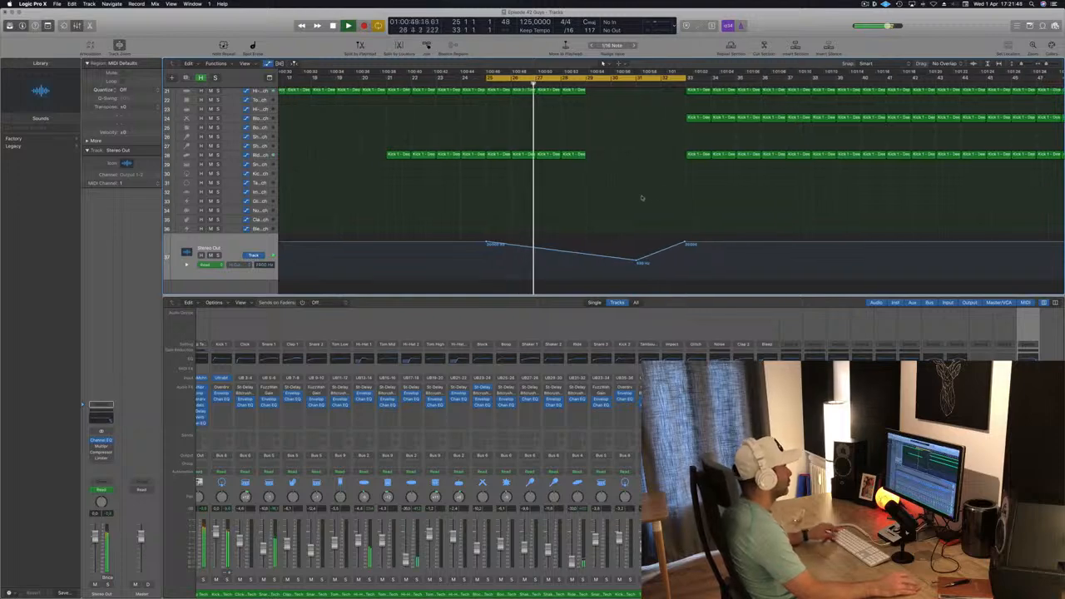
pyautogui.hscroll(-1, 594, 208)
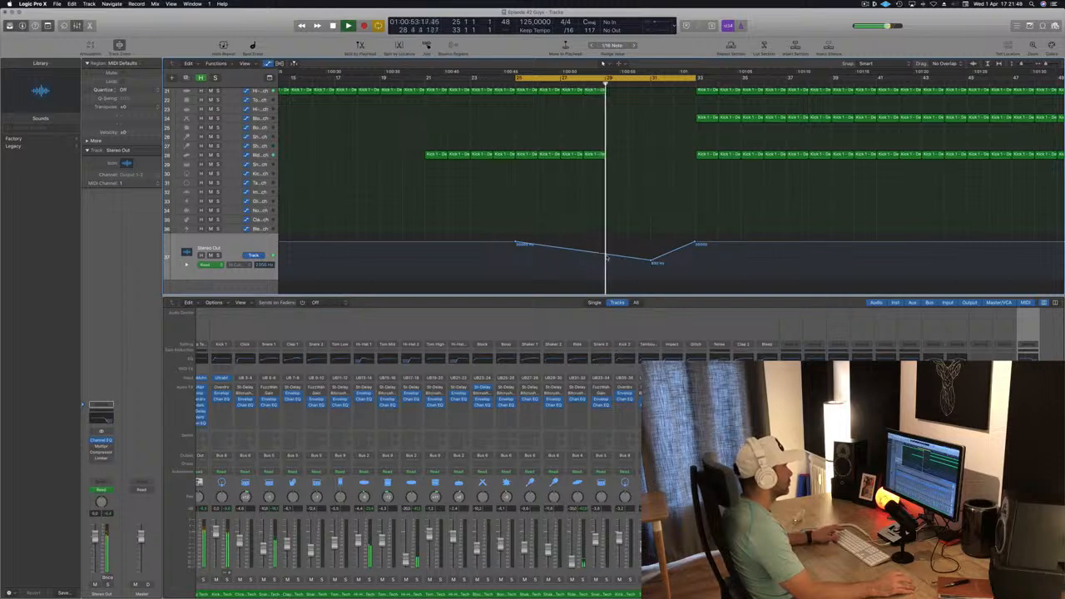
pyautogui.click(608, 254)
pyautogui.press('space')
pyautogui.moveTo(608, 254); pyautogui.dragTo(632, 256)
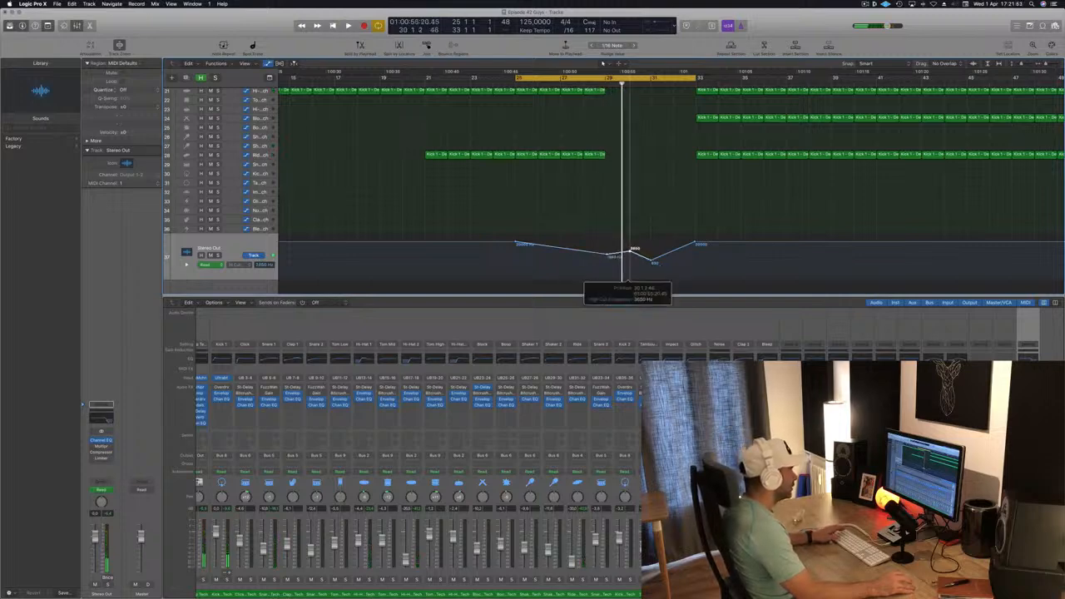
pyautogui.press('space')
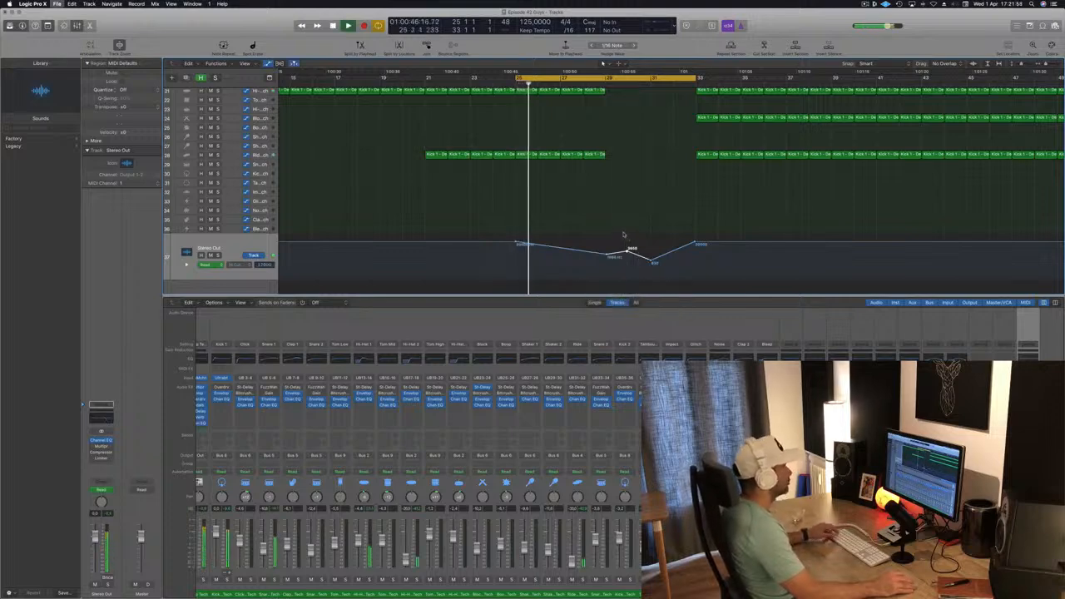
# - Raise the high cut automation point near bar 31 and stop playback
pyautogui.press('super+Left')
pyautogui.press('super+Left')
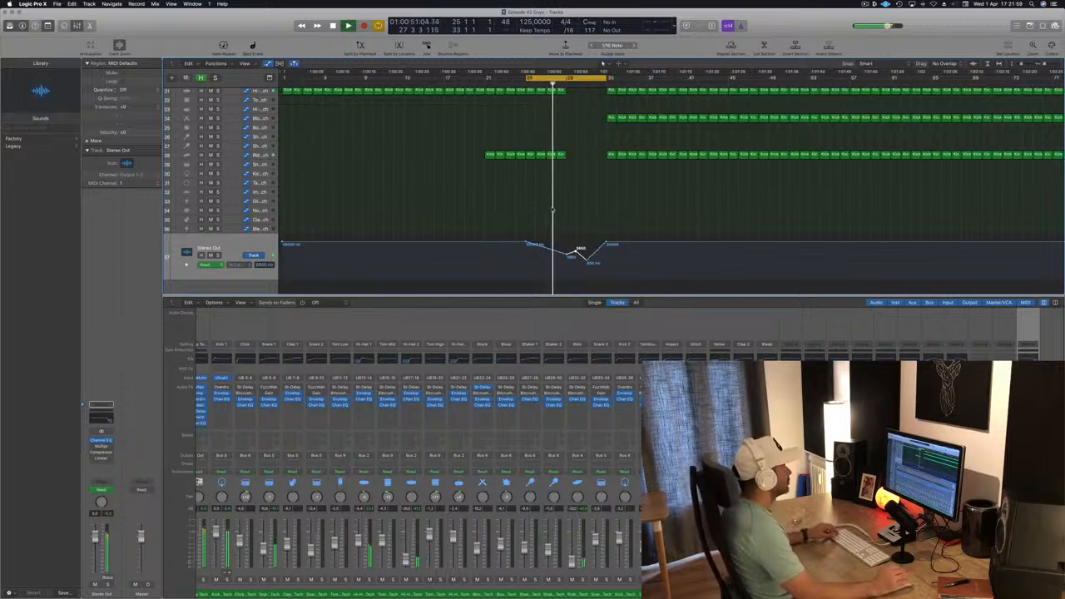
pyautogui.press('super+Right')
pyautogui.press('super+Right')
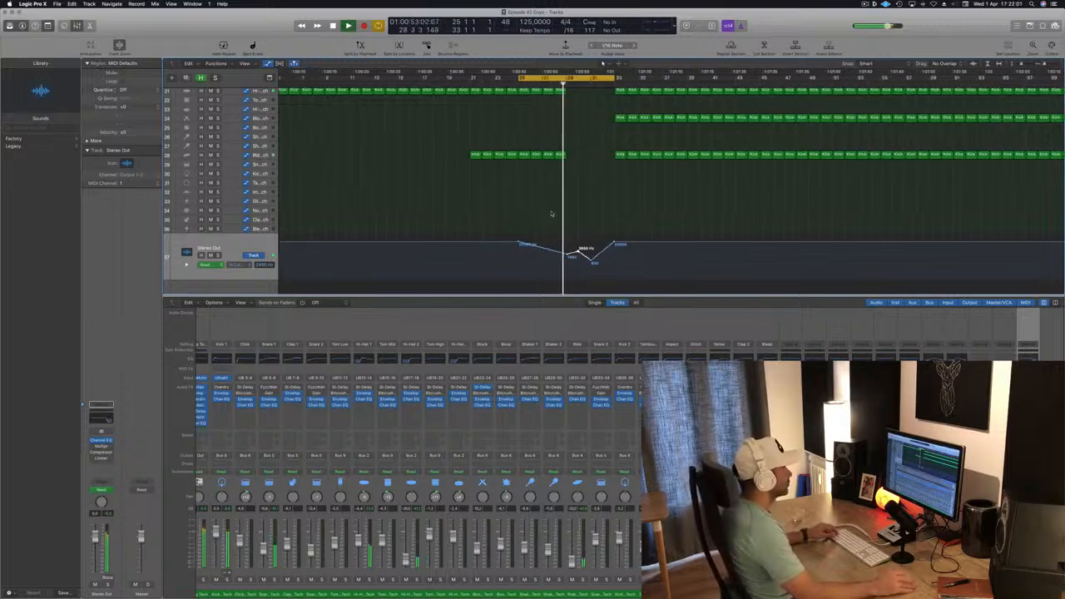
pyautogui.press('super+Left')
pyautogui.press('super+Left')
pyautogui.press('super+Left')
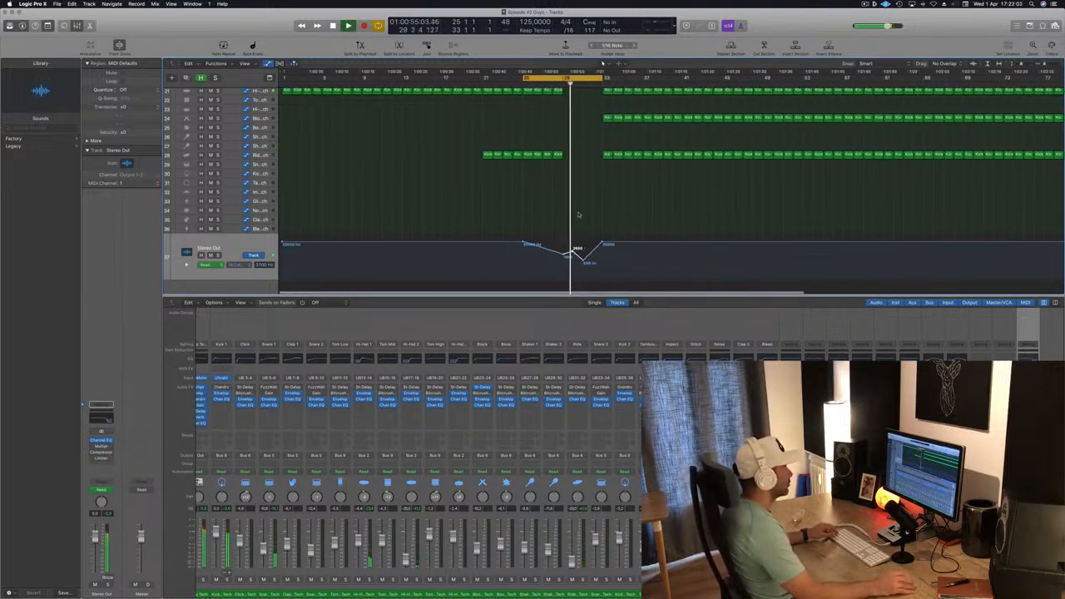
pyautogui.press('super+Right')
pyautogui.press('super+Right')
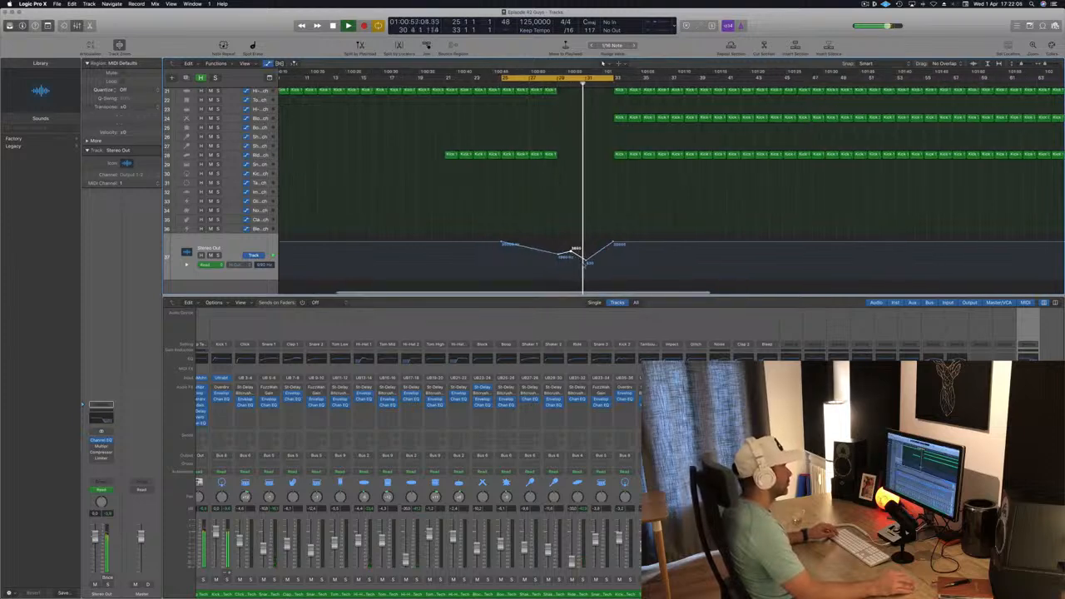
pyautogui.moveTo(587, 262); pyautogui.dragTo(587, 252)
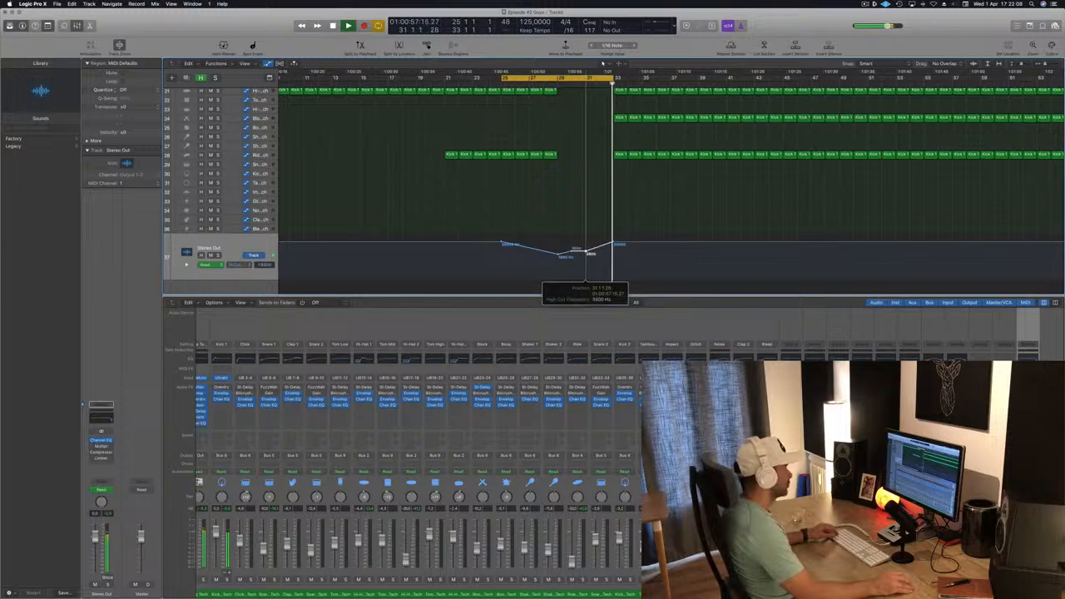
pyautogui.scroll(-5, 597, 209)
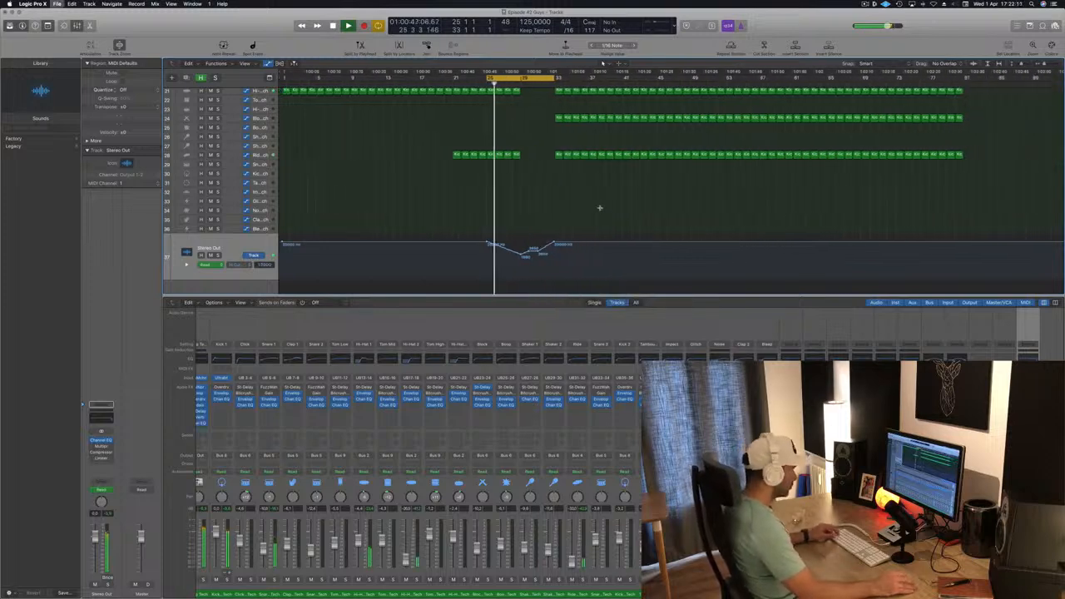
pyautogui.scroll(-2, 543, 218)
pyautogui.press('space')
pyautogui.scroll(10, 544, 219)
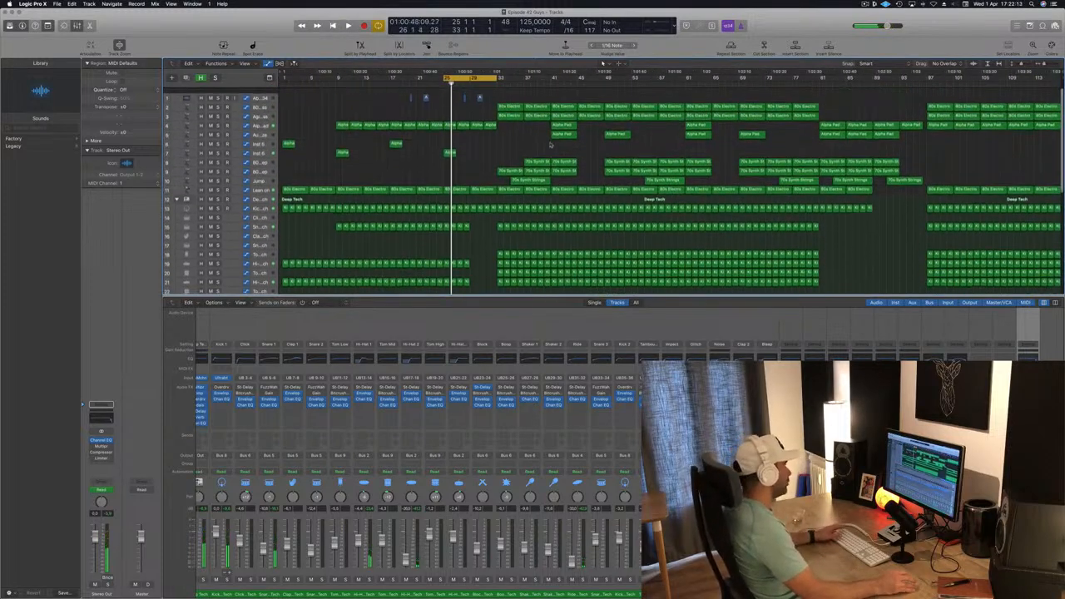
# - Move the cycle region to span bars 33–37 and play it back
pyautogui.press('space')
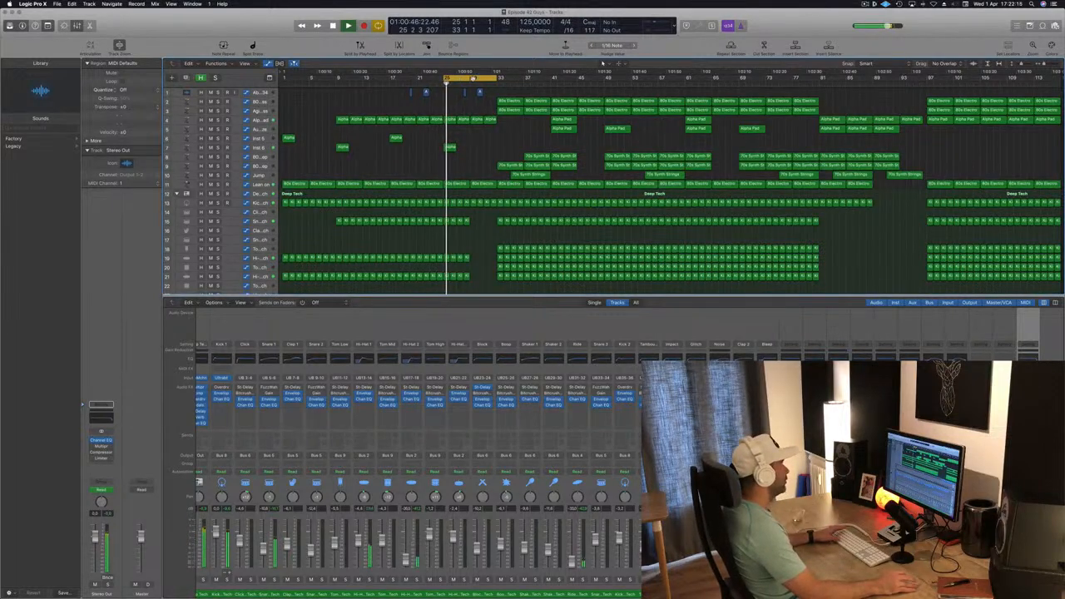
pyautogui.moveTo(476, 78); pyautogui.dragTo(527, 79)
pyautogui.press('space')
# - Delete the drum and percussion regions between bars 33 and 41 to create the break
pyautogui.press('space')
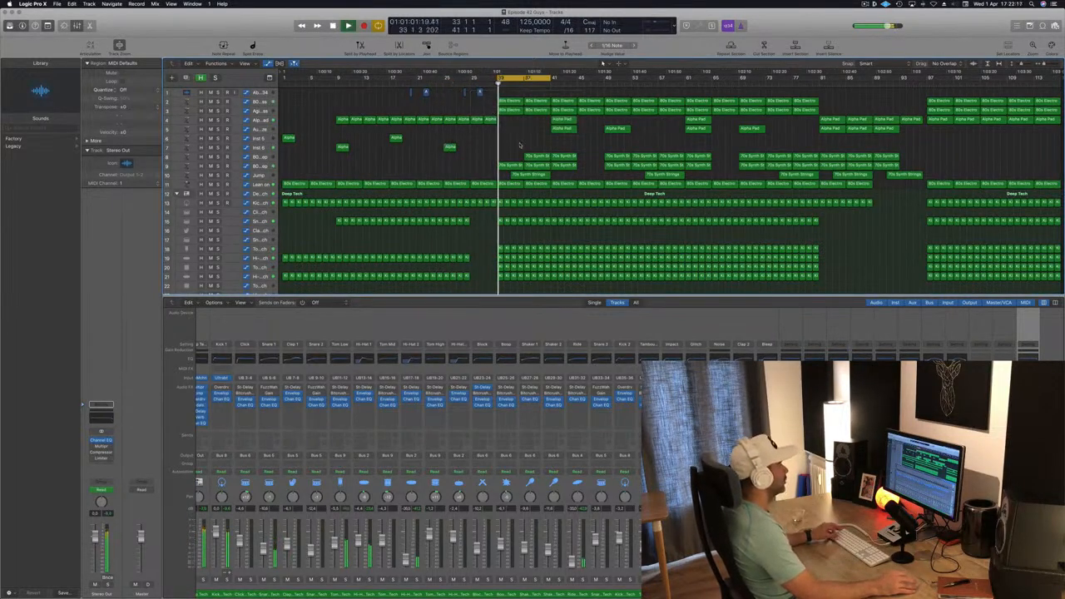
pyautogui.scroll(-3, 520, 138)
pyautogui.press('space')
pyautogui.moveTo(521, 137); pyautogui.dragTo(568, 157)
pyautogui.press('Delete')
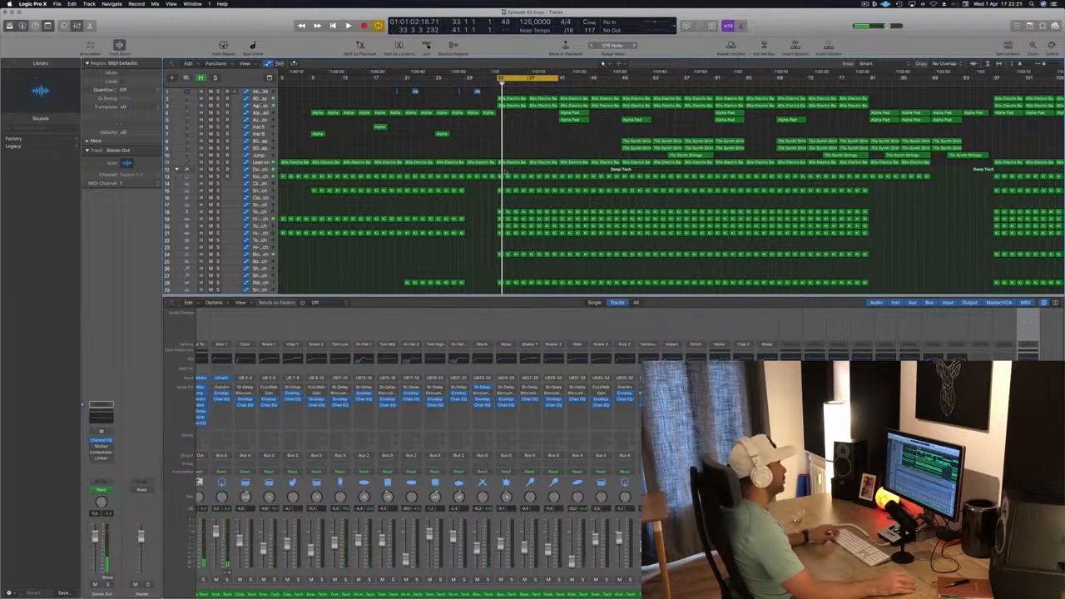
pyautogui.press('space')
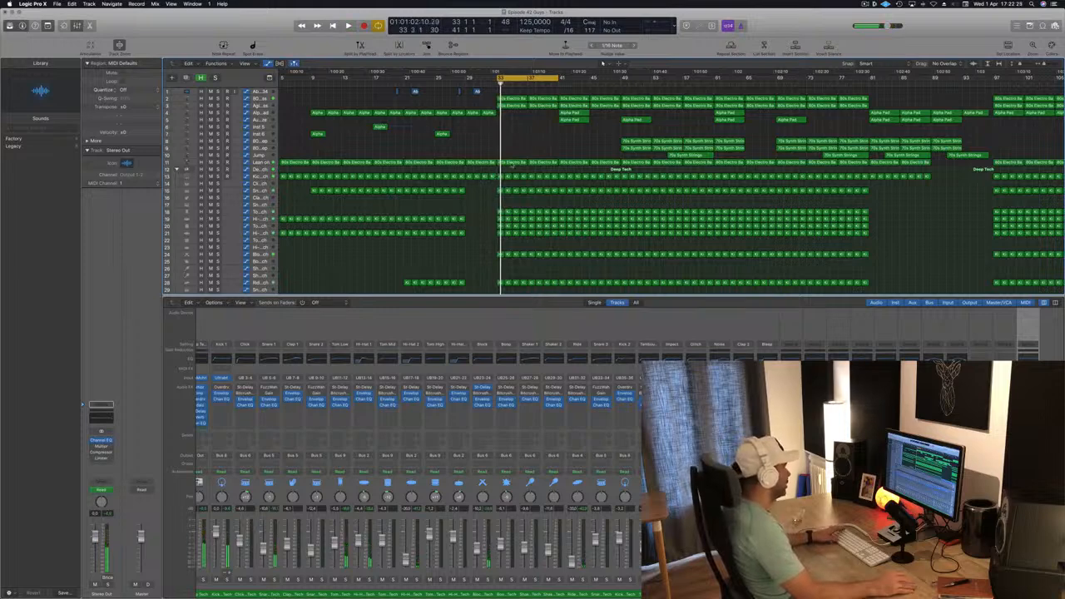
pyautogui.moveTo(517, 283); pyautogui.dragTo(555, 238)
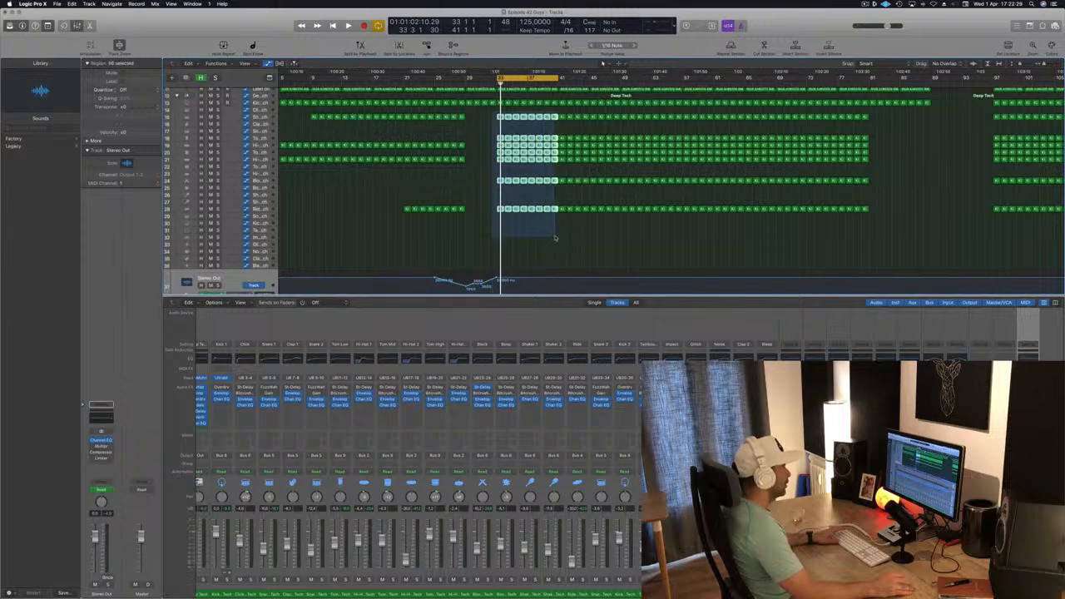
pyautogui.press('Delete')
pyautogui.scroll(6, 551, 191)
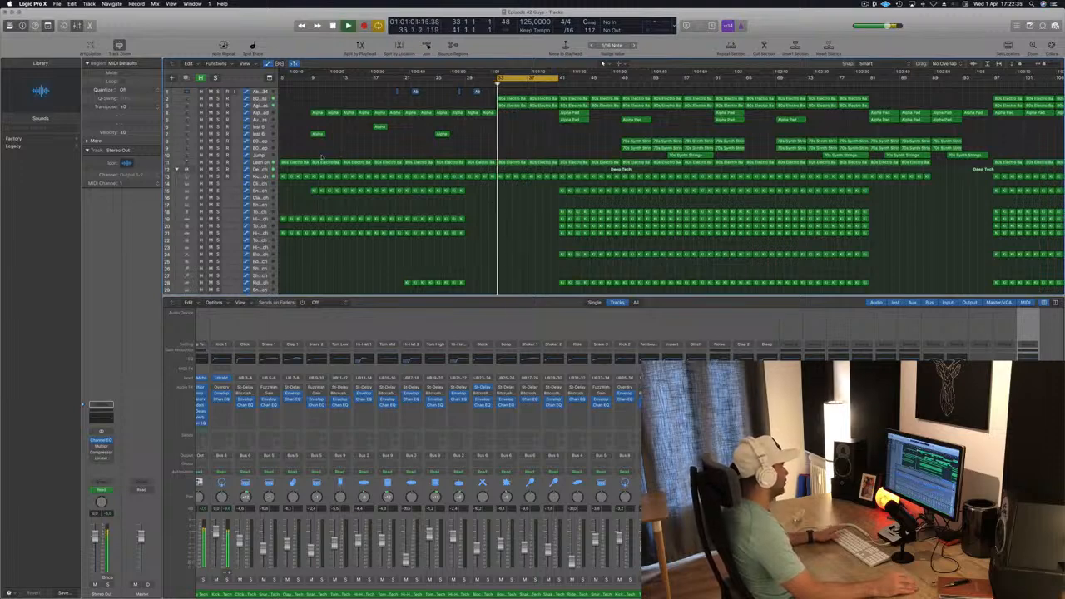
# - Select the Lean on track and slightly adjust its automation point at bar 33 during playback
pyautogui.click(257, 162)
pyautogui.press('space')
pyautogui.press('space')
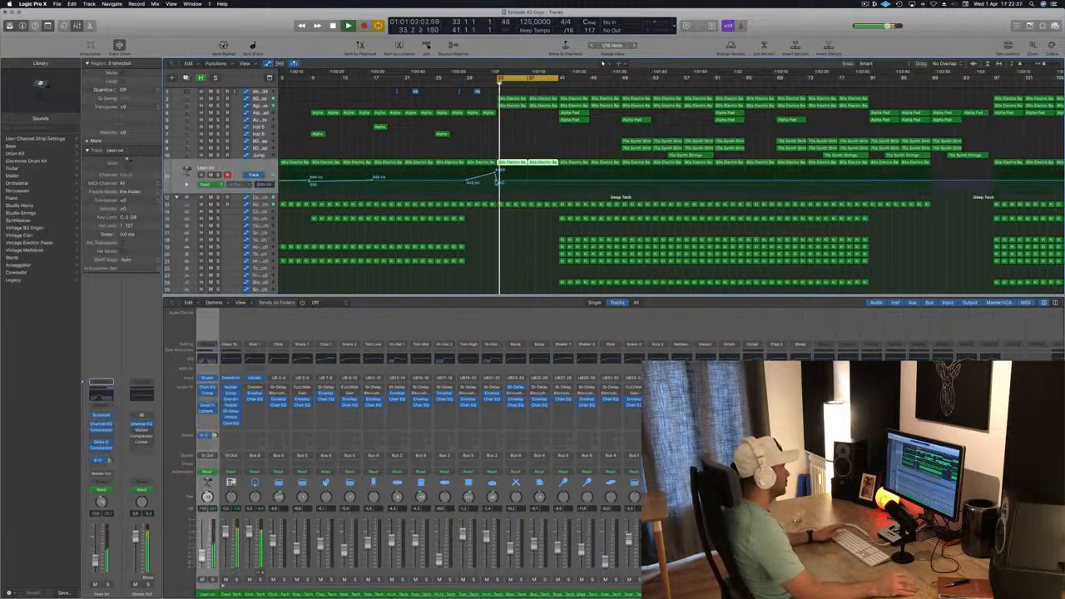
pyautogui.moveTo(498, 180); pyautogui.dragTo(498, 183)
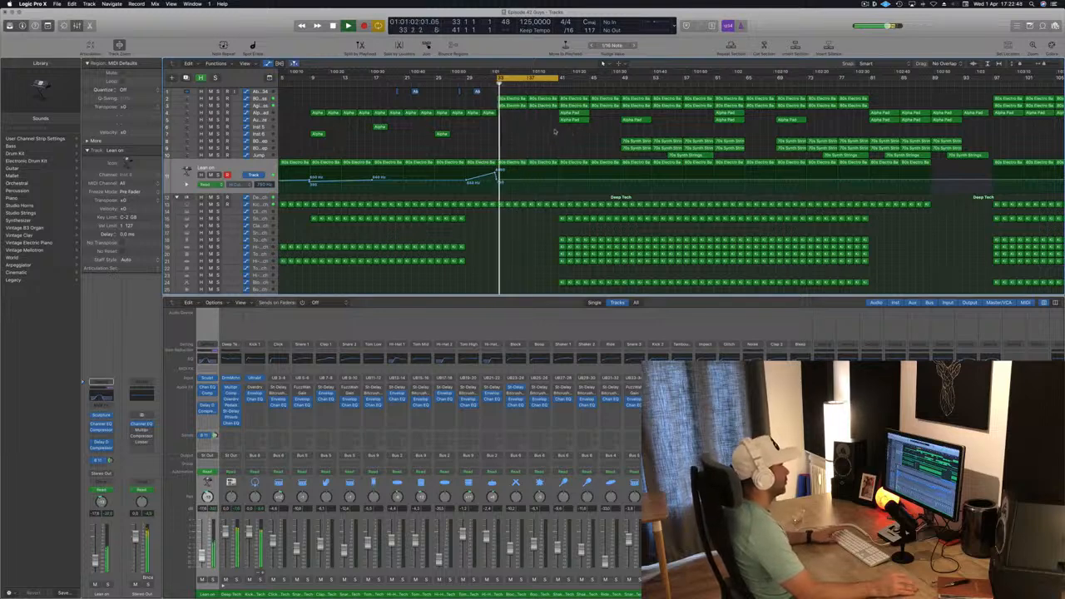
# - Copy the Alpha Pad regions back to start at bar 33 and audition the Alpha Pad track soloed
pyautogui.moveTo(574, 118); pyautogui.dragTo(513, 118)
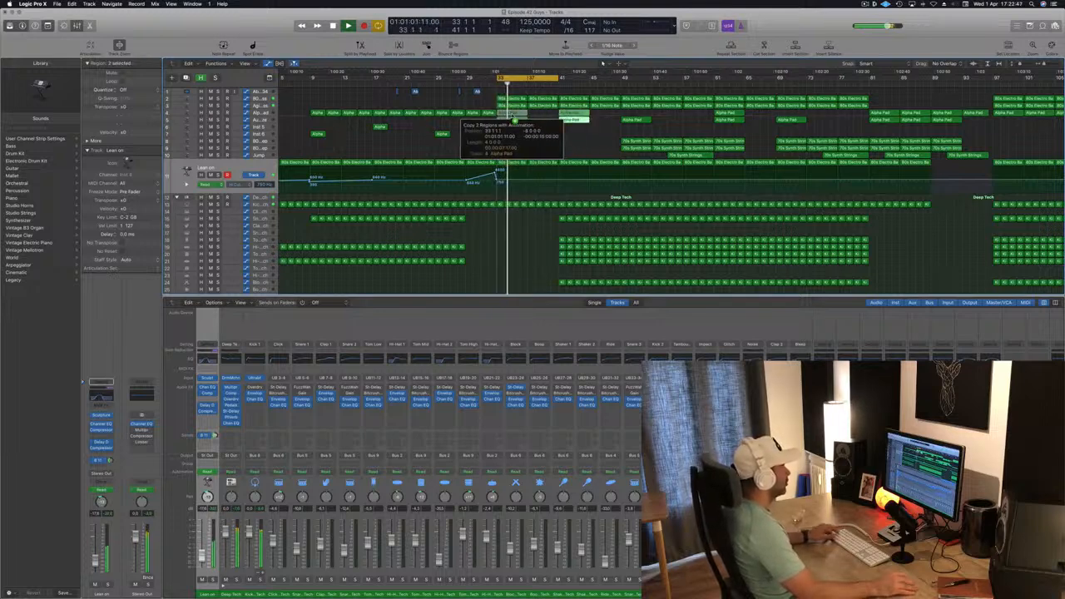
pyautogui.click(511, 114)
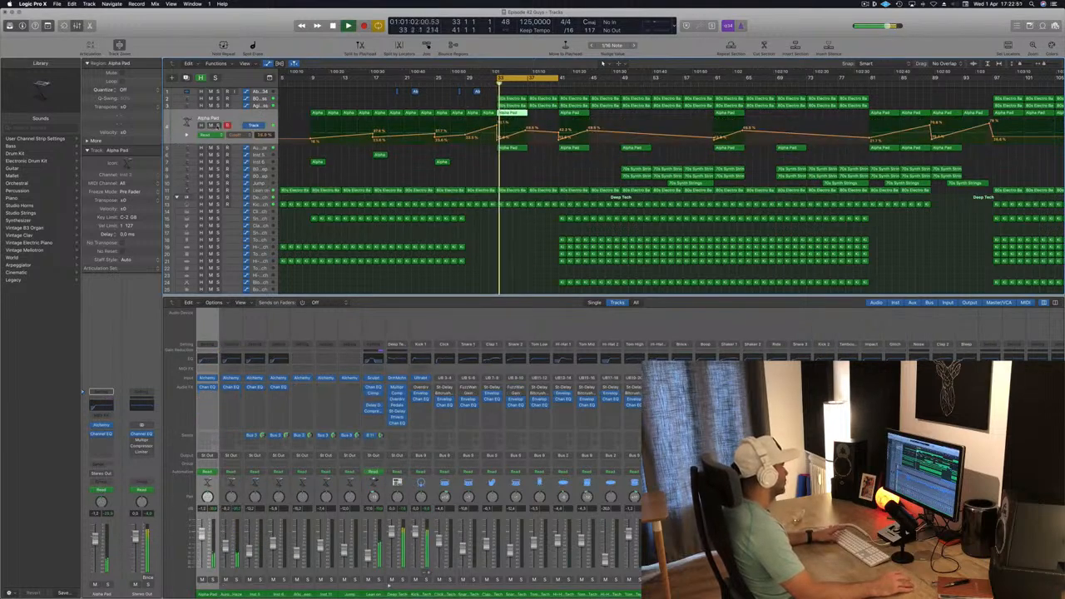
pyautogui.press('s')
pyautogui.press('s')
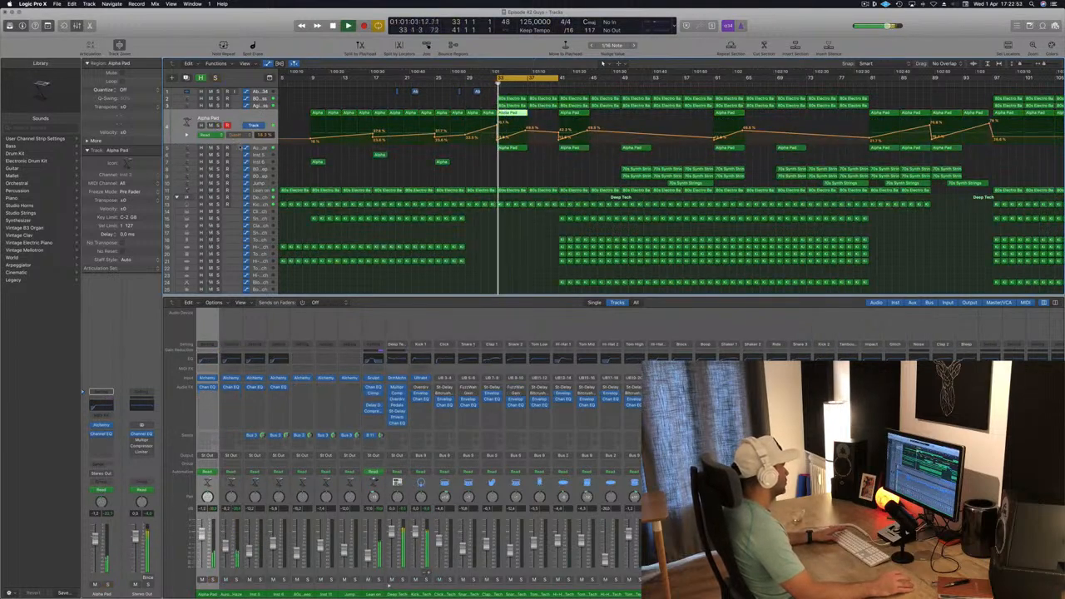
# - Select the Aurora Haze track, audition it soloed, and shift its selected pad regions about four bars later
pyautogui.press('Down')
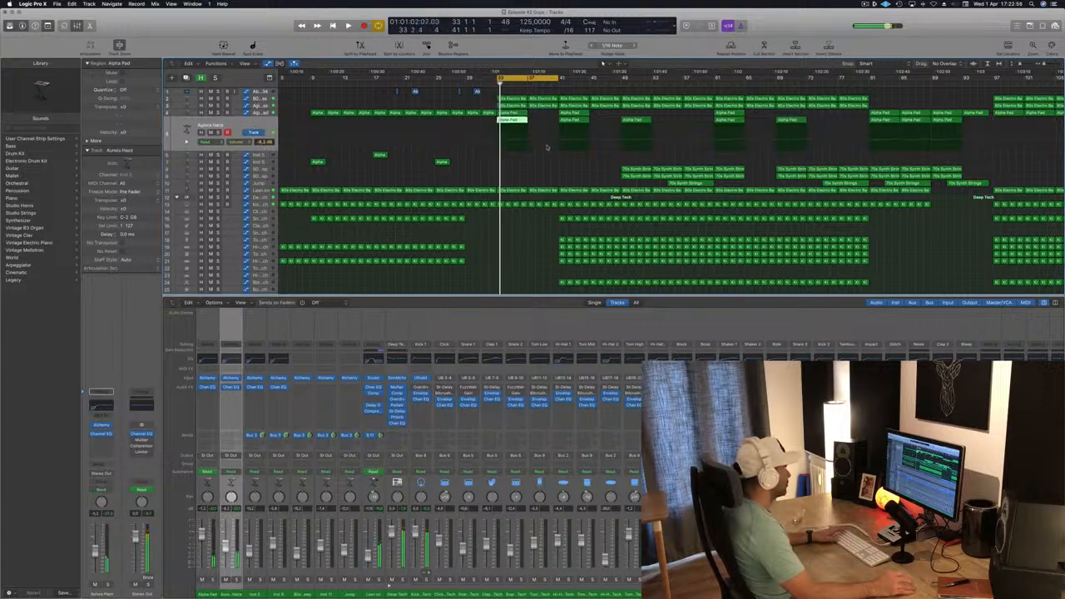
pyautogui.press('space')
pyautogui.press('s')
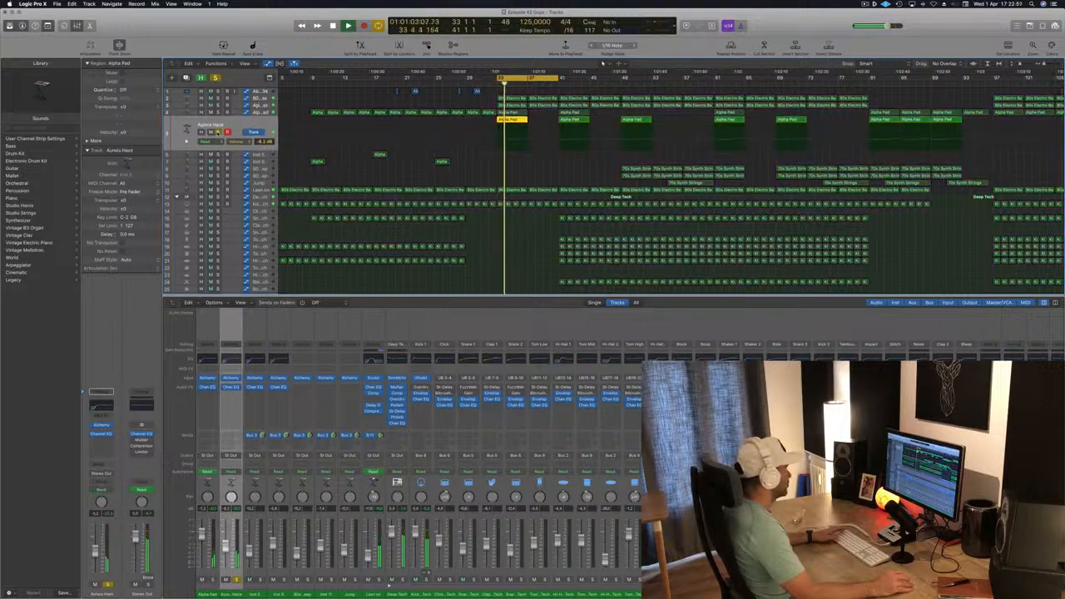
pyautogui.press('s')
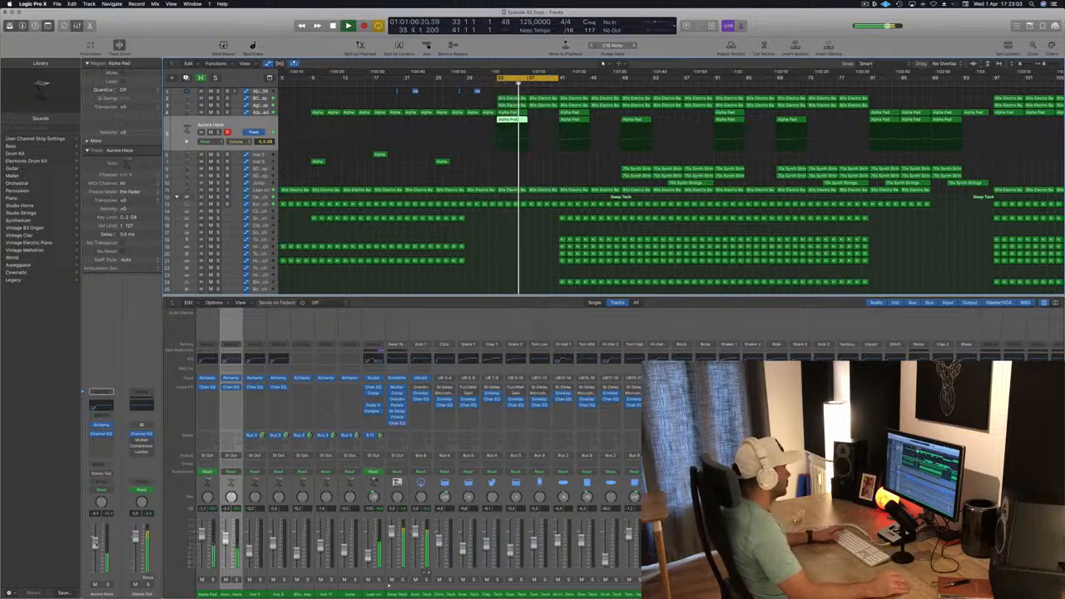
pyautogui.press('space')
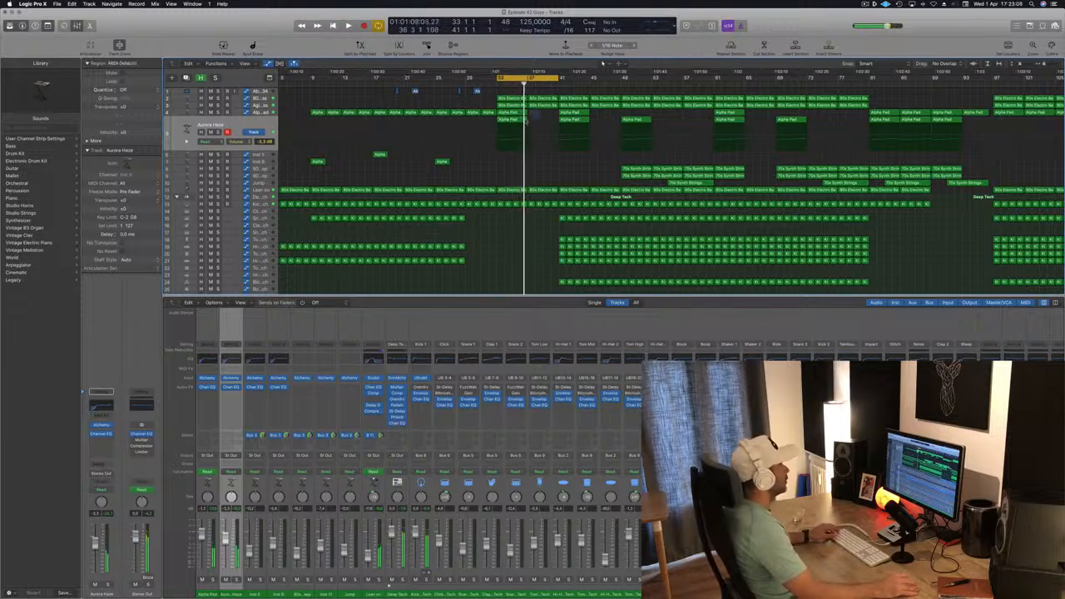
pyautogui.moveTo(510, 115); pyautogui.dragTo(540, 117)
pyautogui.press('space')
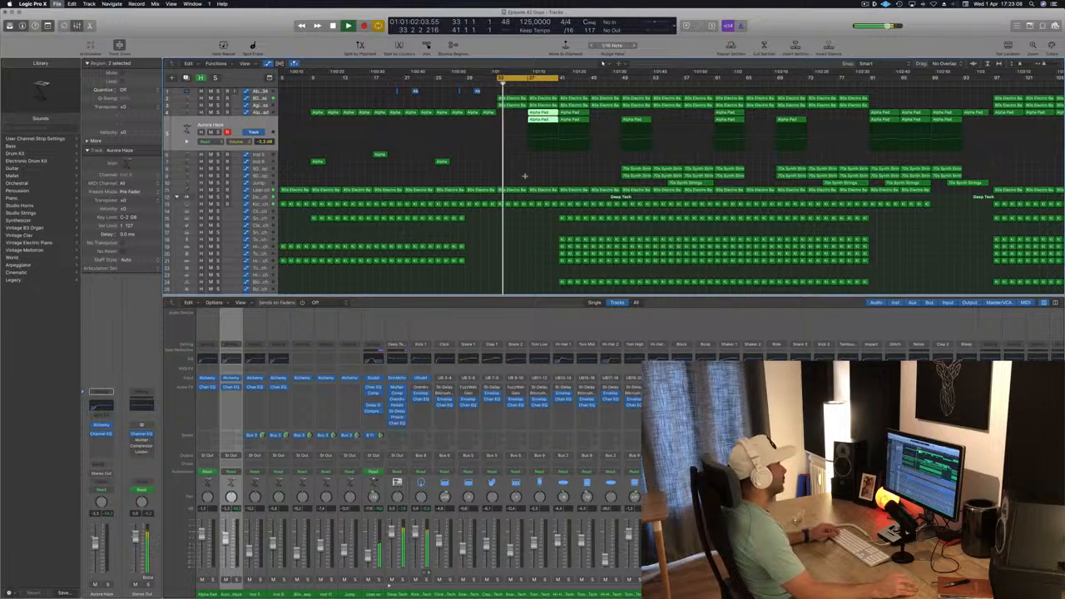
# - Select the Stereo Out track and add two high cut automation points around bars 36 and 37, fine-tuning the first
pyautogui.scroll(-3, 525, 176)
pyautogui.scroll(3, 524, 175)
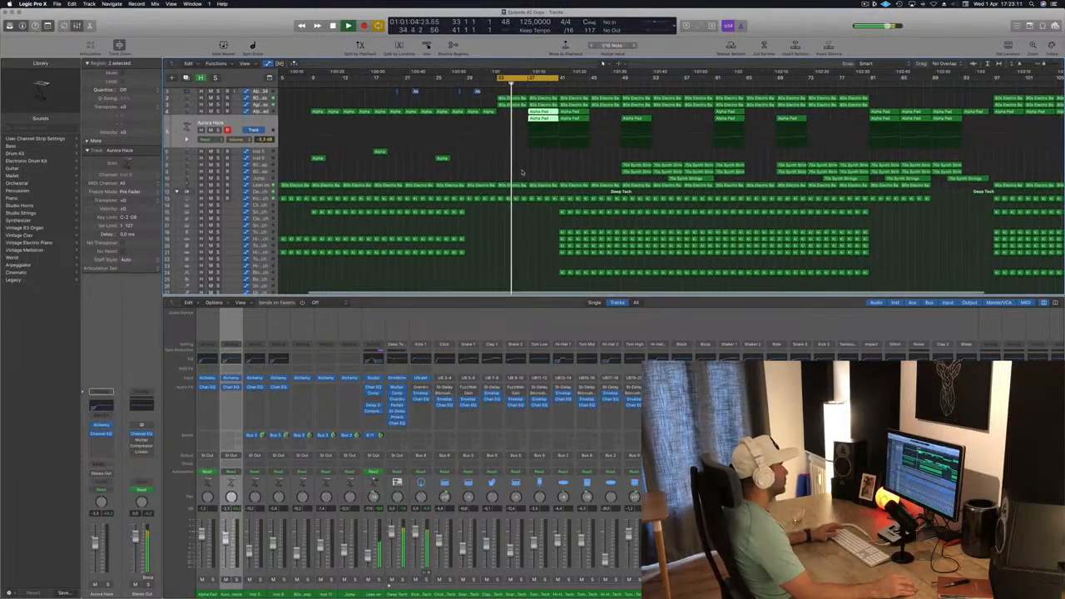
pyautogui.scroll(-5, 522, 172)
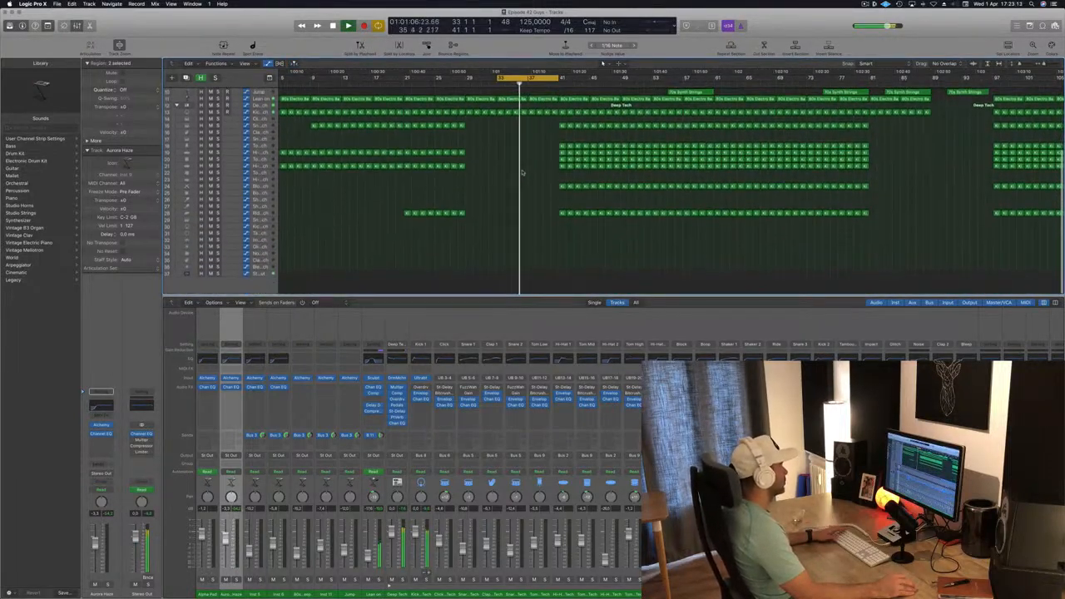
pyautogui.scroll(3, 523, 173)
pyautogui.click(267, 287)
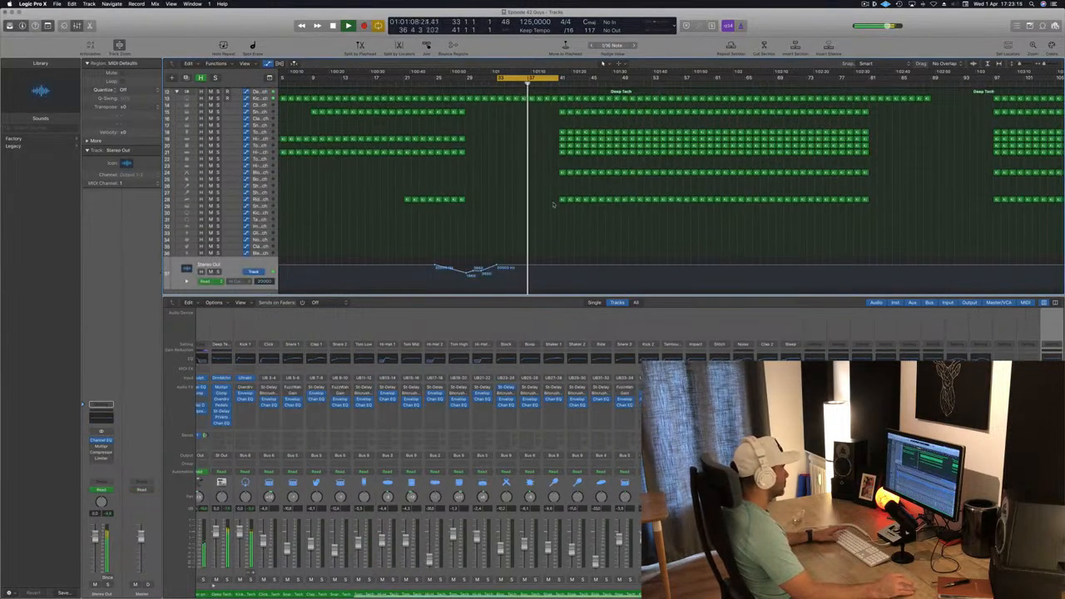
pyautogui.press('space')
pyautogui.press('space')
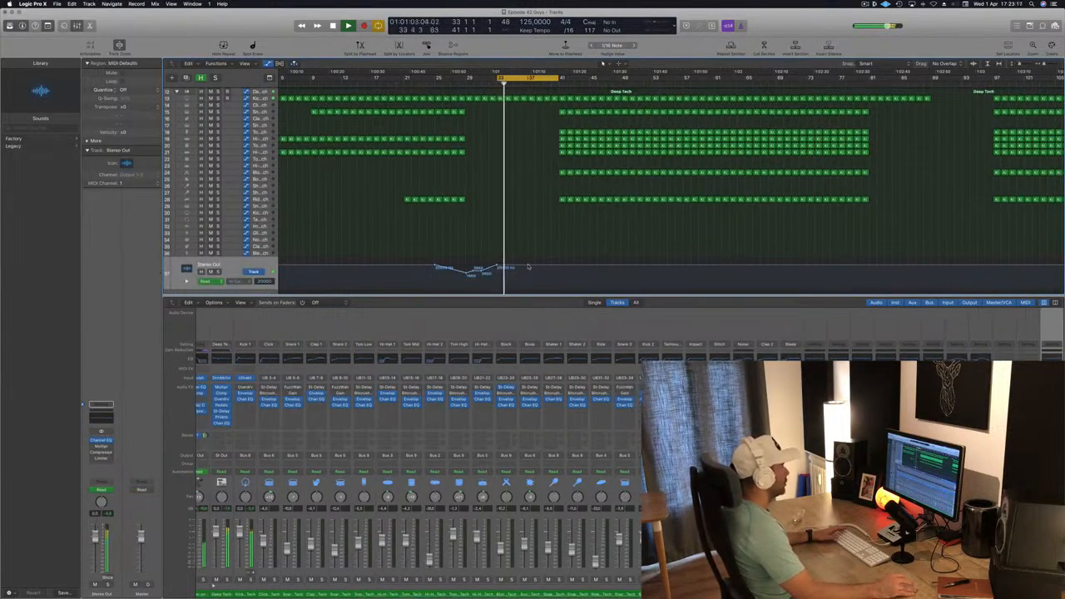
pyautogui.click(527, 265)
pyautogui.click(557, 268)
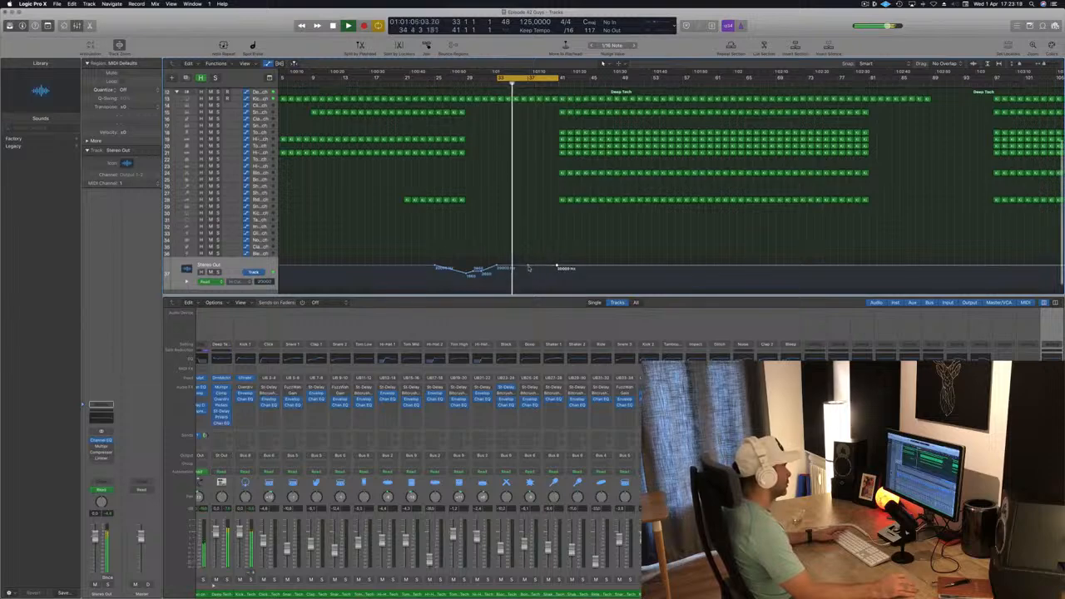
pyautogui.moveTo(527, 268); pyautogui.dragTo(529, 268)
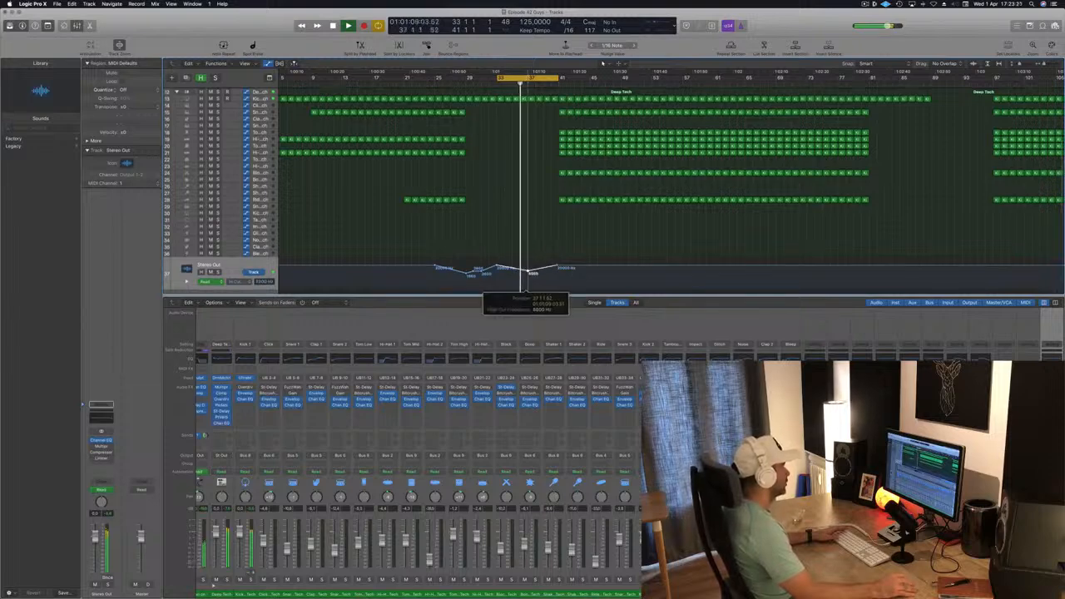
pyautogui.moveTo(530, 274); pyautogui.dragTo(529, 277)
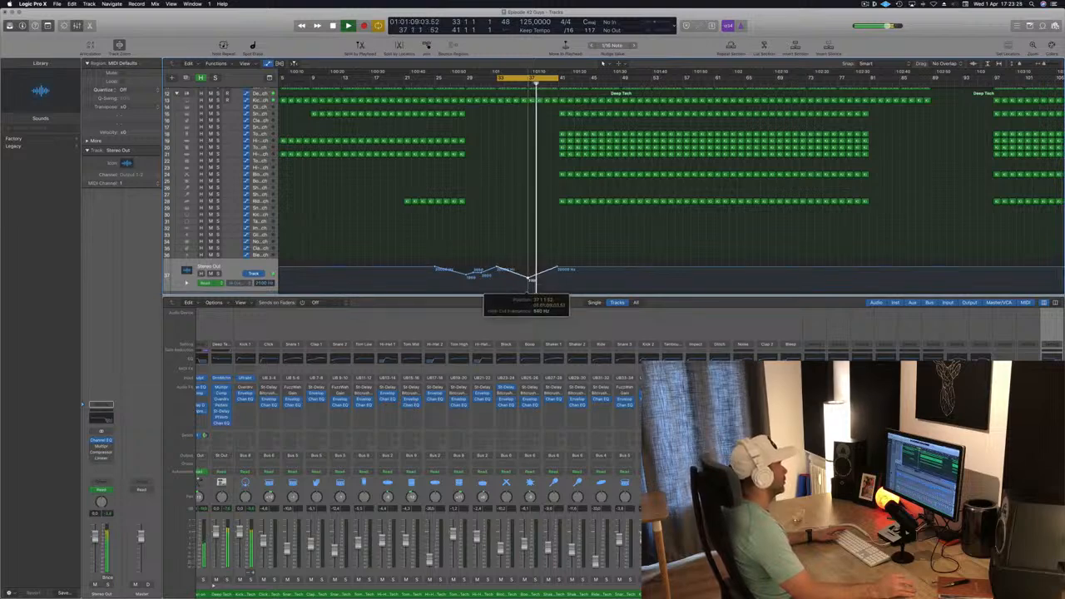
# - Pull the bar 37 high cut point down into a ramp and add a high point right after it for the drop
pyautogui.moveTo(557, 269); pyautogui.dragTo(557, 286)
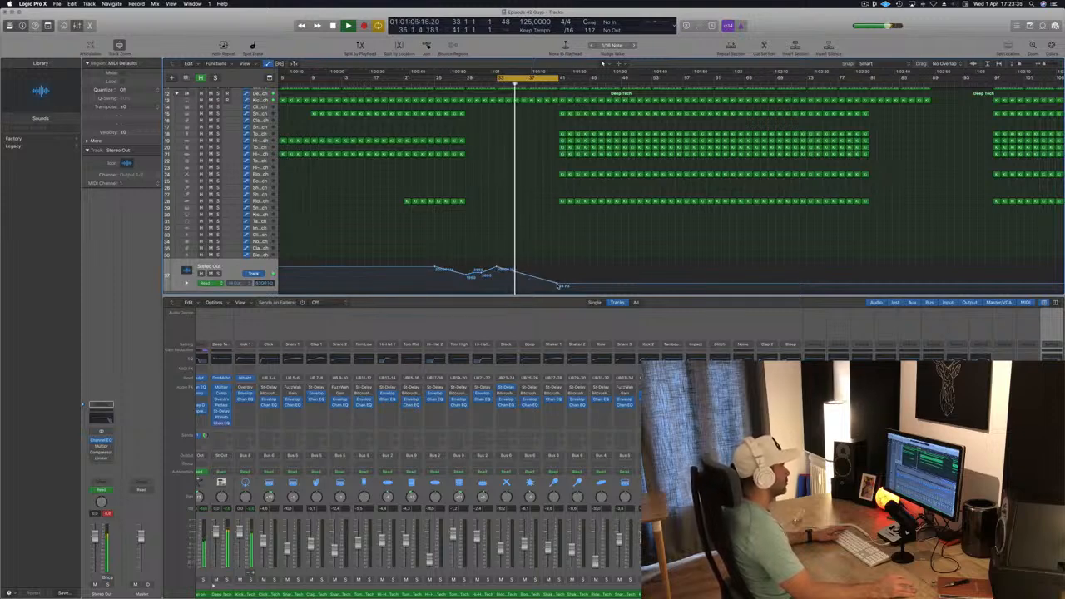
pyautogui.moveTo(558, 285); pyautogui.dragTo(558, 285)
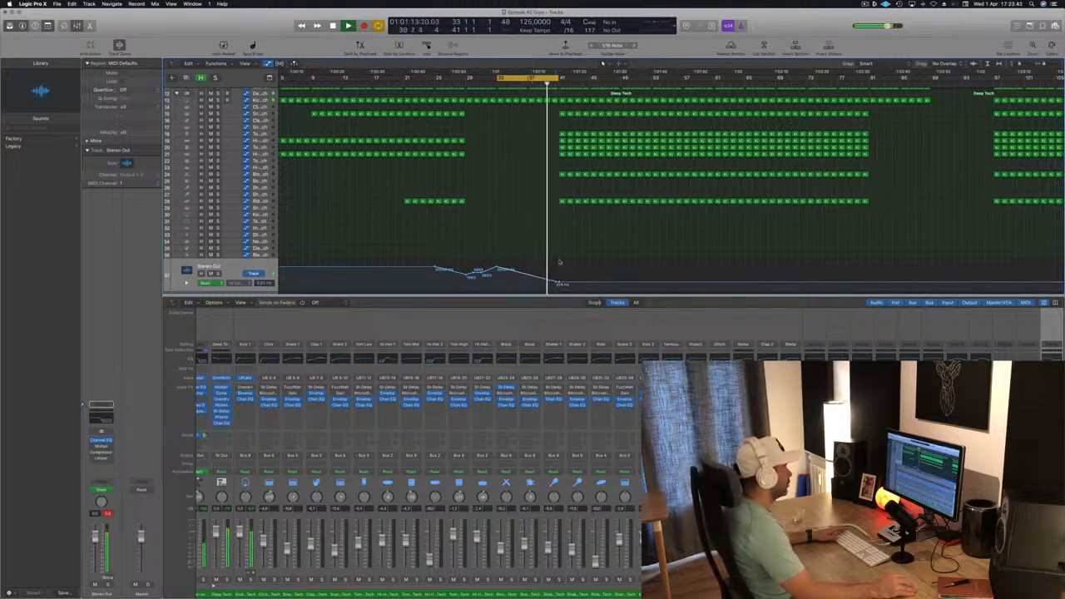
pyautogui.moveTo(558, 284); pyautogui.dragTo(560, 264)
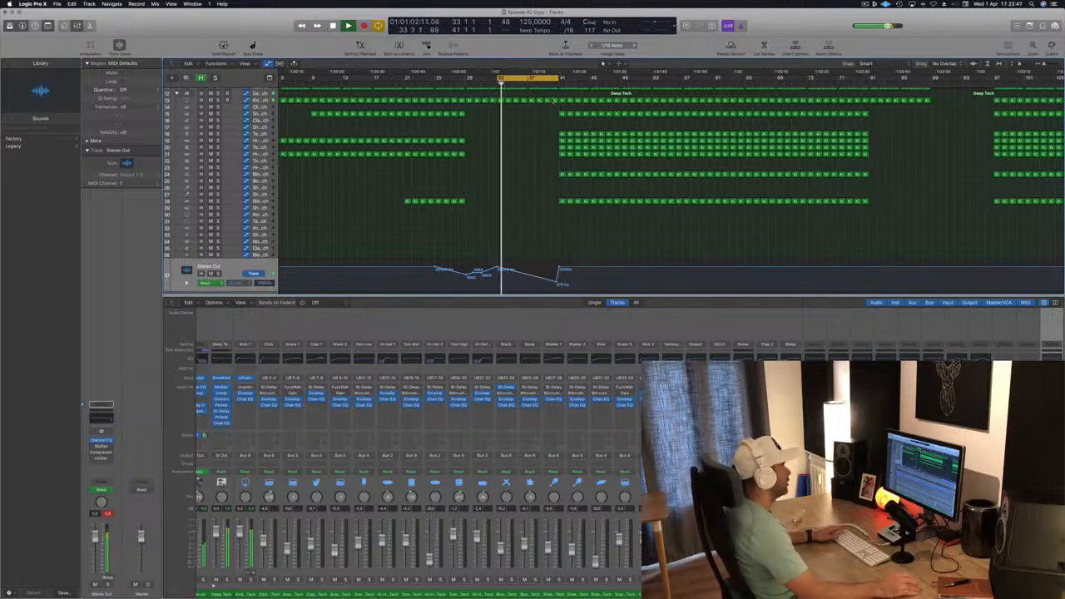
# - Delete the selected drum regions in bars 41–45 and extend the cycle region to bar 45
pyautogui.scroll(5, 555, 113)
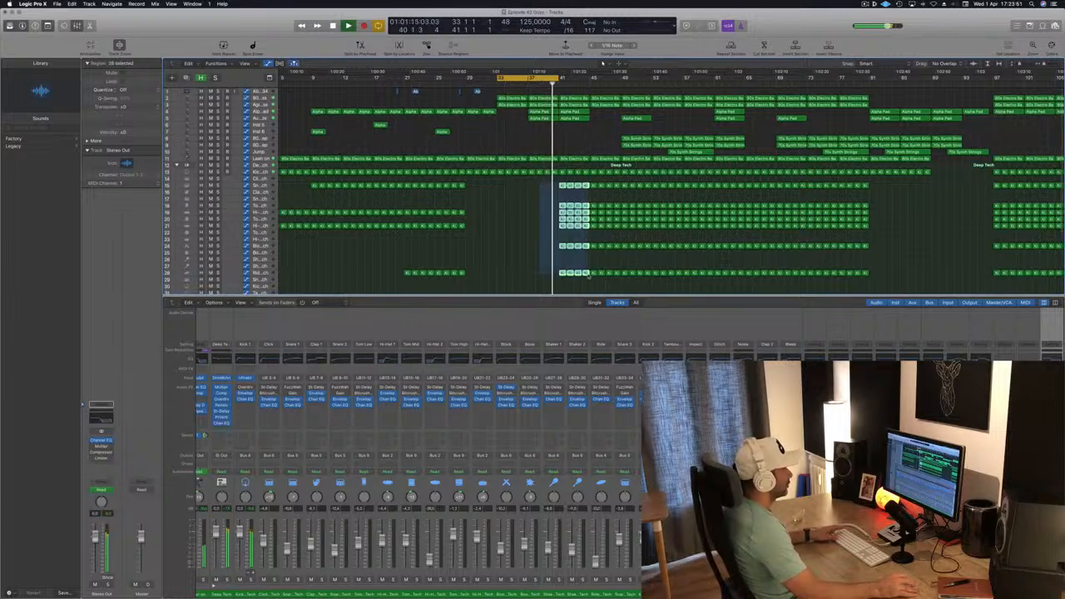
pyautogui.press('Delete')
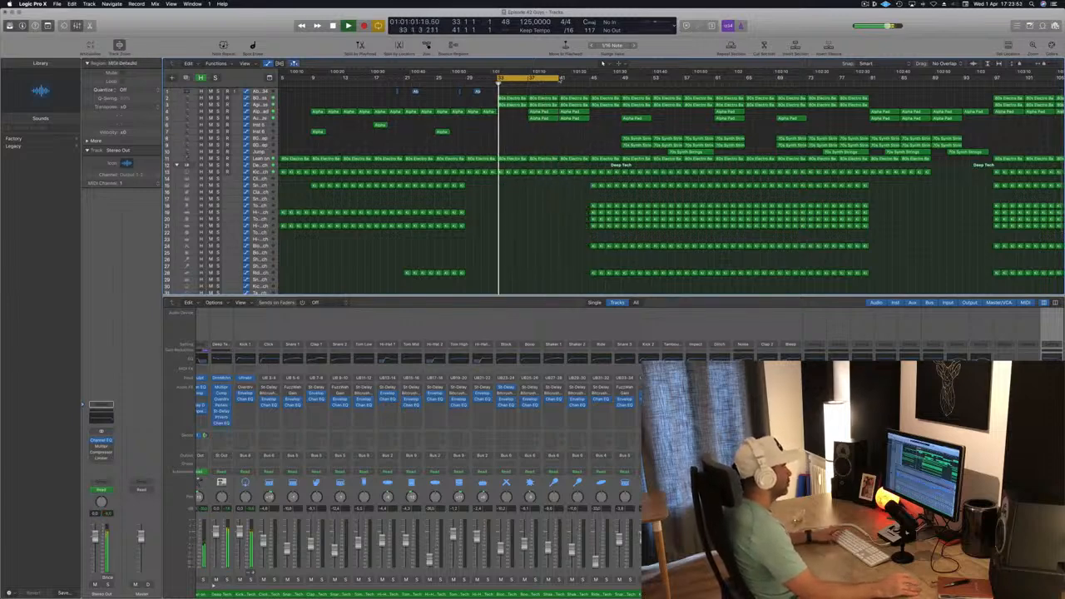
pyautogui.moveTo(559, 79); pyautogui.dragTo(589, 79)
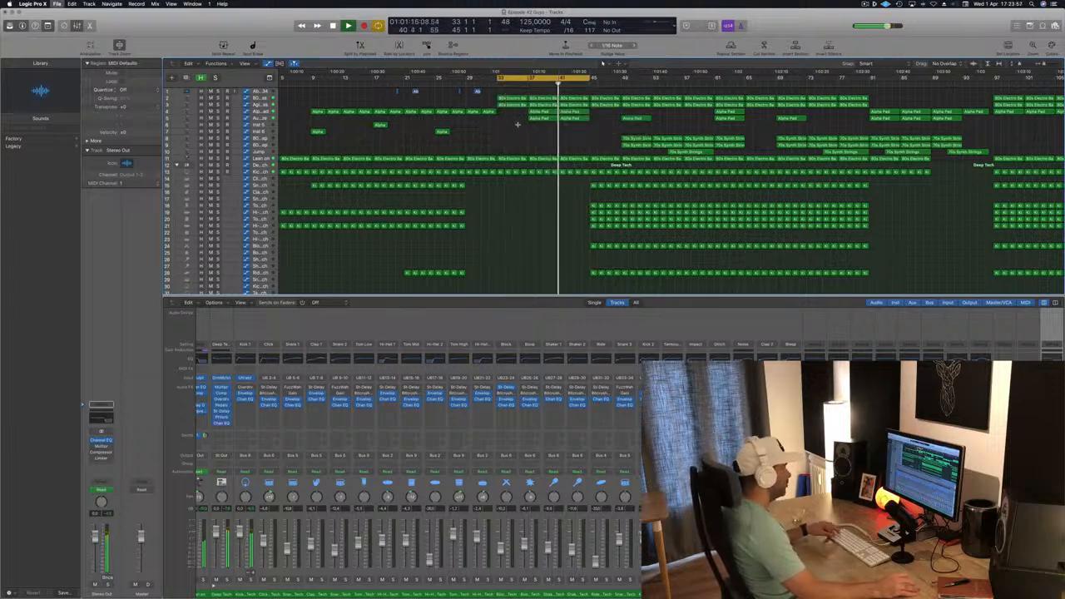
# - Save the project
pyautogui.press('super+Left')
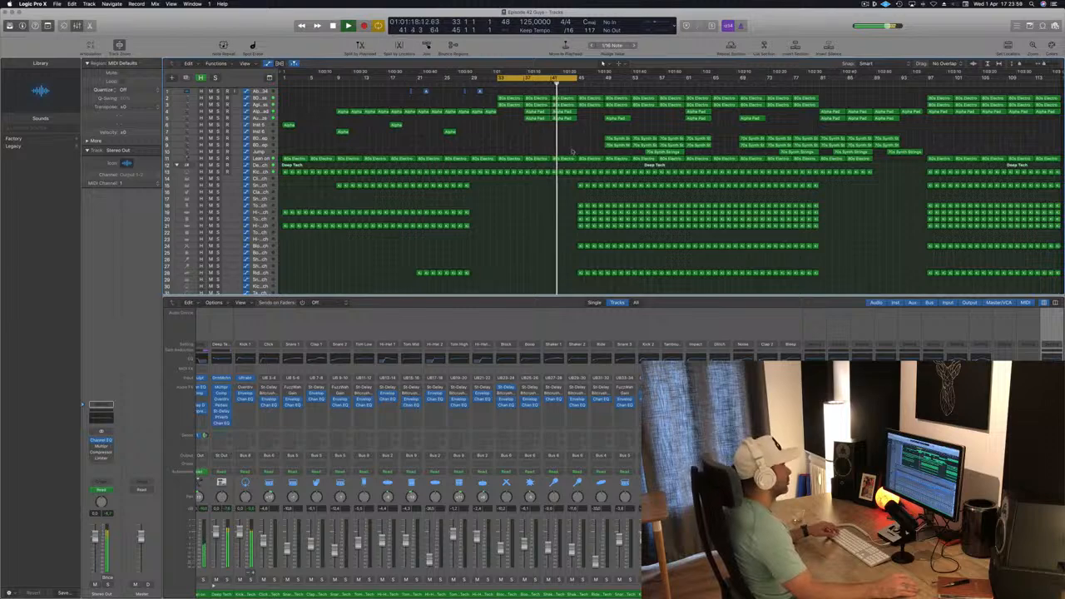
pyautogui.scroll(2, 567, 194)
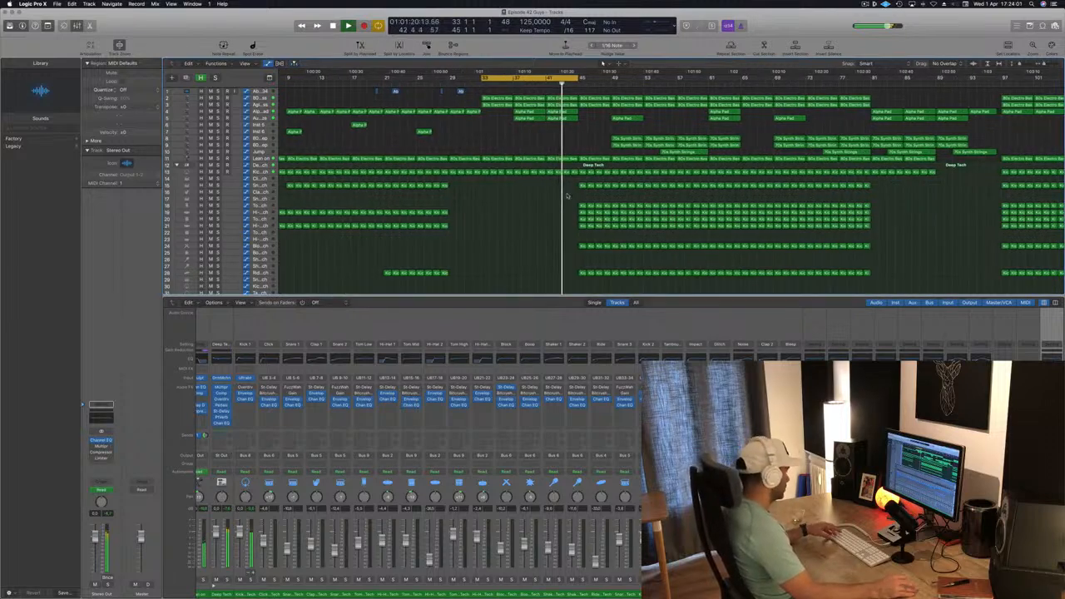
pyautogui.press('super+s')
pyautogui.scroll(-2, 549, 163)
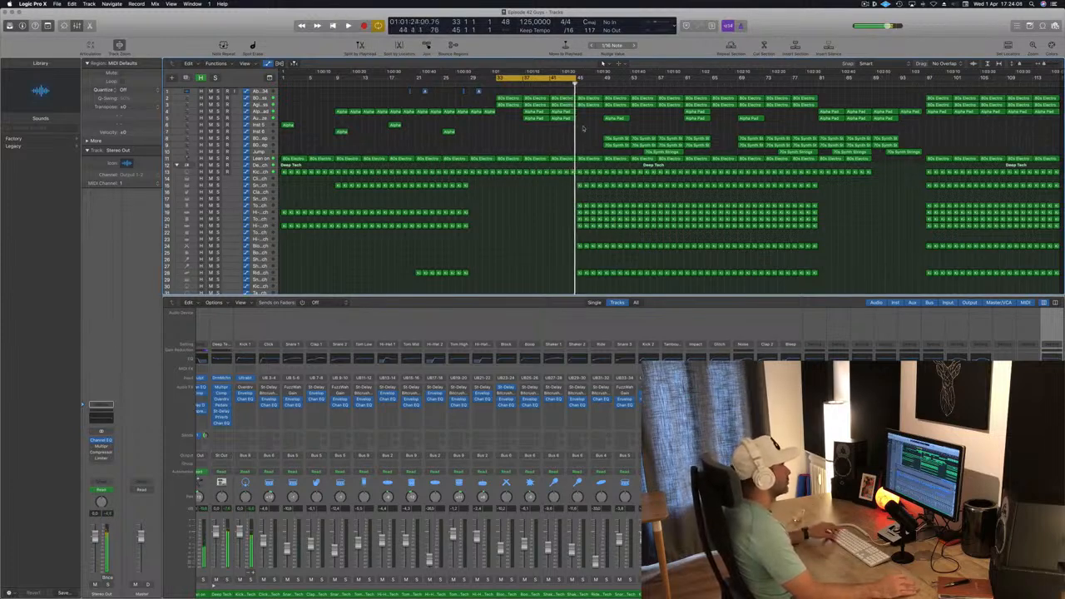
# - Delete the drum and percussion regions between bars 45 and 49
pyautogui.moveTo(582, 118); pyautogui.dragTo(584, 118)
pyautogui.press('space')
pyautogui.moveTo(565, 188)
pyautogui.mouseDown()
pyautogui.moveTo(576, 296)
pyautogui.moveTo(585, 233)
pyautogui.moveTo(563, 187)
pyautogui.mouseUp()
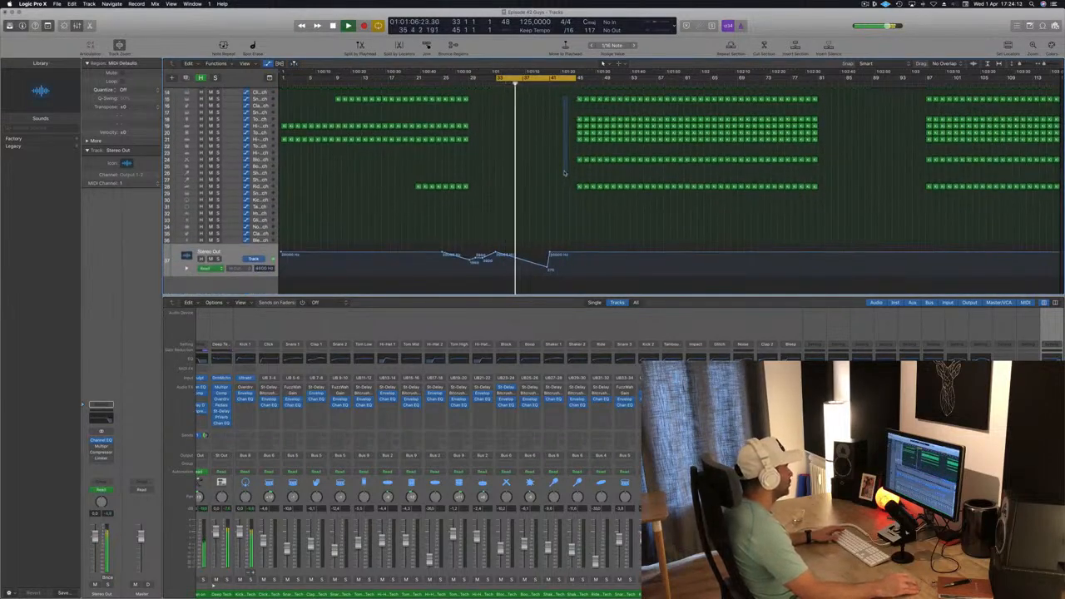
pyautogui.moveTo(564, 173); pyautogui.dragTo(598, 170)
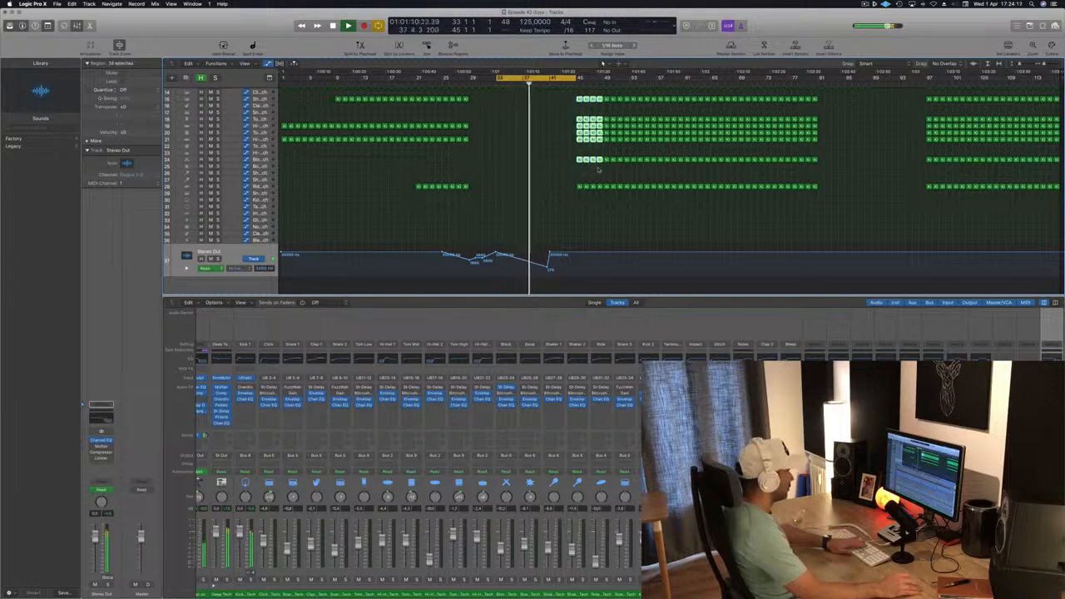
pyautogui.press('Delete')
pyautogui.scroll(5, 592, 173)
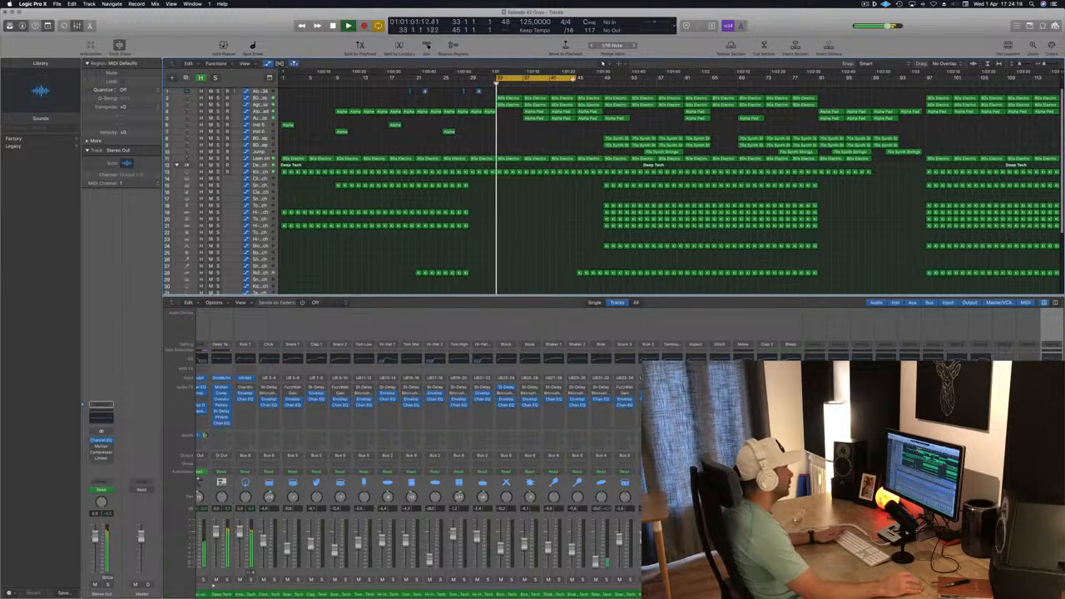
# - Extend the cycle to bar 49 and add high cut automation points on the lead track ramping up toward bar 49
pyautogui.moveTo(576, 79); pyautogui.dragTo(601, 80)
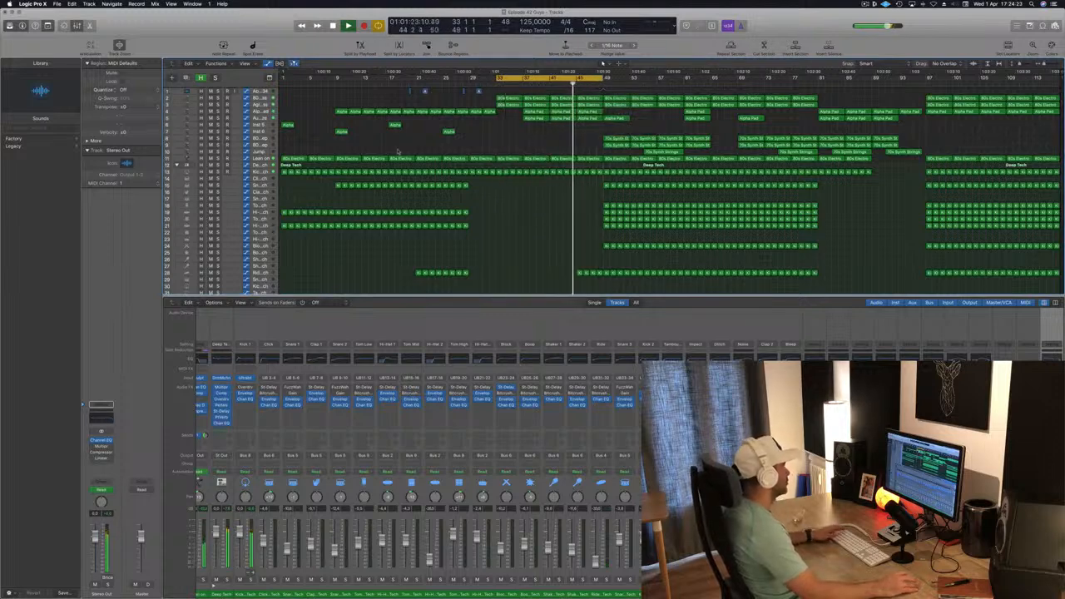
pyautogui.click(260, 158)
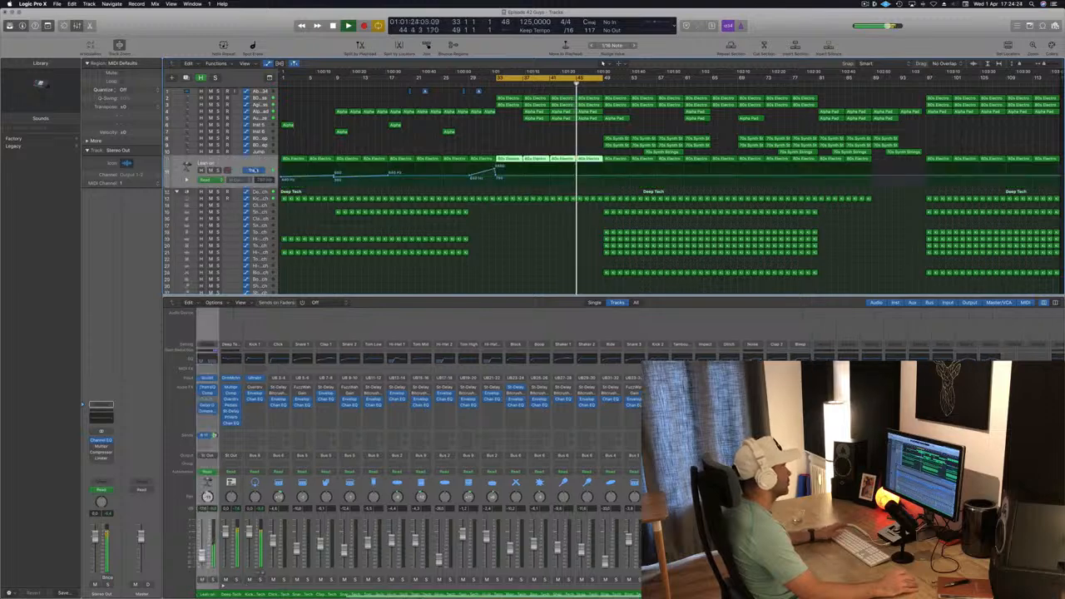
pyautogui.click(578, 177)
pyautogui.click(608, 176)
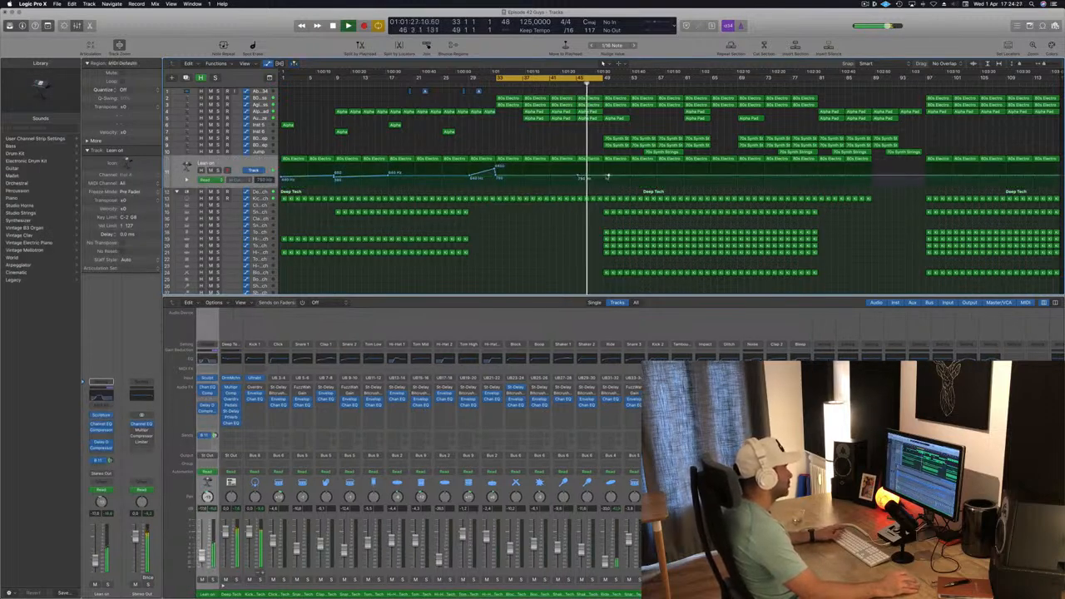
pyautogui.moveTo(608, 176); pyautogui.dragTo(602, 176)
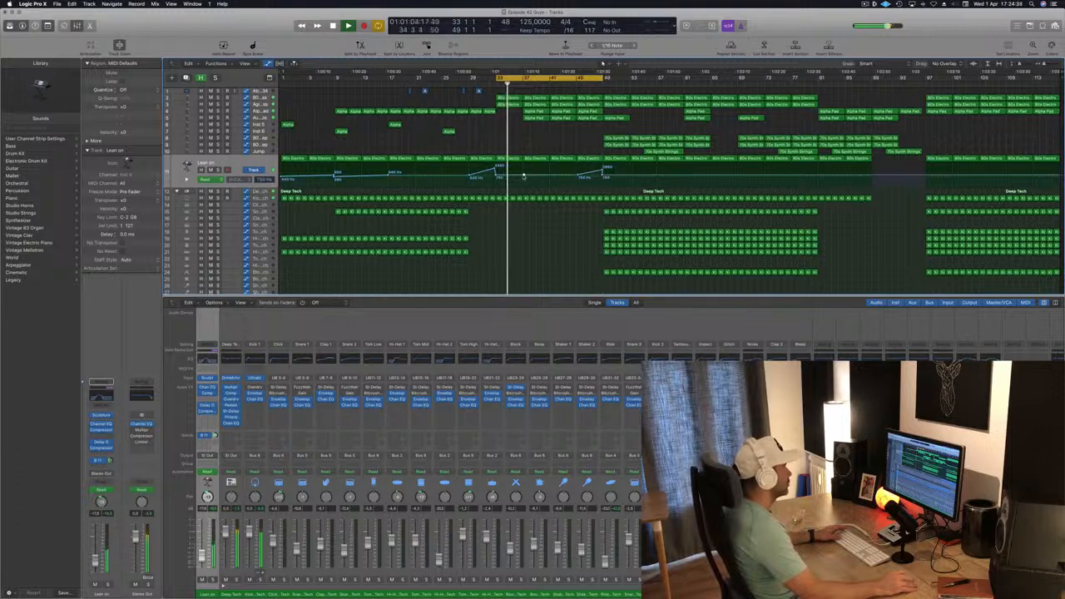
pyautogui.moveTo(524, 176); pyautogui.dragTo(524, 172)
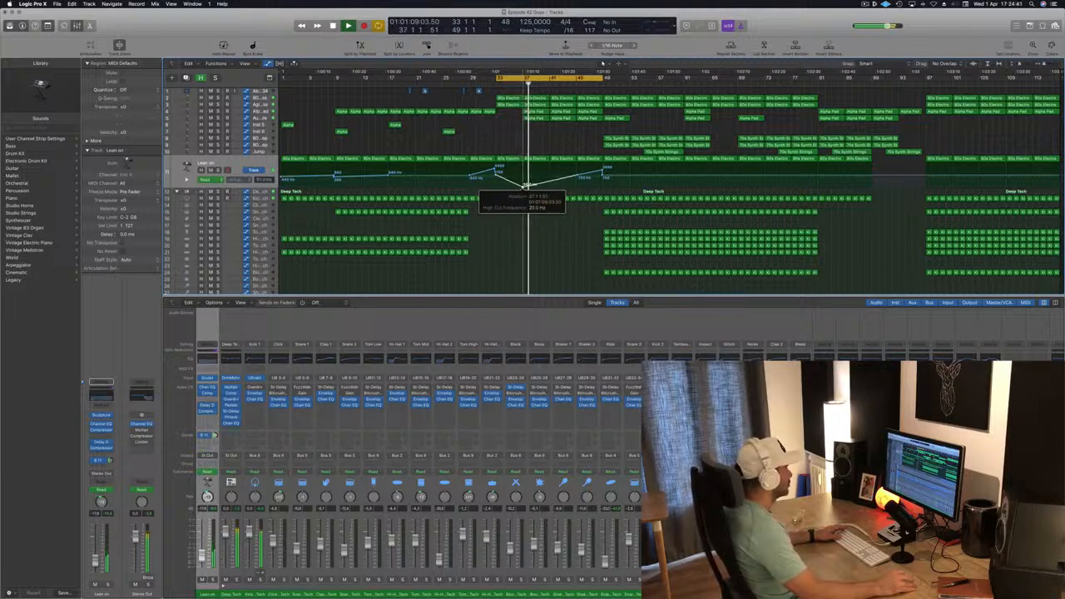
pyautogui.moveTo(527, 170); pyautogui.dragTo(523, 176)
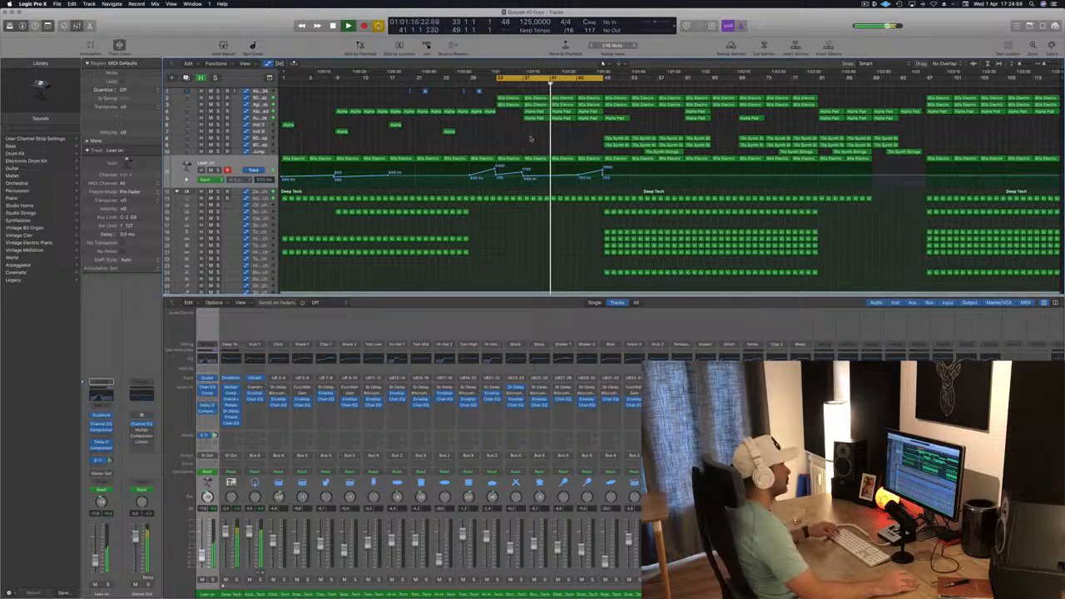
# - Adjust the Alpha Pad volume automation point around bar 41
pyautogui.press('super+Right')
pyautogui.press('super+Left')
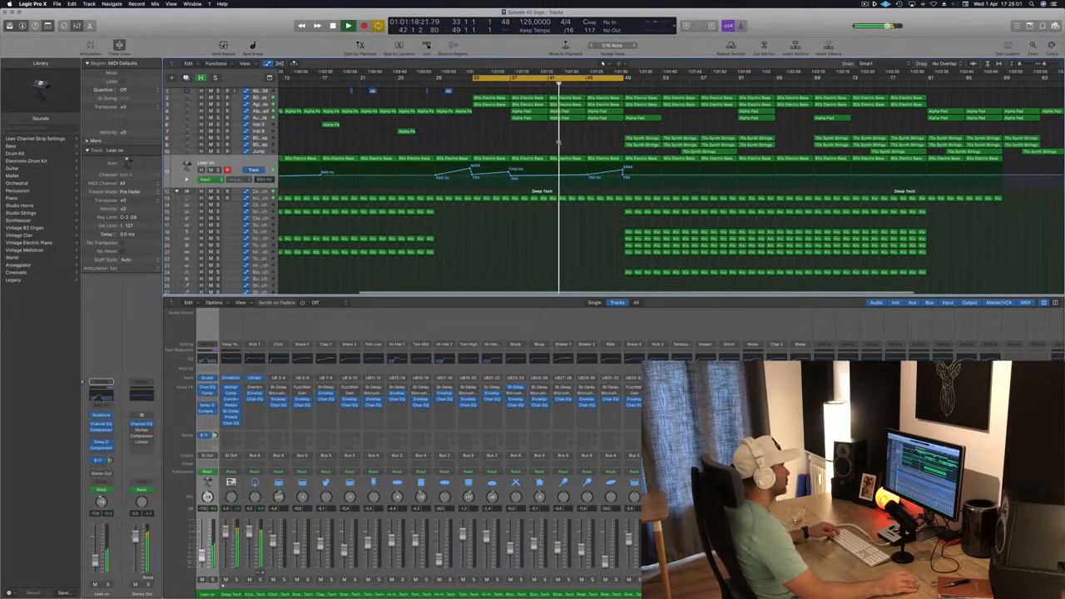
pyautogui.press('super+Left')
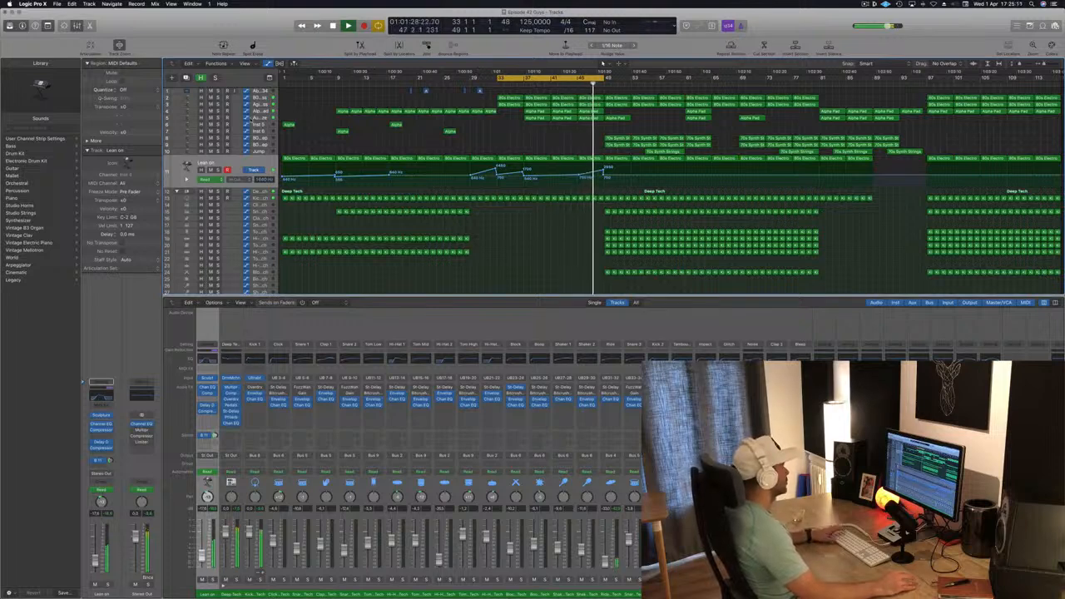
pyautogui.click(260, 118)
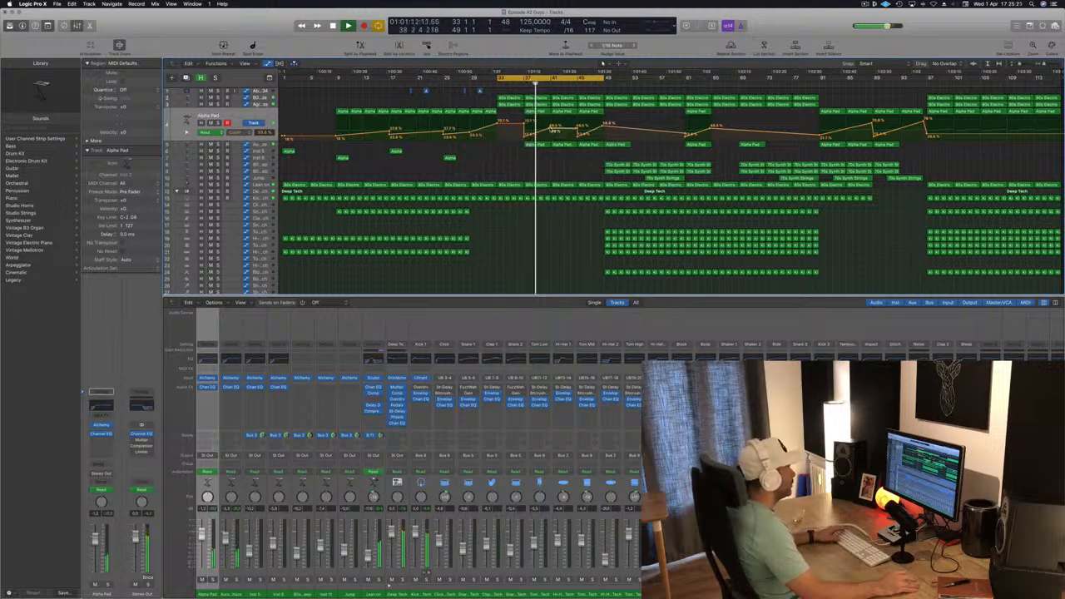
pyautogui.moveTo(550, 129); pyautogui.dragTo(550, 124)
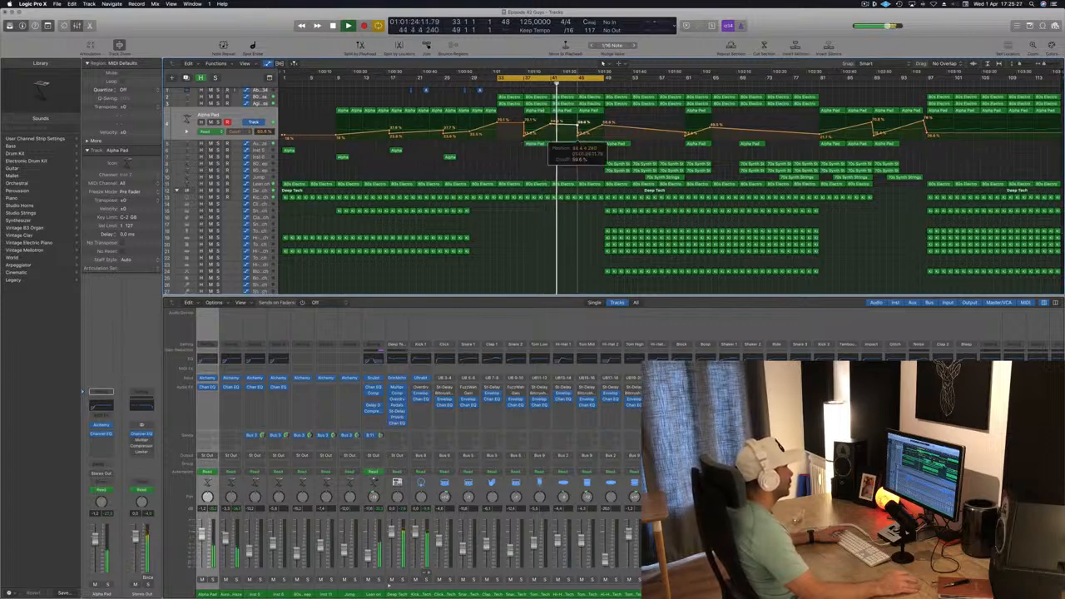
pyautogui.moveTo(551, 124); pyautogui.dragTo(553, 133)
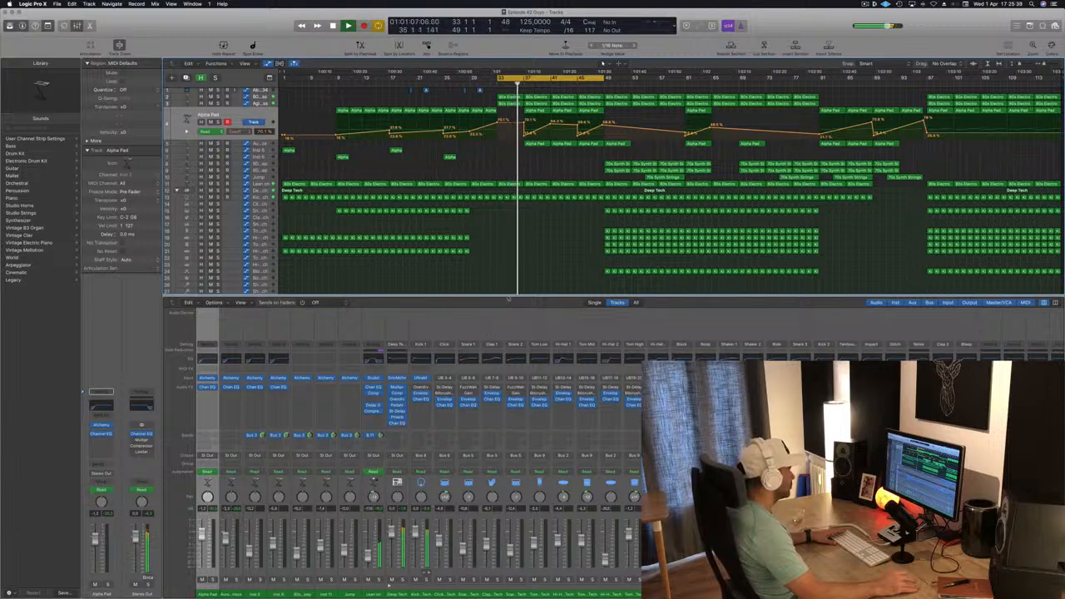
# - Reveal the master track's high cut automation and move its drop point slightly later, past bar 41
pyautogui.moveTo(508, 298); pyautogui.dragTo(510, 327)
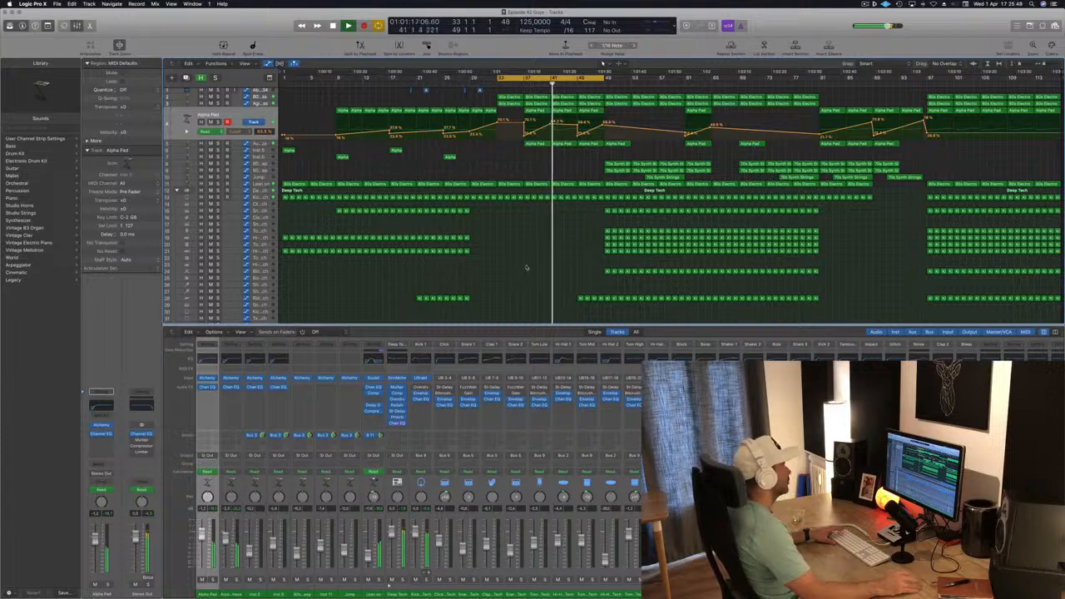
pyautogui.hscroll(1, 526, 267)
pyautogui.scroll(1, 528, 266)
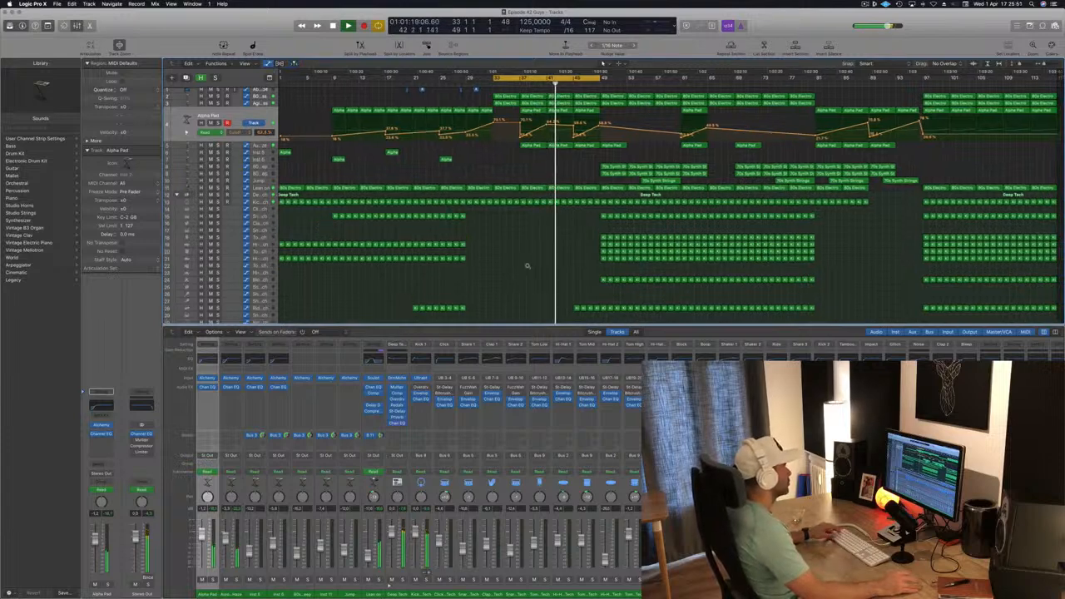
pyautogui.hscroll(3, 527, 266)
pyautogui.scroll(-5, 528, 267)
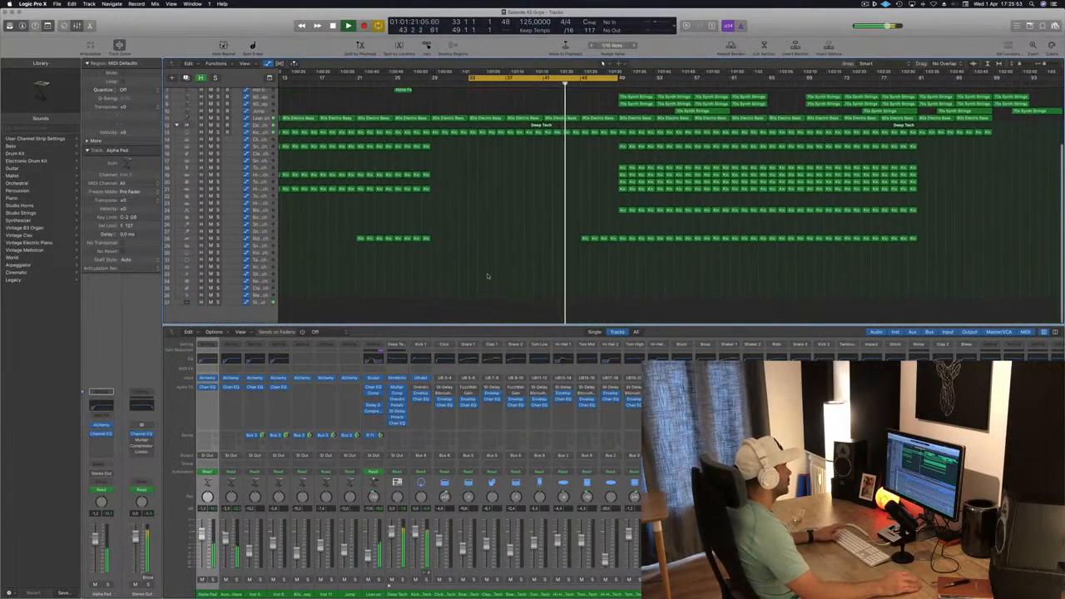
pyautogui.press('super+shift+m')
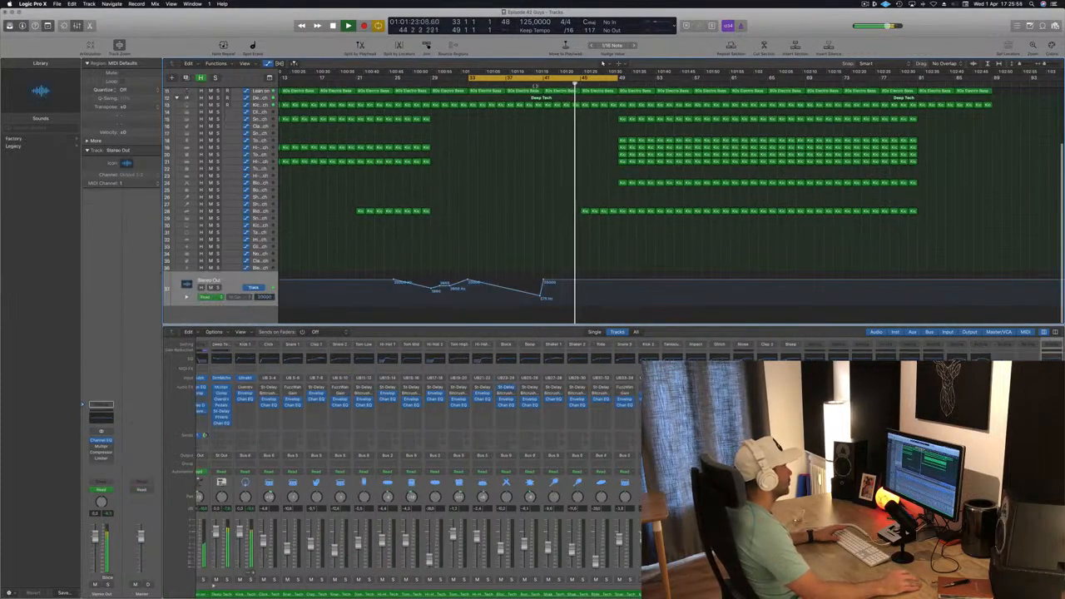
pyautogui.click(534, 87)
pyautogui.hscroll(5, 517, 235)
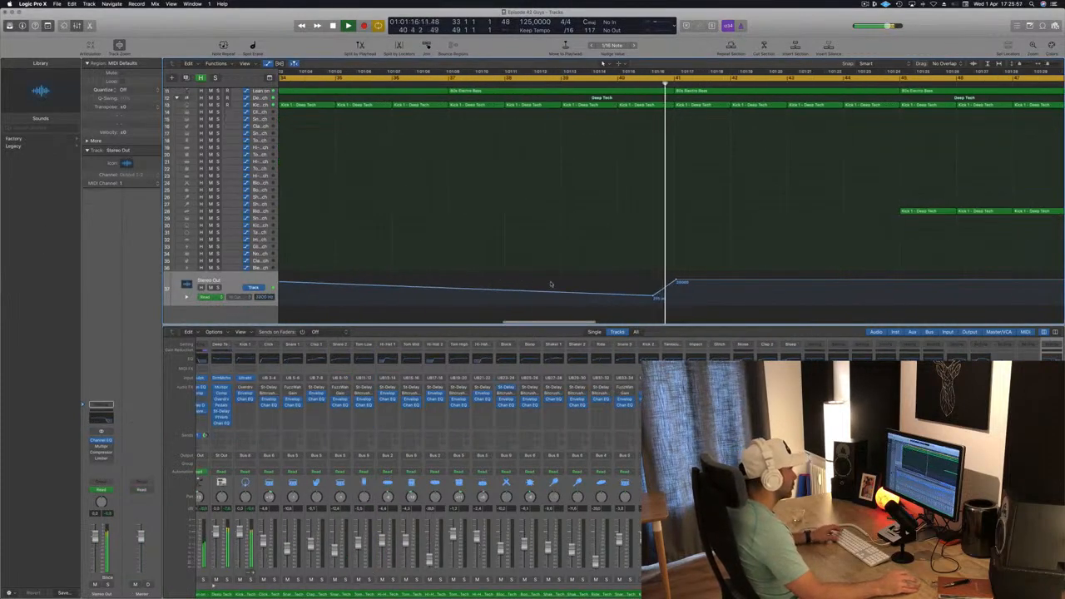
pyautogui.press('space')
pyautogui.moveTo(657, 297); pyautogui.dragTo(675, 297)
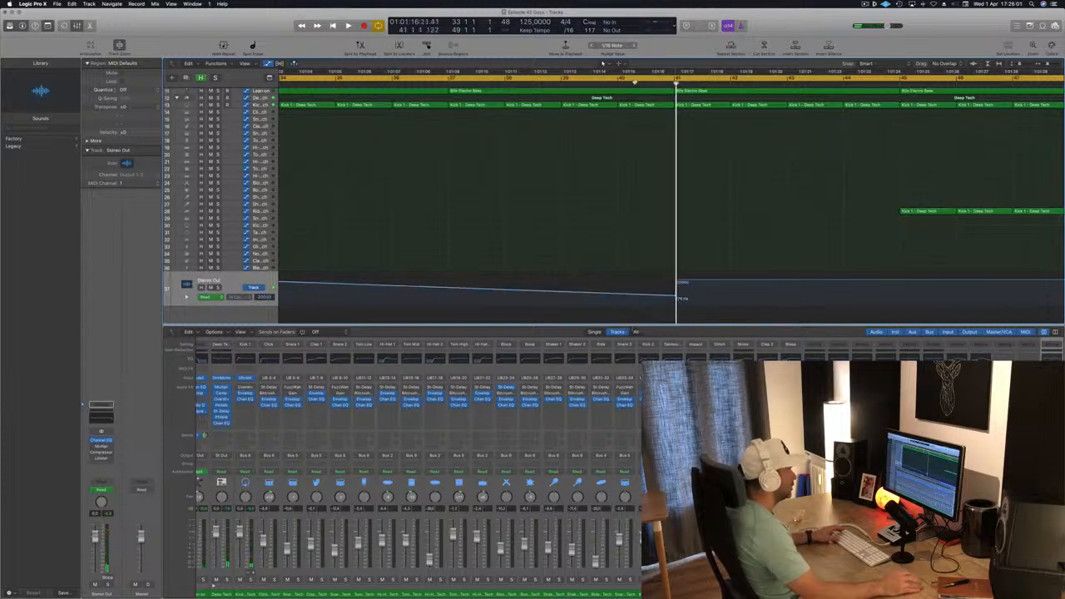
# - Play back the break and raise the master high cut point just before the drop
pyautogui.click(633, 83)
pyautogui.press('space')
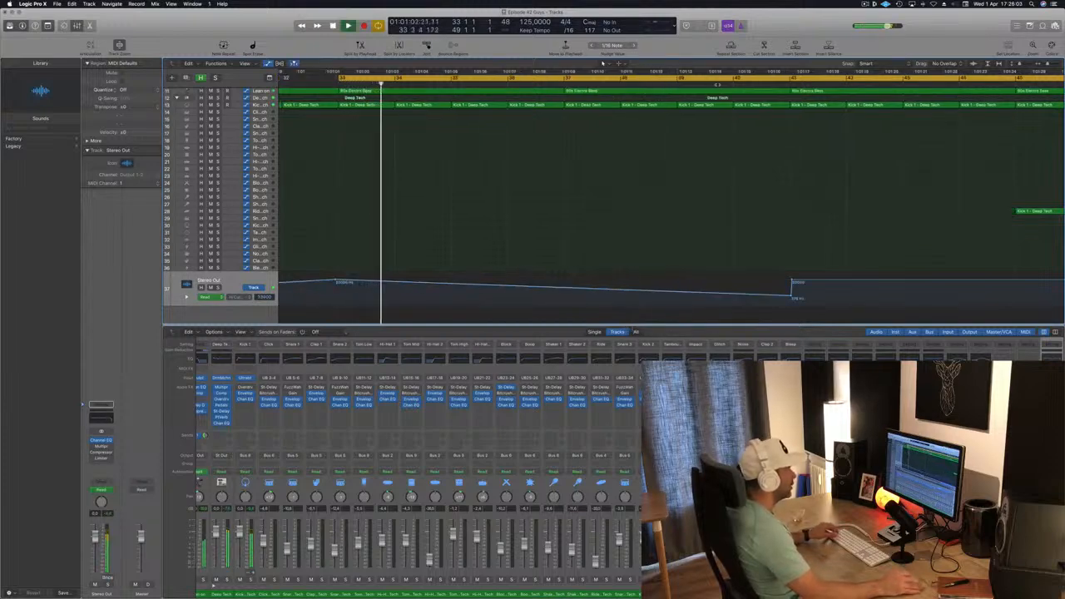
pyautogui.click(717, 84)
pyautogui.scroll(-6, 708, 119)
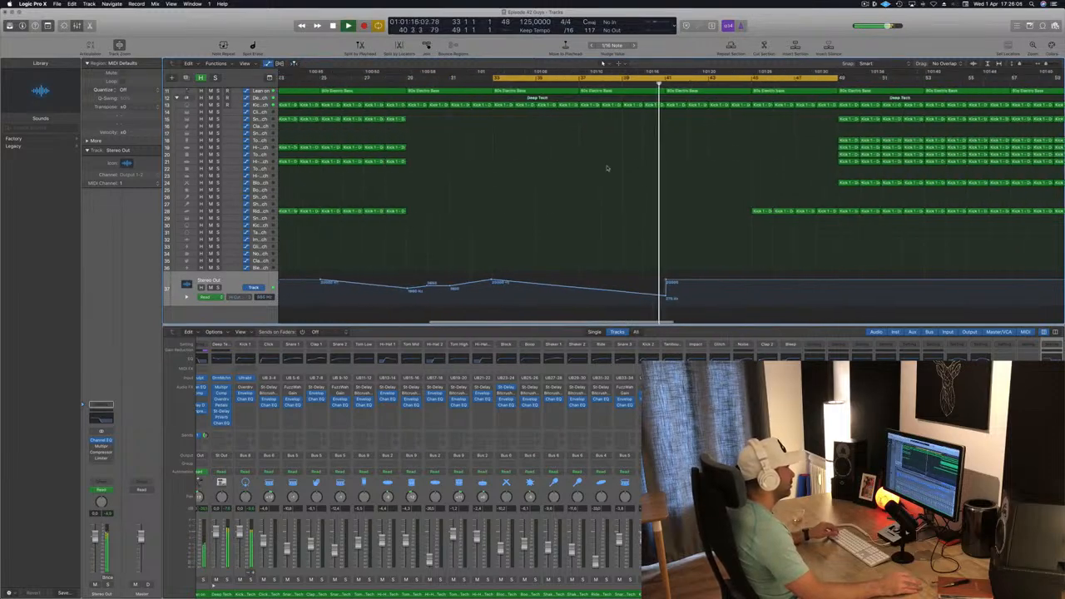
pyautogui.scroll(-5, 608, 168)
pyautogui.scroll(8, 607, 168)
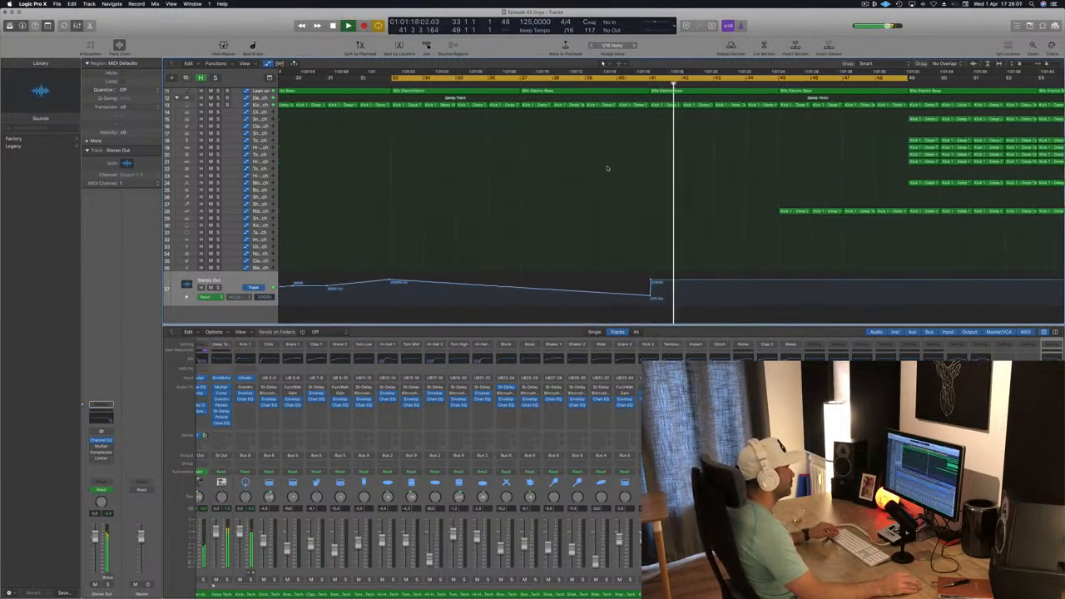
pyautogui.scroll(4, 608, 168)
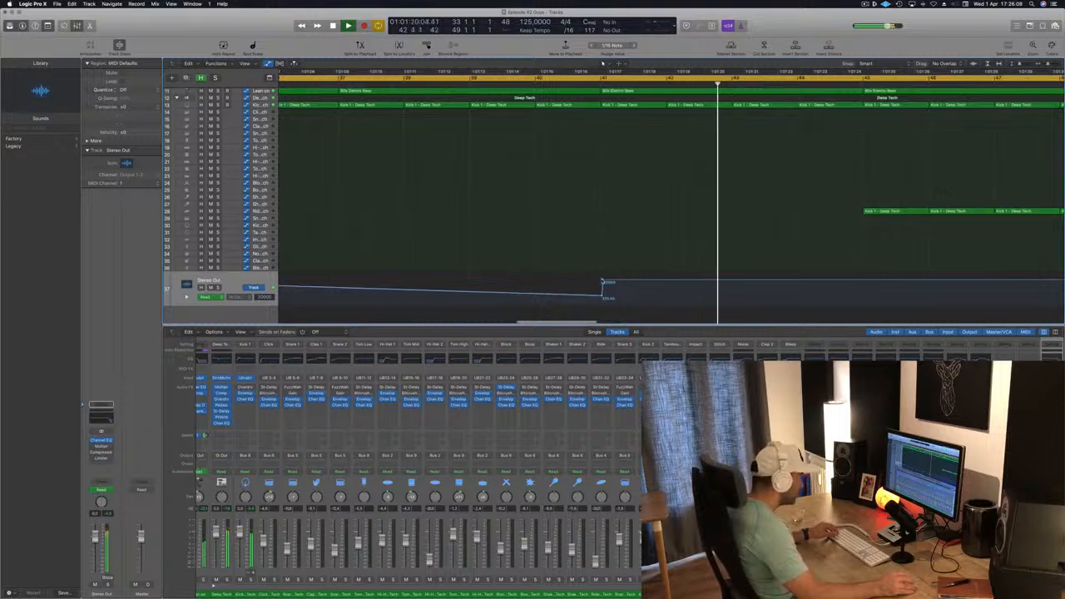
pyautogui.moveTo(603, 292); pyautogui.dragTo(602, 281)
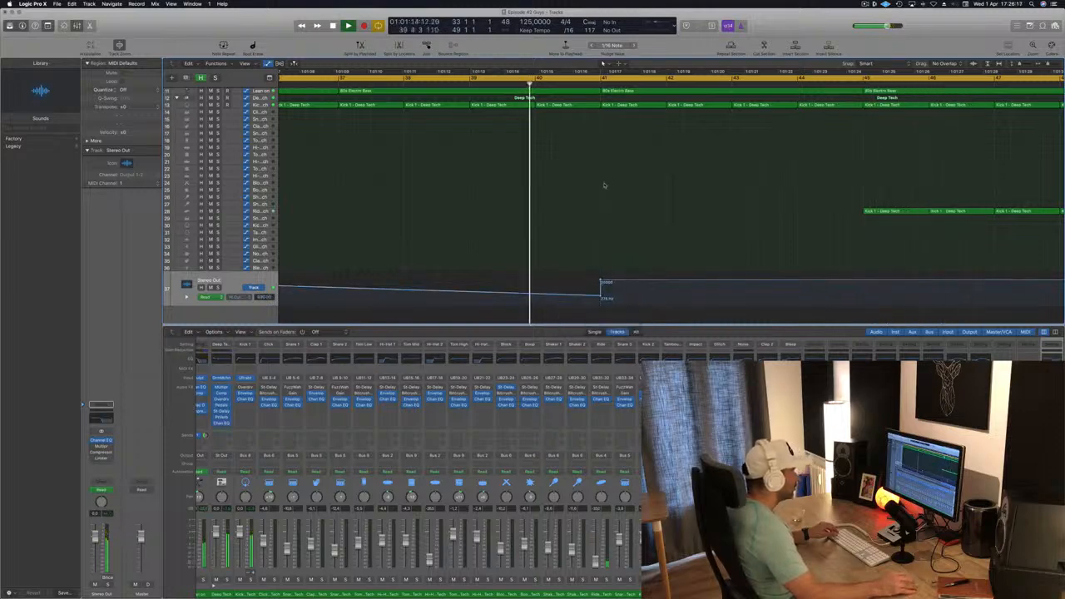
# - Delete the kick region in bar 40 right before the drop
pyautogui.press('super+Up')
pyautogui.press('super+Up')
pyautogui.press('super+Up')
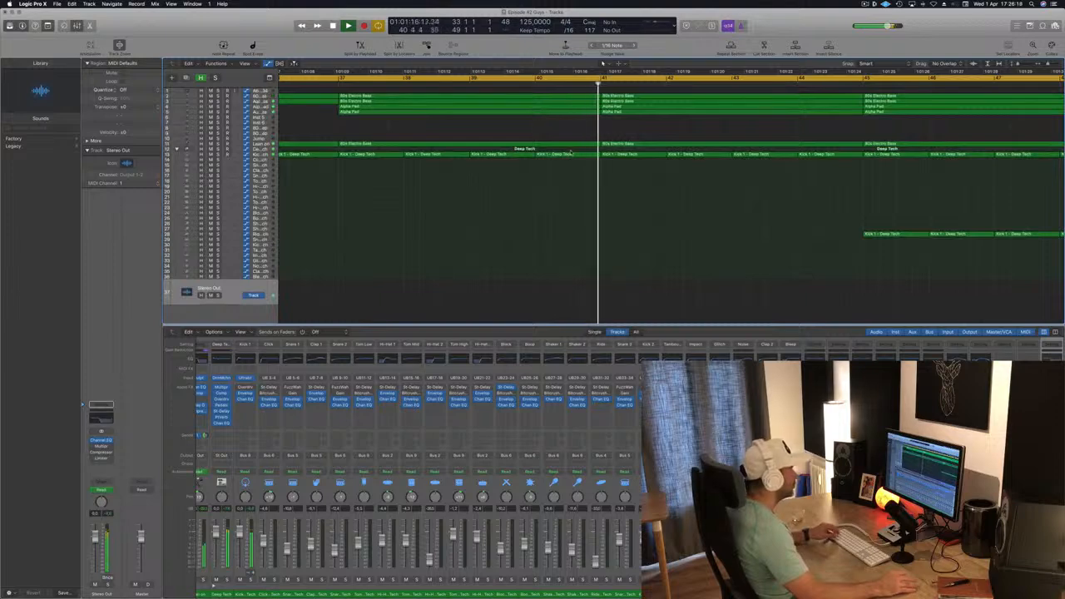
pyautogui.click(577, 155)
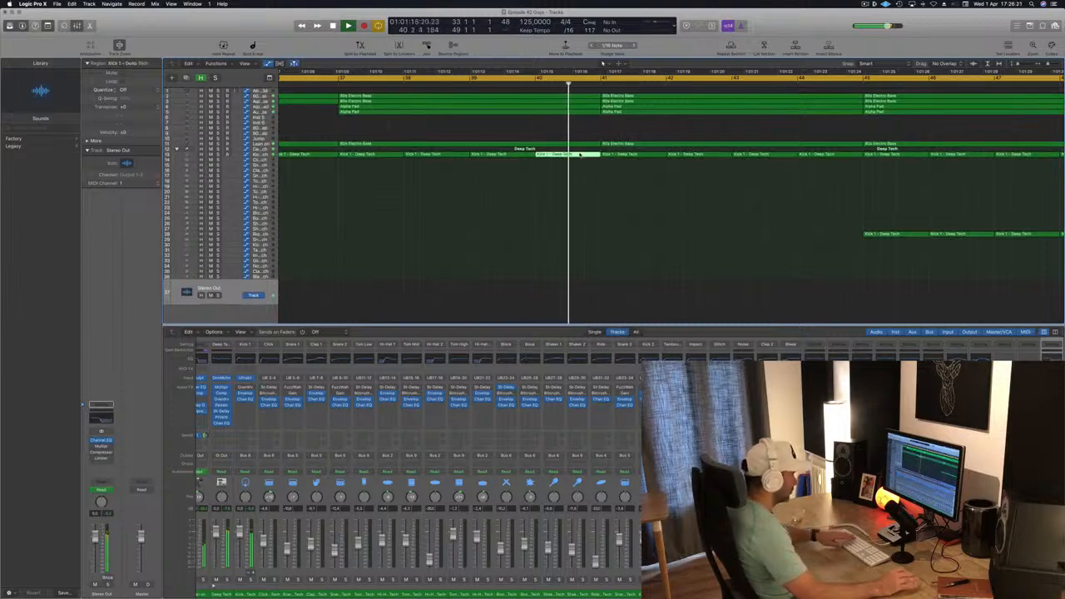
pyautogui.press('Delete')
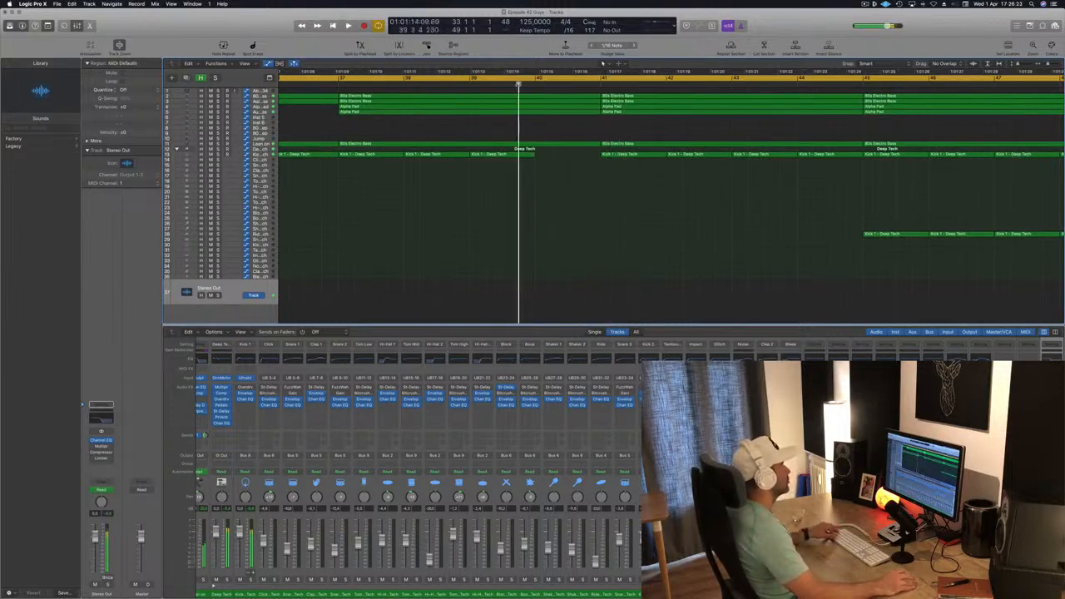
# - Extend the cycle region to bar 57
pyautogui.click(518, 84)
pyautogui.press('super+Left')
pyautogui.press('super+Left')
pyautogui.press('super+Left')
pyautogui.press('super+Left')
pyautogui.press('super+Left')
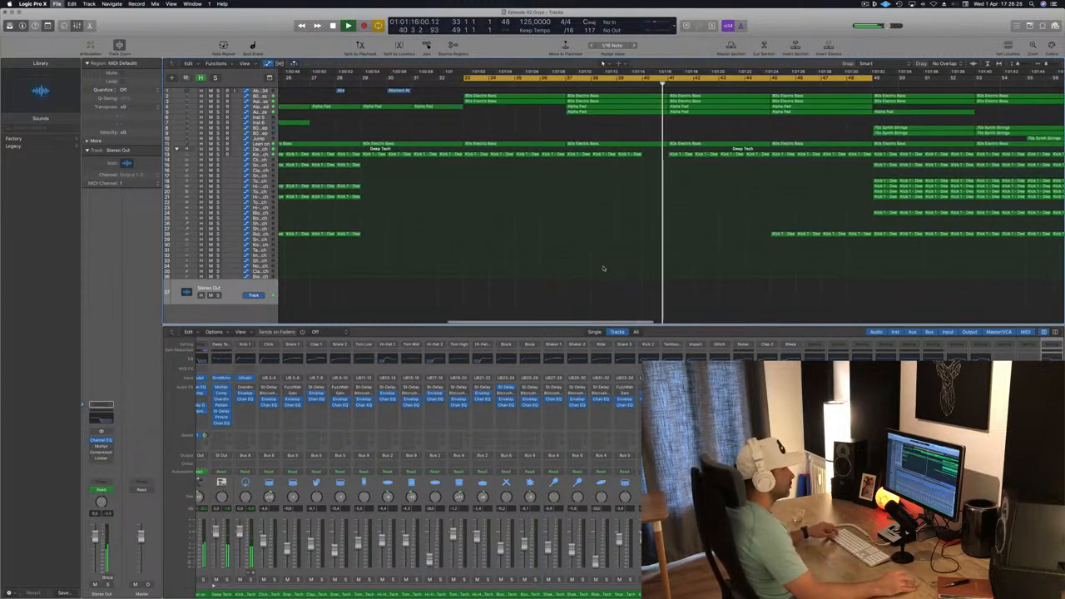
pyautogui.press('super+Left')
pyautogui.press('super+Left')
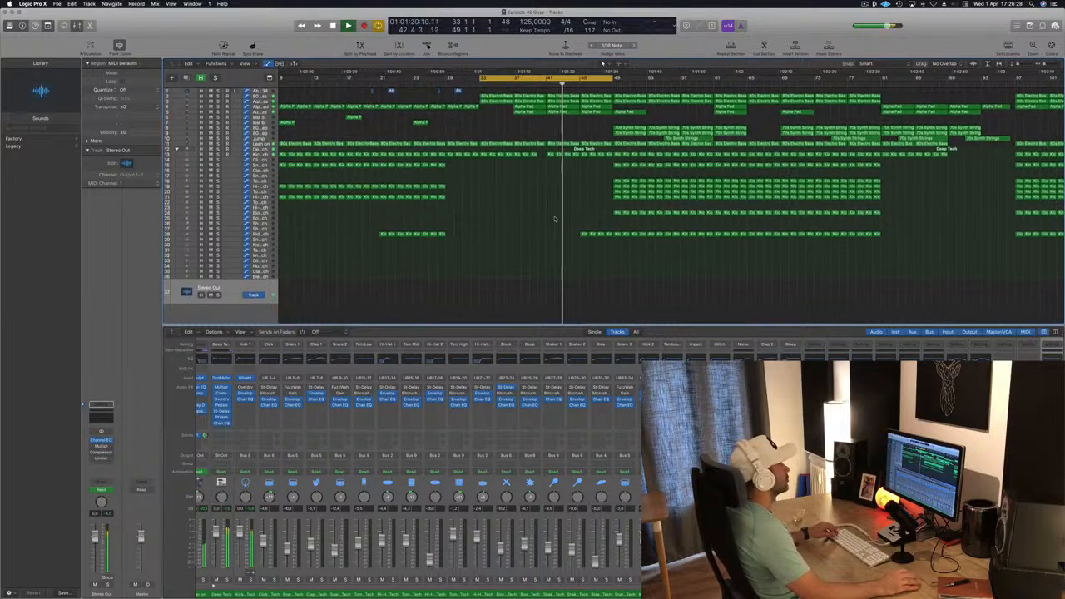
pyautogui.press('super+Left')
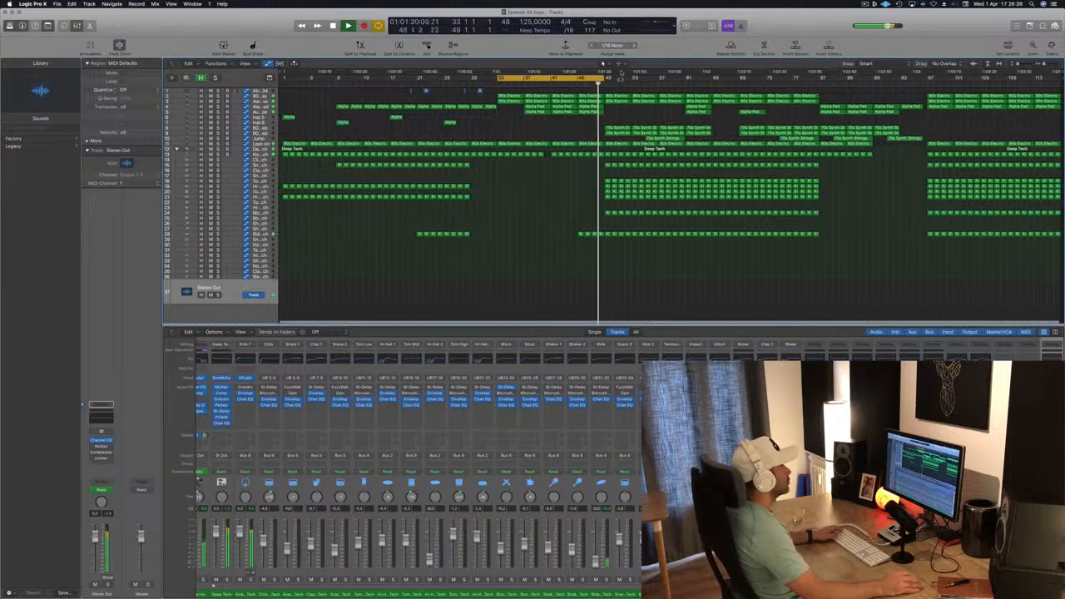
pyautogui.moveTo(607, 77); pyautogui.dragTo(686, 77)
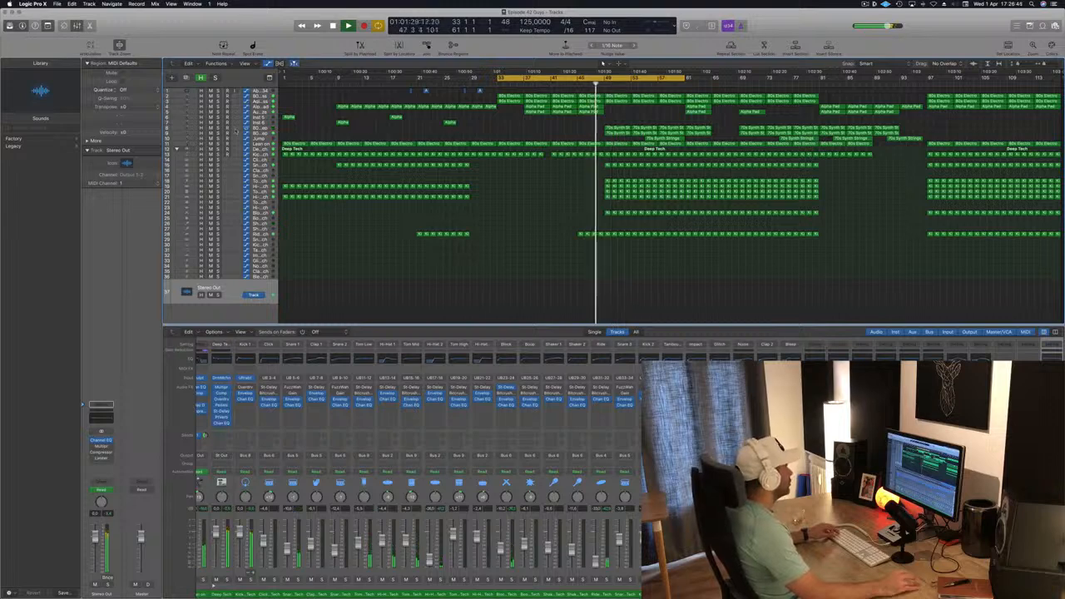
# - Solo-check the synth string tracks and delete their selected regions between bars 49 and 53
pyautogui.click(259, 128)
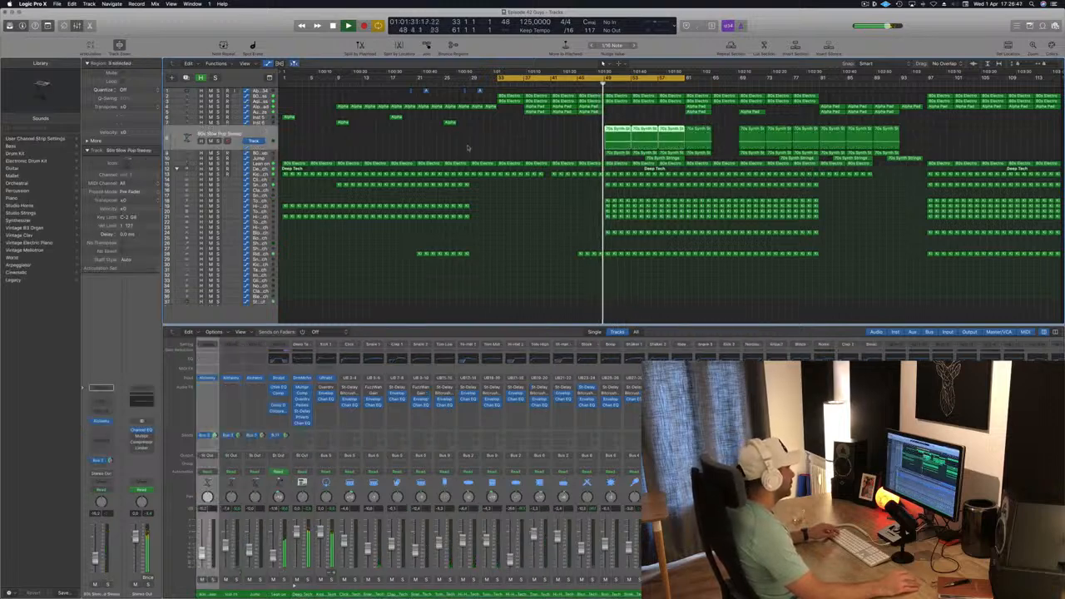
pyautogui.click(219, 141)
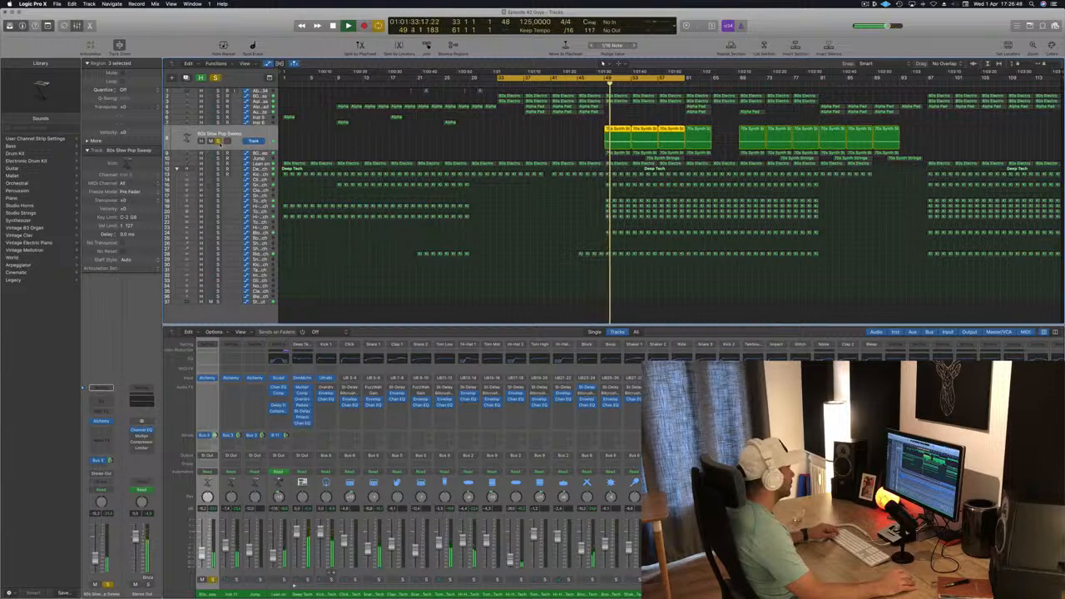
pyautogui.click(219, 141)
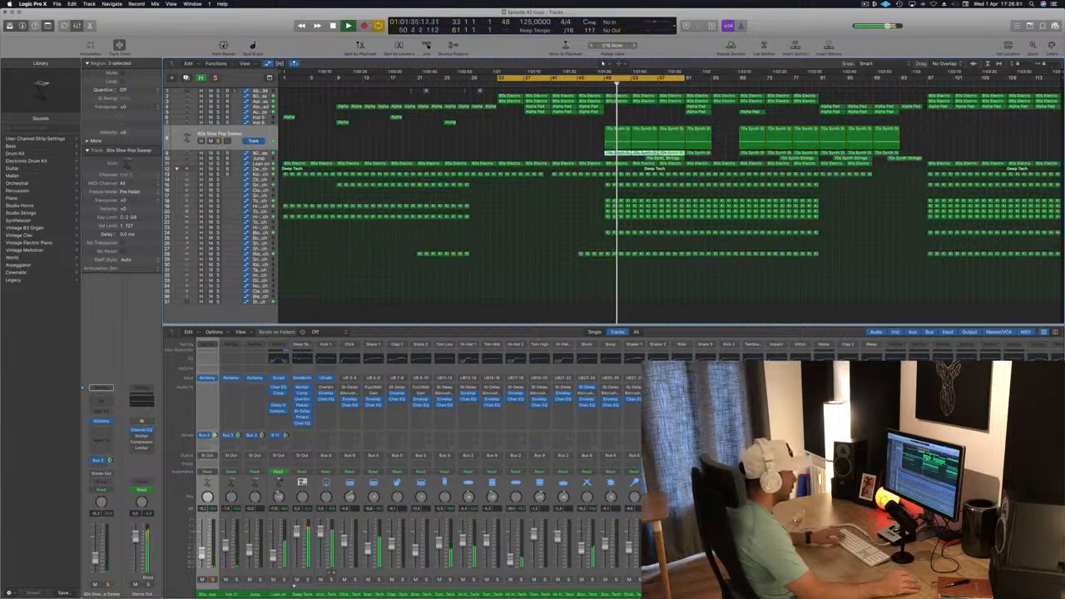
pyautogui.press('Delete')
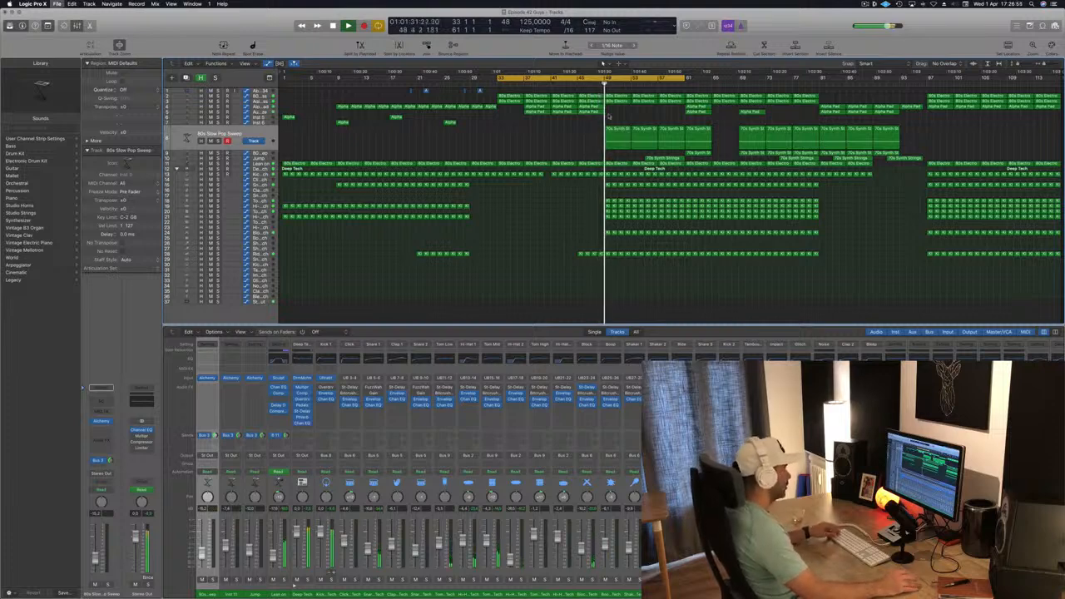
pyautogui.click(616, 139)
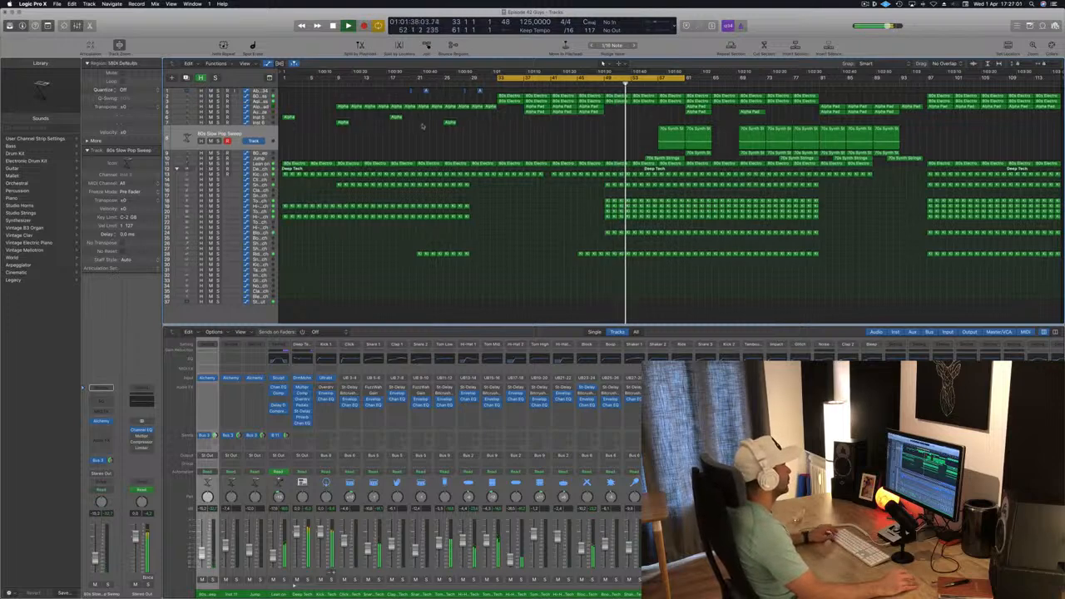
# - Select the short Alpha regions in the intro and drag them to start at bar 49
pyautogui.moveTo(341, 116); pyautogui.dragTo(470, 133)
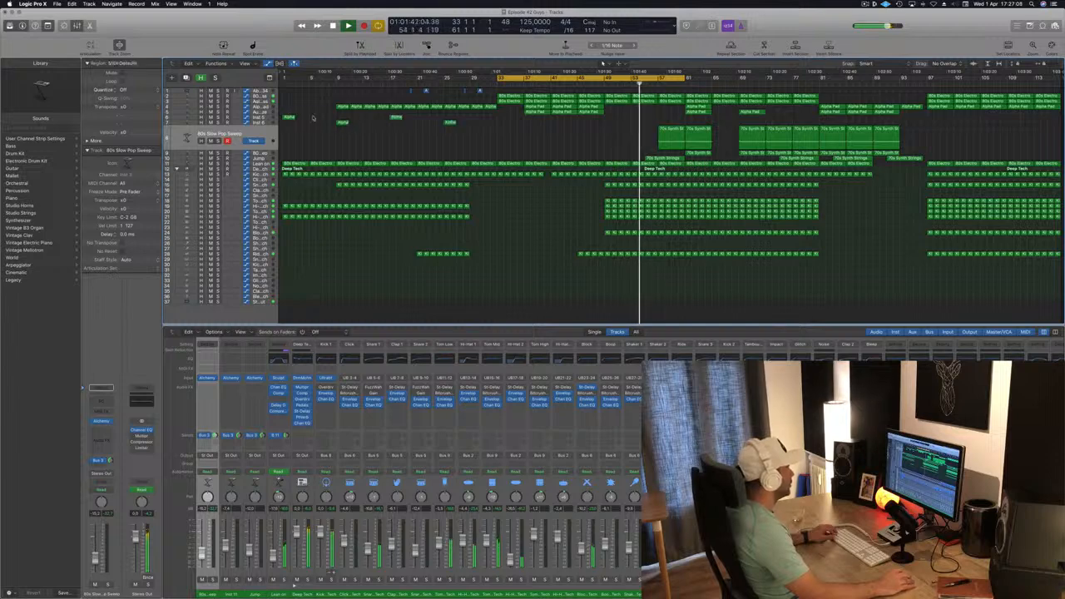
pyautogui.moveTo(291, 112); pyautogui.dragTo(464, 140)
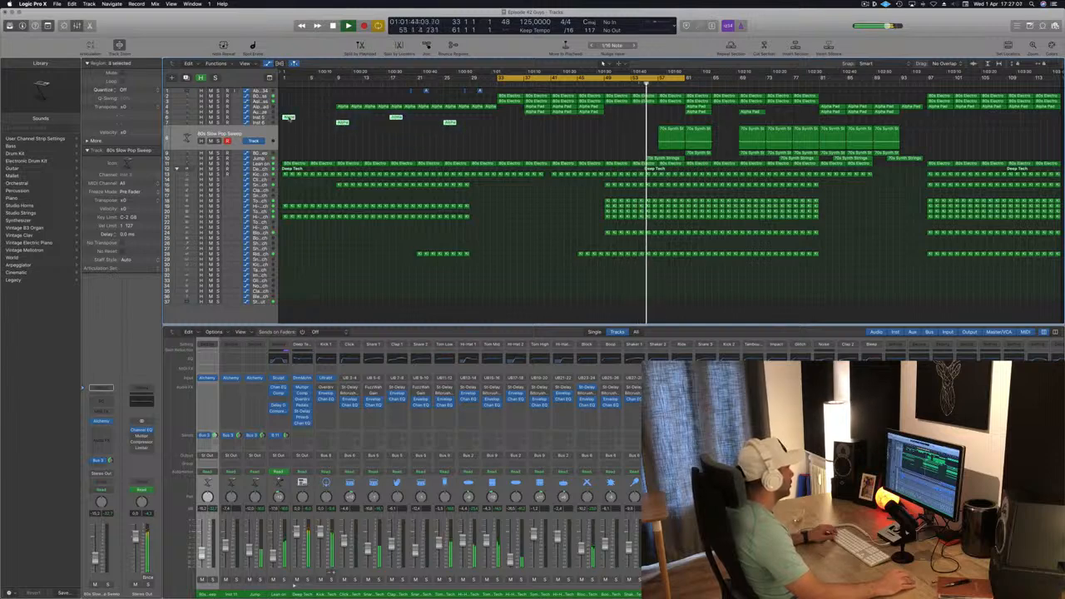
pyautogui.moveTo(287, 118); pyautogui.dragTo(611, 121)
pyautogui.scroll(-1, 593, 116)
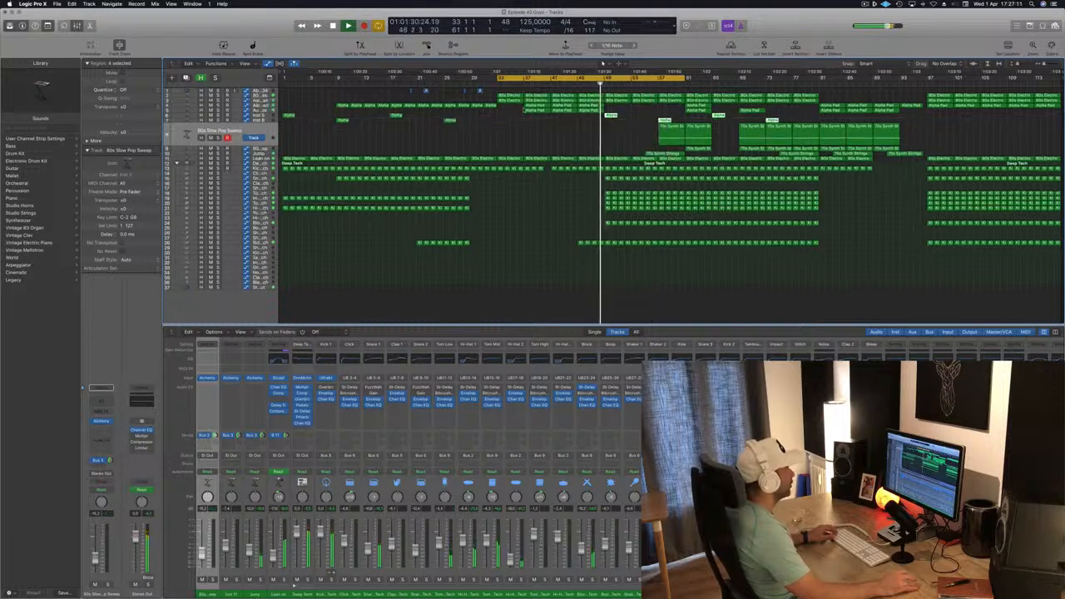
pyautogui.scroll(2, 593, 114)
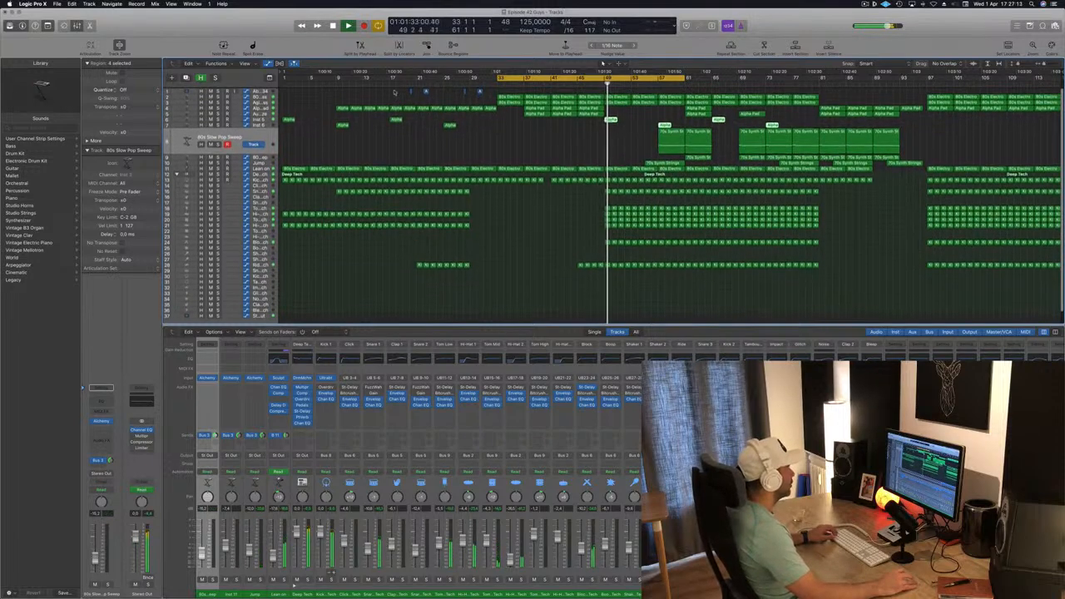
# - Copy the 80s Electric regions from bar 33 forward to start at bar 49
pyautogui.click(510, 96)
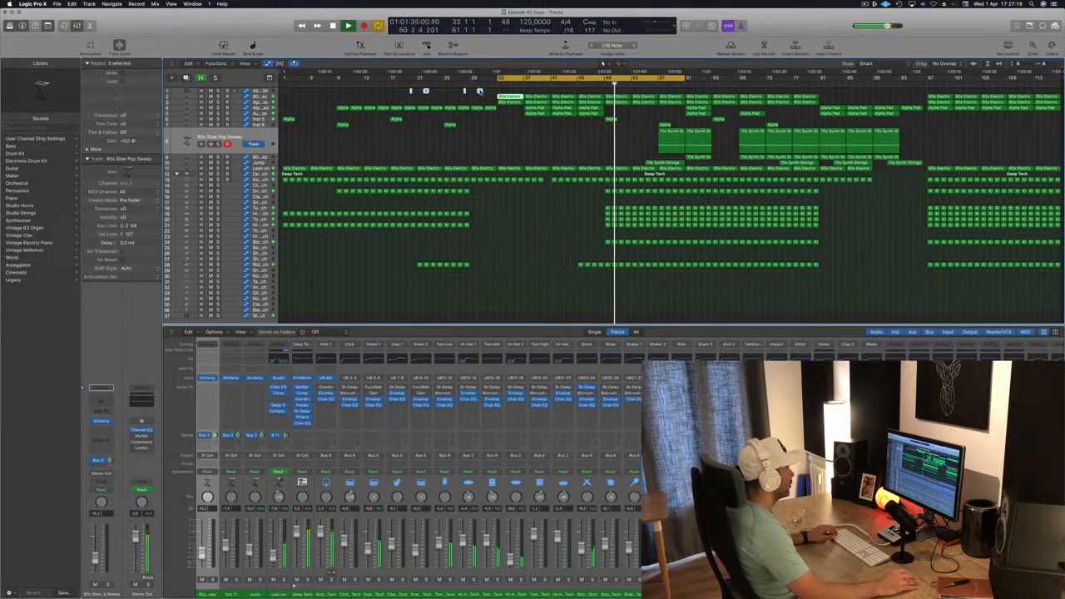
pyautogui.moveTo(509, 97); pyautogui.dragTo(620, 100)
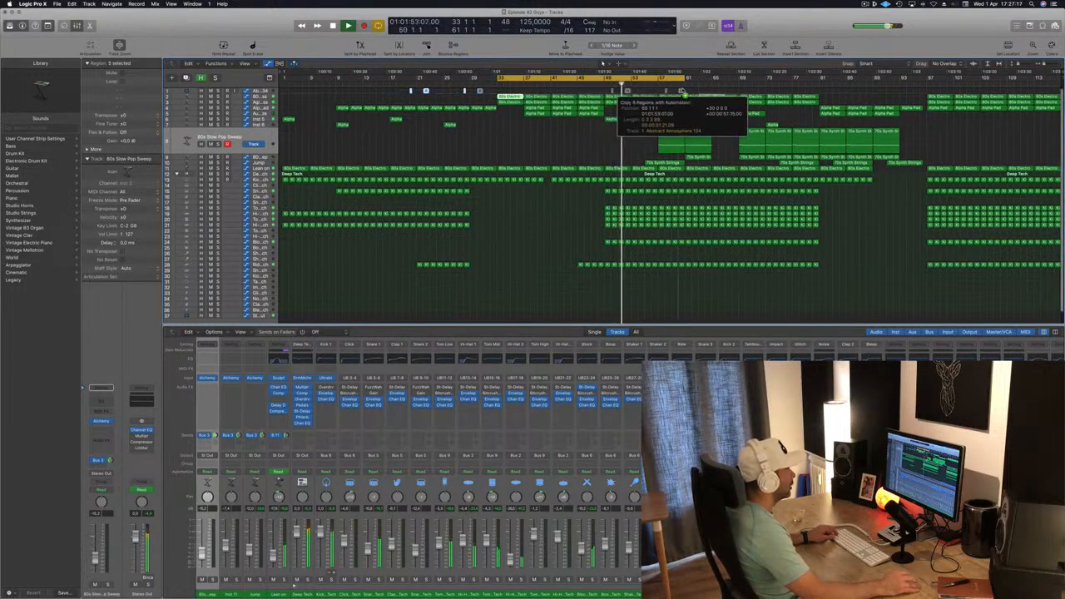
pyautogui.moveTo(686, 89); pyautogui.dragTo(694, 91)
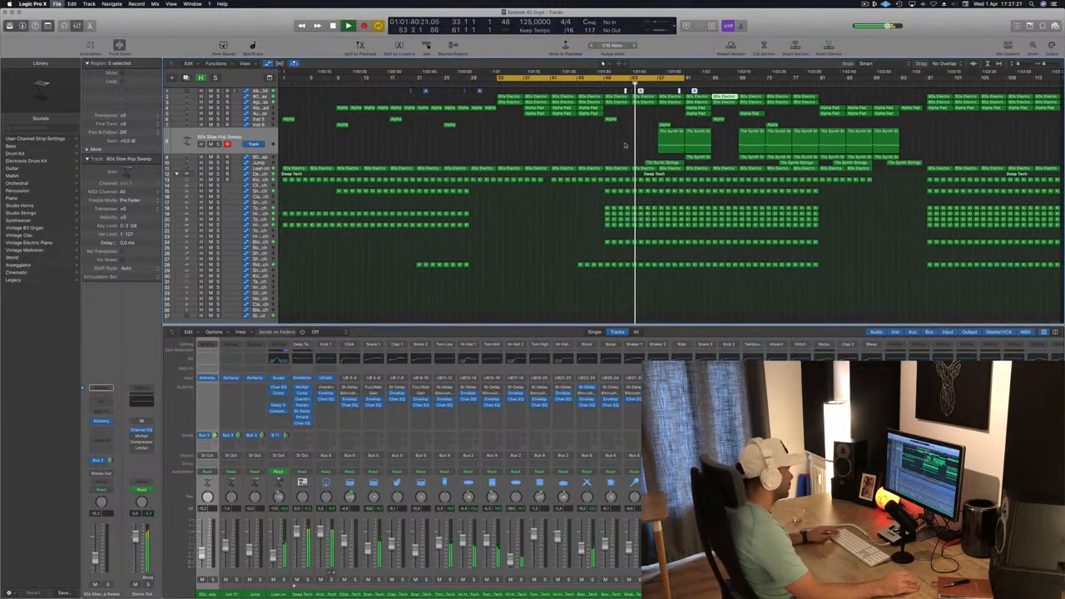
# - Select and delete the 70s Synth Strings regions between bars 49 and 57
pyautogui.press('super+Right')
pyautogui.press('super+Left')
pyautogui.moveTo(623, 141); pyautogui.dragTo(713, 163)
pyautogui.press('Delete')
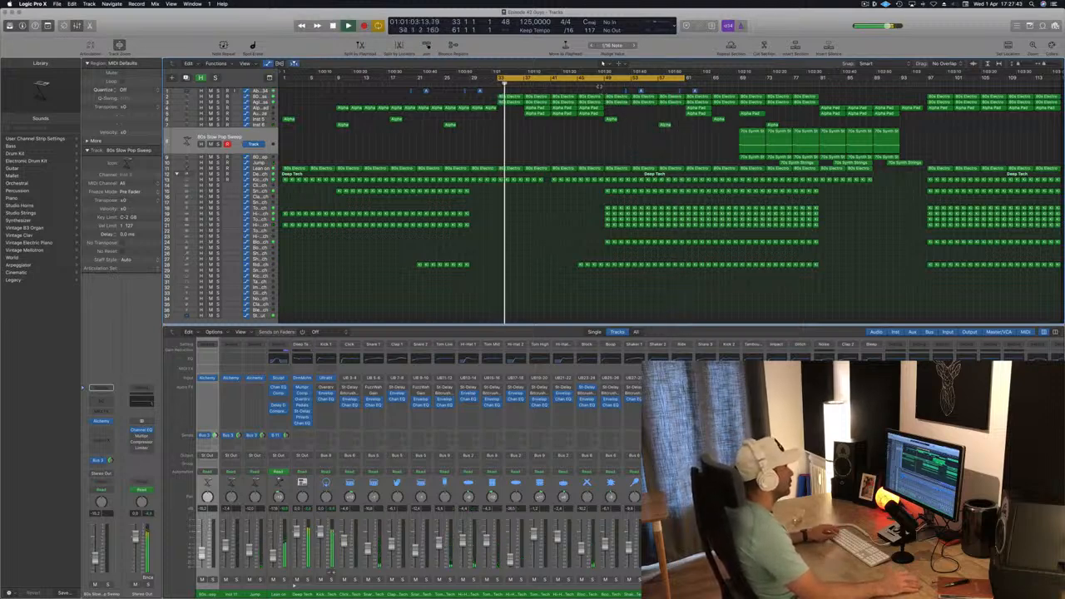
# - Place the playhead at the drop and solo-audition the Agile Synth Bass track, then unsolo it
pyautogui.click(599, 80)
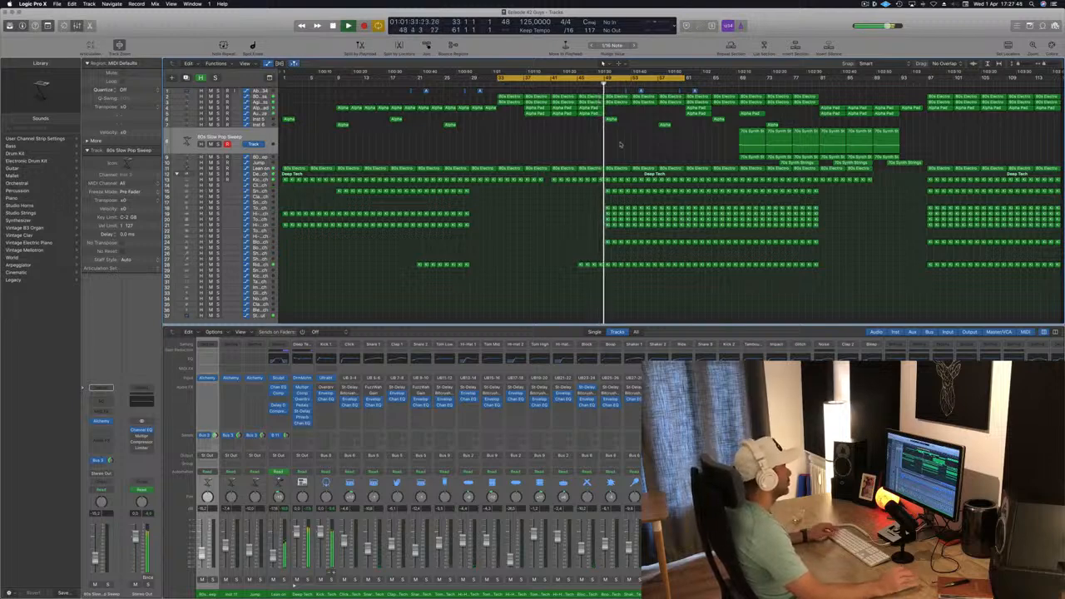
pyautogui.click(271, 101)
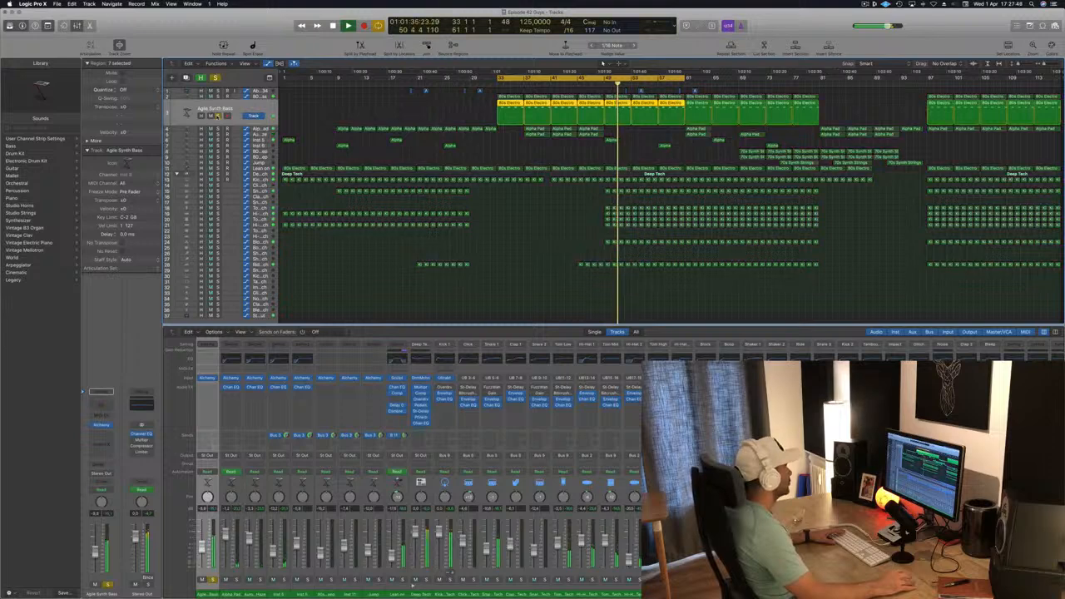
pyautogui.click(217, 97)
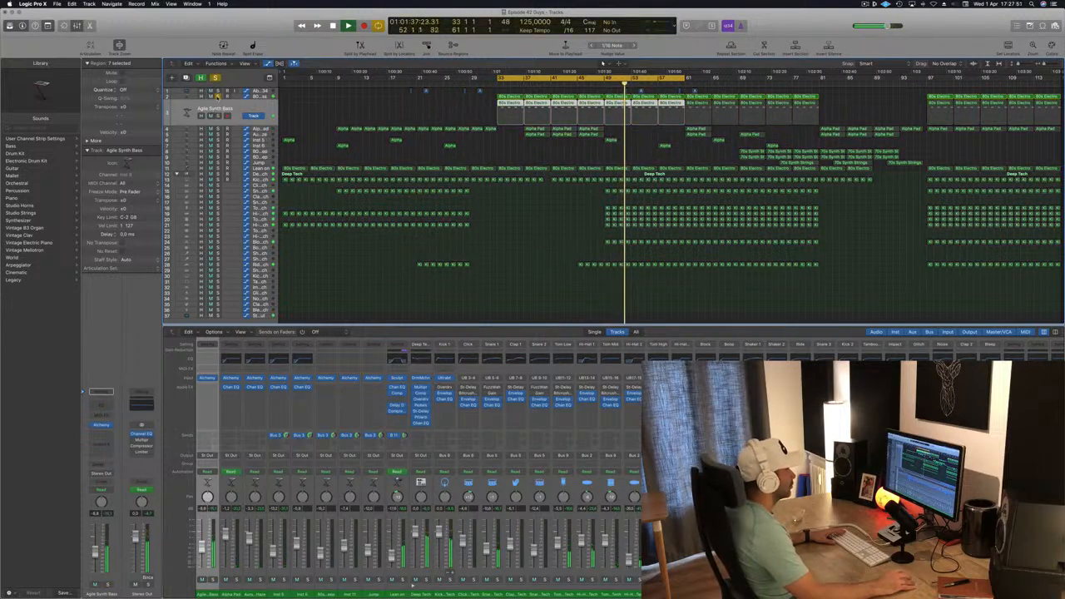
pyautogui.click(217, 97)
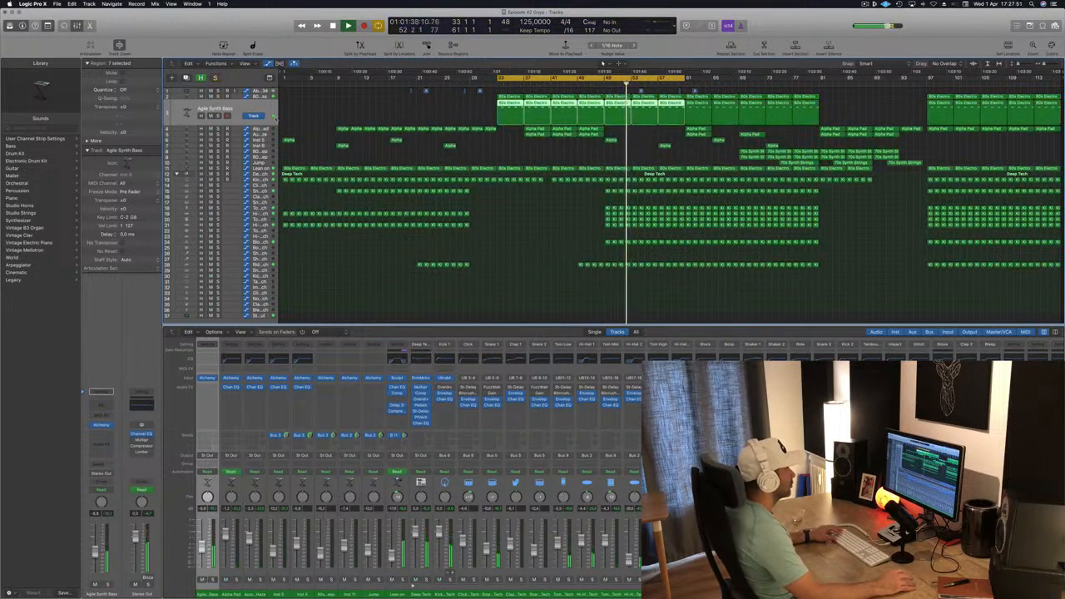
# - Deselect the regions and save the project
pyautogui.click(924, 84)
pyautogui.press('super+Right')
pyautogui.press('super+Right')
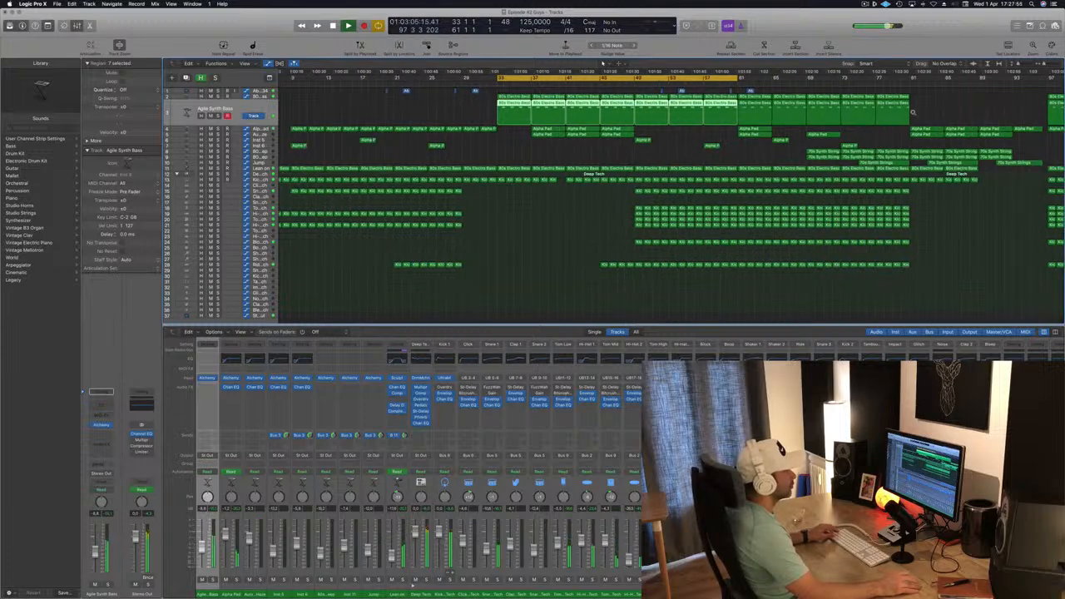
pyautogui.press('super+Left')
pyautogui.press('super+Left')
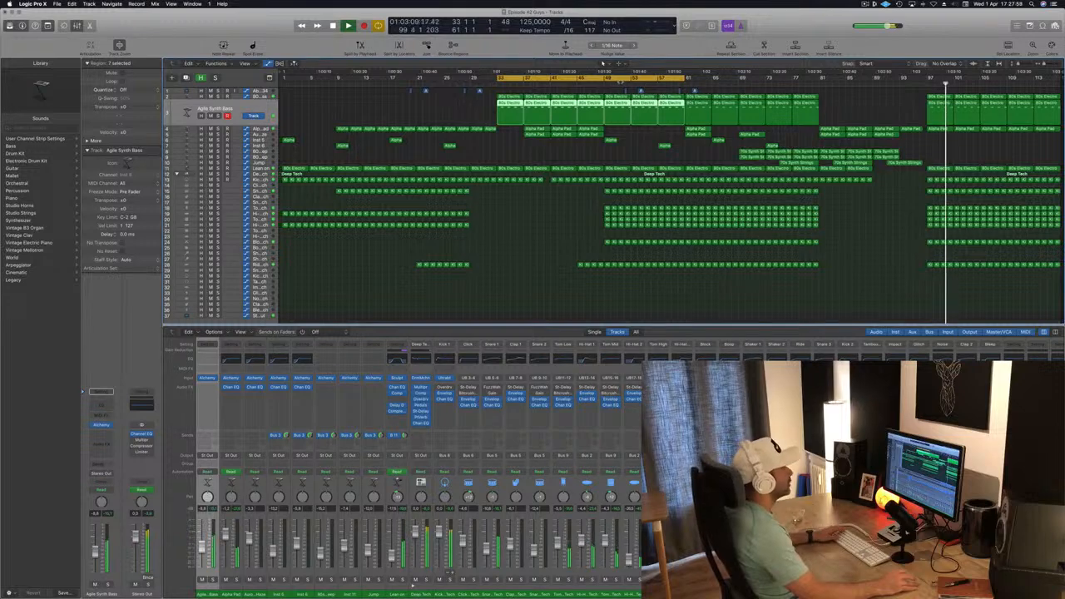
pyautogui.click(572, 203)
pyautogui.press('super+s')
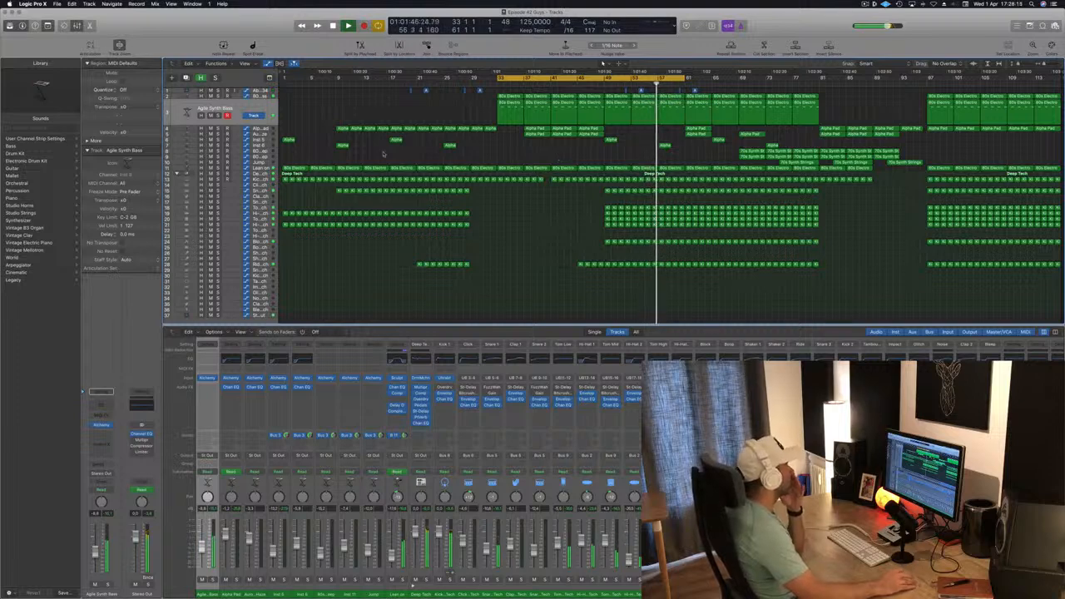
# - Save again, move the cycle region forward to start at bar 49, and play it back
pyautogui.click(261, 168)
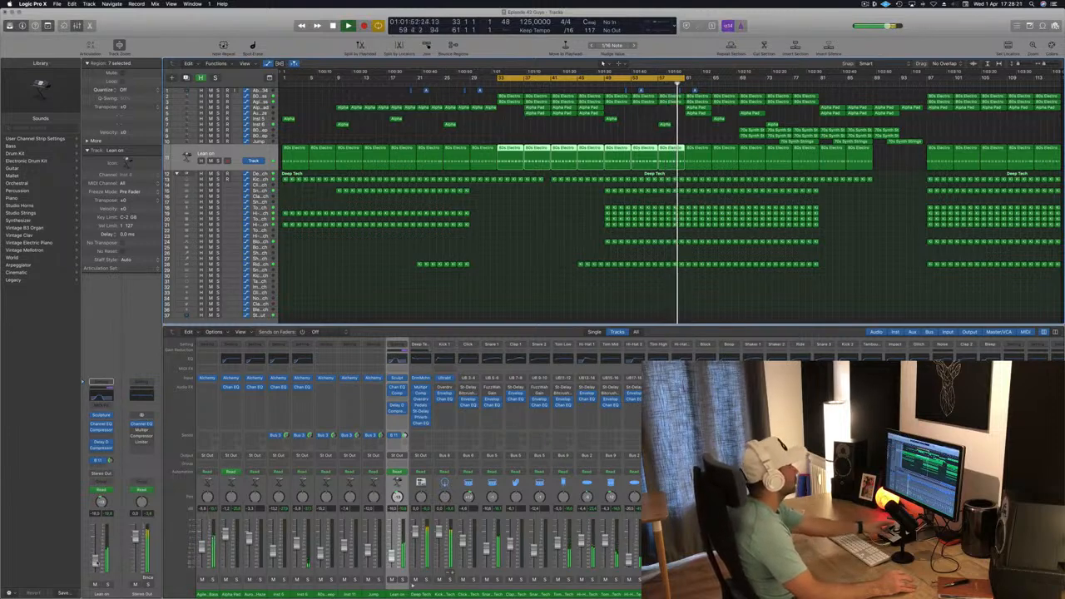
pyautogui.press('super+s')
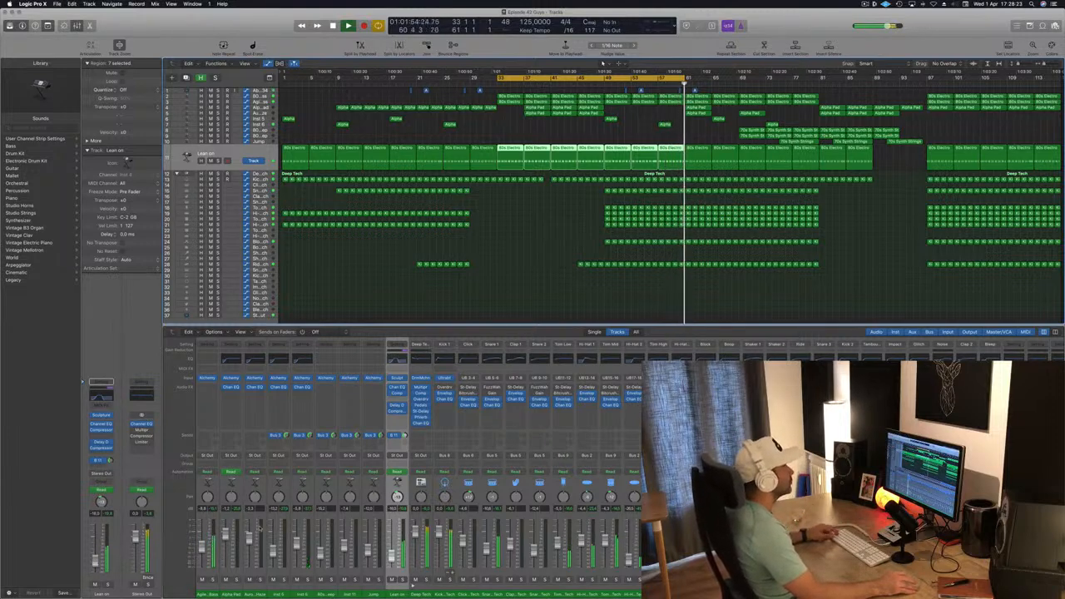
pyautogui.press('space')
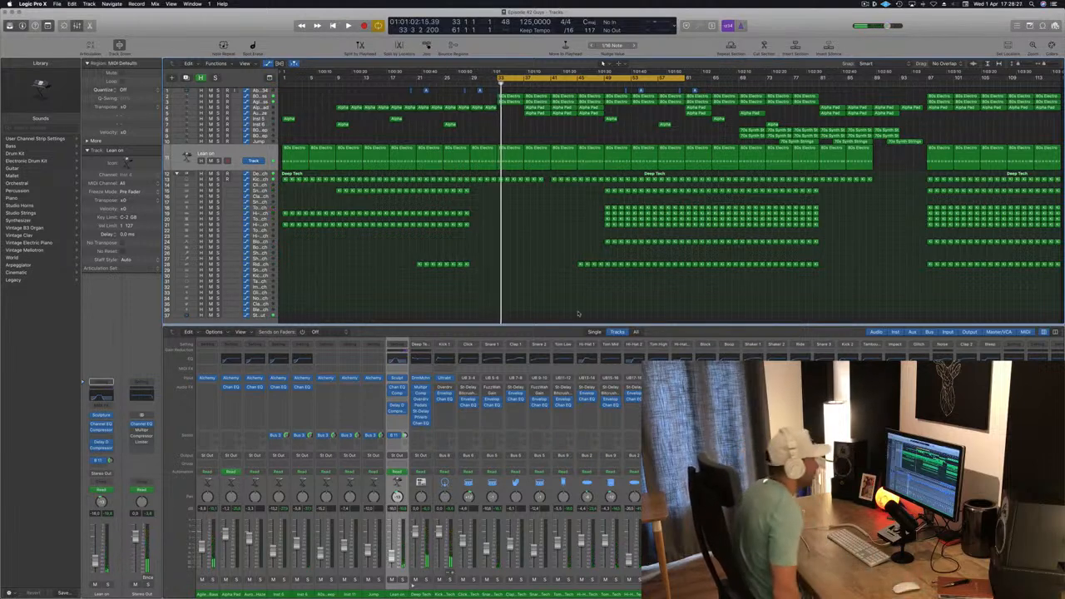
pyautogui.press('space')
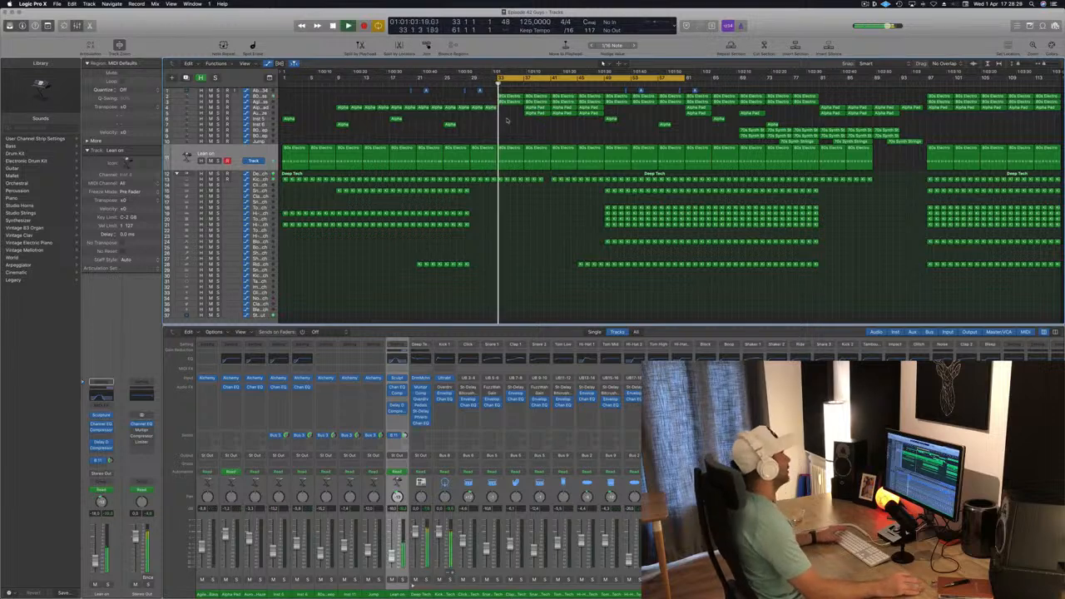
pyautogui.moveTo(533, 77); pyautogui.dragTo(640, 74)
pyautogui.press('space')
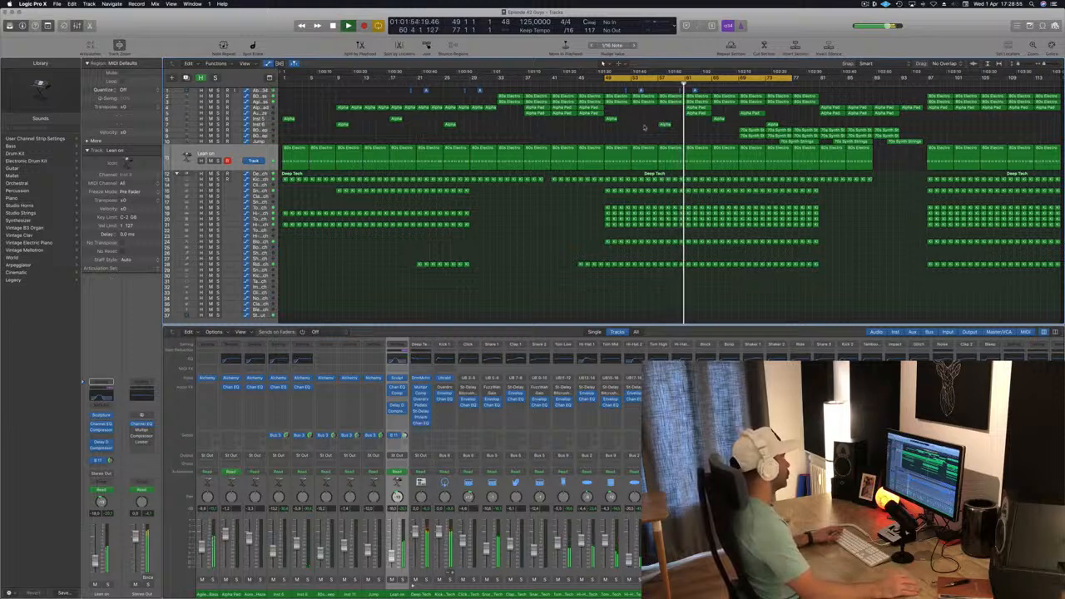
# - Solo-audition the Block track at the drop, then unsolo it
pyautogui.click(218, 240)
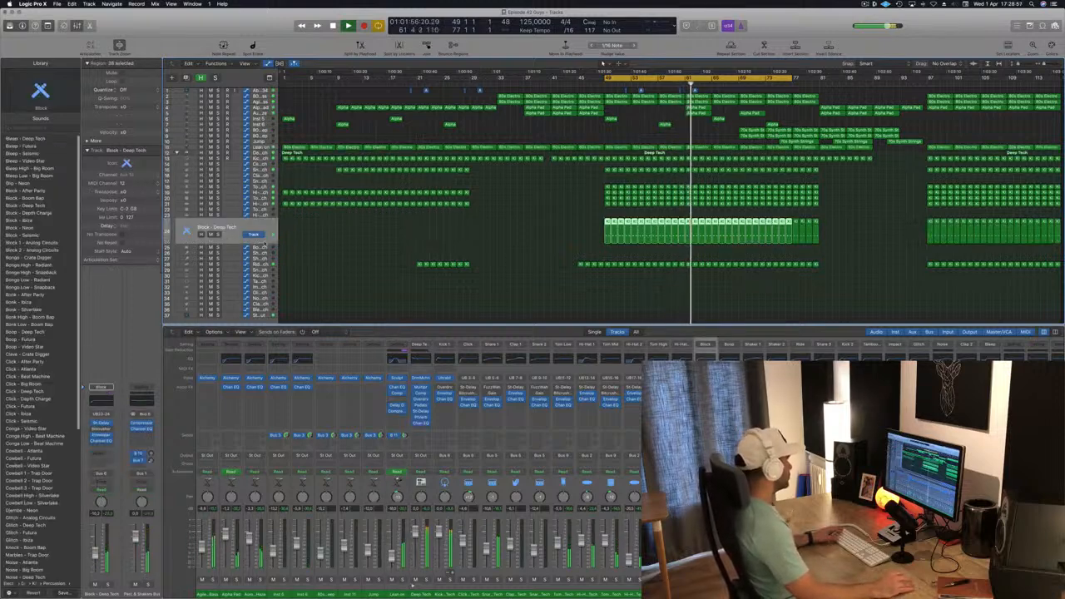
pyautogui.click(217, 235)
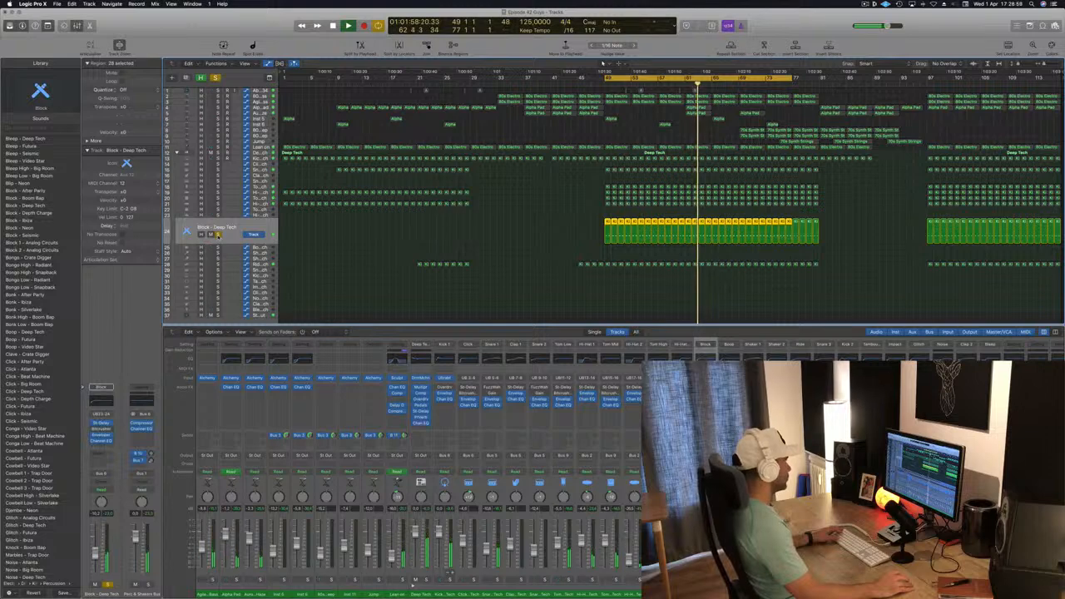
pyautogui.click(217, 235)
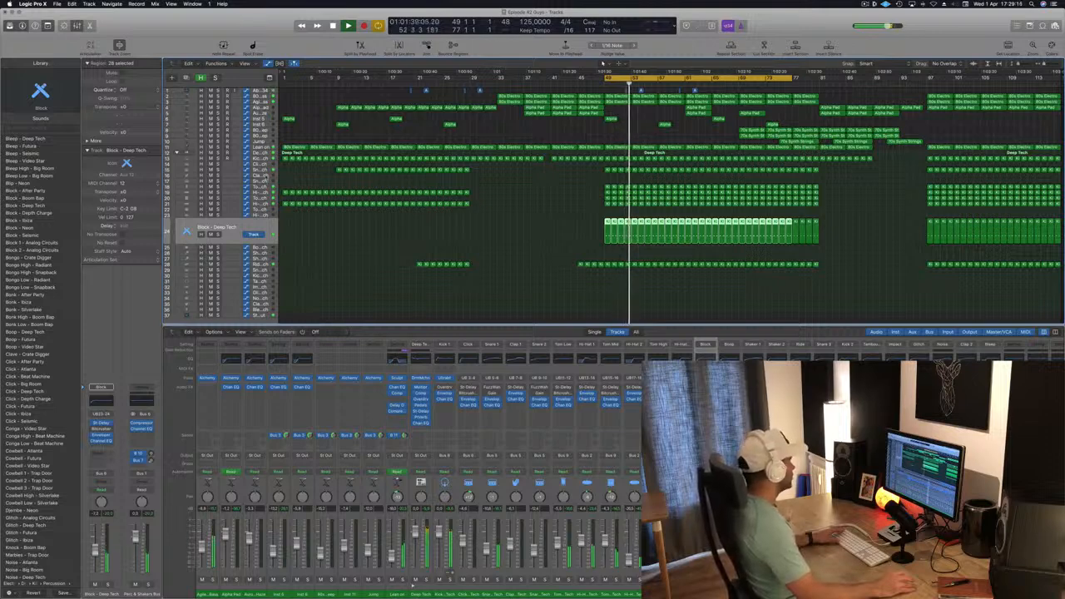
# - Select the one-bar region on the Clap 1 track at bar 49 and open it in the Piano Roll
pyautogui.click(263, 177)
pyautogui.press('space')
pyautogui.press('space')
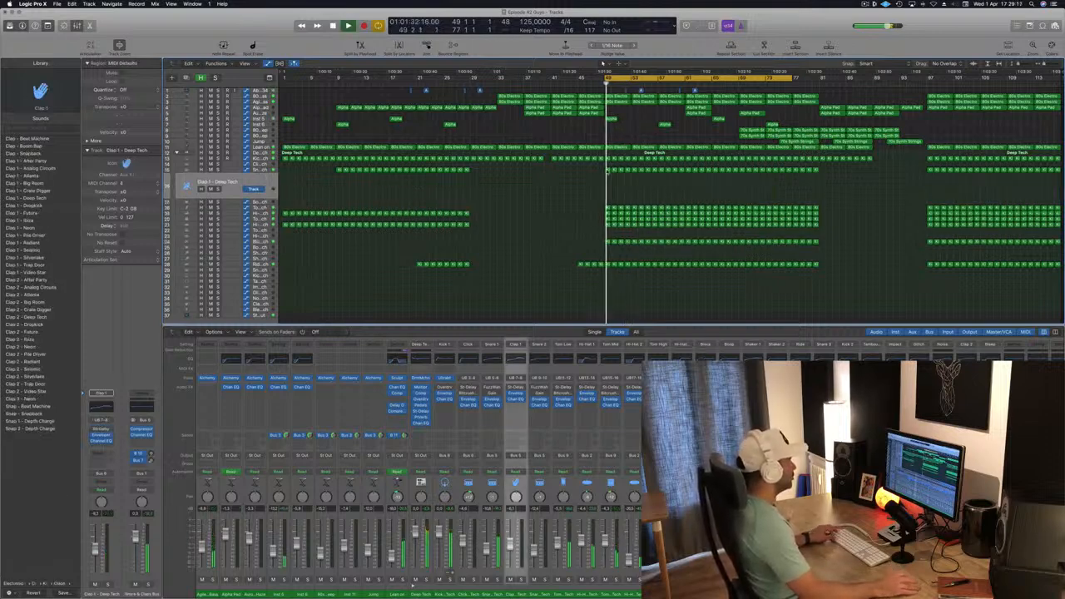
pyautogui.moveTo(608, 171); pyautogui.dragTo(608, 183)
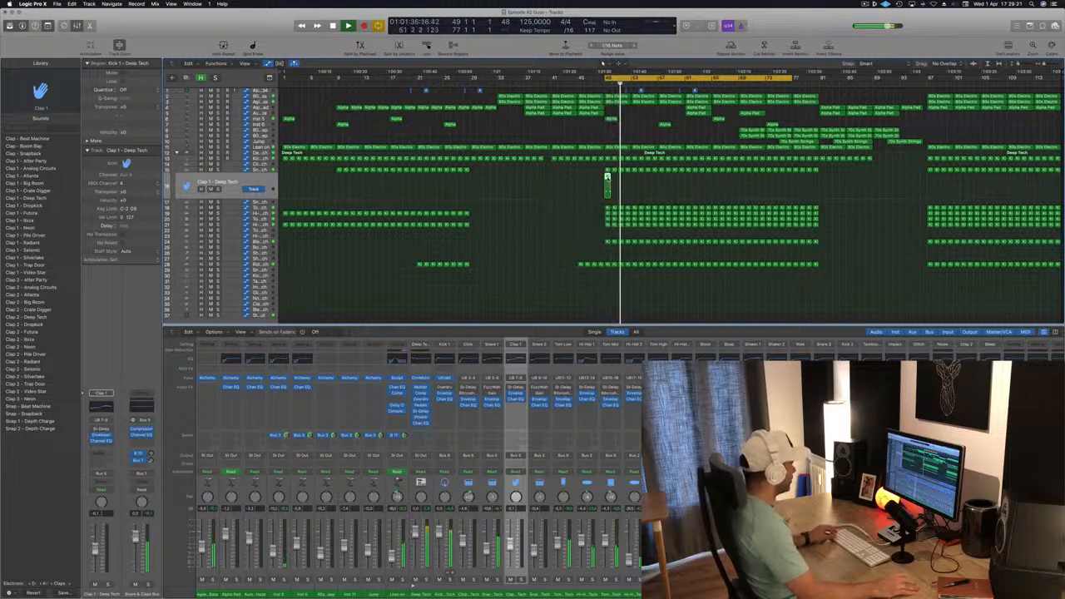
pyautogui.press('p')
pyautogui.press('space')
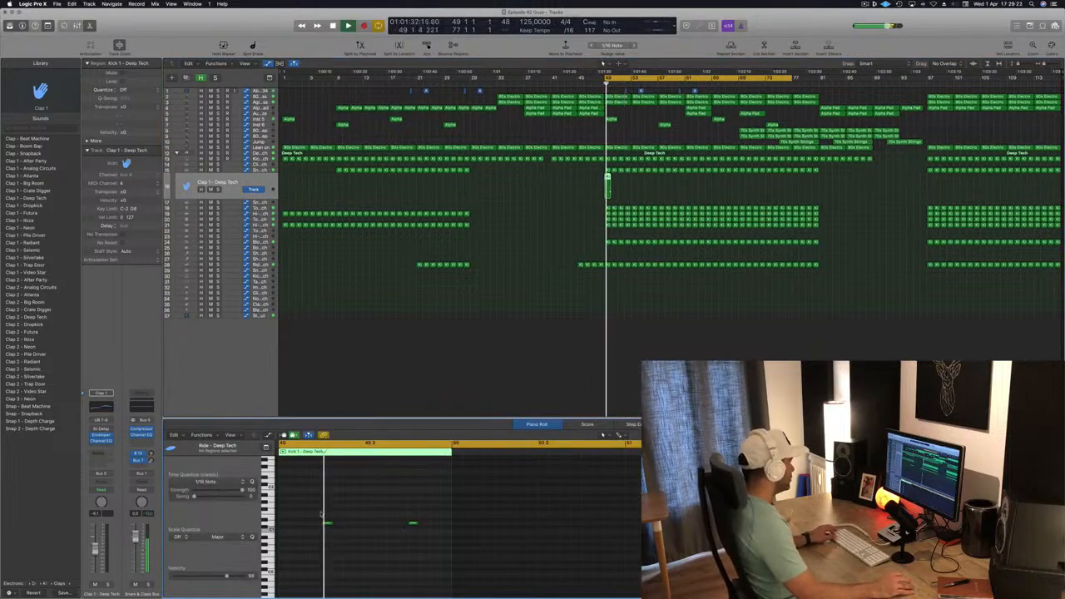
# - Transpose the two clap notes up a semitone and nudge the Clap 1 channel fader
pyautogui.moveTo(320, 512); pyautogui.dragTo(425, 541)
pyautogui.hotkey('alt', 'Up')
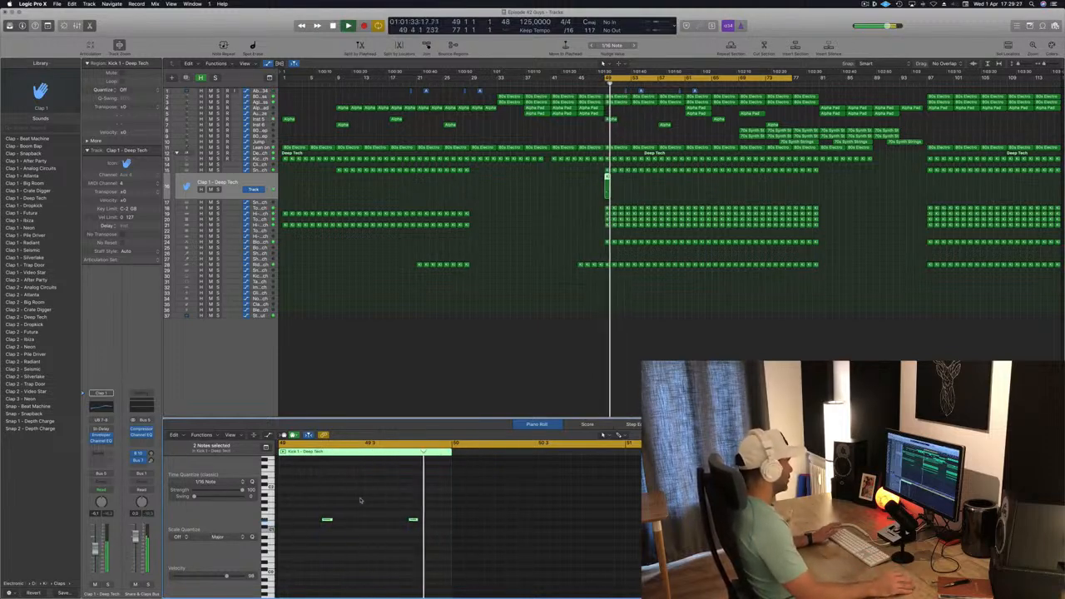
pyautogui.press('space')
pyautogui.press('space')
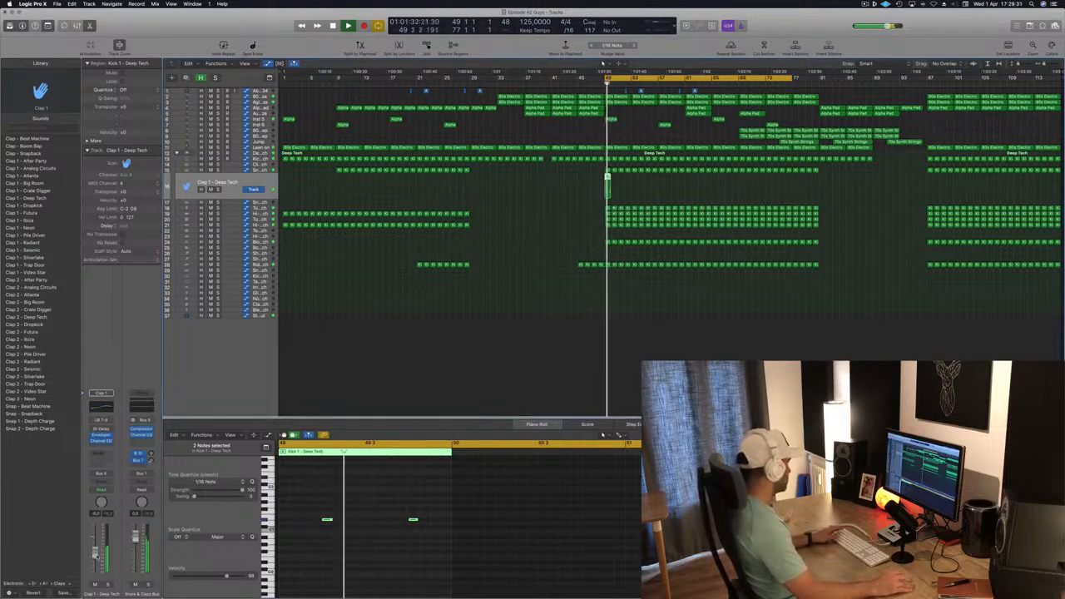
pyautogui.moveTo(96, 559); pyautogui.dragTo(96, 562)
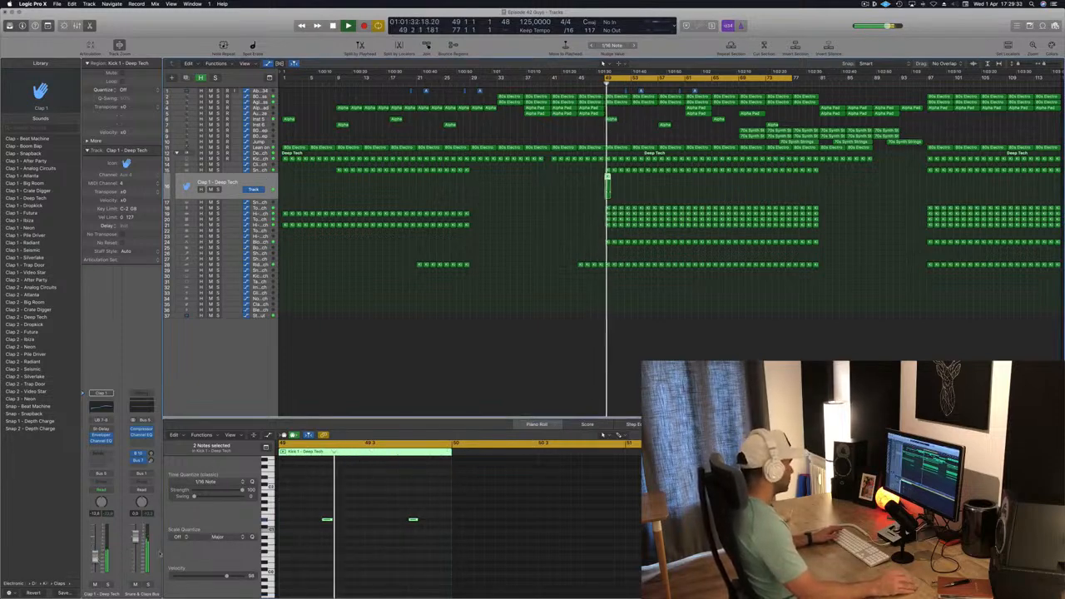
pyautogui.moveTo(295, 497); pyautogui.dragTo(447, 538)
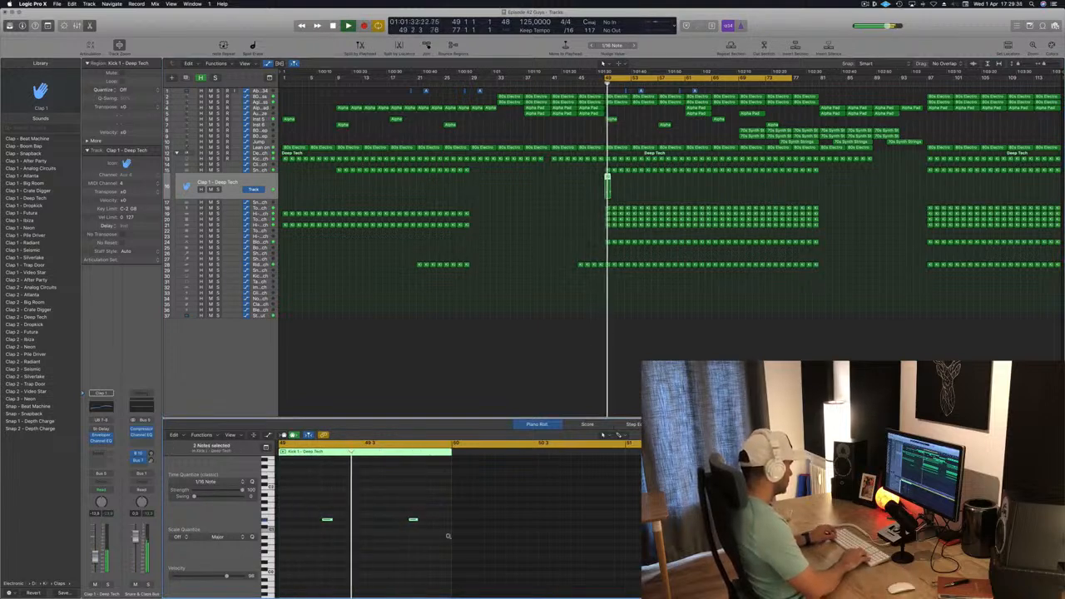
pyautogui.hotkey('alt', 'Left')
pyautogui.hotkey('alt', 'Left')
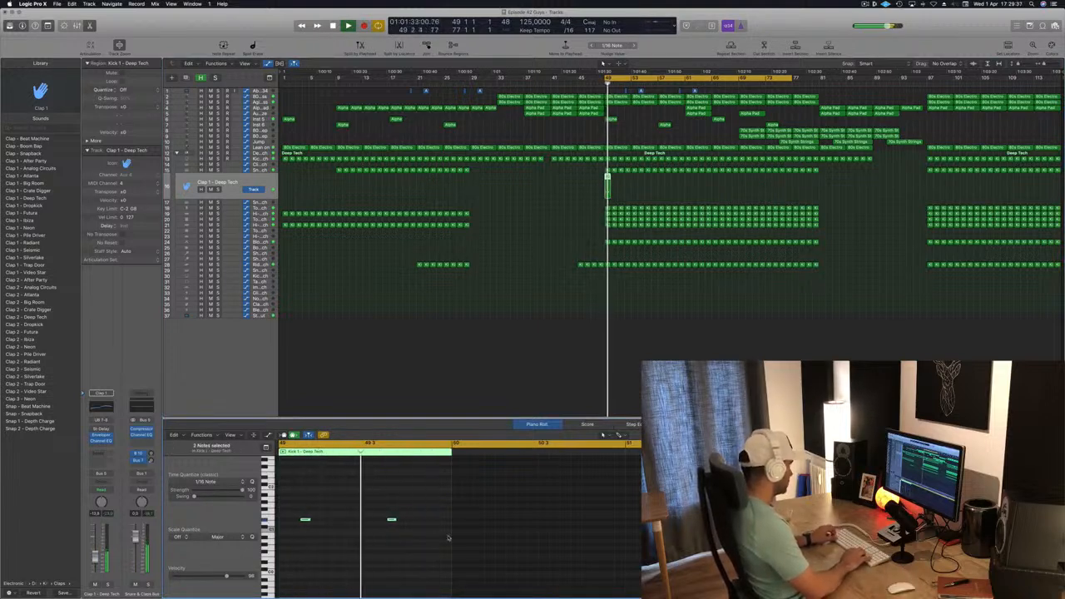
pyautogui.hotkey('alt', 'Right')
pyautogui.hotkey('alt', 'Right')
pyautogui.hotkey('alt', 'Right')
pyautogui.hotkey('alt', 'Right')
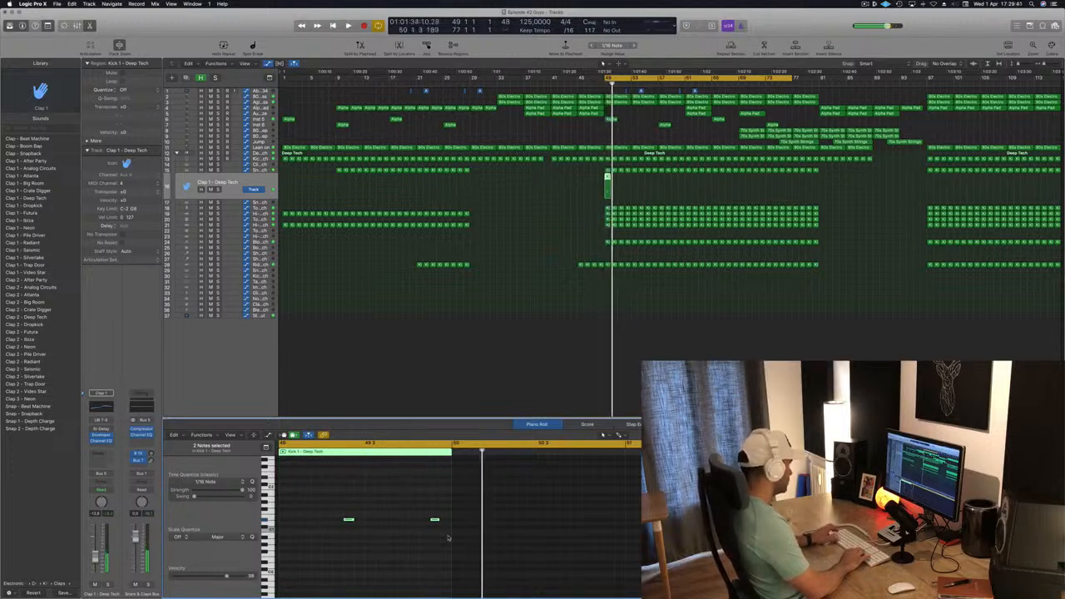
pyautogui.hotkey('alt', 'Left')
pyautogui.hotkey('alt', 'Left')
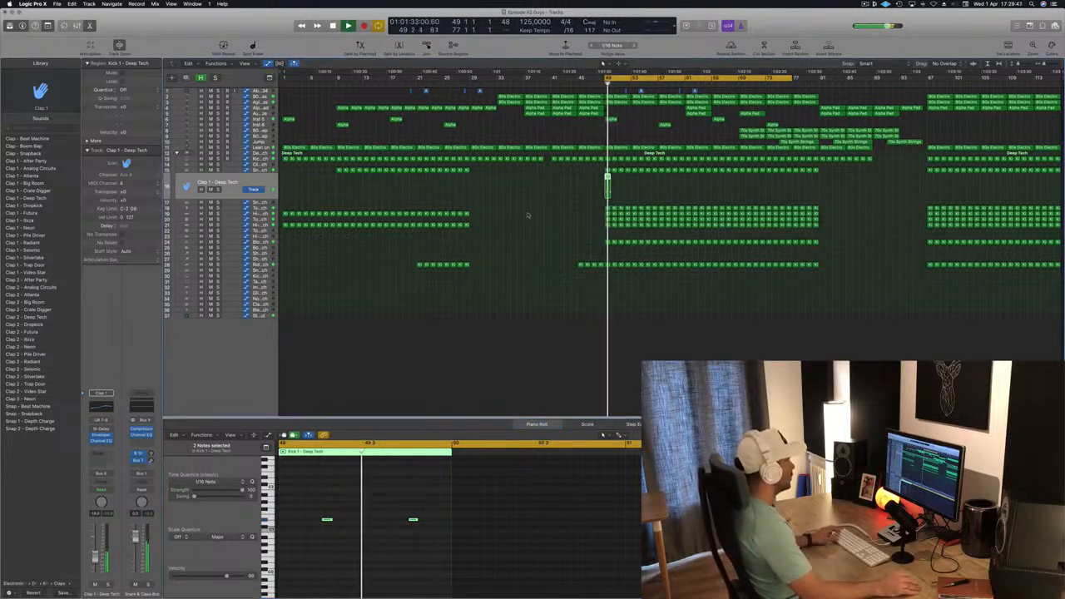
# - Repeat the clap region to fill the Clap 1 track from bar 49 to about bar 81
pyautogui.moveTo(608, 176); pyautogui.dragTo(615, 178)
pyautogui.moveTo(587, 178); pyautogui.dragTo(692, 186)
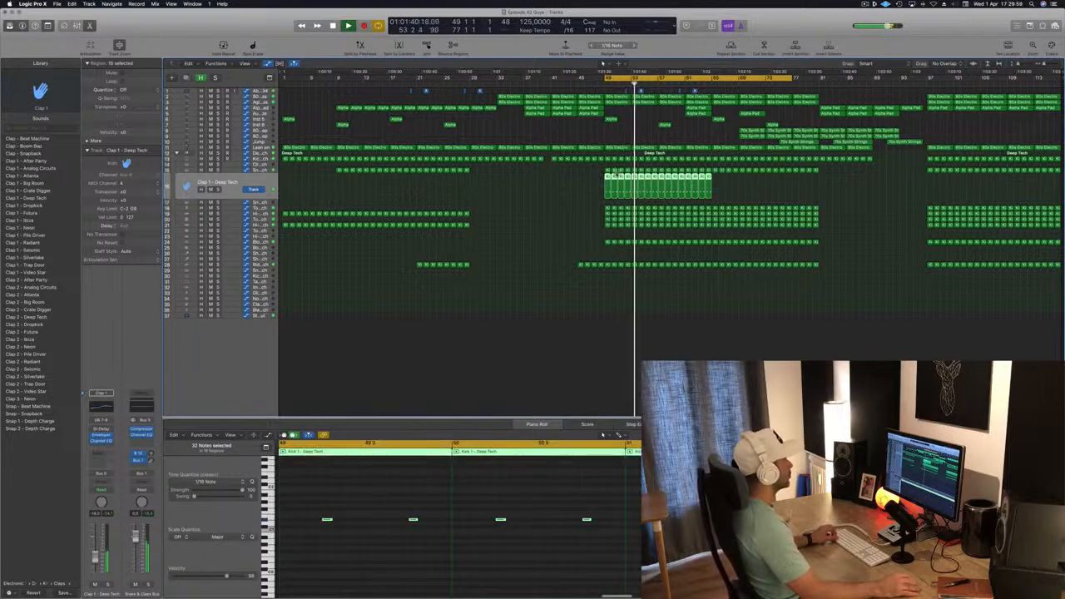
pyautogui.moveTo(624, 185); pyautogui.dragTo(715, 184)
pyautogui.click(252, 183)
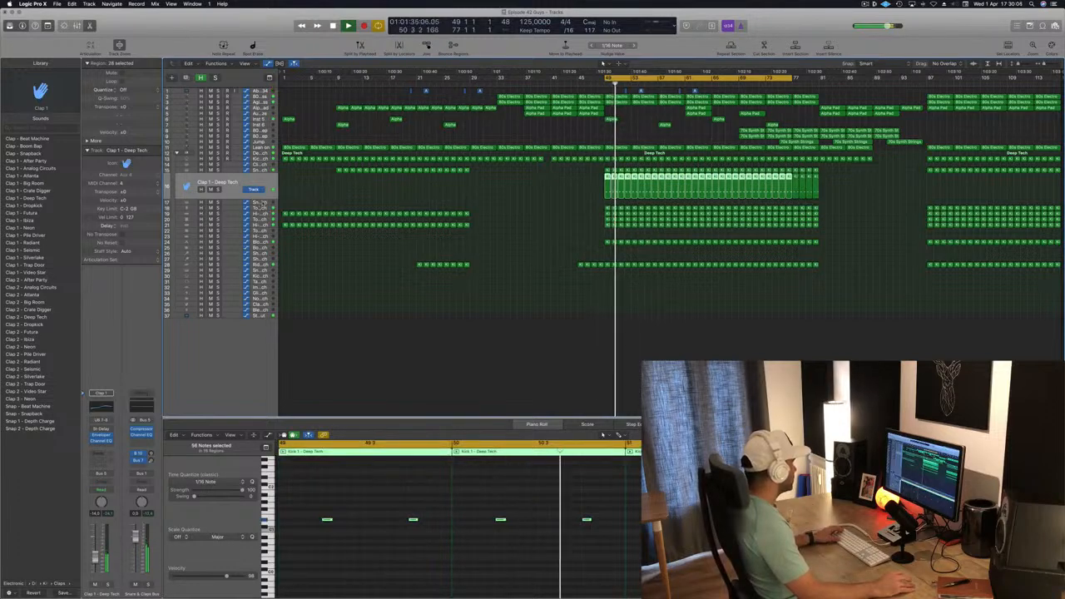
# - Select the Tom Mid track and solo-audition it at the drop, then unsolo it
pyautogui.click(260, 218)
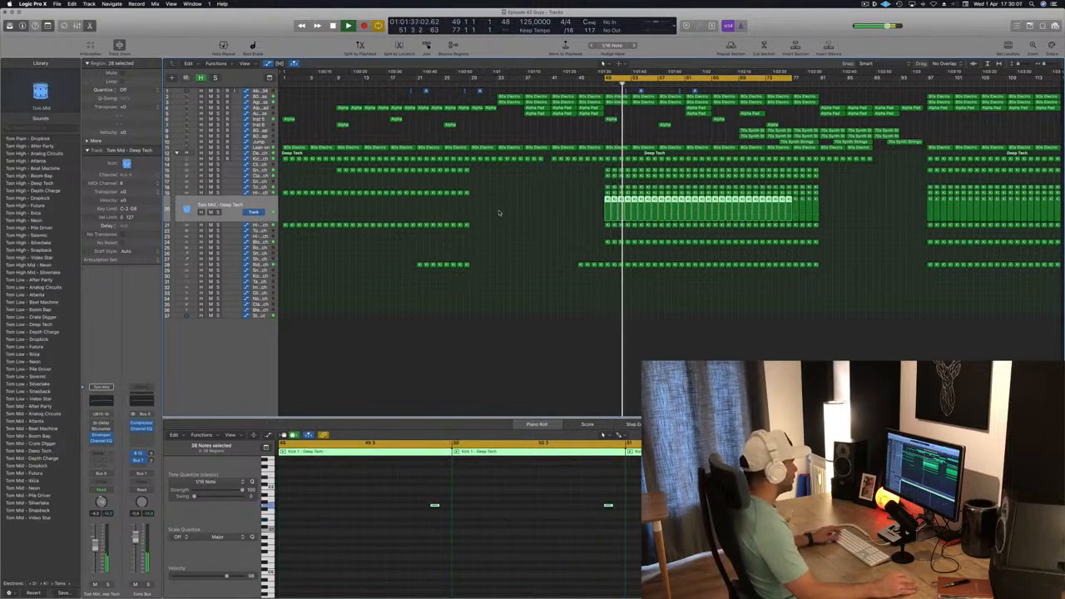
pyautogui.click(216, 213)
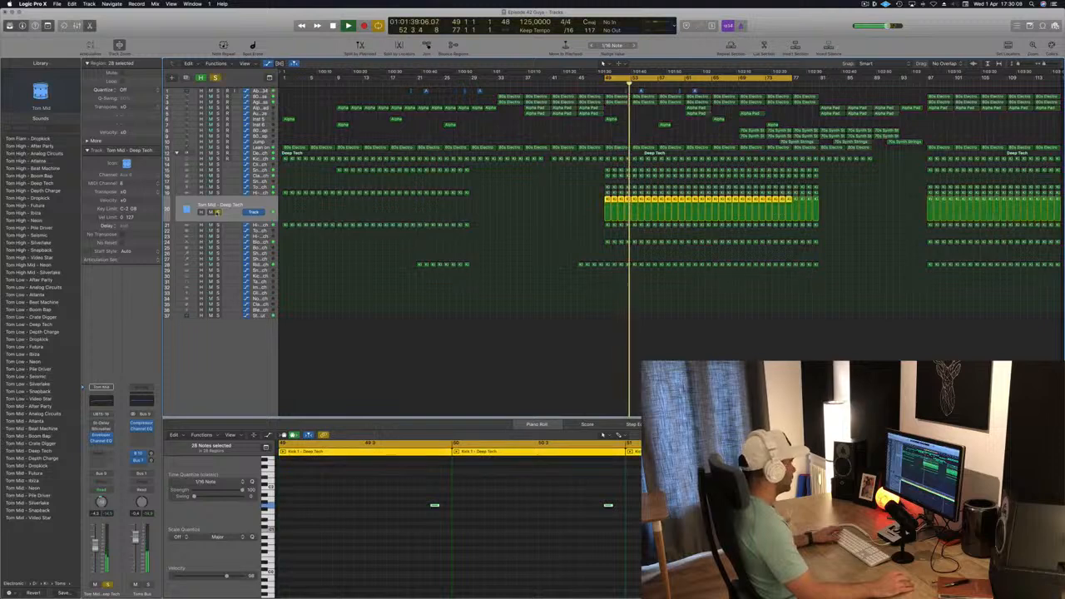
pyautogui.click(215, 212)
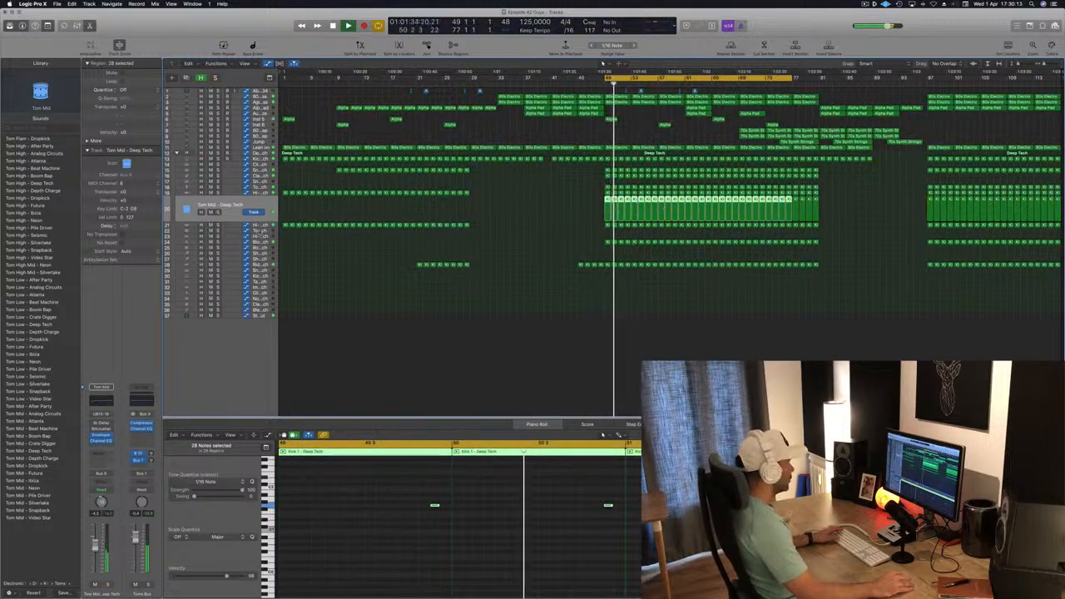
# - Place a copy of the one-bar kick region on the Tom High track at bar 49 and transpose its notes up
pyautogui.click(260, 232)
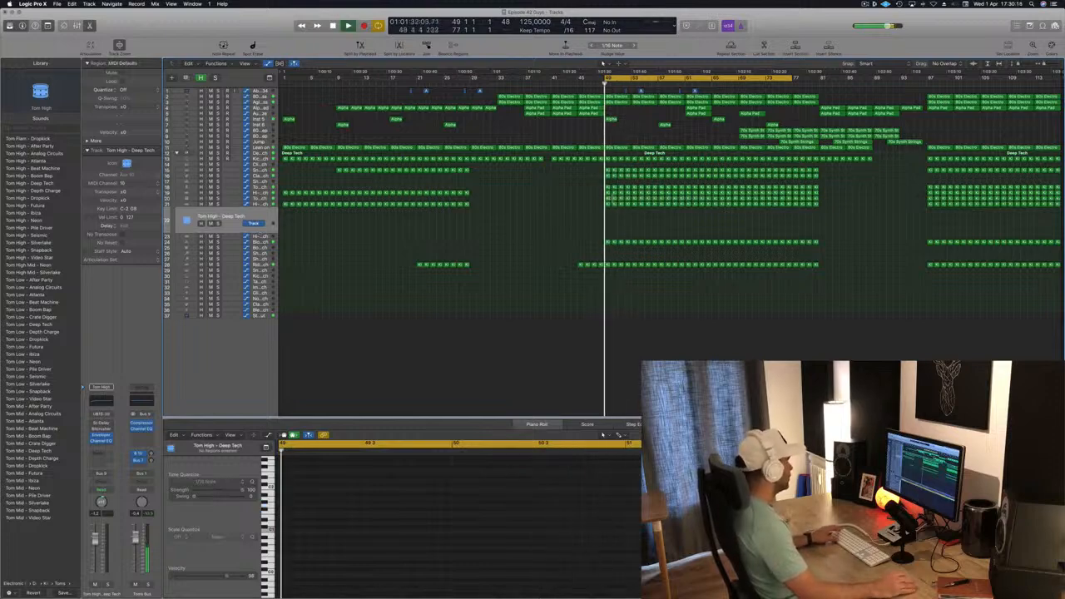
pyautogui.click(608, 204)
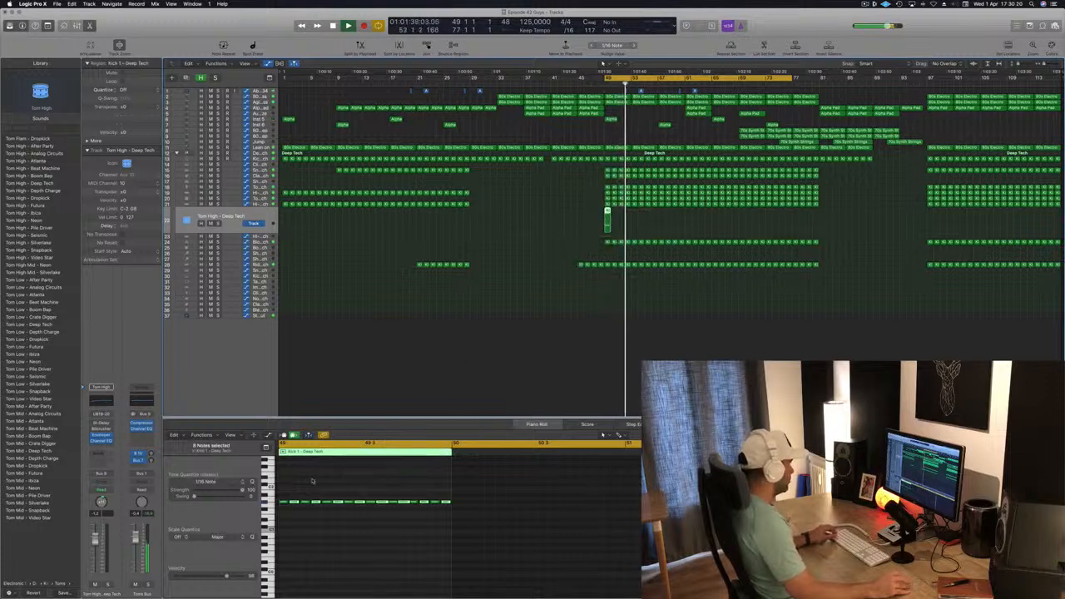
pyautogui.moveTo(282, 486); pyautogui.dragTo(498, 525)
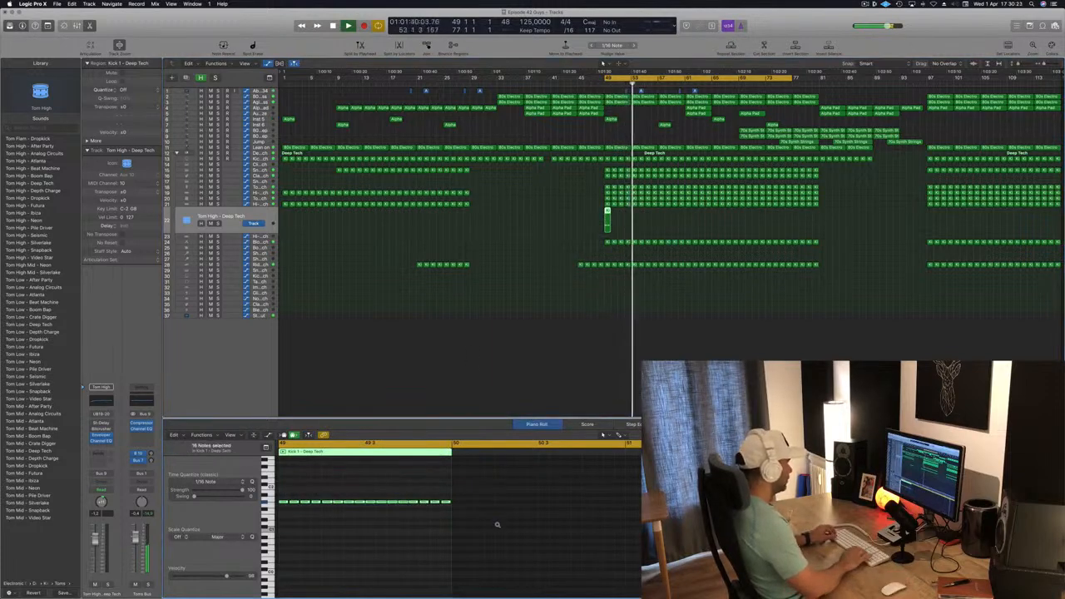
pyautogui.hotkey('alt', 'Up')
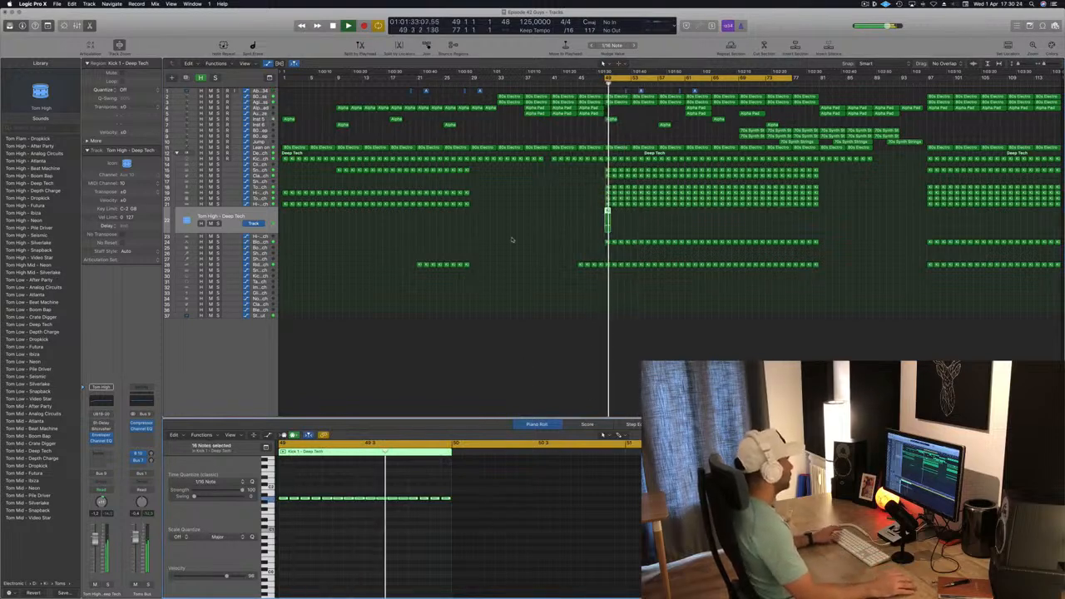
# - Delete two groups of notes from the end of the Tom High region in the Piano Roll
pyautogui.hscroll(-5, 399, 491)
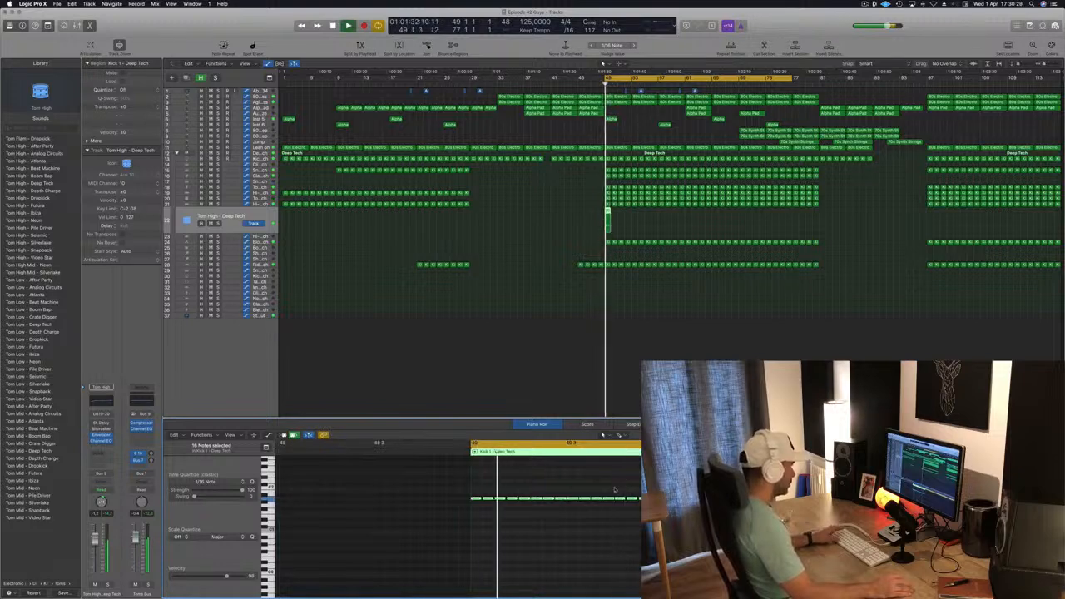
pyautogui.moveTo(615, 489); pyautogui.dragTo(672, 506)
pyautogui.press('Delete')
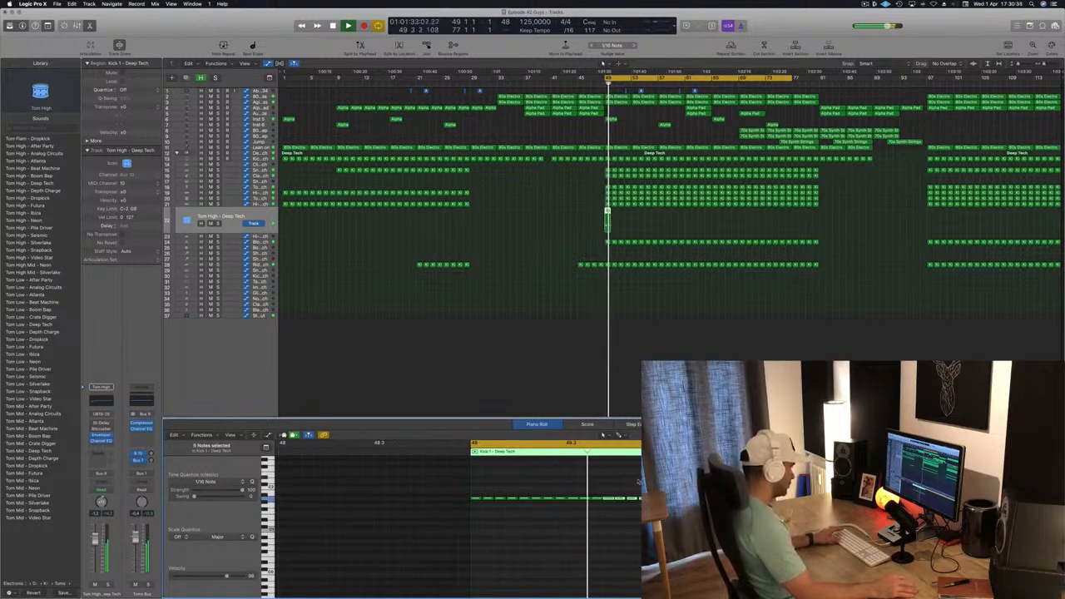
pyautogui.moveTo(627, 481); pyautogui.dragTo(669, 506)
pyautogui.press('Delete')
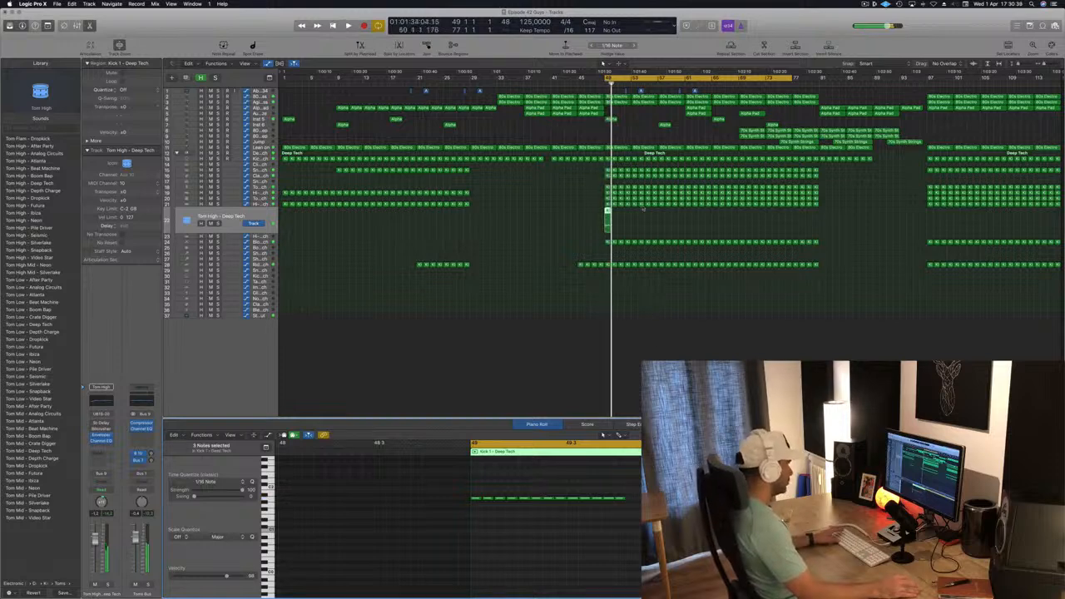
# - Repeat the Tom High region to fill the track from bar 49 to about bar 81
pyautogui.moveTo(608, 217); pyautogui.dragTo(626, 222)
pyautogui.click(591, 215)
pyautogui.press('space')
pyautogui.press('space')
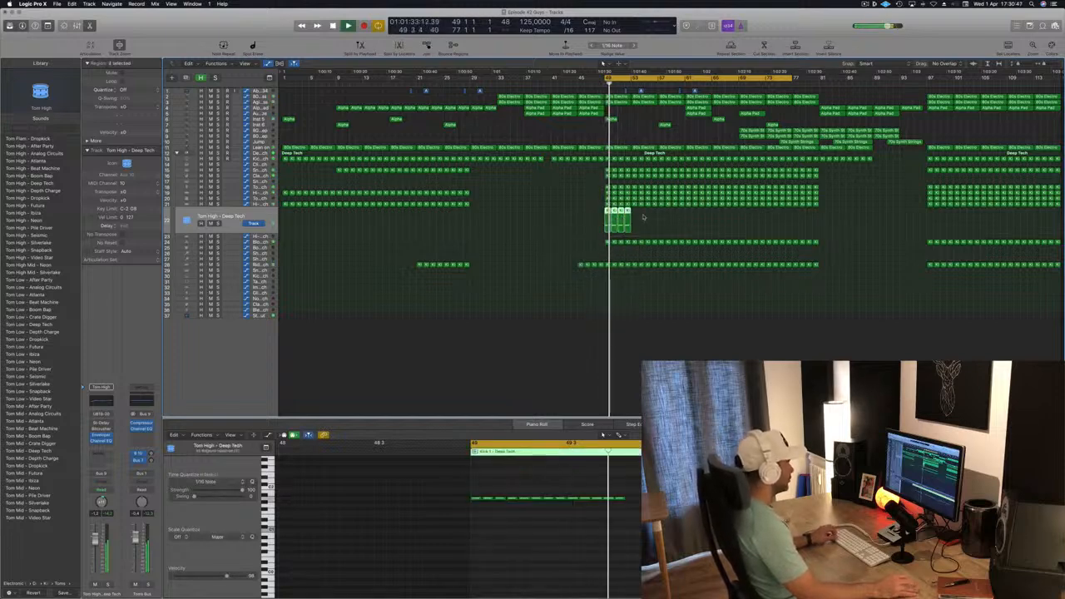
pyautogui.moveTo(622, 214); pyautogui.dragTo(639, 218)
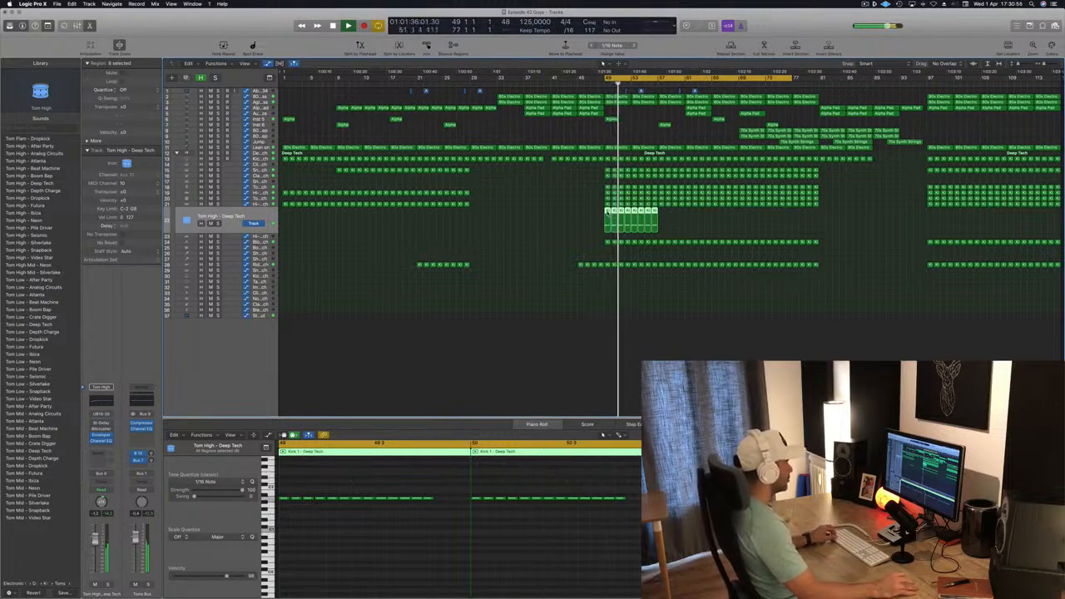
pyautogui.moveTo(609, 216); pyautogui.dragTo(717, 222)
pyautogui.click(252, 218)
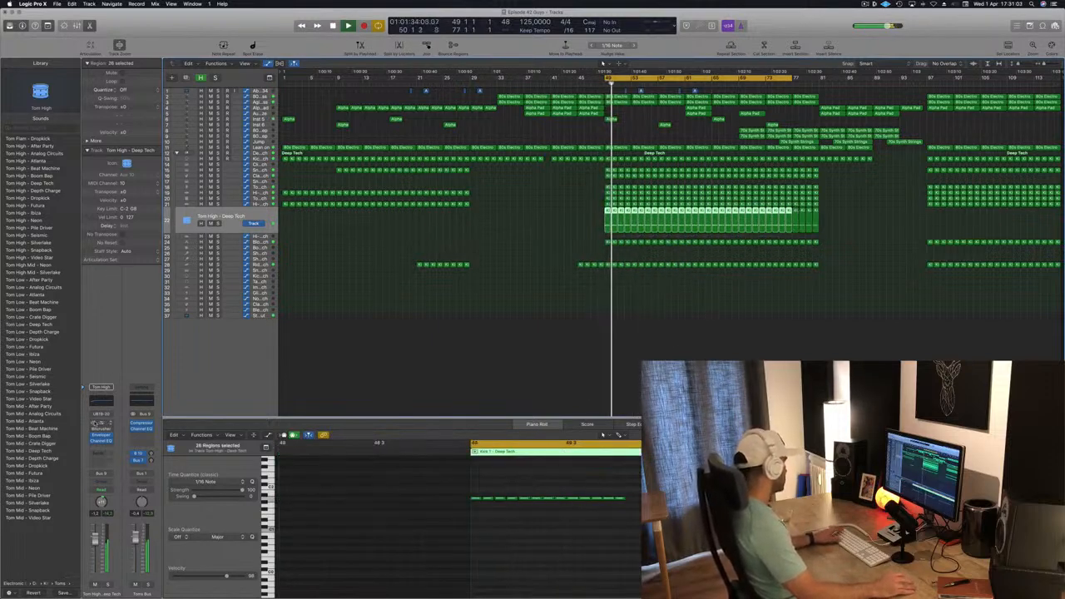
# - Open the Tom High channel's Stereo Delay and set the left delay to 10.0 ms and right delay to 20.0 ms
pyautogui.click(101, 423)
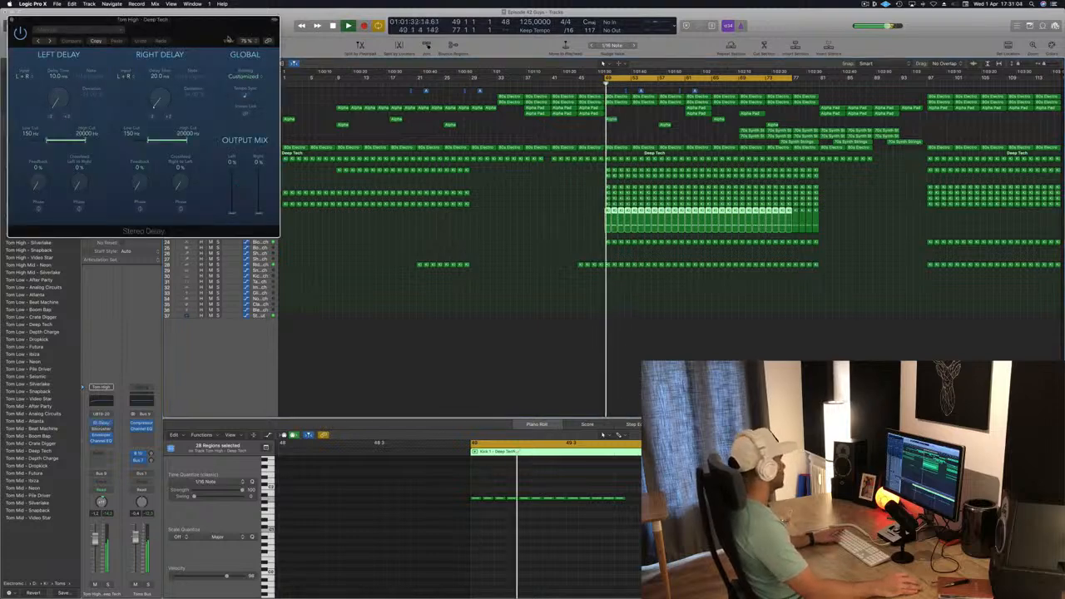
pyautogui.moveTo(135, 24); pyautogui.dragTo(732, 206)
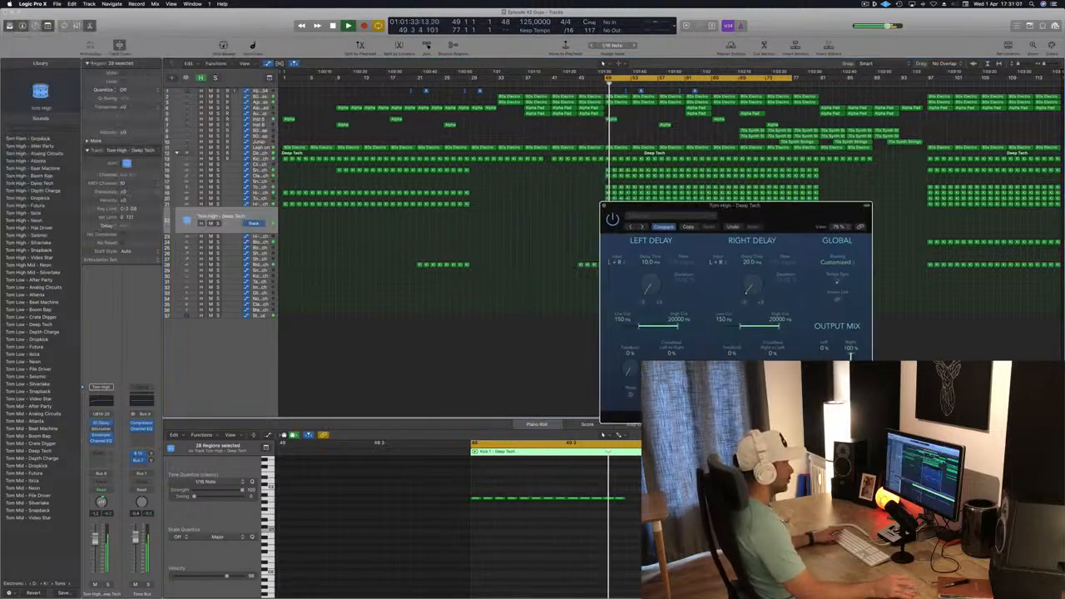
pyautogui.moveTo(793, 220); pyautogui.dragTo(661, 200)
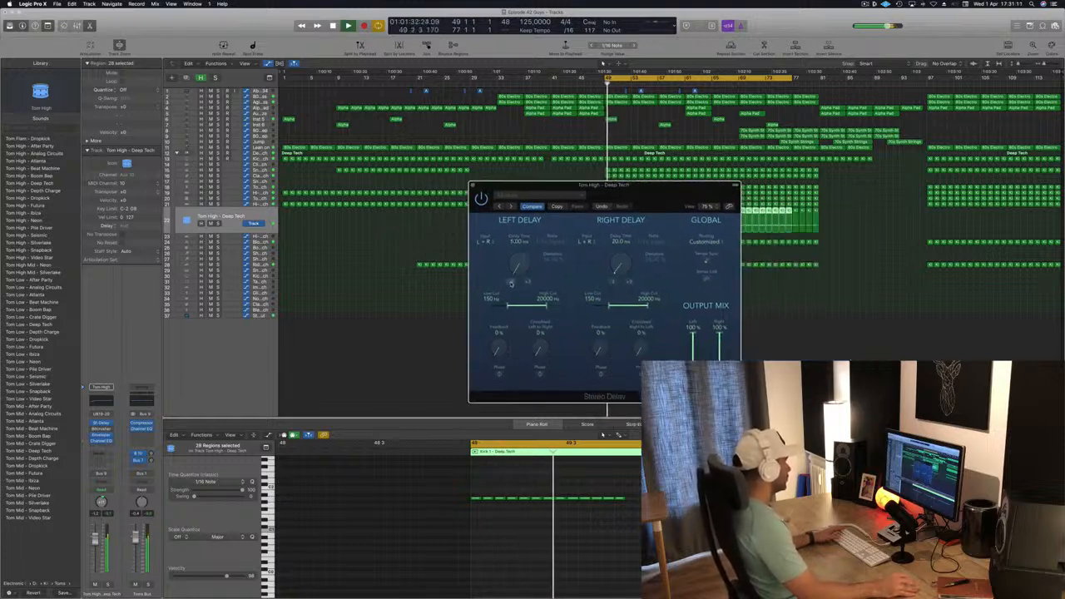
pyautogui.click(613, 282)
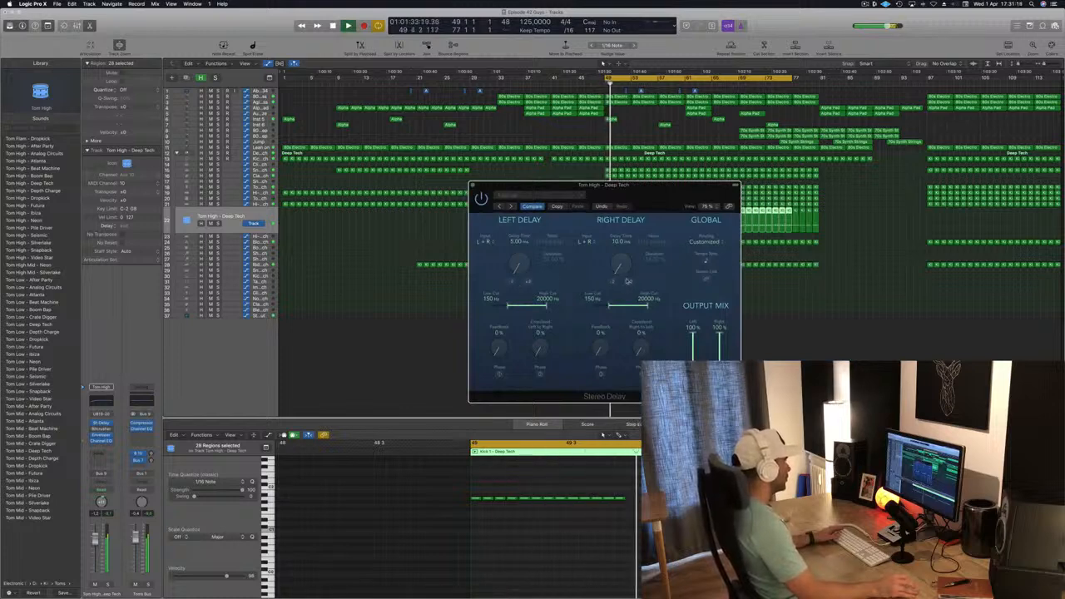
pyautogui.click(629, 282)
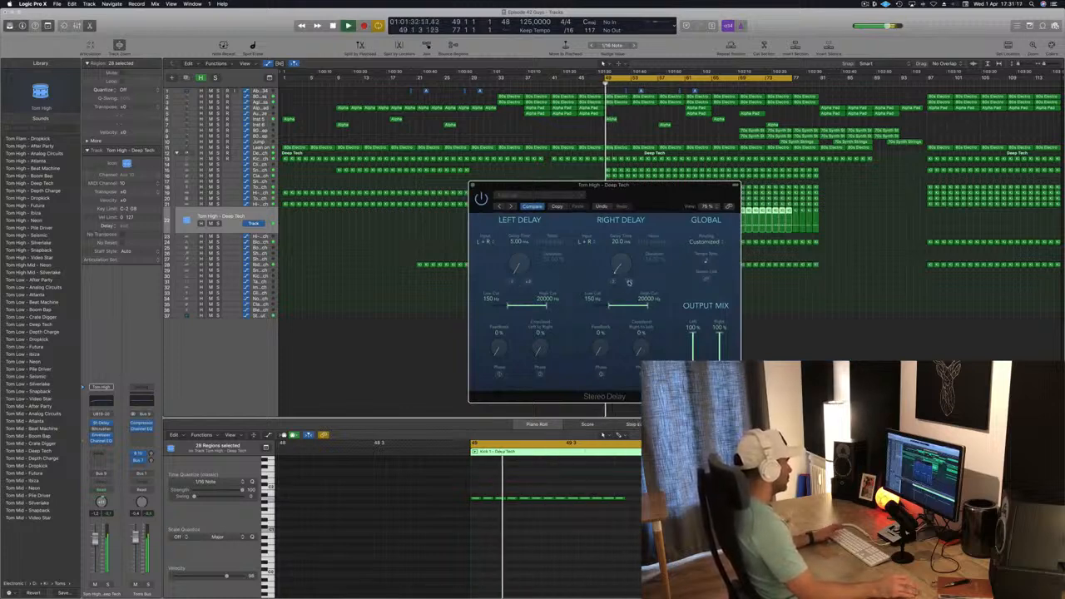
pyautogui.moveTo(667, 191); pyautogui.dragTo(581, 74)
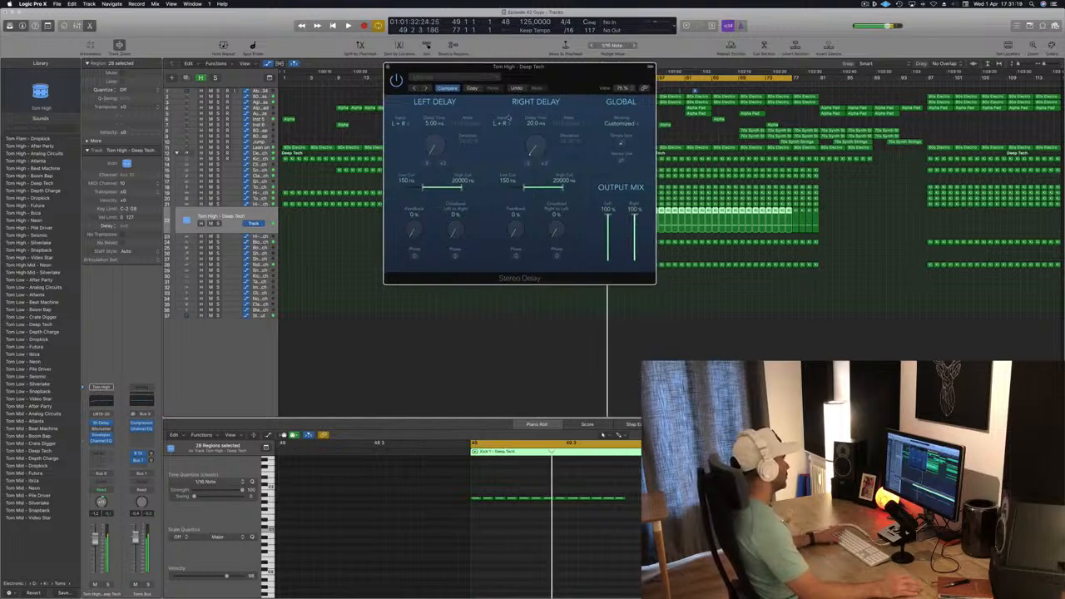
pyautogui.click(443, 164)
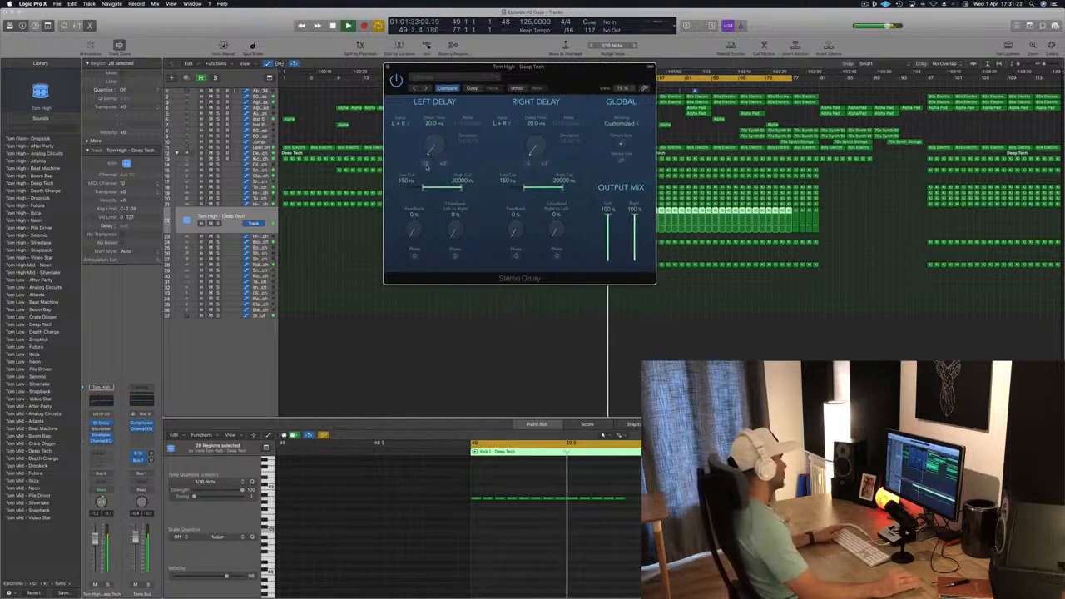
pyautogui.click(429, 164)
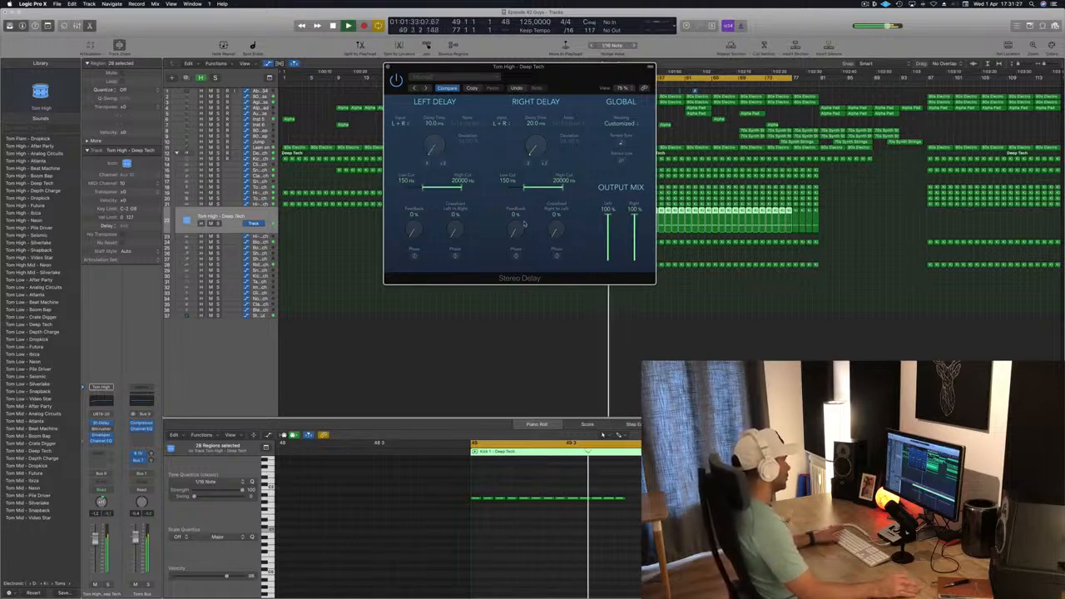
pyautogui.moveTo(523, 223); pyautogui.dragTo(520, 197)
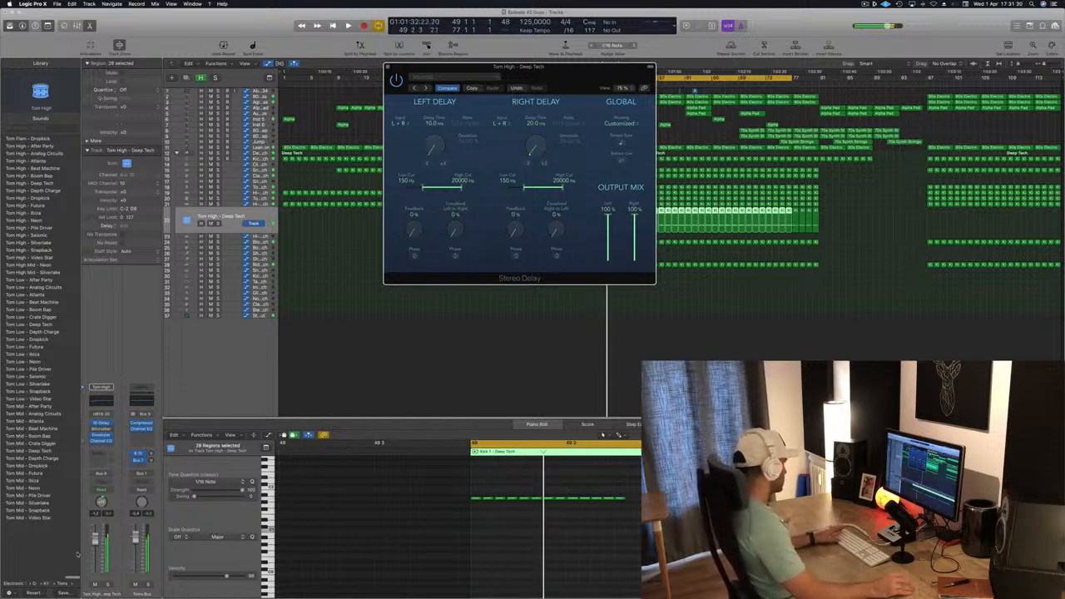
# - Lower the Tom High channel fader and insert a stereo Compressor on the channel
pyautogui.moveTo(95, 542); pyautogui.dragTo(94, 562)
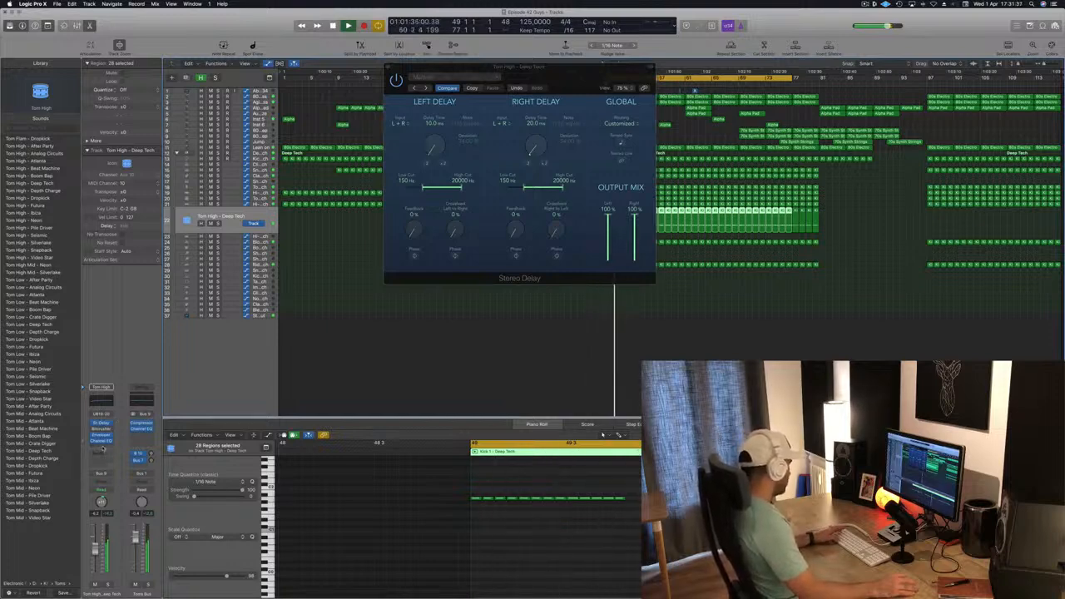
pyautogui.click(102, 447)
pyautogui.moveTo(108, 476)
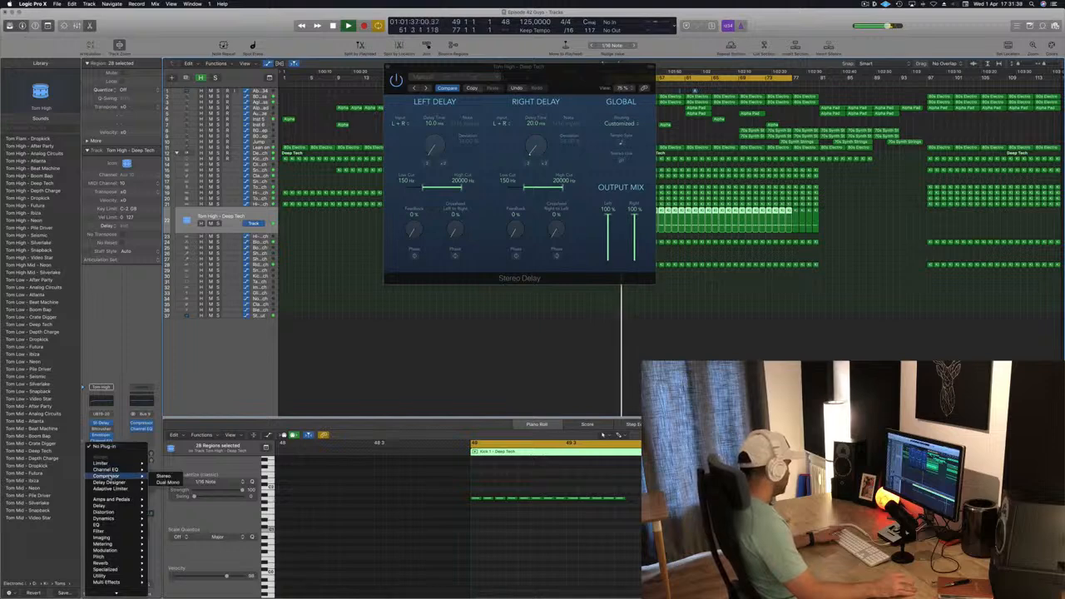
pyautogui.click(164, 476)
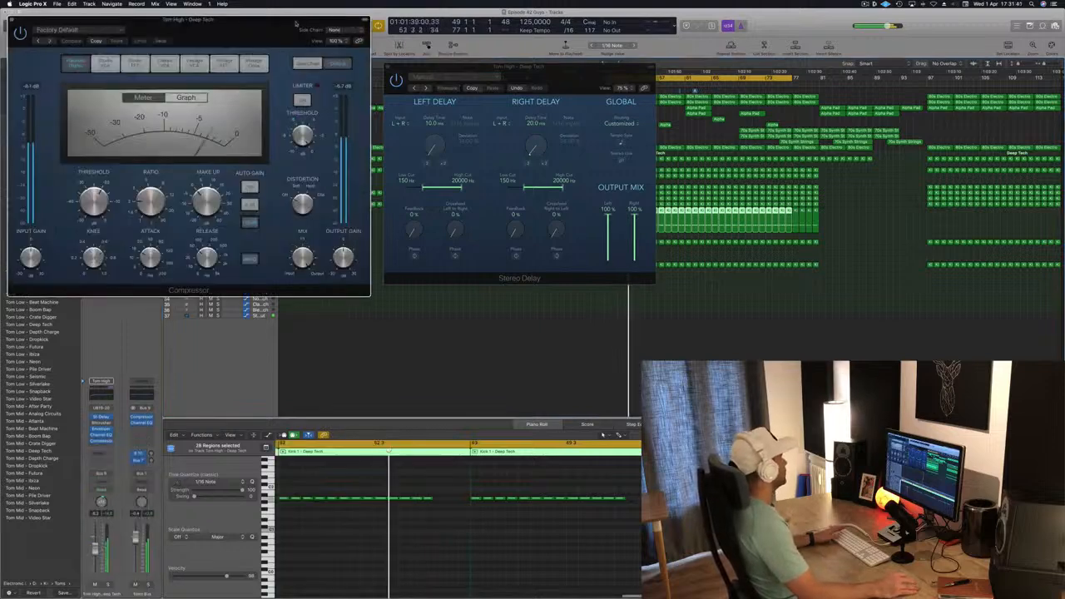
# - Set the Compressor's side chain input to Bus 8, the kick bus
pyautogui.moveTo(321, 33); pyautogui.dragTo(868, 116)
pyautogui.click(872, 113)
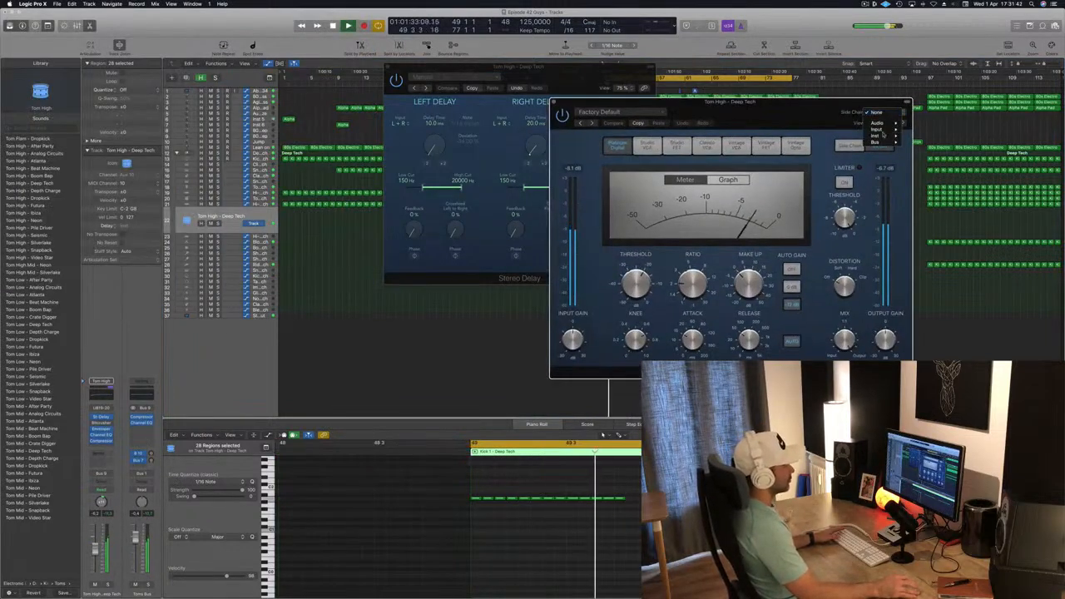
pyautogui.moveTo(885, 143)
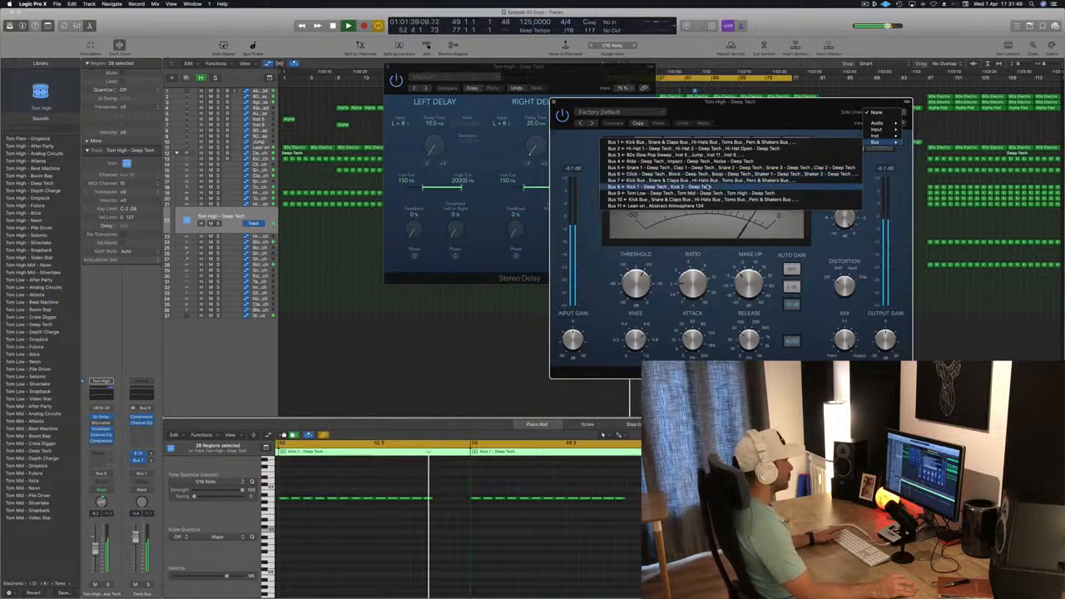
pyautogui.click(799, 187)
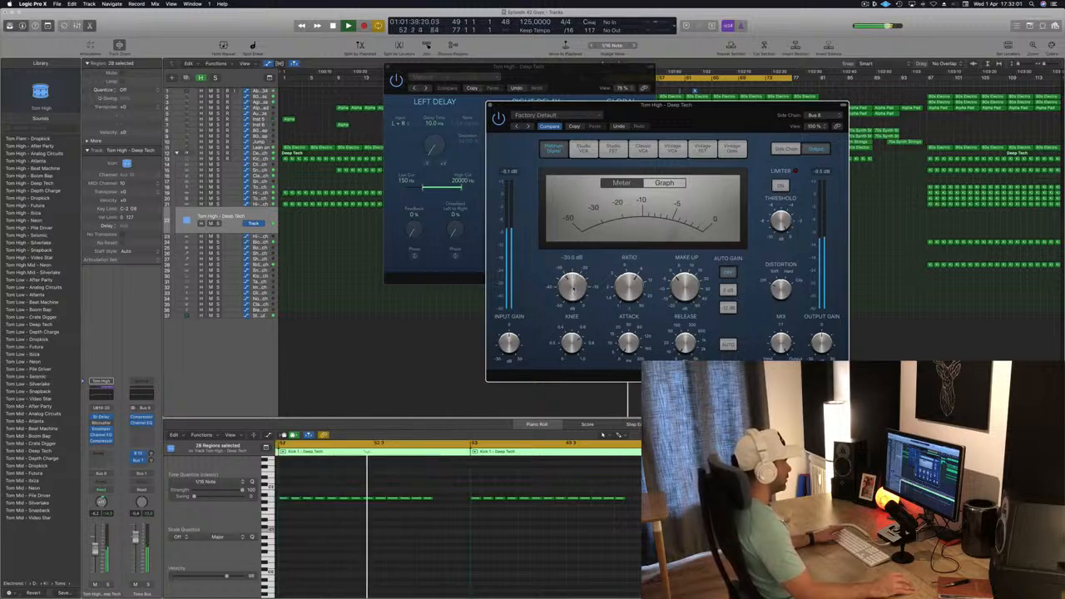
# - Nudge the Tom High channel fader and close the Compressor and Stereo Delay windows
pyautogui.moveTo(605, 105); pyautogui.dragTo(661, 42)
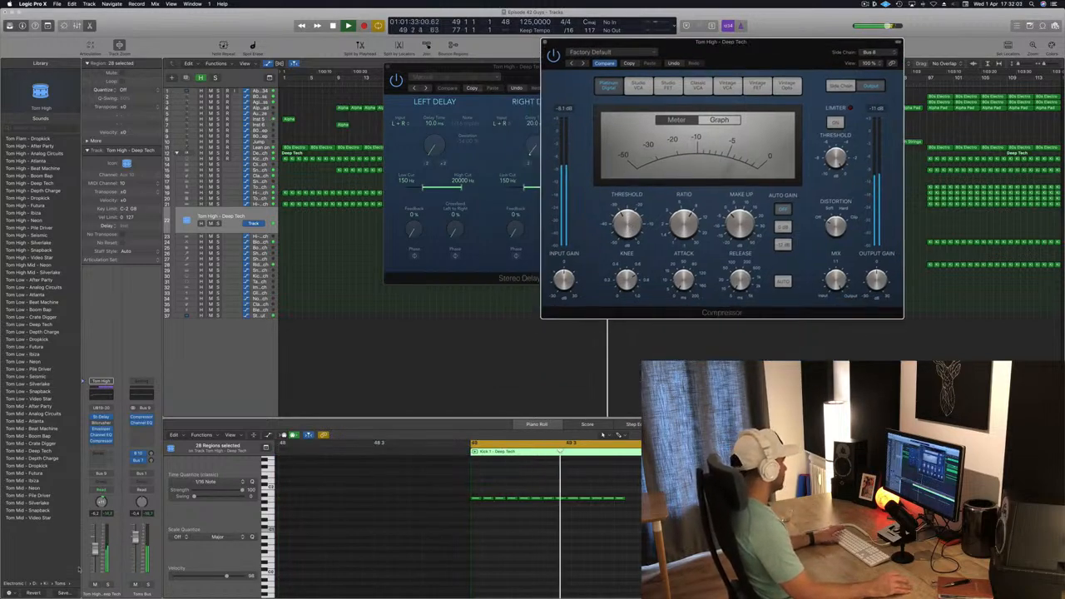
pyautogui.moveTo(96, 549); pyautogui.dragTo(96, 546)
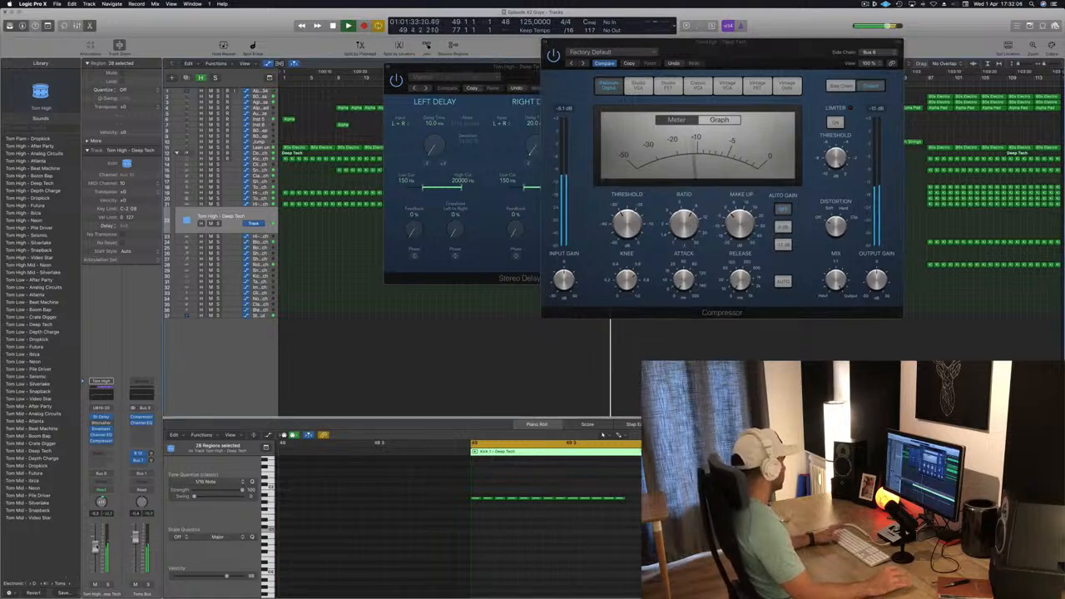
pyautogui.moveTo(721, 41); pyautogui.dragTo(764, 87)
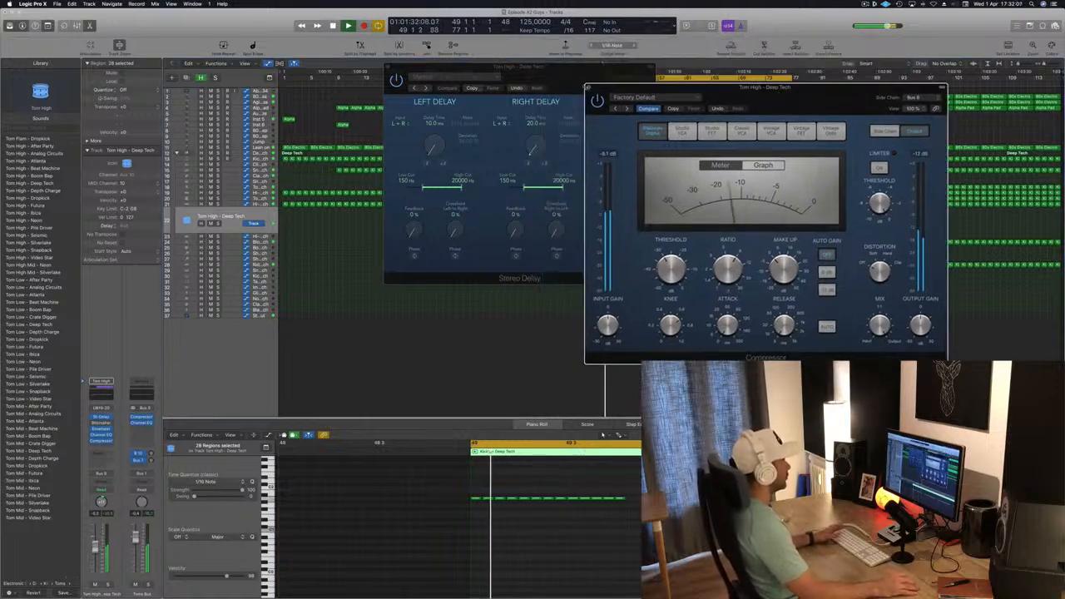
pyautogui.click(587, 87)
pyautogui.moveTo(536, 76); pyautogui.dragTo(604, 161)
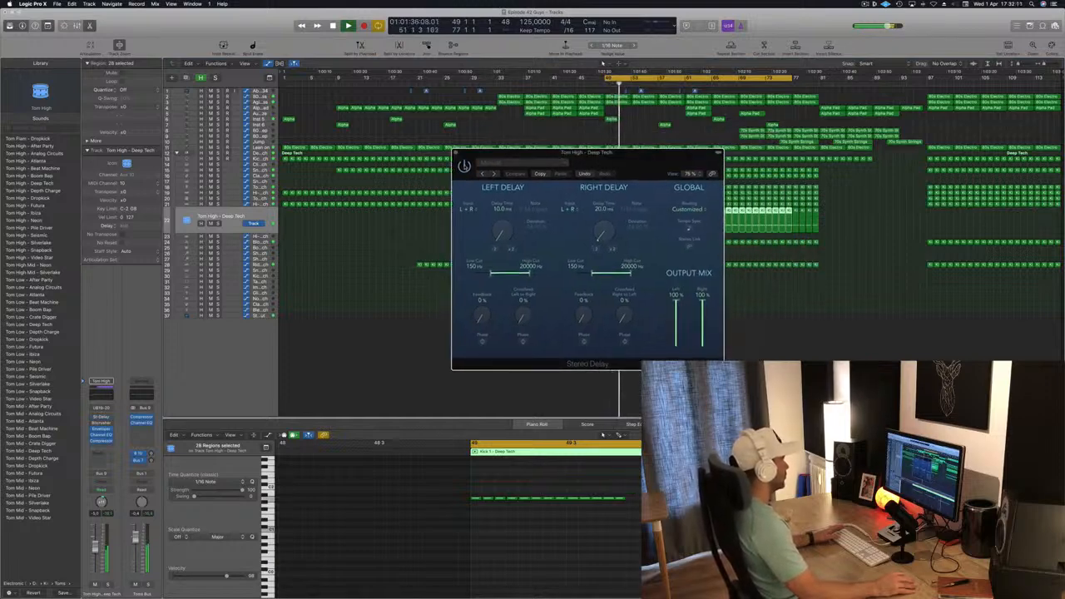
pyautogui.click(456, 154)
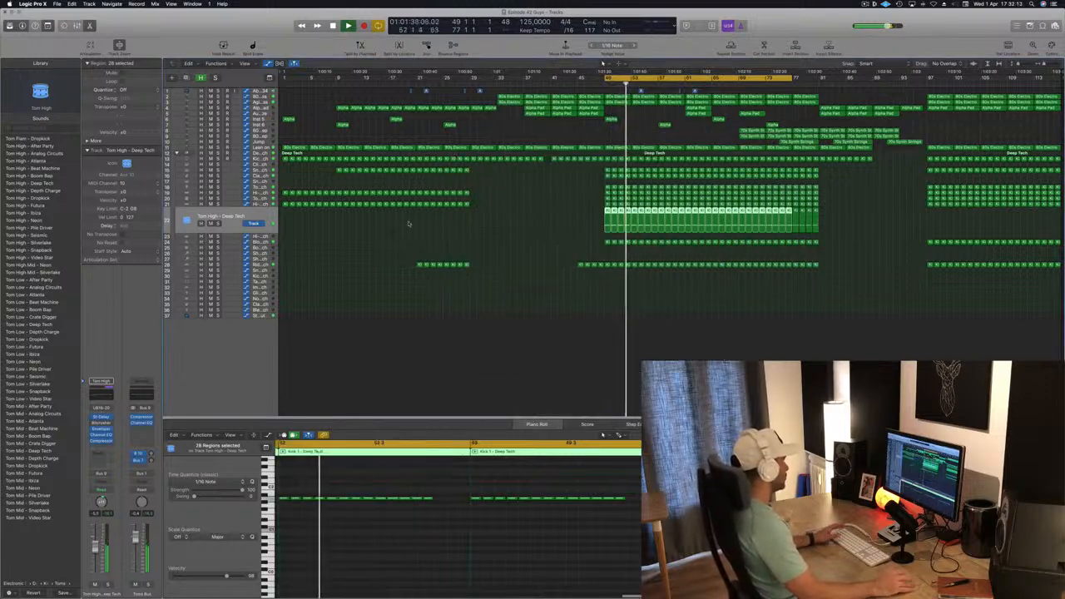
# - Browse the tom patches in the library for the tom track, trying Tom High and Tom Low - Beat Machine
pyautogui.click(36, 140)
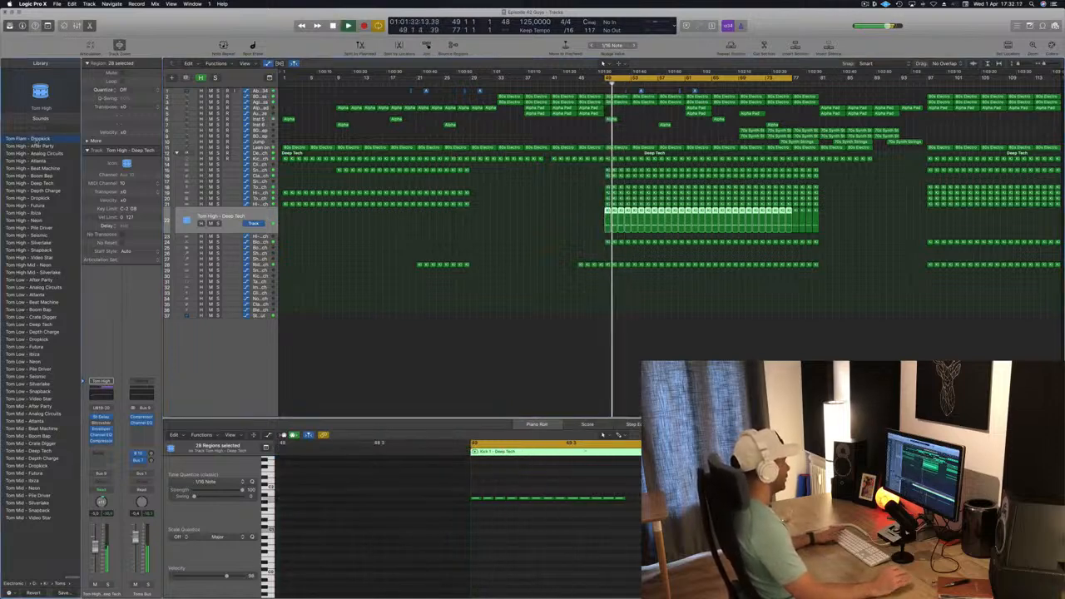
pyautogui.press('Down')
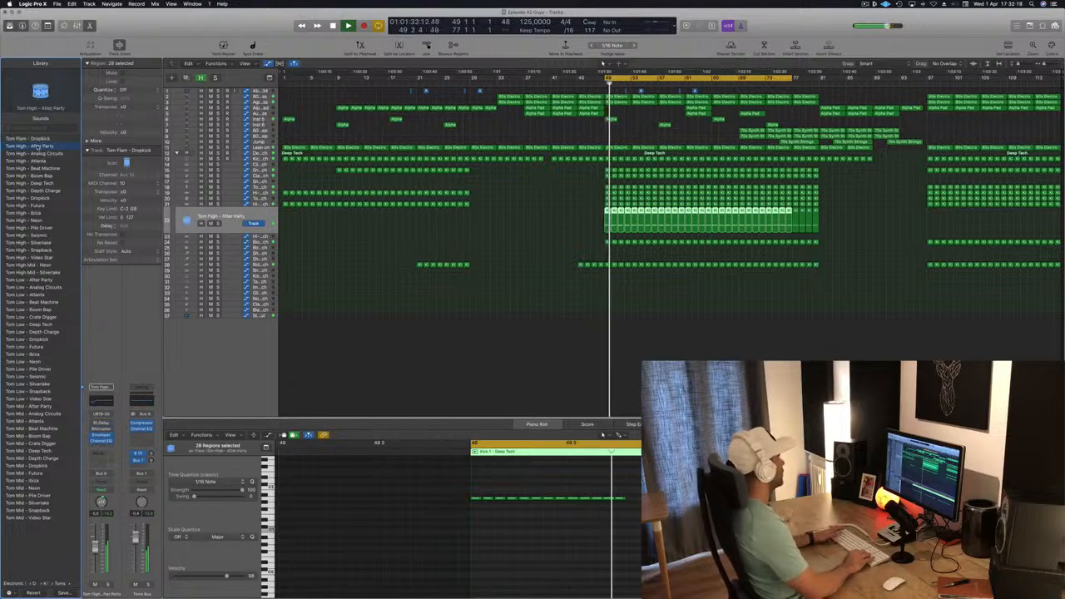
pyautogui.click(30, 281)
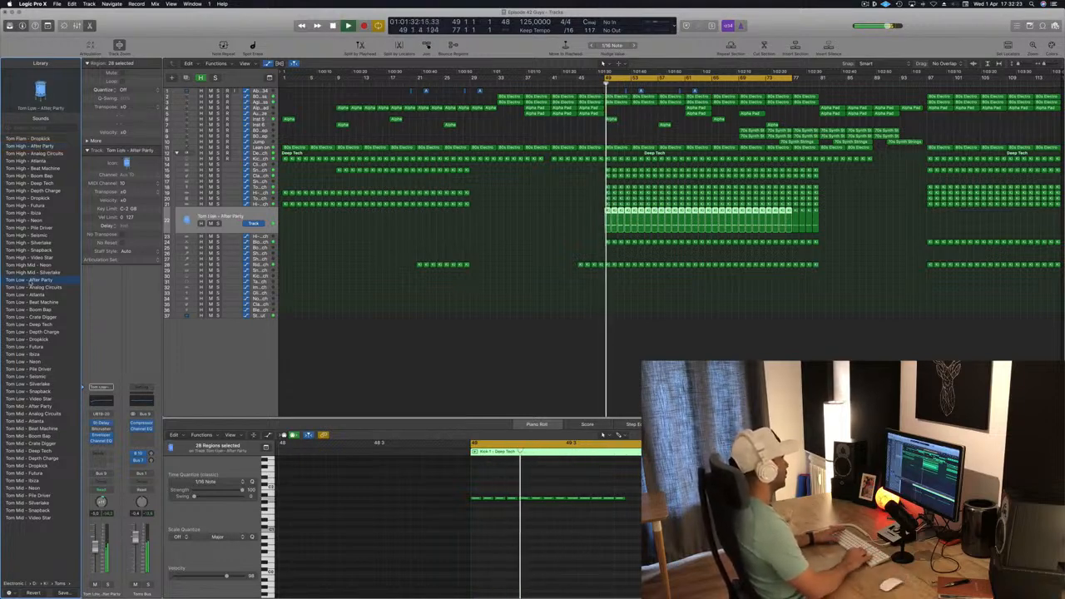
pyautogui.click(30, 286)
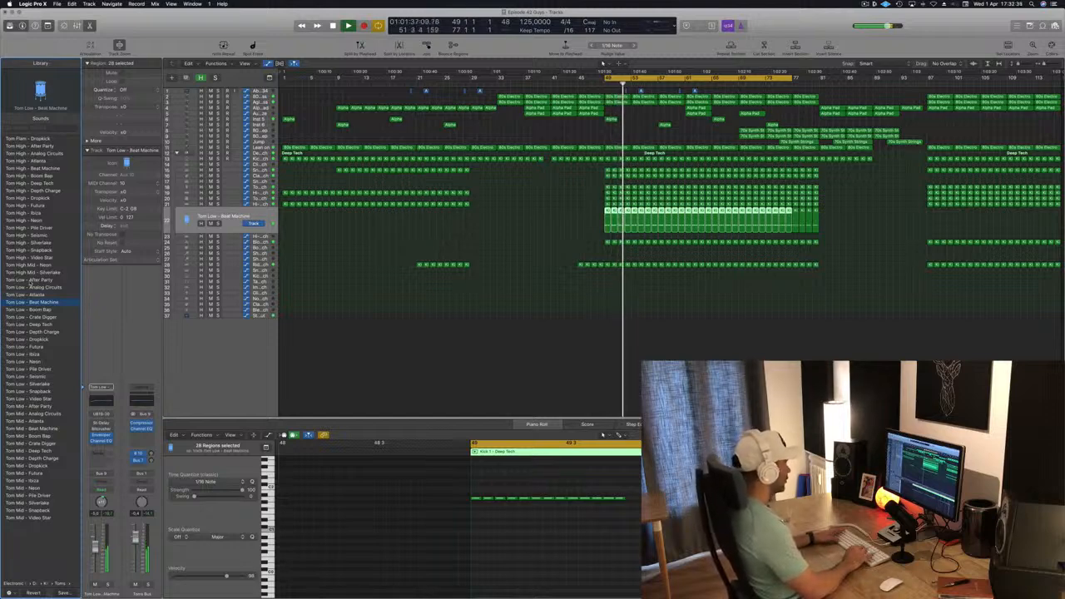
# - Play the drop while selecting tom notes in the piano roll, and undo one accidental note edit
pyautogui.press('space')
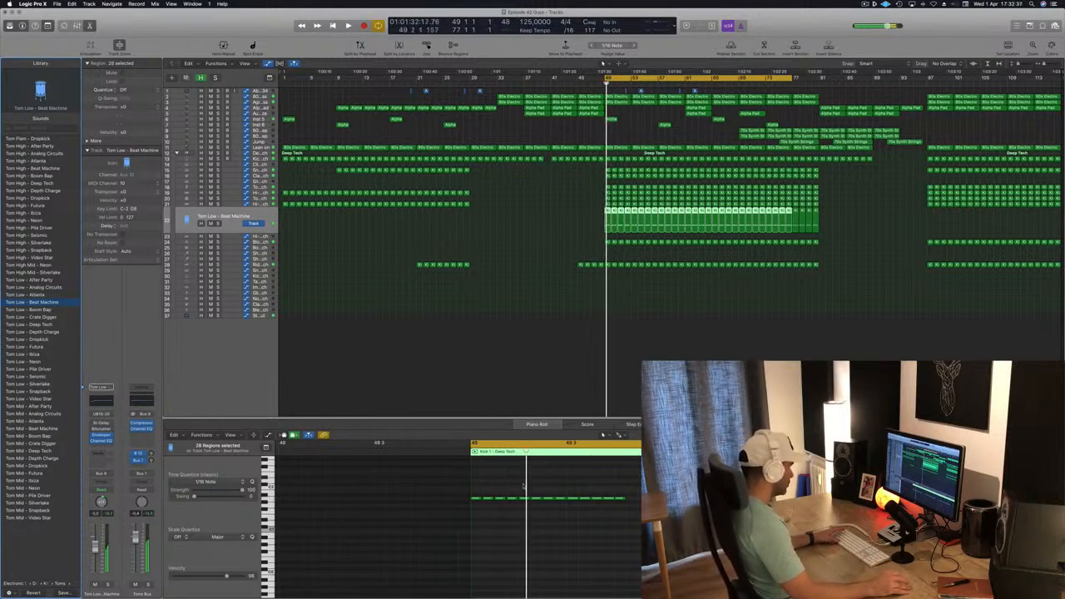
pyautogui.click(523, 498)
pyautogui.press('space')
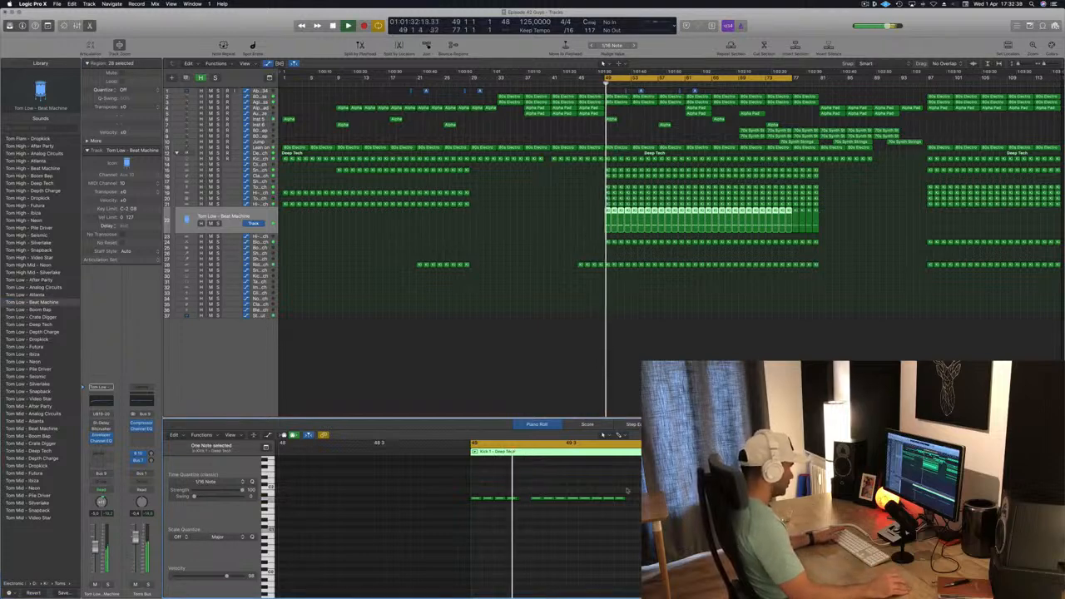
pyautogui.press('space')
pyautogui.press('space')
pyautogui.click(562, 499)
pyautogui.press('space')
pyautogui.press('space')
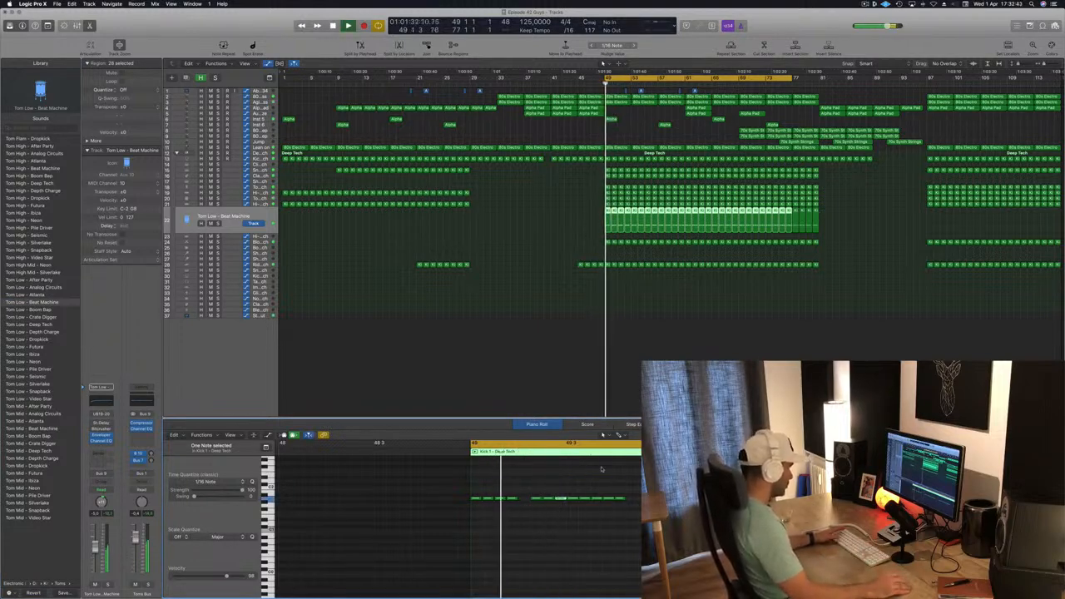
pyautogui.press('space')
pyautogui.press('space')
pyautogui.press('super+z')
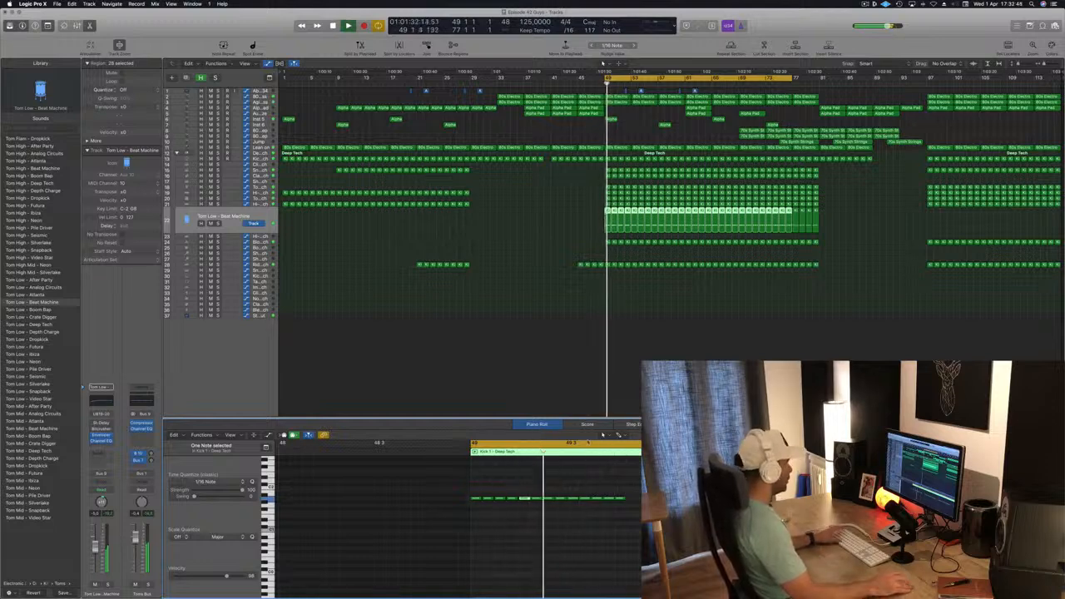
pyautogui.press('space')
pyautogui.press('space')
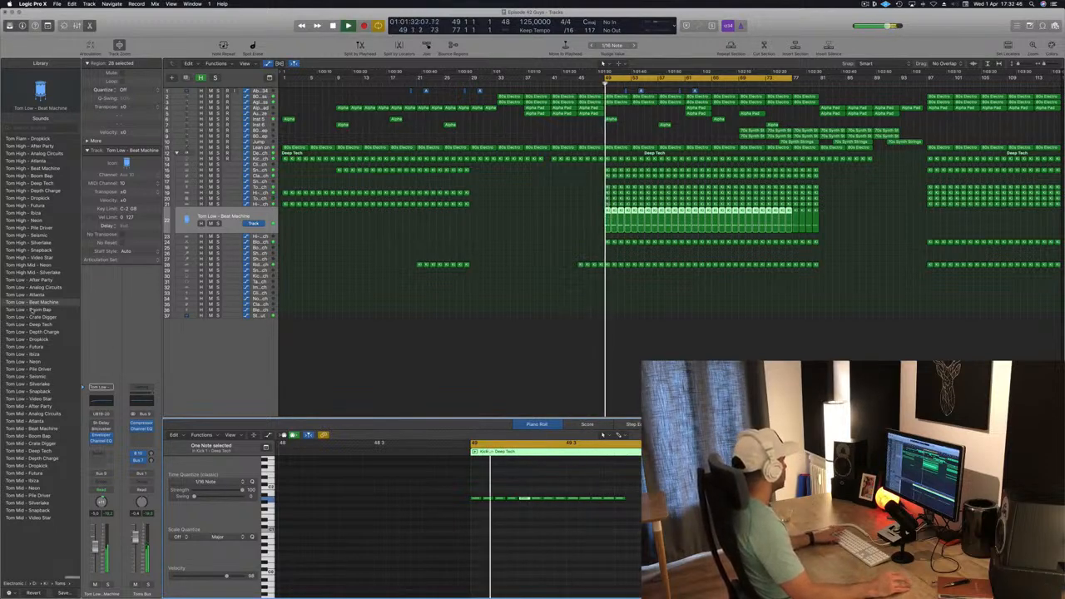
# - Audition more Tom Low and Tom Mid patches and load Tom Low - Deep Tech on the tom track
pyautogui.click(30, 310)
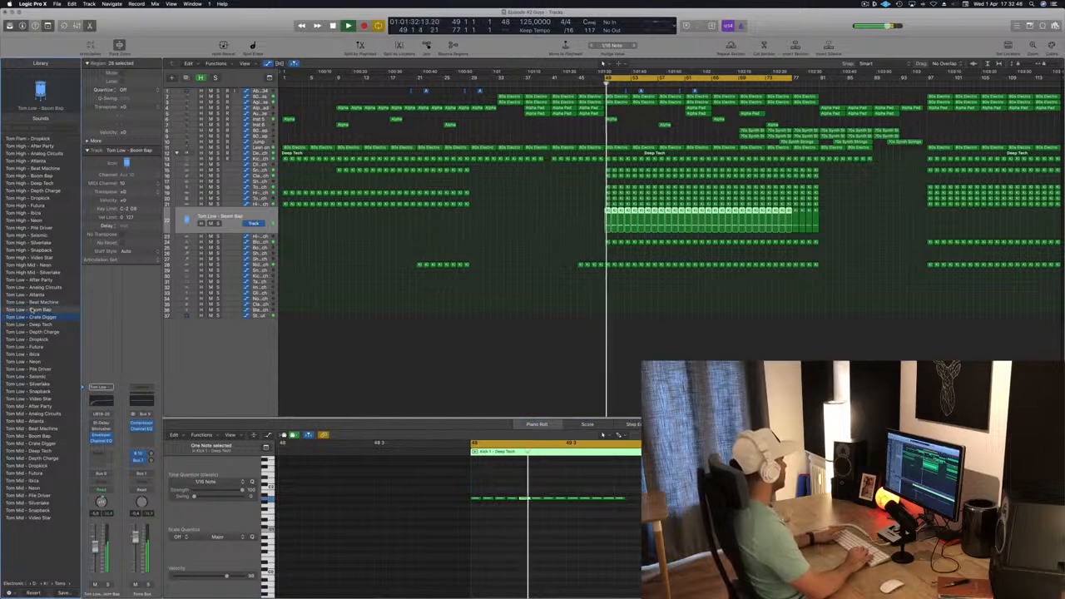
pyautogui.press('Down')
pyautogui.press('space')
pyautogui.press('space')
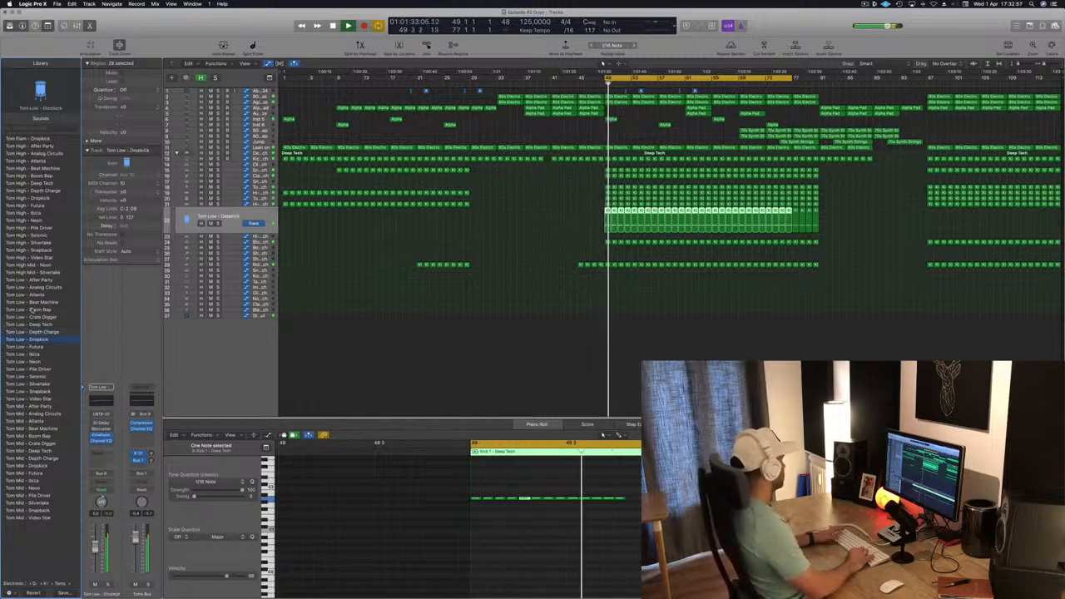
pyautogui.press('Down')
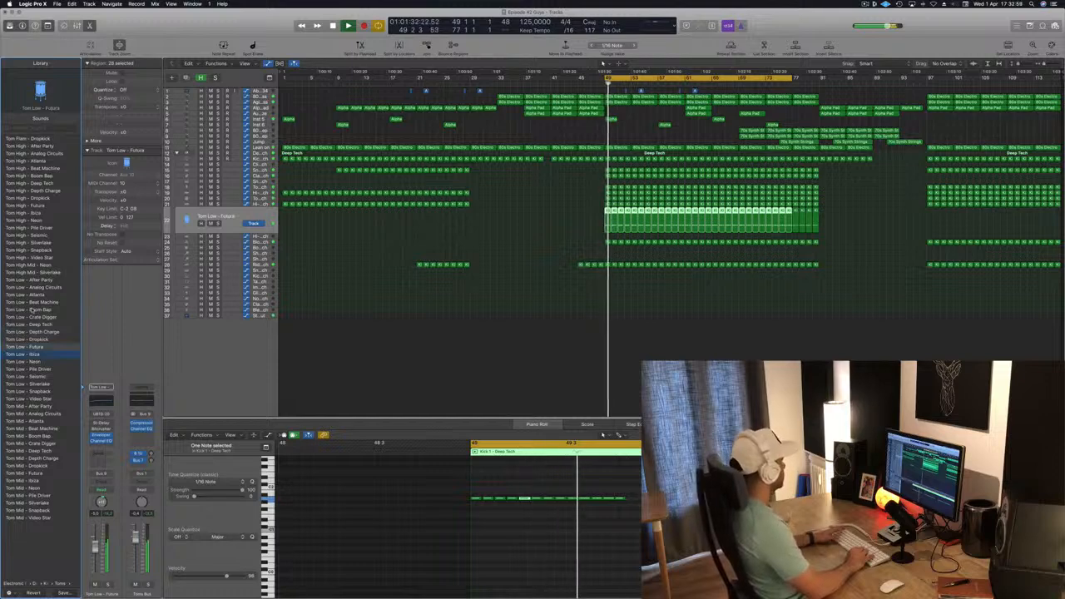
pyautogui.press('Down')
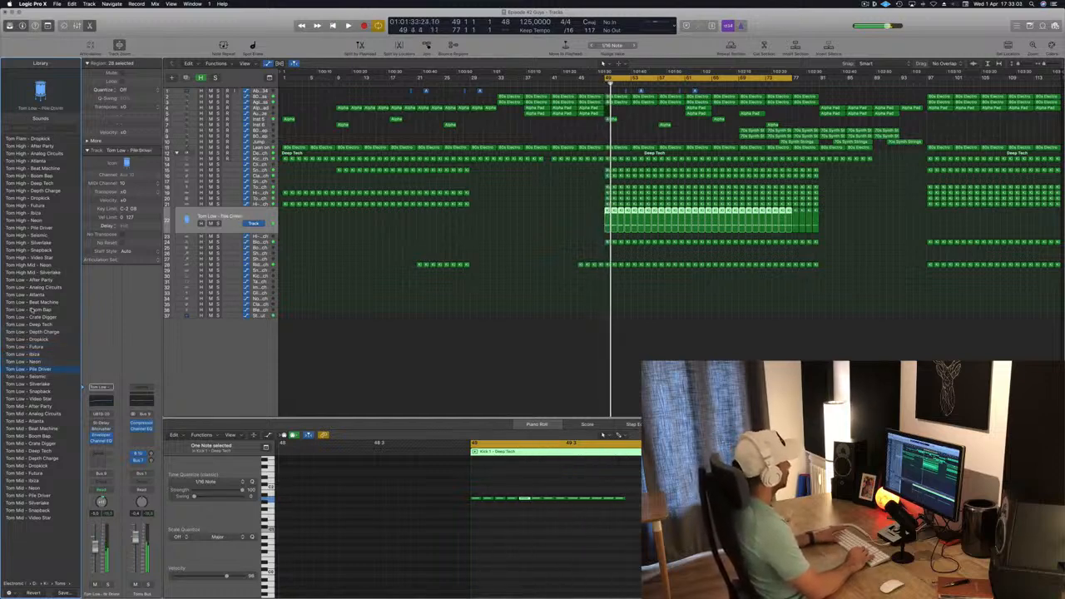
pyautogui.press('Down')
pyautogui.press('Down')
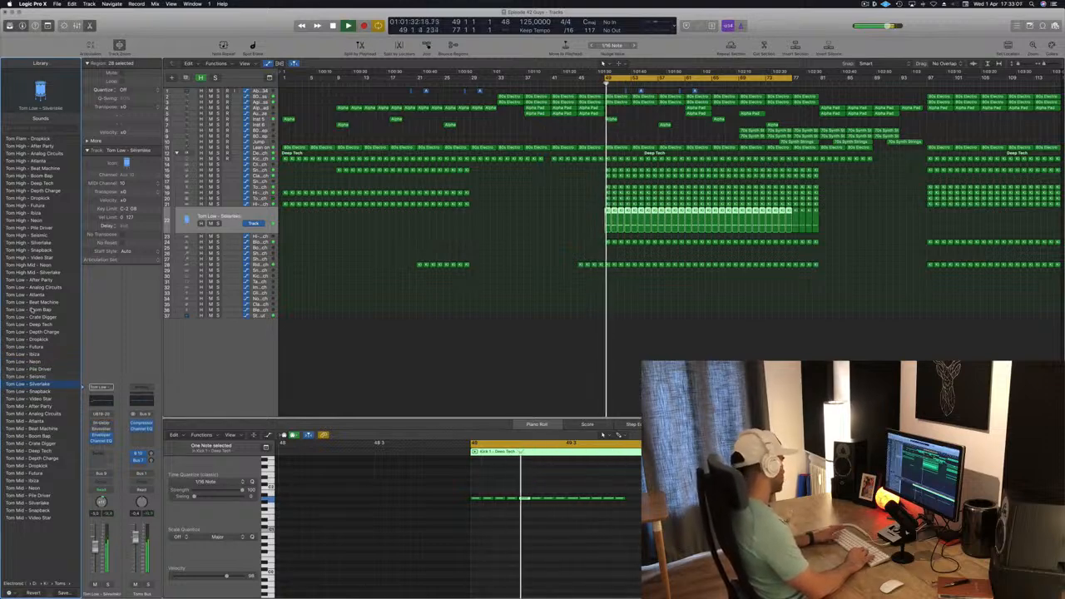
pyautogui.press('Down')
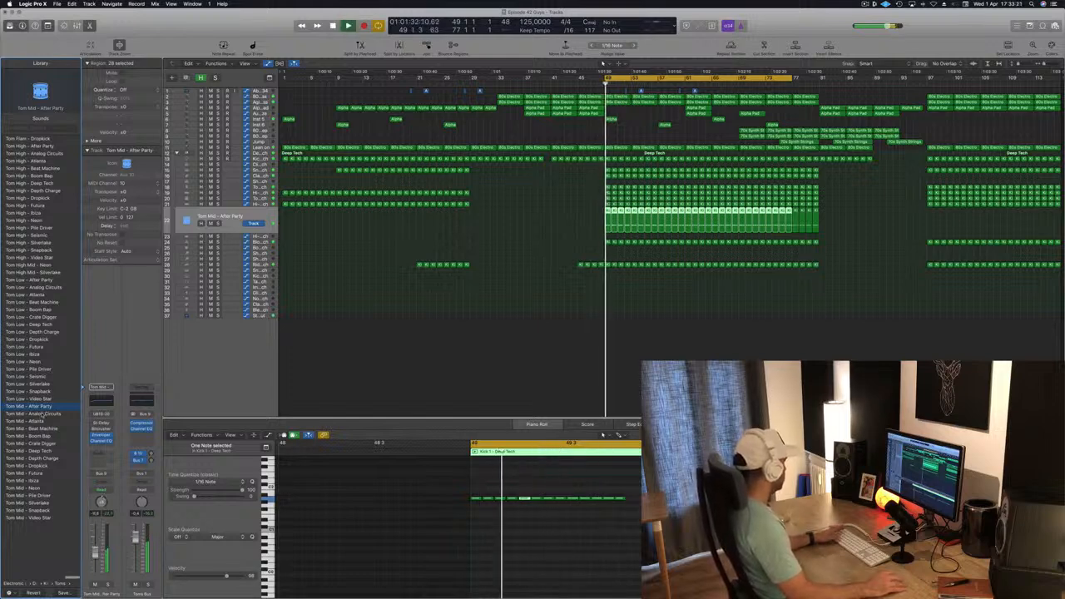
pyautogui.click(38, 414)
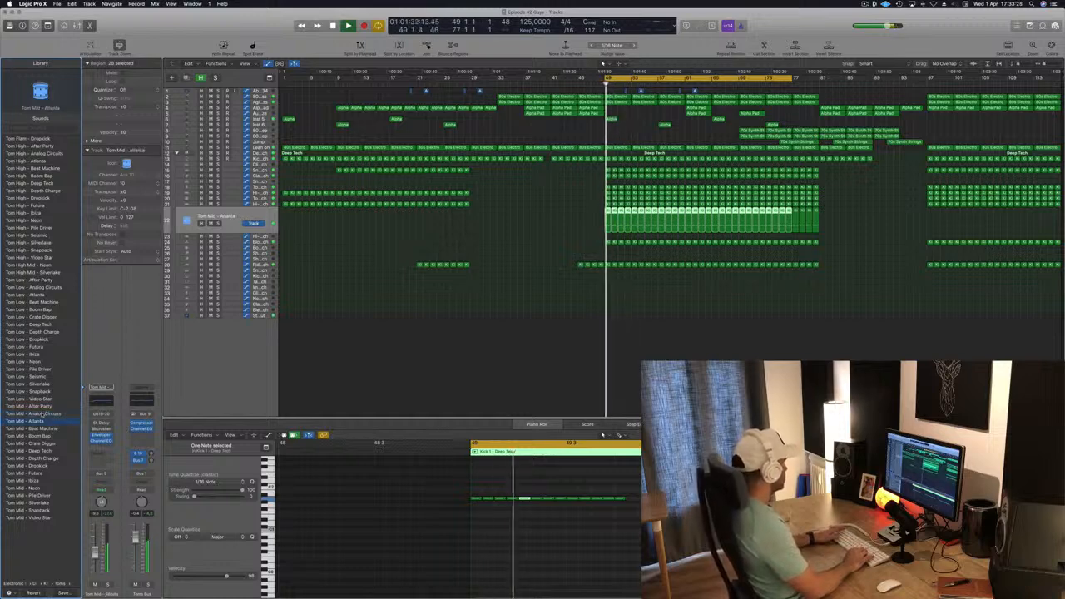
pyautogui.press('Down')
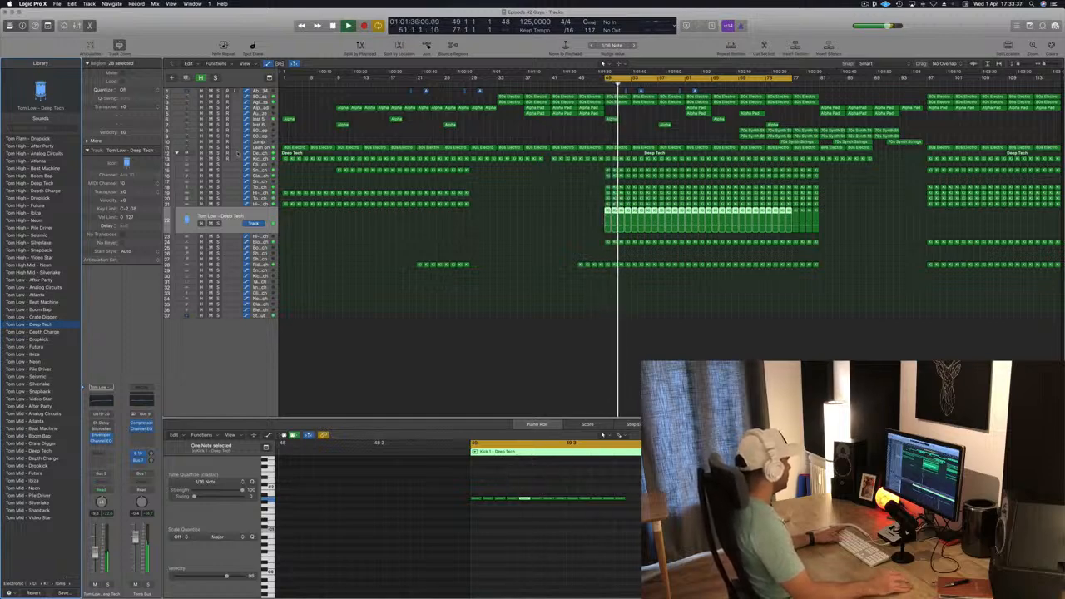
# - Open the tom track's Channel EQ, boost 140 Hz by +6.0 dB and 184 Hz by +2.0 dB, then close it
pyautogui.click(236, 153)
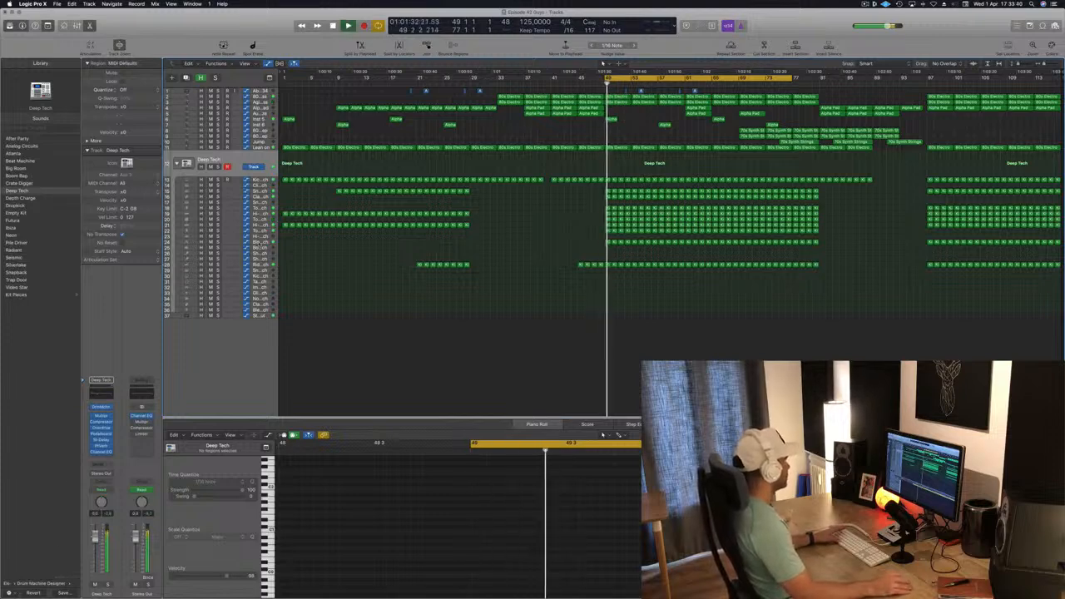
pyautogui.click(218, 242)
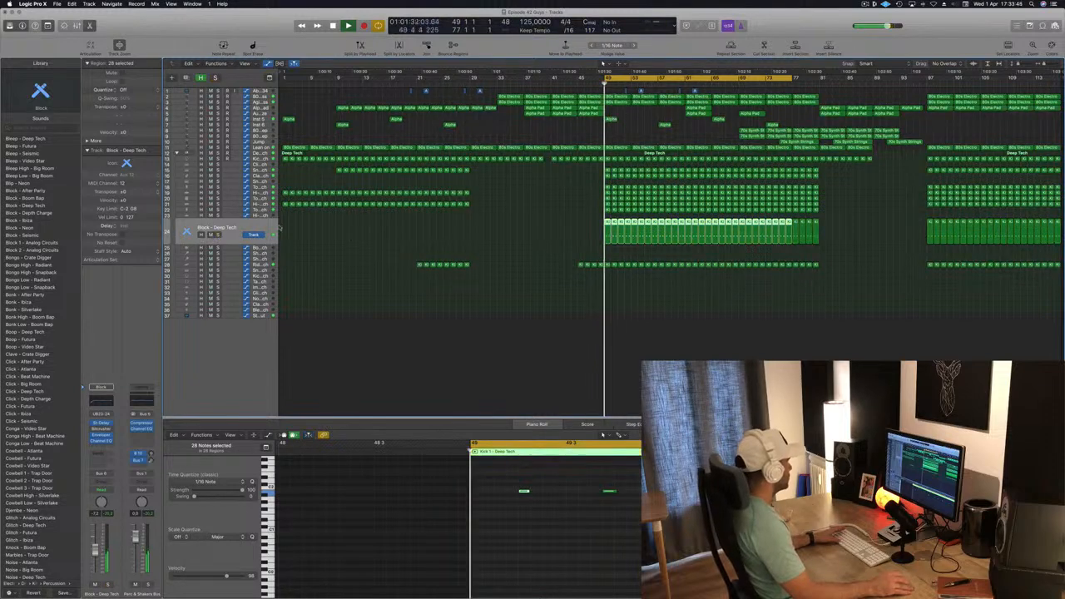
pyautogui.click(215, 218)
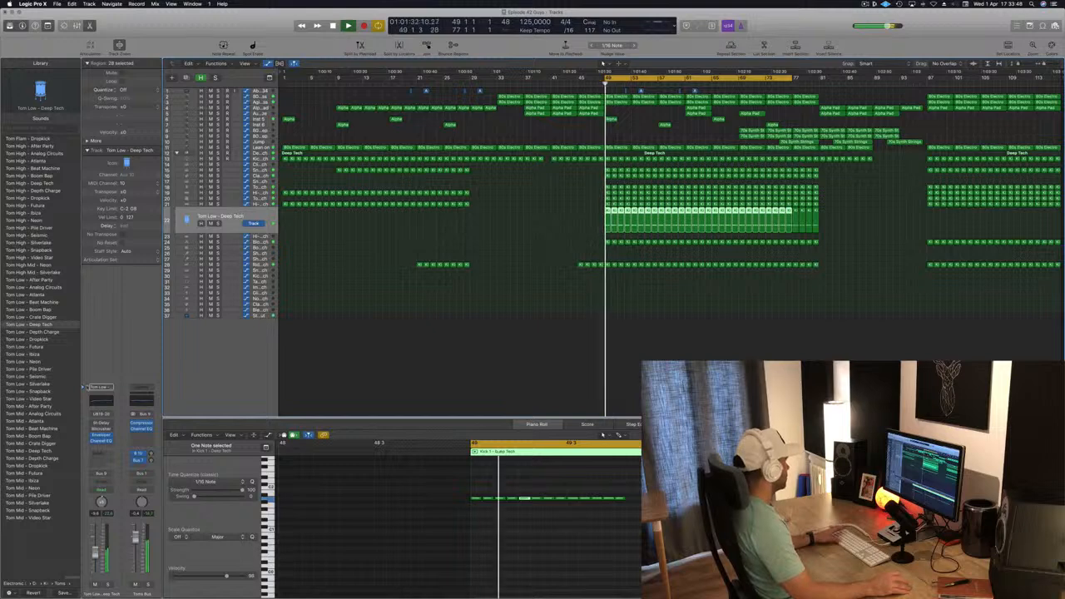
pyautogui.click(100, 399)
pyautogui.click(90, 131)
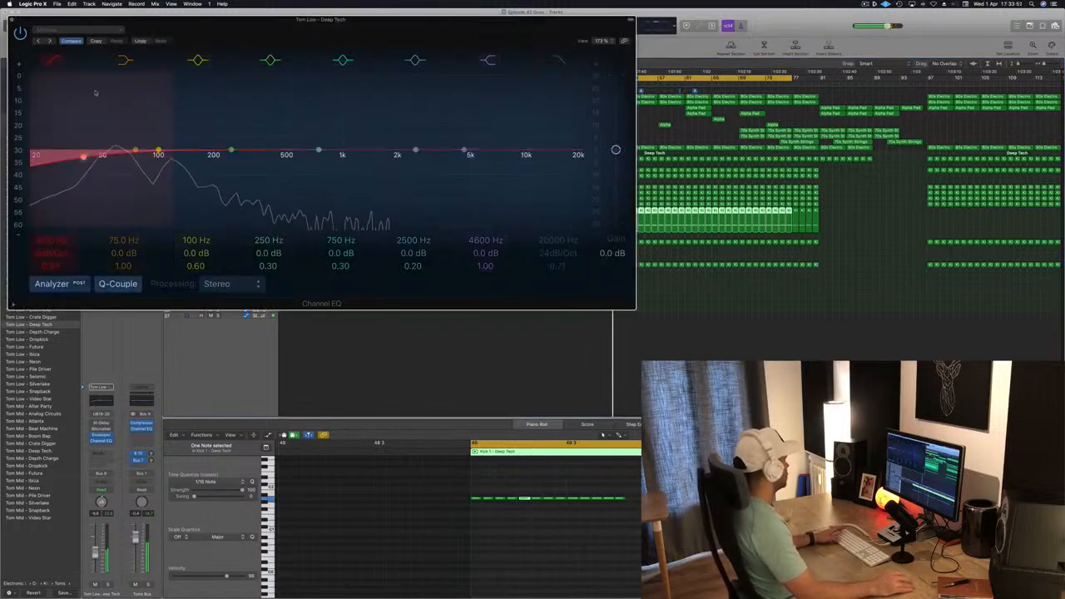
pyautogui.click(143, 146)
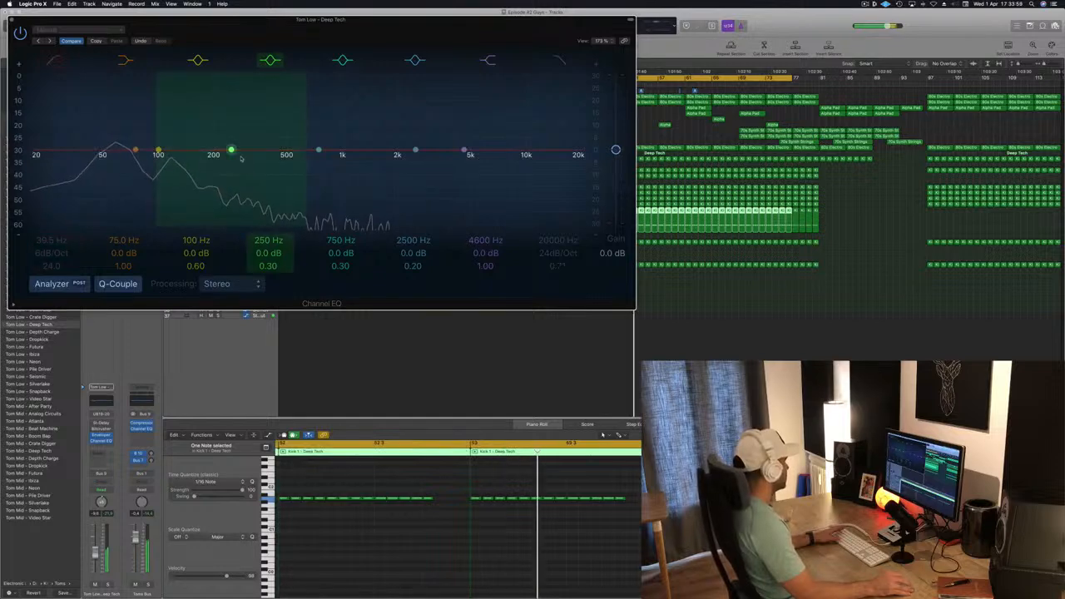
pyautogui.moveTo(231, 151); pyautogui.dragTo(206, 146)
pyautogui.moveTo(135, 151); pyautogui.dragTo(187, 145)
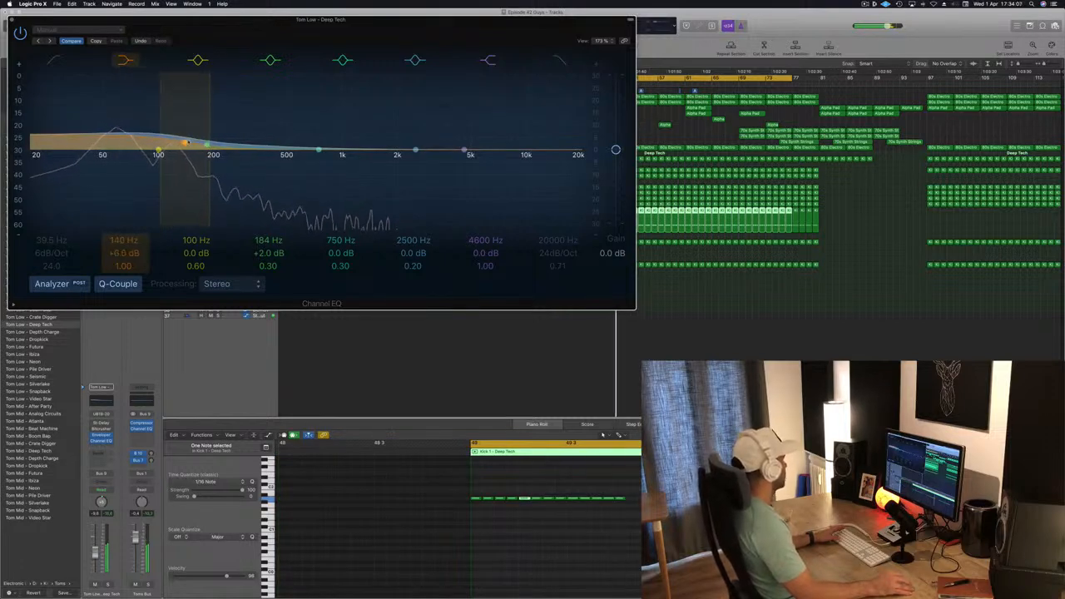
pyautogui.moveTo(128, 19); pyautogui.dragTo(349, 45)
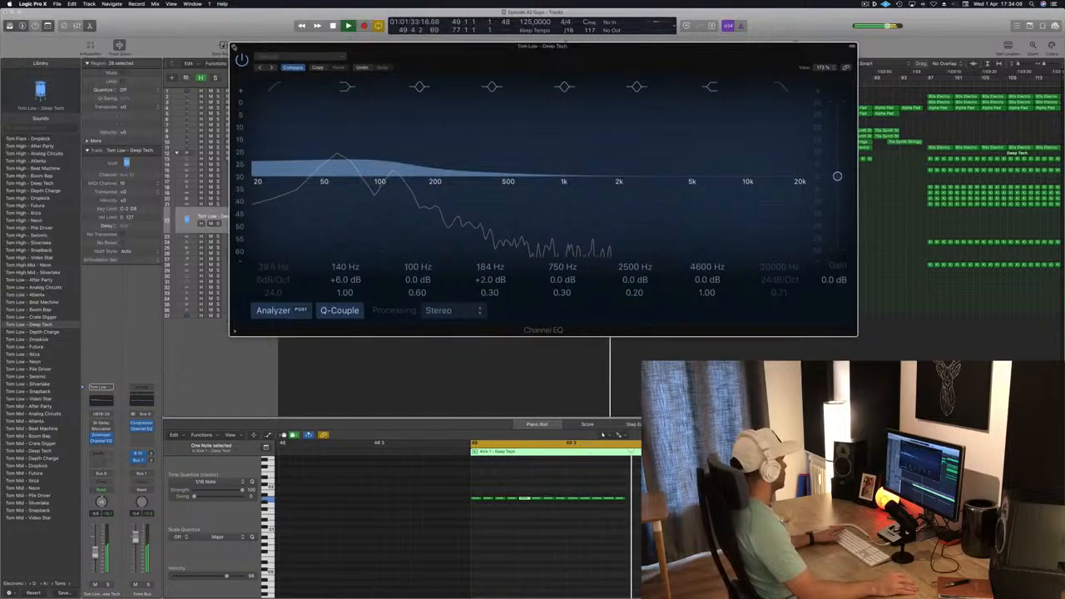
pyautogui.click(233, 47)
# - Play the arrangement back from the start to listen to the reworked tom part
pyautogui.press('Return')
pyautogui.press('Return')
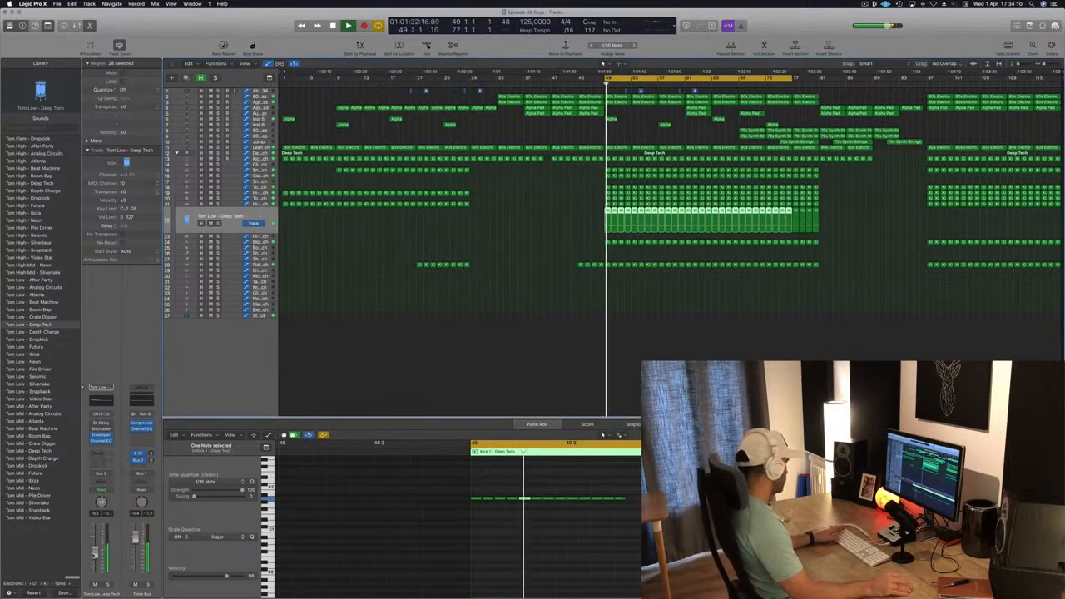
pyautogui.press('Return')
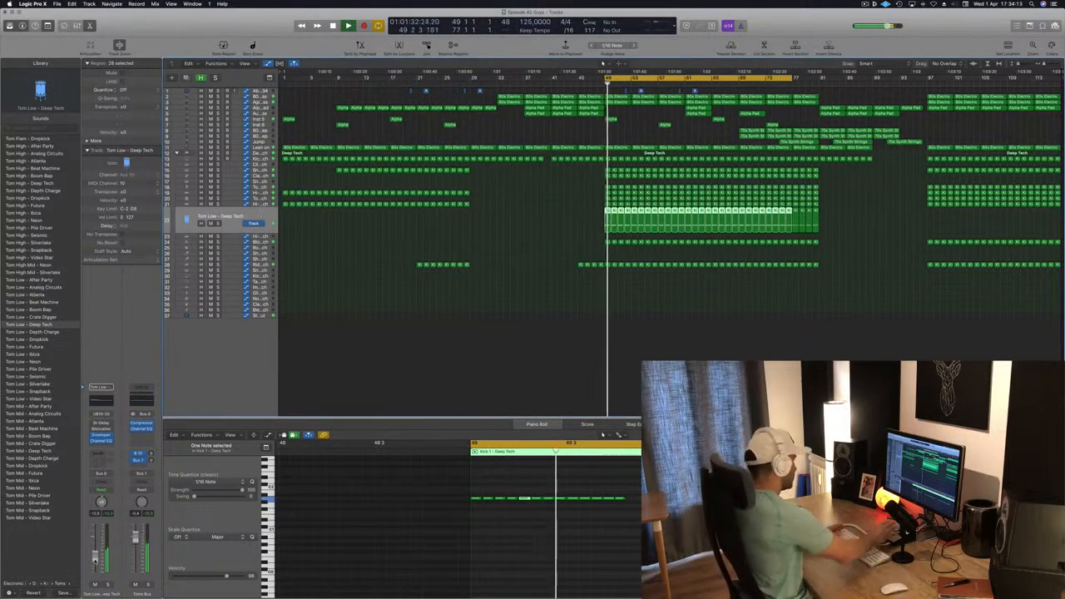
pyautogui.press('Return')
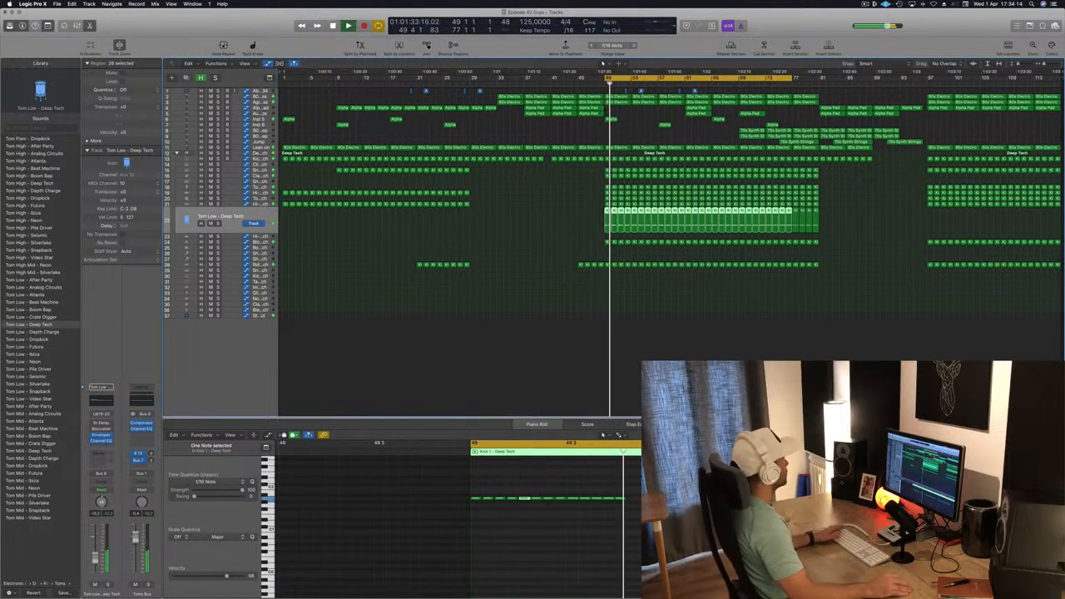
pyautogui.click(556, 258)
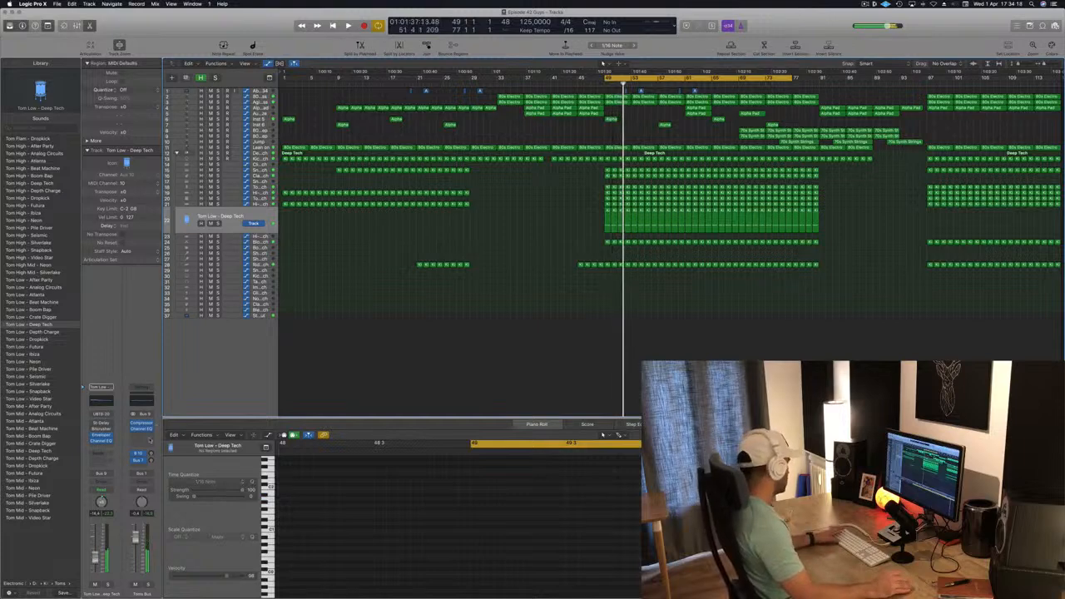
pyautogui.press('Return')
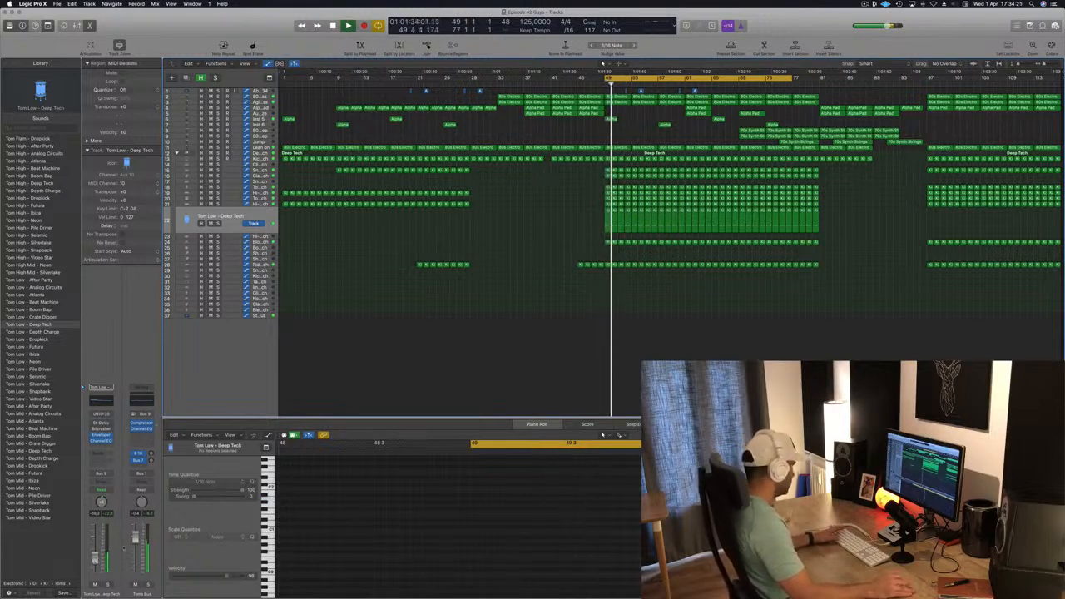
pyautogui.press('super+Right')
pyautogui.press('super+Right')
pyautogui.press('super+Right')
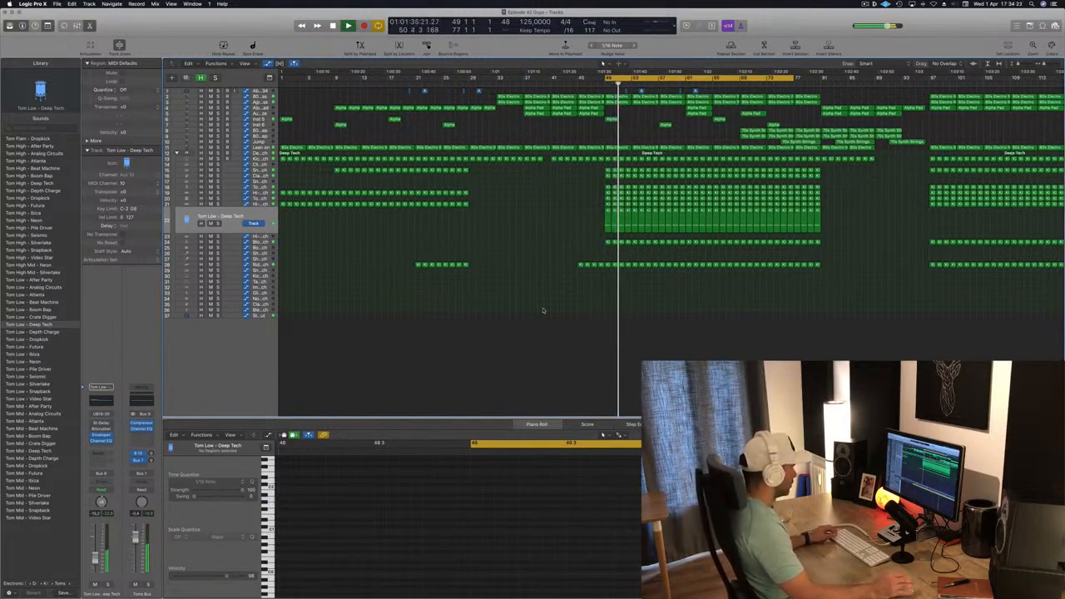
pyautogui.press('super+Left')
pyautogui.press('super+Left')
pyautogui.press('super+Left')
pyautogui.press('space')
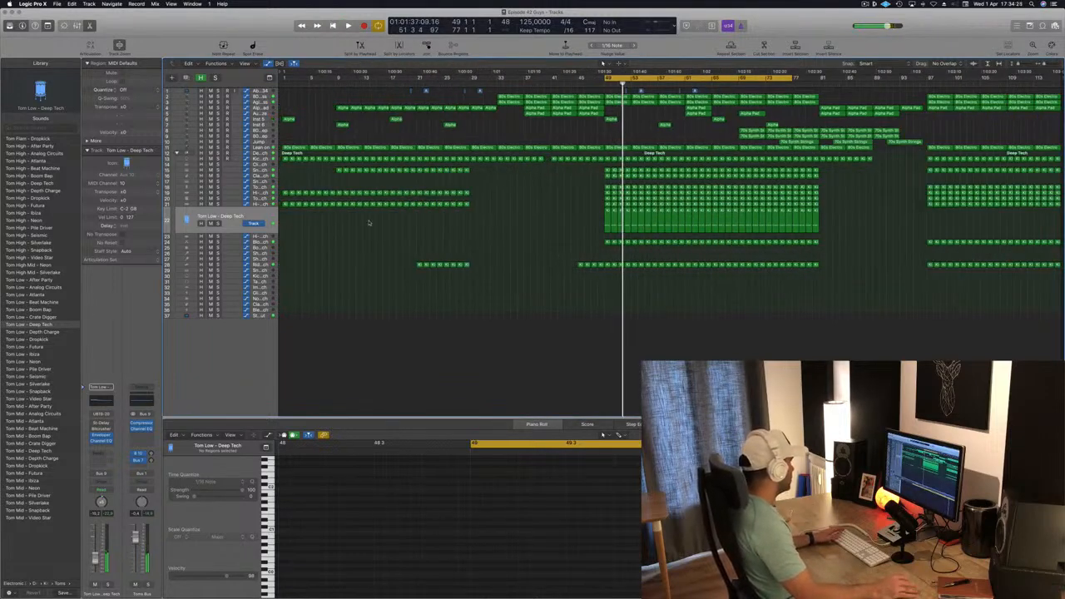
# - Drag the short kick region at bar 49 down onto the Shaker 1 track and play it back
pyautogui.click(266, 253)
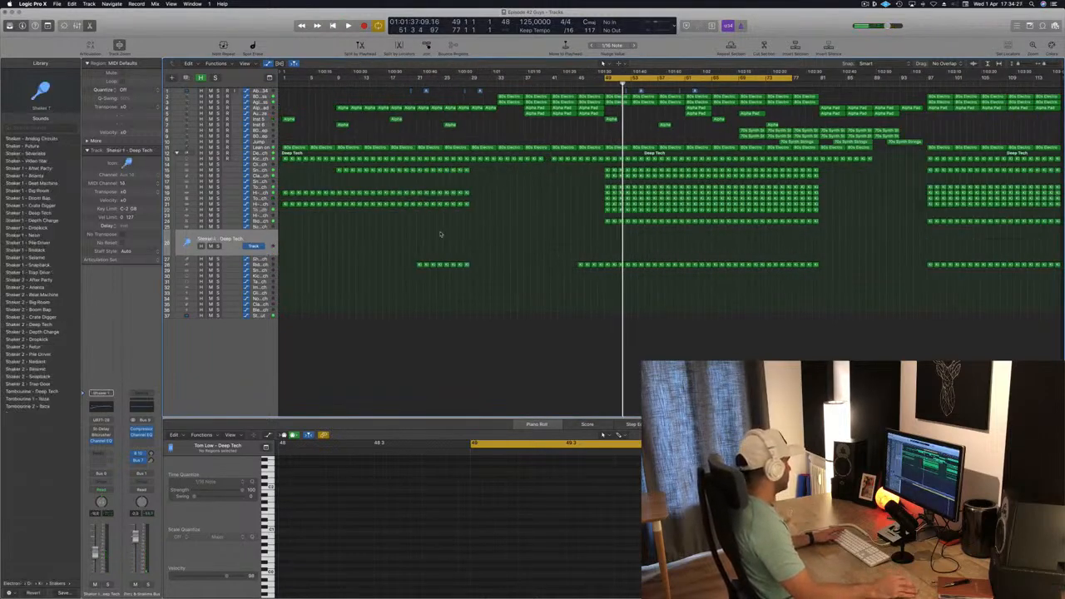
pyautogui.click(607, 220)
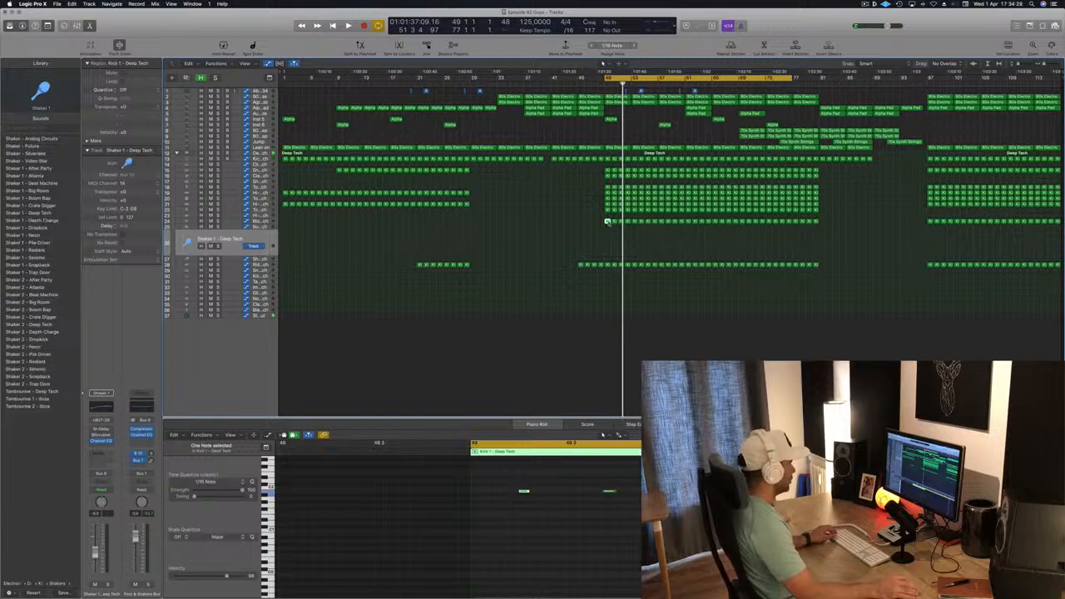
pyautogui.moveTo(610, 233); pyautogui.dragTo(607, 241)
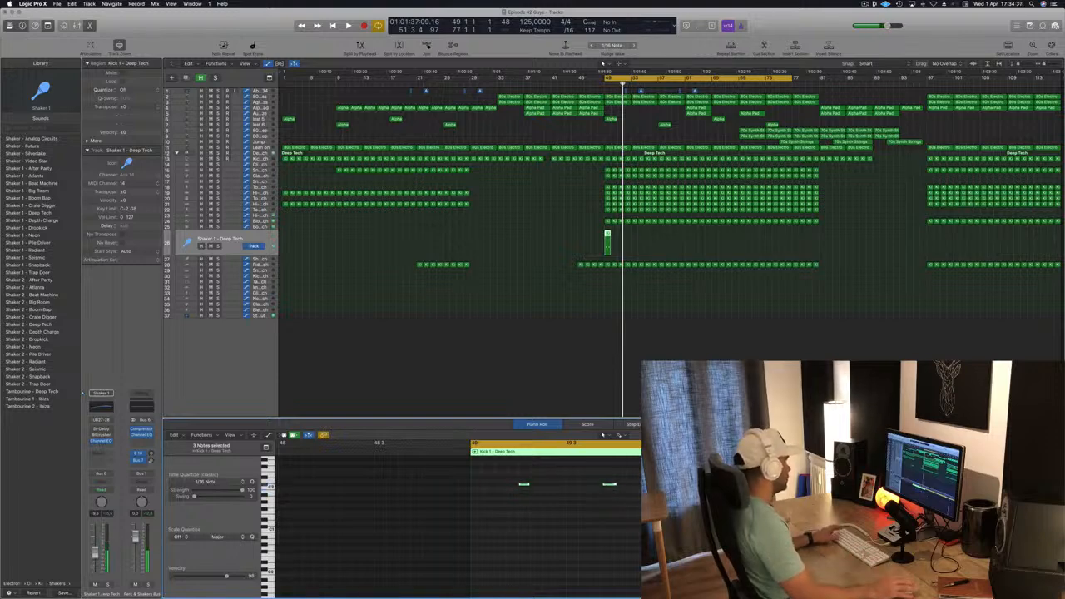
pyautogui.press('space')
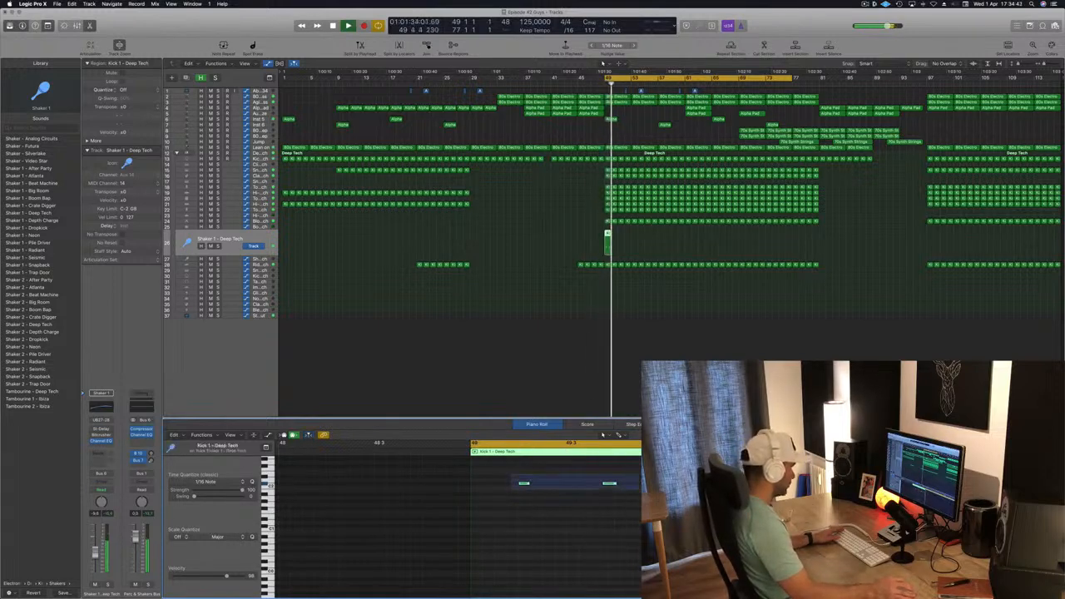
# - Shift the selected kick notes on the shaker region slightly earlier and audition the pattern
pyautogui.press('space')
pyautogui.moveTo(522, 484); pyautogui.dragTo(500, 488)
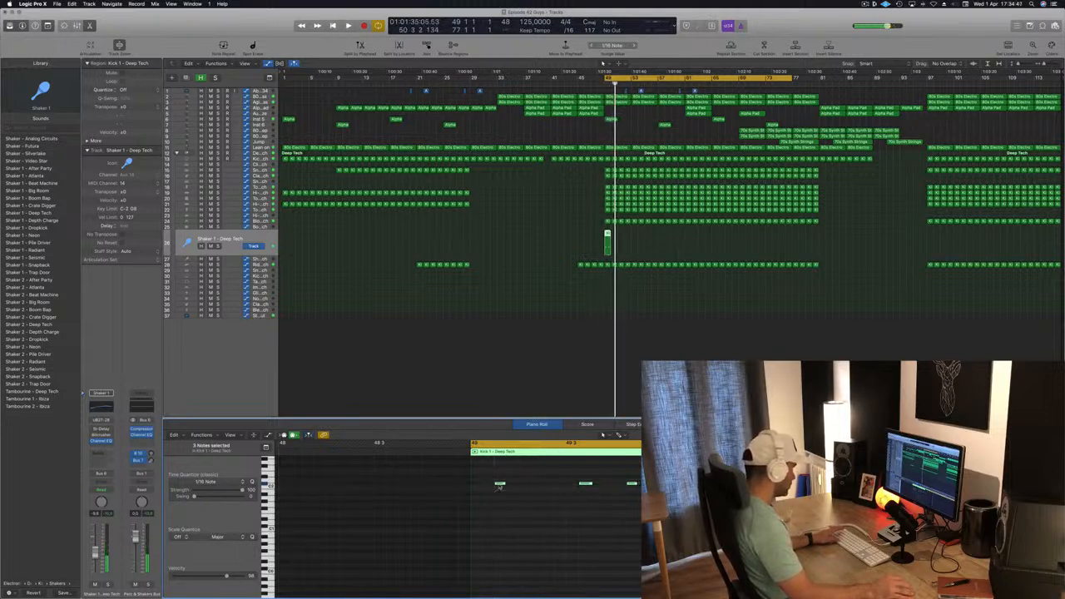
pyautogui.press('space')
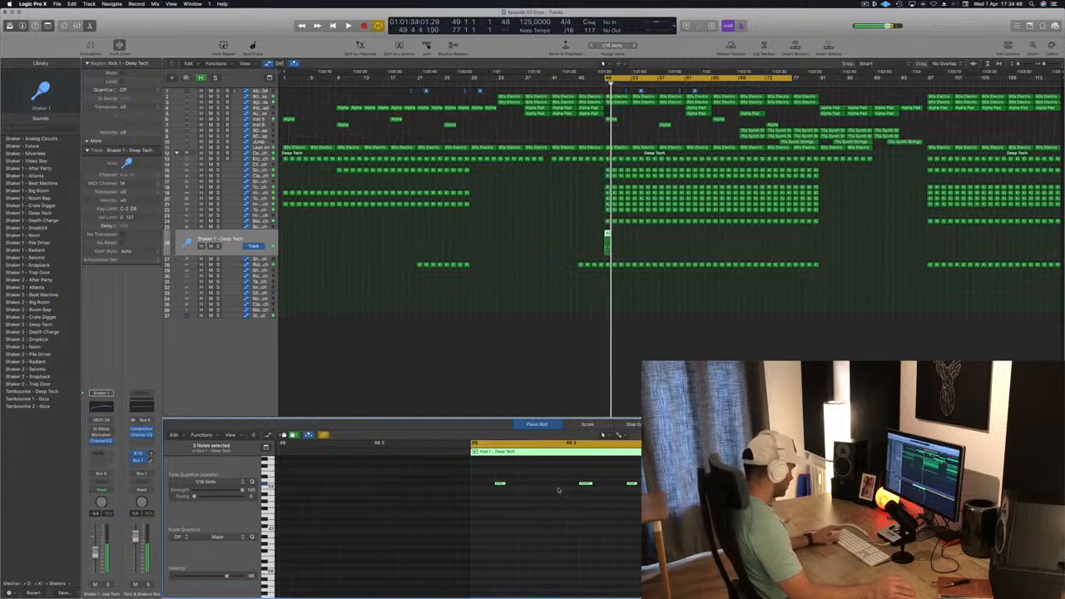
pyautogui.press('space')
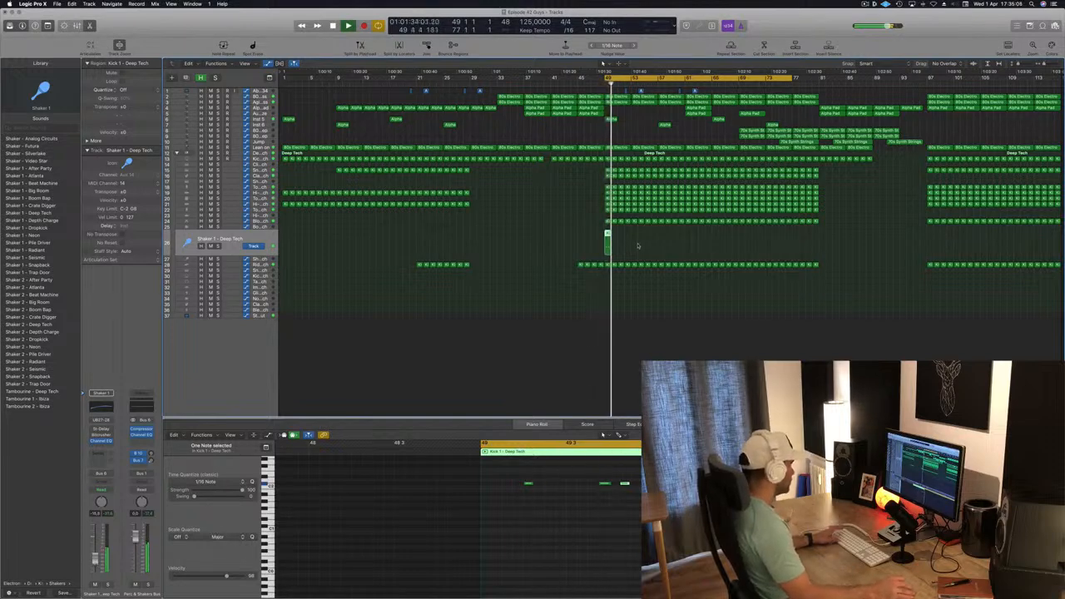
# - Load the Shaker 2 - Snapback patch on the shaker track and repeat its bar-49 region through about bar 81
pyautogui.click(32, 384)
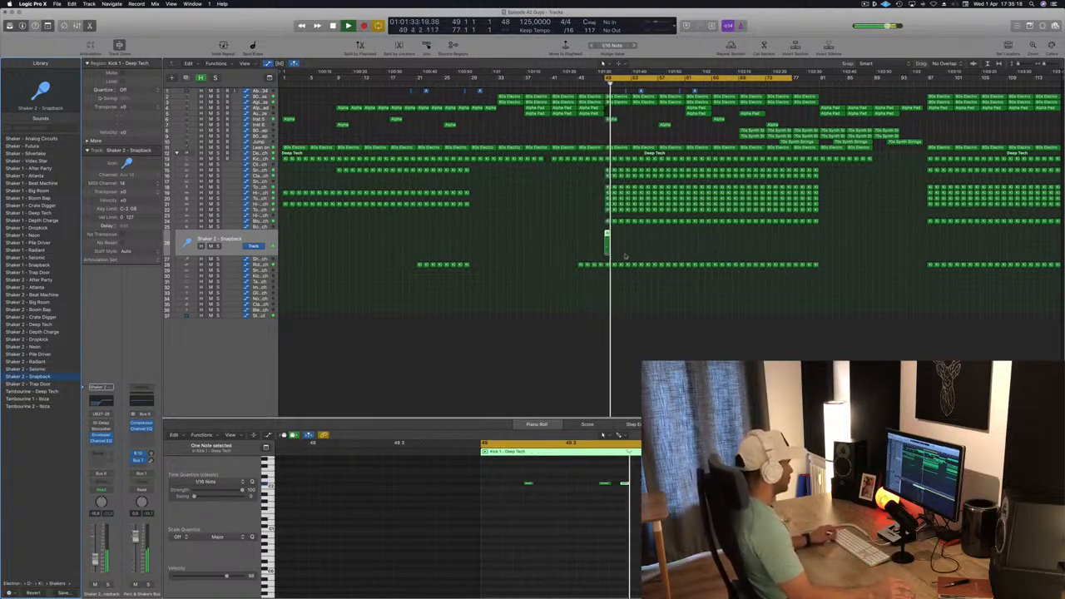
pyautogui.moveTo(606, 235); pyautogui.dragTo(611, 235)
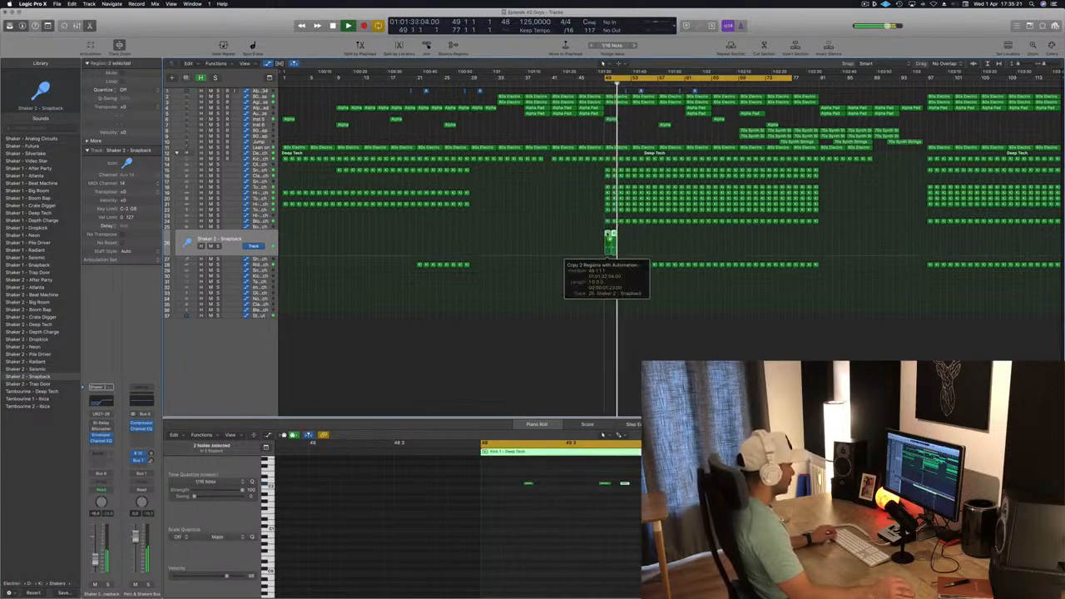
pyautogui.moveTo(621, 236); pyautogui.dragTo(621, 237)
pyautogui.moveTo(637, 243); pyautogui.dragTo(771, 239)
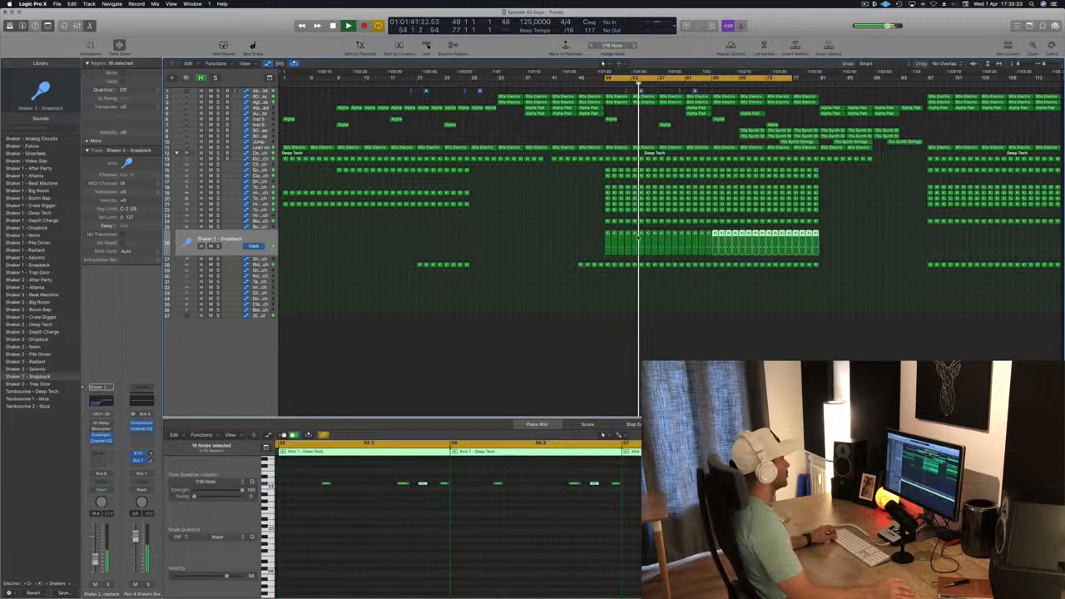
pyautogui.click(537, 236)
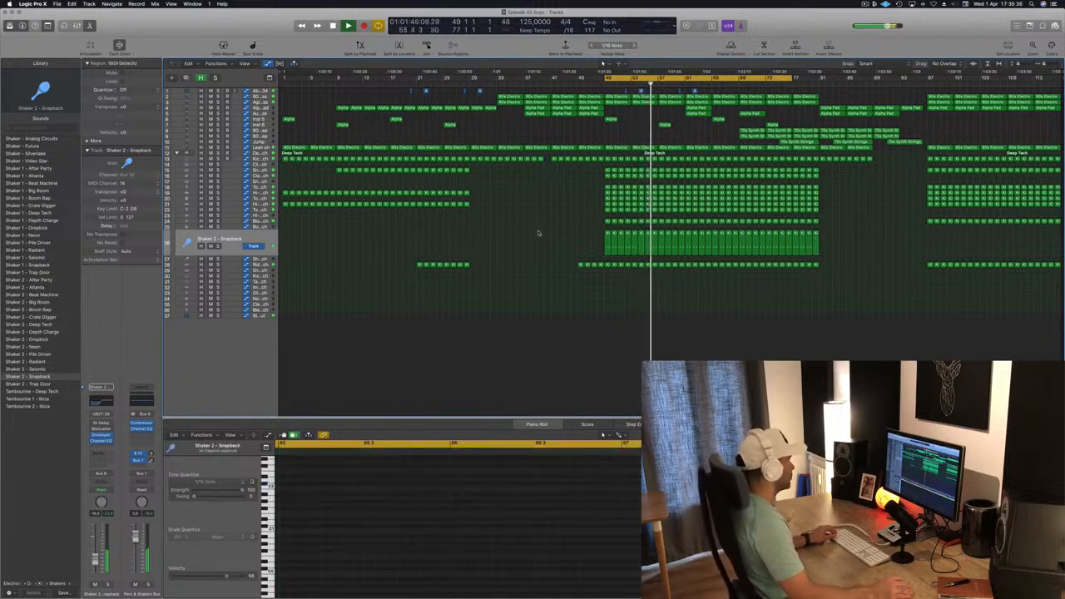
# - Copy the bar-49 kick-pattern region down onto the Shaker 2 - Deep Tech track
pyautogui.click(261, 258)
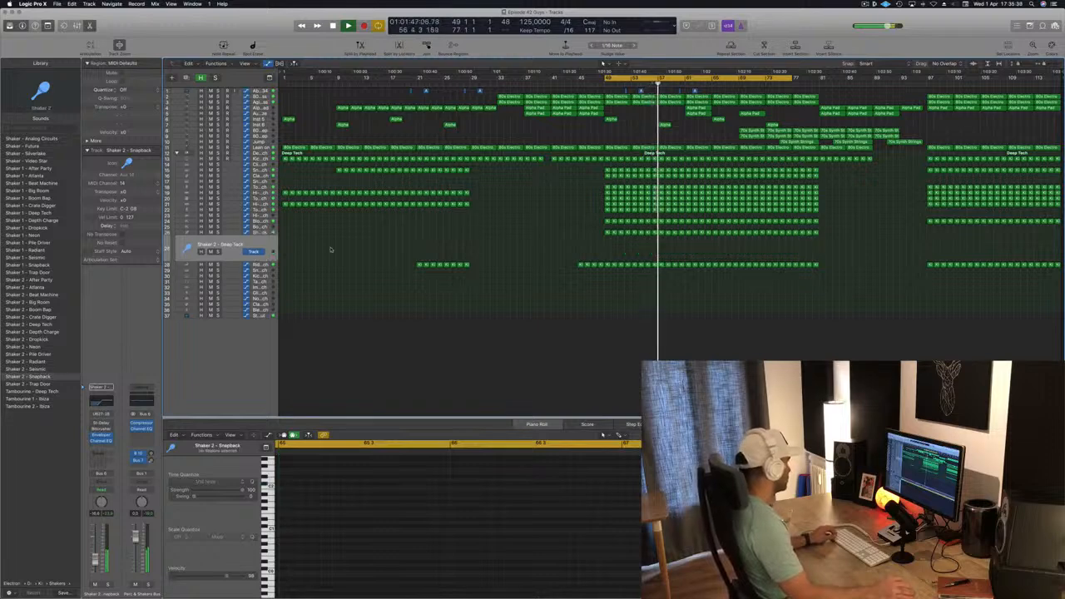
pyautogui.moveTo(605, 233); pyautogui.dragTo(610, 256)
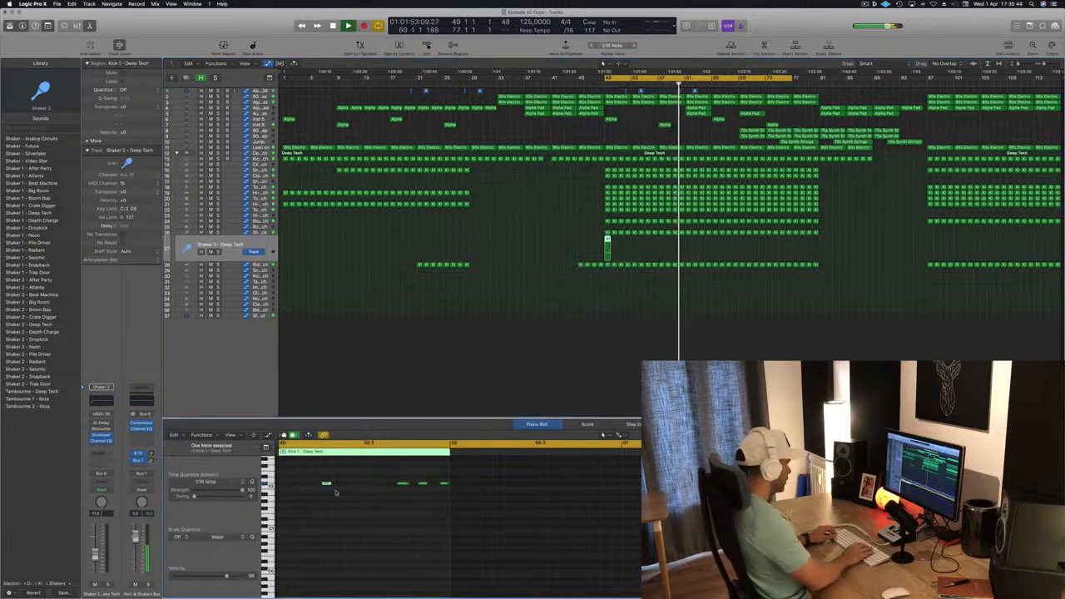
# - Nudge the last three notes of the copied shaker region earlier, auditioning repeatedly to fine-tune their timing
pyautogui.moveTo(381, 476); pyautogui.dragTo(467, 513)
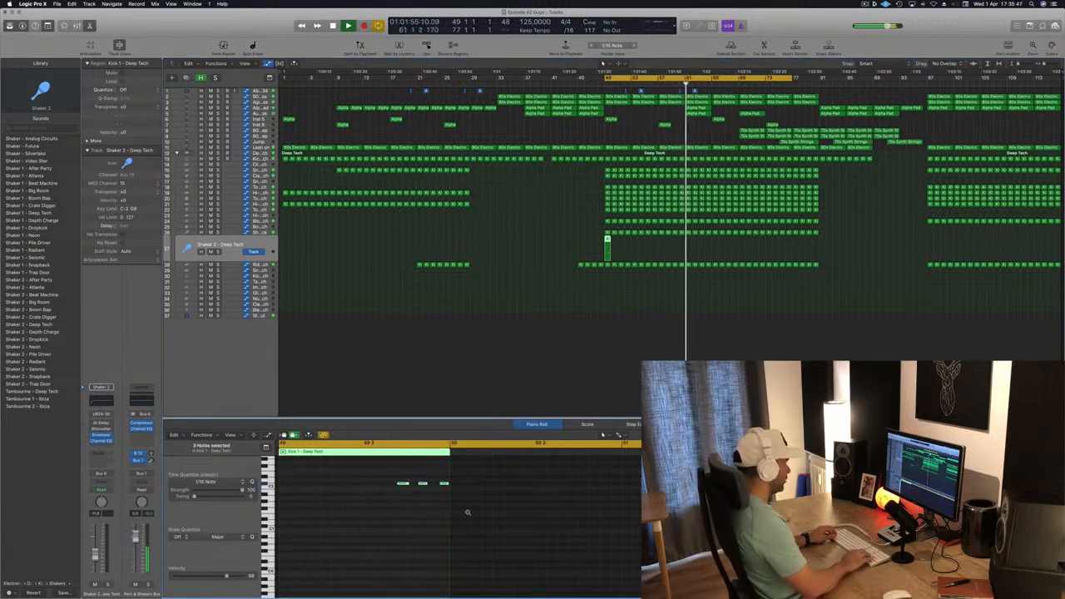
pyautogui.hotkey('alt', 'Left')
pyautogui.hotkey('alt', 'Left')
pyautogui.hotkey('alt', 'Left')
pyautogui.hotkey('alt', 'Left')
pyautogui.hotkey('alt', 'Left')
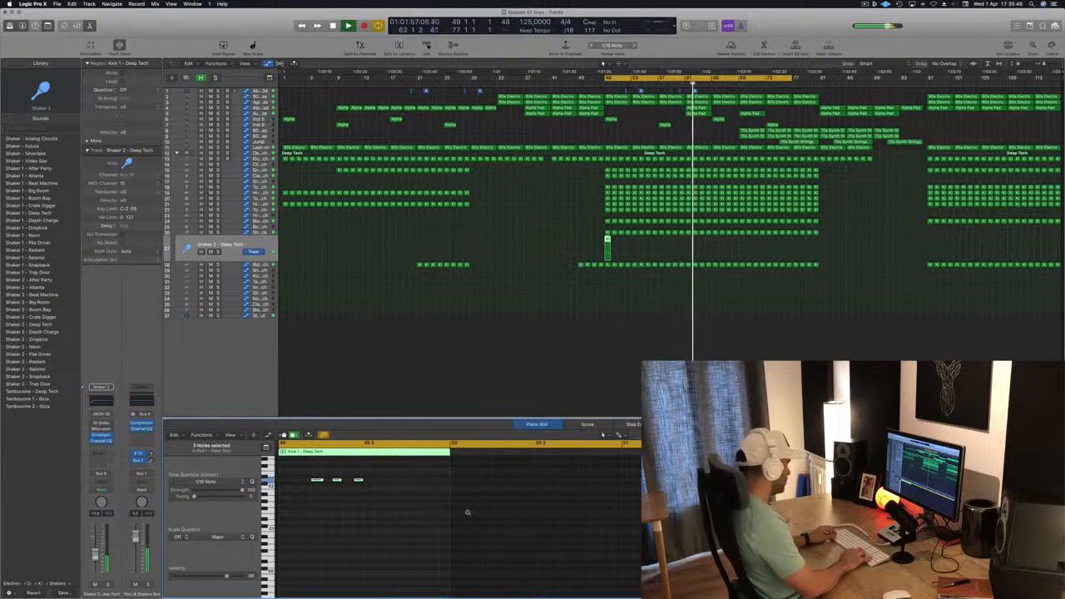
pyautogui.press('space')
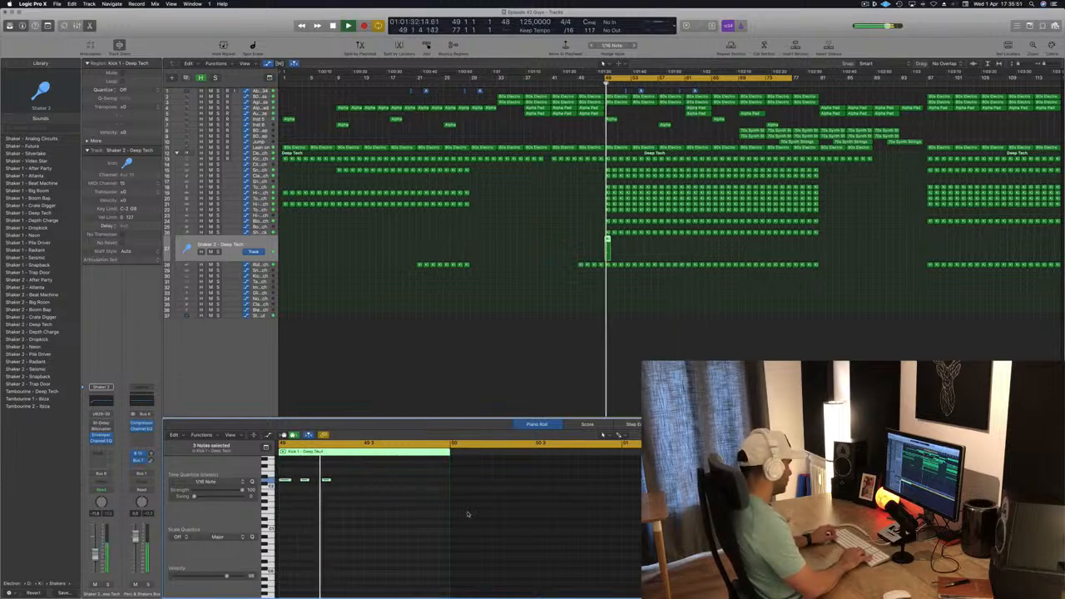
pyautogui.hotkey('alt', 'Right')
pyautogui.hotkey('alt', 'Right')
pyautogui.hotkey('alt', 'Right')
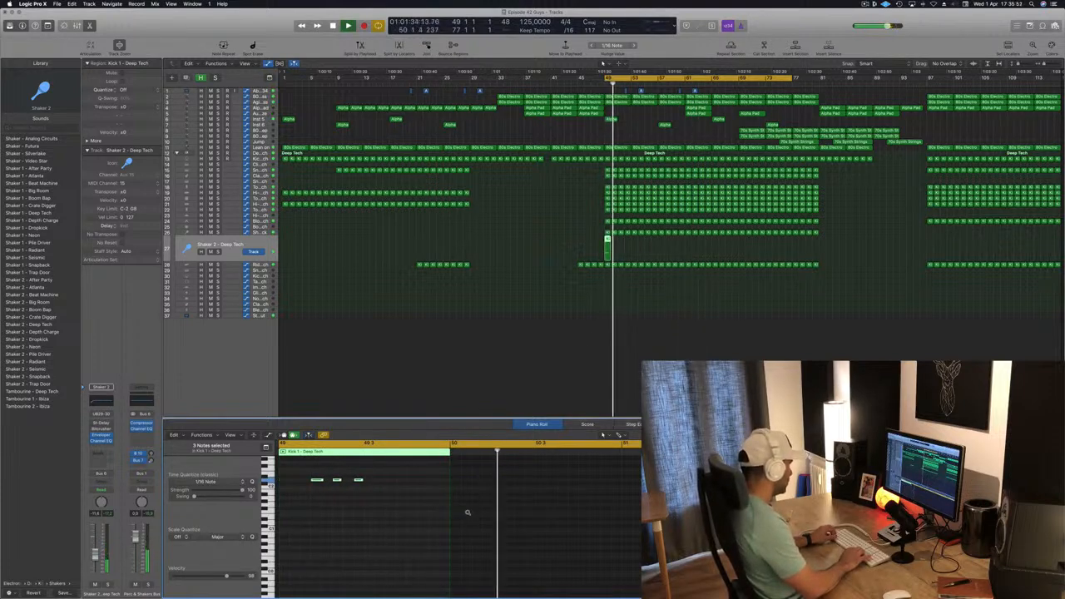
pyautogui.press('space')
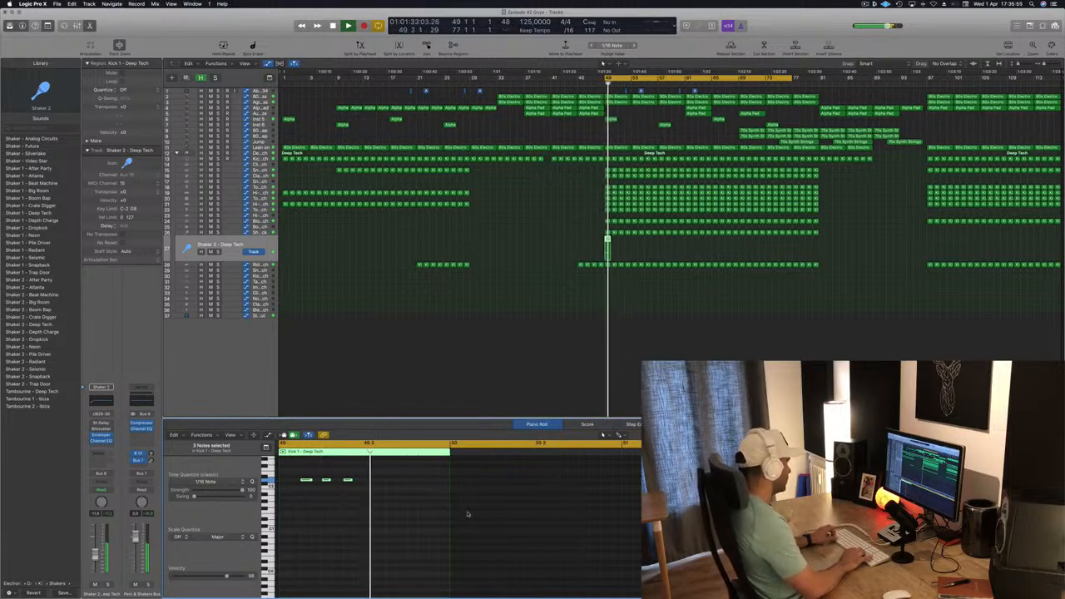
pyautogui.hotkey('alt', 'Right')
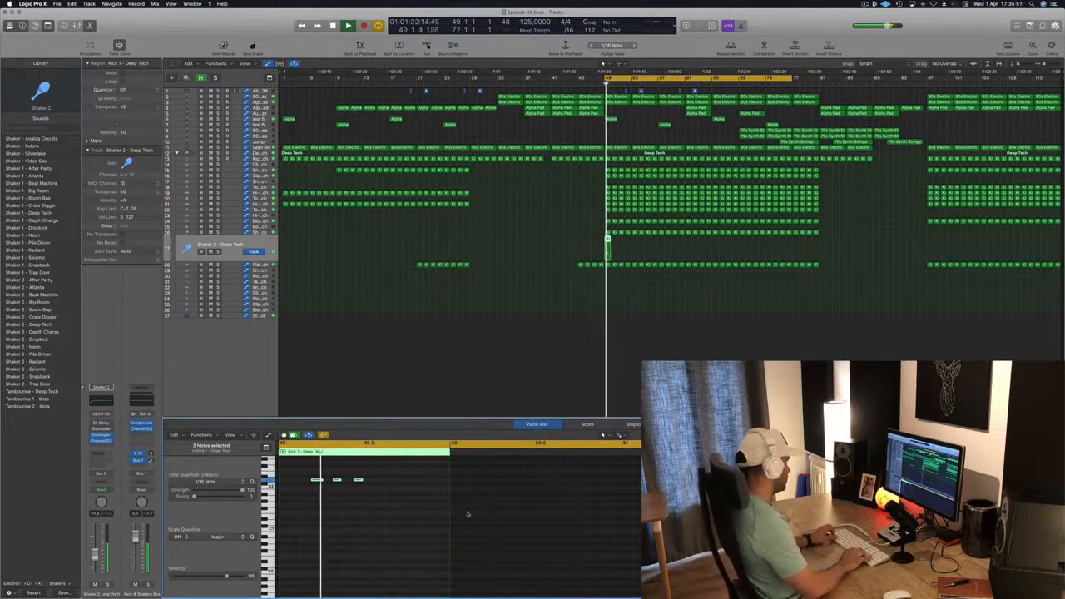
pyautogui.hotkey('alt', 'Right')
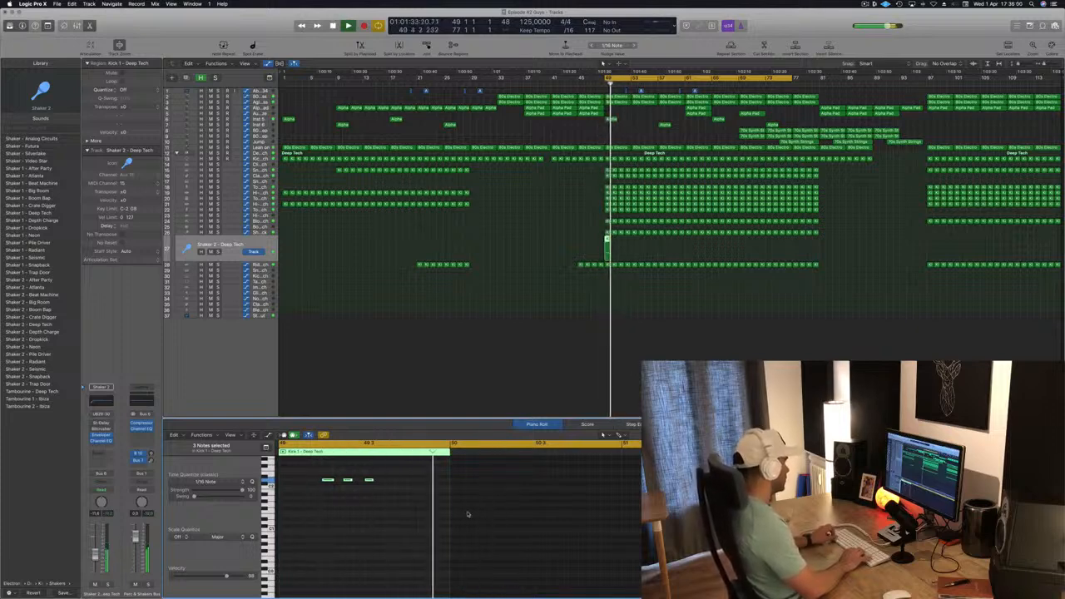
pyautogui.hotkey('alt', 'Right')
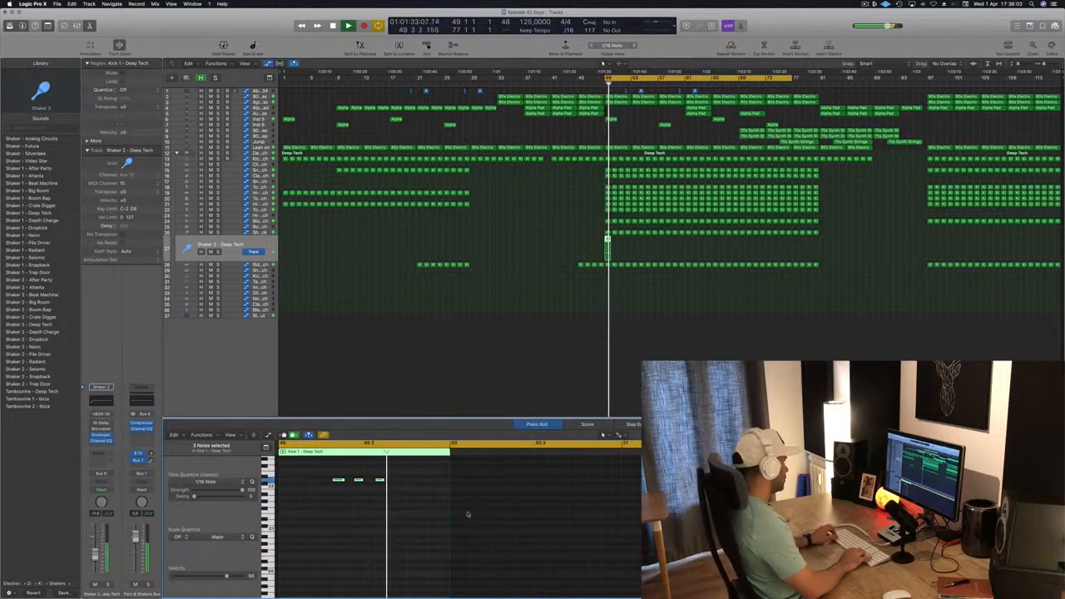
pyautogui.hotkey('alt', 'Left')
pyautogui.press('space')
pyautogui.press('space')
pyautogui.press('space')
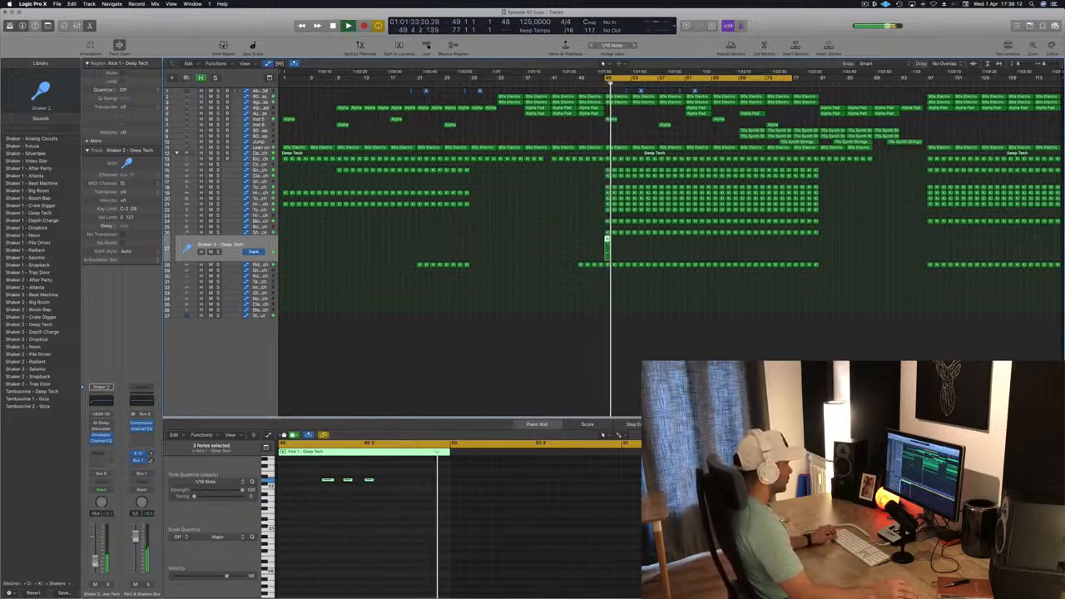
# - Repeat the Shaker 2 - Deep Tech region from bar 49 through about bar 81
pyautogui.moveTo(608, 240); pyautogui.dragTo(762, 237)
pyautogui.moveTo(559, 253); pyautogui.dragTo(752, 246)
pyautogui.click(232, 250)
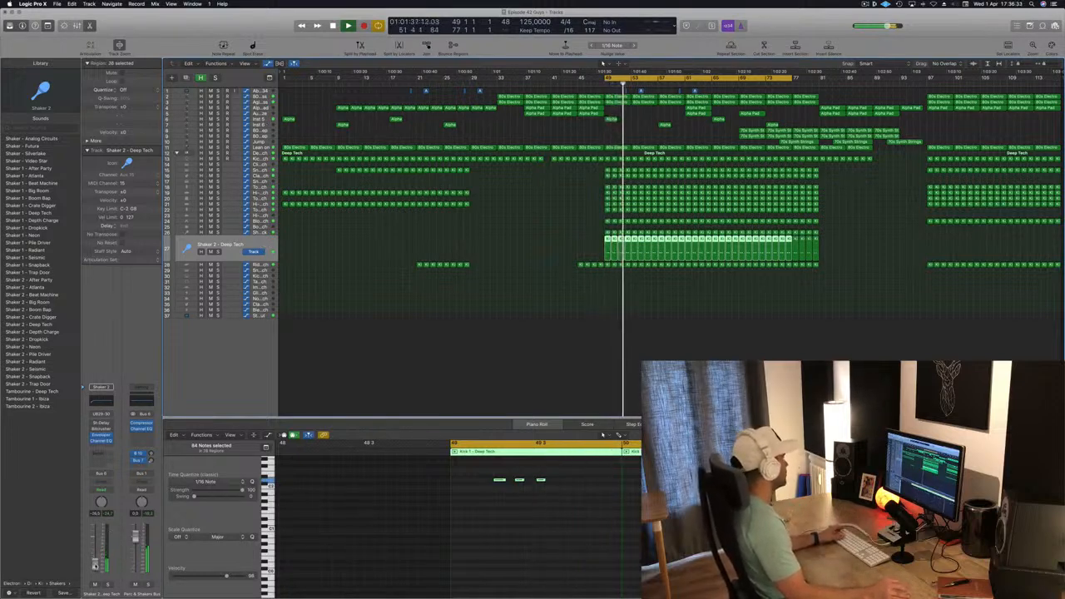
# - Play back the drop to listen to both shaker tracks together, then save the project
pyautogui.click(262, 233)
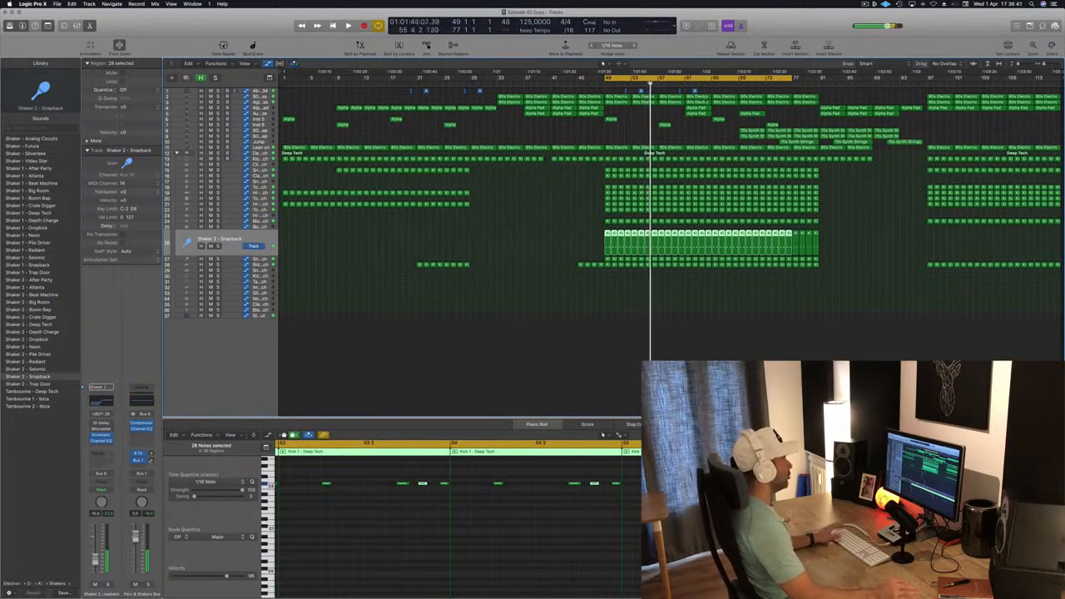
pyautogui.press('space')
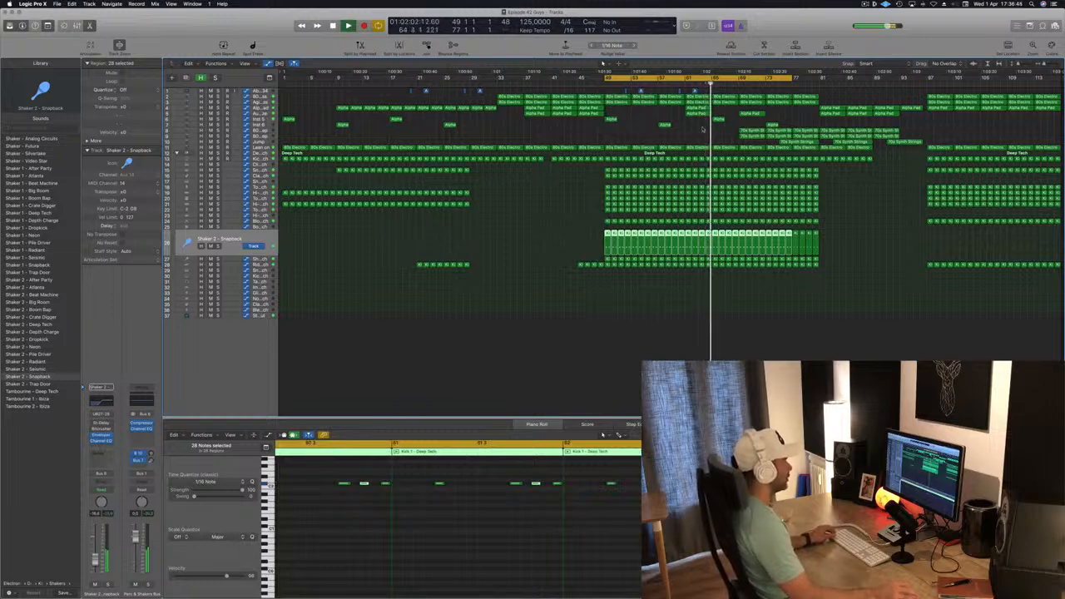
pyautogui.hscroll(1, 647, 124)
pyautogui.scroll(3, 740, 132)
pyautogui.scroll(-3, 740, 132)
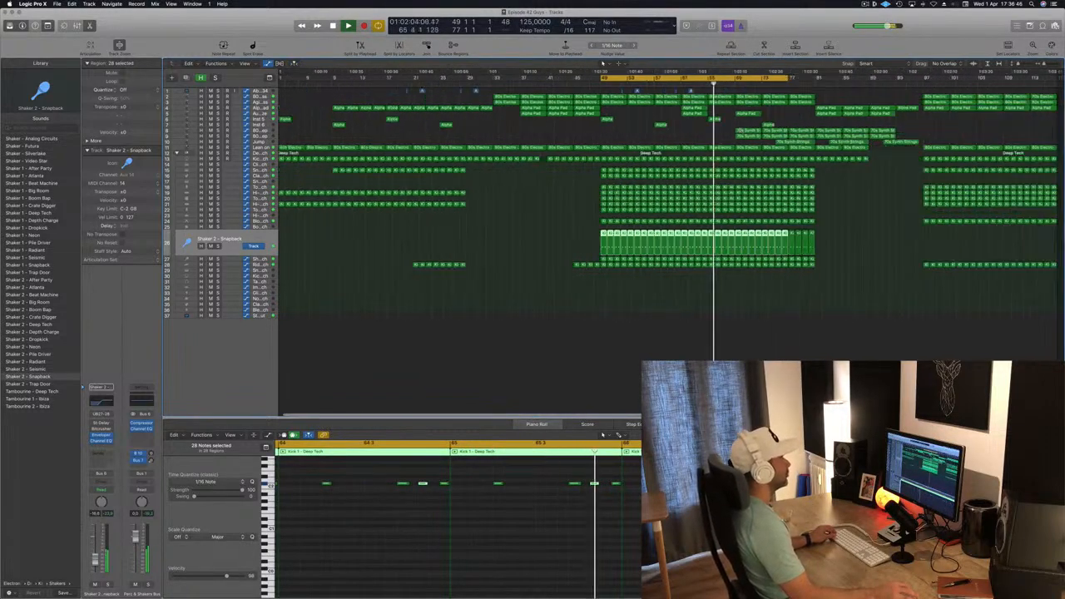
pyautogui.click(680, 135)
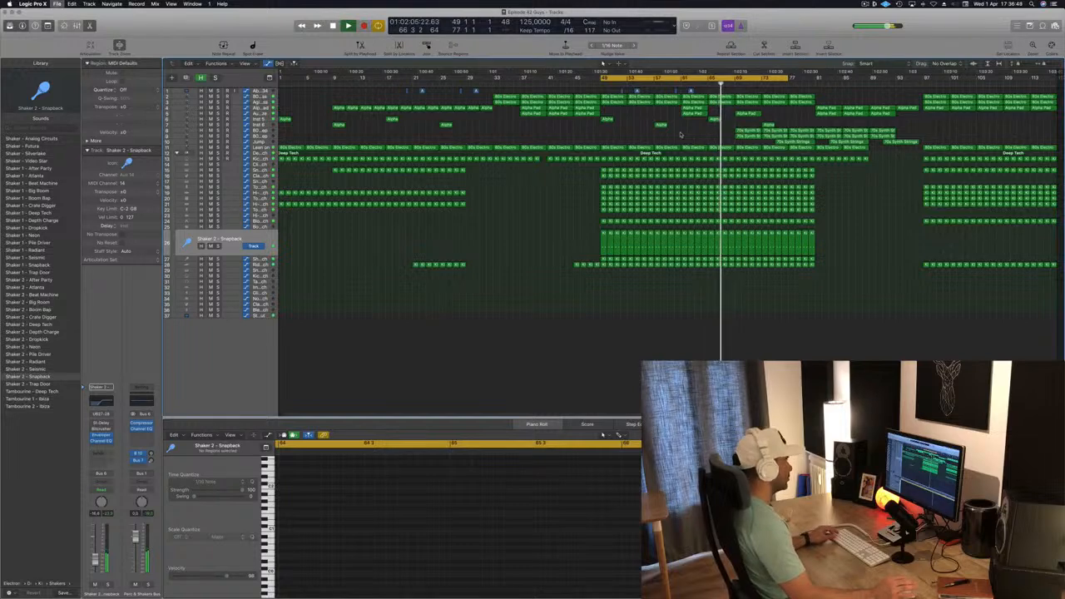
pyautogui.scroll(-3, 755, 136)
pyautogui.scroll(3, 751, 129)
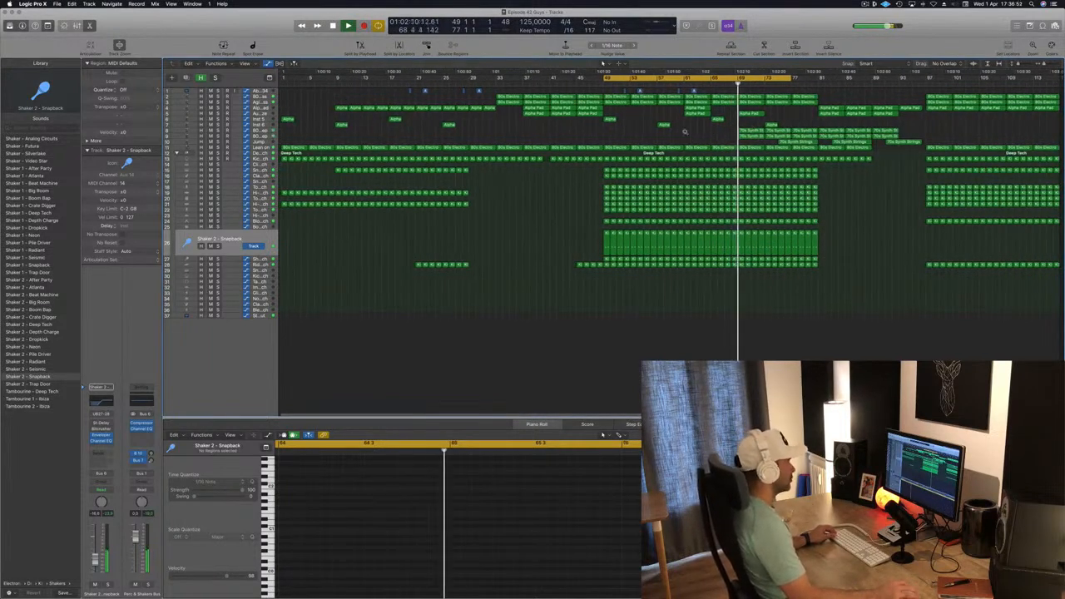
pyautogui.scroll(2, 687, 133)
pyautogui.scroll(-2, 685, 131)
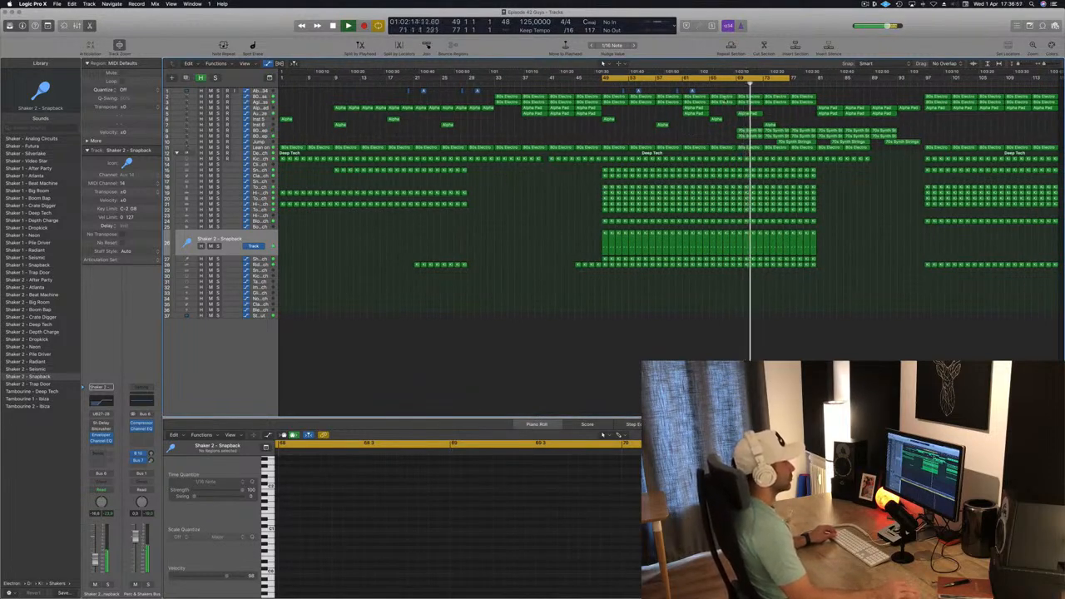
pyautogui.press('super+s')
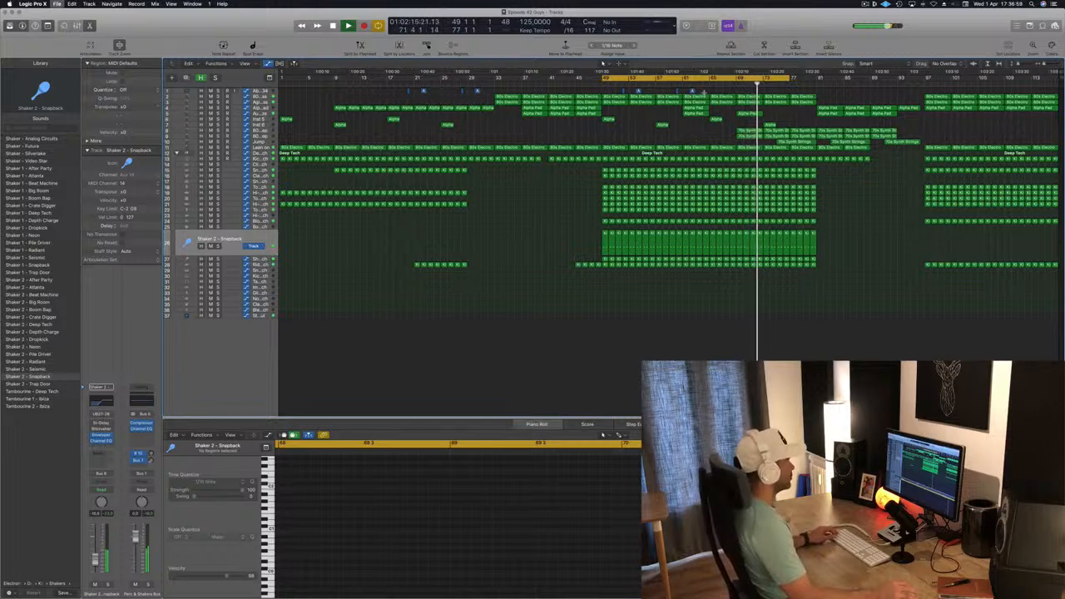
# - Open the Multipressor plugin on the Deep Tech drum machine track and move its window beside the arrangement
pyautogui.click(604, 67)
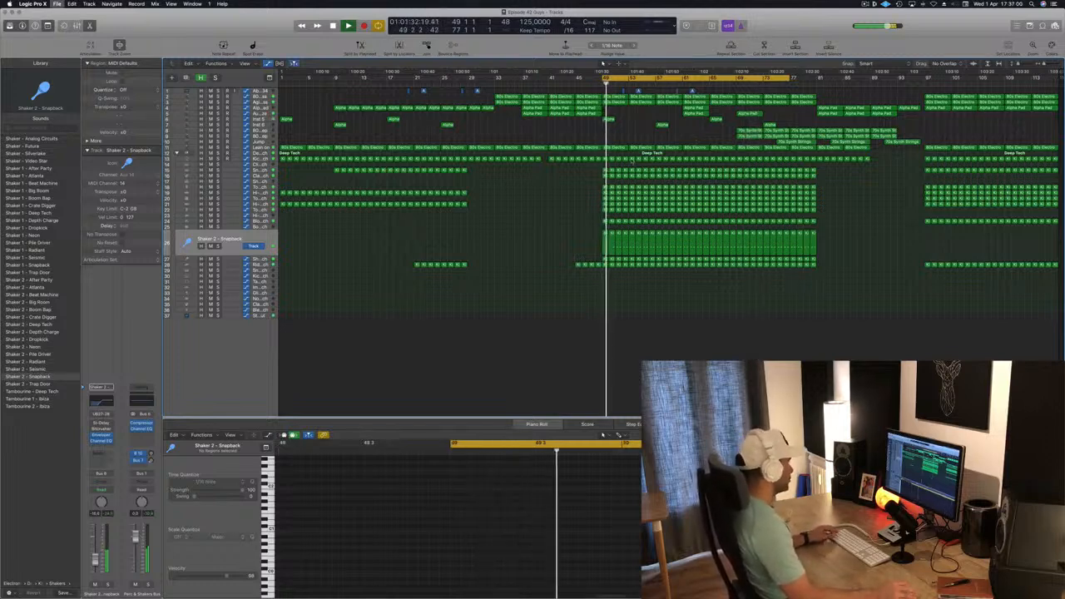
pyautogui.click(605, 204)
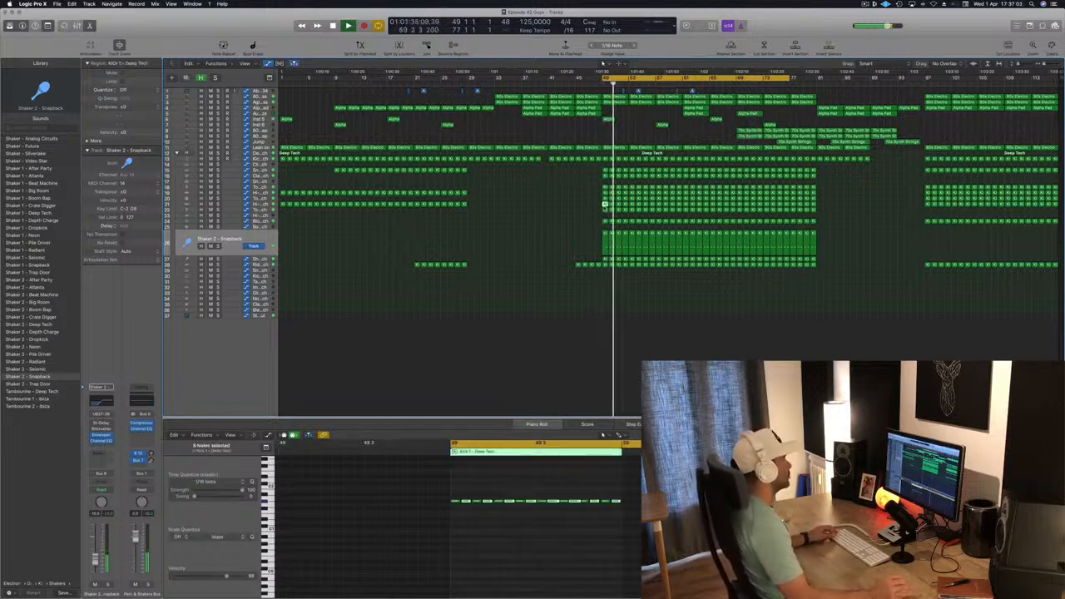
pyautogui.click(585, 208)
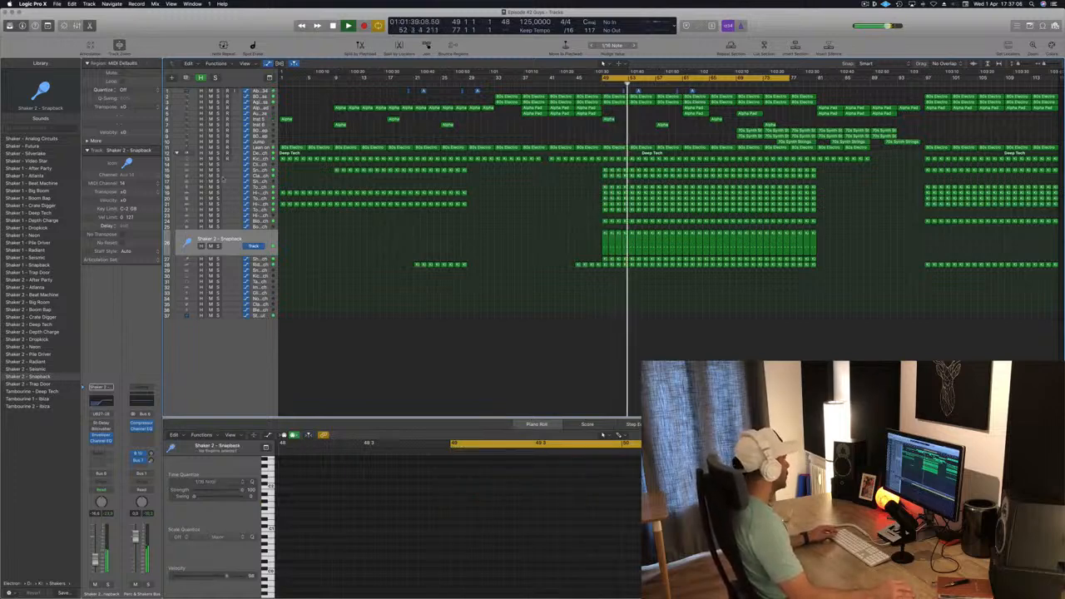
pyautogui.moveTo(200, 243); pyautogui.dragTo(200, 242)
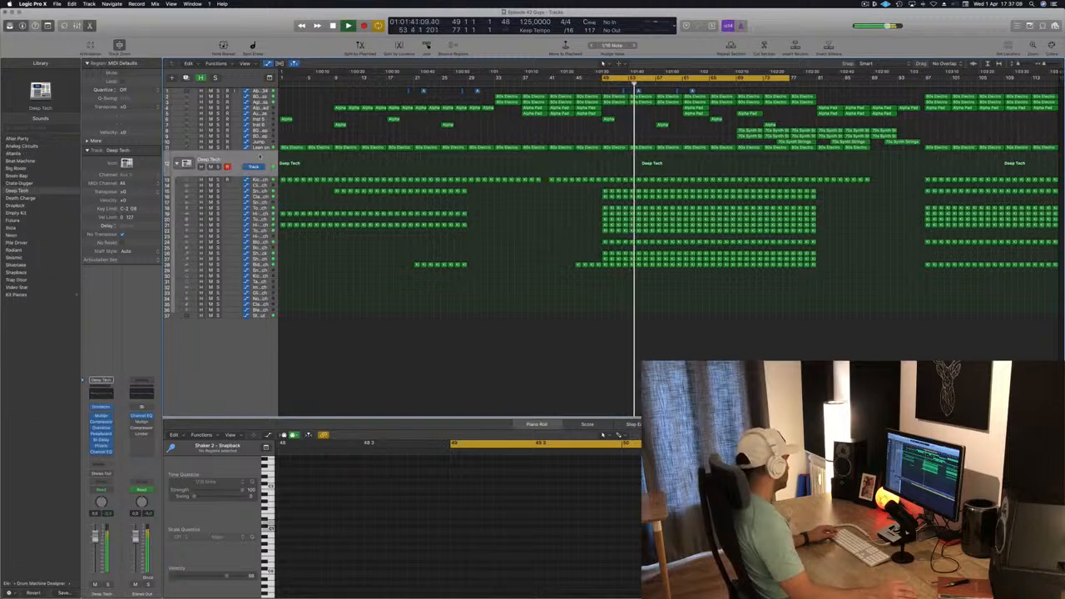
pyautogui.click(101, 416)
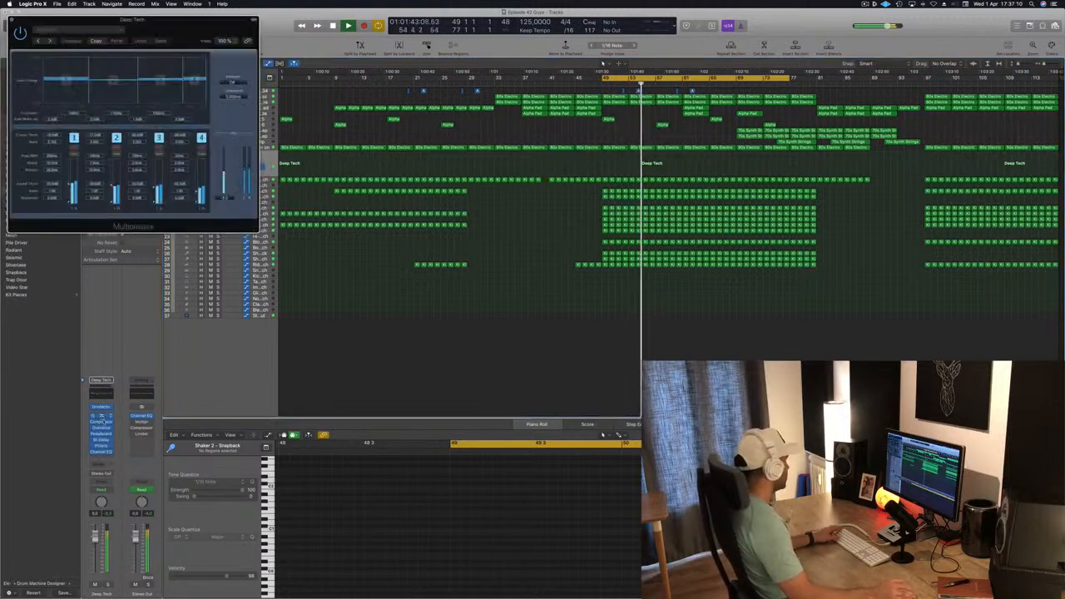
pyautogui.moveTo(205, 28); pyautogui.dragTo(769, 173)
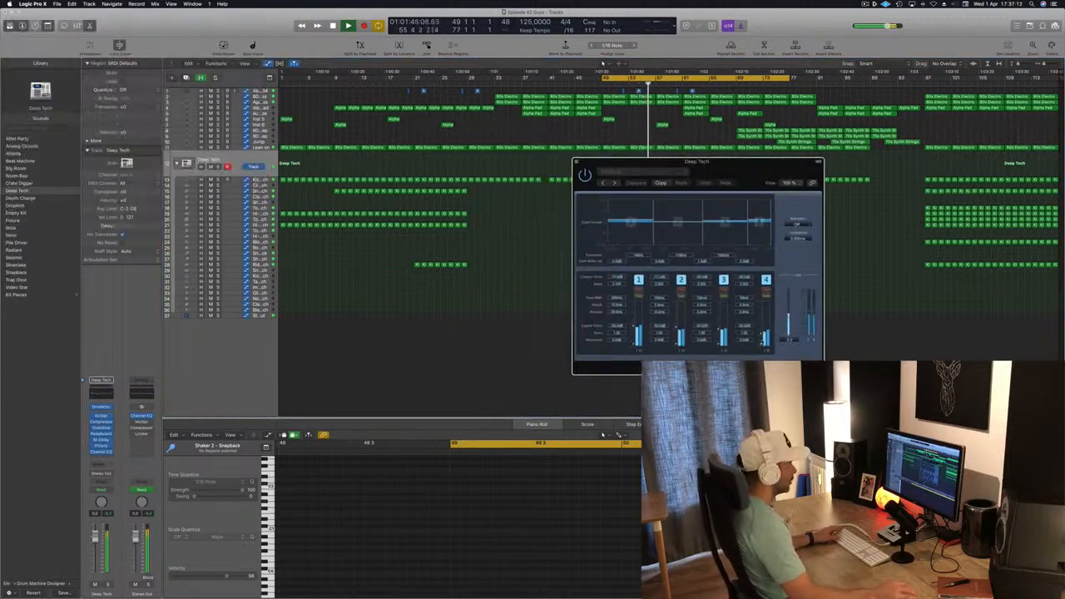
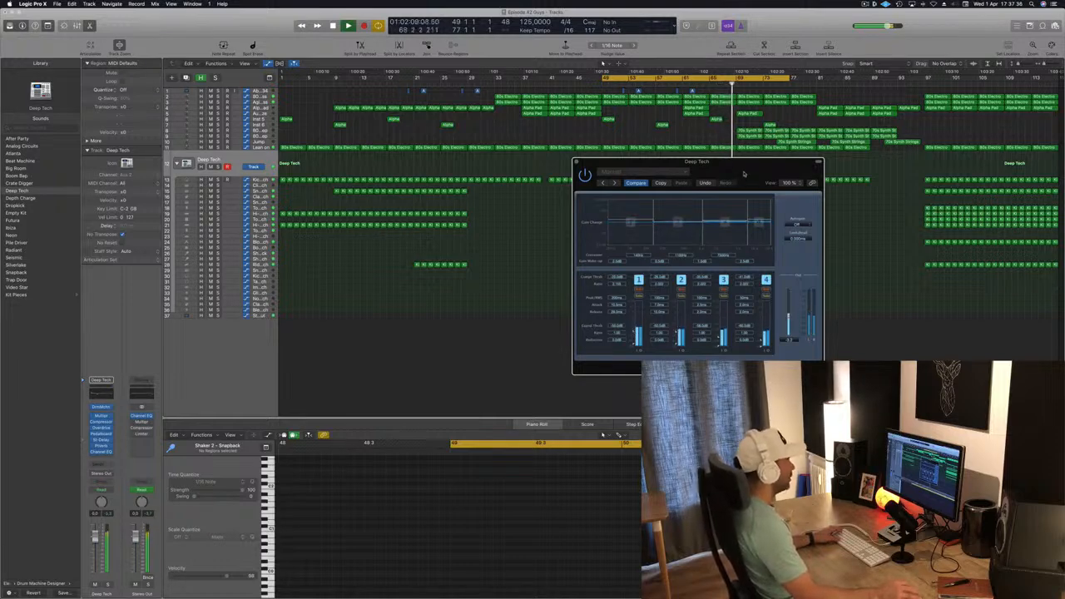
# - Close the Multipressor plugin window on the Deep Tech drum track
pyautogui.moveTo(743, 175); pyautogui.dragTo(698, 188)
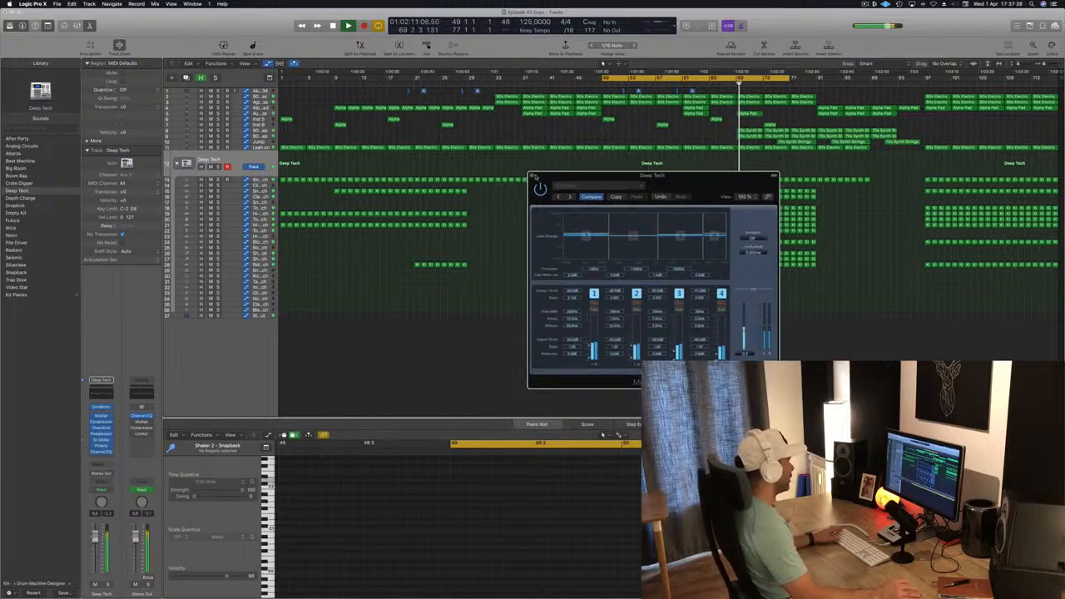
pyautogui.click(533, 177)
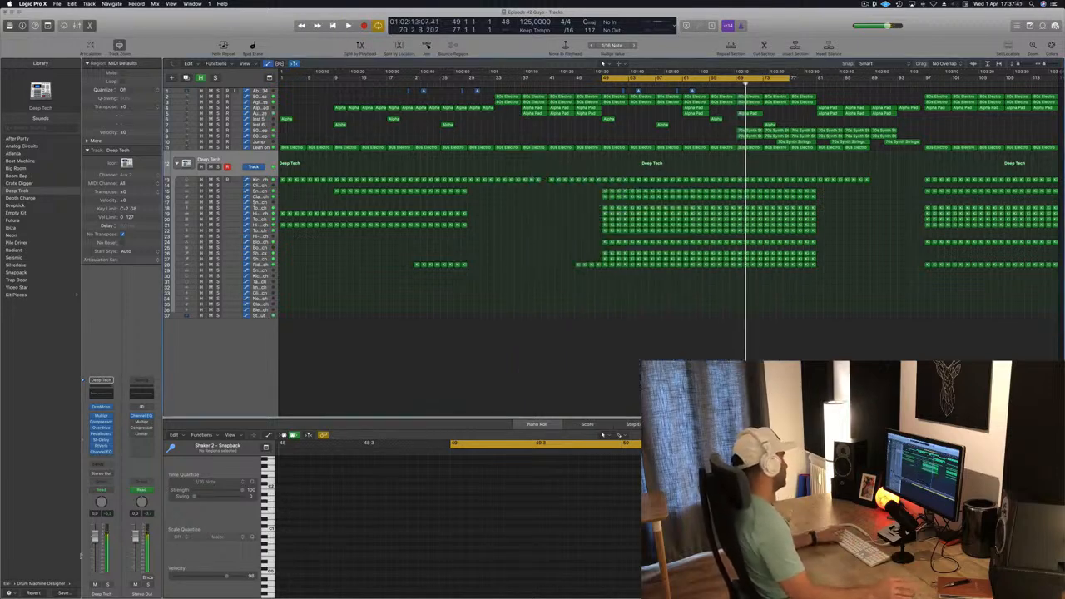
# - Solo the Deep Tech drum channel and play the song back from the start several times
pyautogui.press('space')
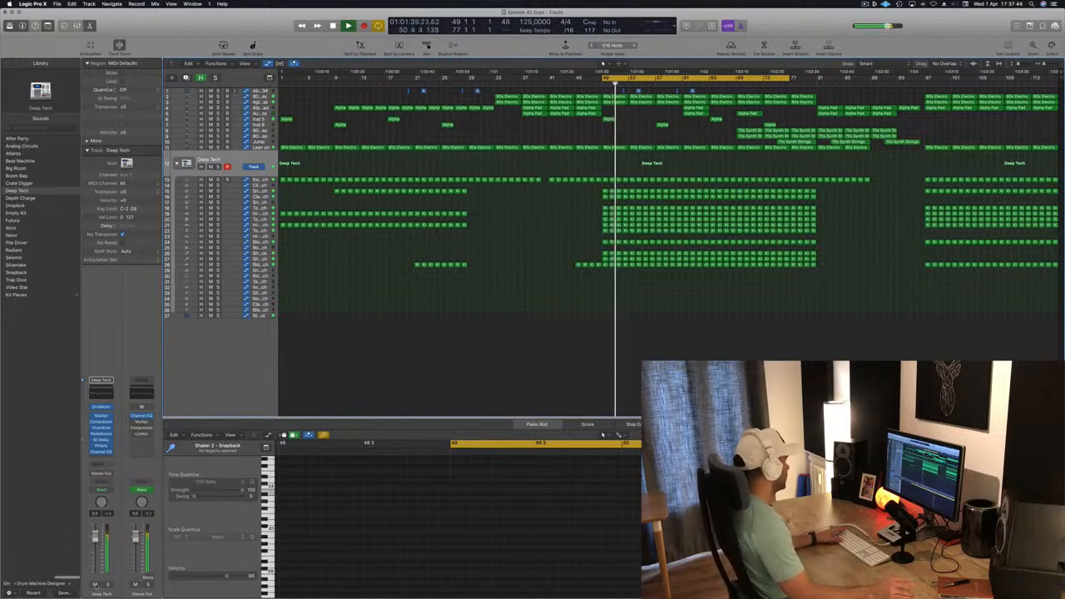
pyautogui.click(106, 586)
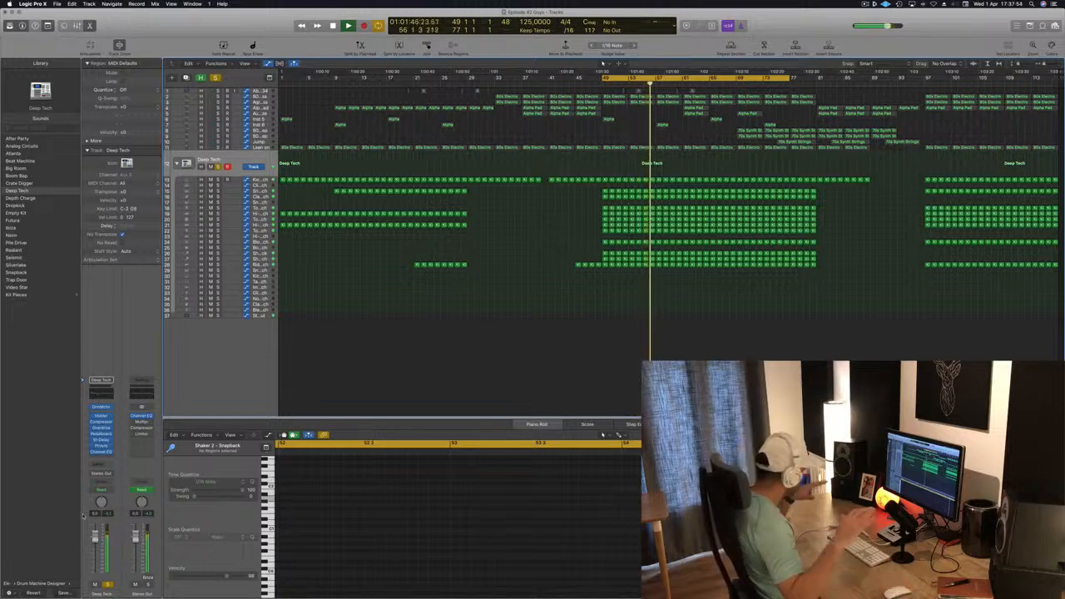
pyautogui.press('Return')
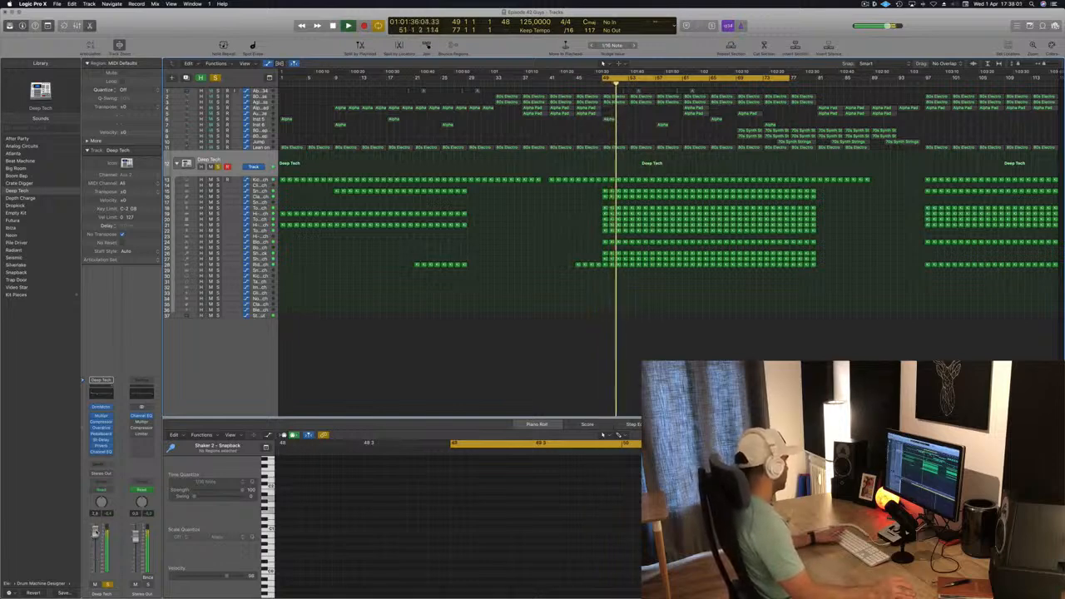
pyautogui.press('Return')
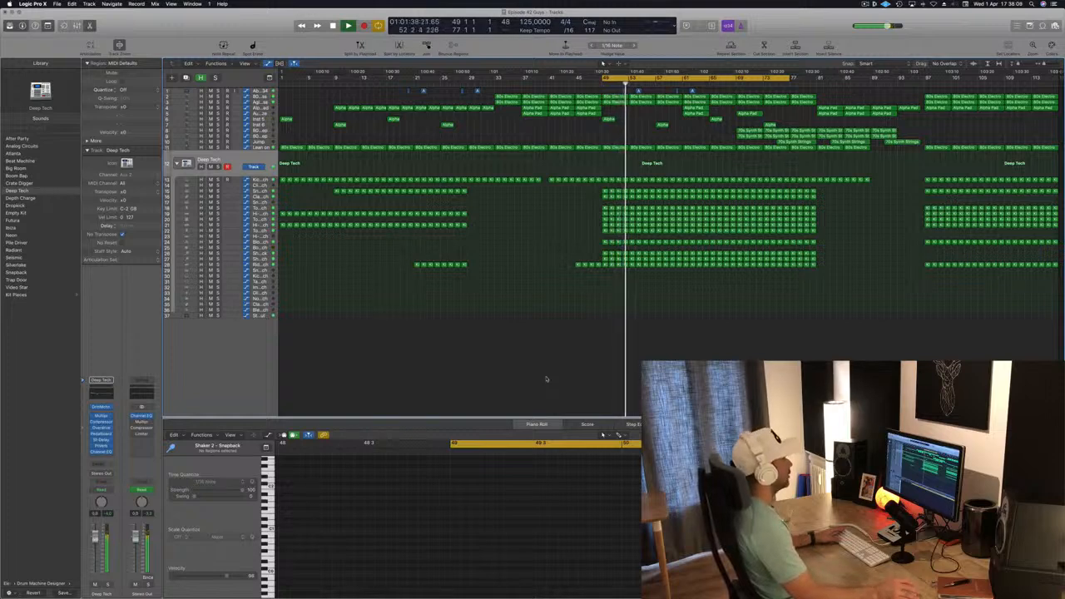
pyautogui.press('Return')
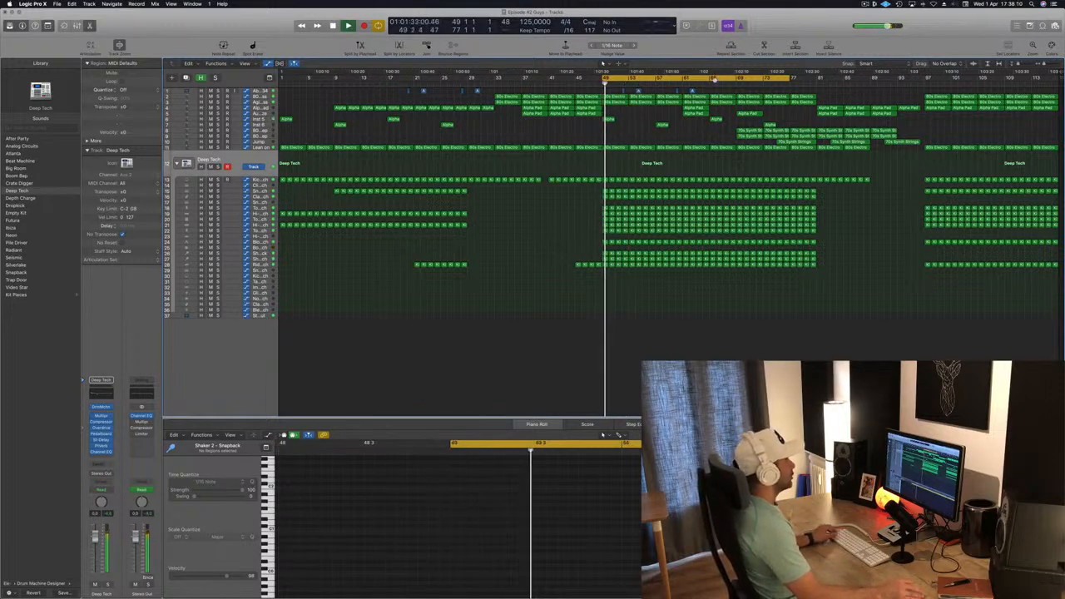
# - Move the cycle area to span bars 69 to 97 and start playback
pyautogui.moveTo(707, 80); pyautogui.dragTo(845, 78)
pyautogui.press('space')
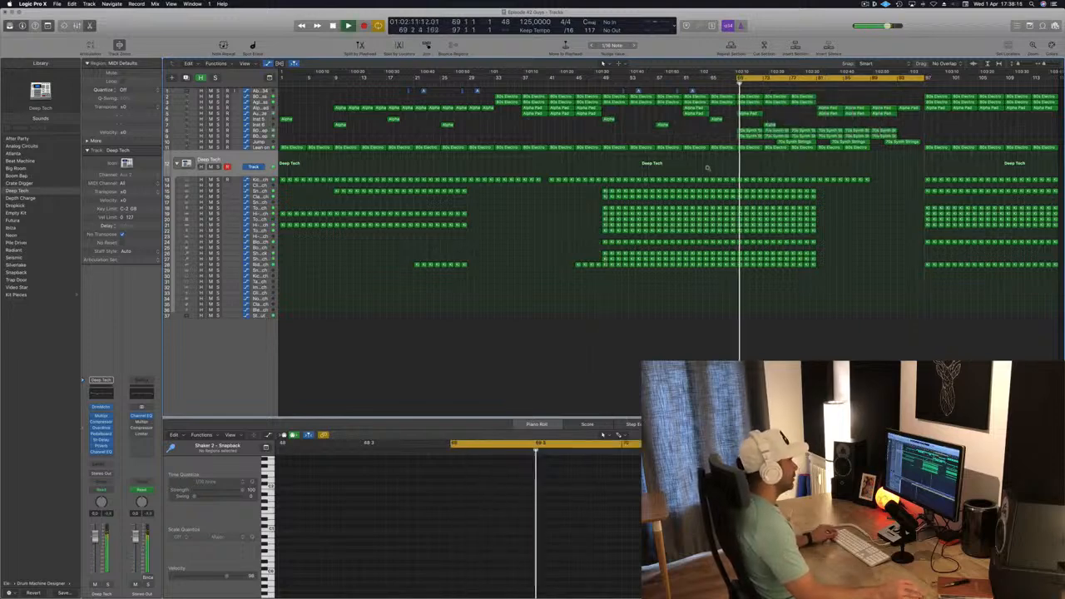
# - Select and delete the regions at the very end of the arrangement, around bar 113
pyautogui.hscroll(1, 679, 160)
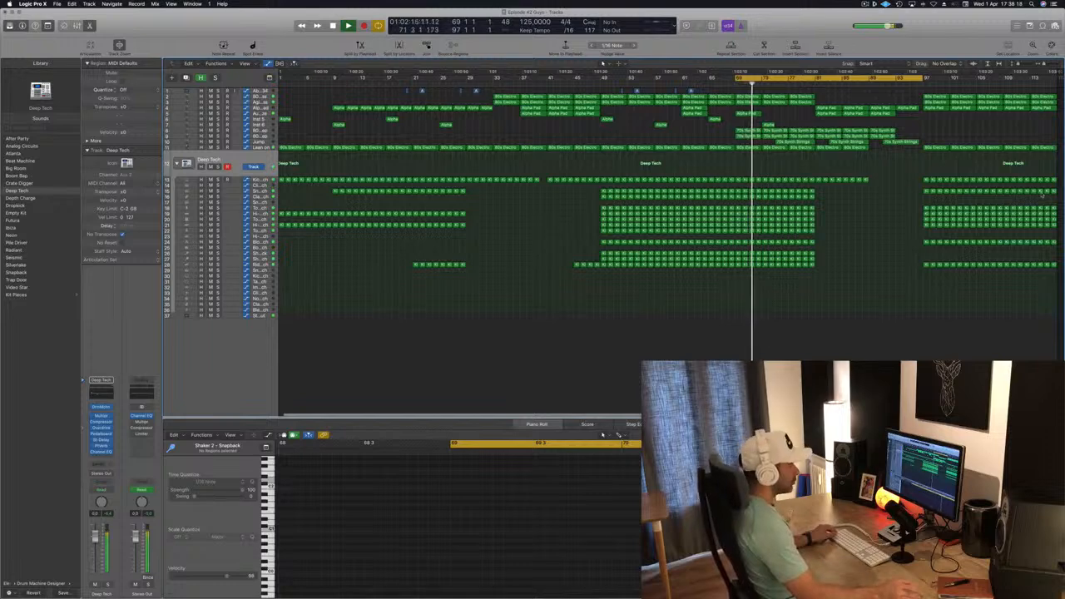
pyautogui.moveTo(1037, 270); pyautogui.dragTo(1055, 93)
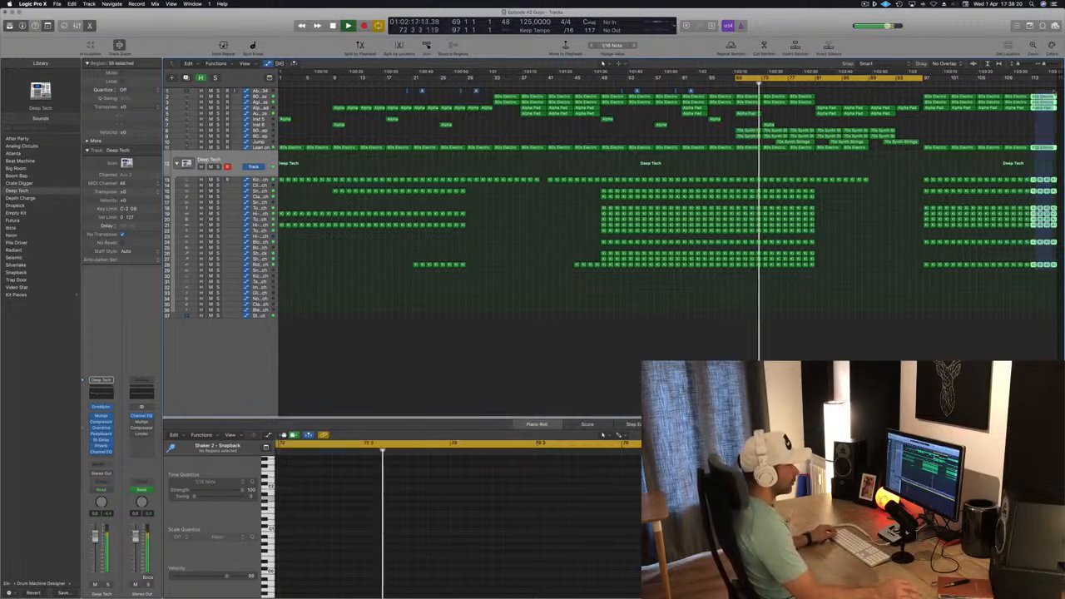
pyautogui.press('Delete')
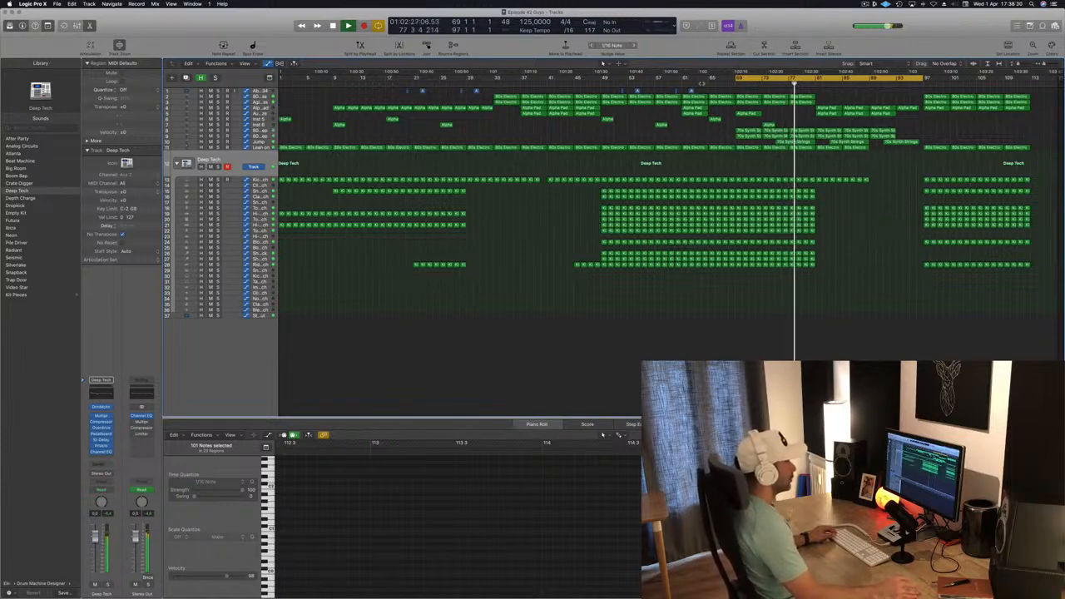
# - Select the 70s Synth Strings regions in the drop and move them about four bars earlier
pyautogui.click(701, 82)
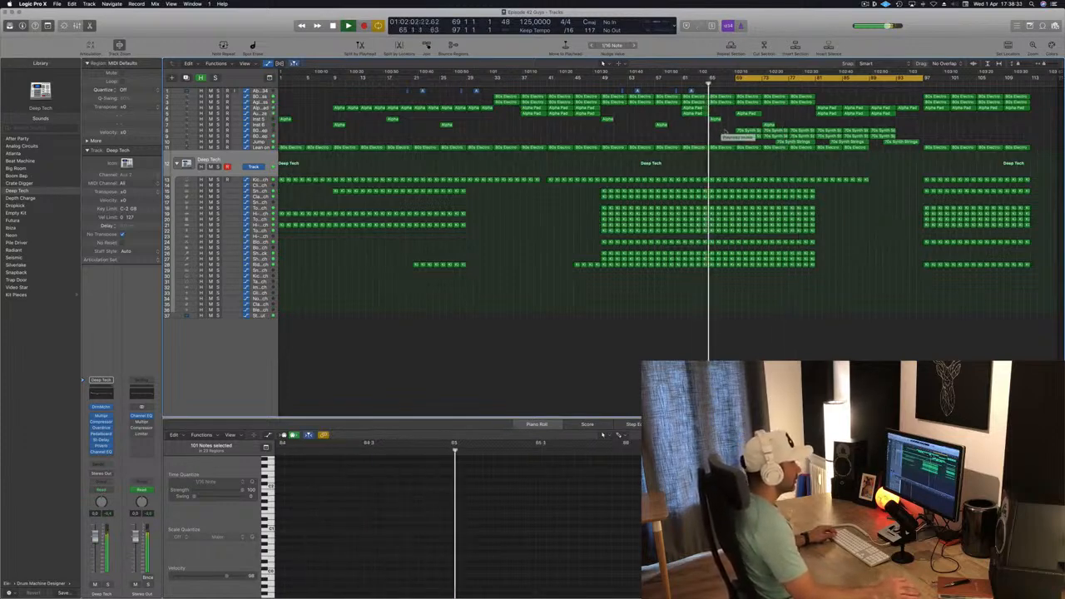
pyautogui.moveTo(721, 132); pyautogui.dragTo(820, 141)
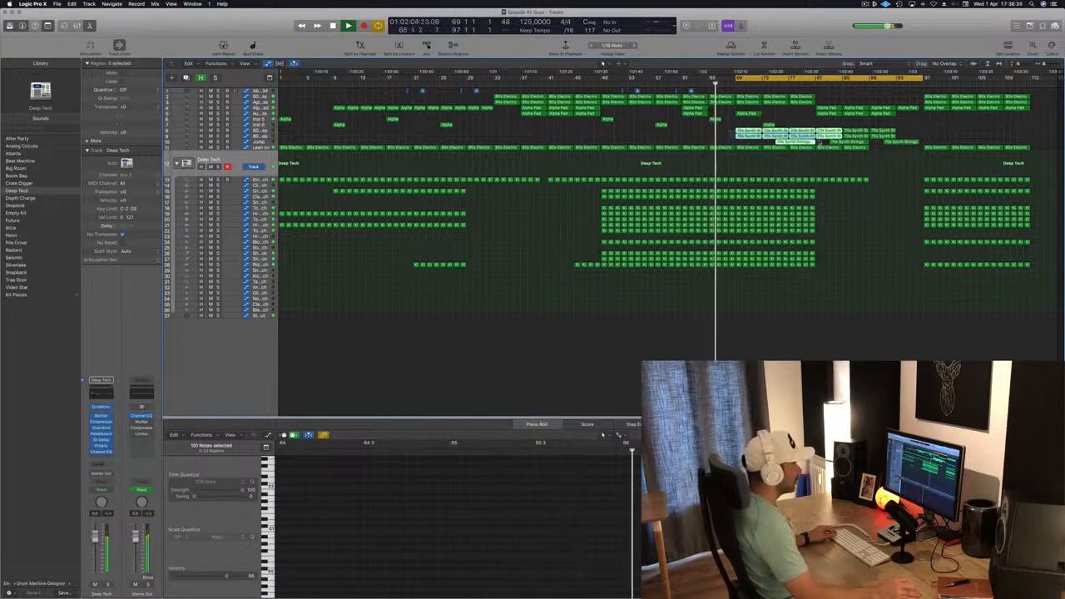
pyautogui.moveTo(733, 131); pyautogui.dragTo(709, 131)
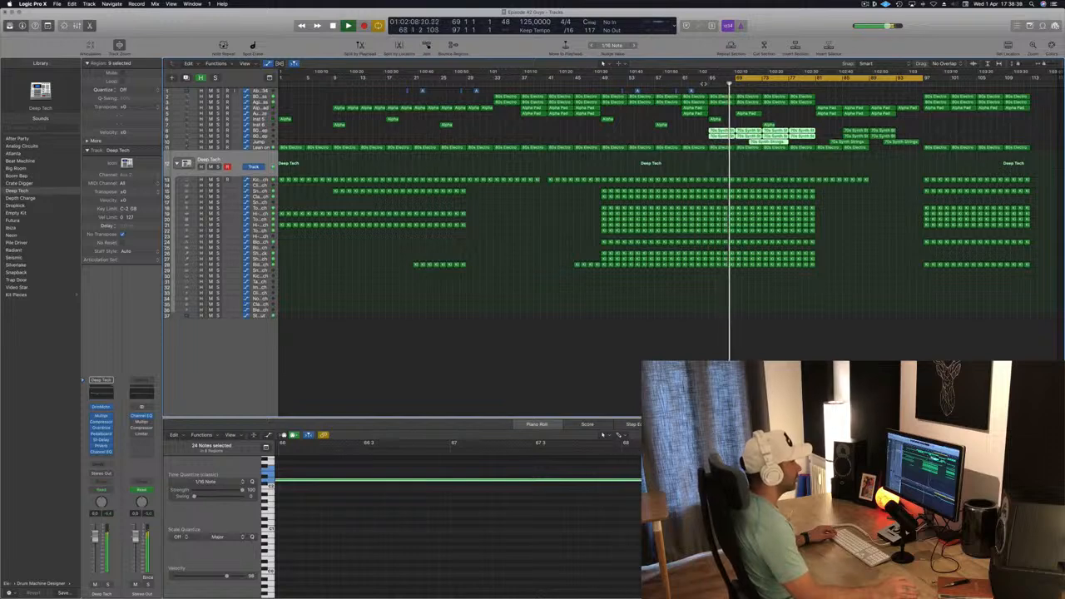
# - Delete the trailing 70s Synth Strings regions around bar 89 and save the project
pyautogui.click(856, 130)
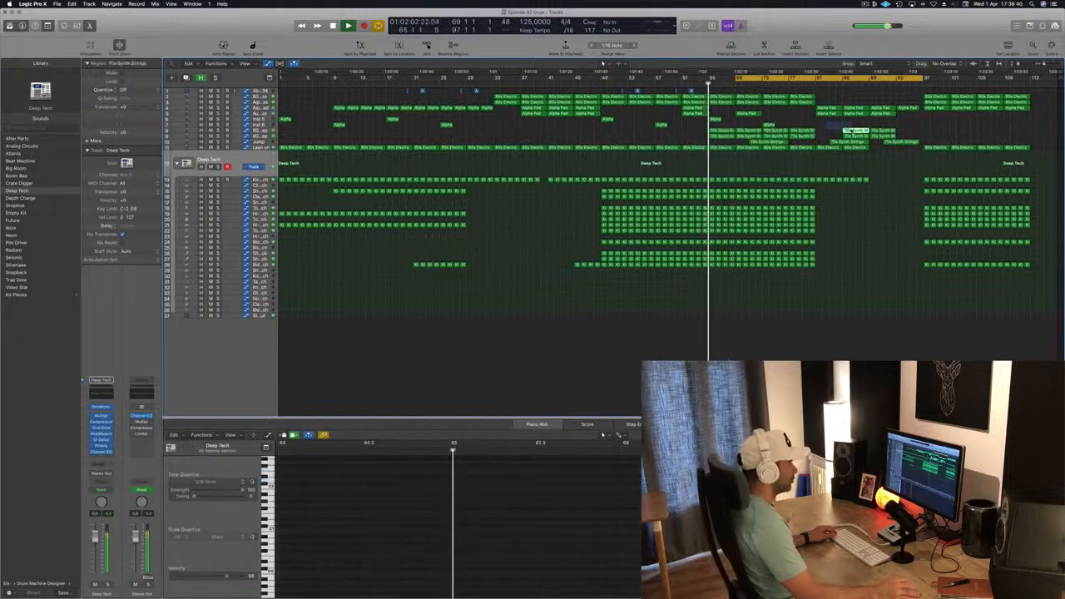
pyautogui.moveTo(851, 131); pyautogui.dragTo(894, 141)
pyautogui.press('Delete')
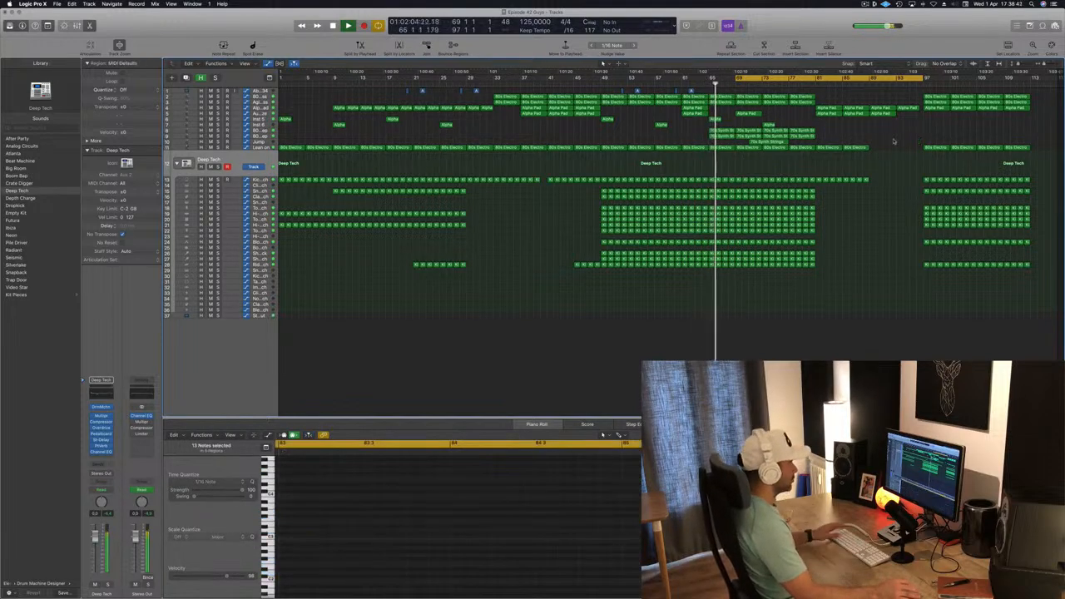
pyautogui.press('super+s')
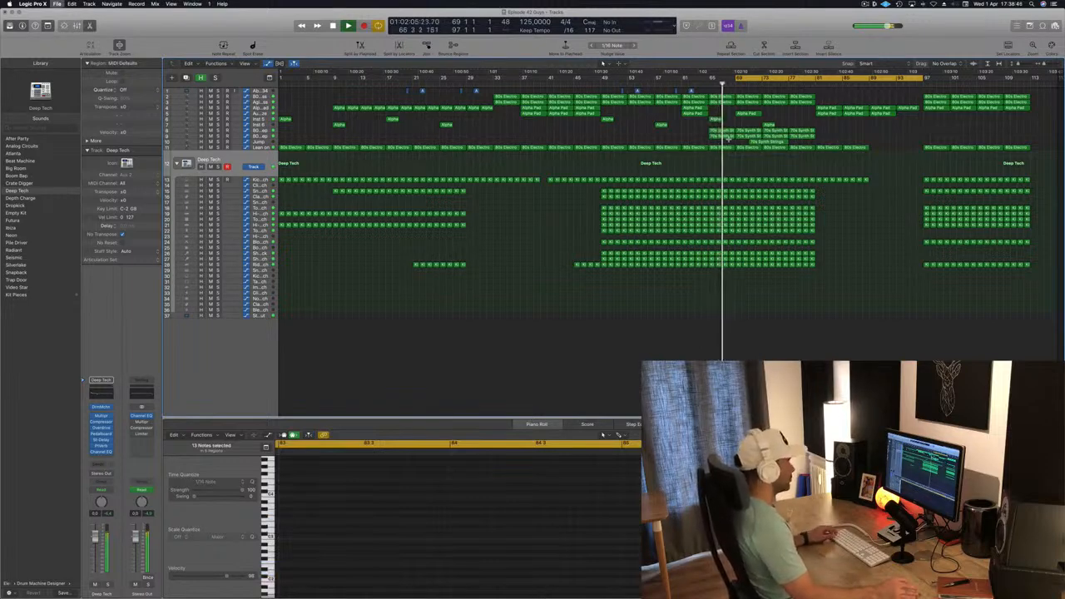
# - Select and delete the block of synth and drum regions between about bars 81 and 91
pyautogui.scroll(1, 722, 138)
pyautogui.scroll(-1, 707, 137)
pyautogui.hscroll(-1, 678, 136)
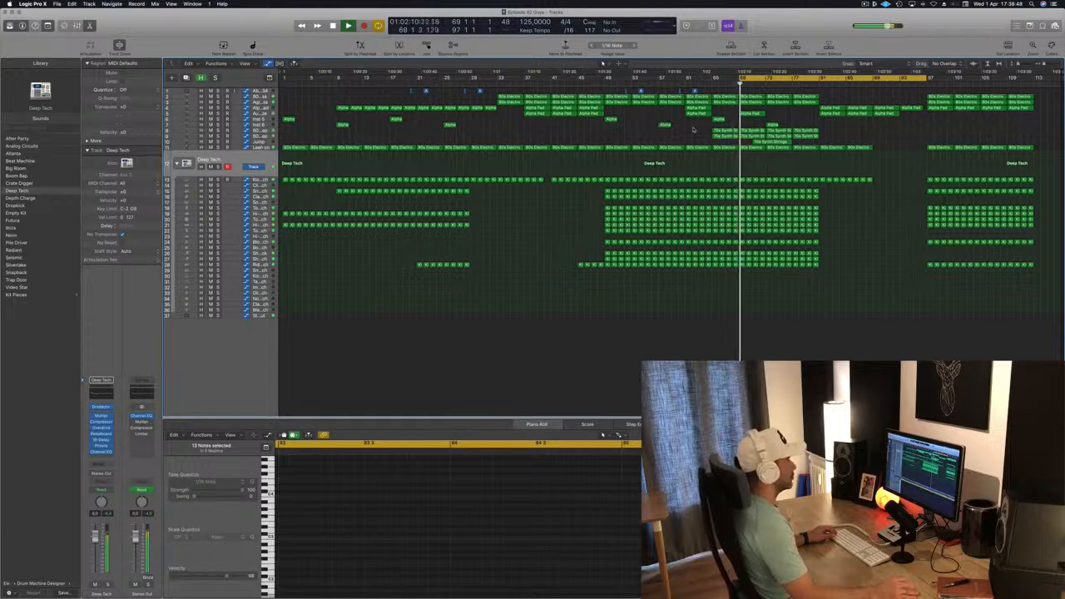
pyautogui.moveTo(890, 148); pyautogui.dragTo(822, 199)
pyautogui.press('Delete')
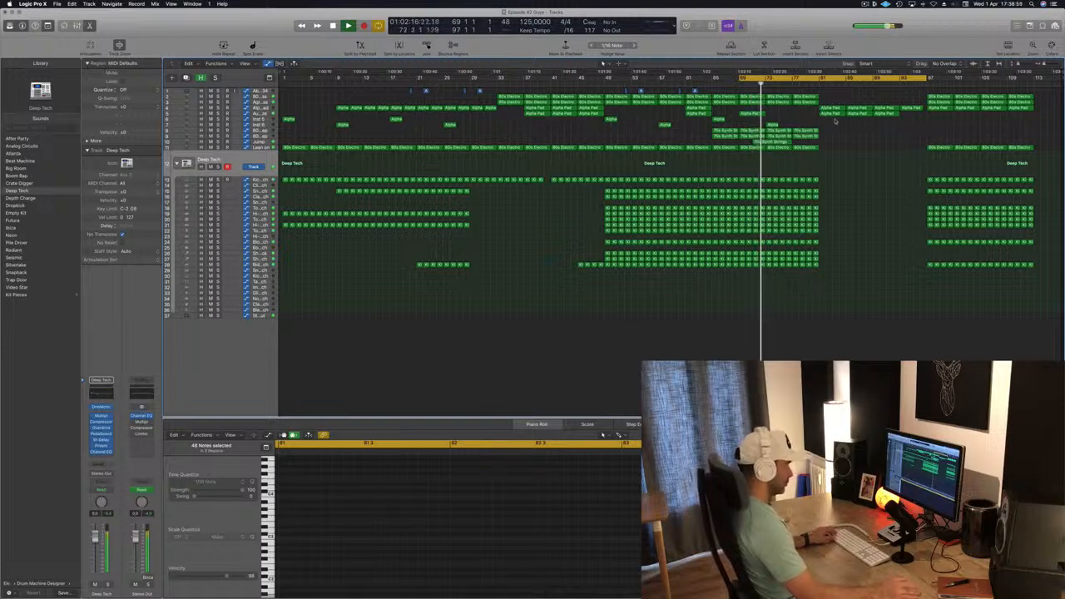
# - Set the locators from bar 81 to 97 and repeat the regions in that range once
pyautogui.click(794, 79)
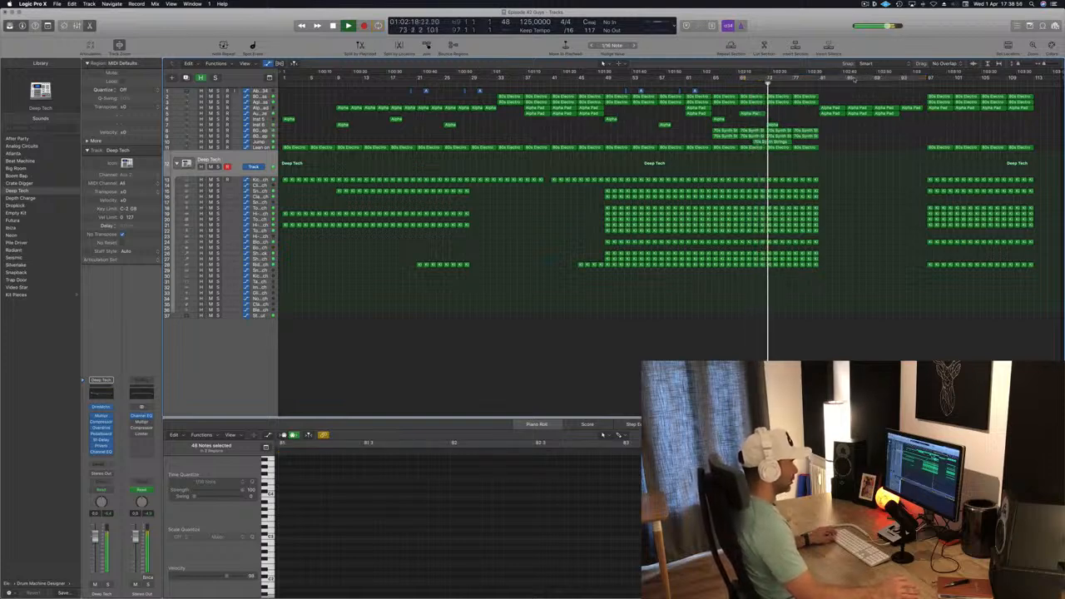
pyautogui.click(822, 77)
pyautogui.moveTo(820, 79); pyautogui.dragTo(927, 88)
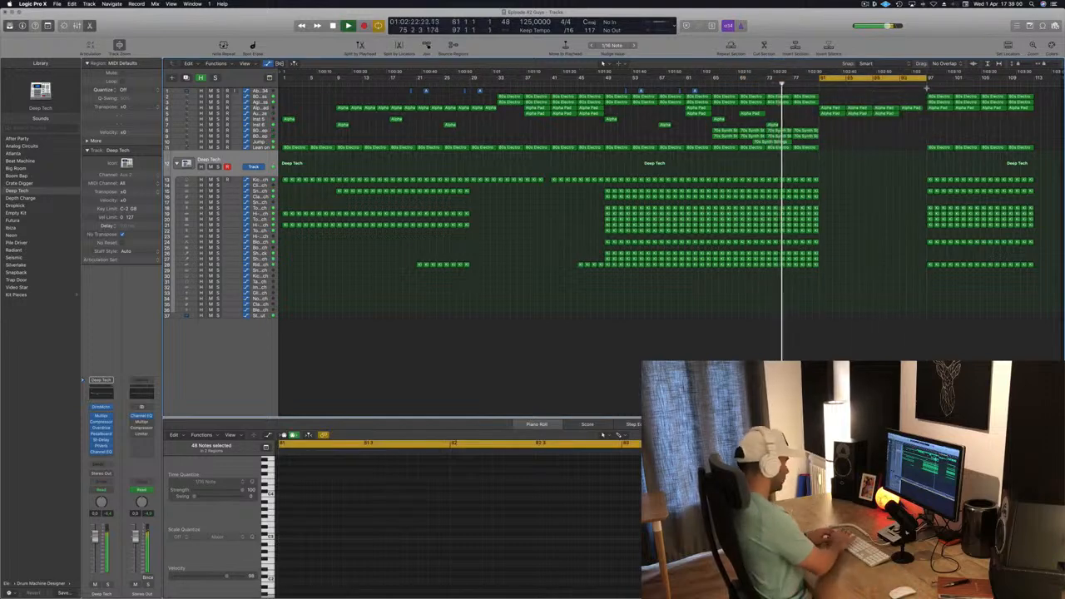
pyautogui.press('super+r')
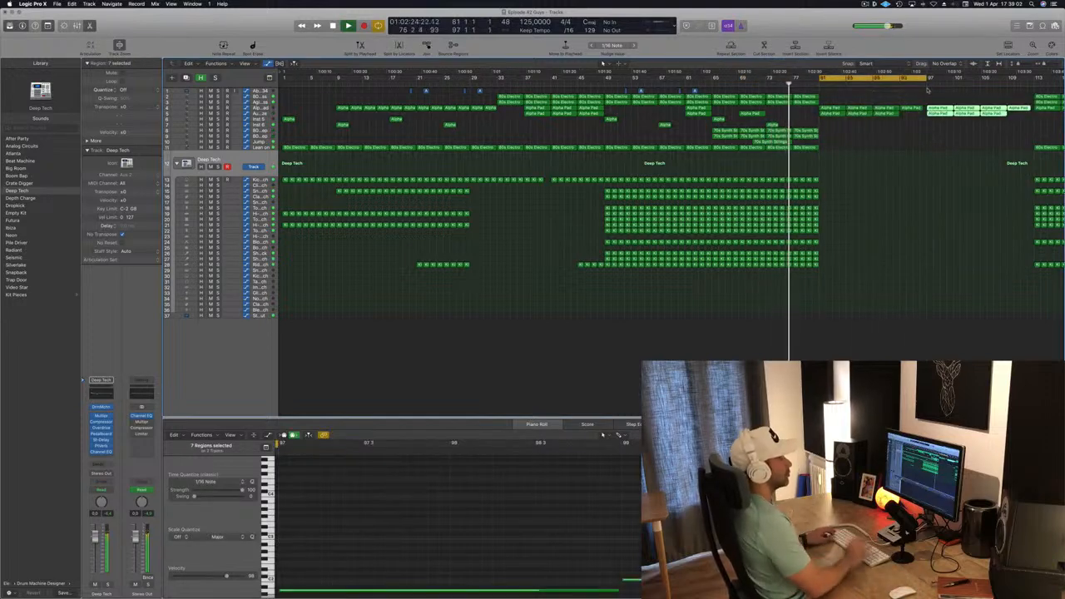
# - Set the locators from bar 113 to 129 and repeat the section between them
pyautogui.scroll(-1, 950, 150)
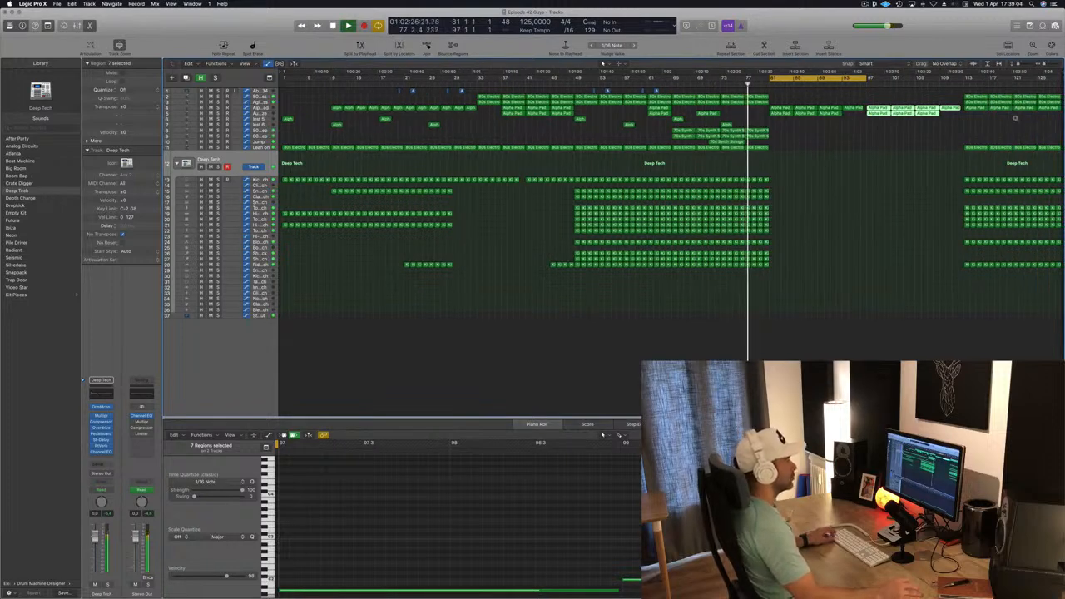
pyautogui.moveTo(965, 81); pyautogui.dragTo(1059, 83)
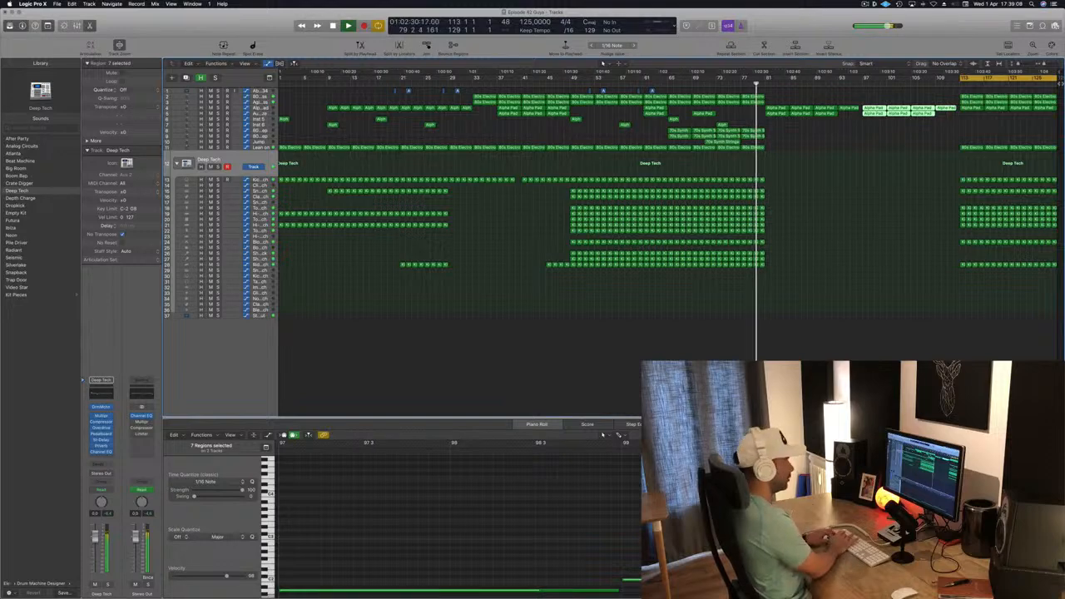
pyautogui.press('ctrl+super+r')
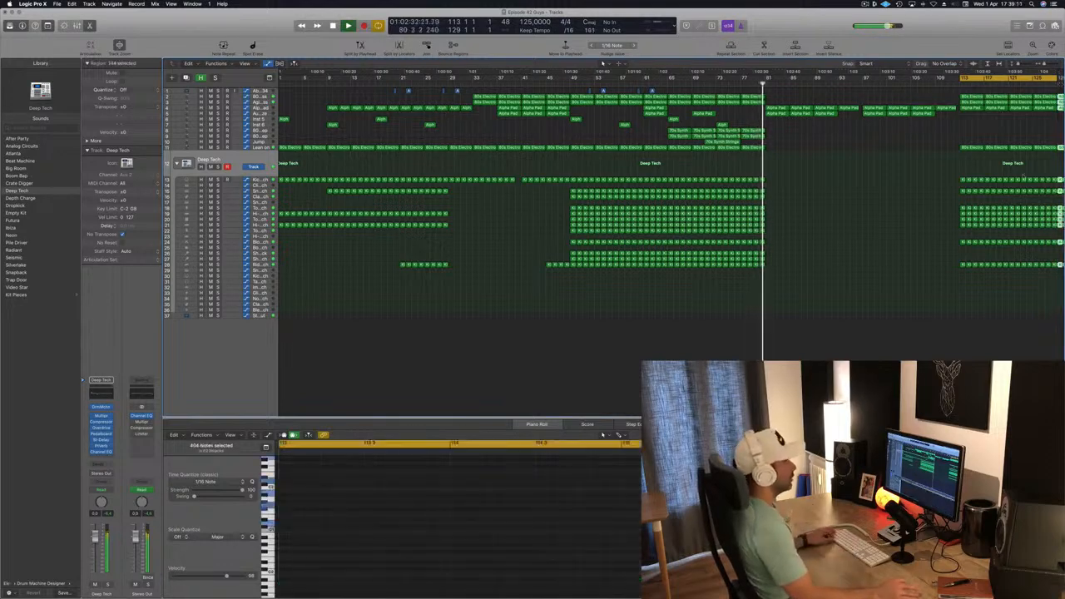
pyautogui.press('super+Left')
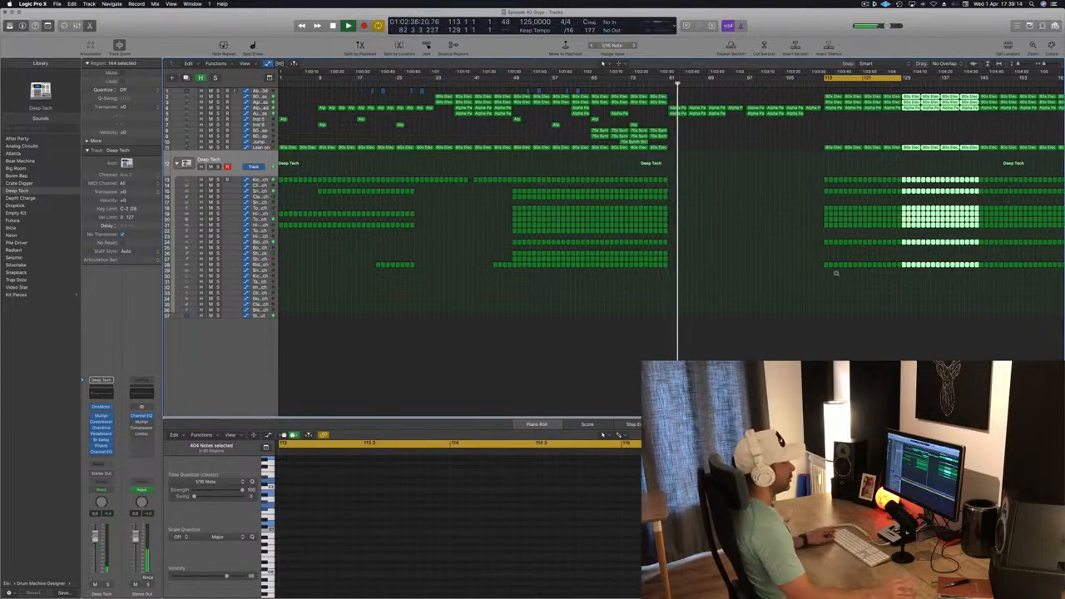
pyautogui.press('super+Left')
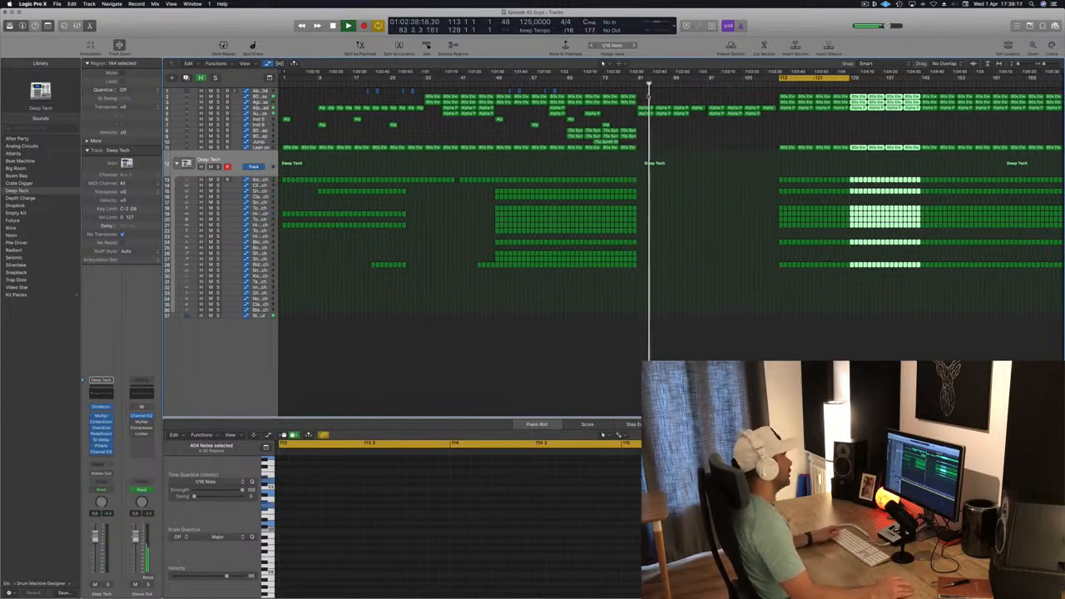
# - Move the Alpha Pad region at bar 73 to bar 81 and save the project
pyautogui.click(597, 86)
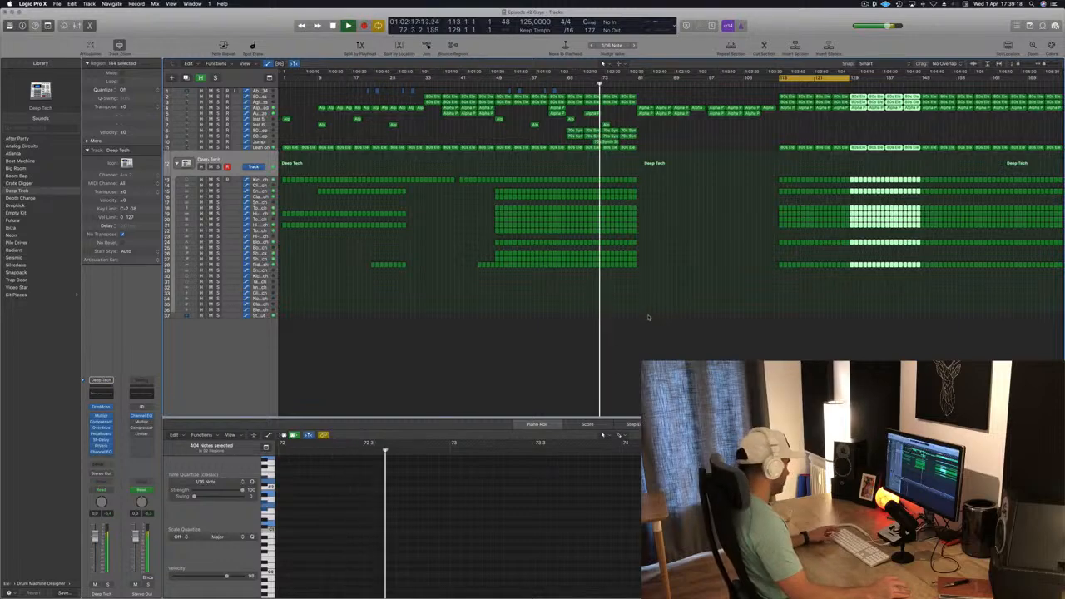
pyautogui.click(690, 355)
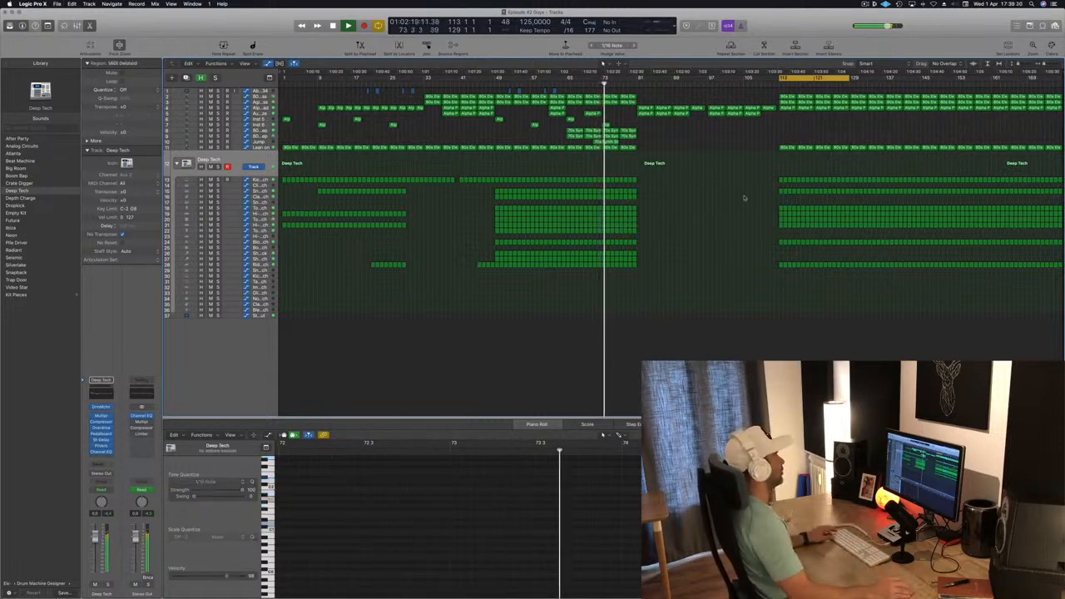
pyautogui.scroll(3, 697, 250)
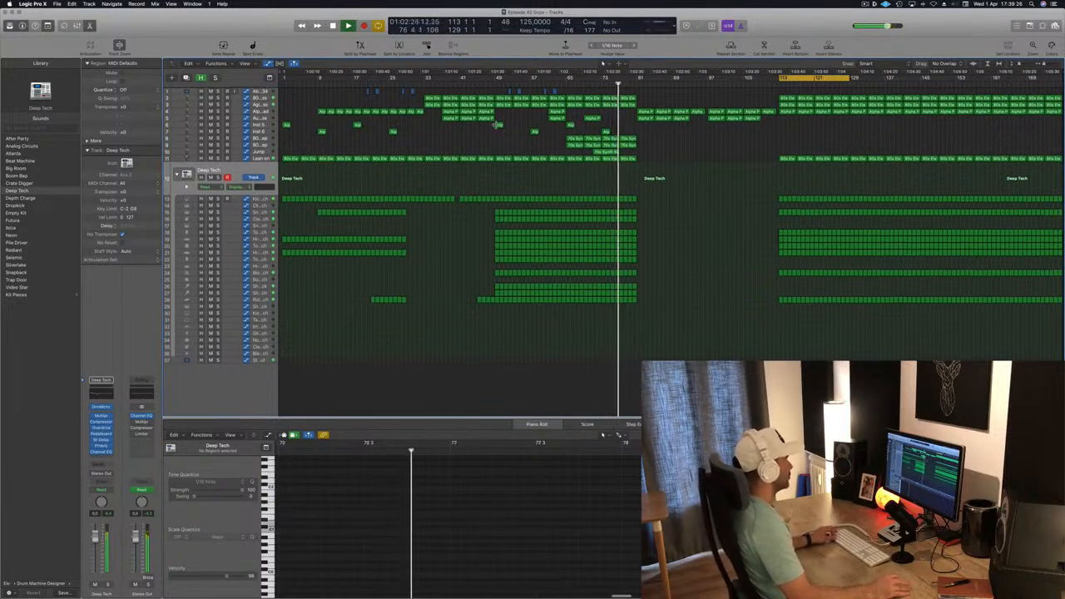
pyautogui.click(605, 131)
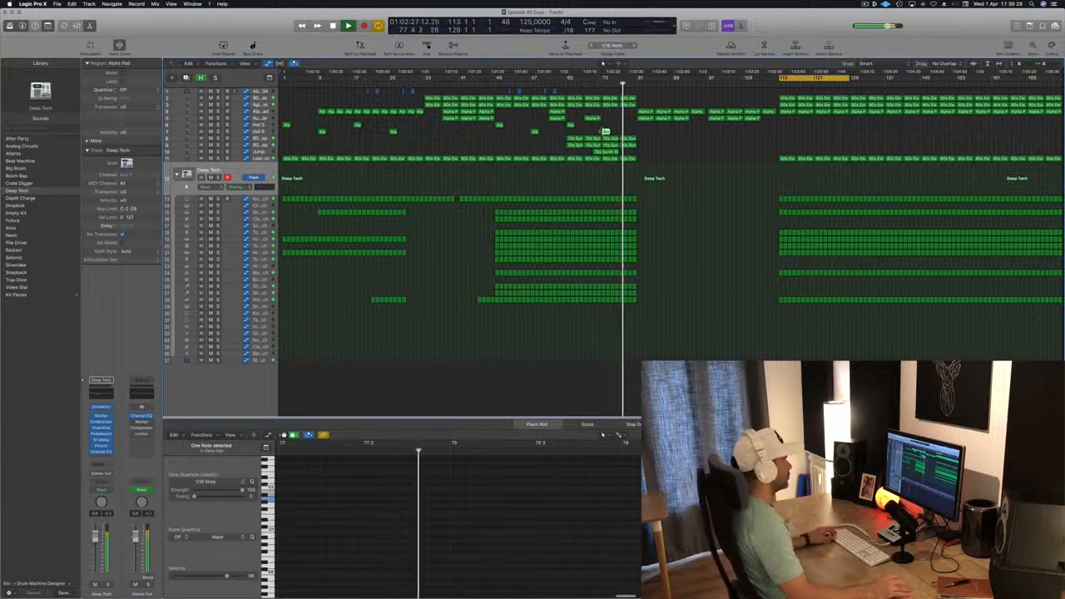
pyautogui.moveTo(606, 131); pyautogui.dragTo(643, 126)
pyautogui.click(595, 178)
pyautogui.press('super+s')
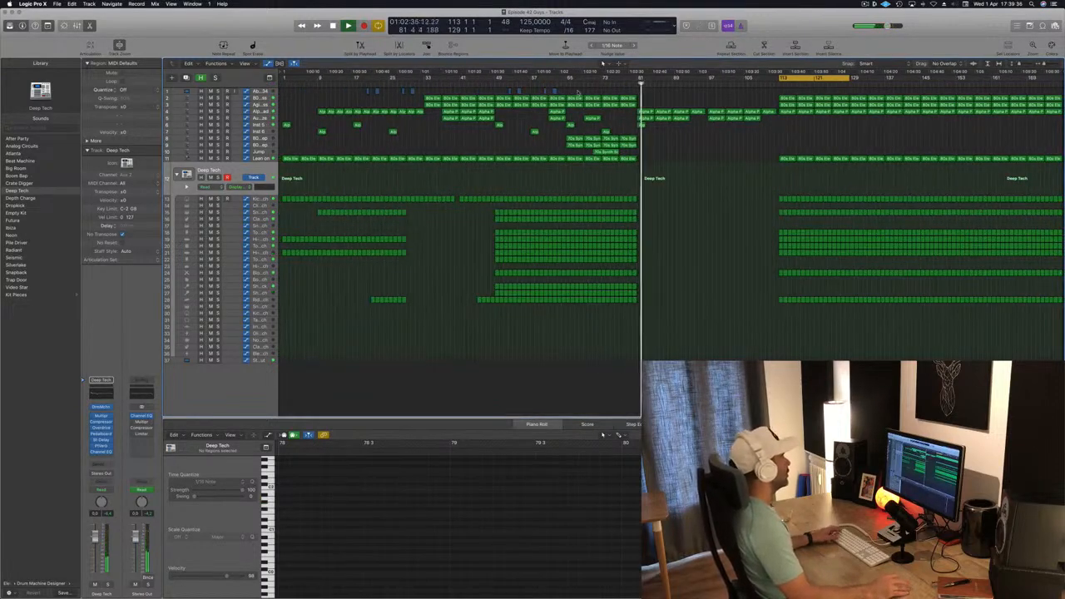
# - Add and adjust frequency automation points on the Lean on track between about bars 65 and 81
pyautogui.click(557, 85)
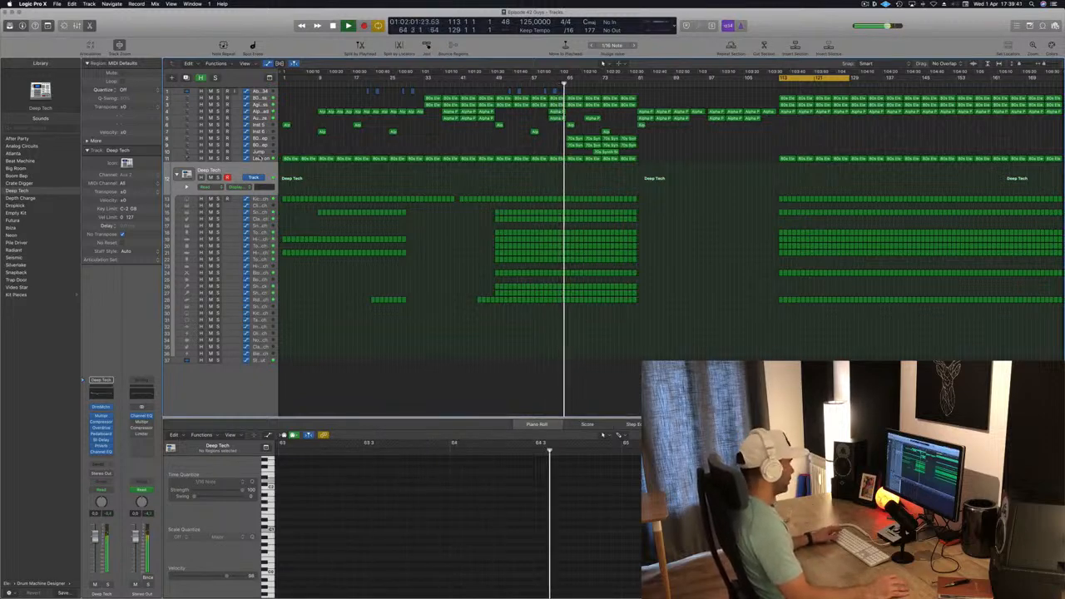
pyautogui.click(261, 158)
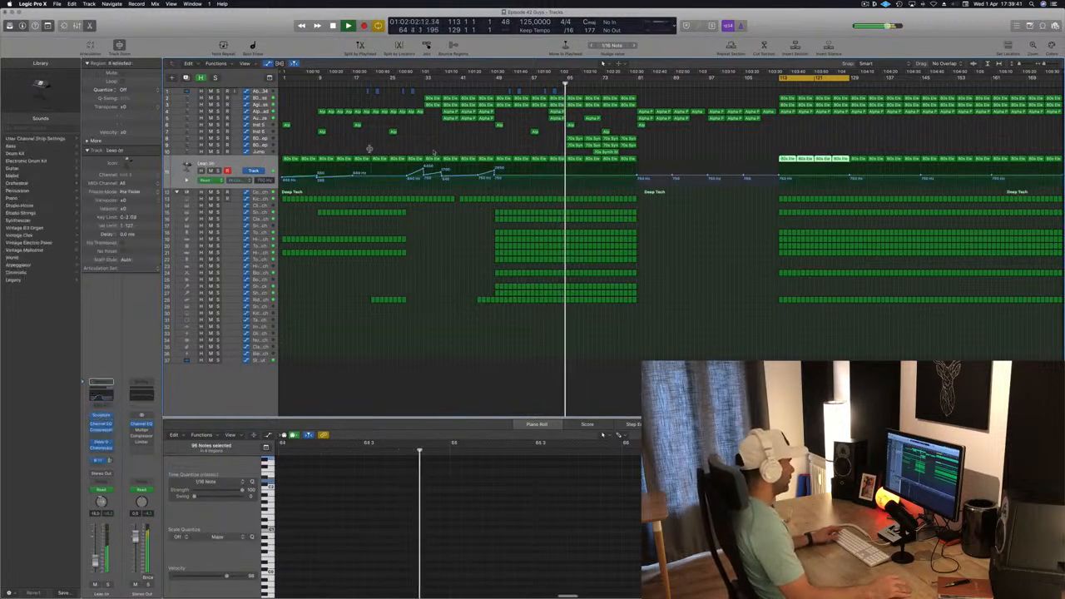
pyautogui.click(566, 178)
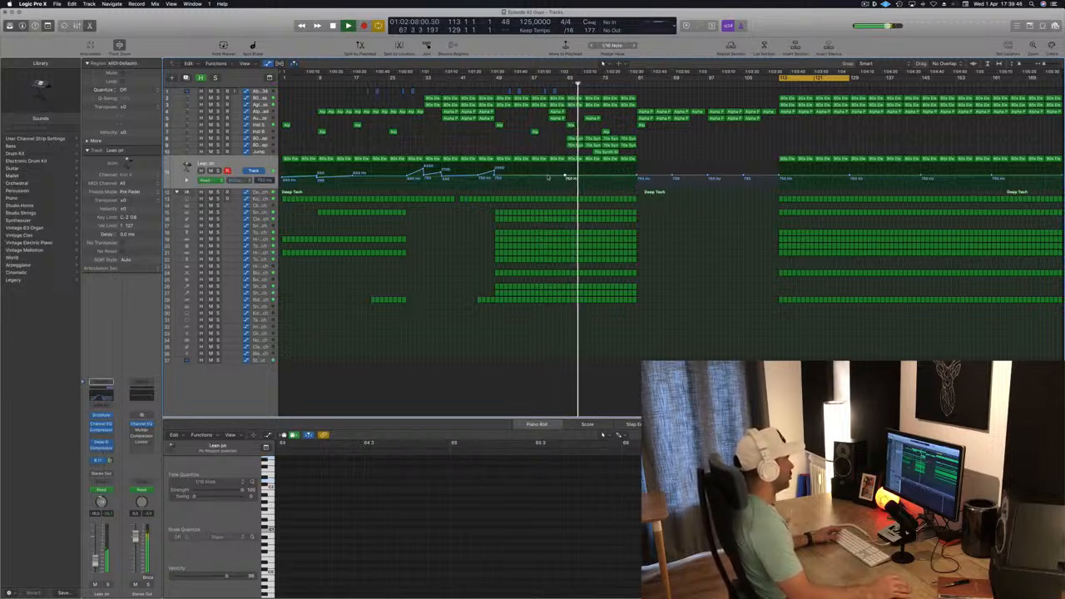
pyautogui.moveTo(583, 176); pyautogui.dragTo(583, 179)
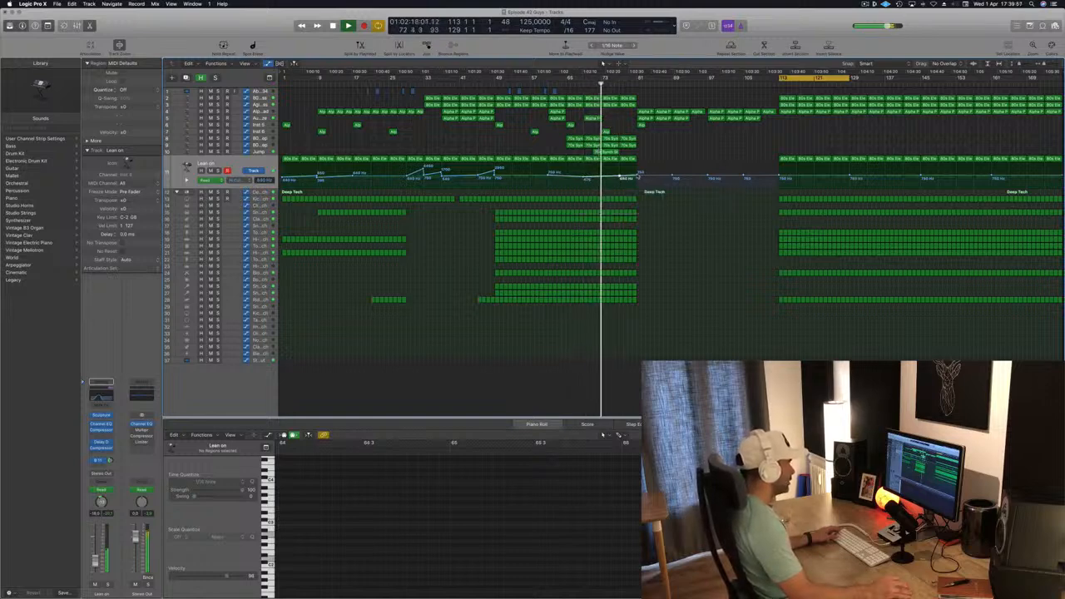
pyautogui.click(639, 174)
pyautogui.moveTo(639, 172); pyautogui.dragTo(638, 171)
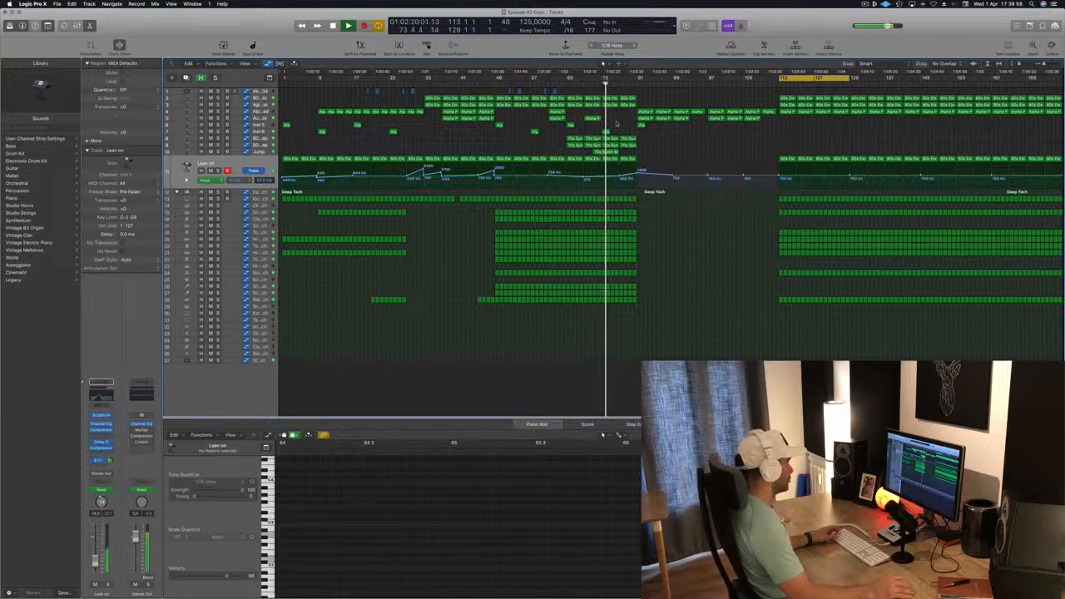
# - Select the drum regions between about bars 79 and 81 and delete them
pyautogui.scroll(8, 674, 212)
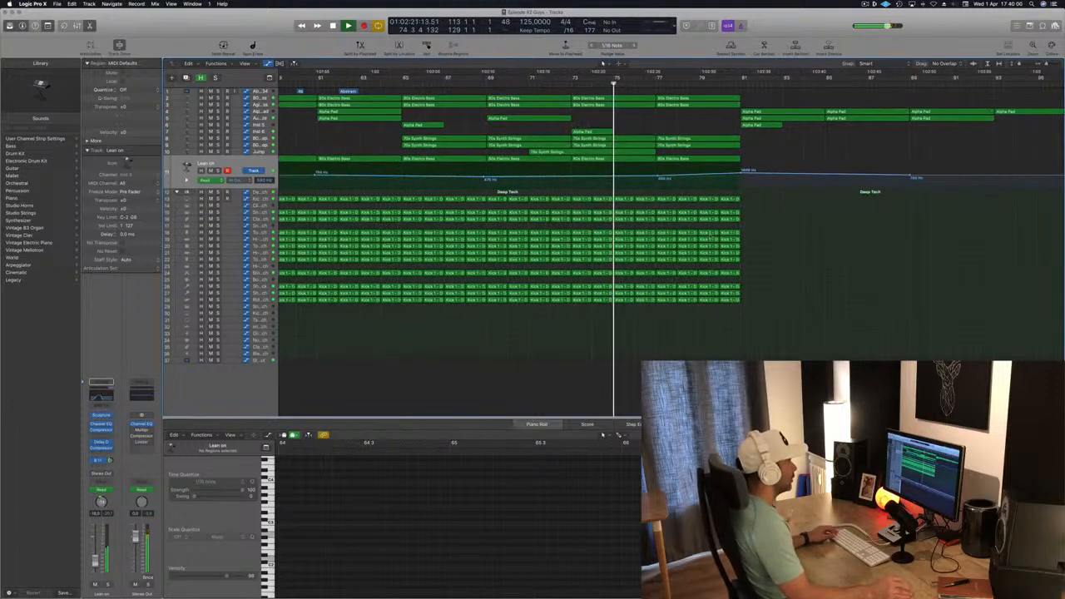
pyautogui.scroll(-2, 749, 242)
pyautogui.moveTo(804, 246); pyautogui.dragTo(732, 306)
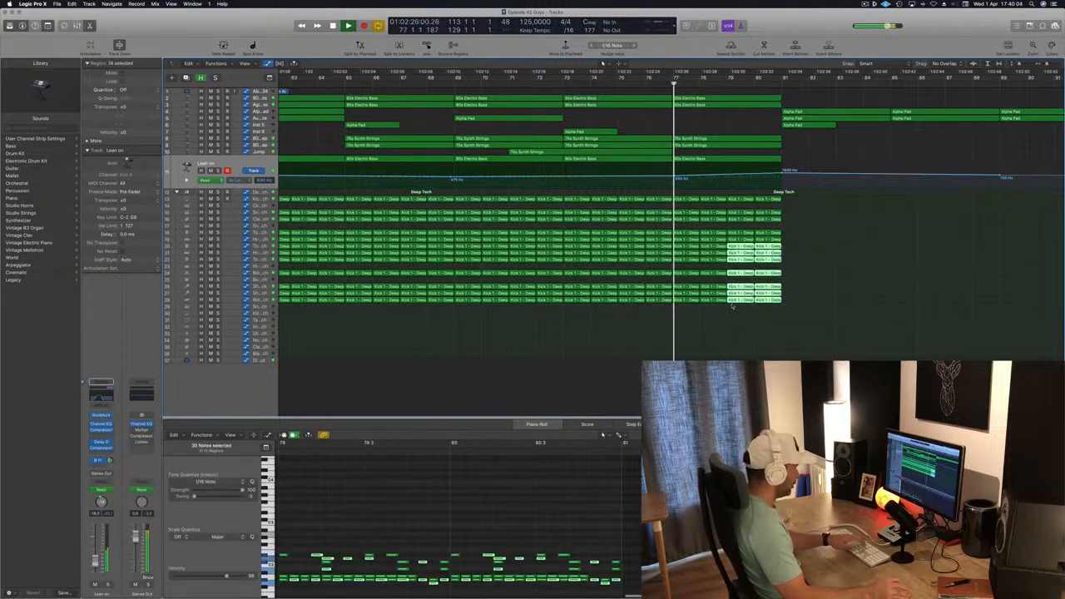
pyautogui.press('Delete')
# - Copy the synth string regions from bars 65–81 so the copies start at bar 81
pyautogui.scroll(-2, 785, 257)
pyautogui.scroll(-8, 786, 258)
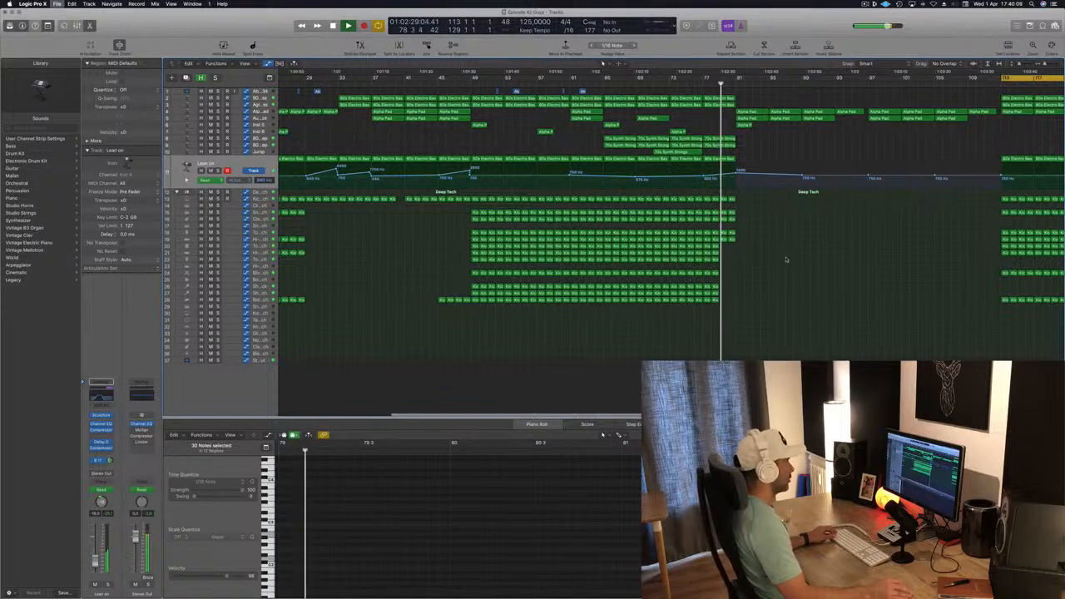
pyautogui.scroll(4, 786, 260)
pyautogui.scroll(-2, 785, 259)
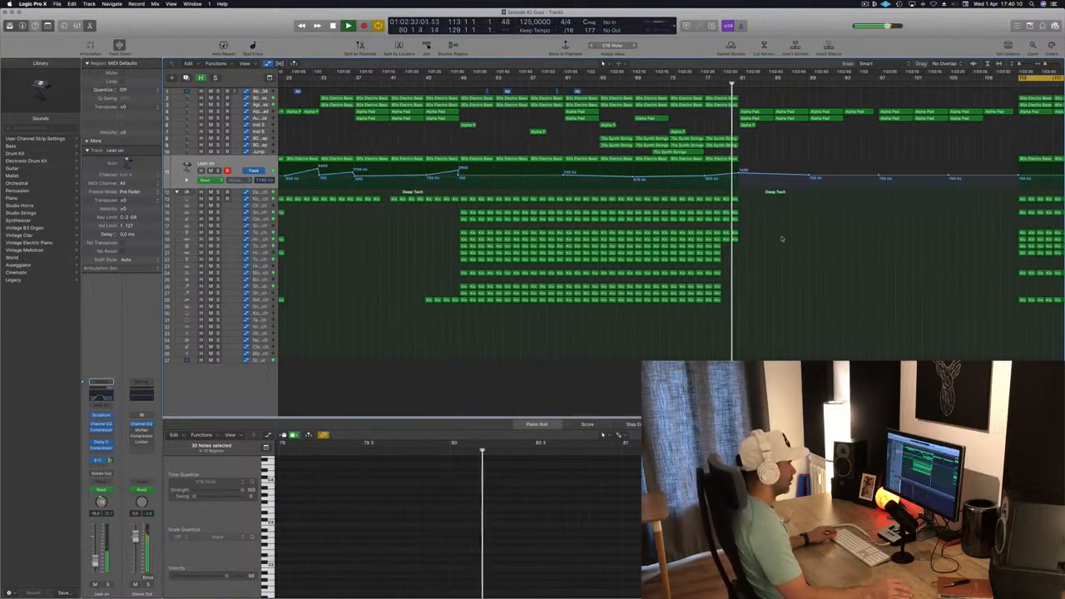
pyautogui.scroll(-3, 644, 225)
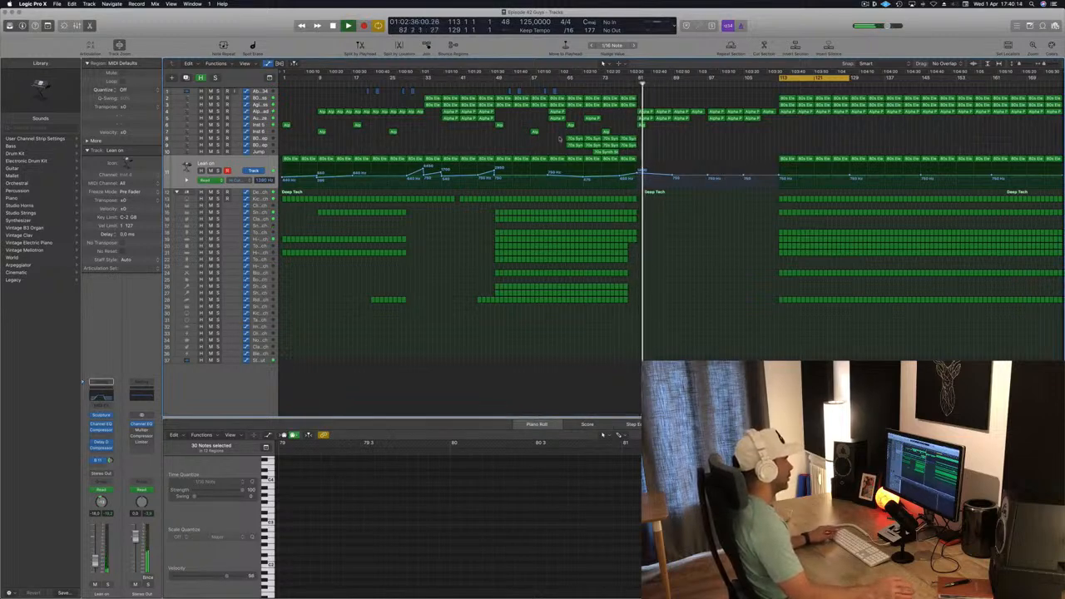
pyautogui.moveTo(550, 138); pyautogui.dragTo(639, 158)
pyautogui.moveTo(571, 138); pyautogui.dragTo(645, 146)
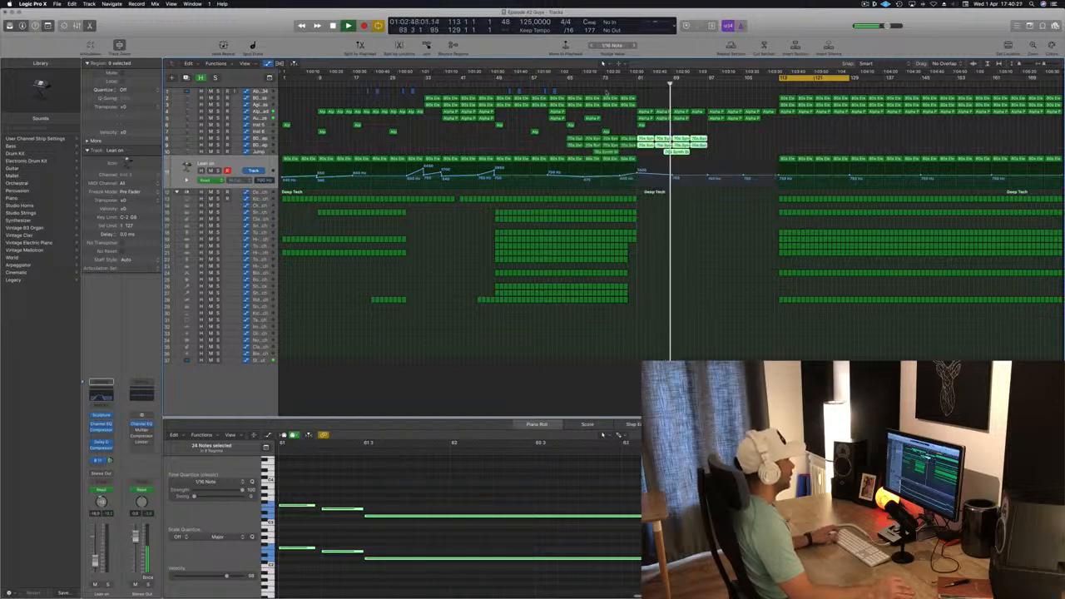
# - Play back the arrangement from about bar 65 to review the new break section
pyautogui.press('space')
pyautogui.press('space')
pyautogui.click(561, 84)
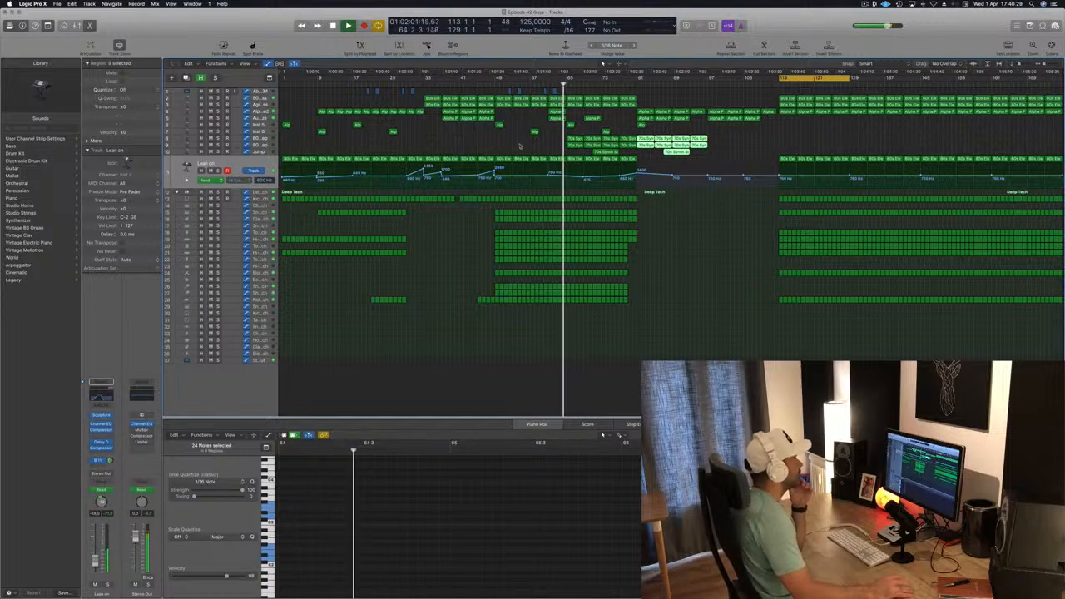
pyautogui.click(519, 146)
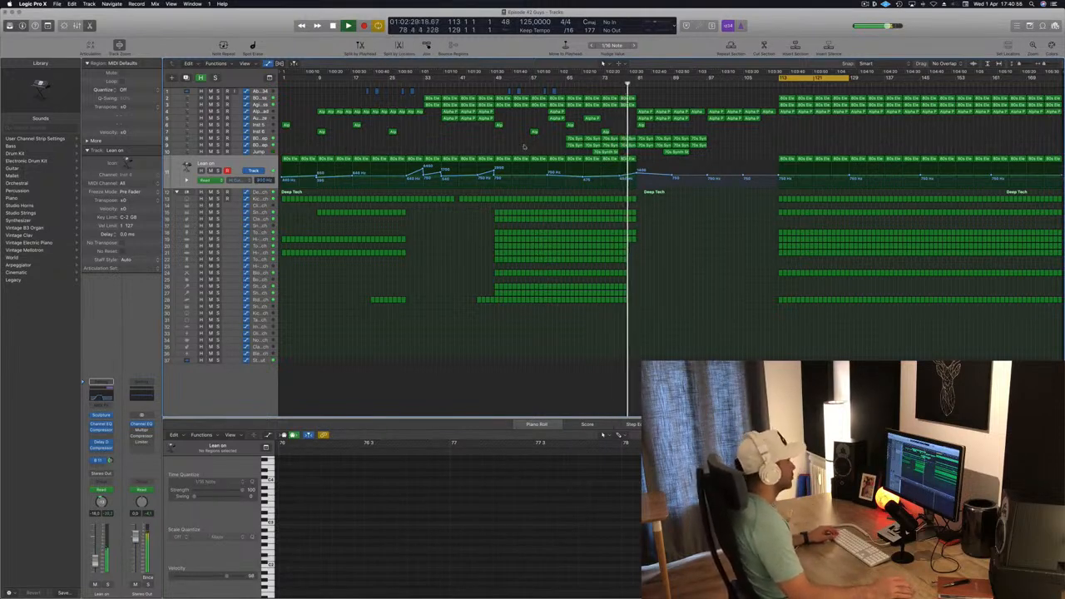
pyautogui.scroll(5, 632, 149)
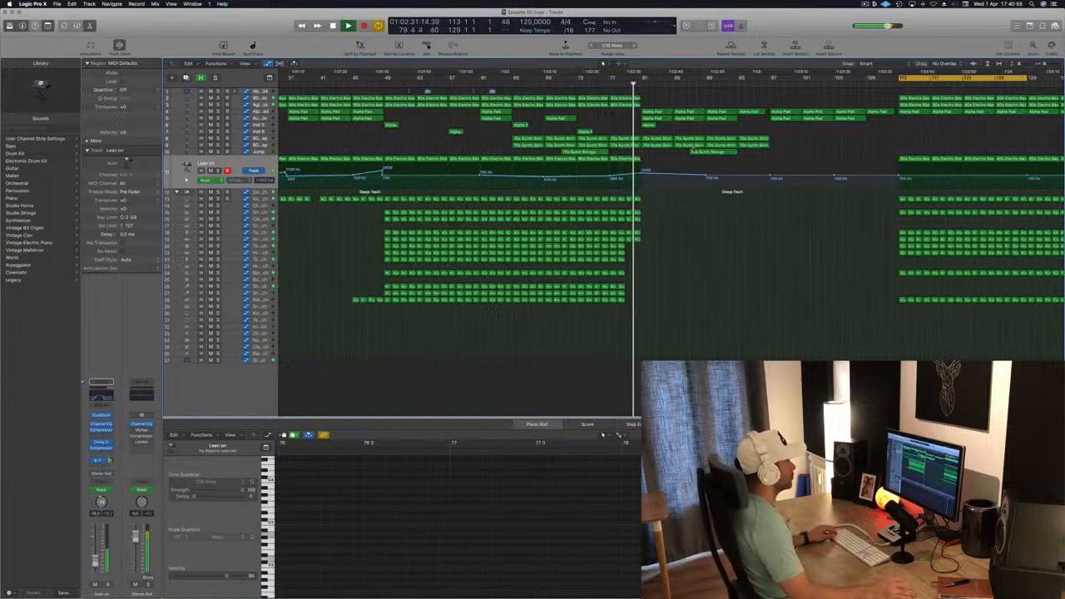
pyautogui.scroll(-3, 689, 150)
pyautogui.scroll(-2, 688, 145)
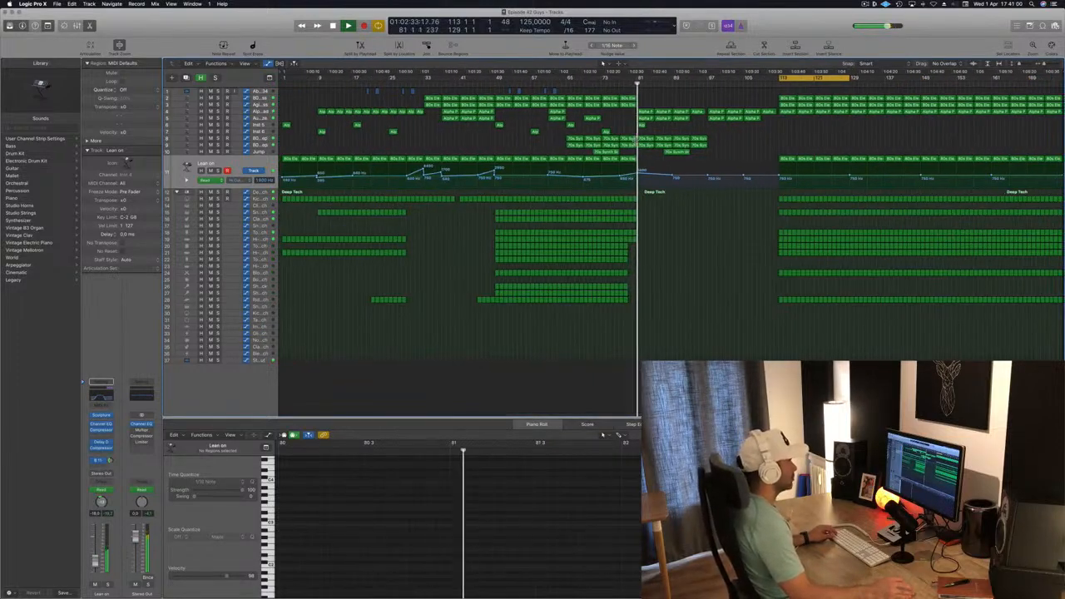
pyautogui.scroll(-2, 637, 141)
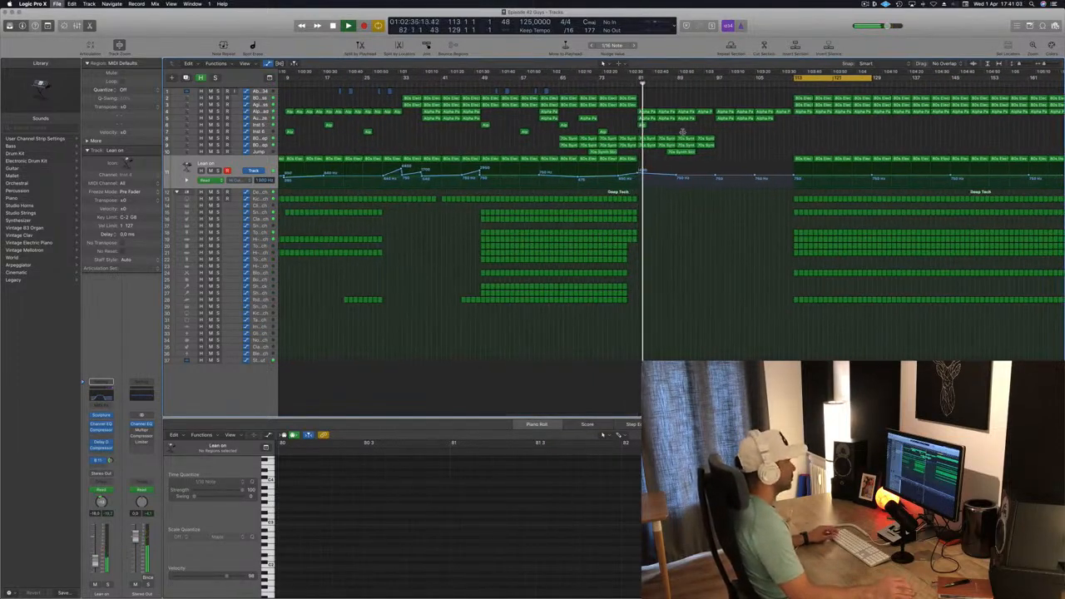
pyautogui.scroll(2, 665, 138)
pyautogui.scroll(-2, 682, 133)
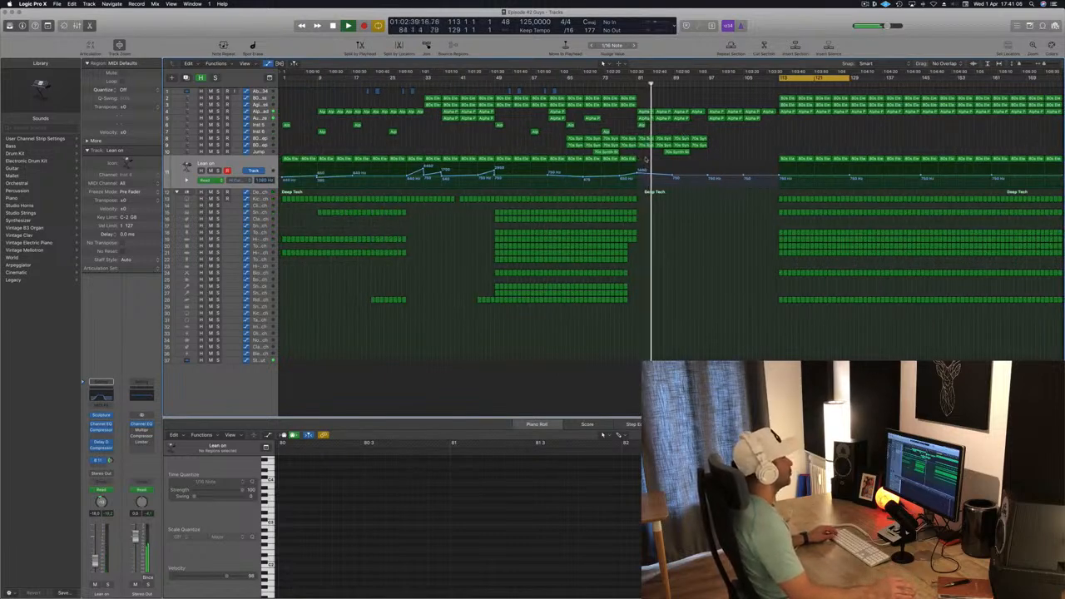
# - Copy the electric bass regions into the gap between about bars 97 and 113
pyautogui.moveTo(646, 159); pyautogui.dragTo(729, 165)
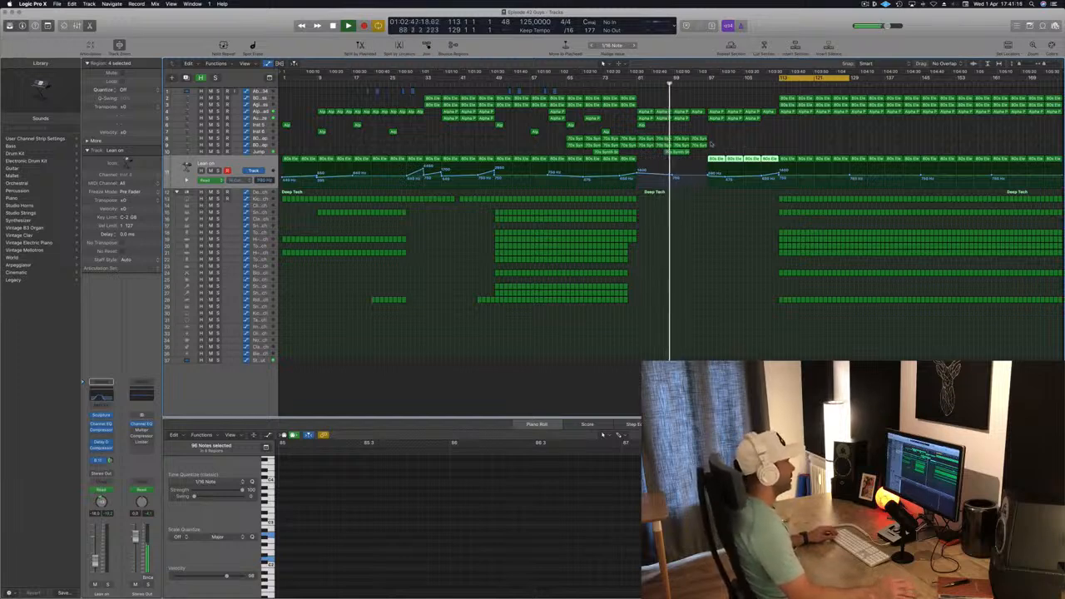
# - Copy the synth string regions from bar 81 to start at bar 113 and save the project
pyautogui.moveTo(713, 135); pyautogui.dragTo(789, 144)
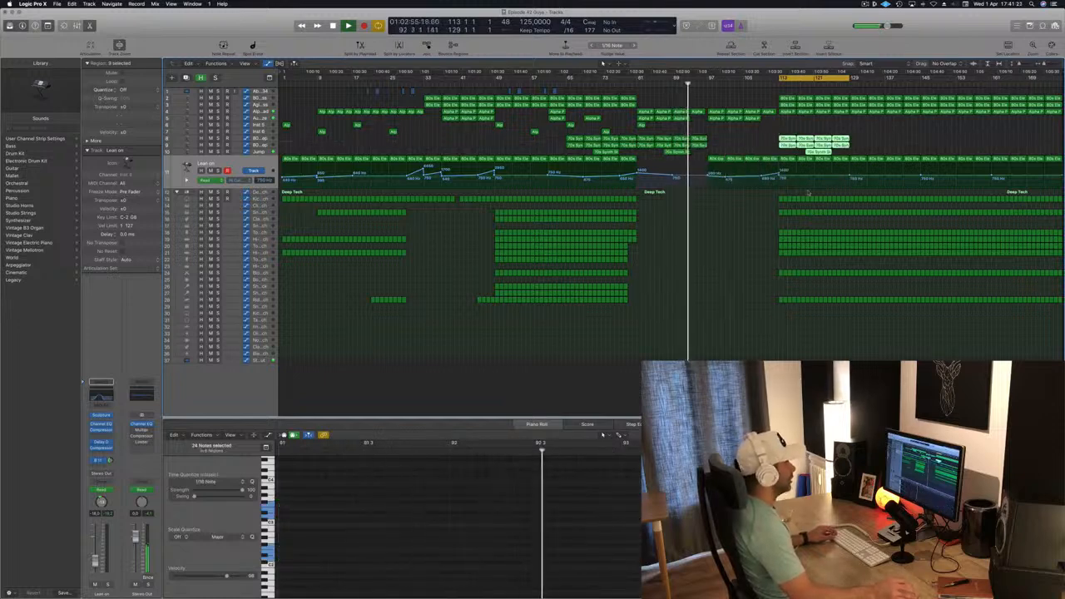
pyautogui.moveTo(1062, 76); pyautogui.dragTo(1062, 80)
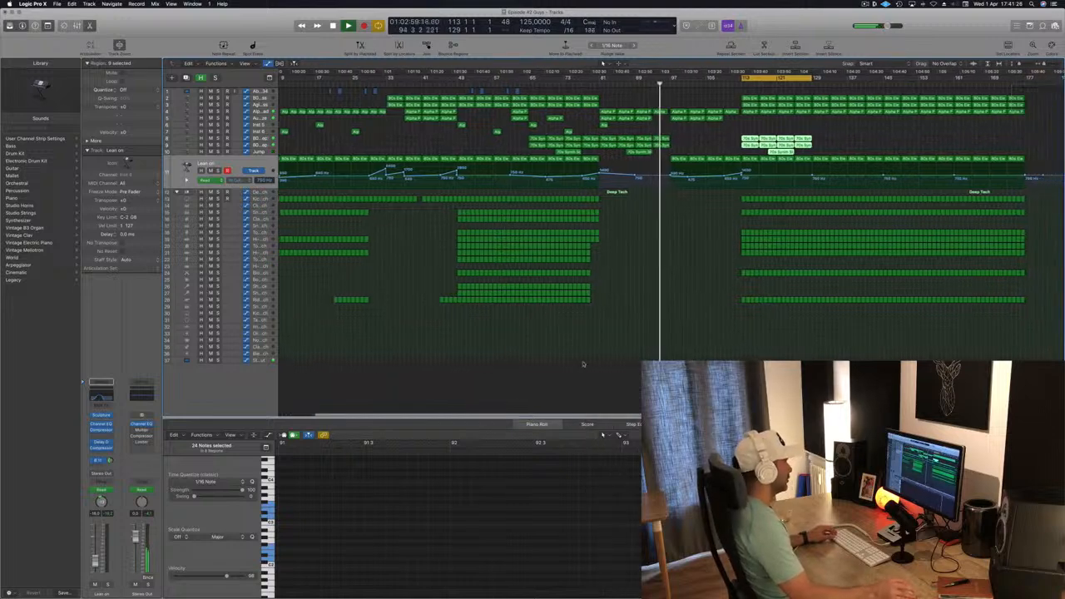
pyautogui.click(584, 363)
pyautogui.press('super+s')
pyautogui.press('super+Down')
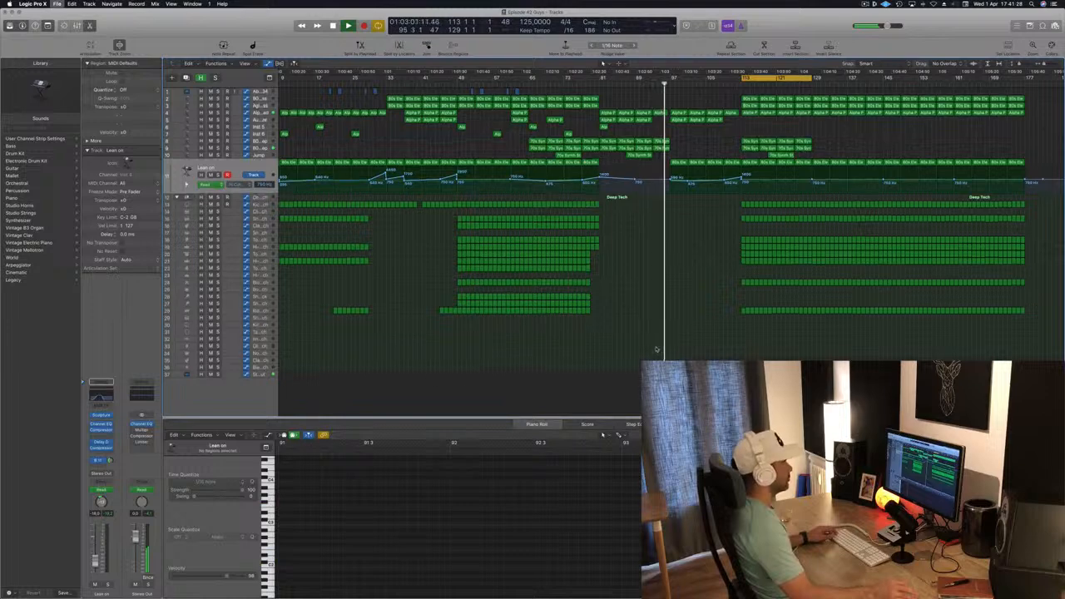
# - Copy several percussion regions from the first section so they start at bar 113
pyautogui.moveTo(609, 228); pyautogui.dragTo(742, 228)
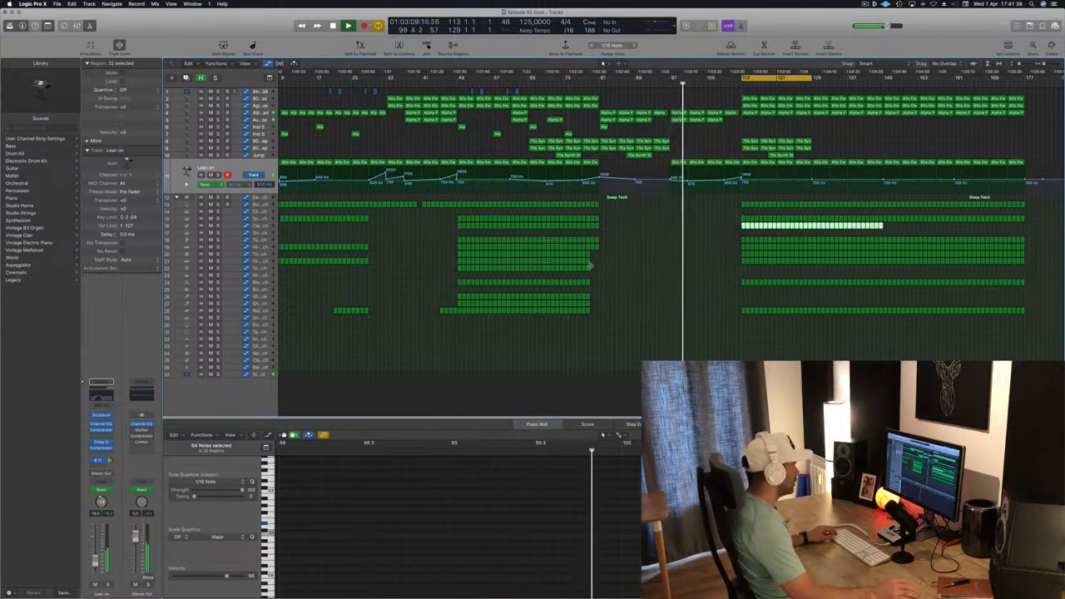
pyautogui.moveTo(589, 266); pyautogui.dragTo(743, 273)
pyautogui.moveTo(638, 295); pyautogui.dragTo(720, 294)
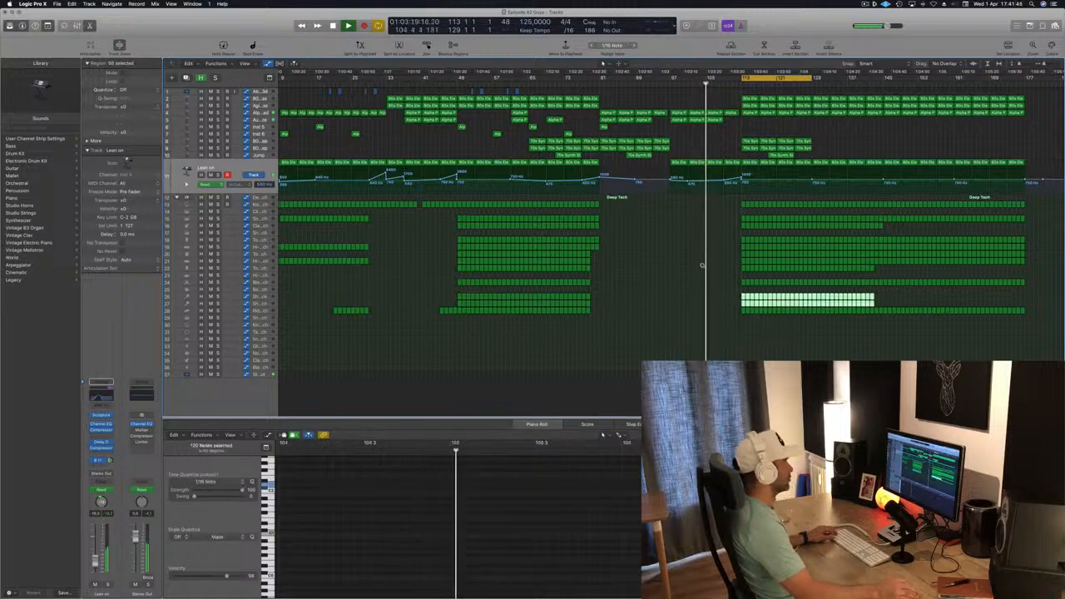
pyautogui.press('super+Right')
pyautogui.press('super+Right')
pyautogui.press('super+Right')
pyautogui.press('super+Right')
pyautogui.press('super+Left')
pyautogui.press('super+Left')
pyautogui.press('super+Left')
pyautogui.press('super+Left')
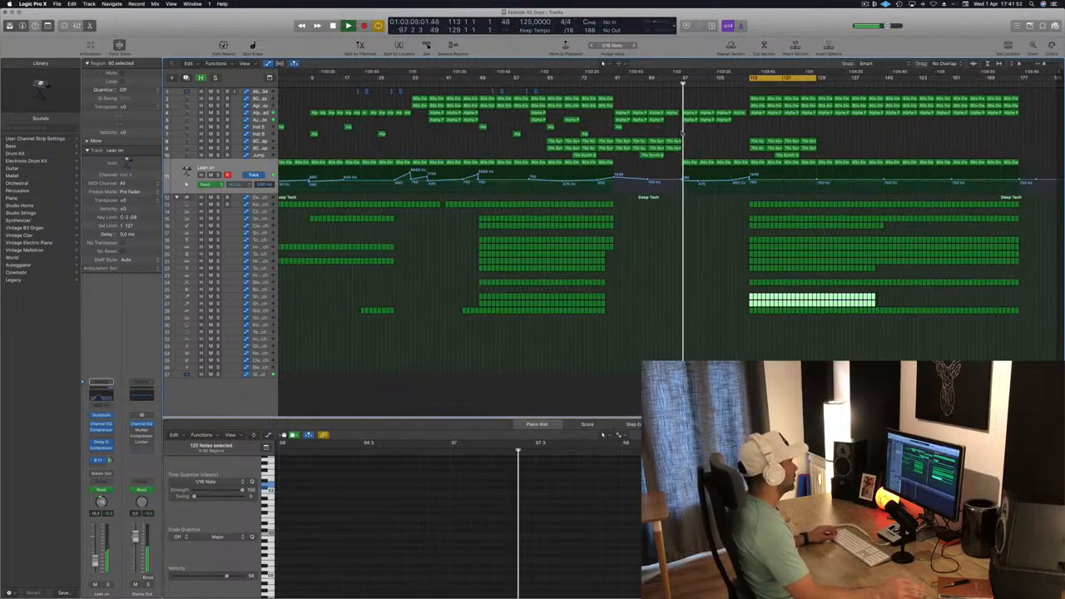
pyautogui.click(482, 120)
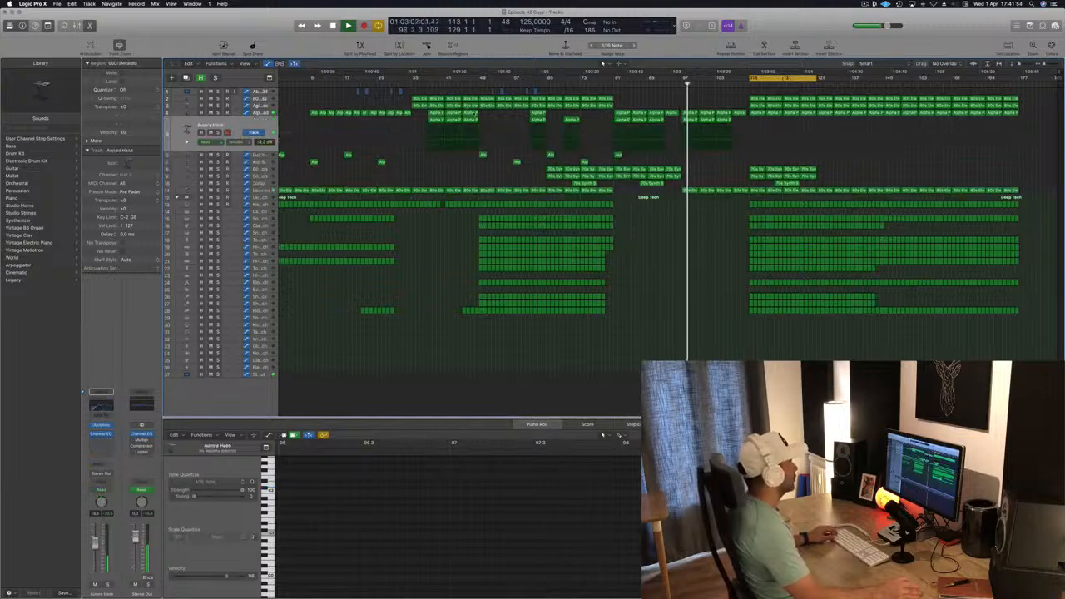
pyautogui.press('s')
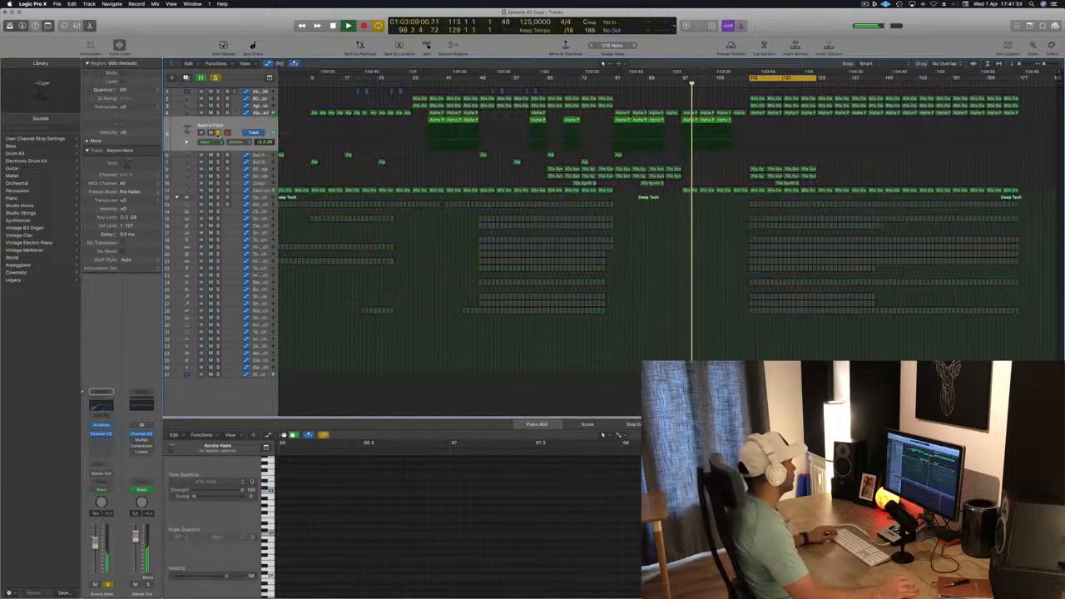
pyautogui.press('s')
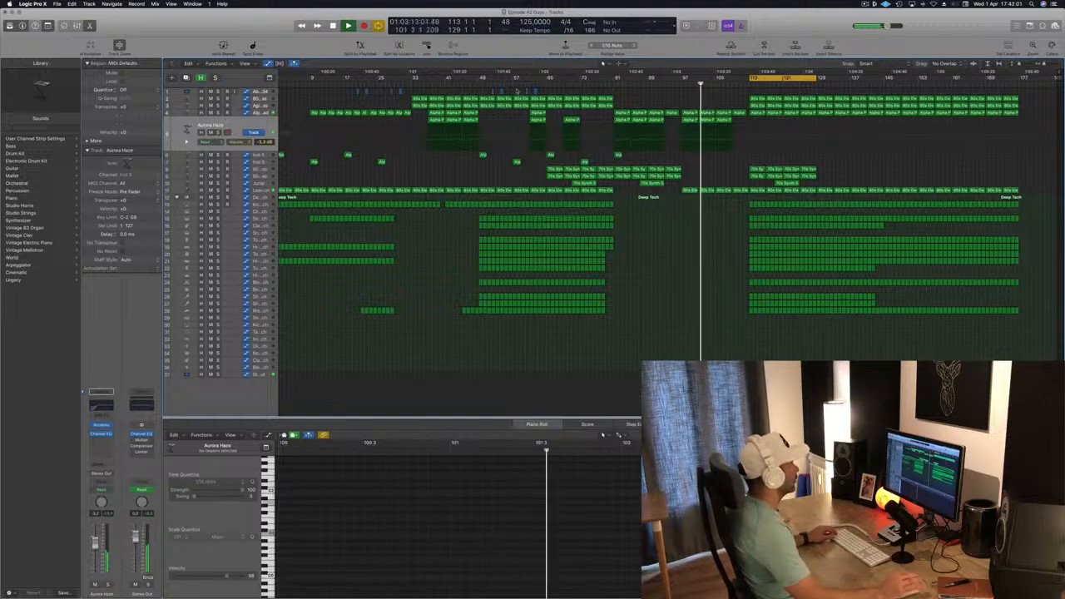
# - Select the four Alpha Pad regions around bar 113 and delete them
pyautogui.scroll(2, 745, 101)
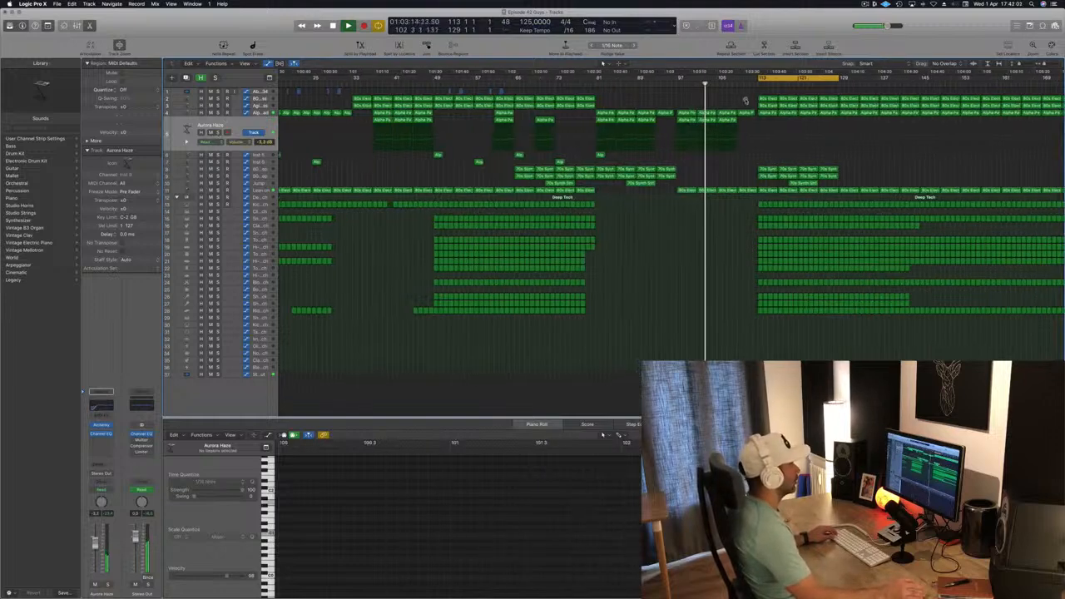
pyautogui.moveTo(752, 98)
pyautogui.mouseDown()
pyautogui.moveTo(767, 106)
pyautogui.moveTo(752, 104)
pyautogui.mouseUp()
pyautogui.scroll(-3, 744, 174)
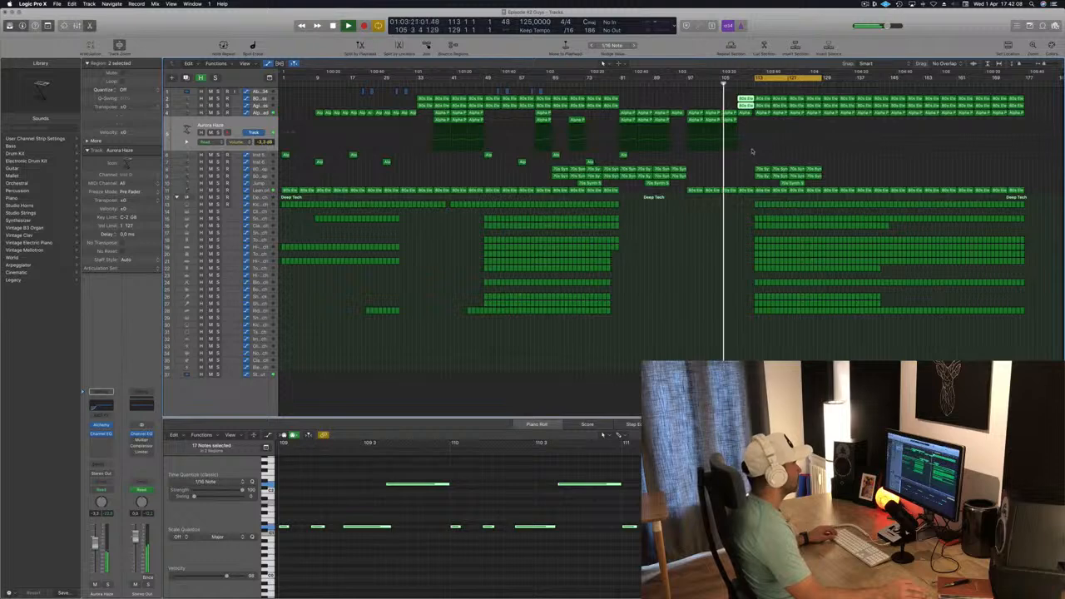
pyautogui.press('Up')
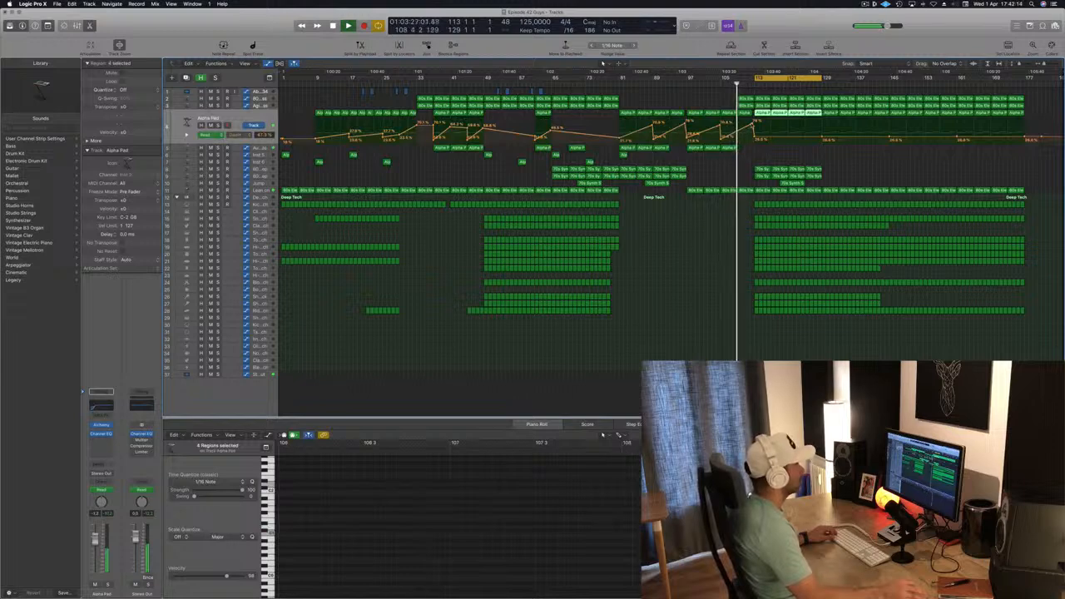
pyautogui.press('super+Right')
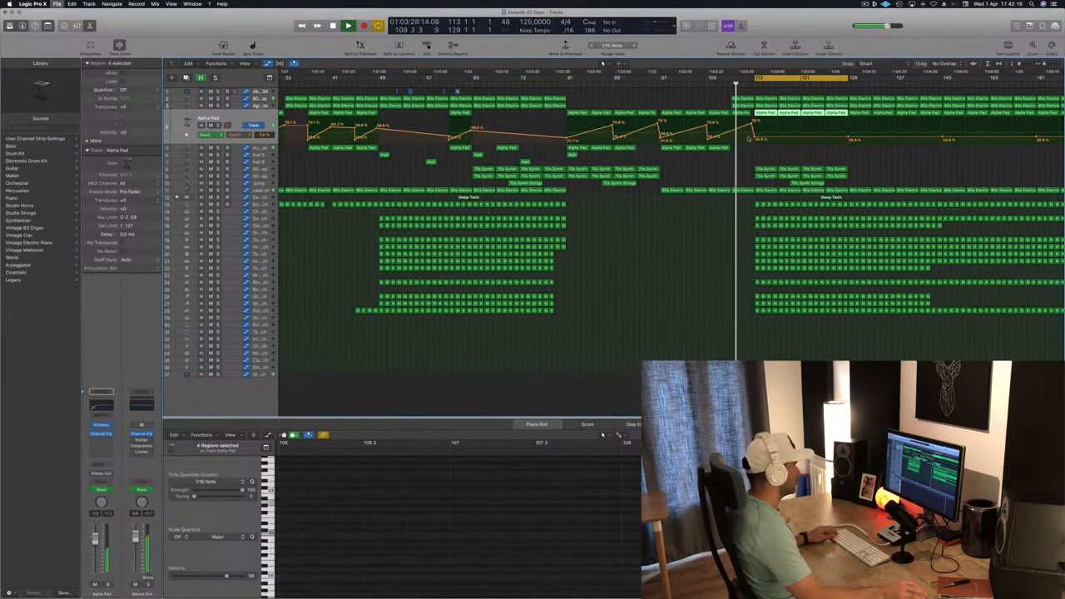
pyautogui.press('super+Left')
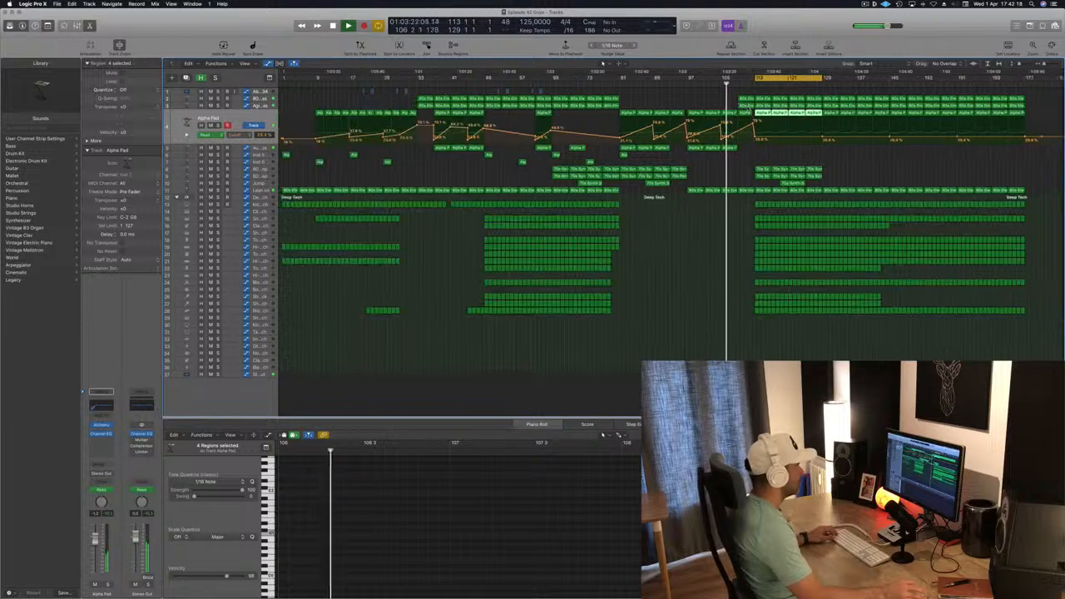
pyautogui.press('Delete')
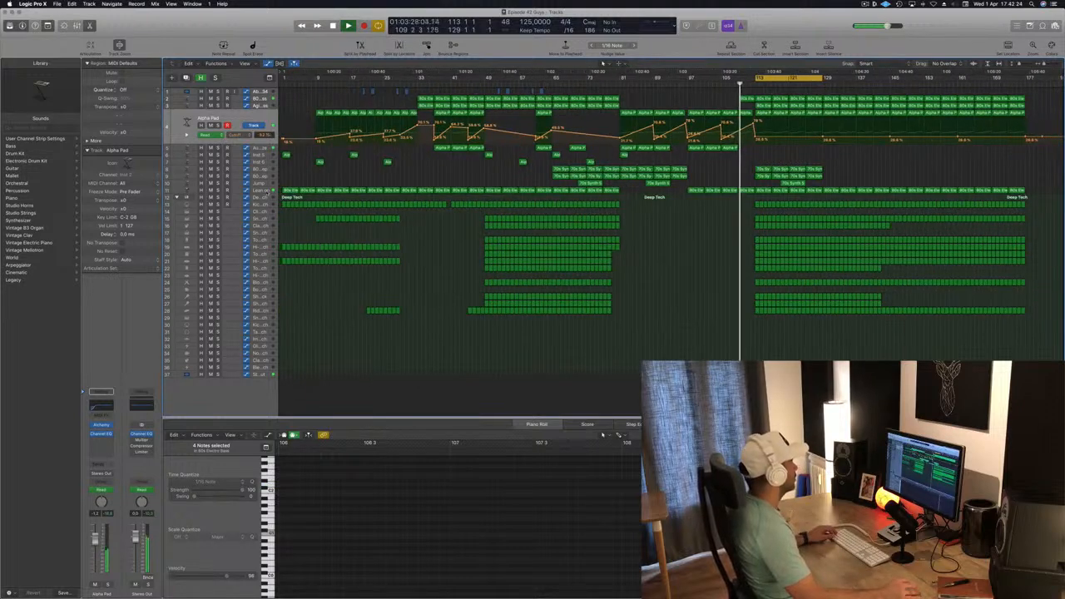
# - Show the Lean on track's automation and save the project
pyautogui.click(265, 193)
pyautogui.scroll(10, 754, 187)
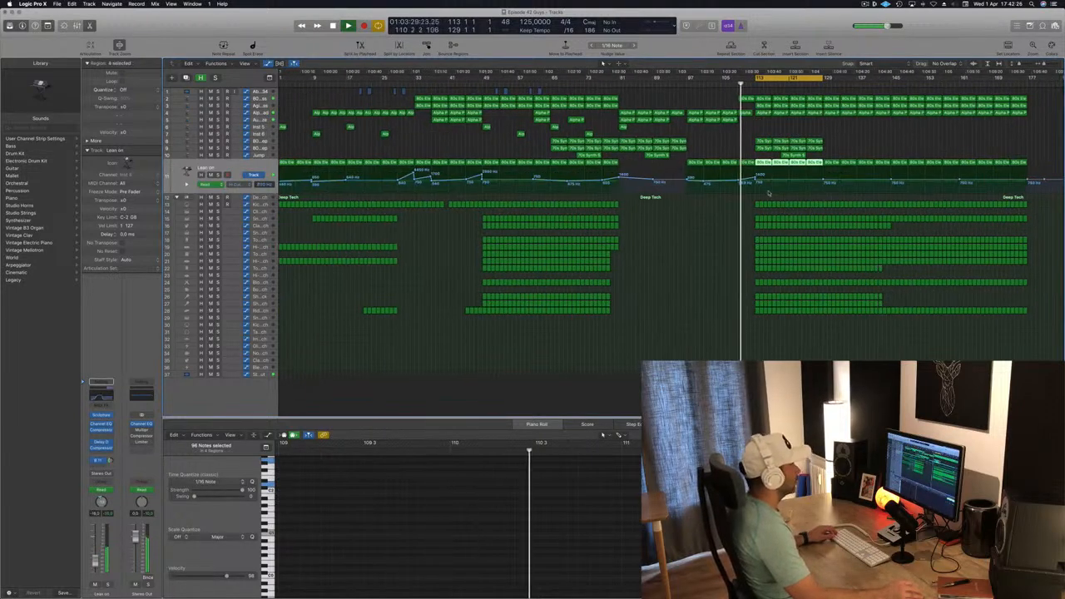
pyautogui.scroll(-6, 745, 126)
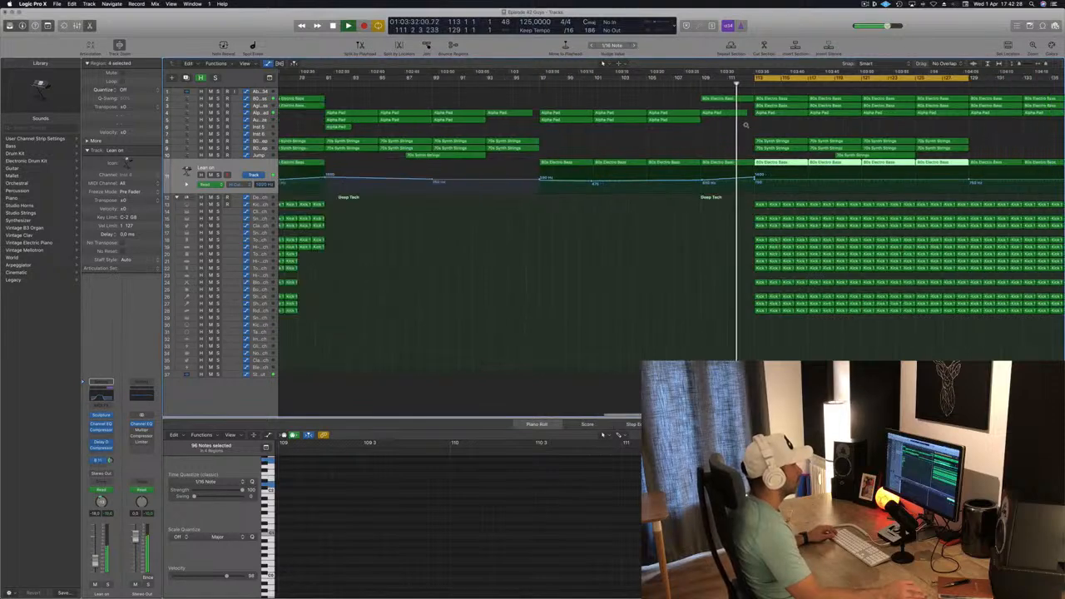
pyautogui.scroll(-6, 708, 105)
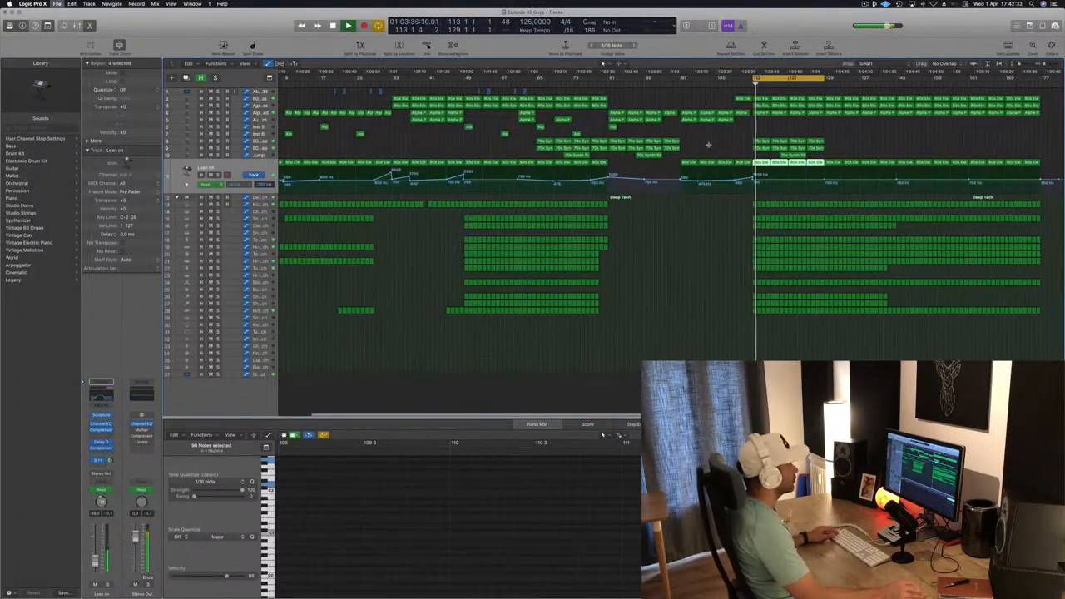
pyautogui.scroll(-2, 708, 145)
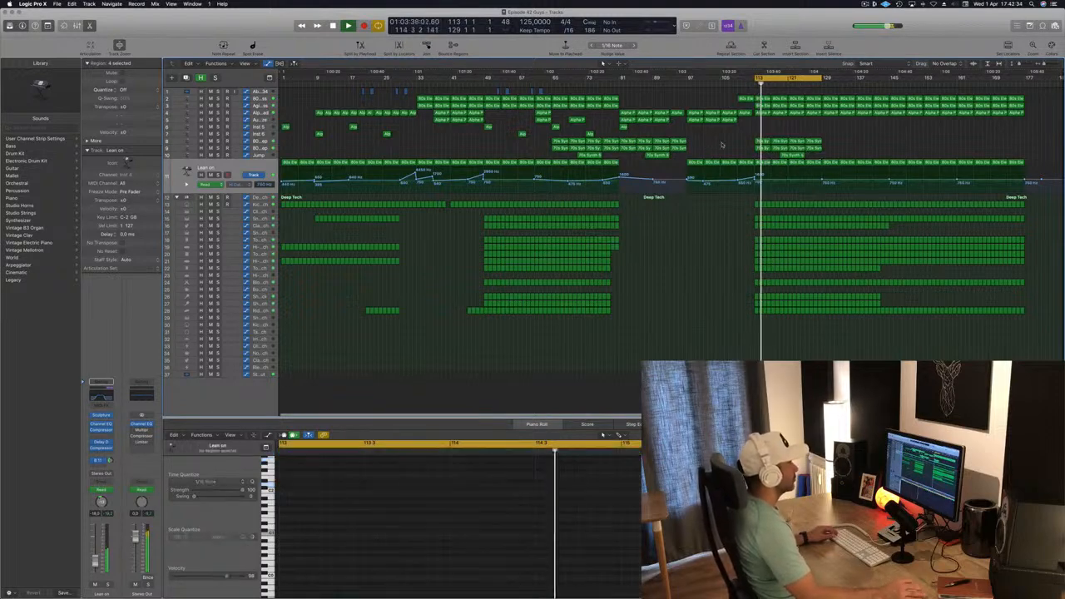
pyautogui.press('super+s')
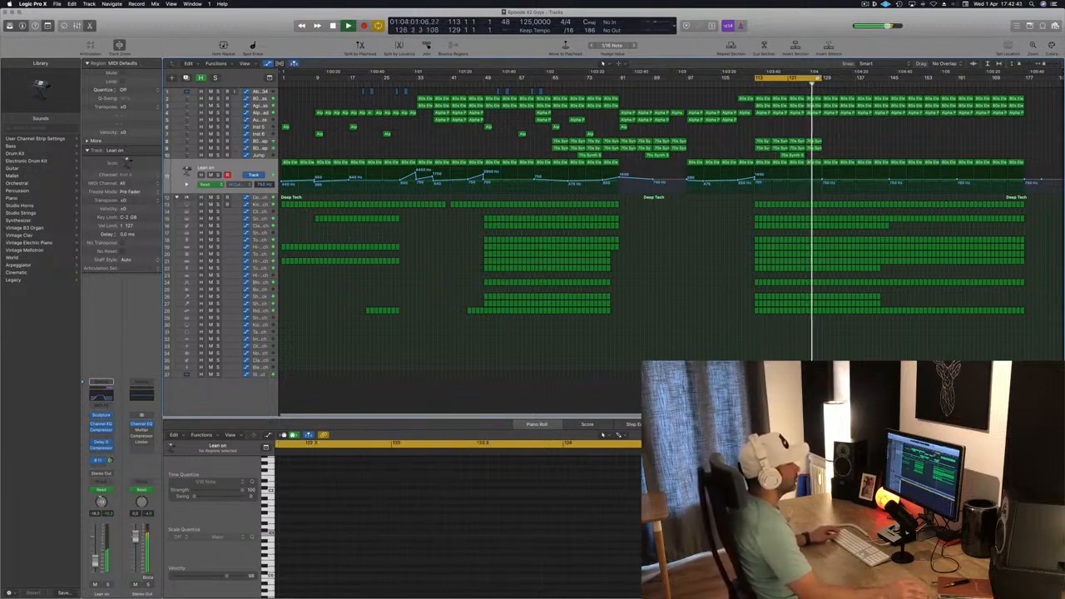
# - Delete the regions on the top two tracks from about bar 137 to the end of the song
pyautogui.moveTo(809, 78); pyautogui.dragTo(870, 81)
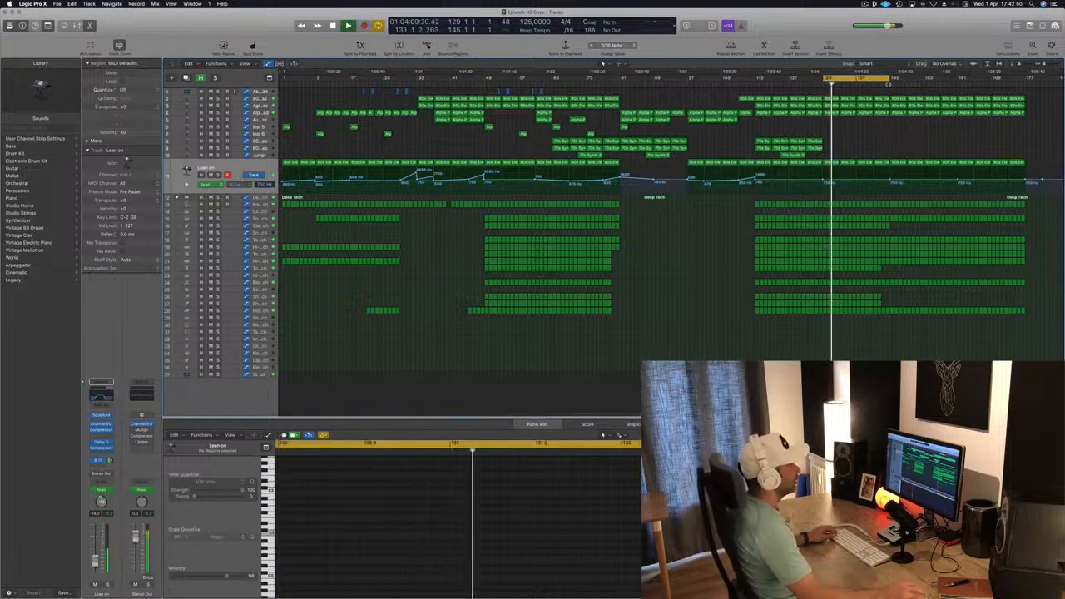
pyautogui.moveTo(891, 91); pyautogui.dragTo(956, 108)
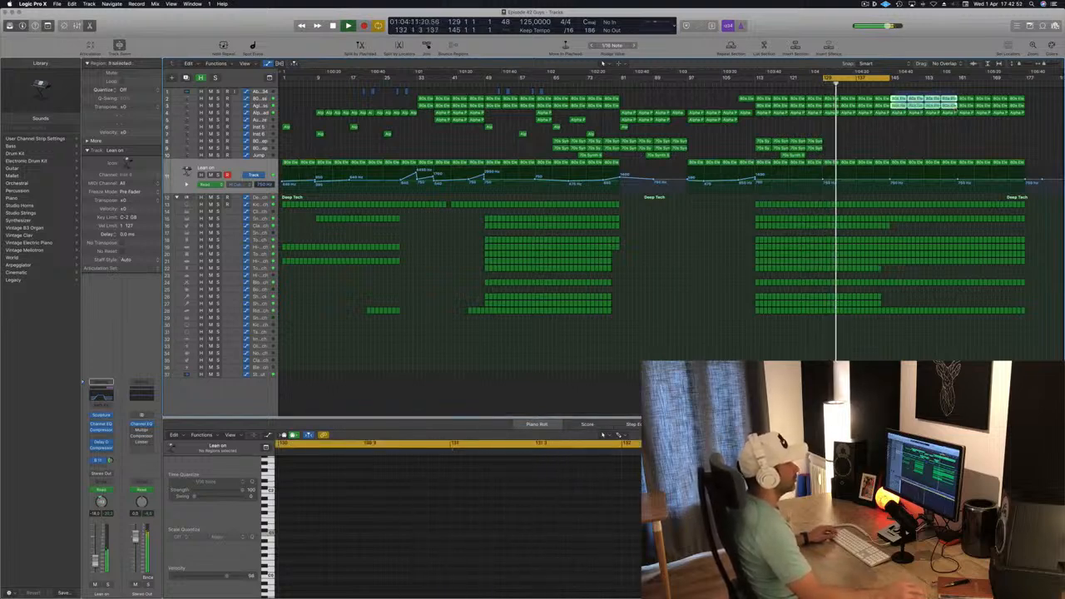
pyautogui.press('Delete')
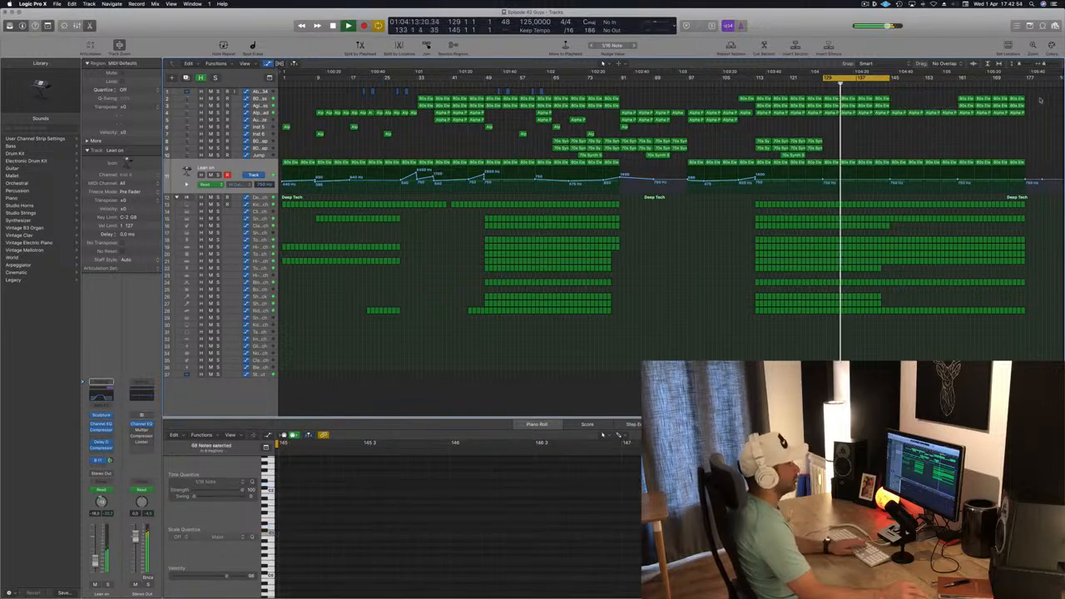
pyautogui.moveTo(1039, 99); pyautogui.dragTo(957, 108)
pyautogui.press('Delete')
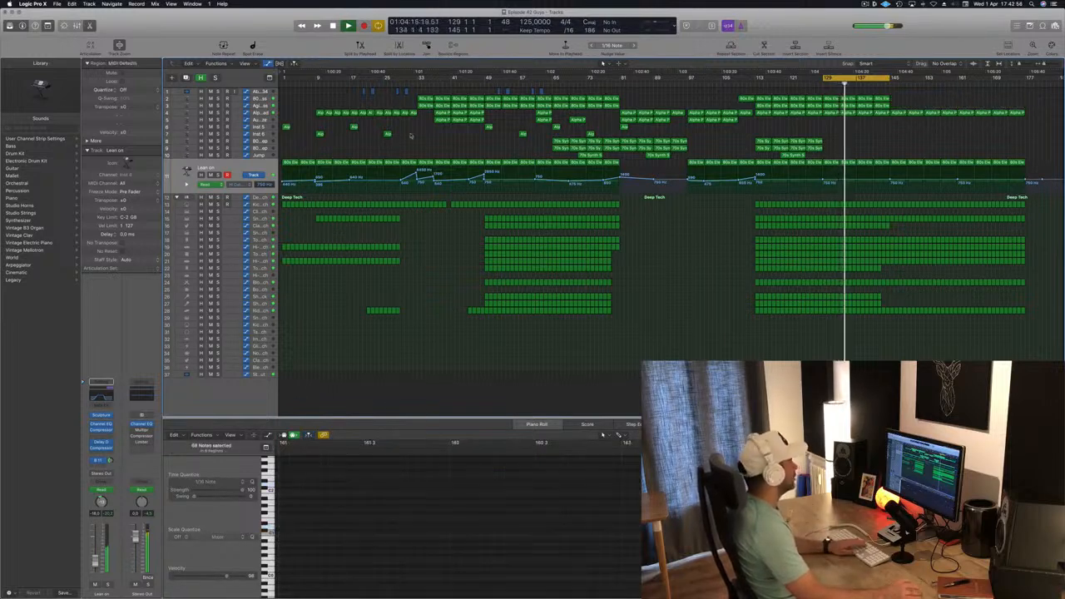
# - Raise the Alpha Pad automation point around bar 129 to about 34%
pyautogui.click(260, 115)
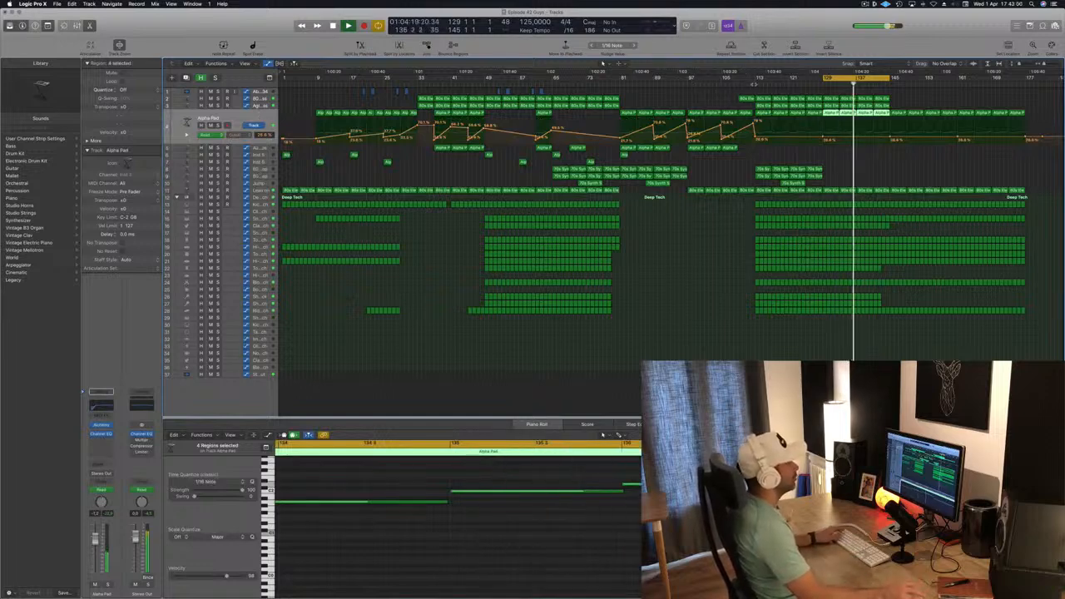
pyautogui.click(756, 78)
pyautogui.moveTo(823, 137); pyautogui.dragTo(823, 131)
pyautogui.click(823, 138)
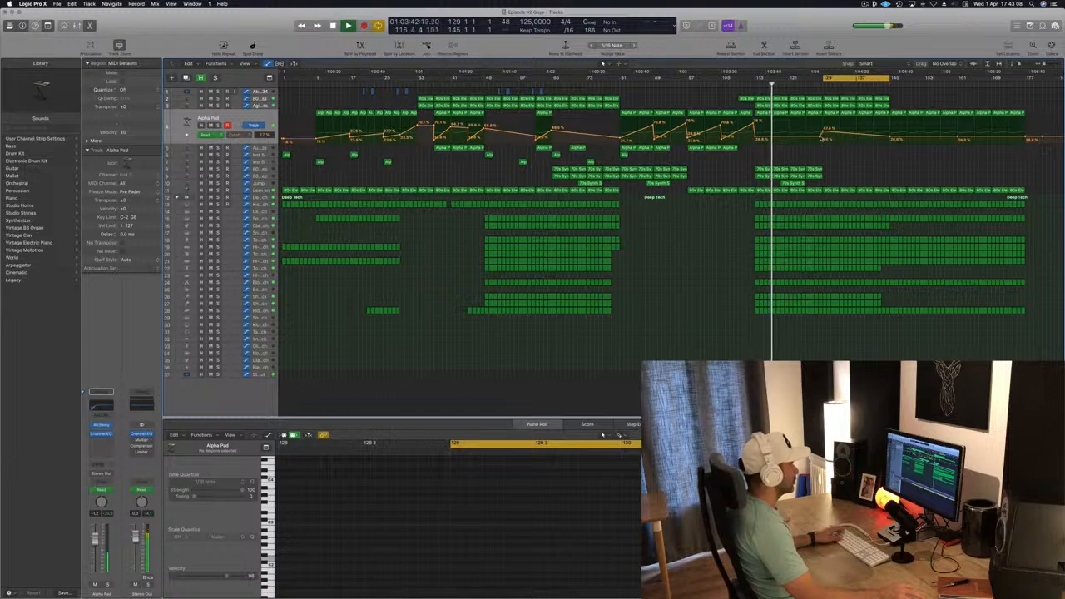
pyautogui.moveTo(824, 134); pyautogui.dragTo(824, 129)
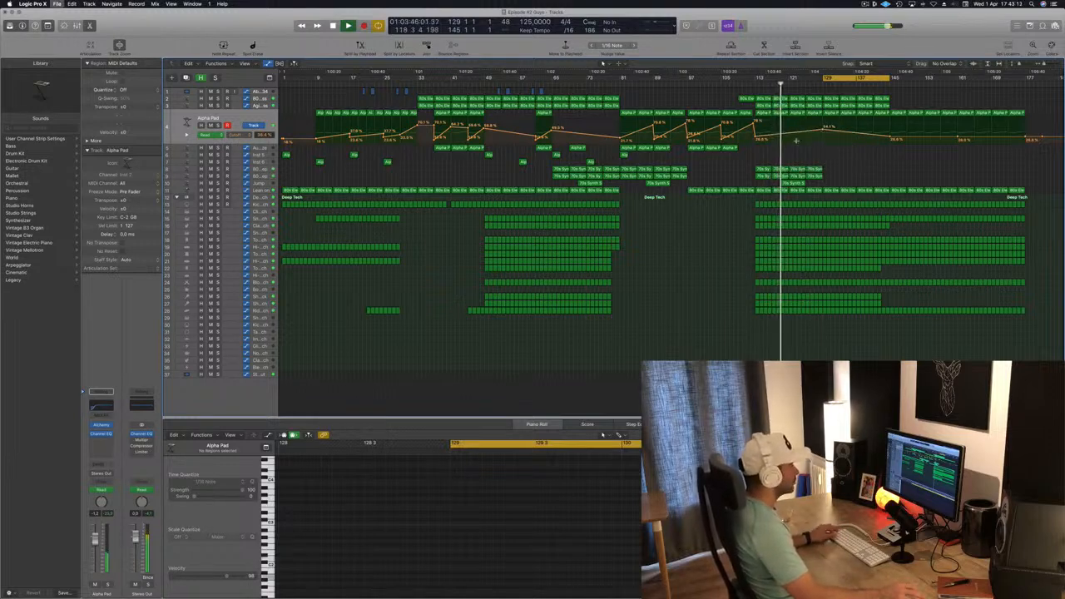
pyautogui.scroll(2, 791, 143)
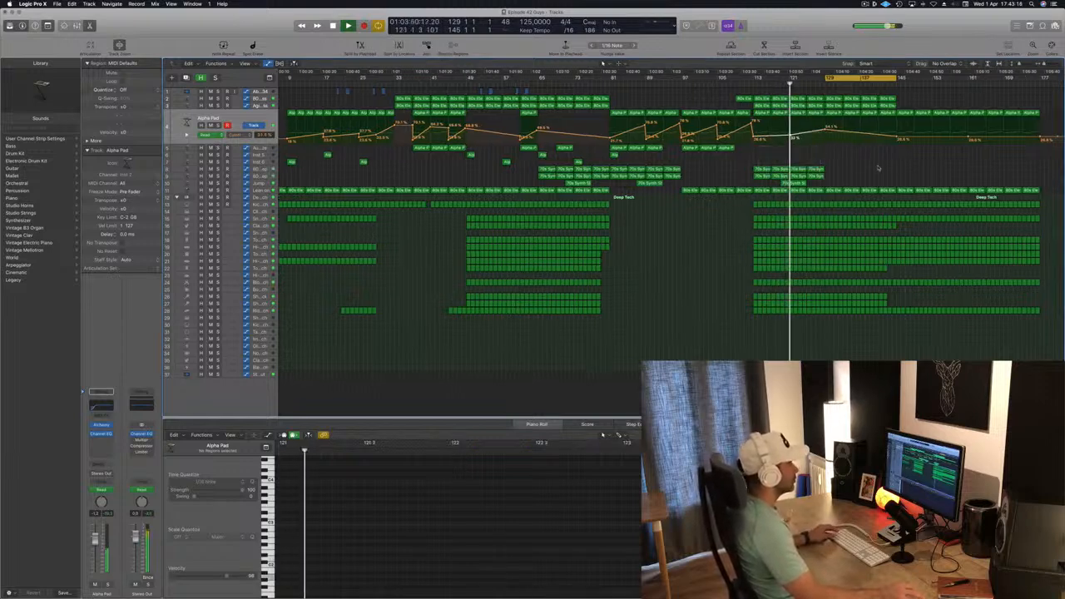
# - Switch the automation display to the Lean on track and save the project
pyautogui.click(260, 190)
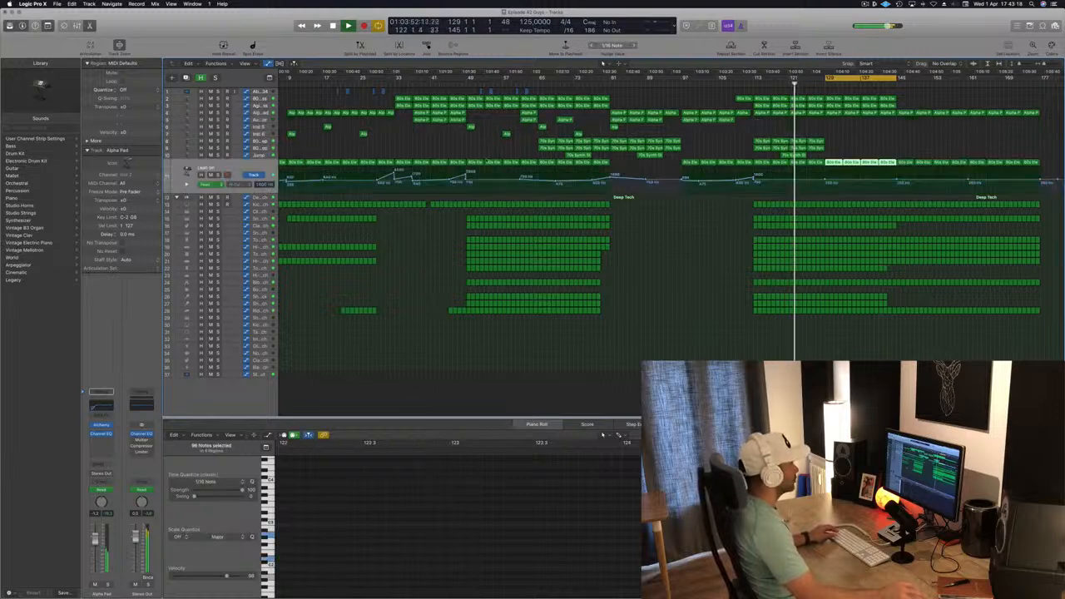
pyautogui.click(750, 83)
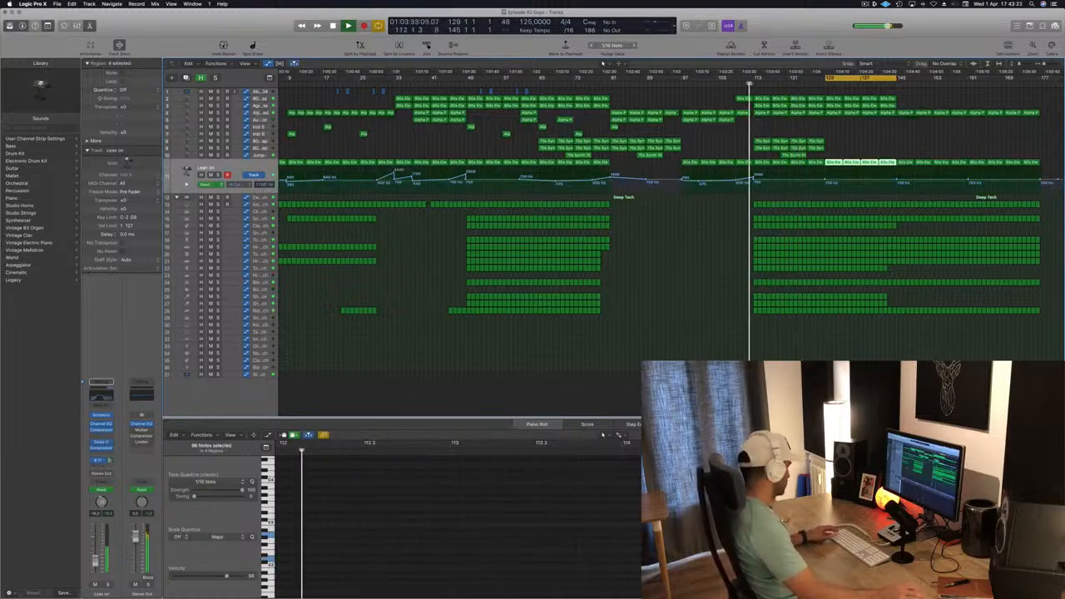
pyautogui.press('super+s')
# - Delete the Tom Low regions and those of a lower percussion track between bars 113 and 121
pyautogui.scroll(-2, 696, 236)
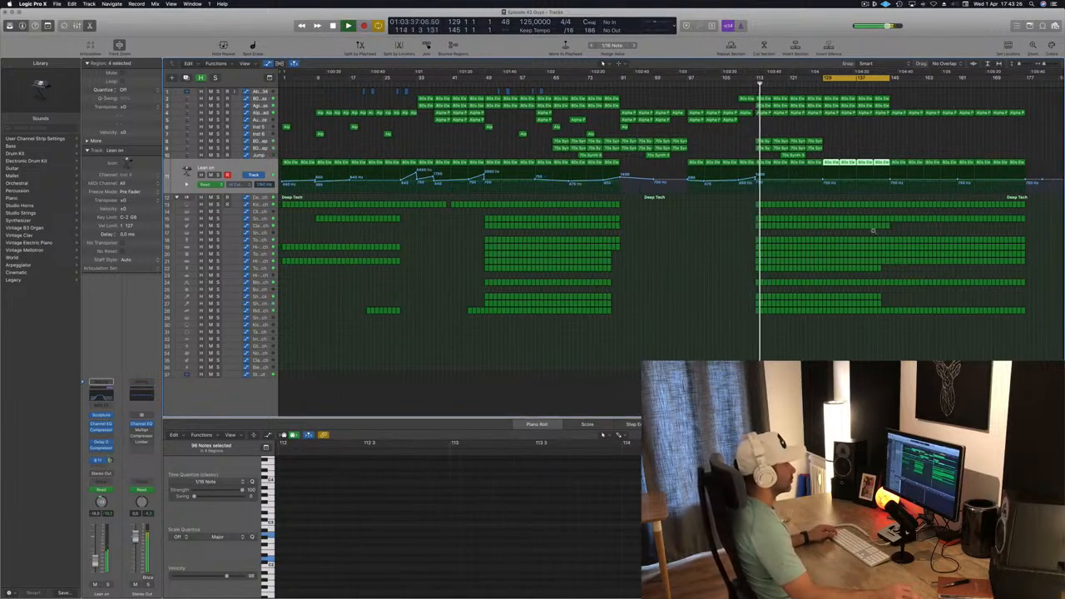
pyautogui.scroll(2, 885, 230)
pyautogui.scroll(3, 819, 233)
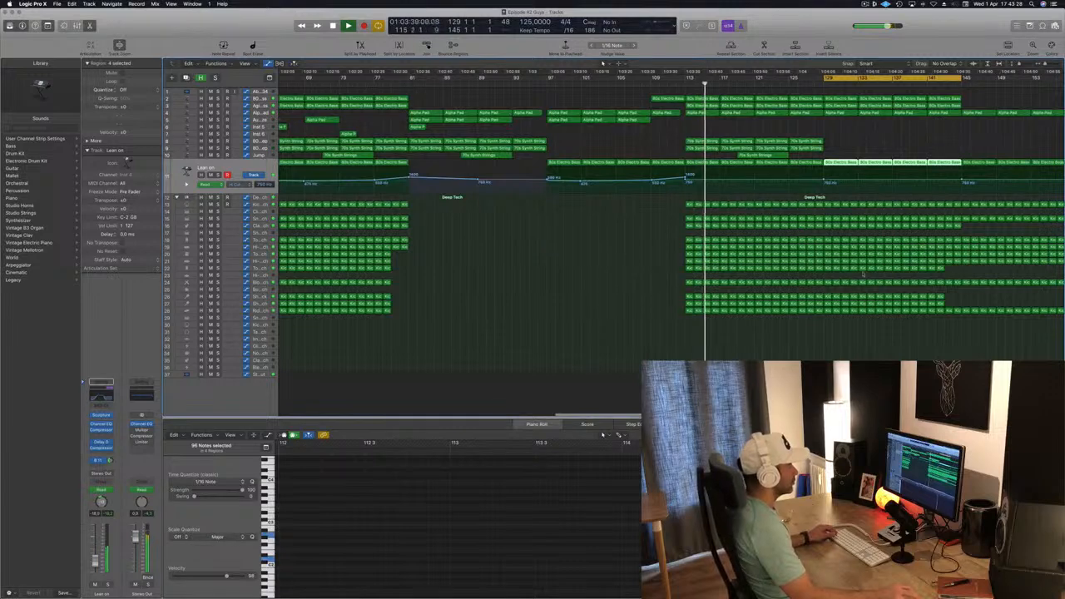
pyautogui.click(677, 83)
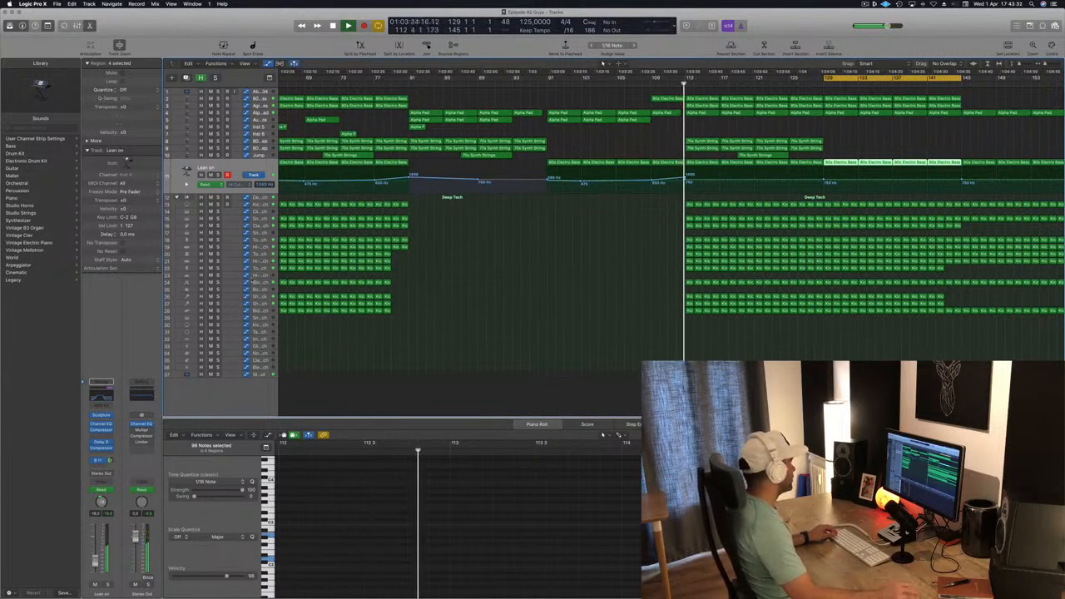
pyautogui.click(261, 279)
pyautogui.press('Up')
pyautogui.press('Up')
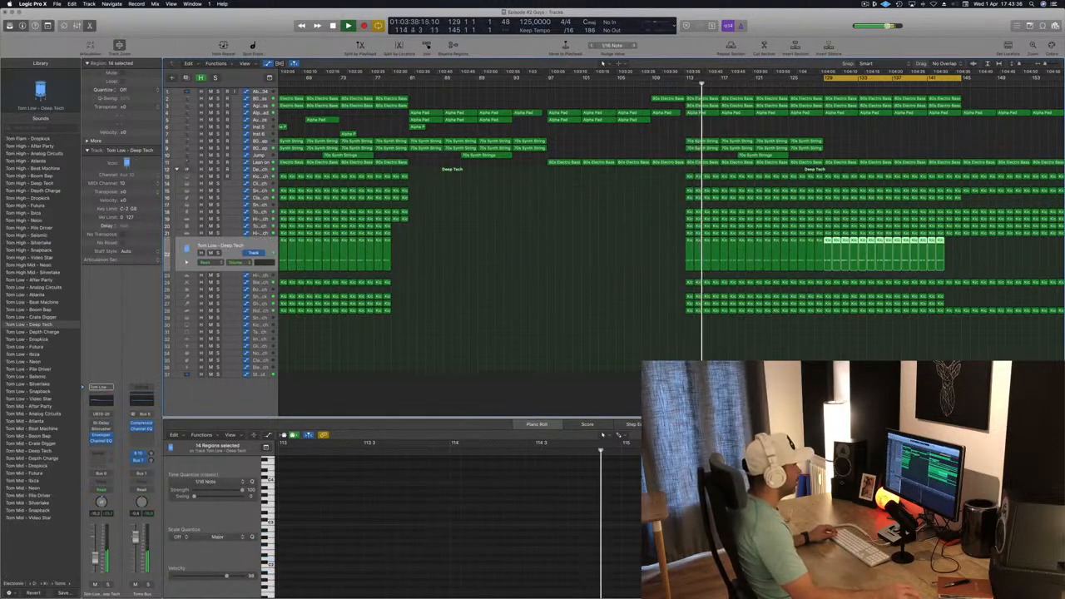
pyautogui.click(666, 257)
pyautogui.moveTo(697, 259); pyautogui.dragTo(755, 255)
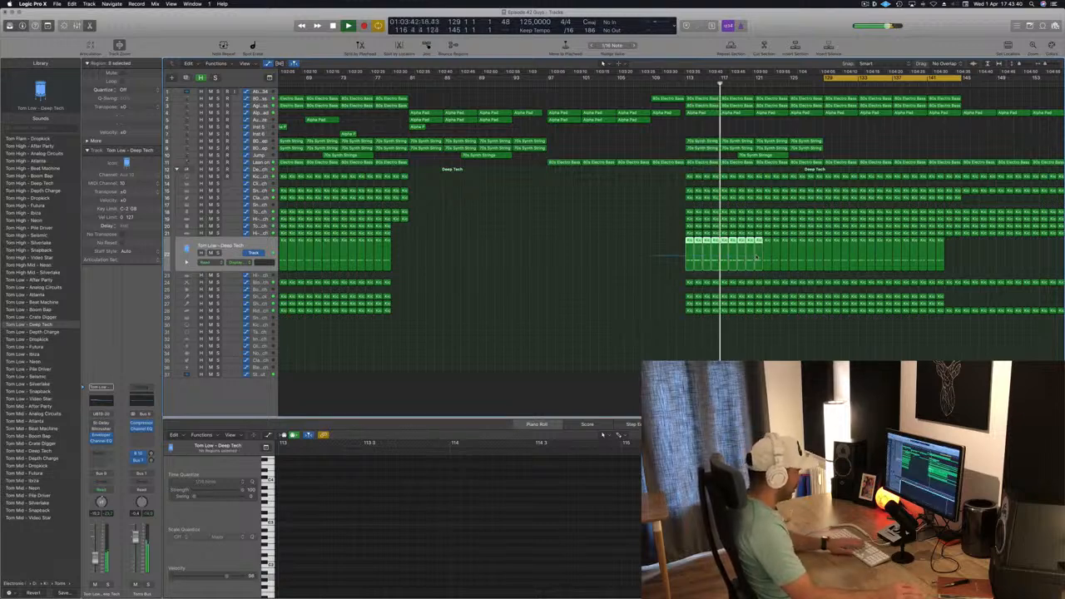
pyautogui.press('Delete')
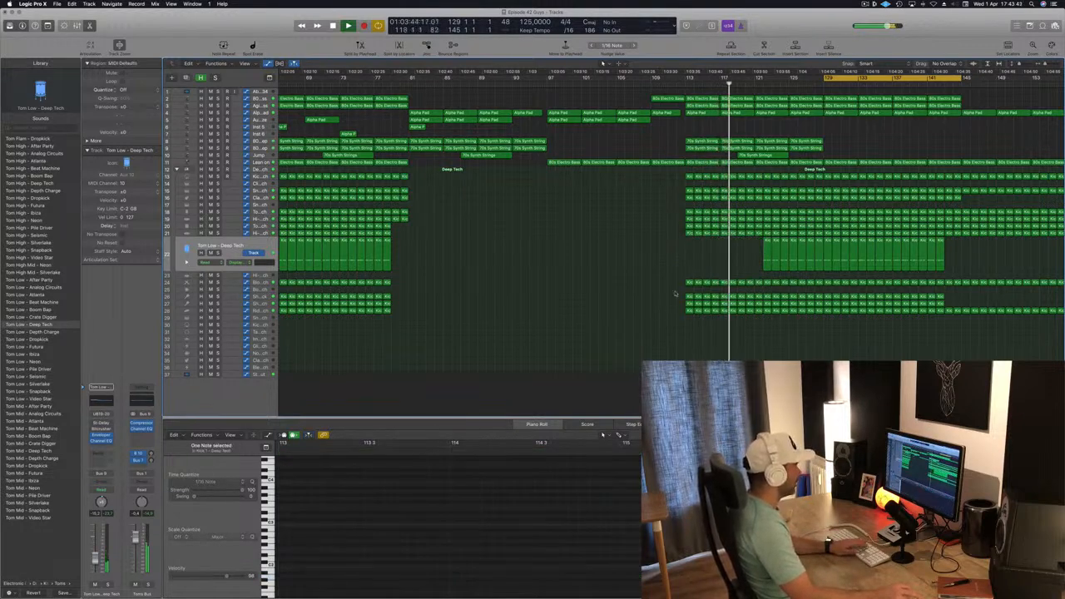
pyautogui.moveTo(677, 292); pyautogui.dragTo(753, 298)
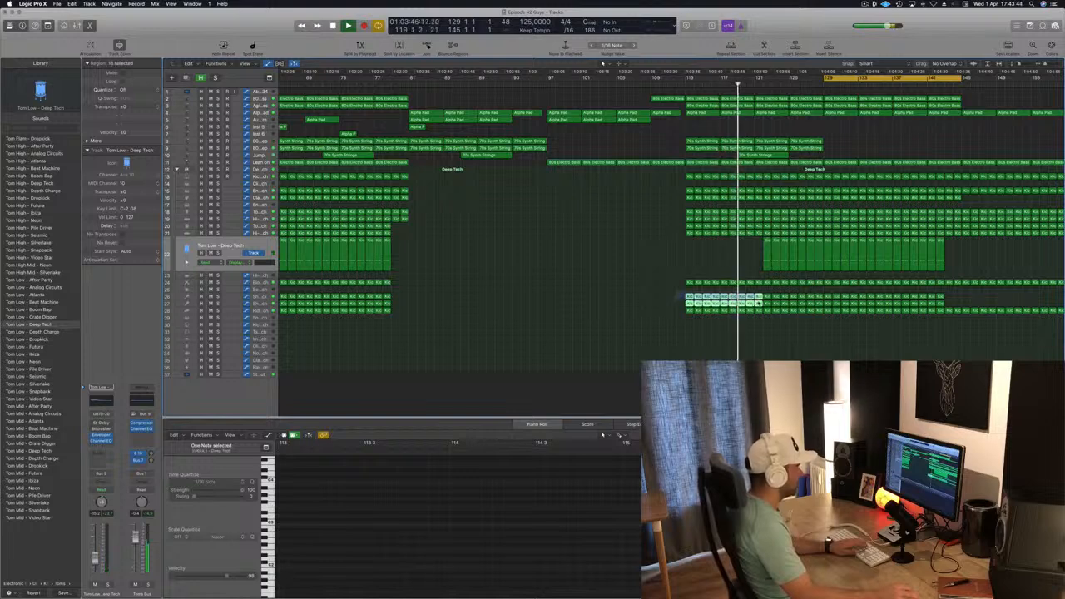
pyautogui.press('Delete')
# - Name all regions after their tracks
pyautogui.press('super+a')
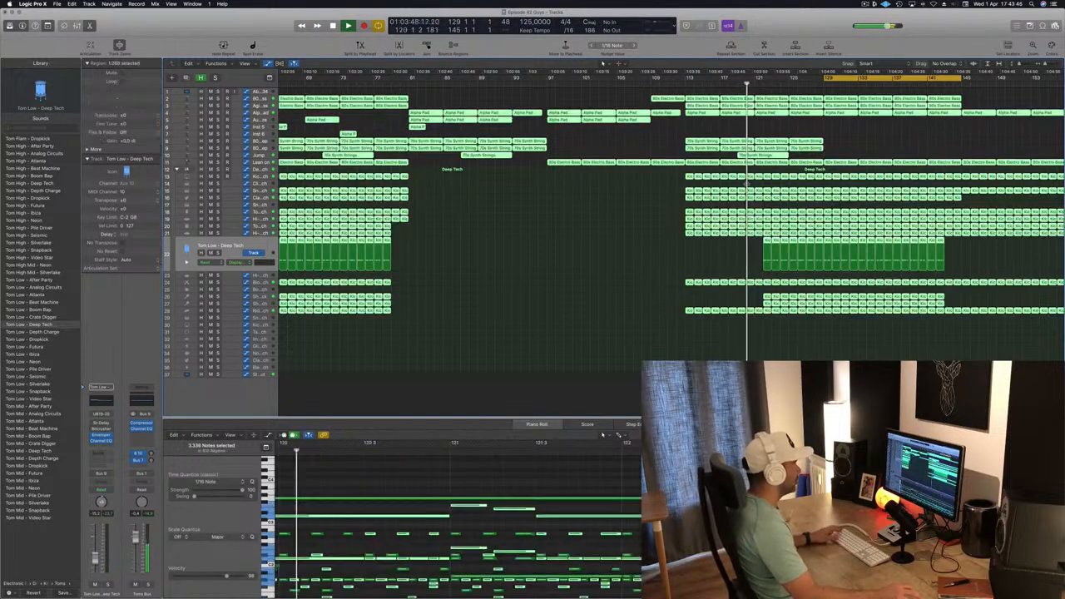
pyautogui.rightClick(717, 189)
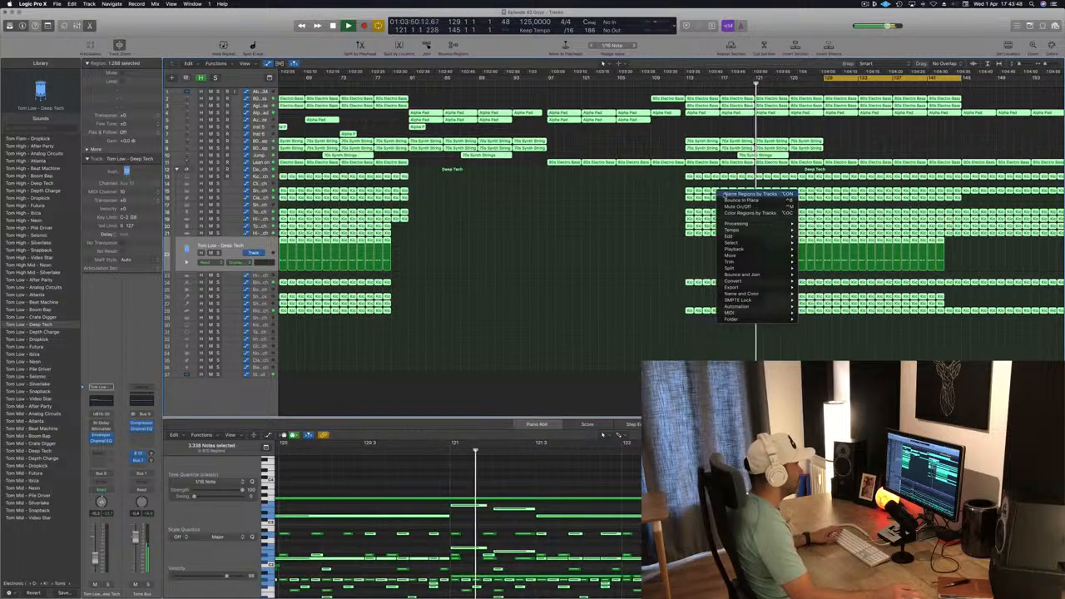
pyautogui.click(723, 193)
pyautogui.click(707, 256)
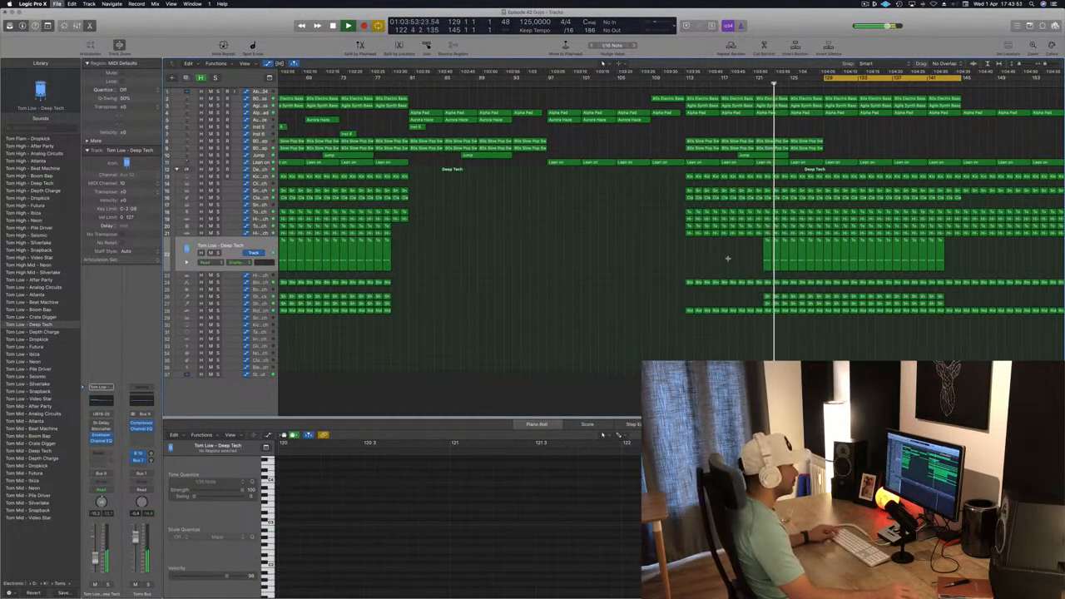
# - Delete the Tom Low regions between bars 121 and 129
pyautogui.press('super+Left')
pyautogui.press('super+Left')
pyautogui.click(820, 257)
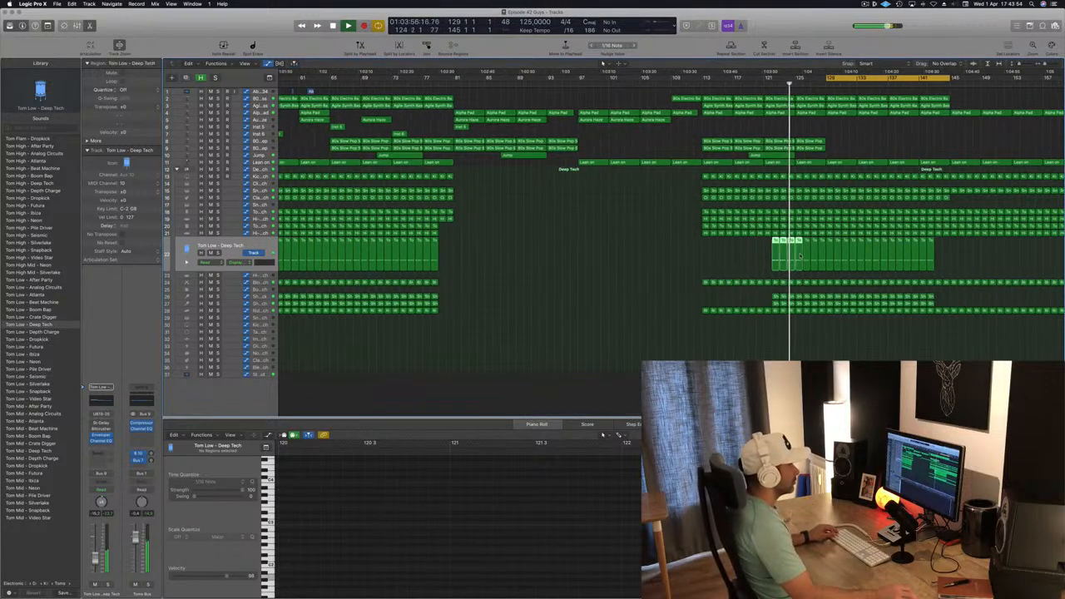
pyautogui.press('Delete')
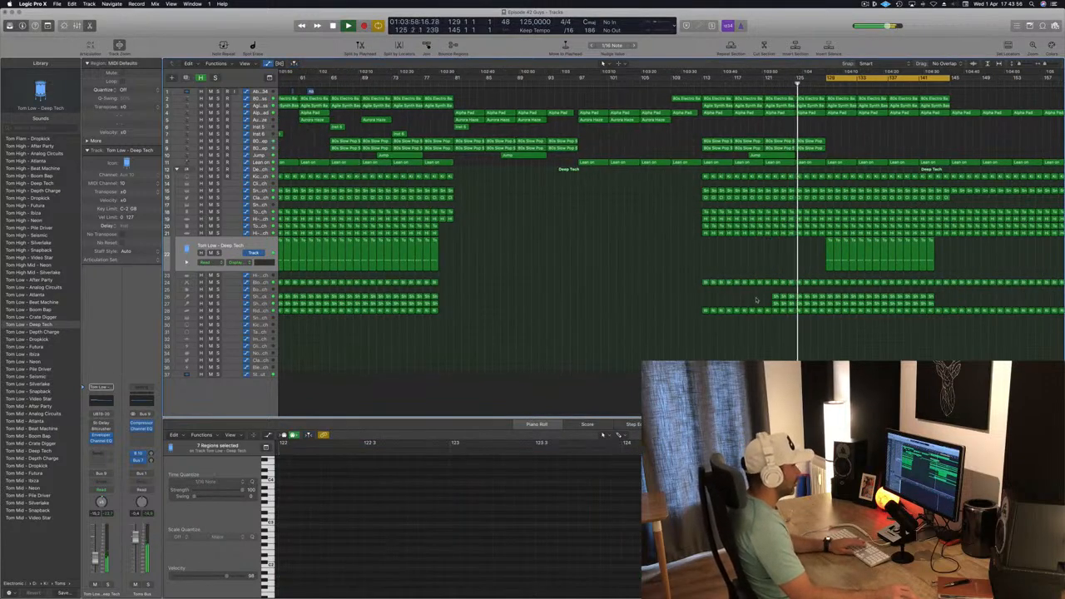
pyautogui.moveTo(756, 301); pyautogui.dragTo(822, 305)
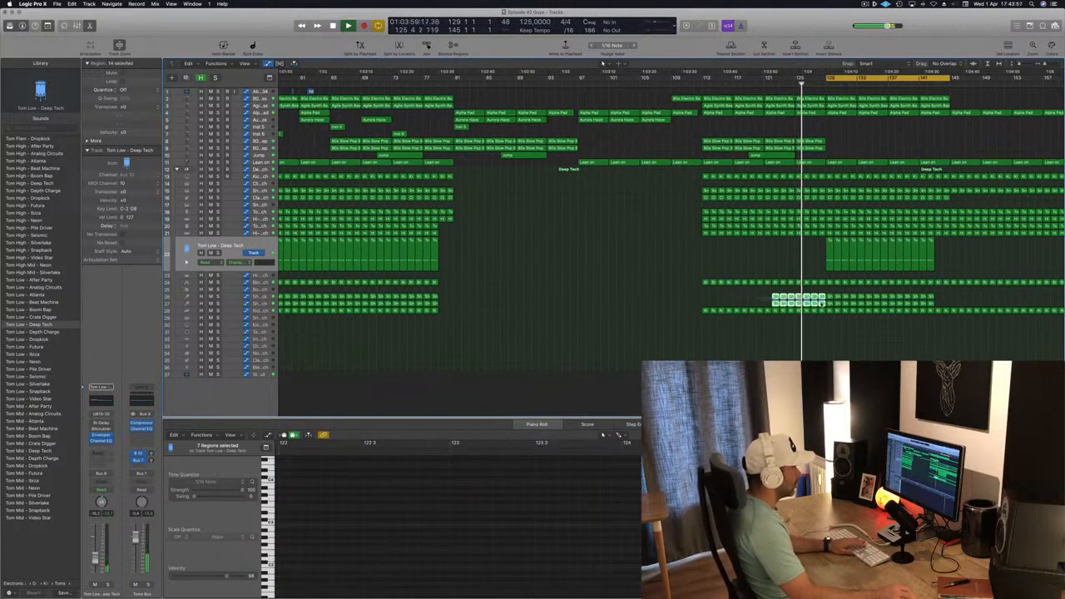
pyautogui.click(758, 261)
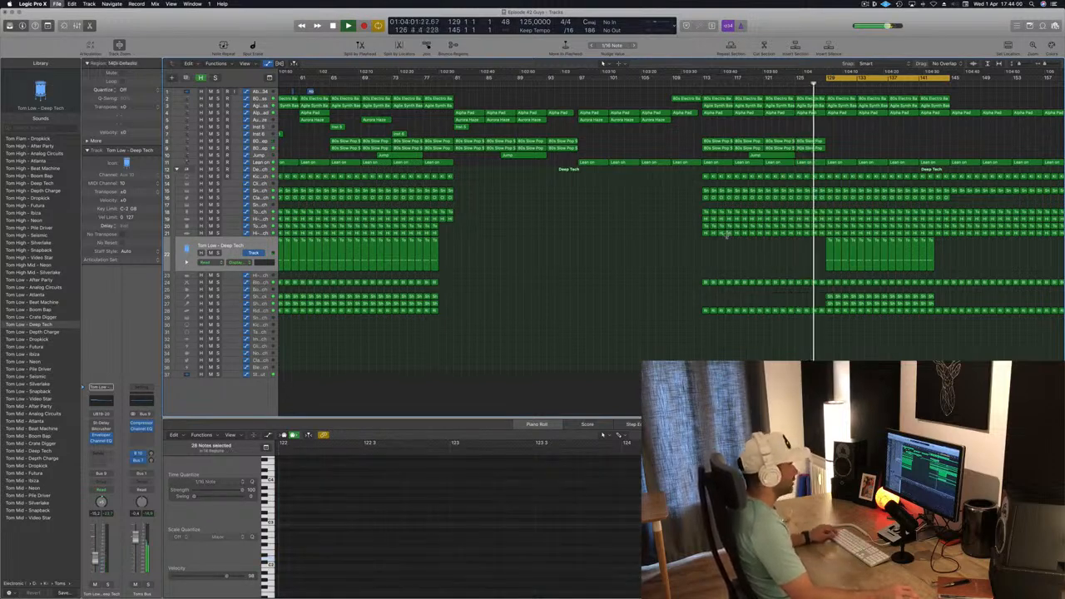
# - Copy the short instrument regions so they start at bar 129 and save the project
pyautogui.scroll(-5, 726, 236)
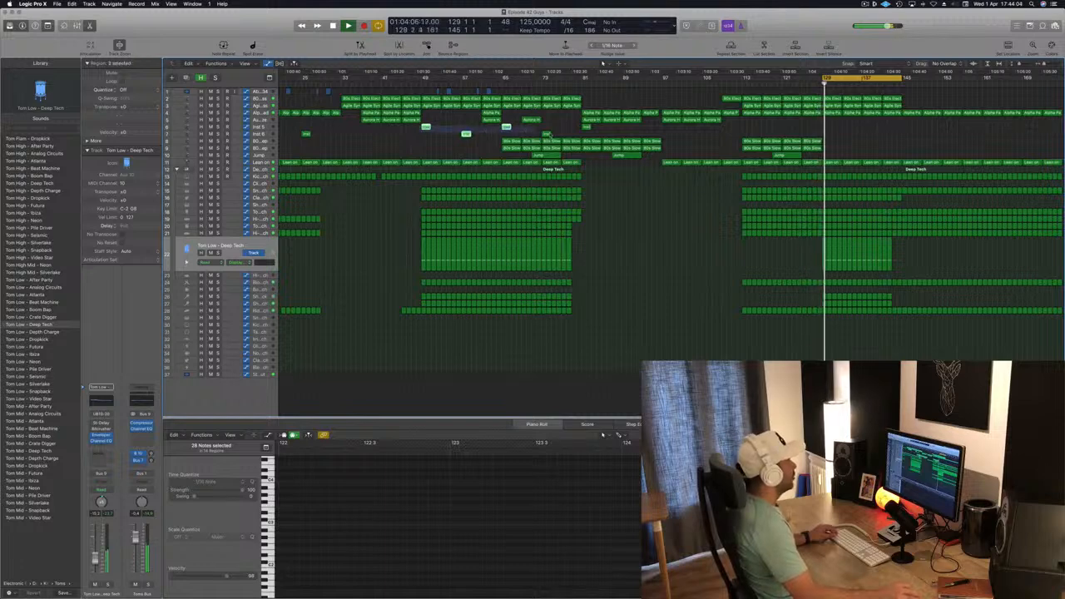
pyautogui.click(547, 134)
pyautogui.moveTo(425, 128); pyautogui.dragTo(832, 130)
pyautogui.click(816, 85)
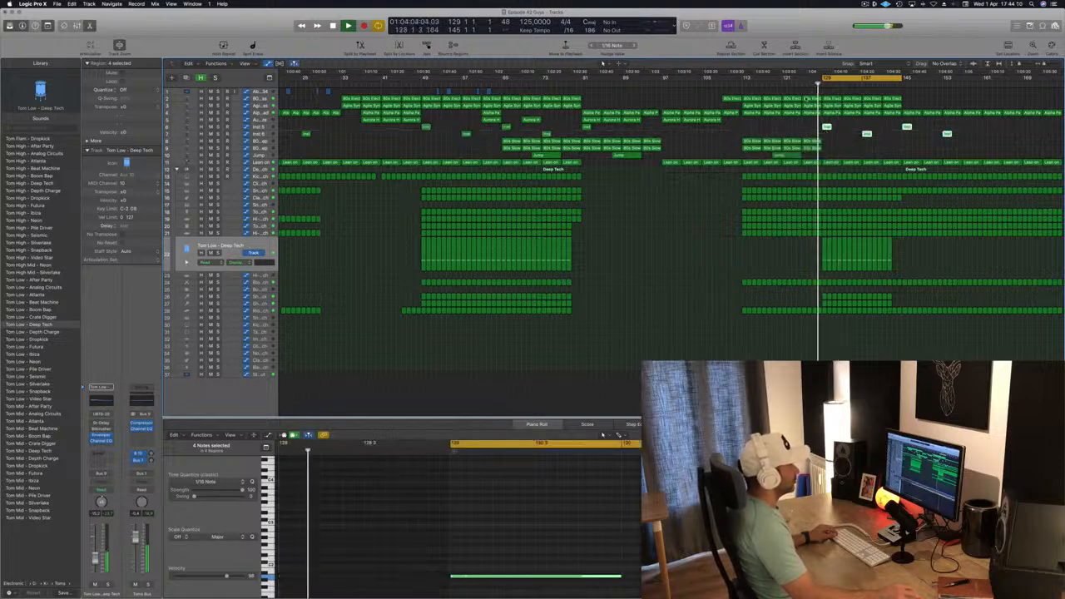
pyautogui.press('super+Left')
pyautogui.press('super+Left')
pyautogui.press('super+s')
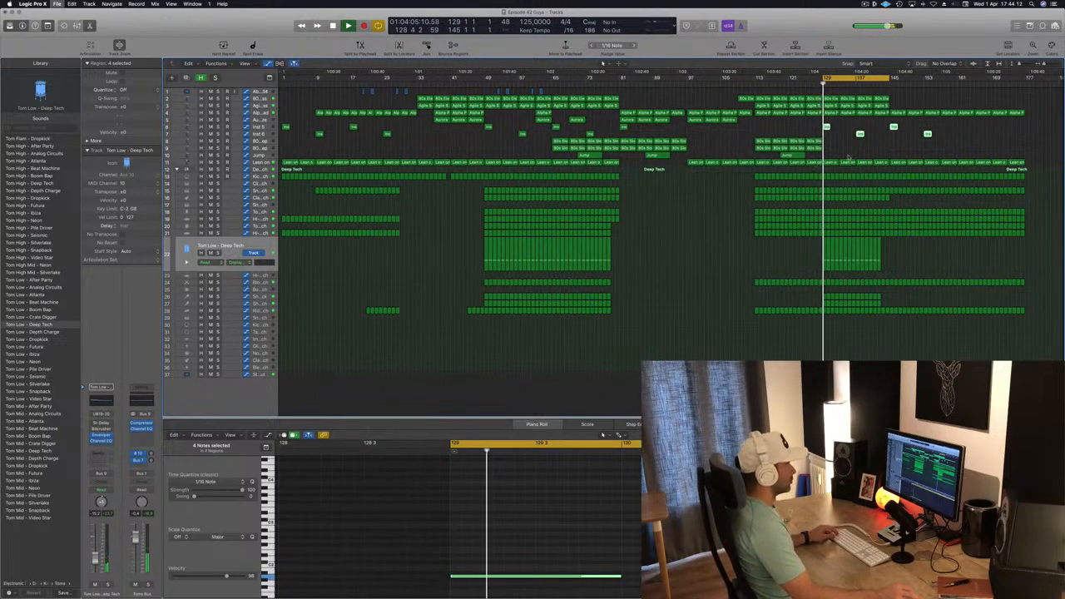
pyautogui.press('super+Right')
pyautogui.click(848, 151)
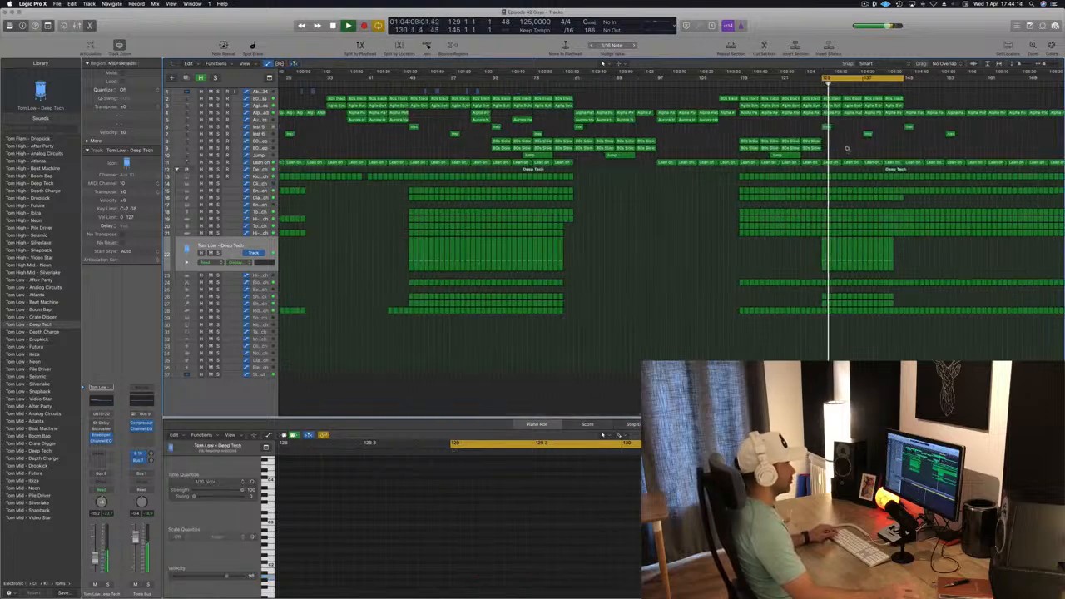
pyautogui.press('super+Left')
pyautogui.press('super+Right')
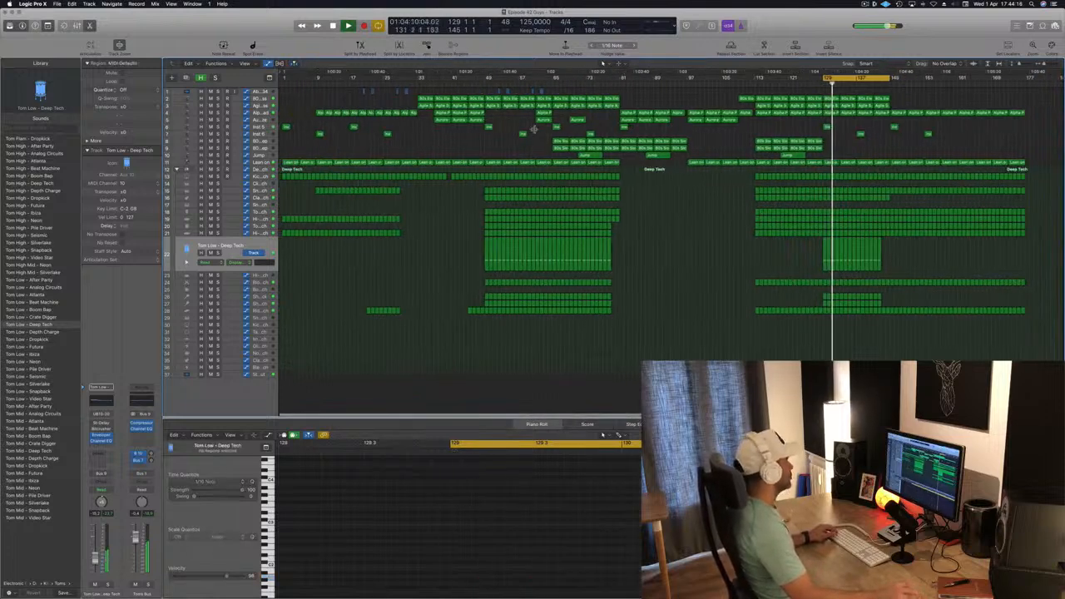
# - Try to extend the Alpha Pad regions with their volume automation from bar 145 to the song's end
pyautogui.click(261, 113)
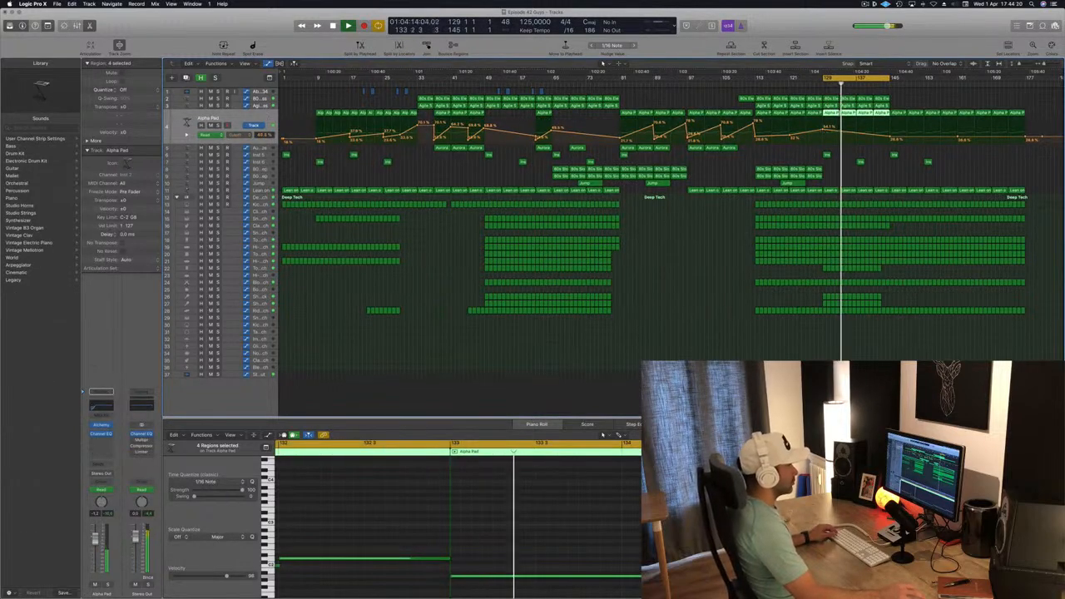
pyautogui.click(881, 84)
pyautogui.moveTo(889, 78); pyautogui.dragTo(1021, 86)
pyautogui.press('Return')
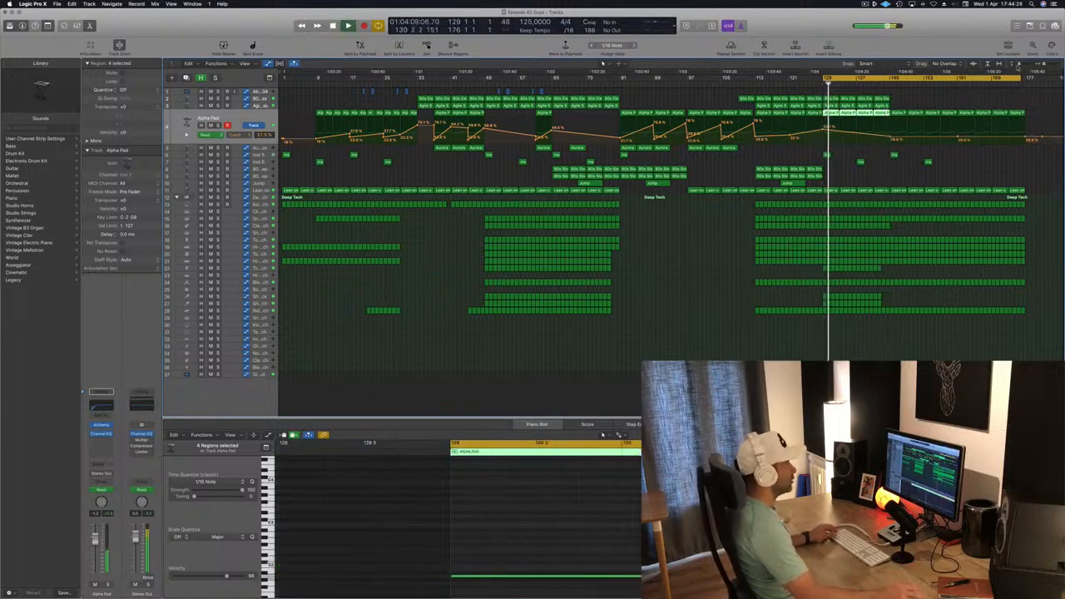
pyautogui.click(1021, 109)
pyautogui.moveTo(905, 122); pyautogui.dragTo(903, 119)
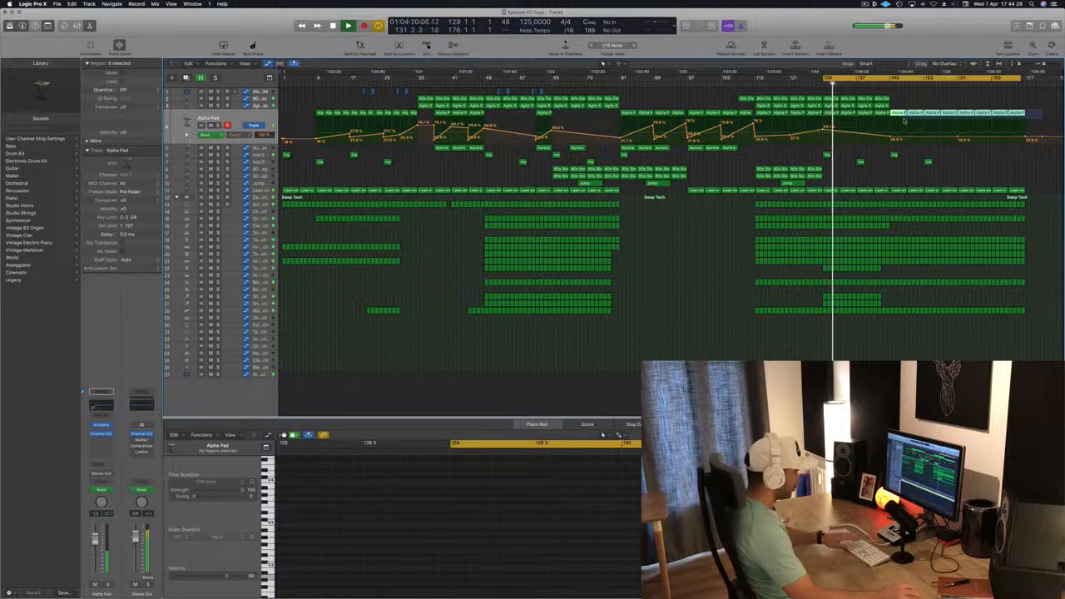
# - Copy the opening Alpha Pad regions with their automation so they continue from bar 145
pyautogui.click(306, 149)
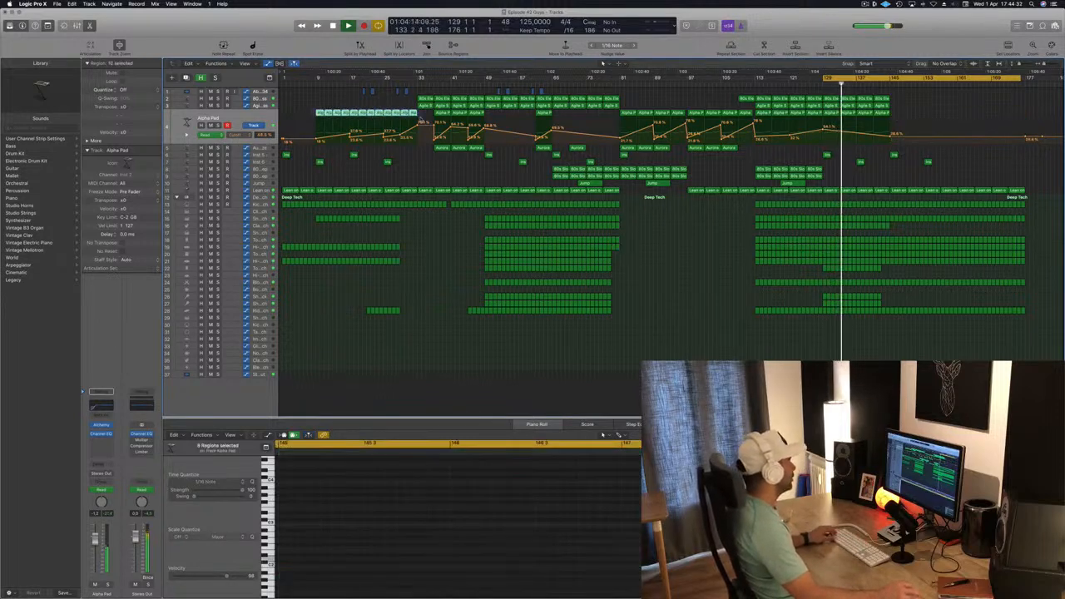
pyautogui.moveTo(421, 121); pyautogui.dragTo(924, 139)
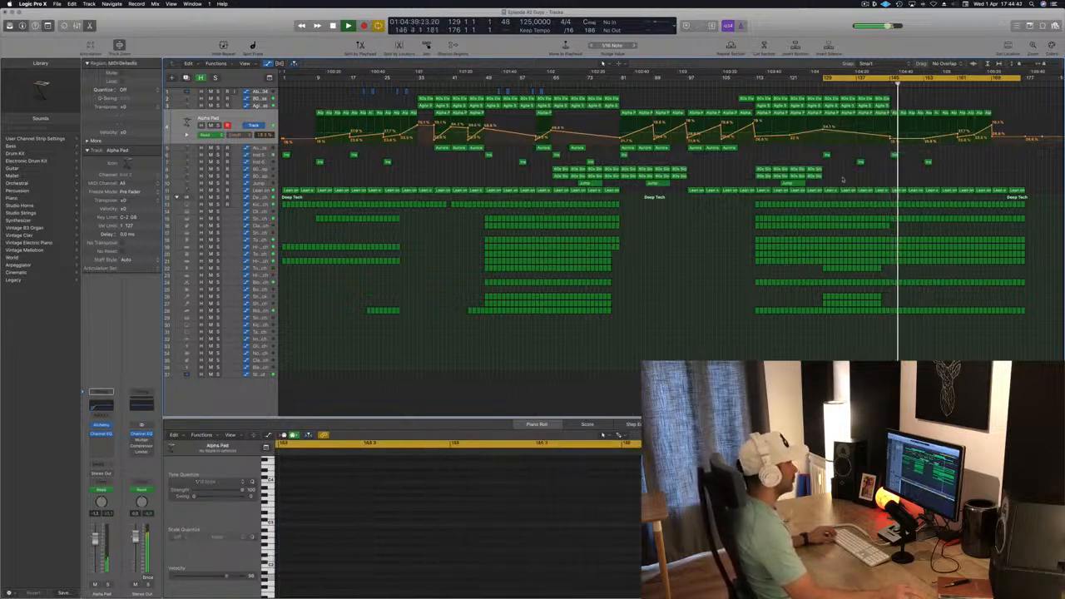
# - Delete the Lean on regions after bar 145
pyautogui.click(257, 191)
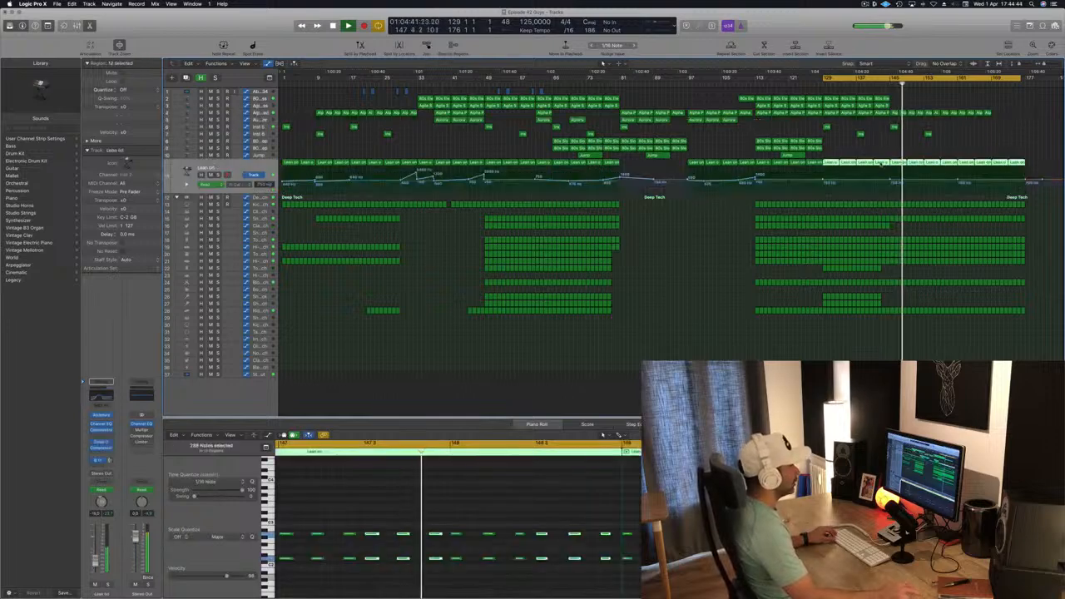
pyautogui.click(848, 83)
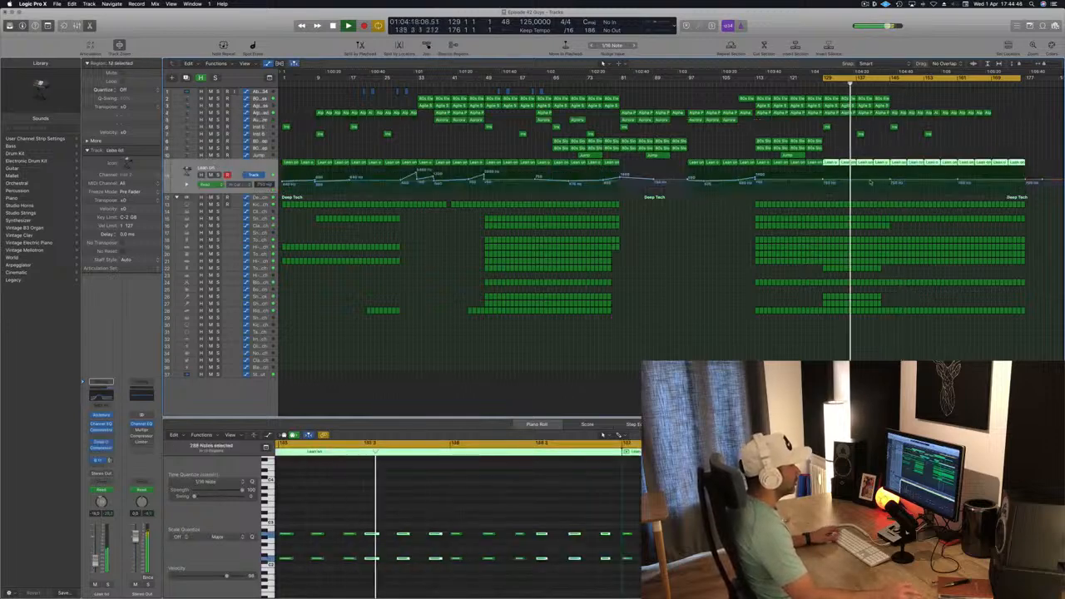
pyautogui.moveTo(891, 180); pyautogui.dragTo(891, 184)
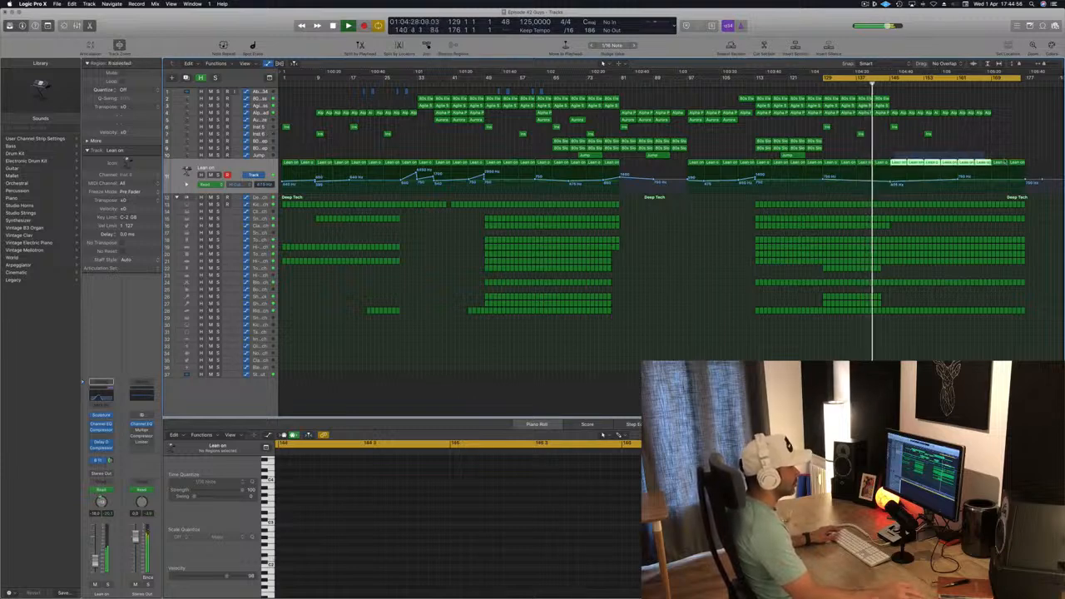
pyautogui.moveTo(1005, 161); pyautogui.dragTo(1049, 164)
pyautogui.press('Delete')
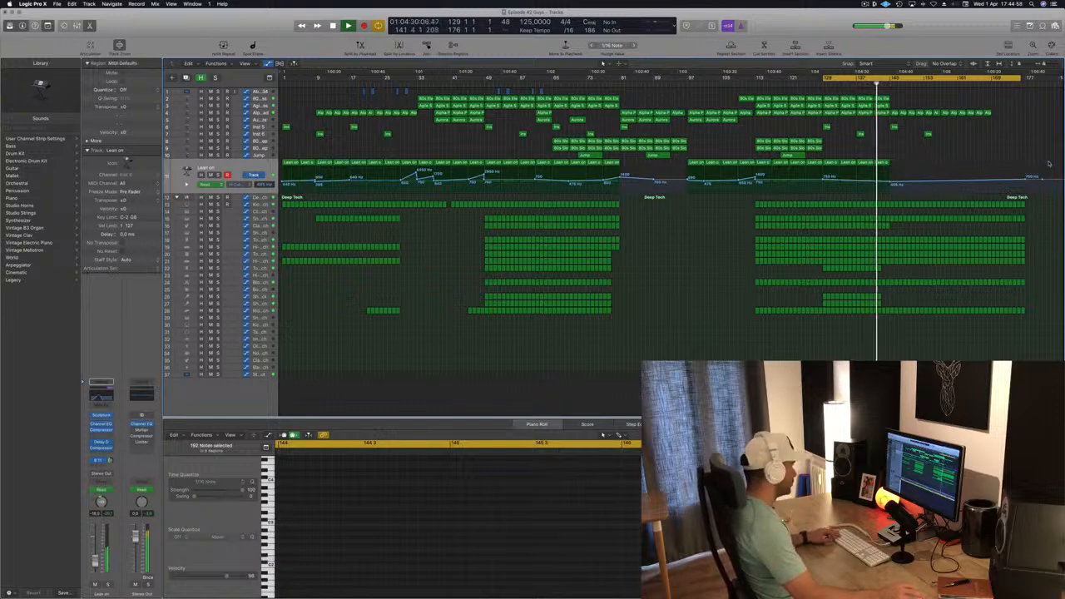
# - Trim the last Alpha Pad region so the pad ends at bar 161
pyautogui.scroll(3, 1011, 158)
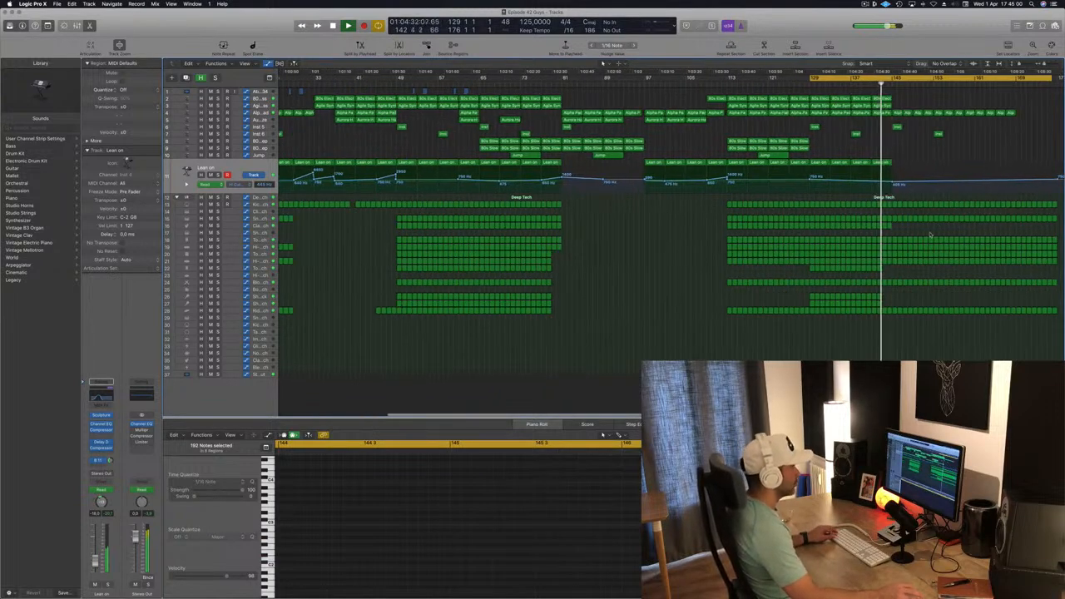
pyautogui.scroll(2, 932, 235)
pyautogui.scroll(2, 930, 236)
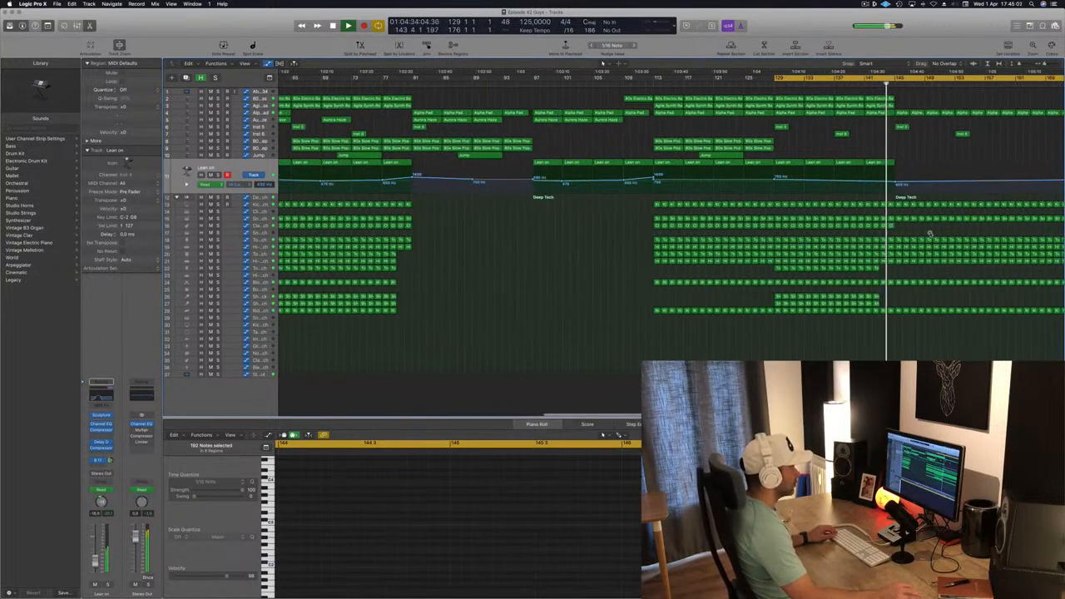
pyautogui.scroll(-3, 930, 236)
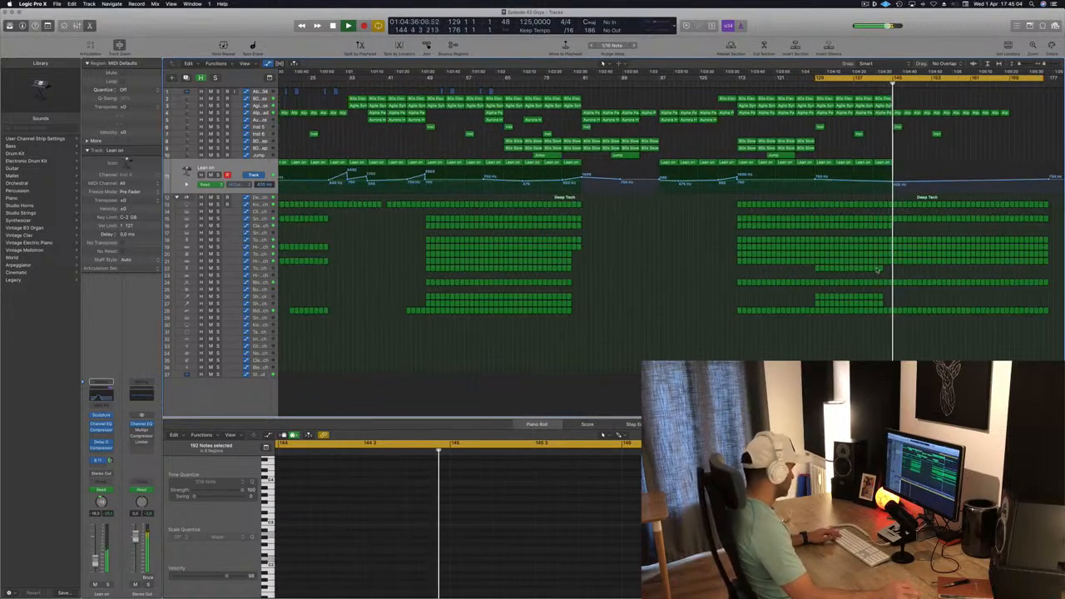
pyautogui.scroll(-2, 894, 241)
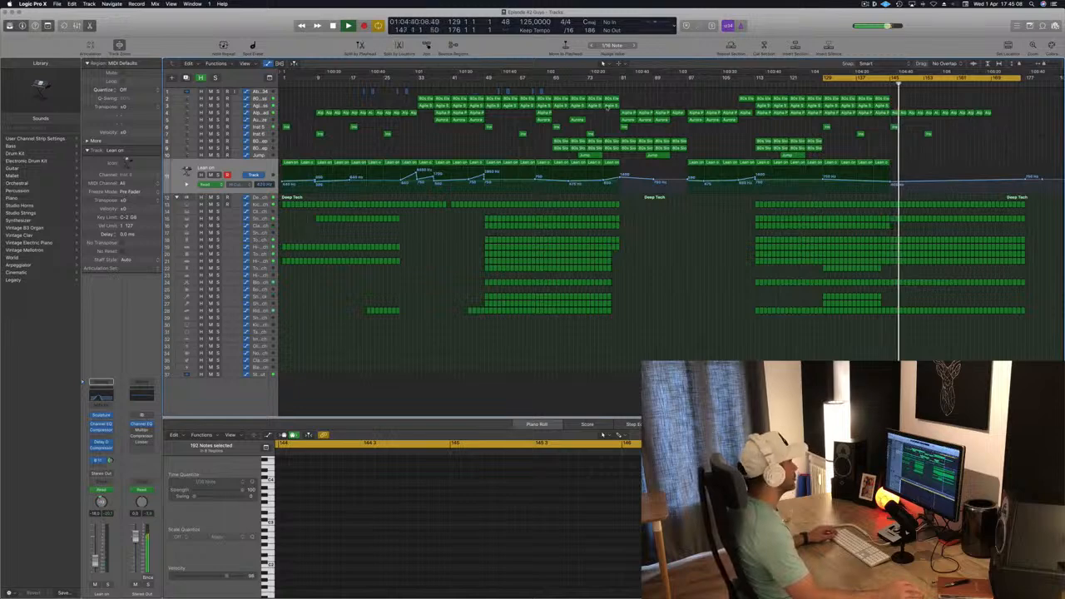
pyautogui.click(260, 114)
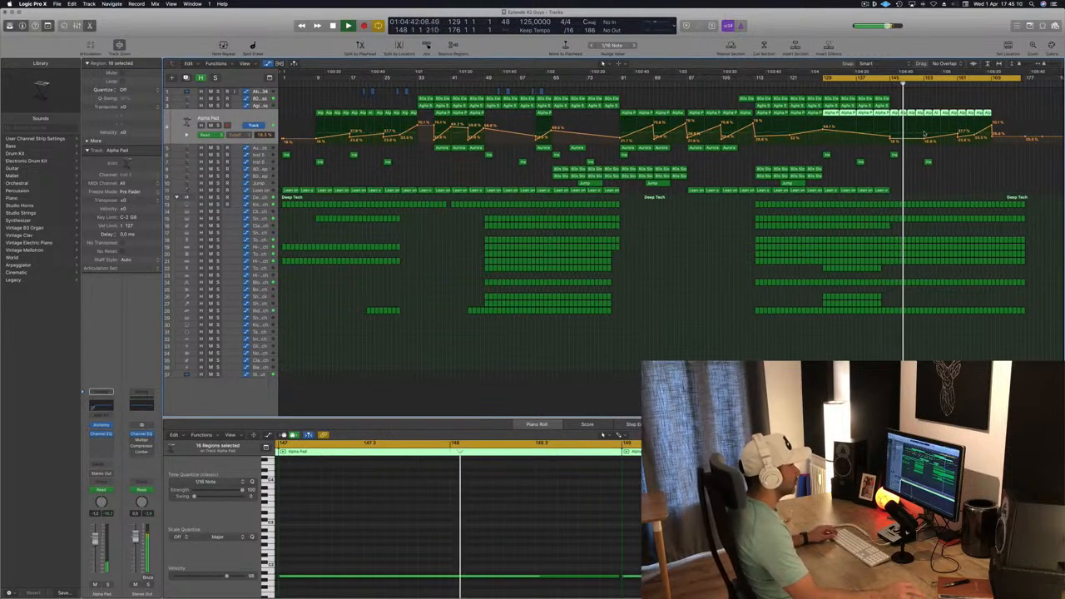
pyautogui.click(996, 112)
pyautogui.click(982, 112)
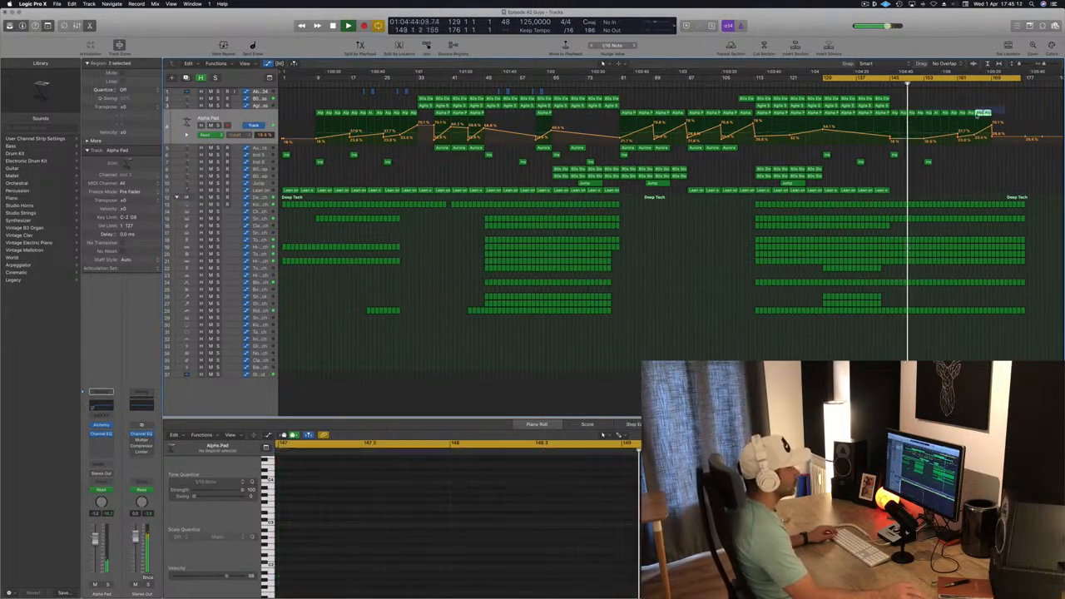
pyautogui.moveTo(977, 116); pyautogui.dragTo(961, 114)
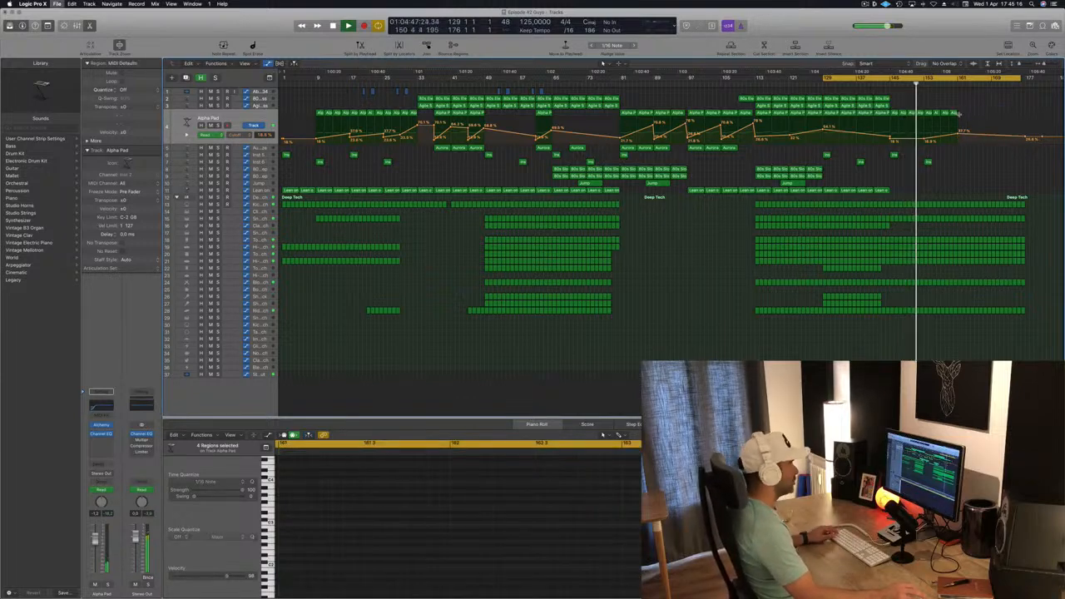
# - Copy the short Ind and Aurora regions to about bar 161
pyautogui.press('super+Right')
pyautogui.press('super+Right')
pyautogui.press('super+Right')
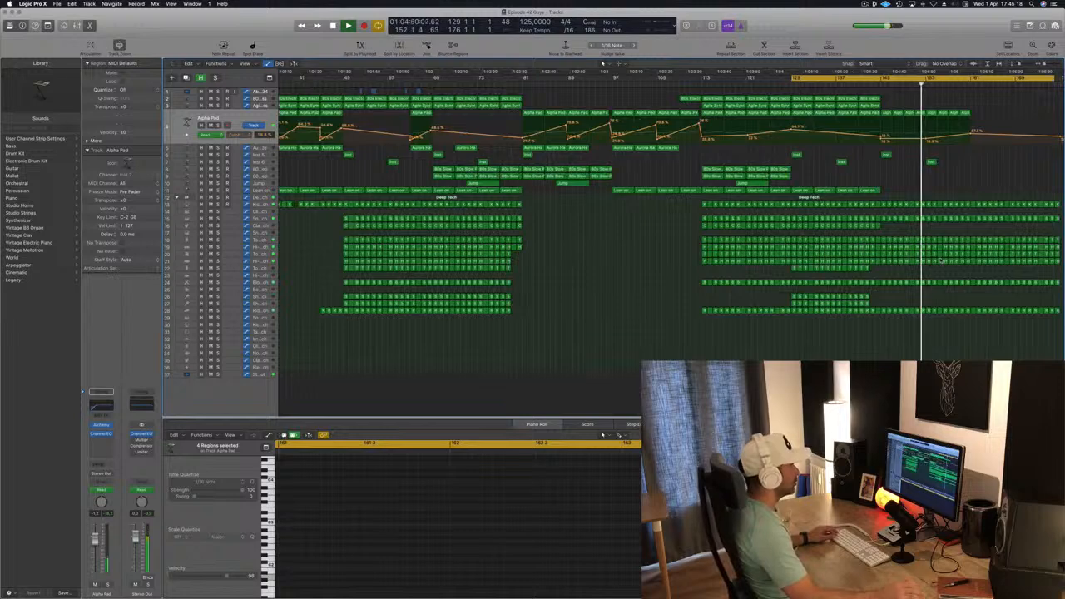
pyautogui.press('super+Left')
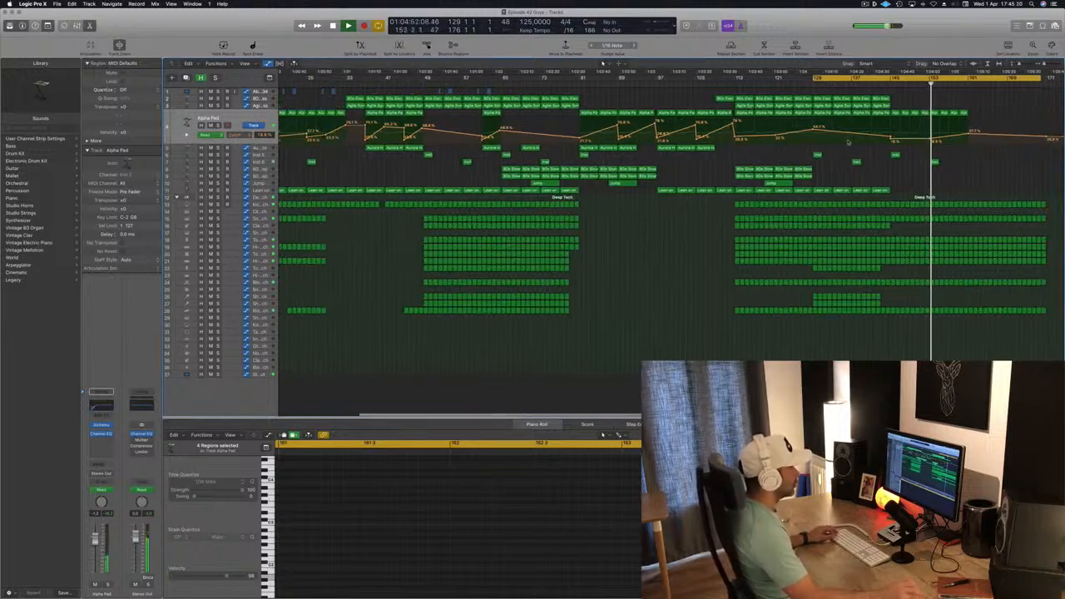
pyautogui.moveTo(868, 151); pyautogui.dragTo(974, 157)
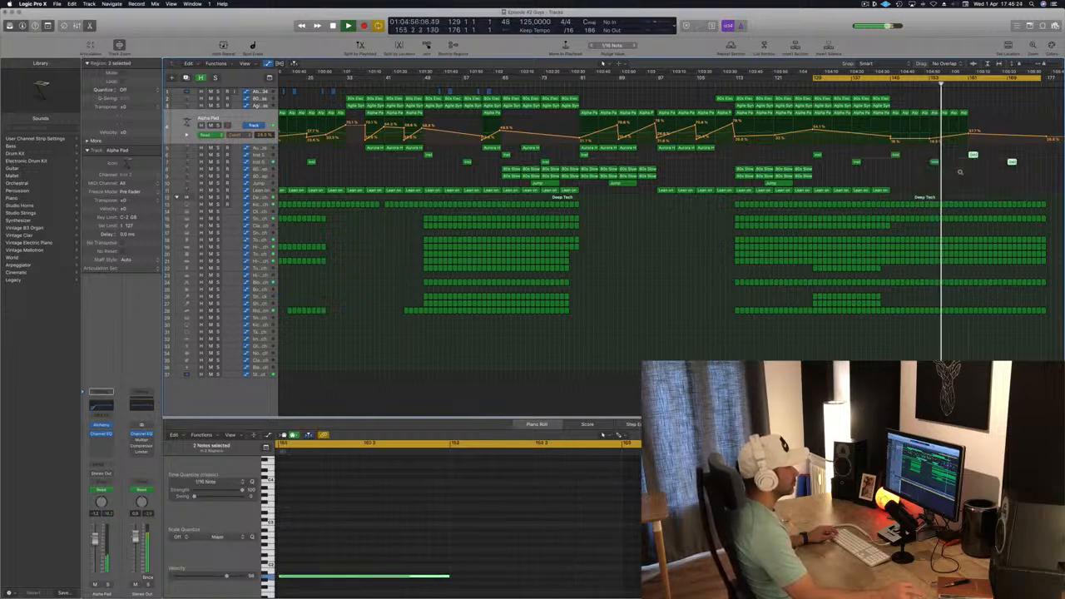
pyautogui.press('super+Left')
pyautogui.press('super+Left')
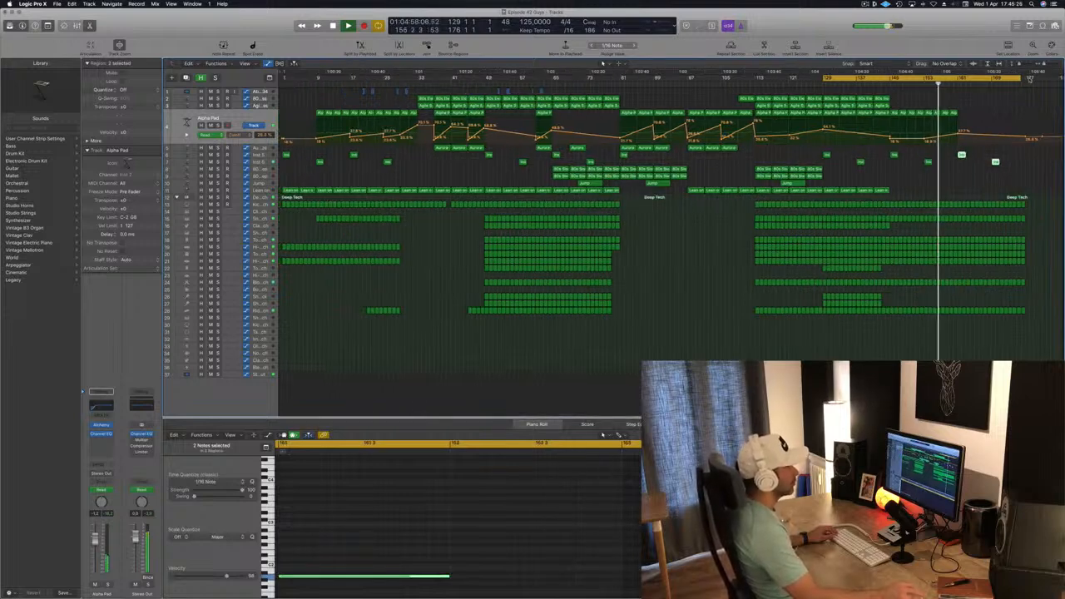